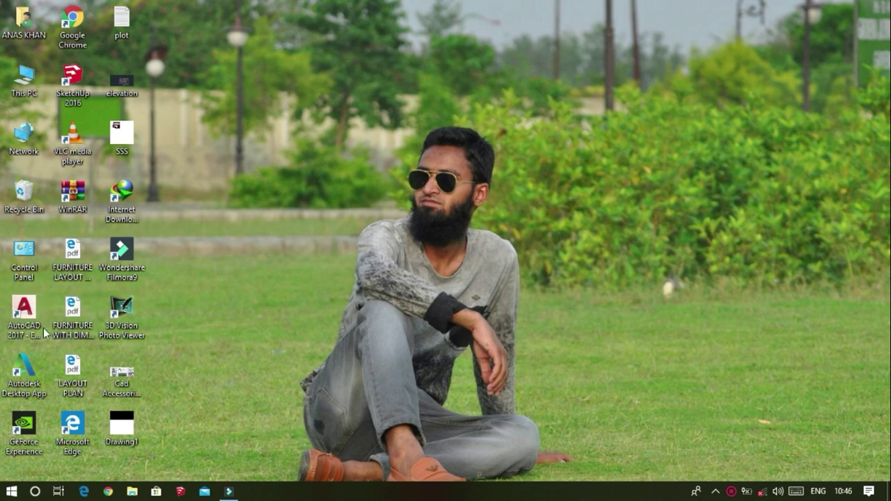
- Launch AutoCAD 2017 from its desktop shortcut
double_click(36, 326)
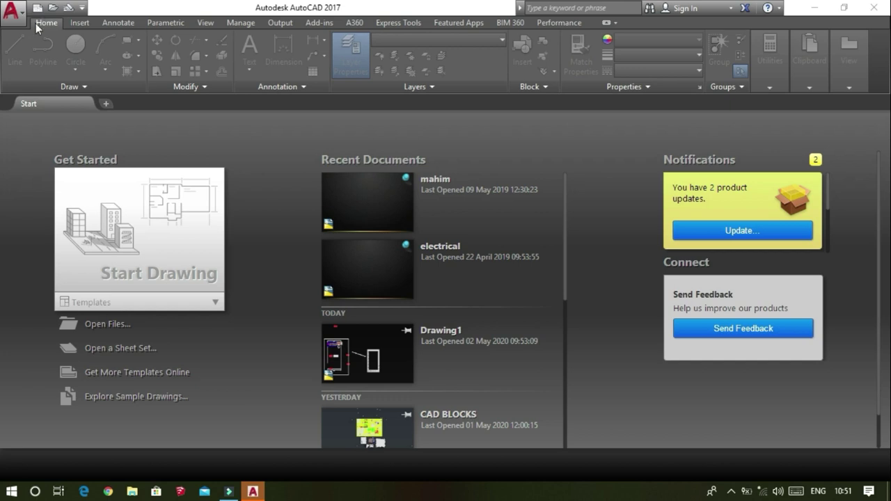
- Create a new blank drawing, Drawing1, from the acad template
left_click(40, 12)
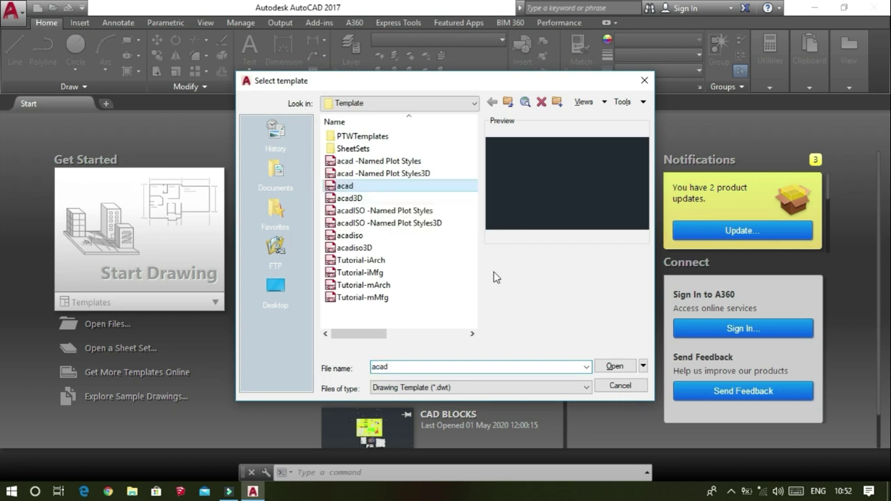
left_click(624, 368)
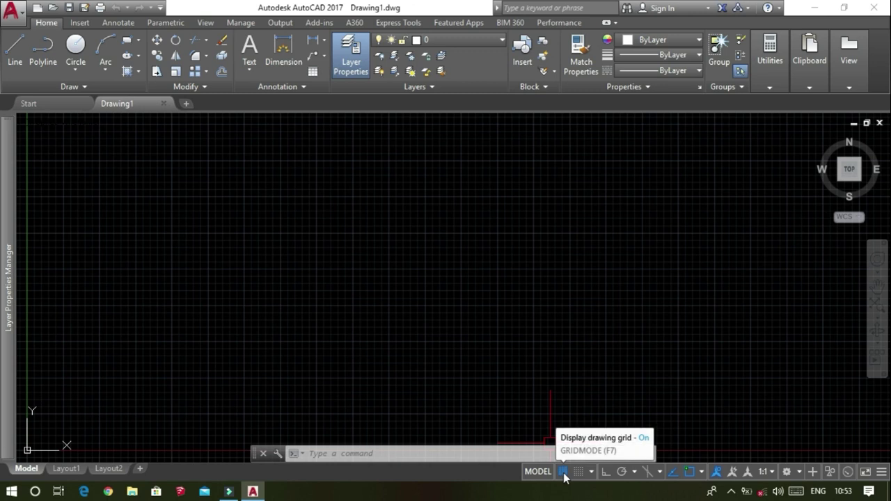
- Turn the grid off and set the model space uniform background to White in Options
left_click(564, 472)
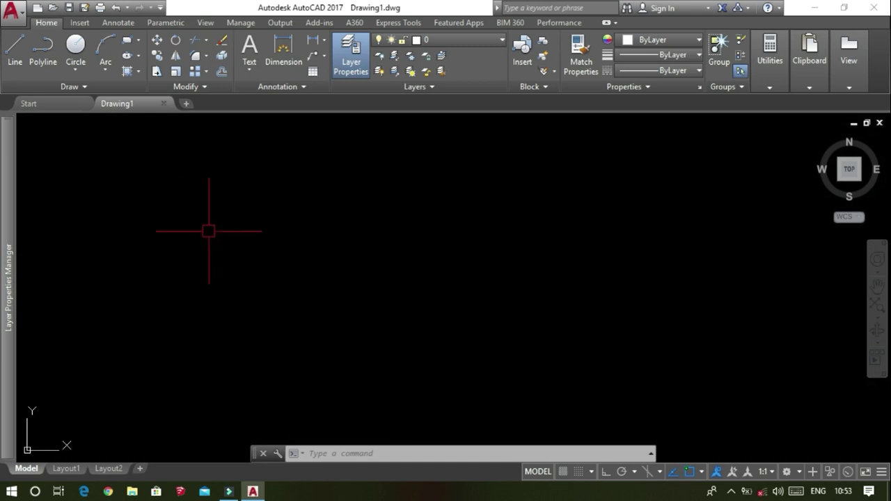
right_click(209, 232)
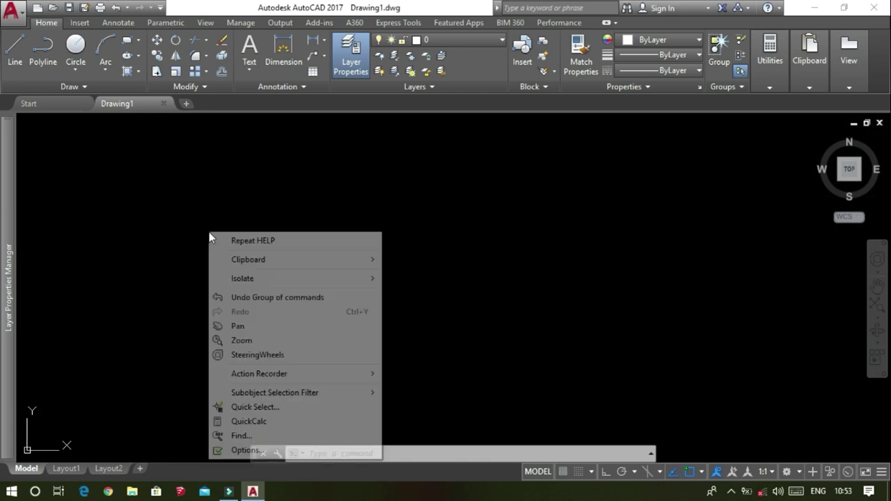
left_click(259, 451)
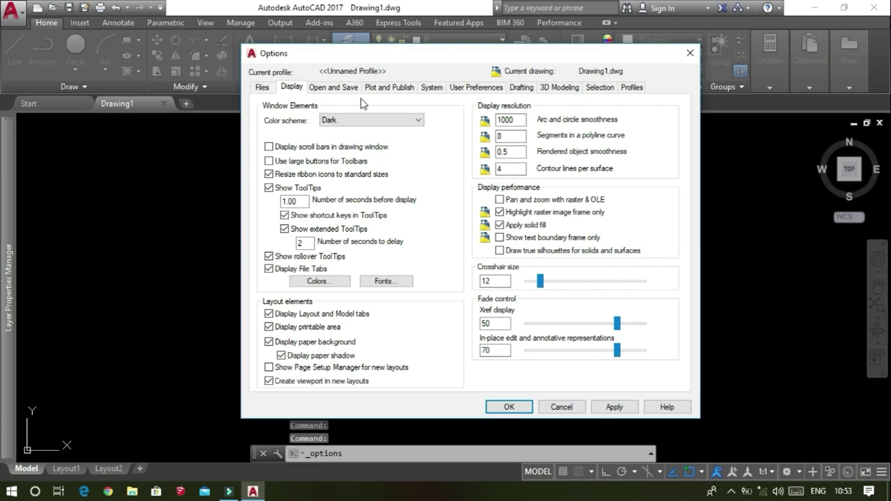
left_click(360, 53)
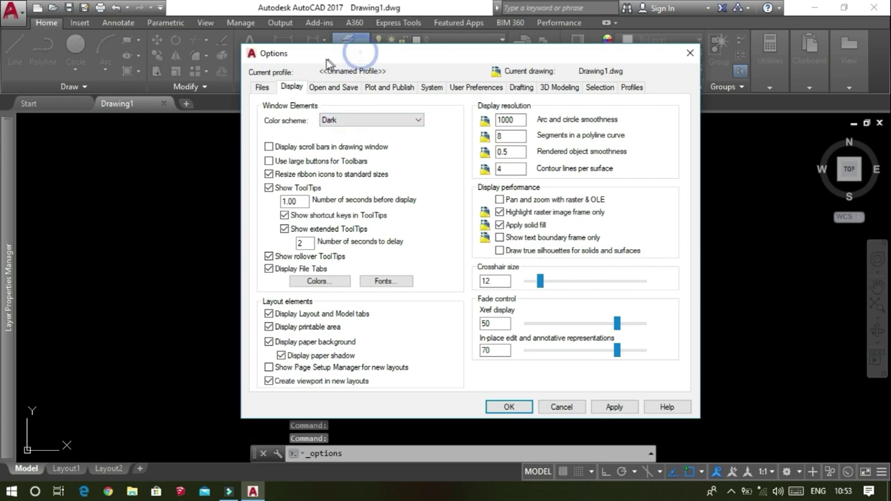
left_click_drag(327, 60, 294, 66)
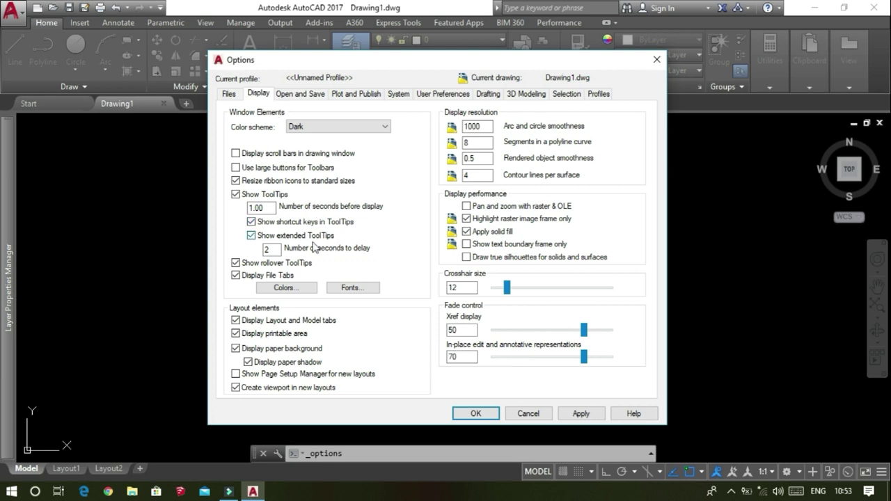
left_click(310, 292)
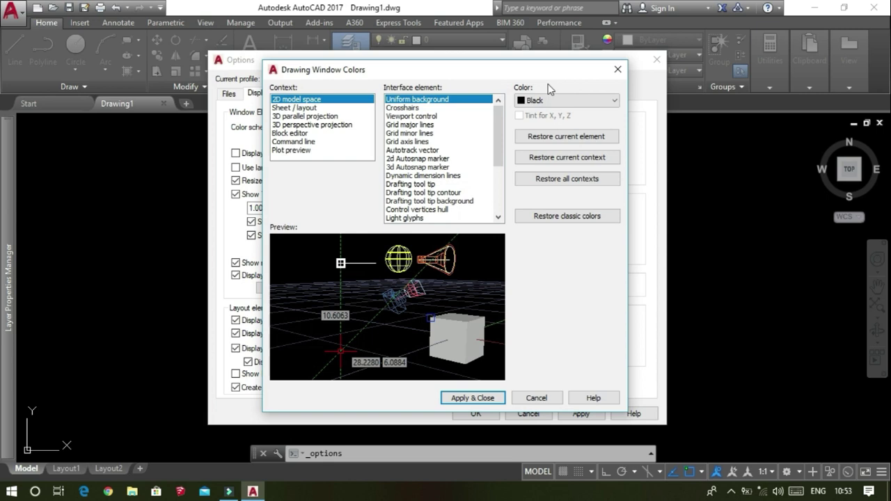
left_click(557, 101)
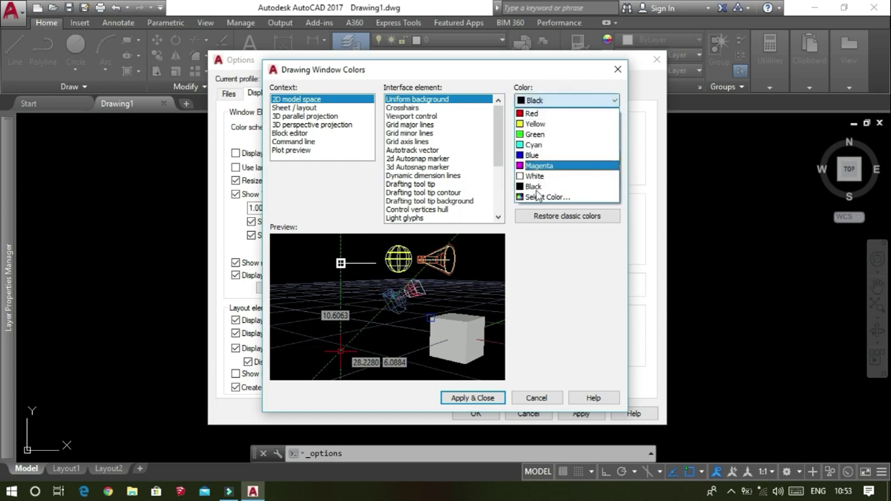
left_click(578, 177)
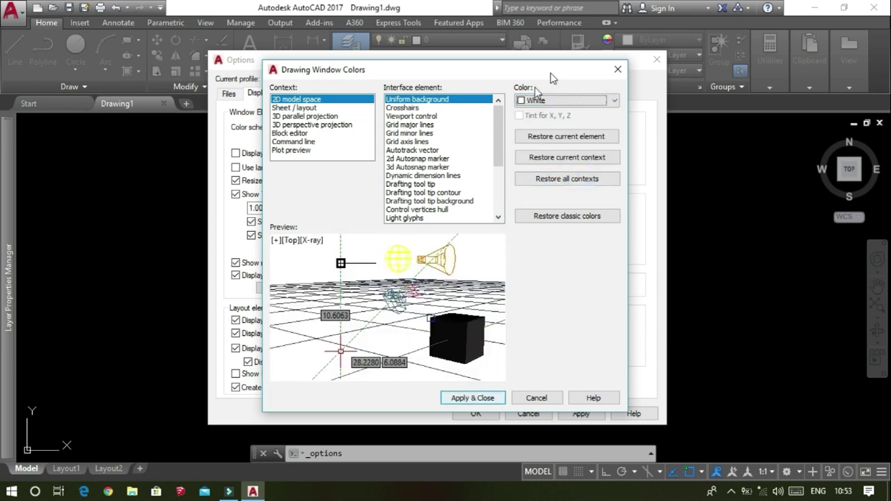
left_click(493, 398)
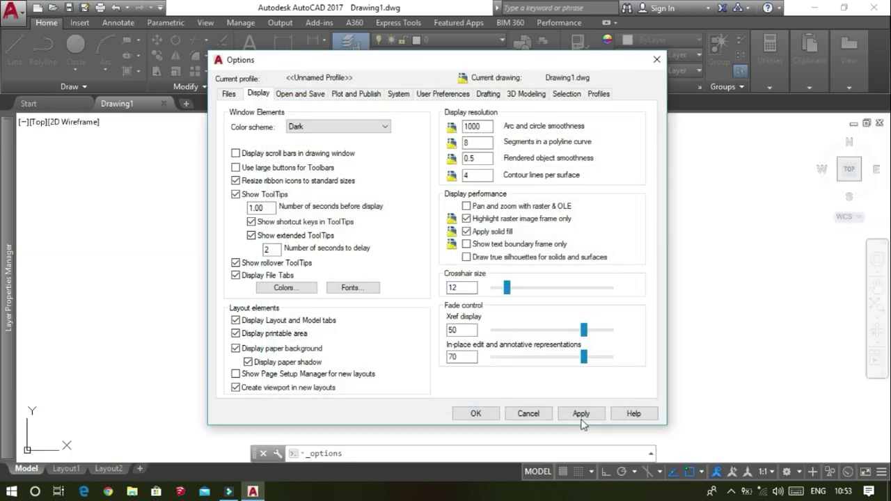
left_click(557, 413)
left_click(475, 414)
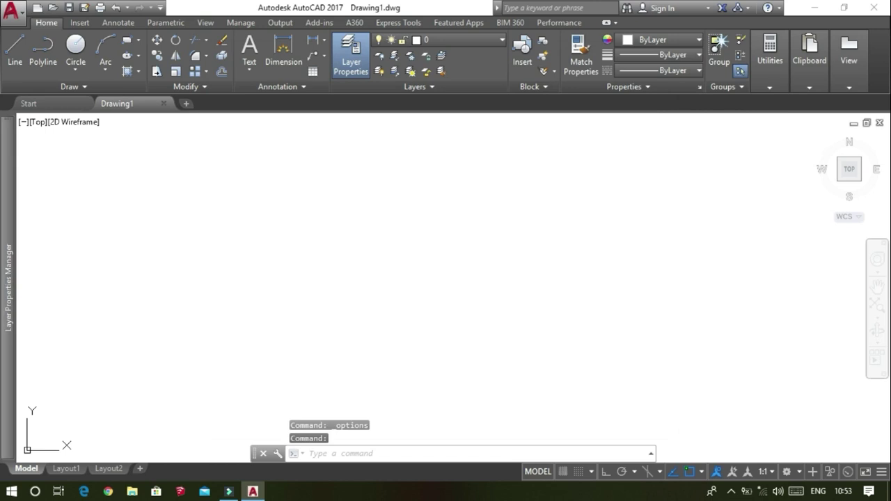
- Change the model space uniform background colour back to Black
right_click(221, 215)
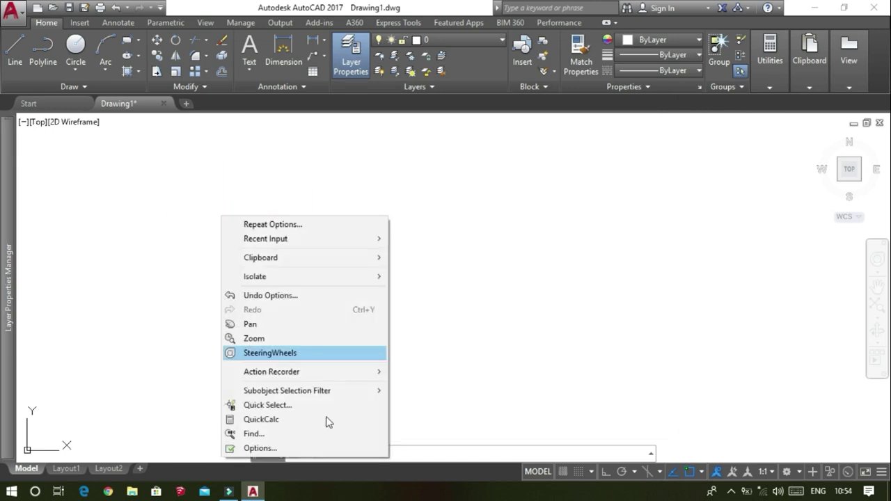
left_click(307, 450)
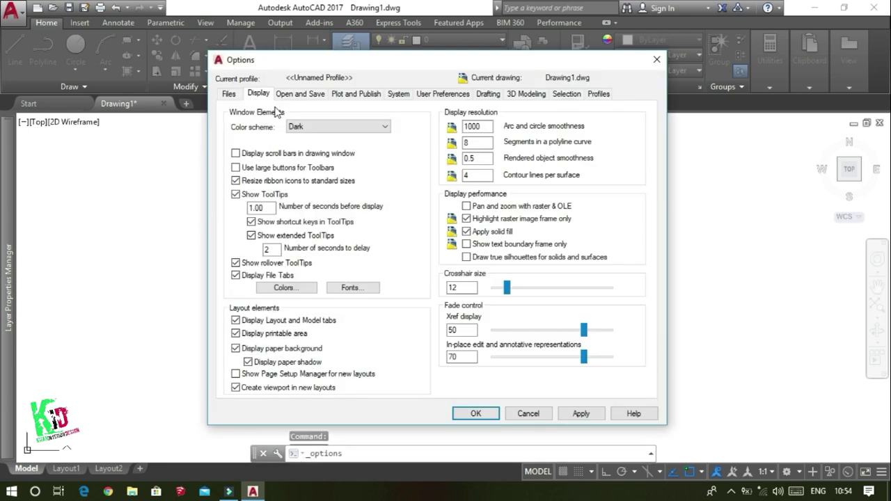
left_click(299, 293)
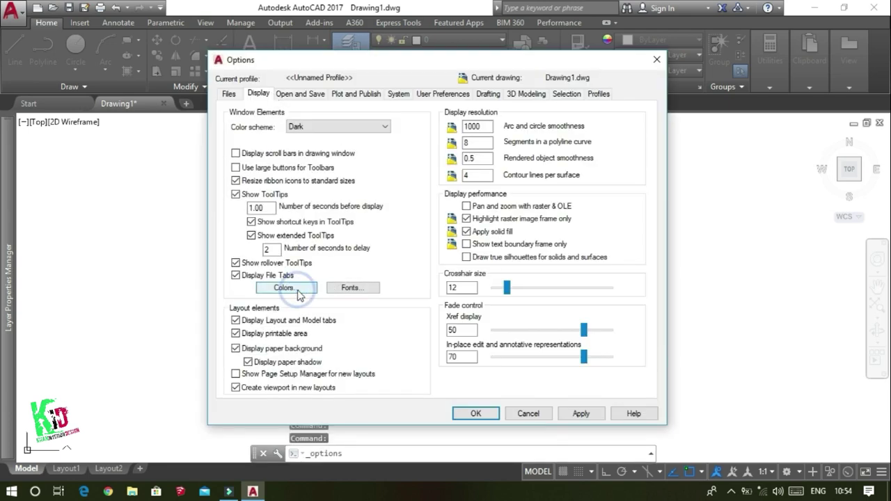
left_click(590, 99)
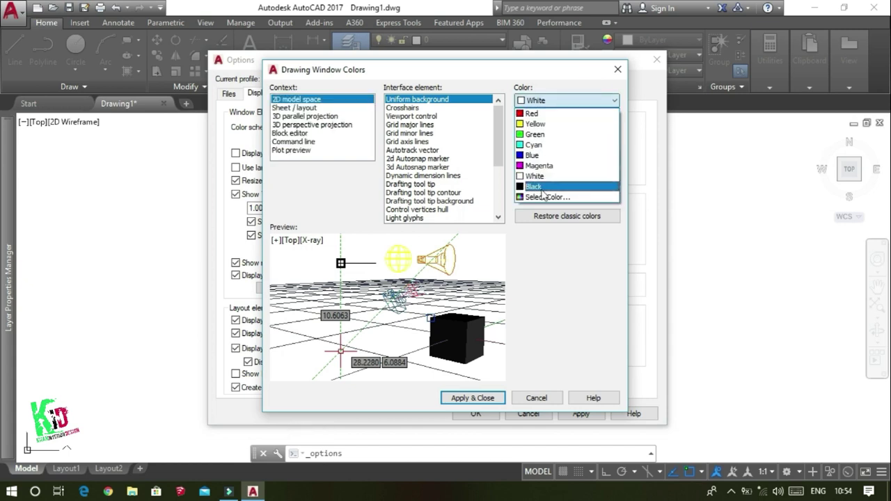
left_click(542, 187)
left_click(473, 397)
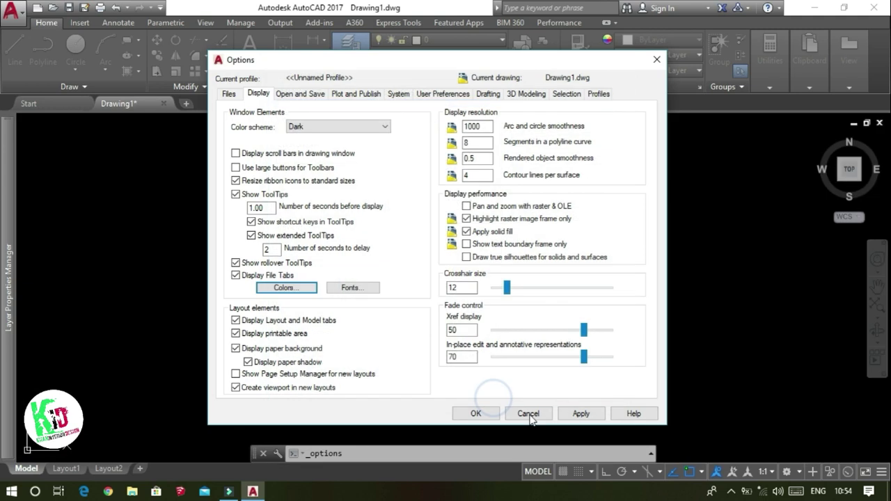
left_click(478, 414)
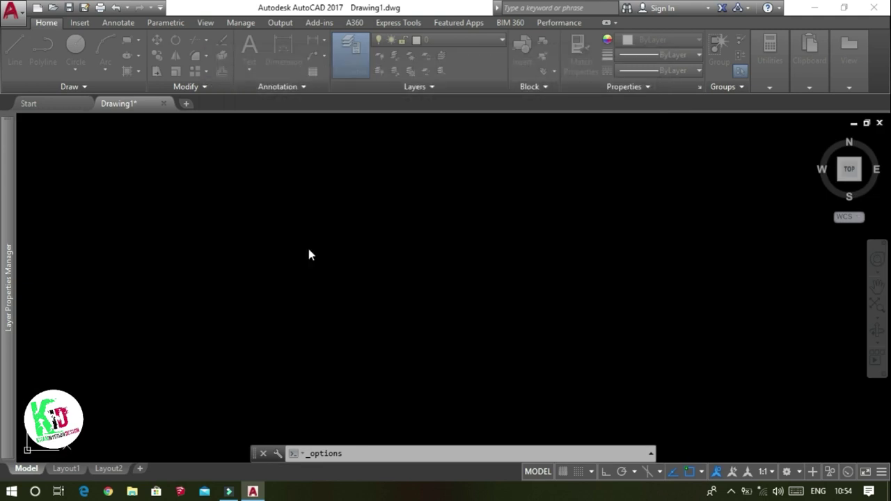
- Reopen the Options dialog by repeating the last command with Enter
right_click(223, 211)
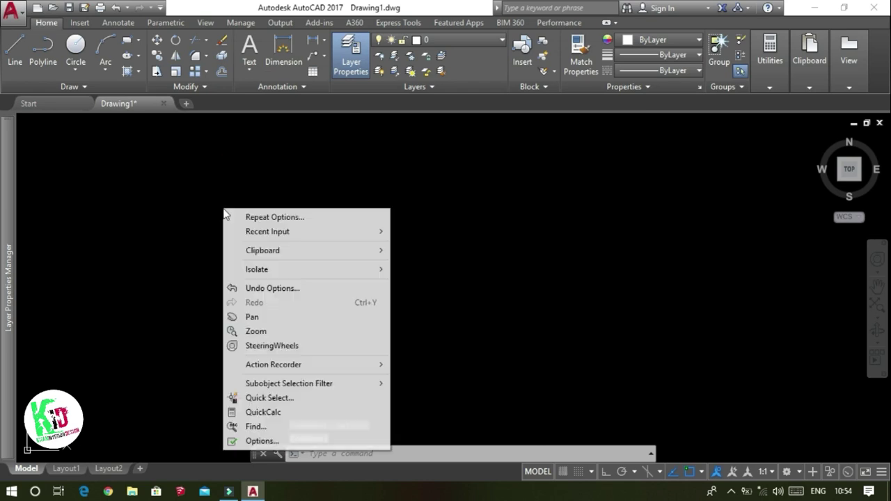
left_click(302, 257)
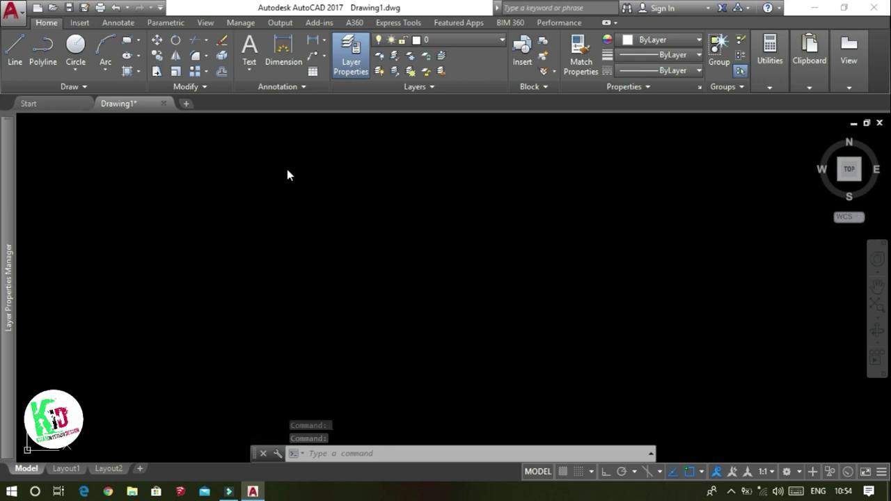
key("Return")
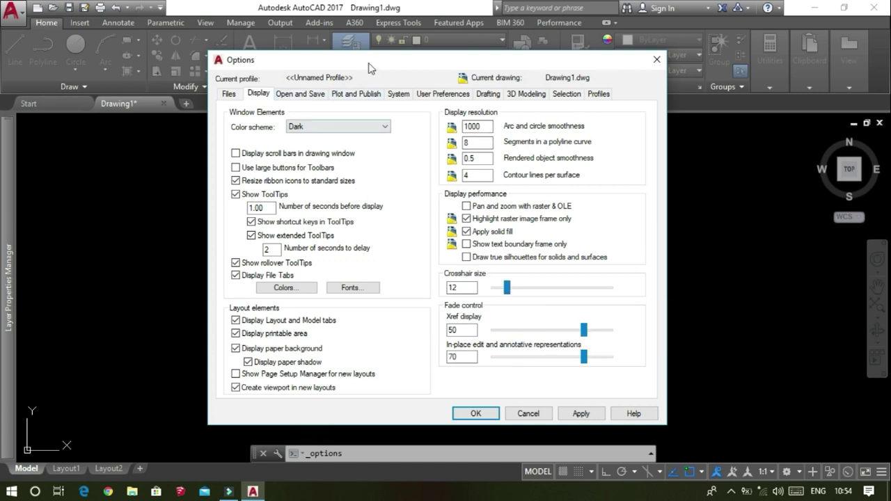
- Set the crosshair size to 30 on the Display tab of Options and confirm
left_click_drag(369, 63, 476, 64)
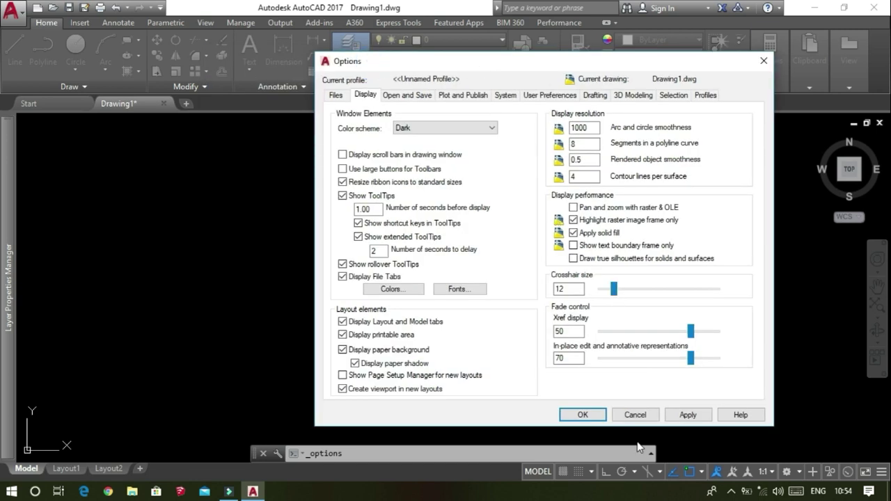
left_click(633, 414)
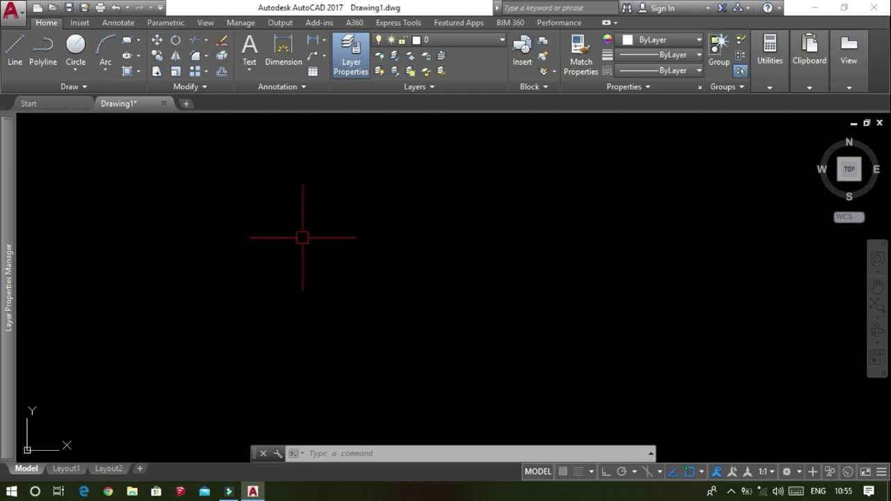
right_click(302, 238)
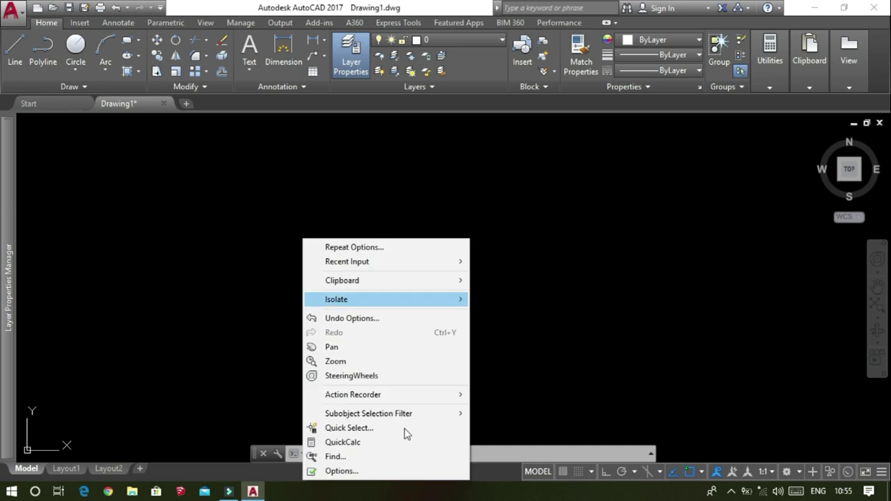
left_click(402, 472)
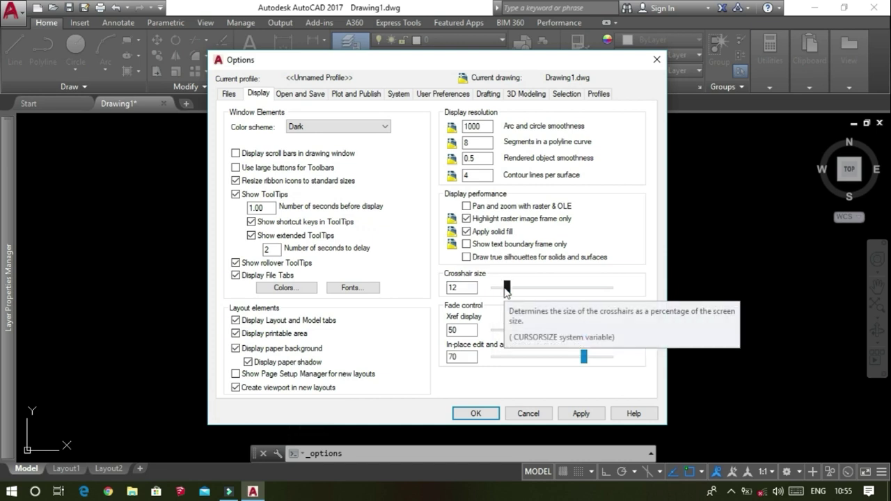
left_click_drag(506, 291, 526, 293)
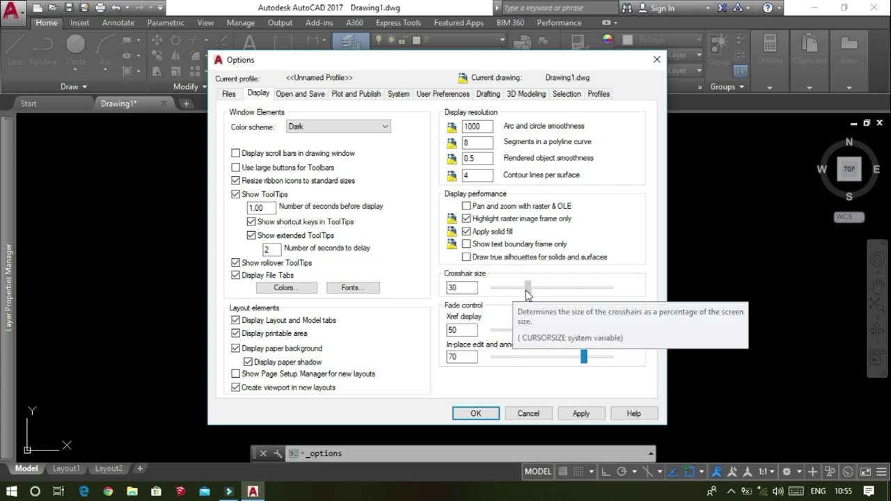
left_click(475, 414)
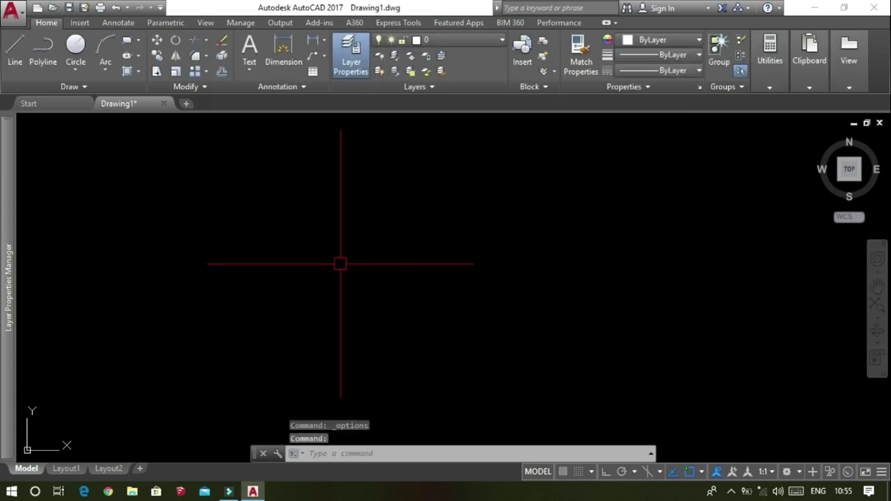
- Type 12 as the crosshair size in Options and confirm with OK
right_click(331, 237)
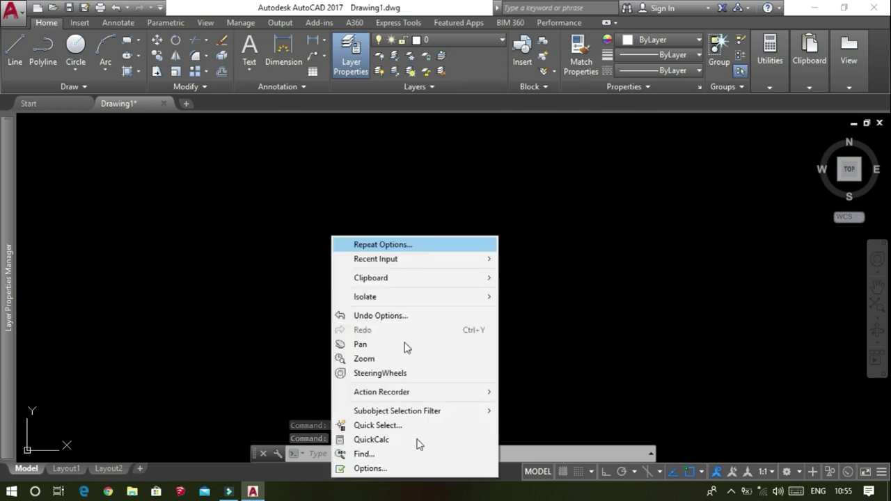
left_click(405, 469)
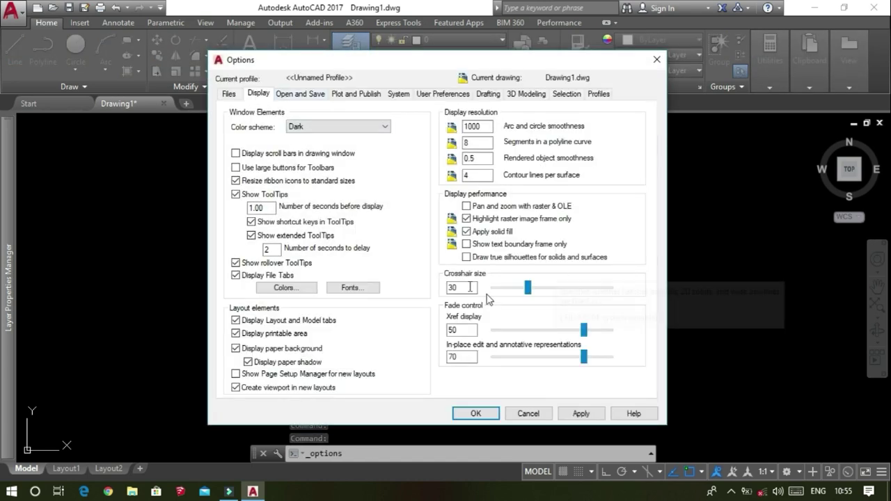
double_click(465, 287)
type("12")
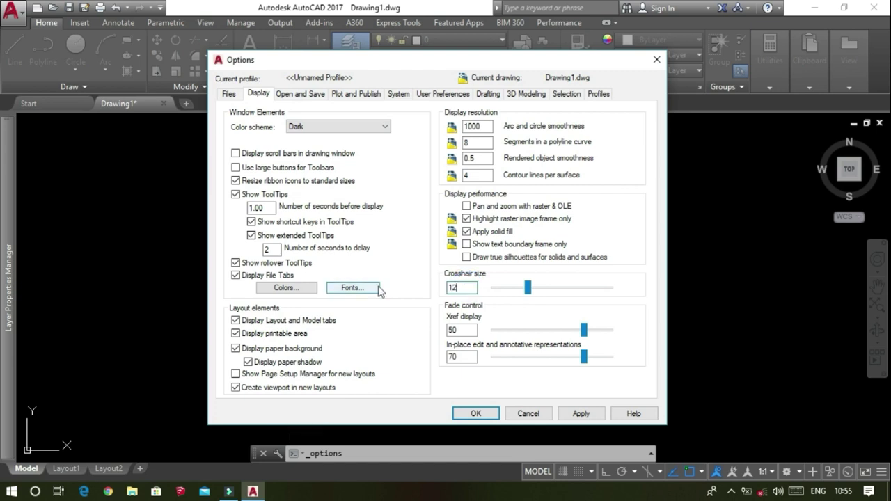
left_click(491, 415)
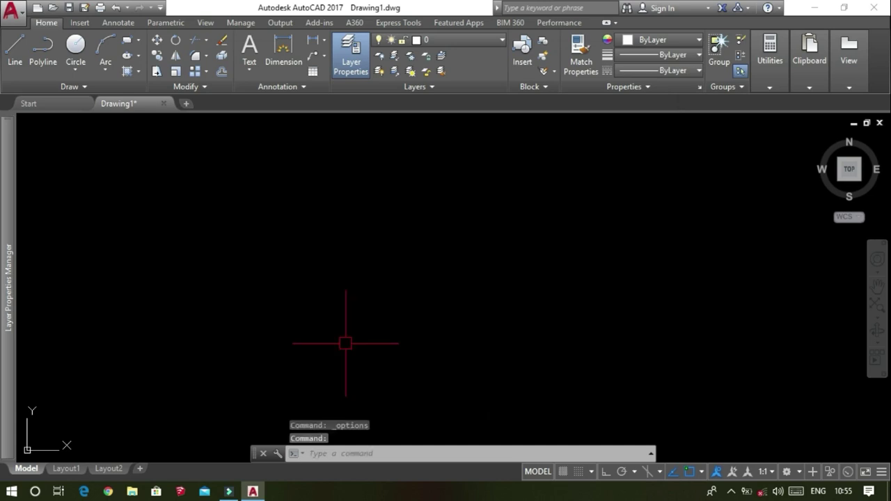
- In Options, check the save file formats on Open and Save, then view the Selection tab
right_click(319, 266)
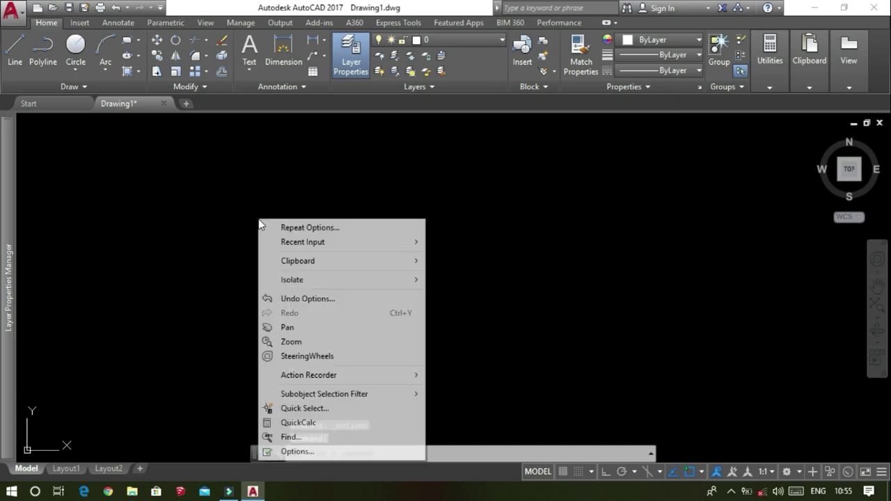
left_click(341, 452)
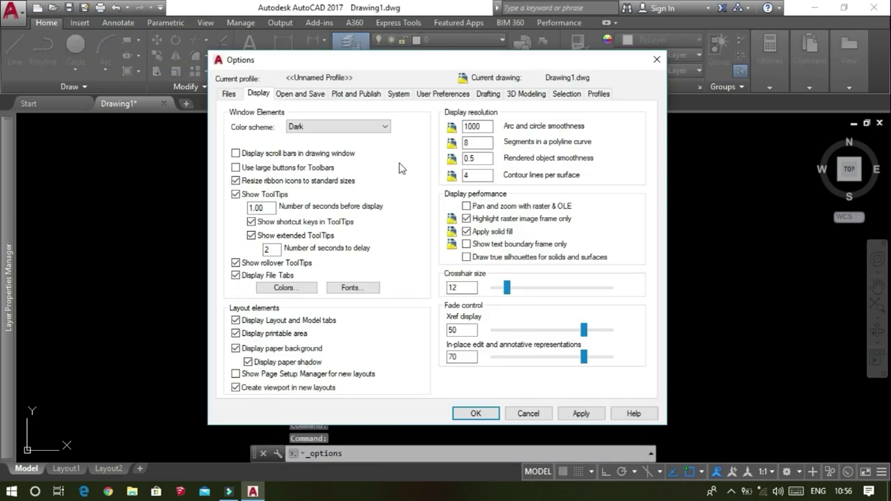
left_click(309, 98)
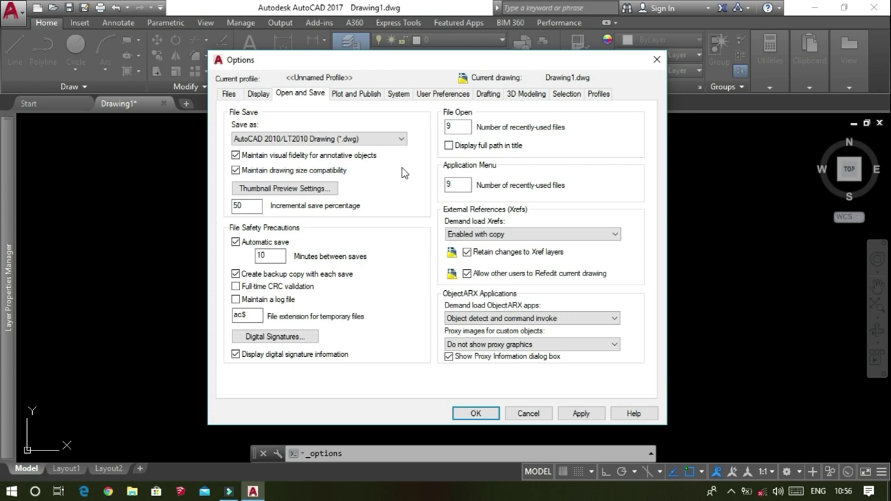
left_click(357, 144)
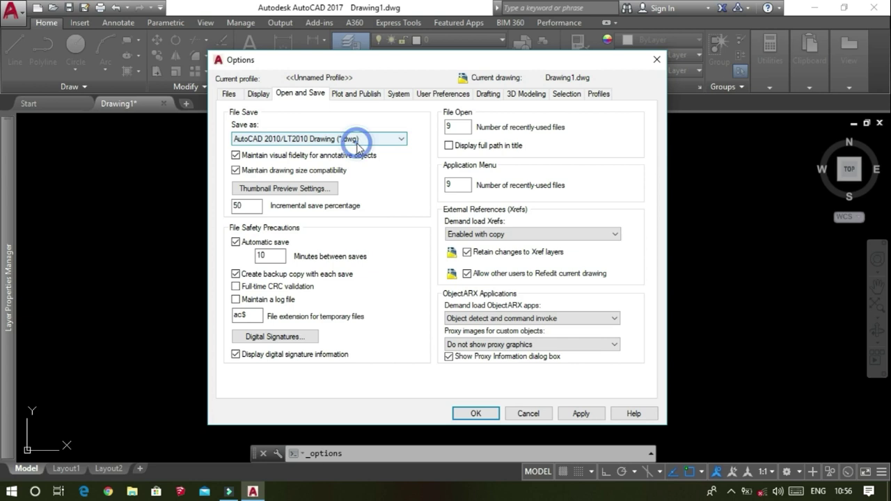
left_click(417, 159)
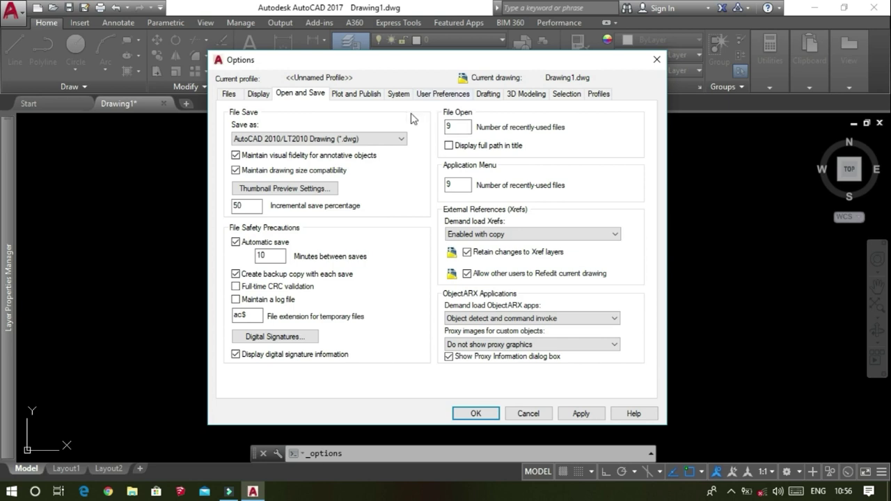
left_click(564, 93)
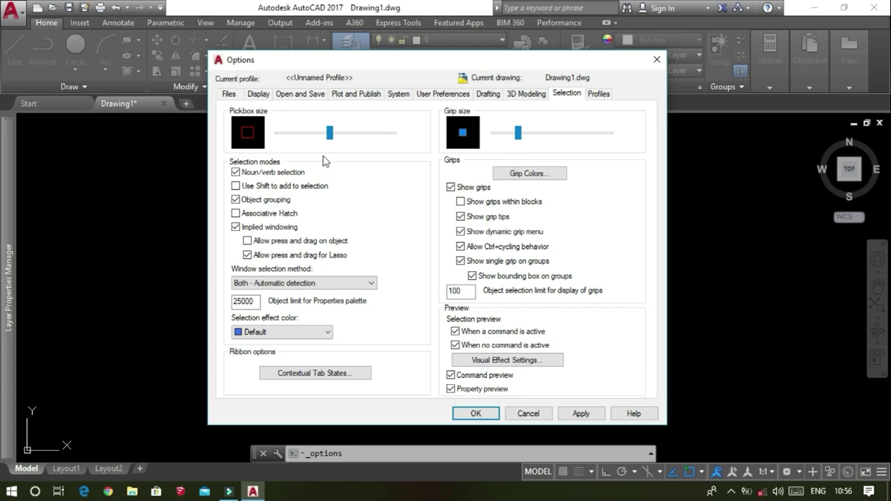
- Drag the pickbox size slider smaller and close Options with OK
left_click(330, 134)
mouse_move(330, 133)
left_mouse_down()
mouse_move(320, 135)
mouse_move(332, 136)
left_mouse_up()
left_click(471, 415)
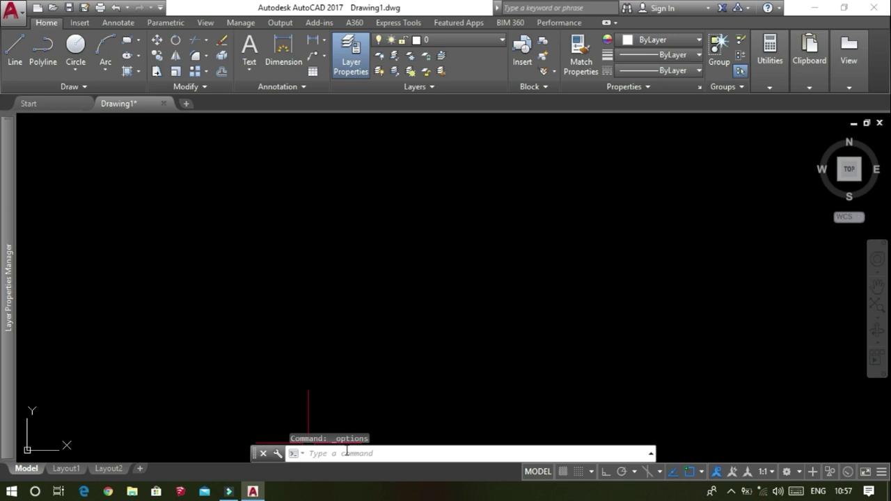
- Enter the UNITS command at the command line
left_click(346, 452)
type("u")
type("n")
type("IT")
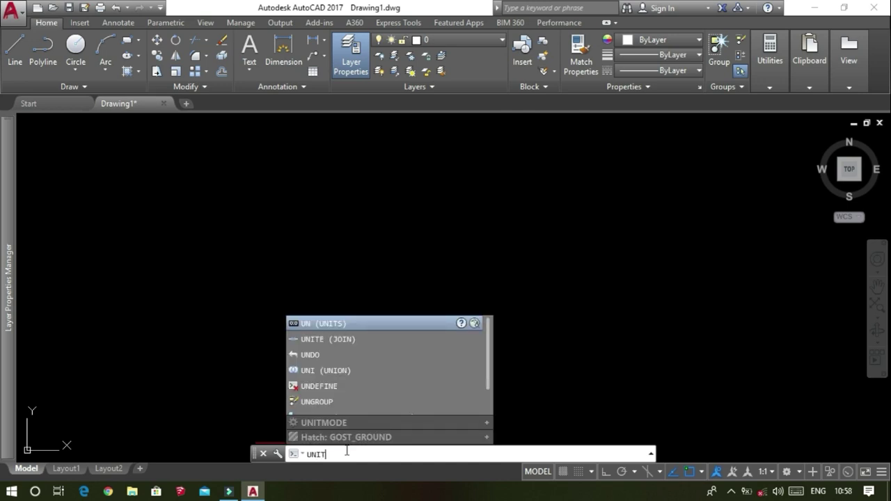
type("S")
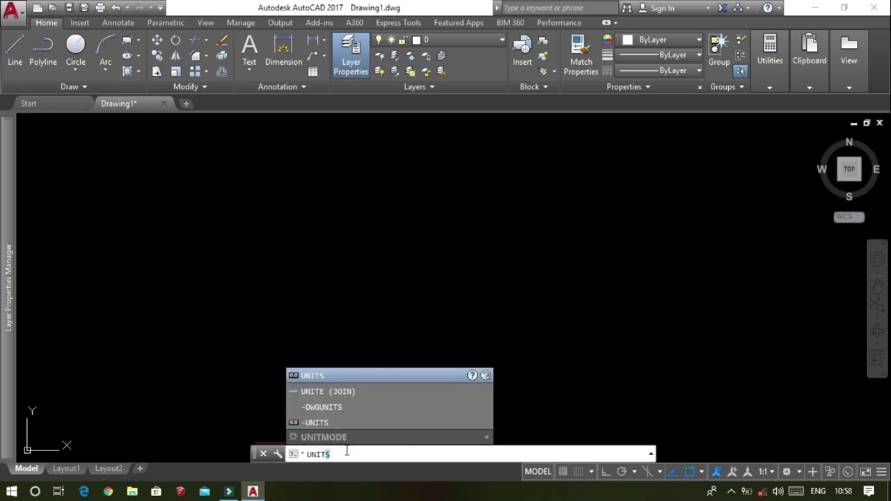
left_click(346, 453)
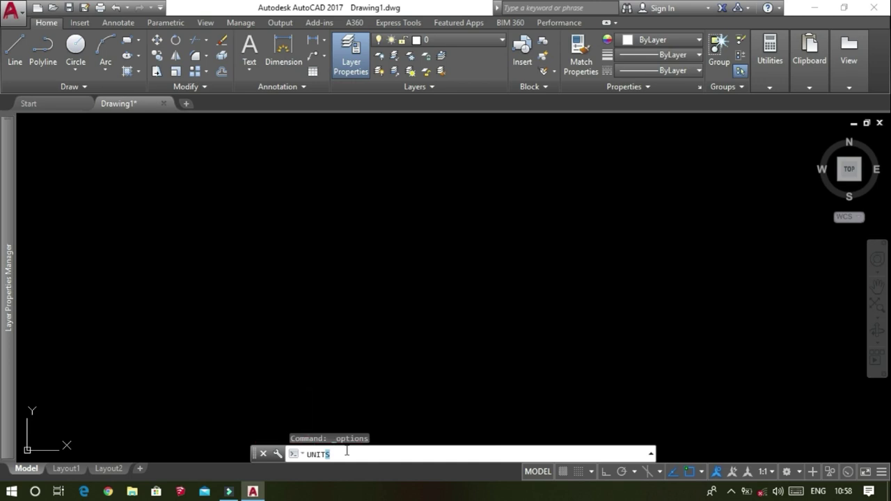
- Run UNITS and set length type to Architectural with 0'-0" precision
key("Return")
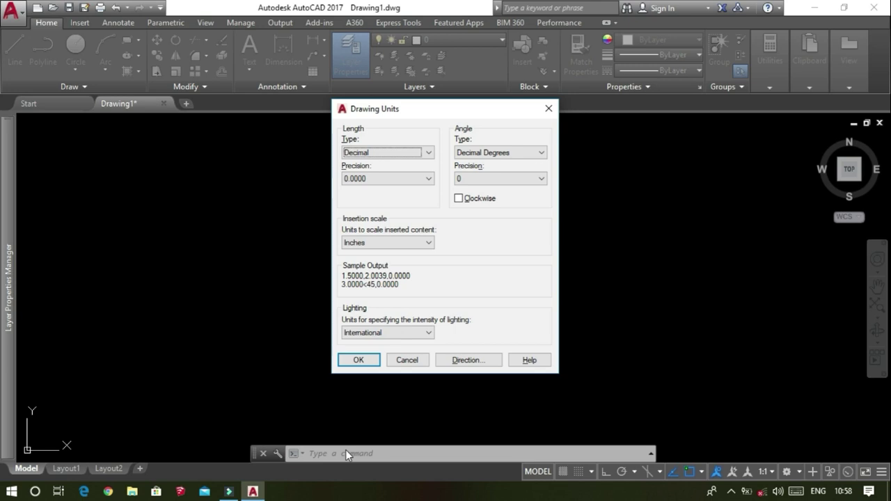
left_click(426, 157)
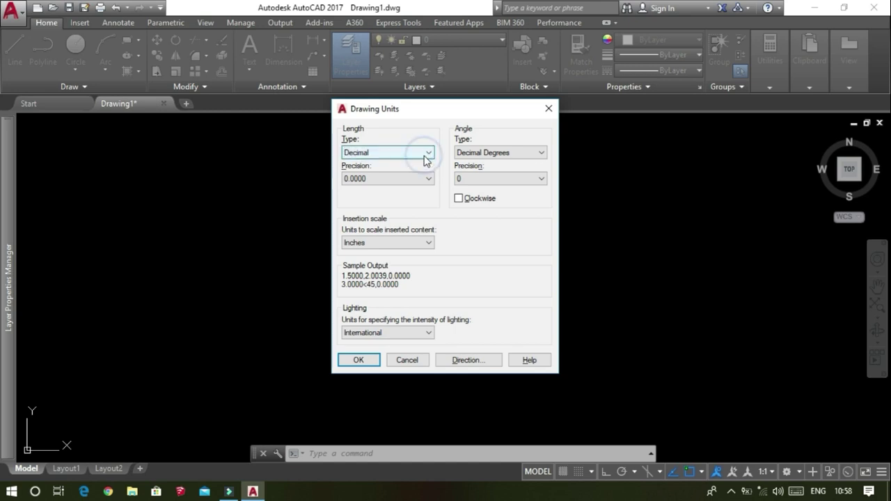
left_click(397, 165)
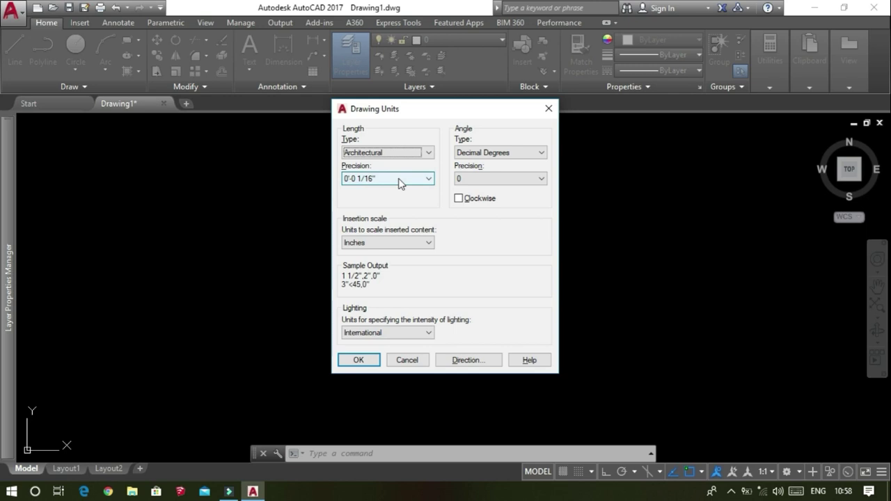
left_click(398, 179)
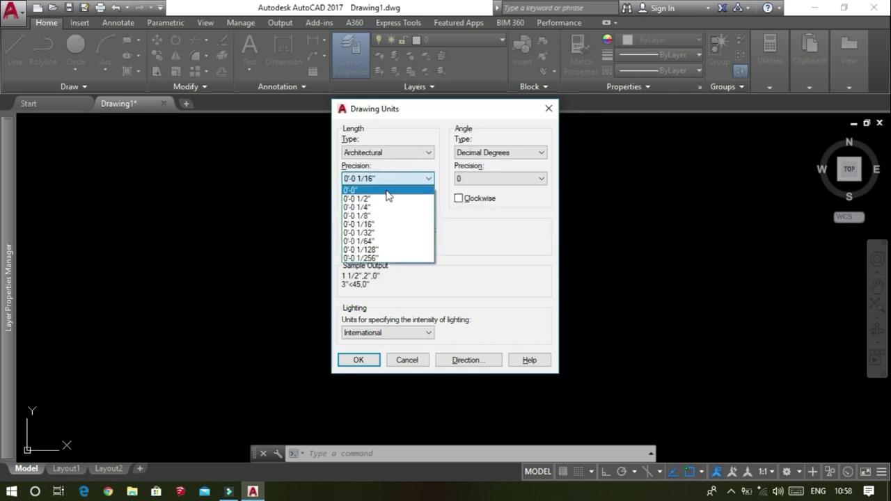
left_click(387, 190)
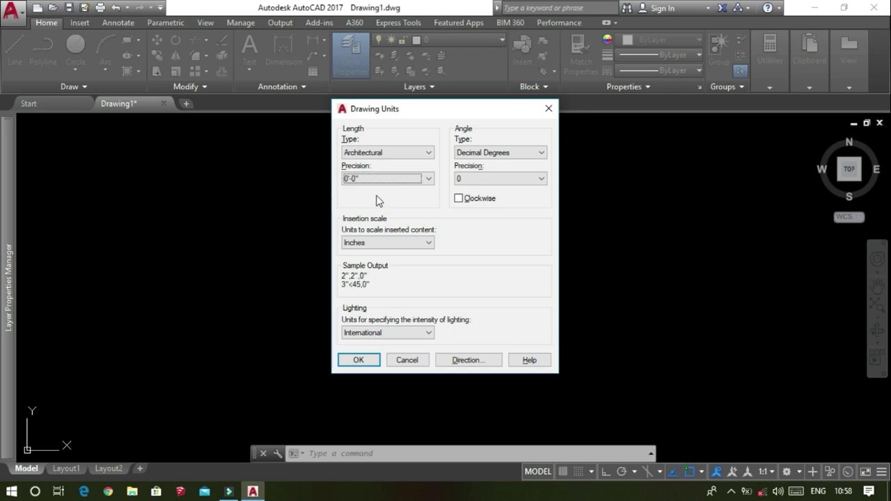
left_click(365, 363)
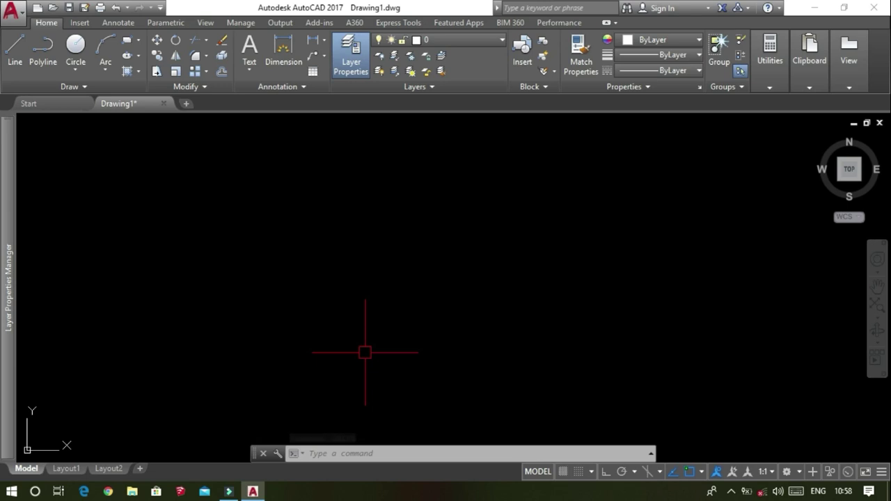
- Start LINE at a picked point and, with Ortho on, draw it 10' long horizontally
key("Escape")
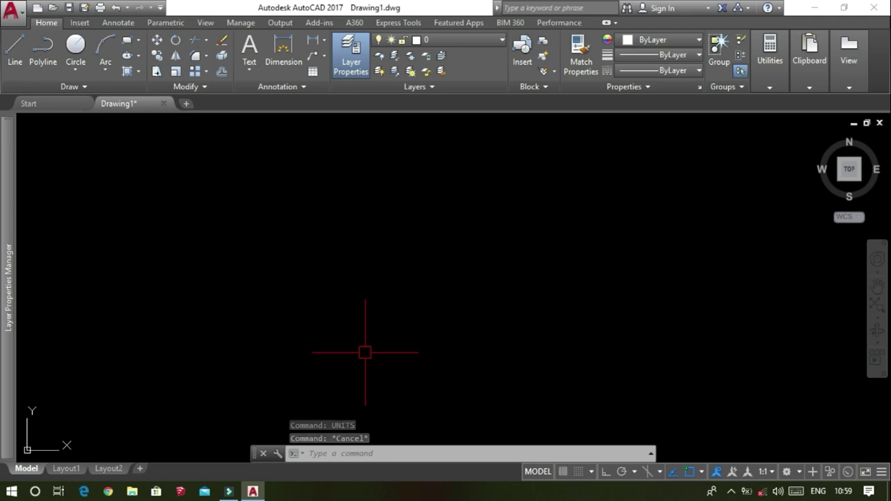
type("L")
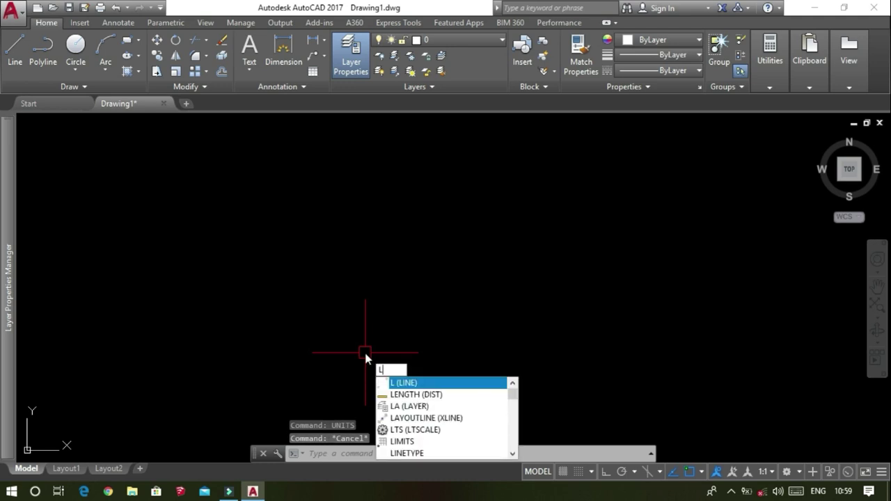
key("Escape")
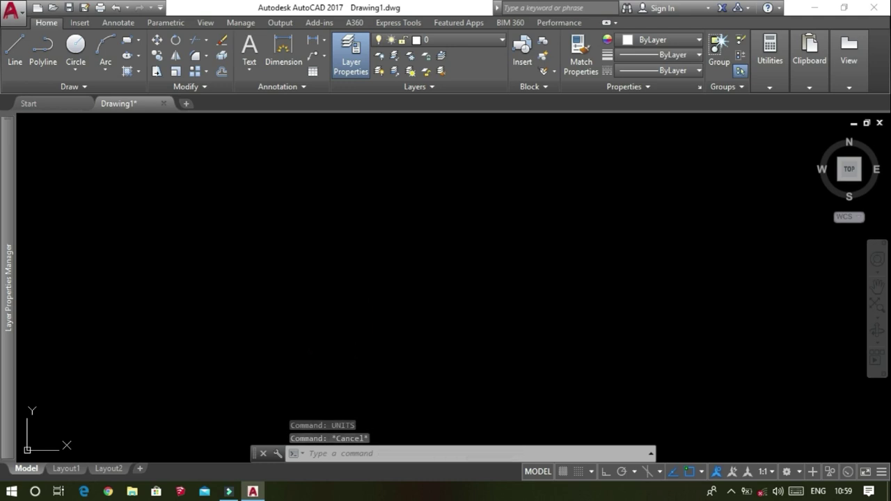
type("l")
key("Return")
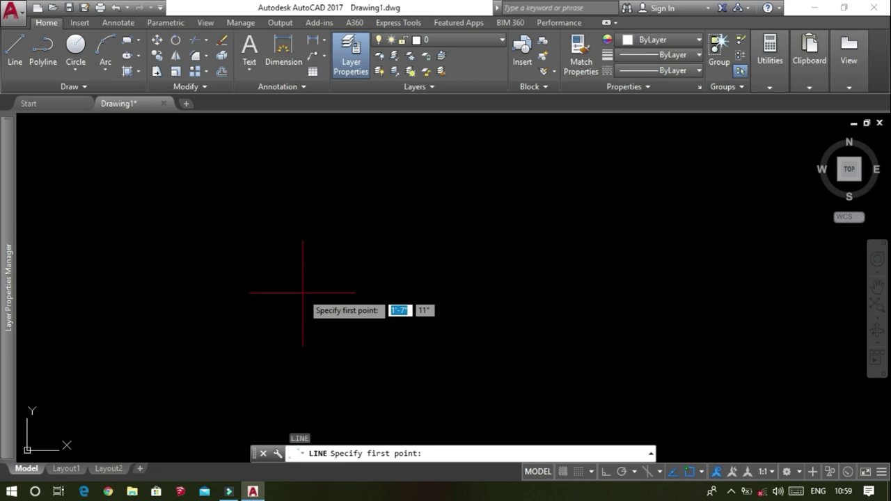
left_click(303, 293)
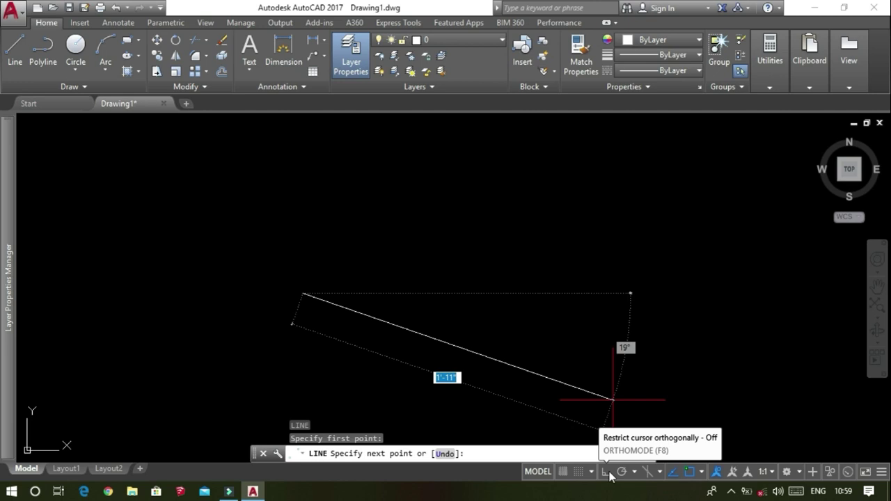
left_click(609, 471)
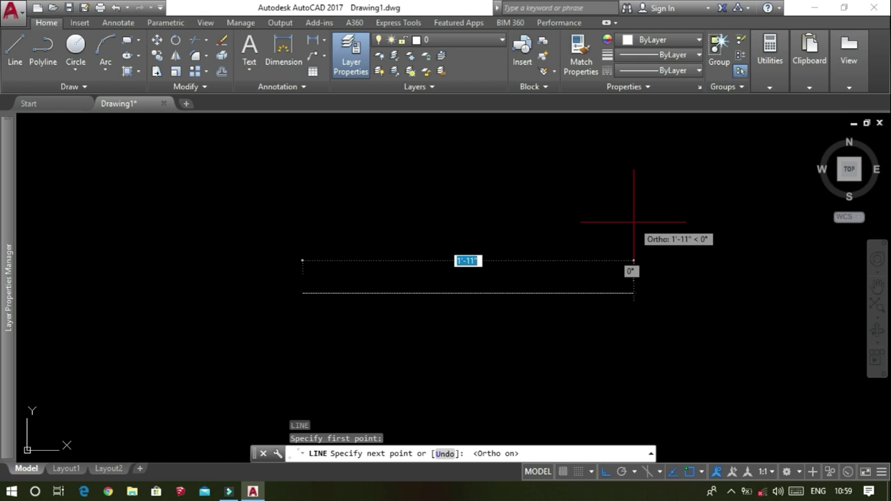
type("1")
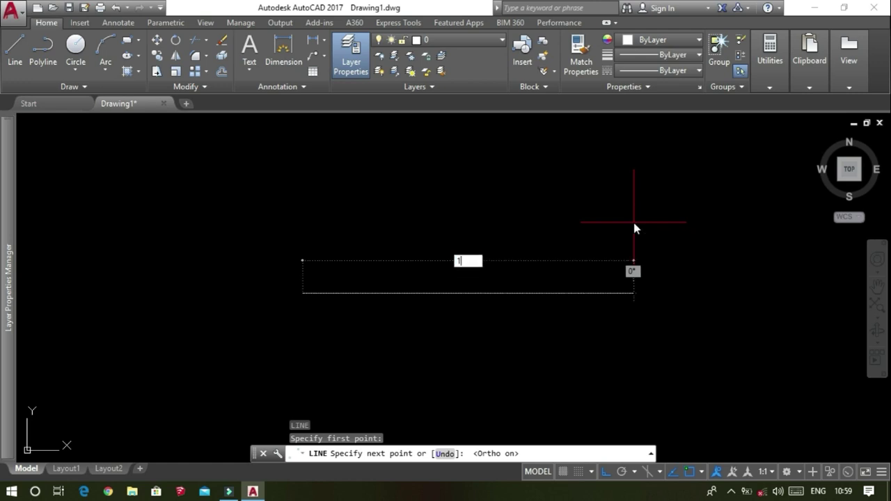
type("0")
key("Return")
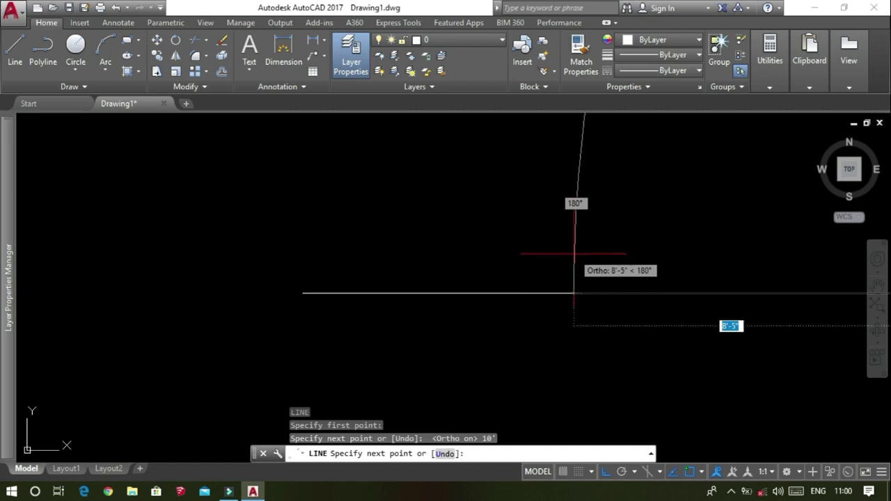
key("Escape")
scroll(550, 307, "down", 2)
scroll(549, 303, "down", 3)
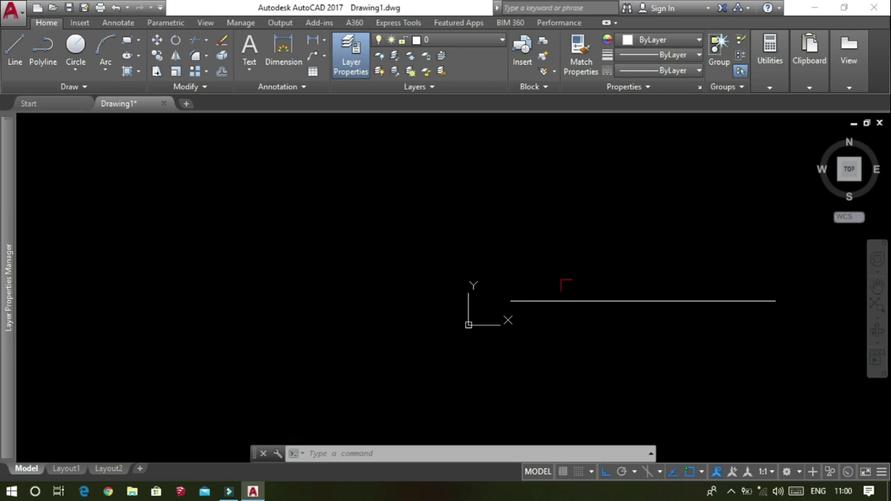
scroll(565, 286, "up", 2)
scroll(566, 287, "down", 4)
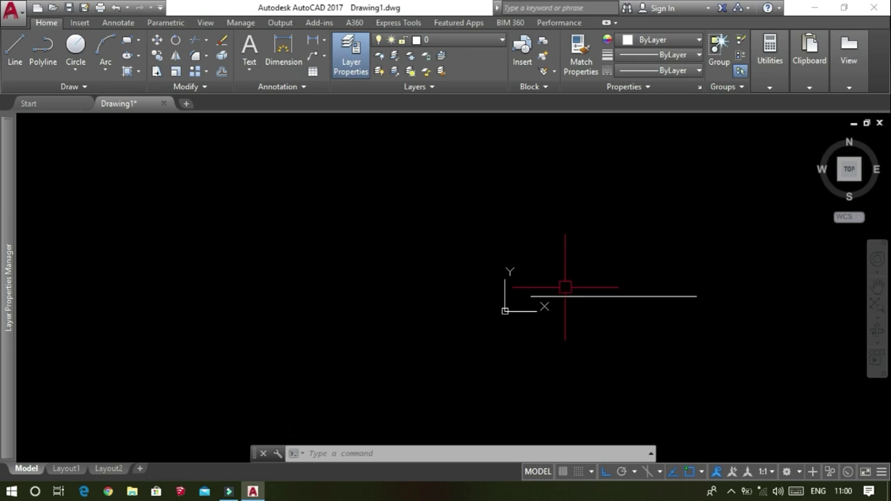
scroll(666, 288, "up", 4)
scroll(540, 281, "down", 2)
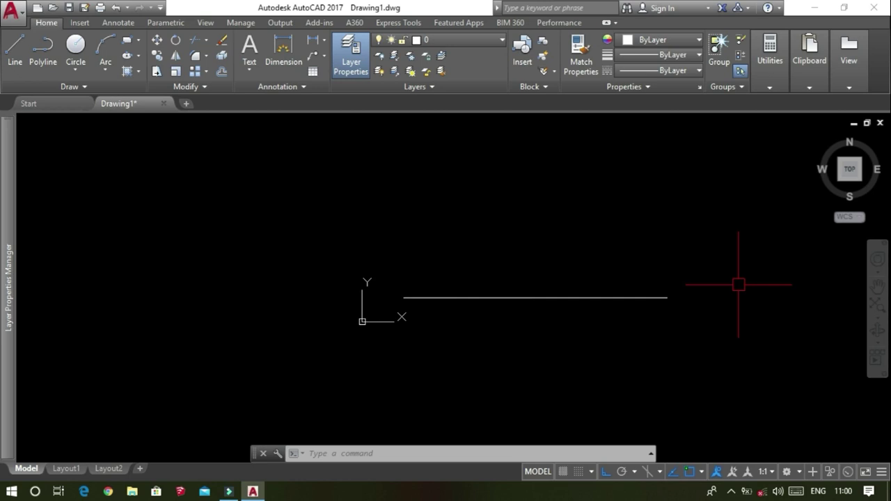
- Draw a 5'6" line straight up from the horizontal line's right endpoint
type("L")
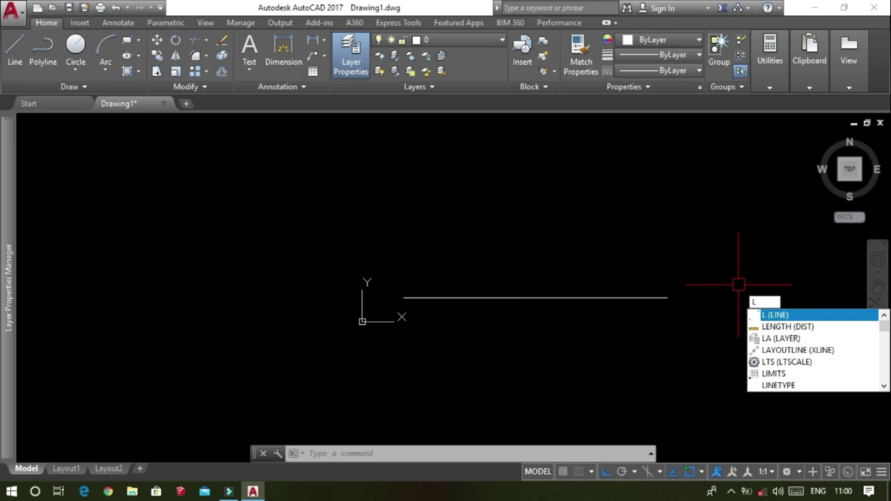
key("Return")
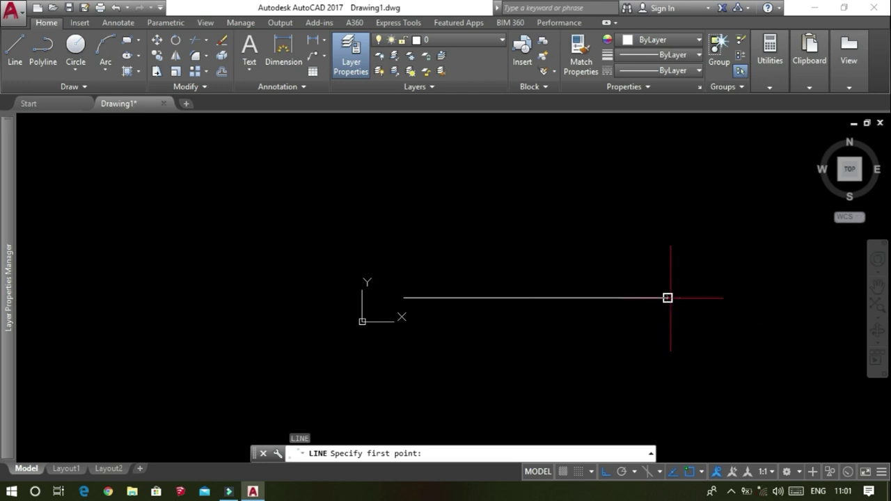
left_click(667, 298)
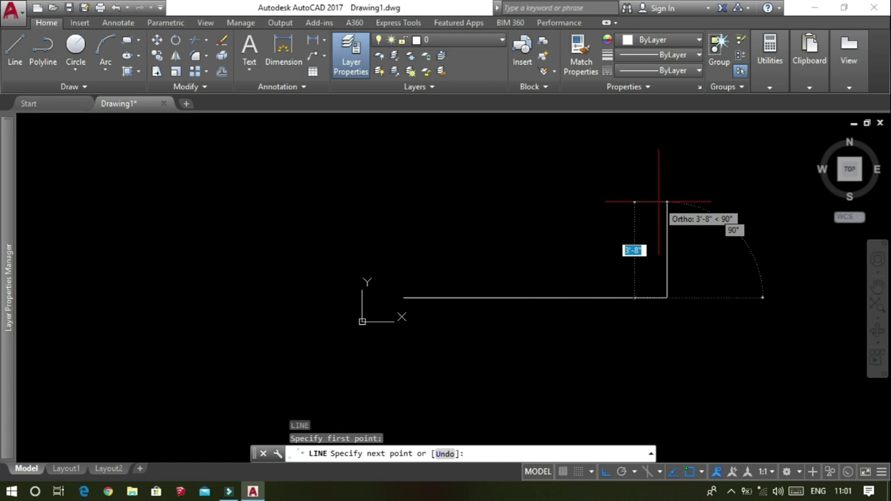
type("5")
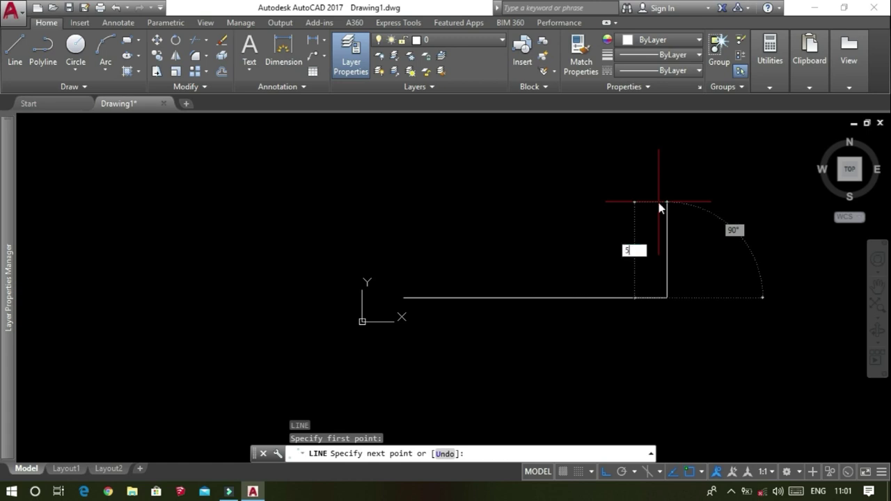
type("'")
type("6")
type("\"")
key("Return")
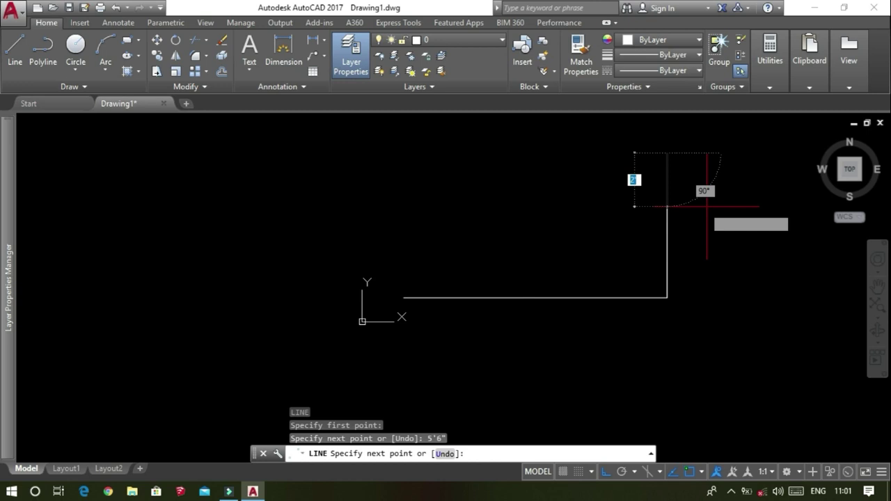
key("Escape")
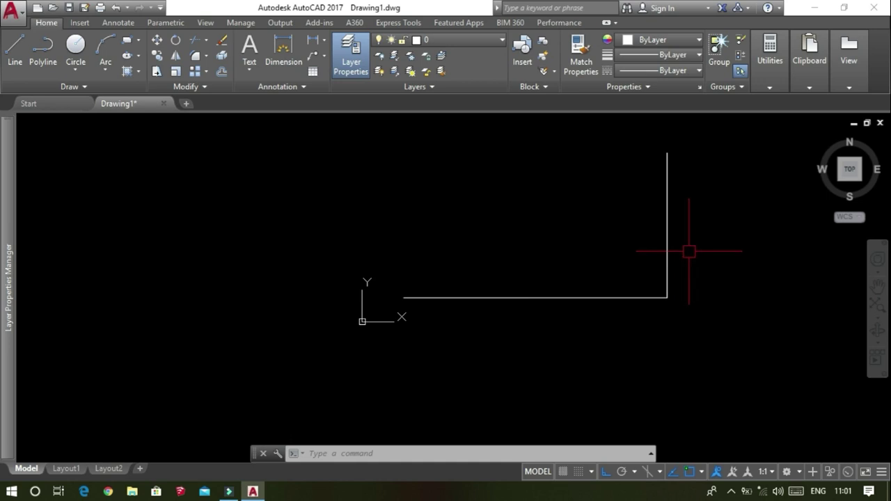
- Use DIST to measure the vertical line, then the horizontal line, confirming it is 10'-0"
type("DI")
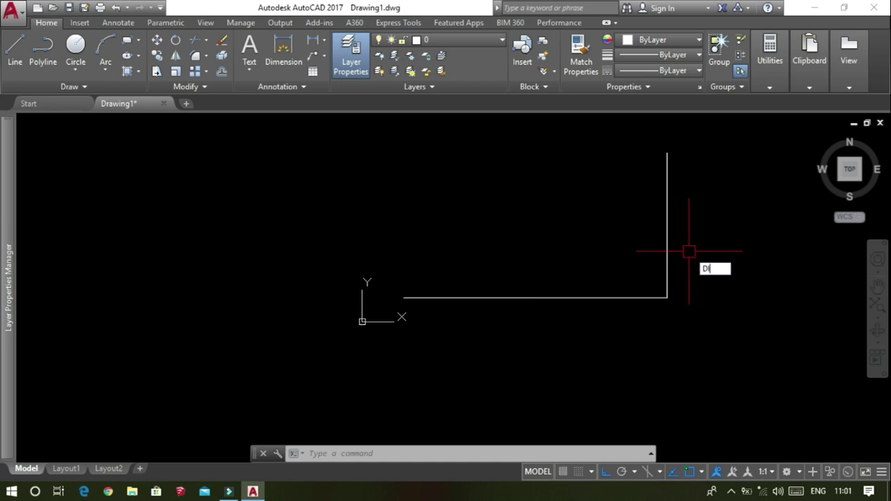
key("Return")
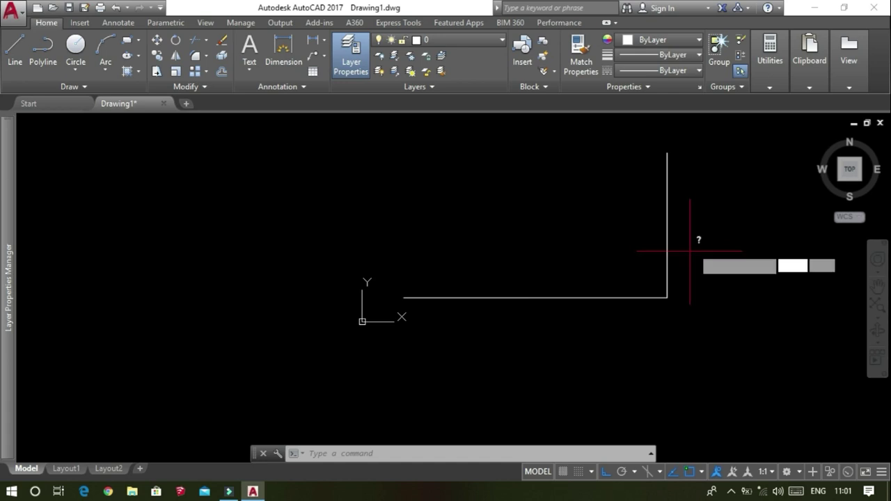
left_click(667, 297)
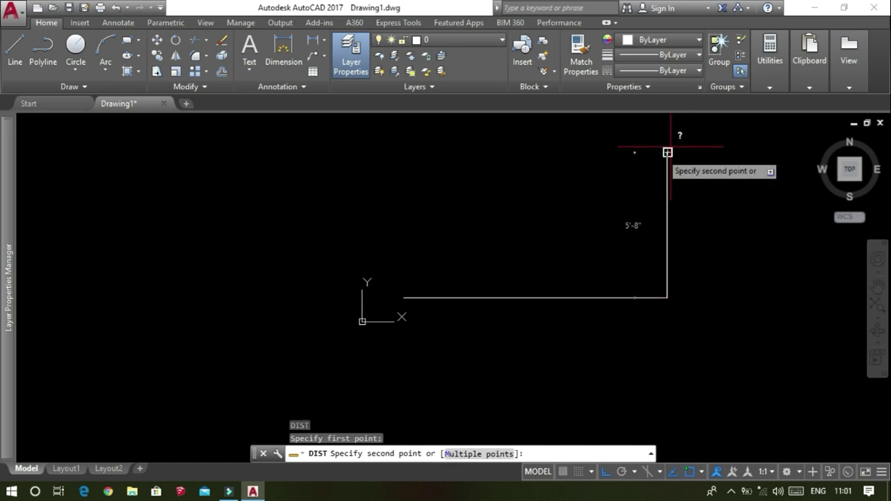
left_click(667, 153)
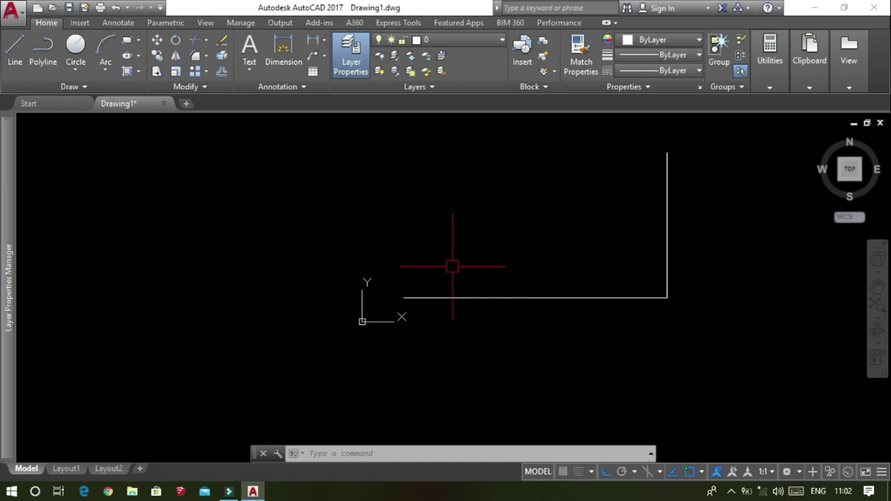
key("Return")
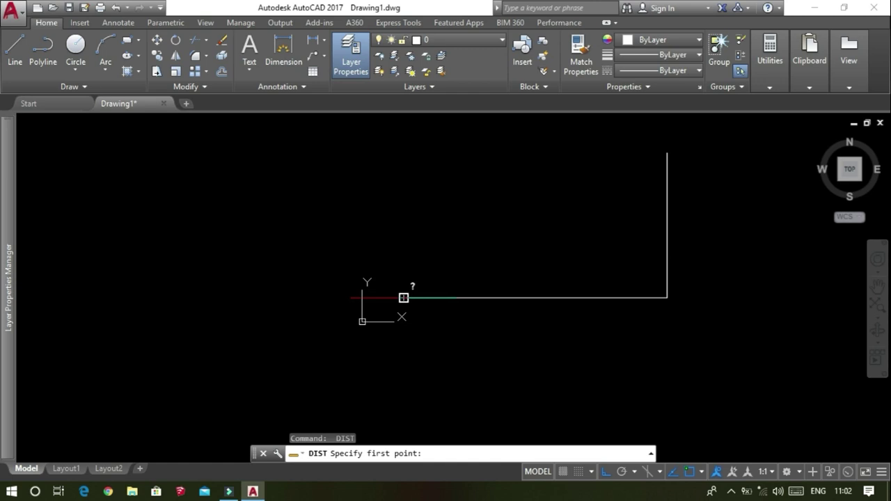
left_click(403, 297)
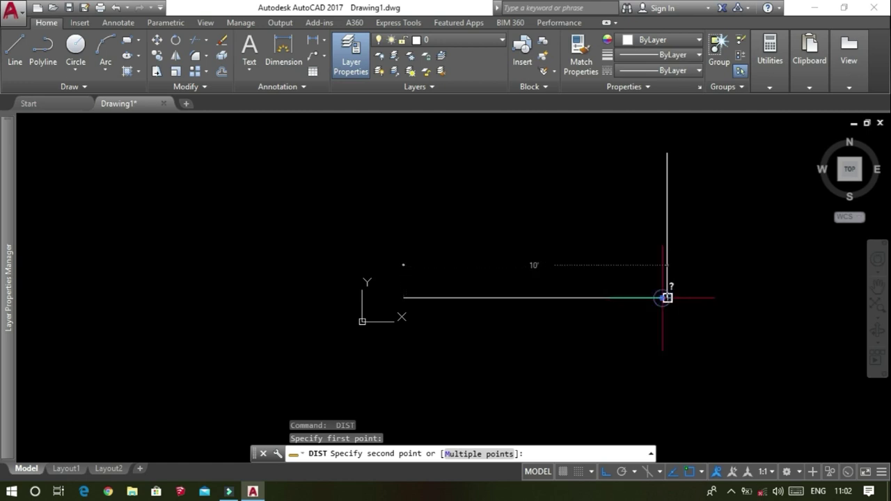
left_click(667, 297)
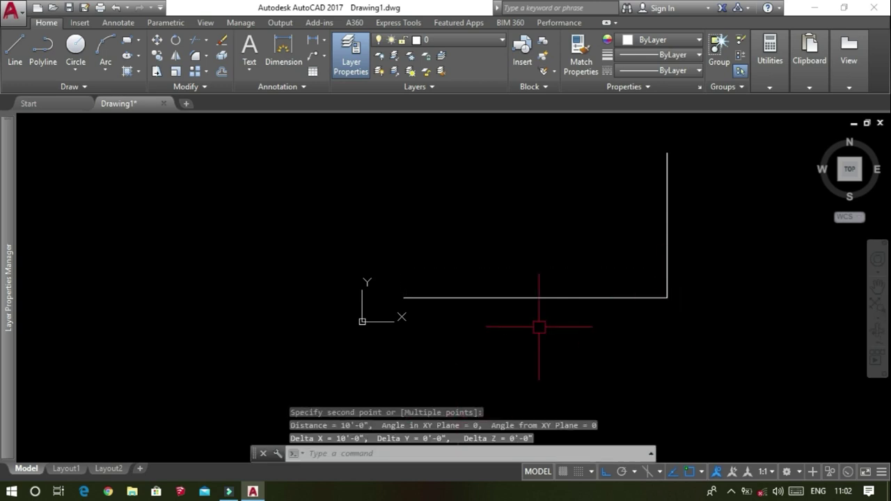
key("Escape")
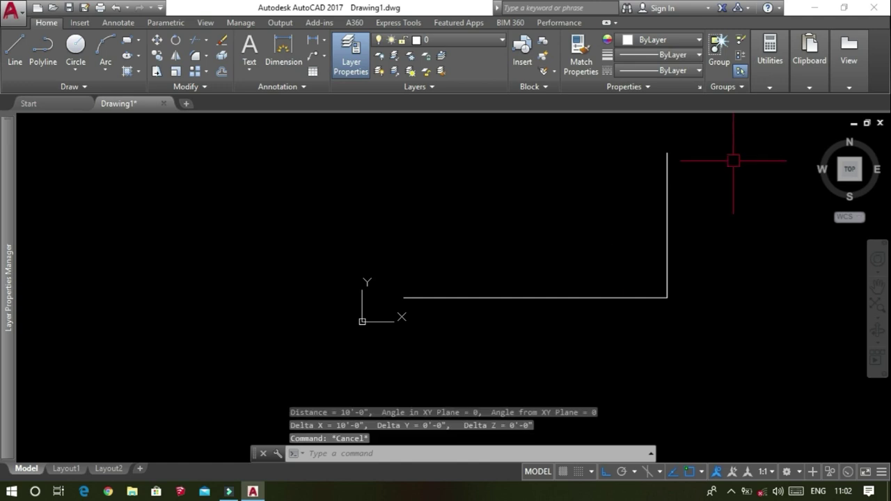
- Window-select both L-shape lines and delete them, then dismiss the right-click menu
left_click(734, 161)
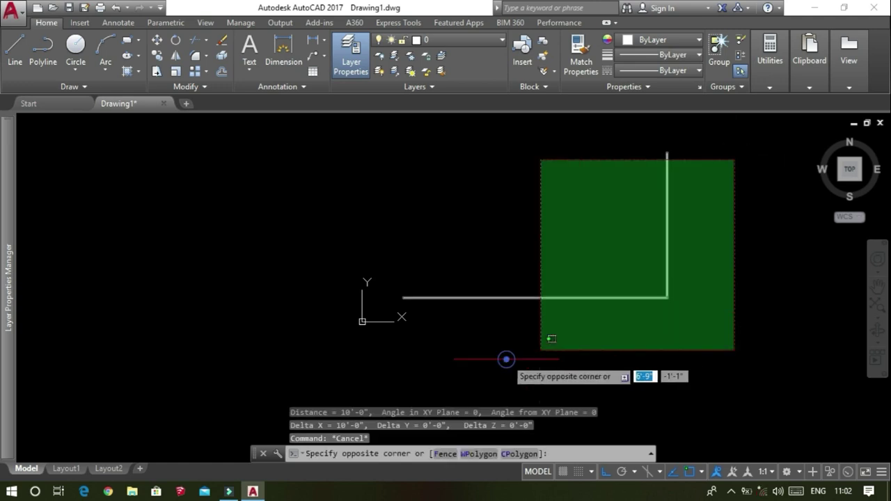
left_click(541, 350)
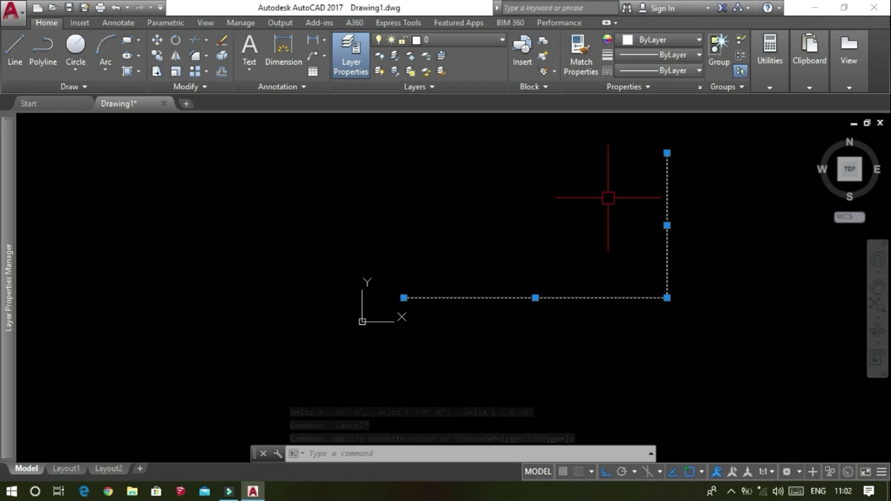
key("Delete")
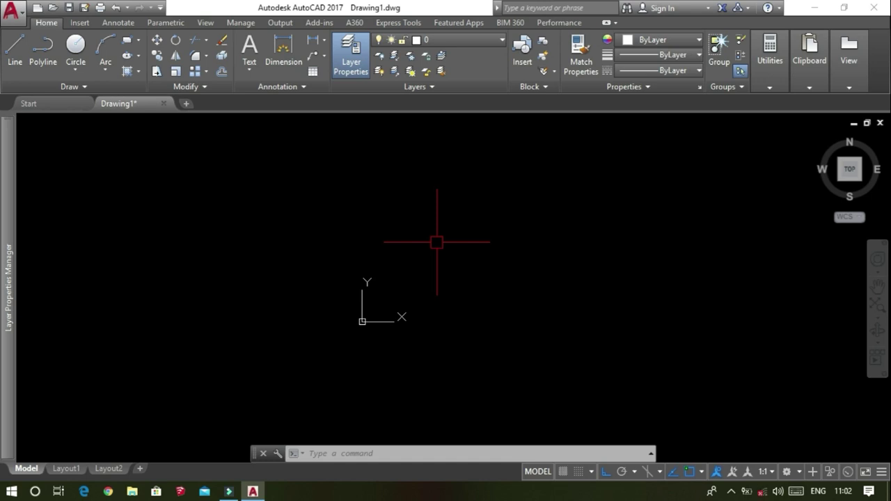
right_click(436, 243)
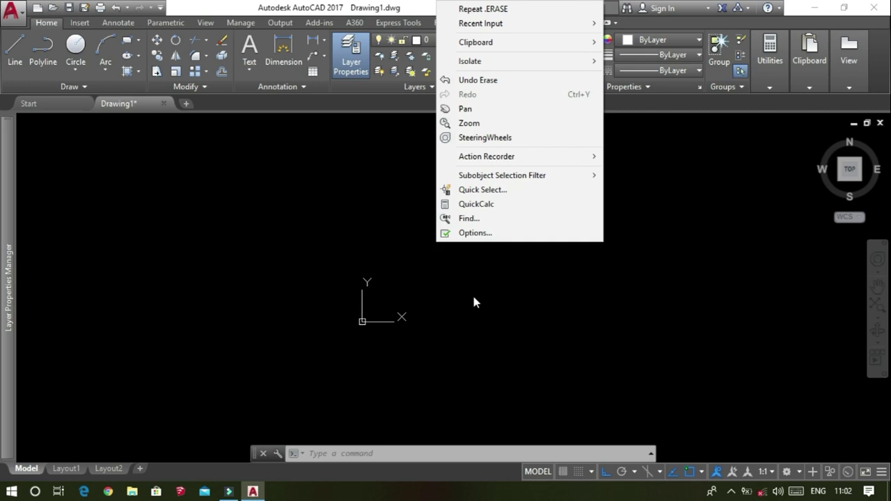
right_click(434, 319)
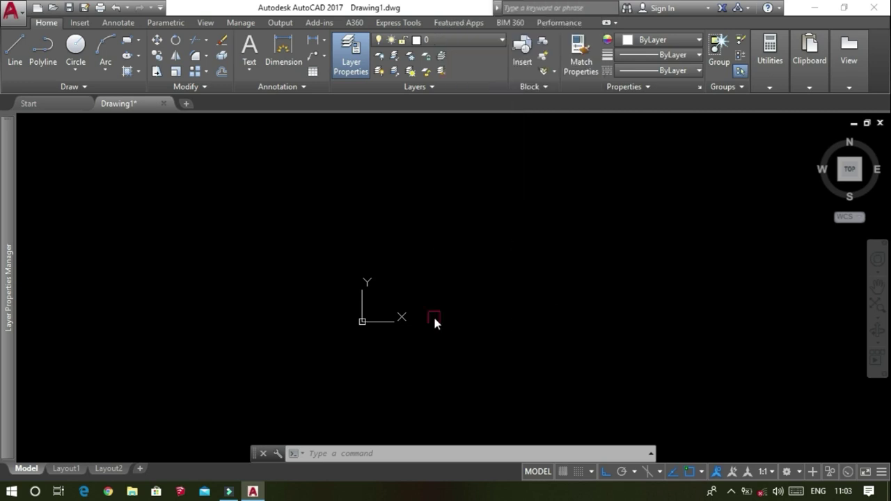
right_click(434, 319)
left_click(442, 328)
- In the UNITS dialog, choose Decimal length type and Millimeters insertion scale, then apply
type("UN")
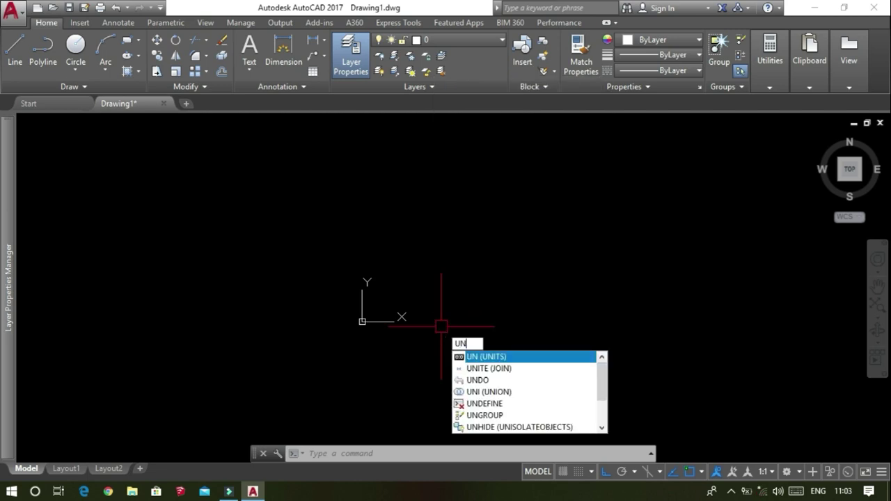
type("ITS")
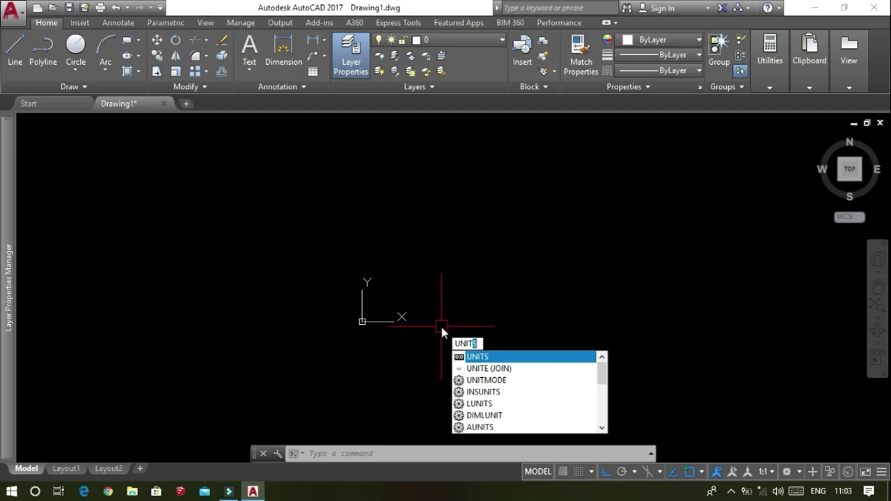
key("Return")
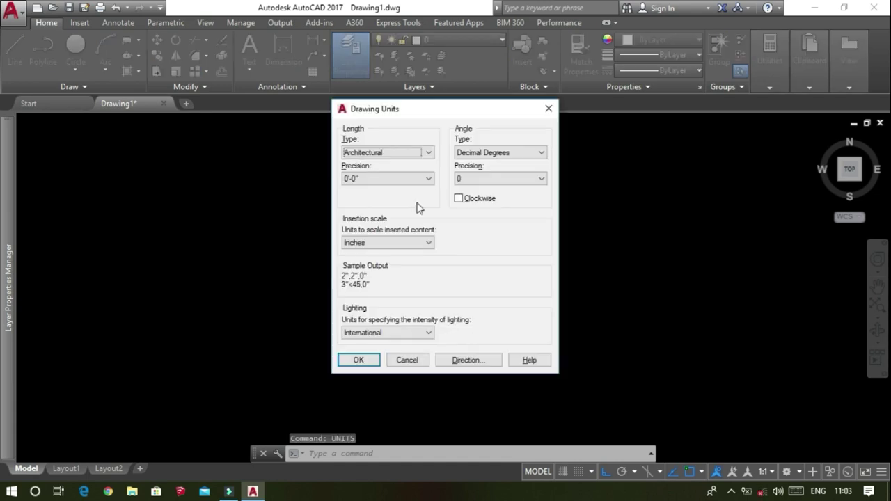
left_click(428, 153)
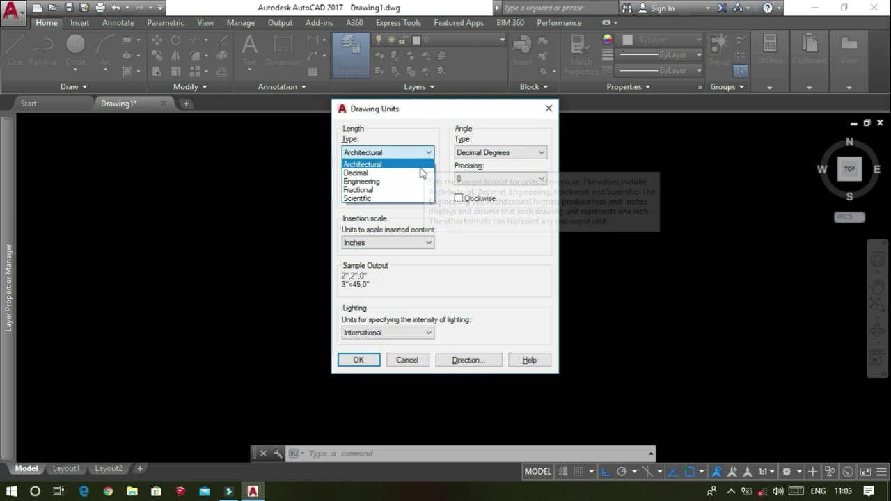
left_click(412, 173)
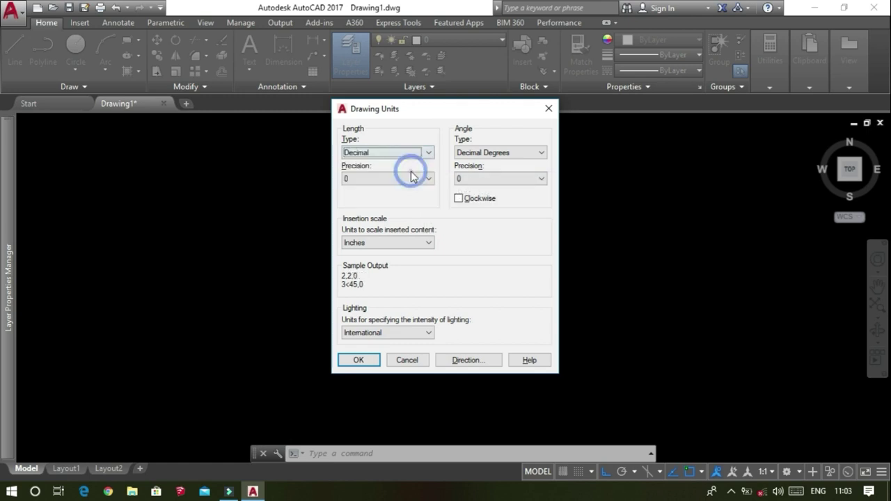
left_click(422, 241)
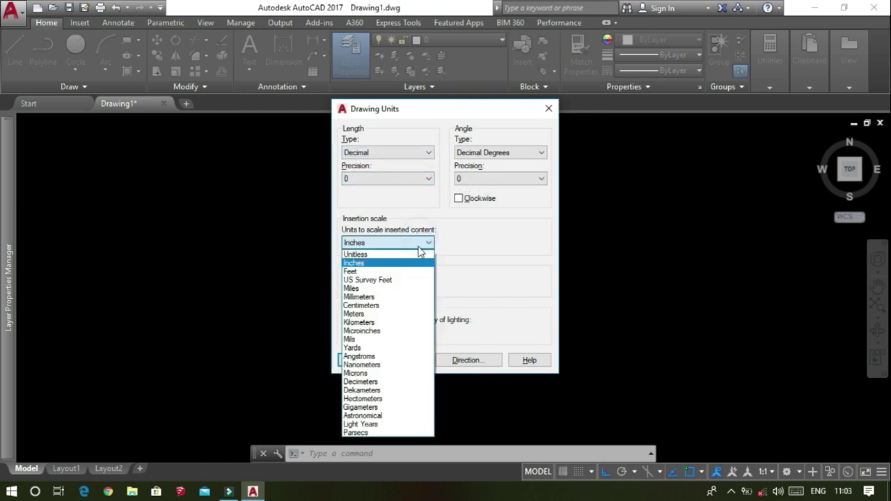
left_click(353, 296)
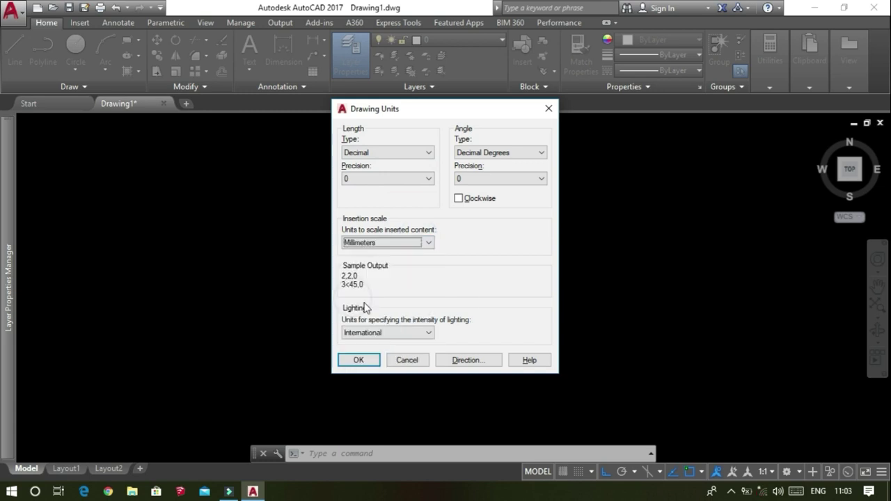
left_click(360, 360)
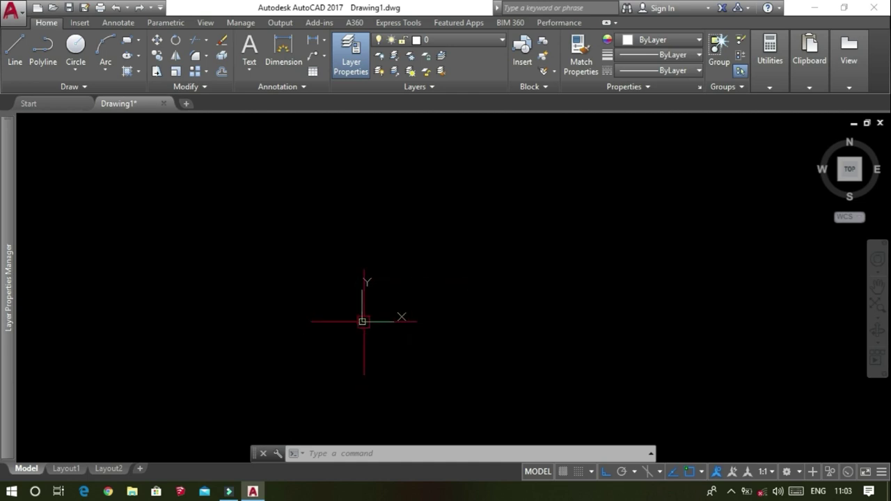
- Drag the UCS origin grip to the lower-left corner of the drawing area
left_click(362, 321)
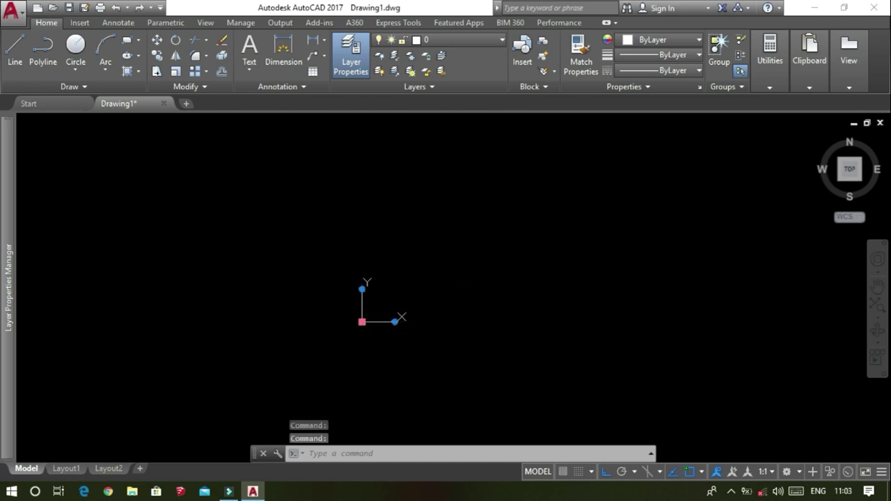
left_click(362, 322)
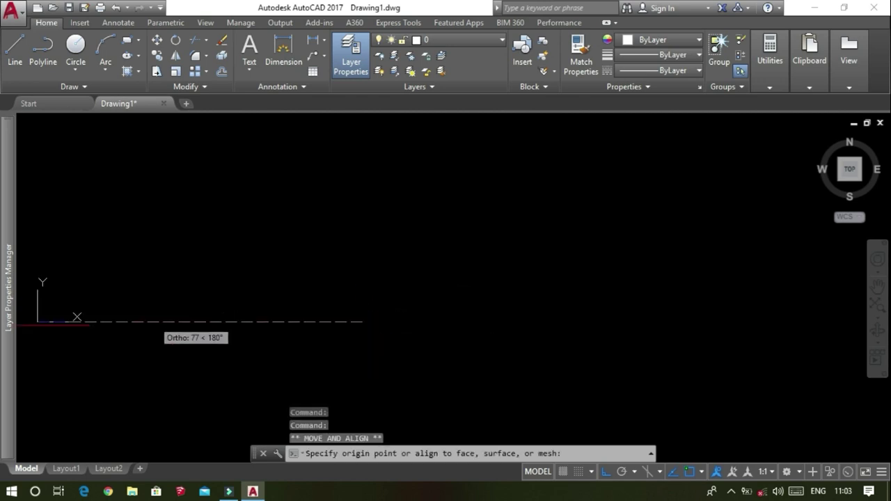
left_click(20, 325)
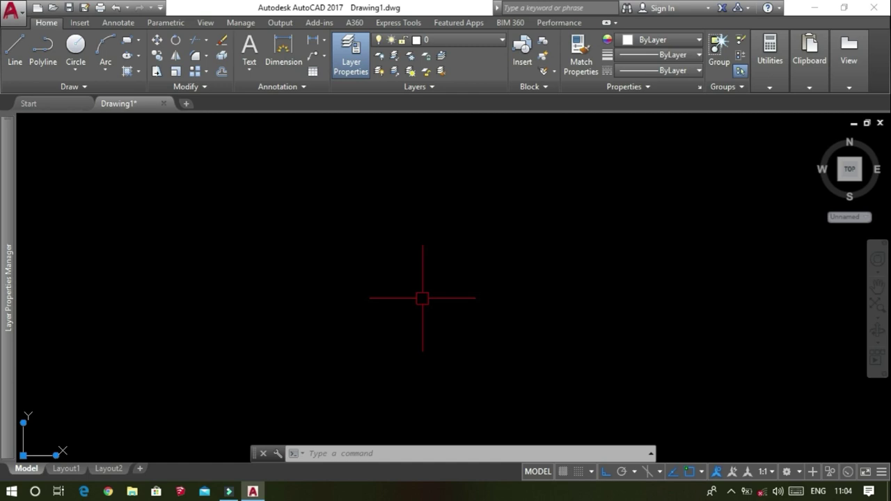
- Draw a 3000-unit horizontal line from a picked start point, then end LINE
type("L")
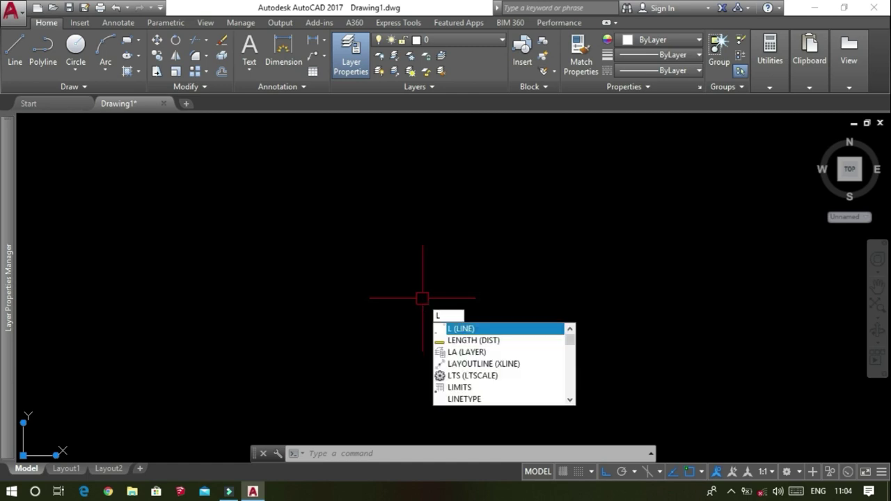
key("Return")
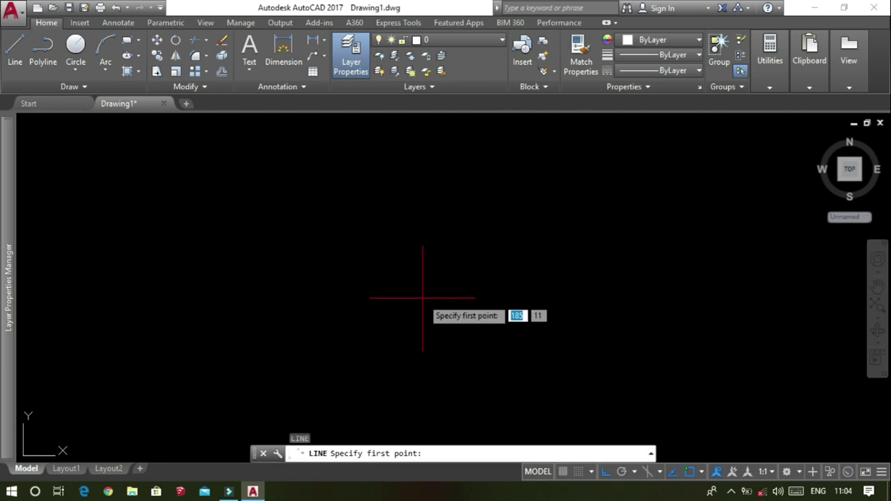
left_click(206, 294)
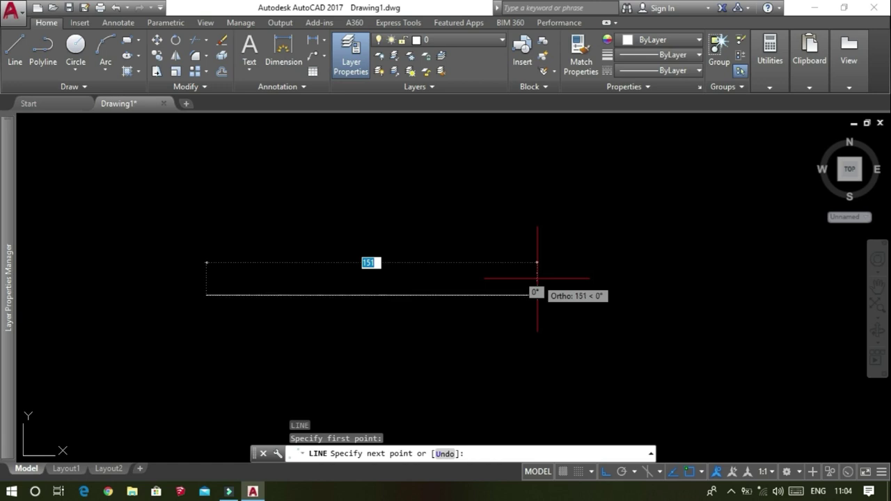
type("3000")
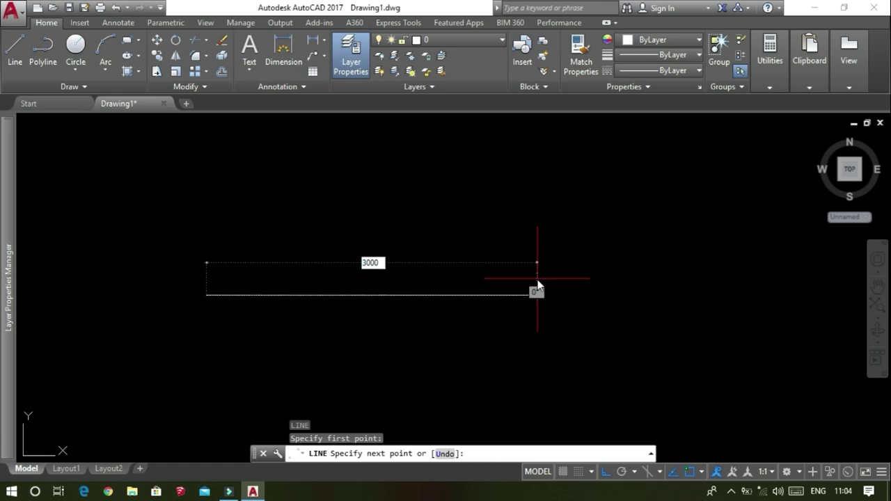
key("Return")
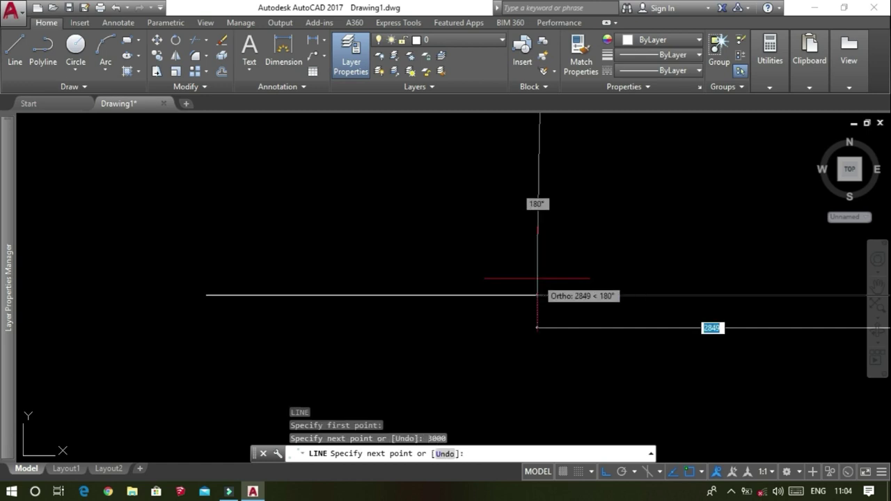
key("Escape")
scroll(522, 281, "down", 3)
scroll(513, 291, "down", 1)
scroll(513, 291, "down", 2)
scroll(513, 291, "down", 2)
scroll(513, 291, "down", 2)
scroll(508, 302, "up", 3)
scroll(508, 302, "up", 2)
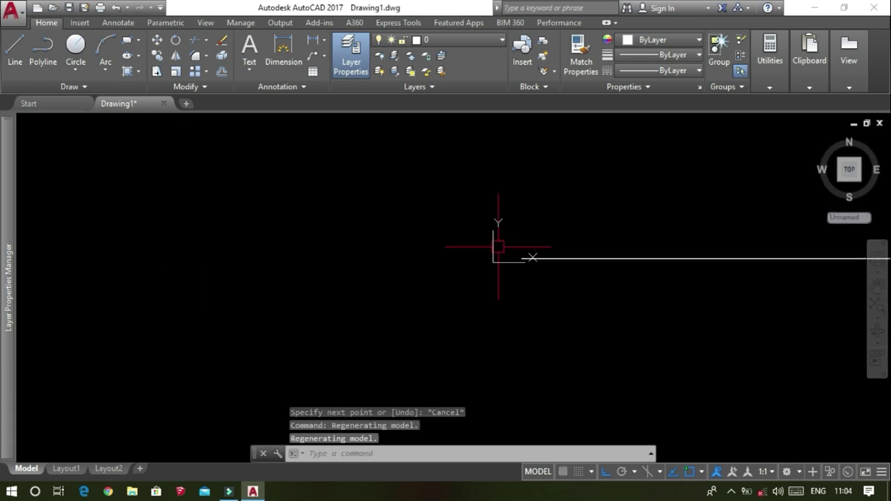
scroll(492, 260, "up", 1)
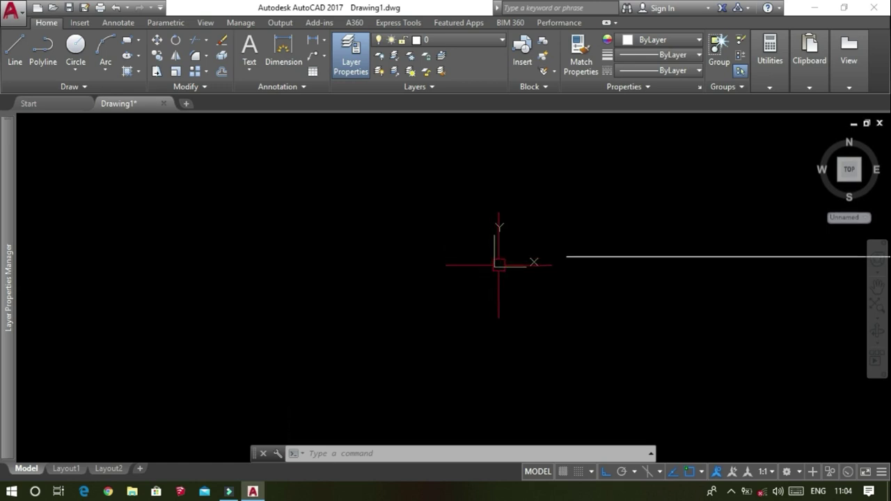
- Turn off Show UCS Icon at Origin from the UCS icon's right-click menu
right_click(498, 265)
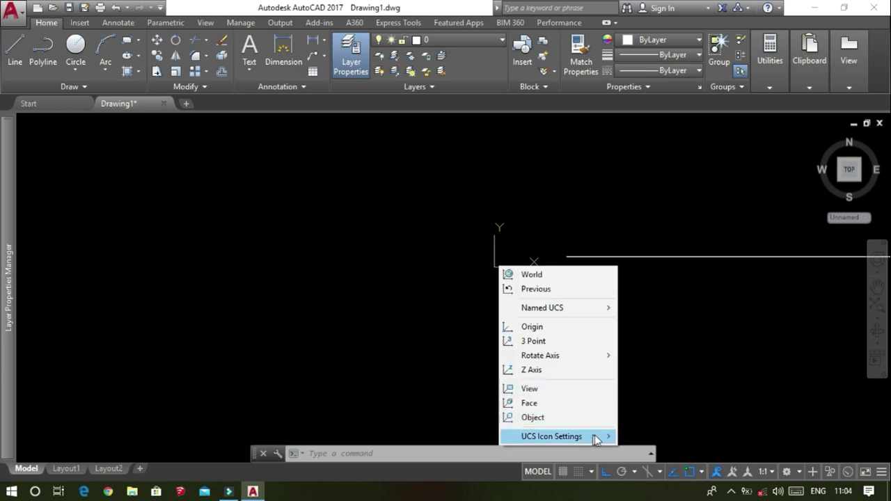
mouse_move(551, 436)
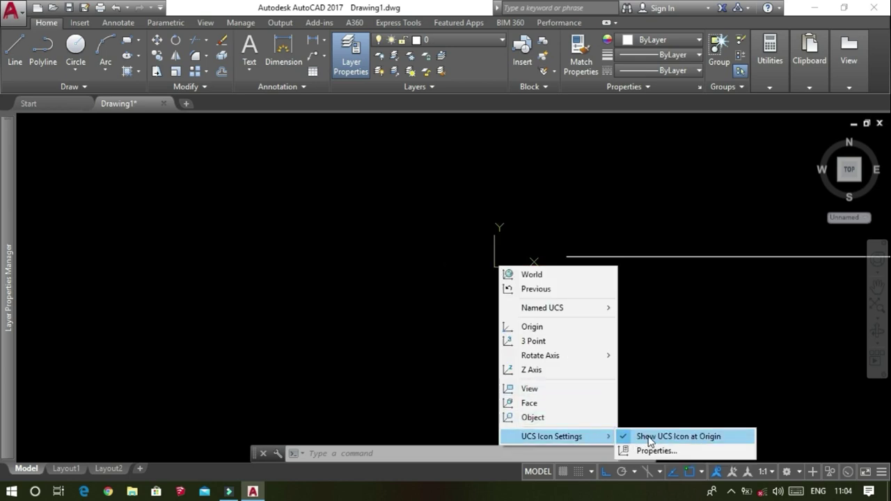
left_click(649, 436)
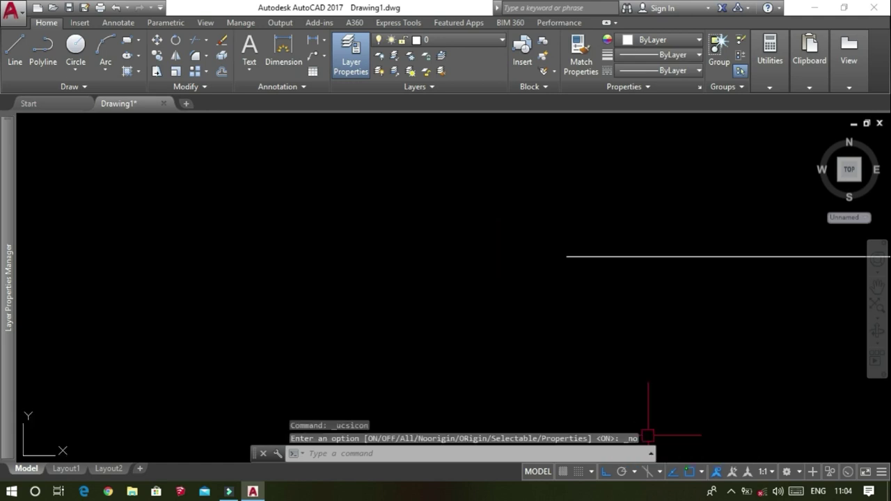
scroll(430, 280, "down", 3)
scroll(418, 292, "down", 2)
scroll(396, 276, "down", 2)
scroll(396, 276, "down", 2)
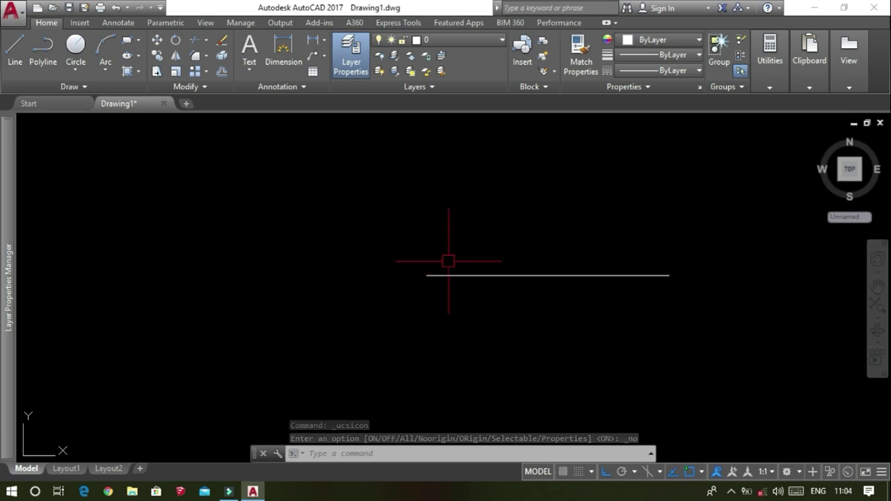
scroll(457, 274, "up", 2)
scroll(449, 259, "down", 4)
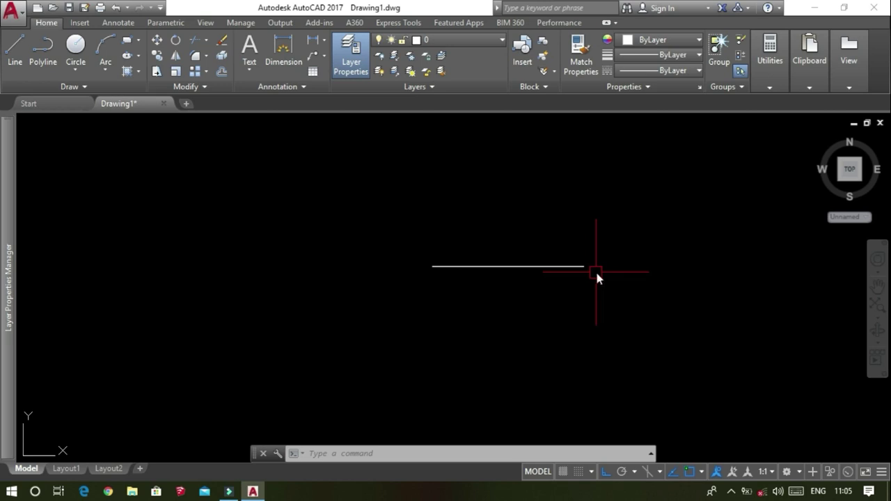
- With Ortho on, draw the square's 3000-unit right side up and top side left
type("L")
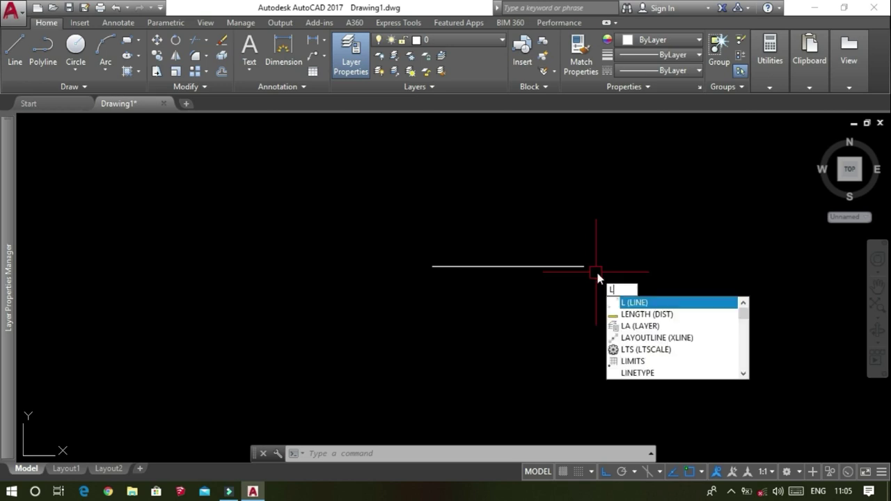
key("Return")
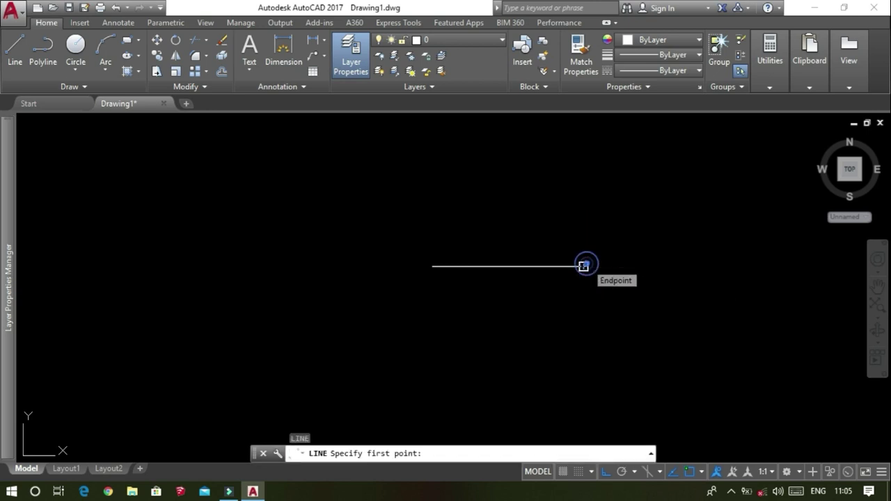
left_click(583, 266)
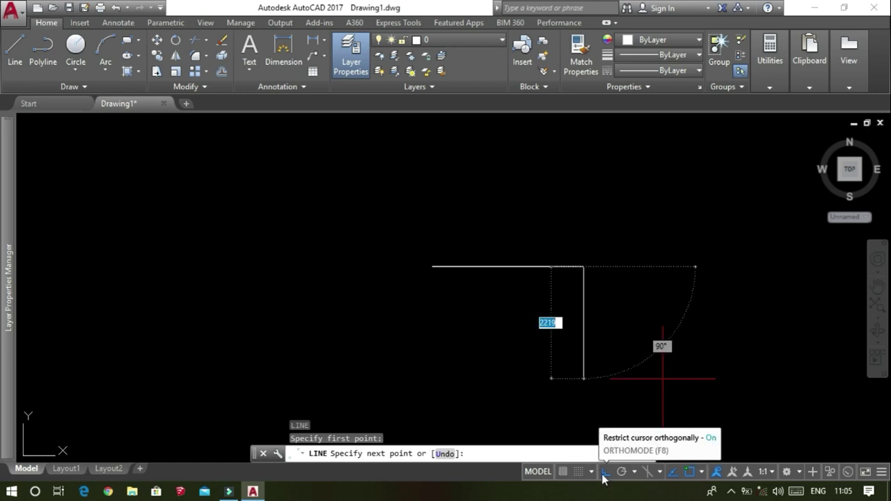
left_click(605, 476)
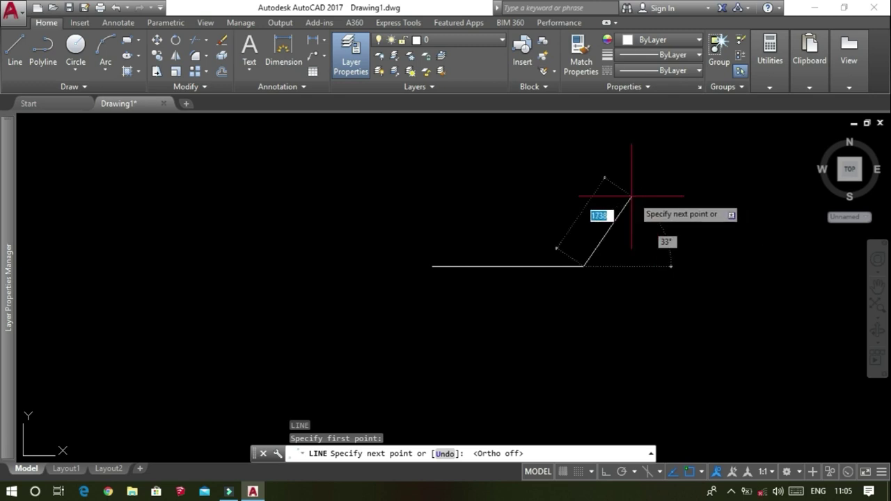
left_click(605, 476)
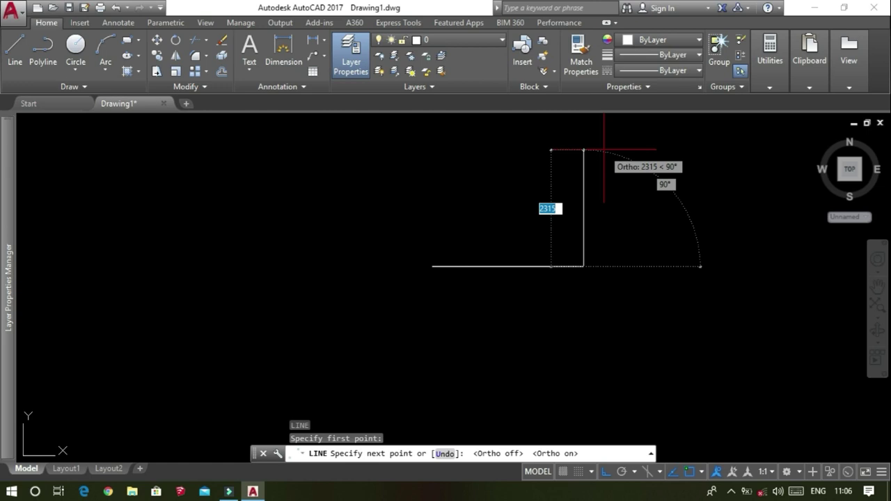
type("3000")
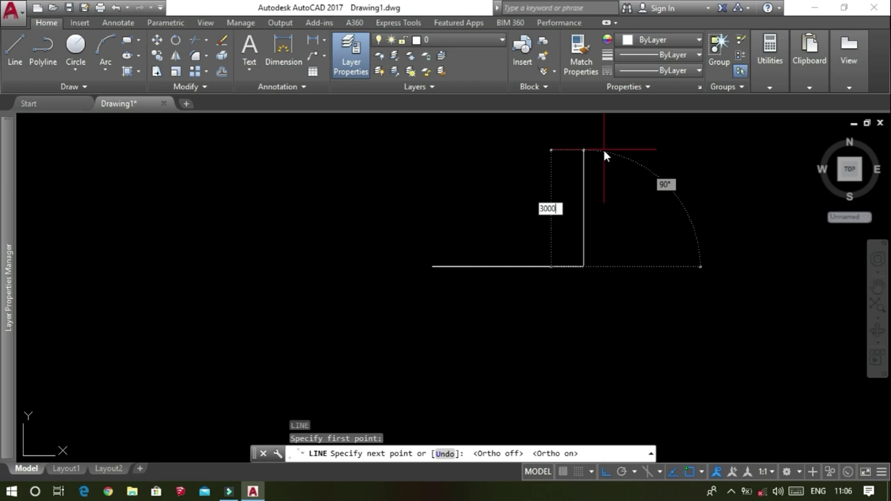
key("Return")
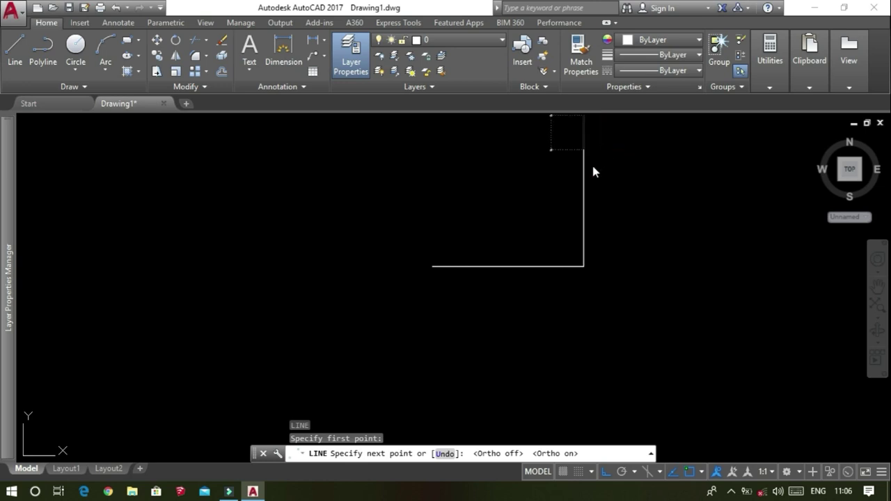
scroll(494, 155, "up", 2)
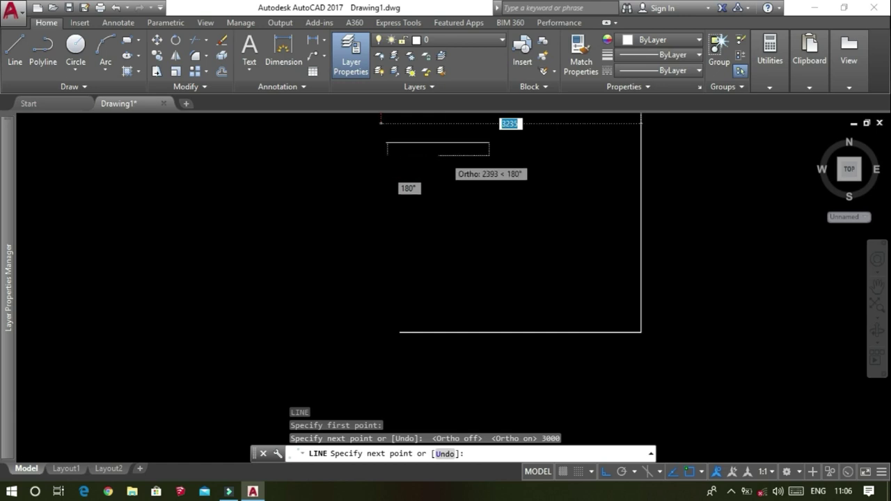
scroll(387, 156, "down", 4)
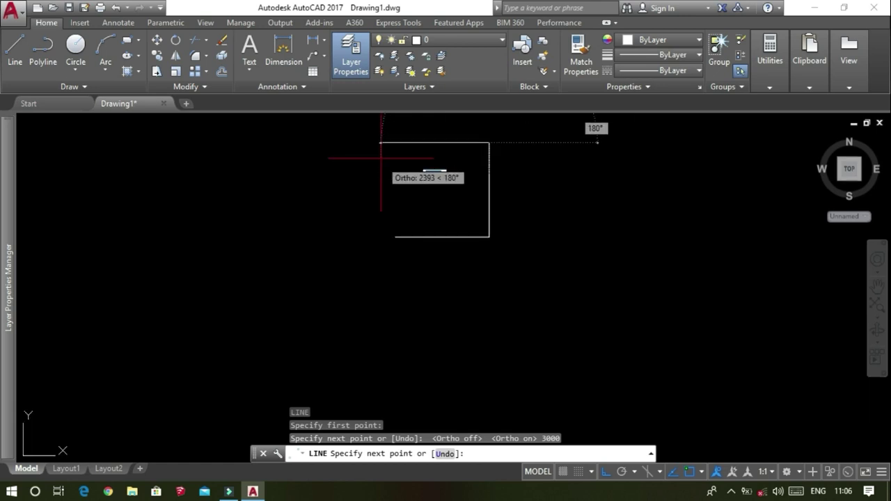
type("3000")
key("Return")
key("Escape")
scroll(339, 135, "up", 2)
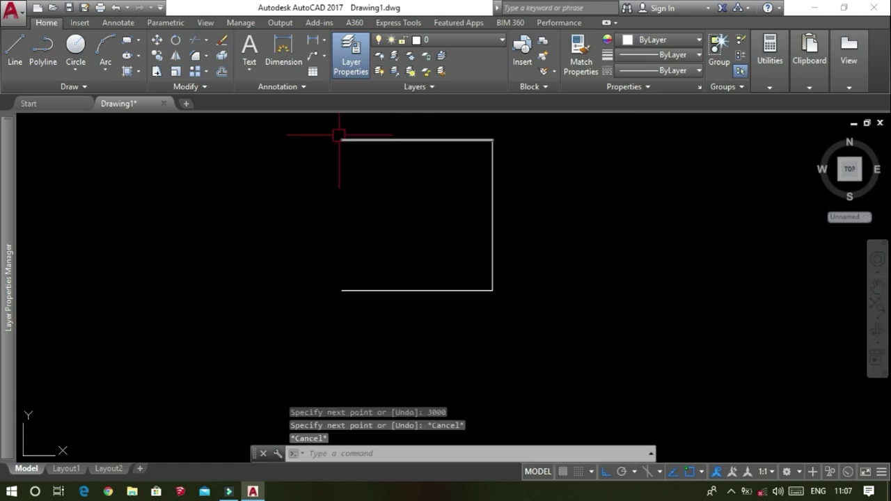
- Close the square with a line from the top-left corner down to the bottom-left corner
type("l")
key("Return")
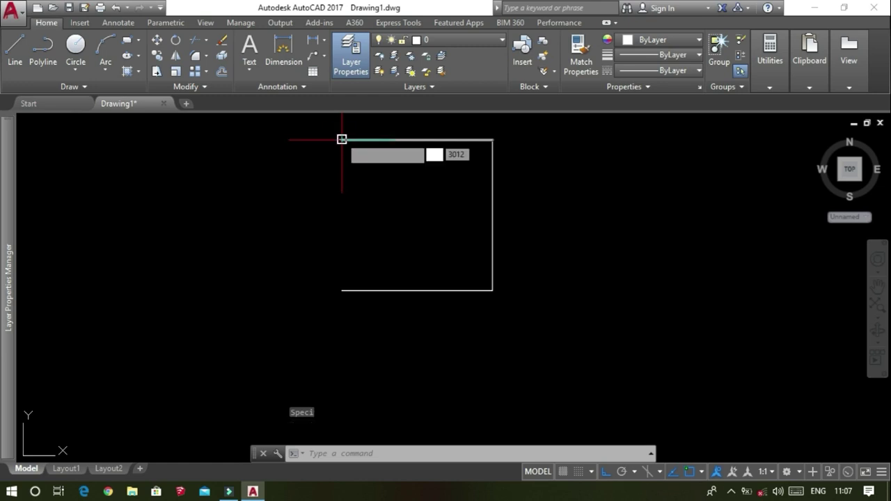
left_click(341, 139)
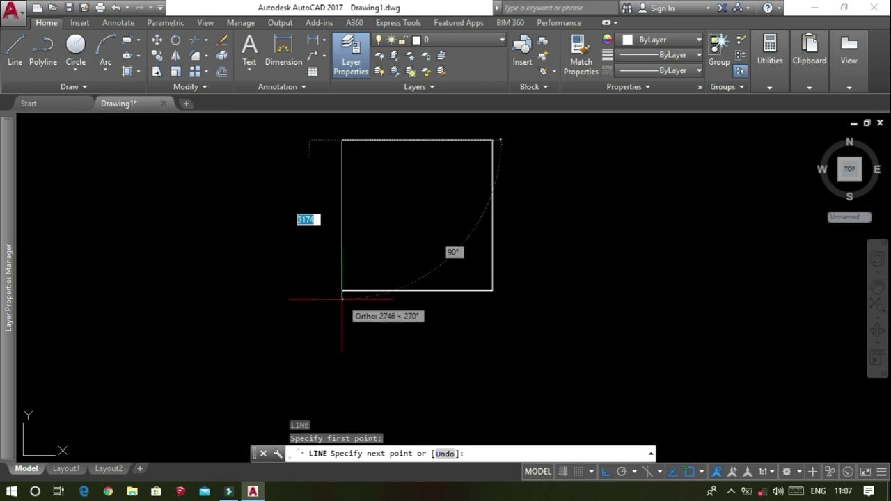
left_click(342, 289)
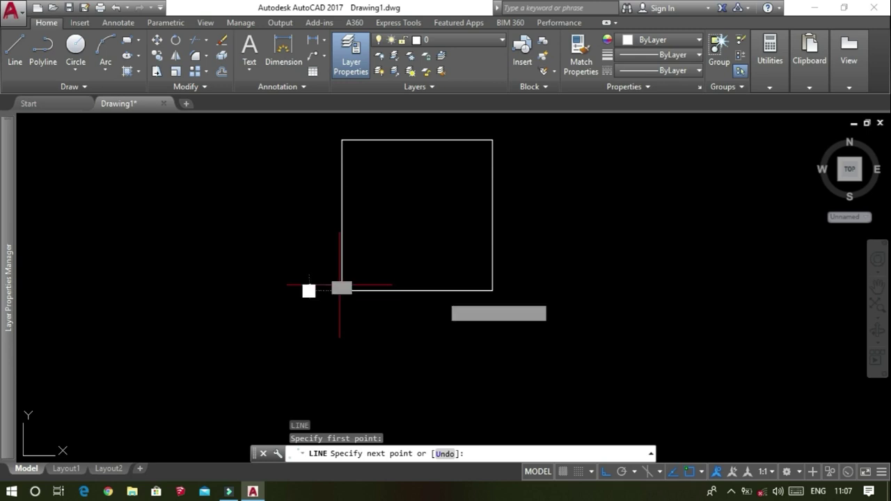
left_click(341, 290)
key("Escape")
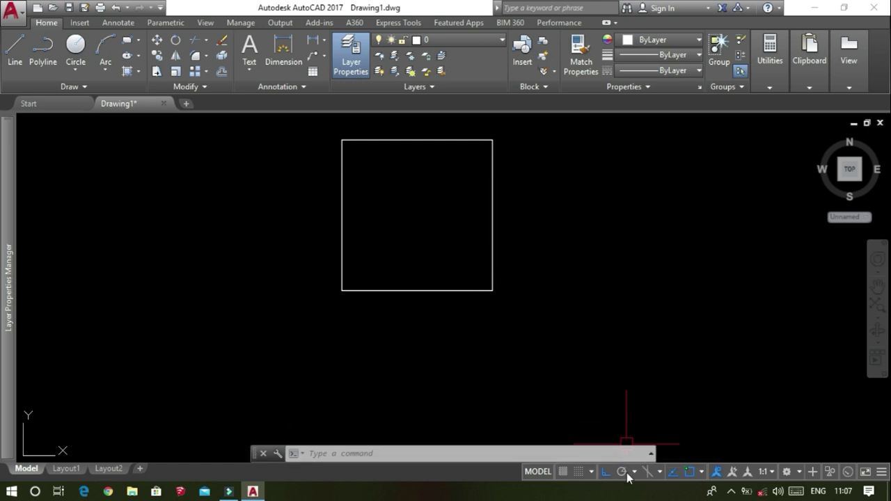
- In Drafting Settings' Object Snap tab, select all snap modes and confirm with OK
right_click(692, 473)
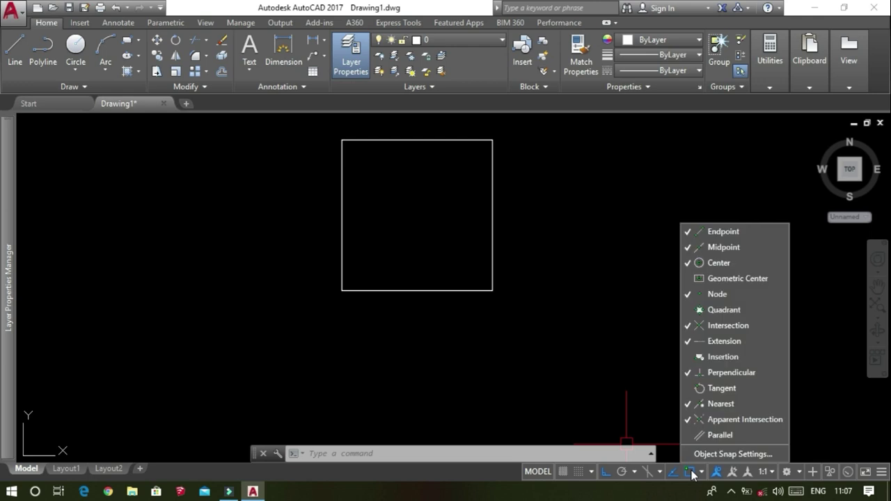
left_click(728, 453)
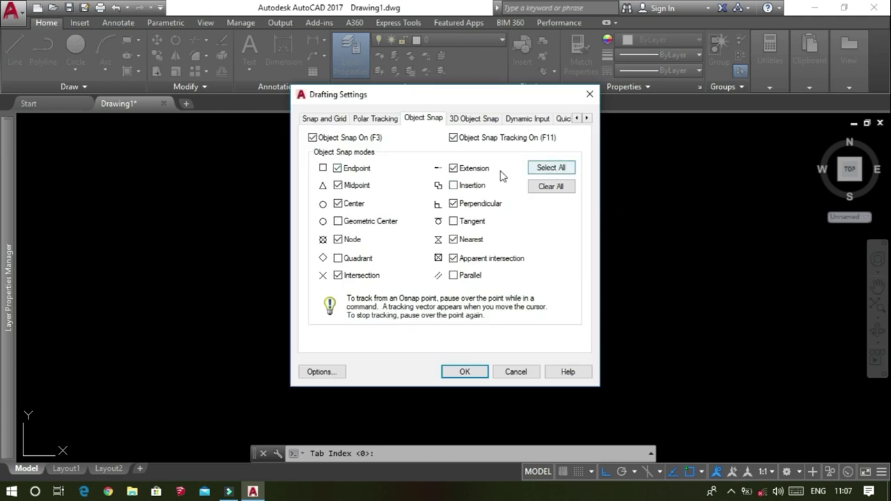
left_click(543, 168)
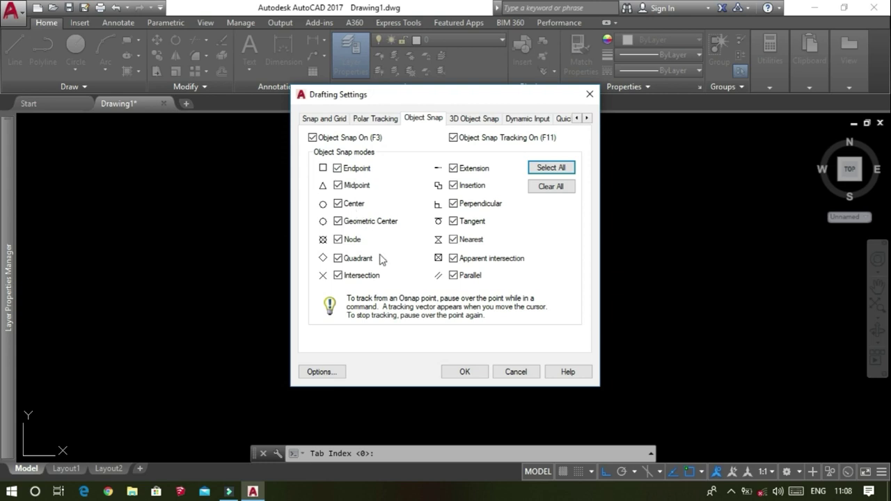
left_click(458, 373)
left_click(457, 373)
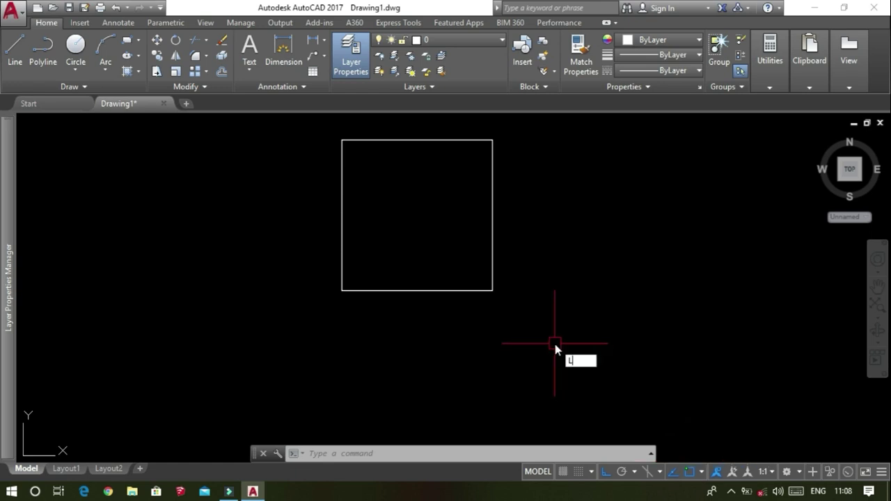
- Draw a vertical line from the square's bottom-edge midpoint to its top-edge midpoint
type("l")
key("Return")
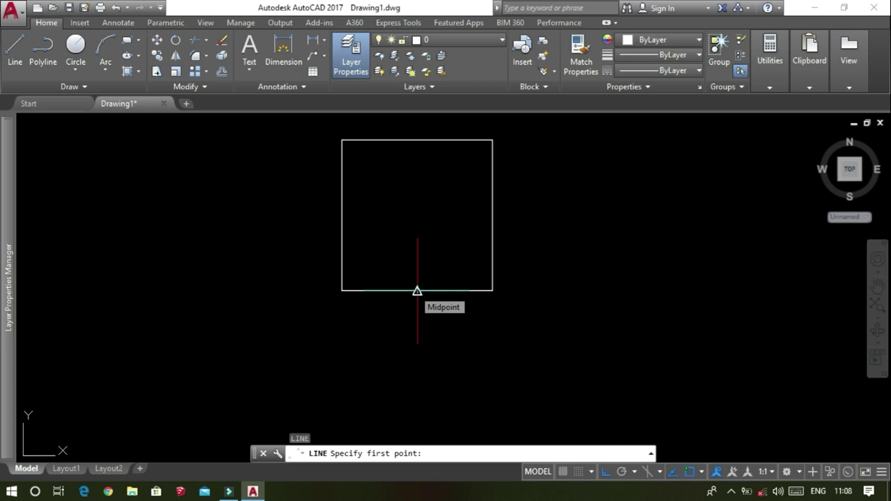
left_click(417, 291)
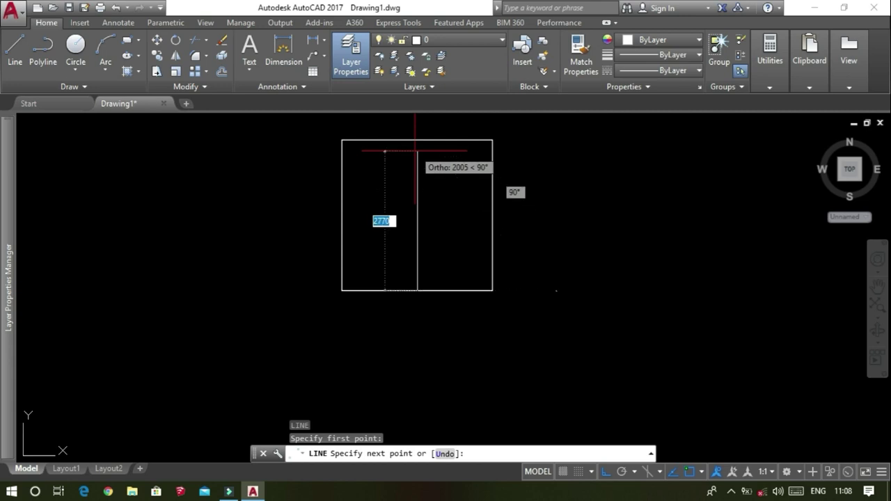
scroll(418, 132, "up", 1)
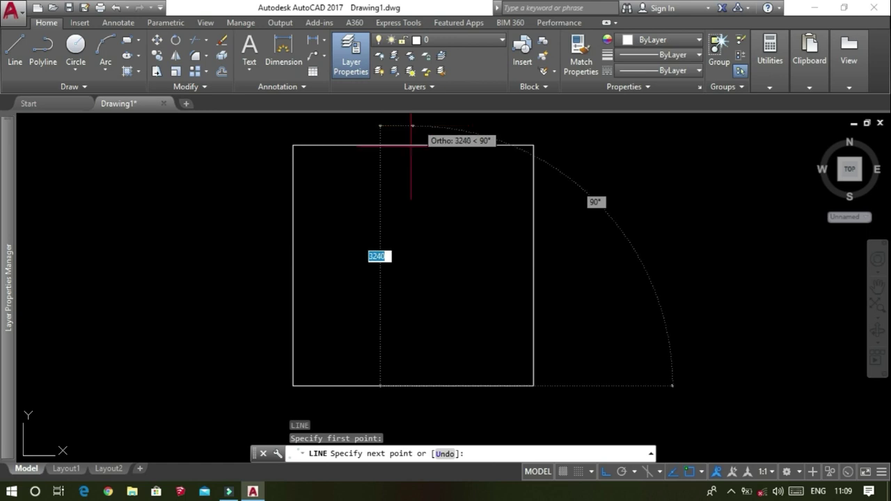
left_click(413, 145)
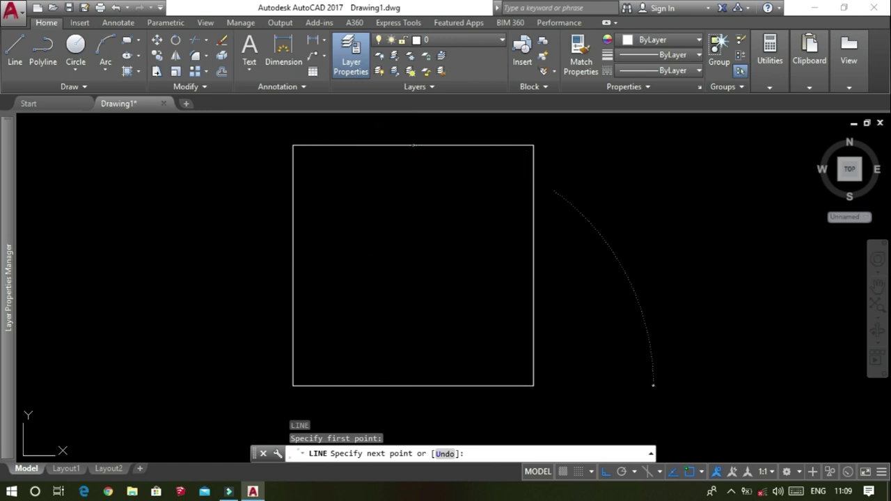
left_click(413, 146)
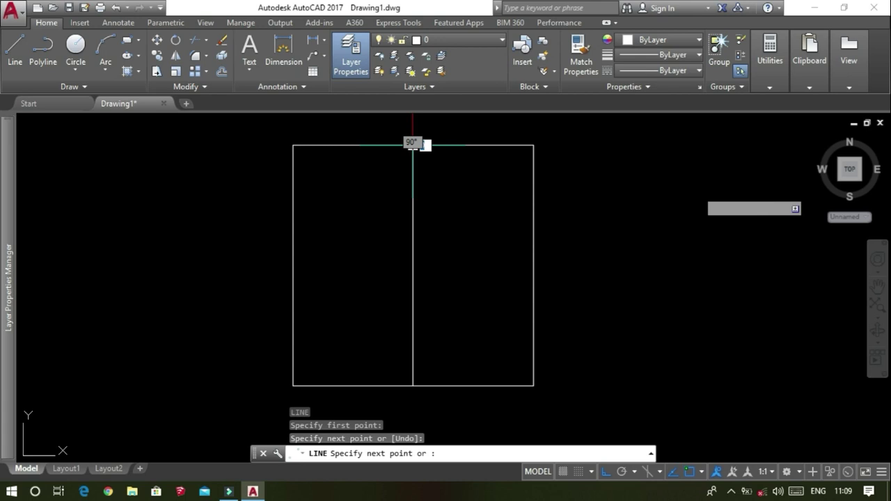
key("Escape")
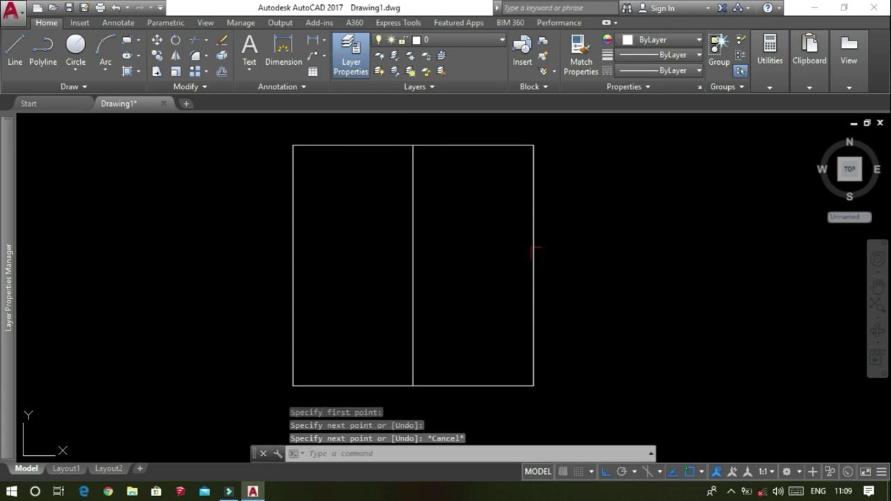
left_click(534, 254)
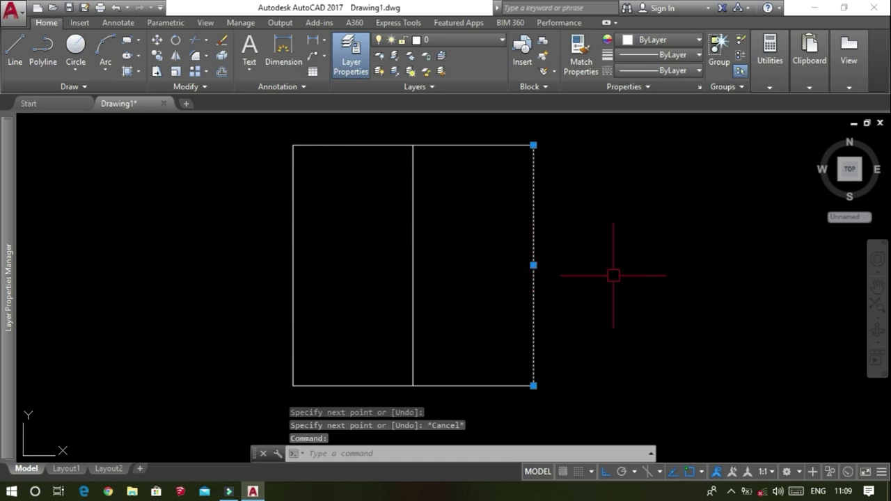
- With Ortho off, draw a diagonal line from the square's lower-right corner to its upper-left corner
key("Escape")
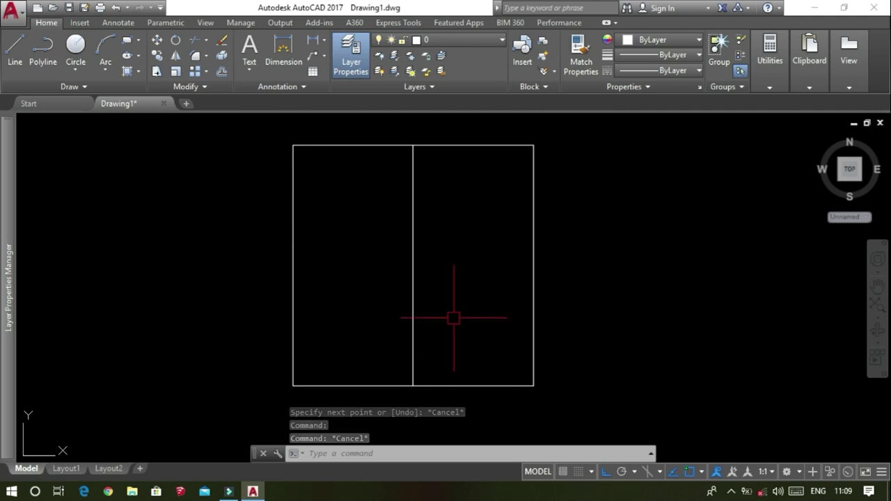
type("L")
key("Return")
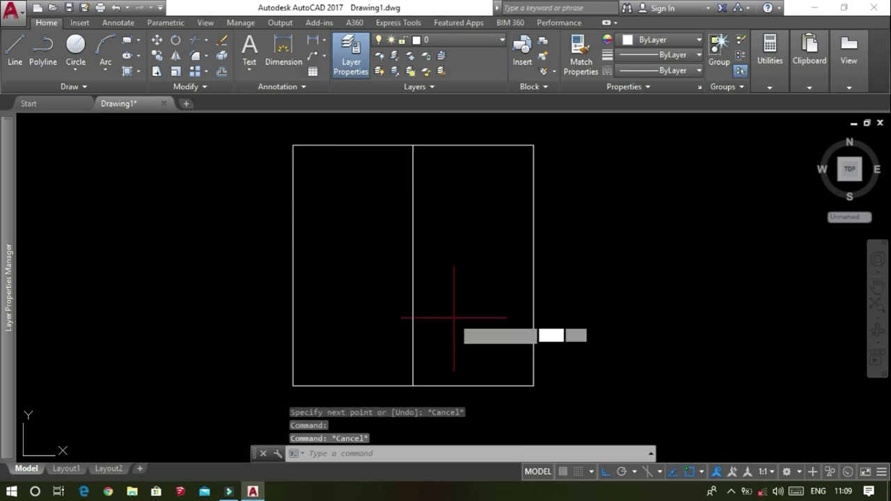
left_click(533, 385)
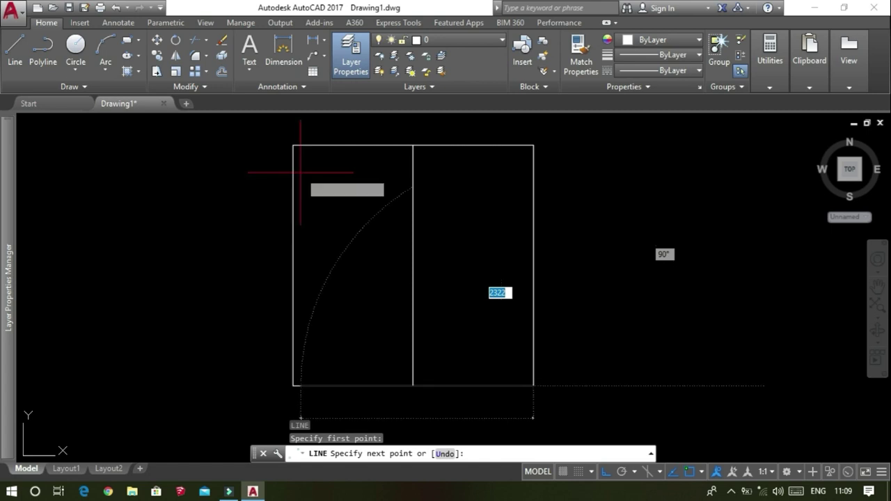
left_click(609, 473)
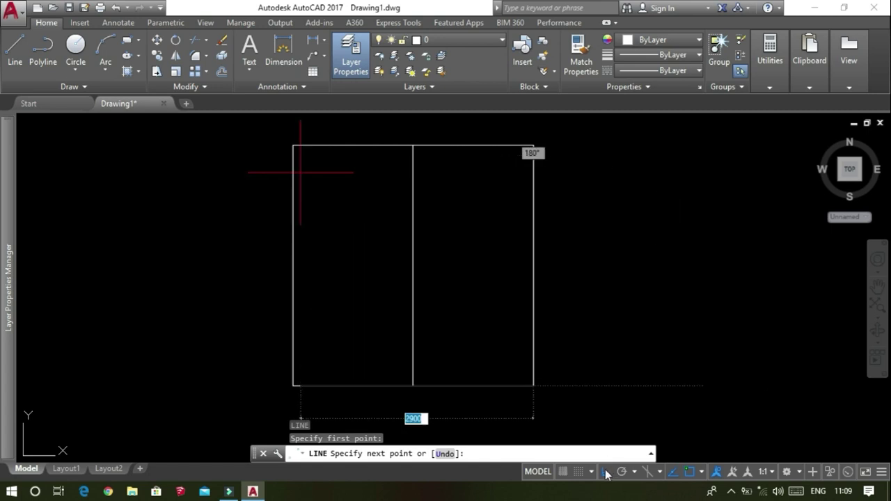
left_click(606, 473)
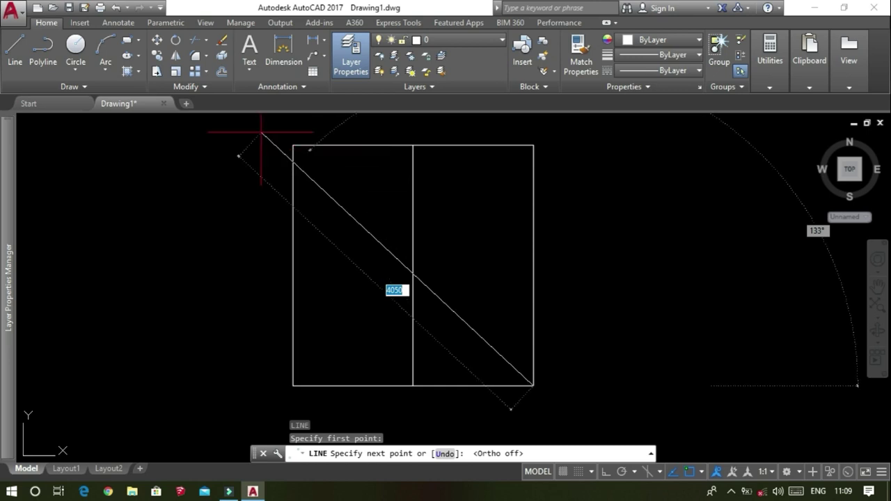
scroll(260, 129, "up", 2)
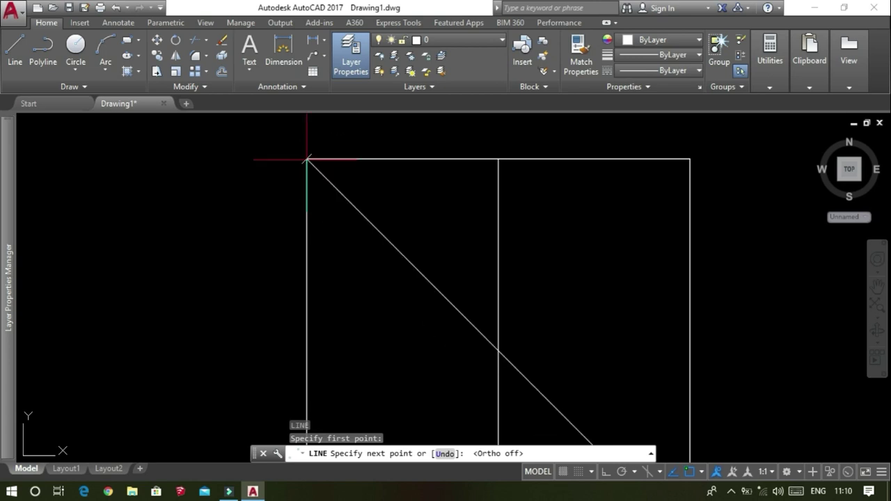
left_click(307, 159)
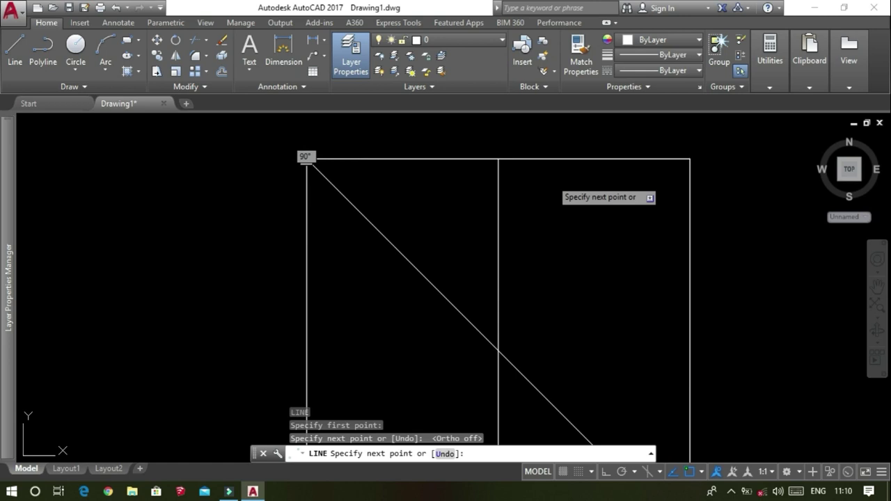
key("Escape")
scroll(571, 209, "down", 6)
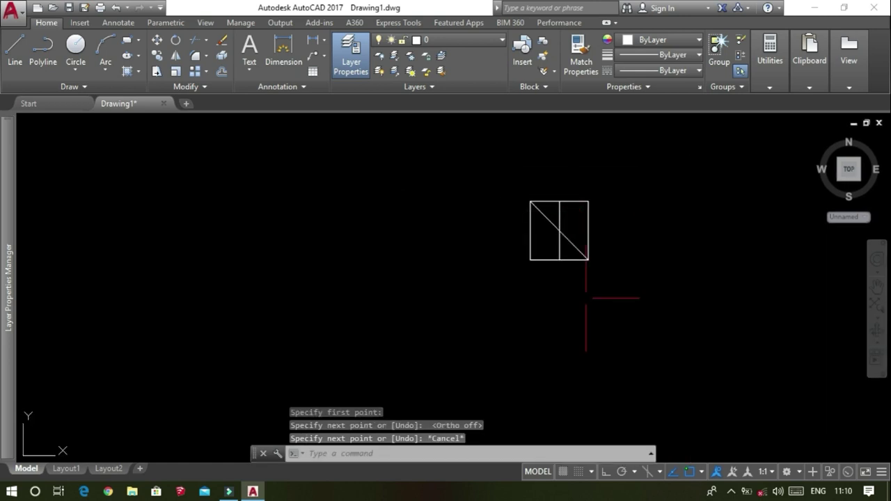
- Select the square, its midline and its diagonal with a crossing window and delete them
scroll(586, 298, "up", 2)
scroll(586, 298, "up", 2)
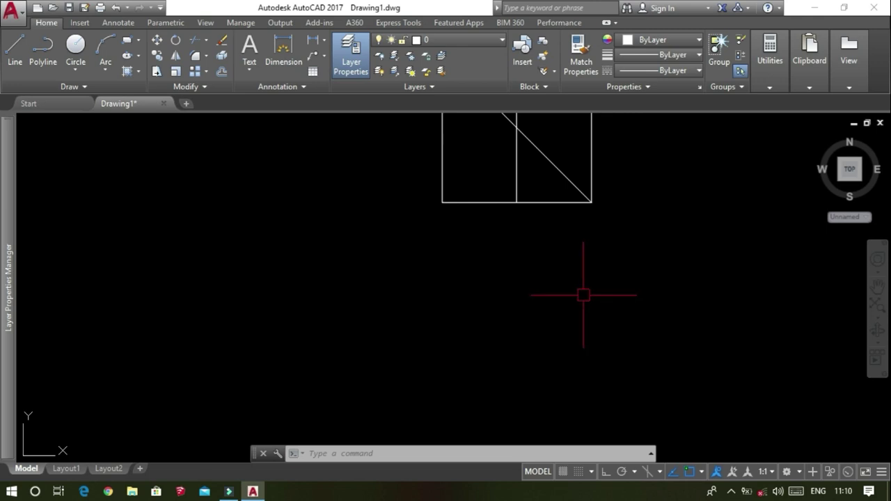
scroll(579, 278, "down", 2)
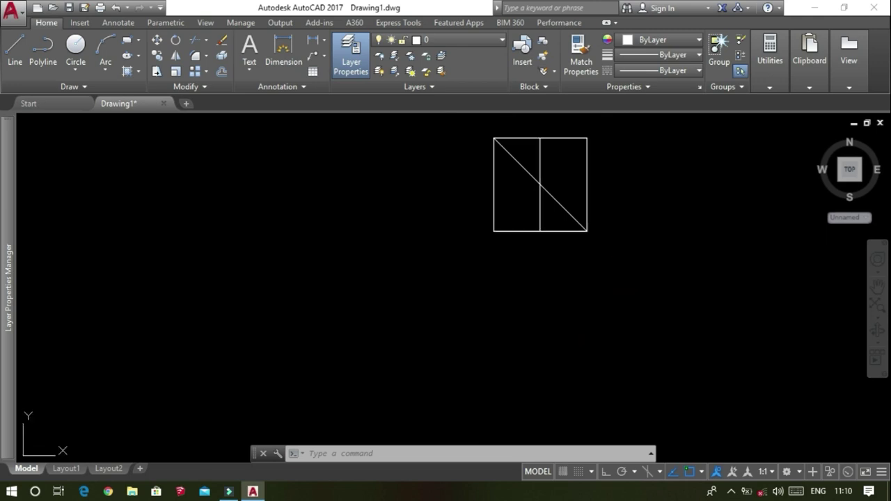
scroll(579, 278, "down", 2)
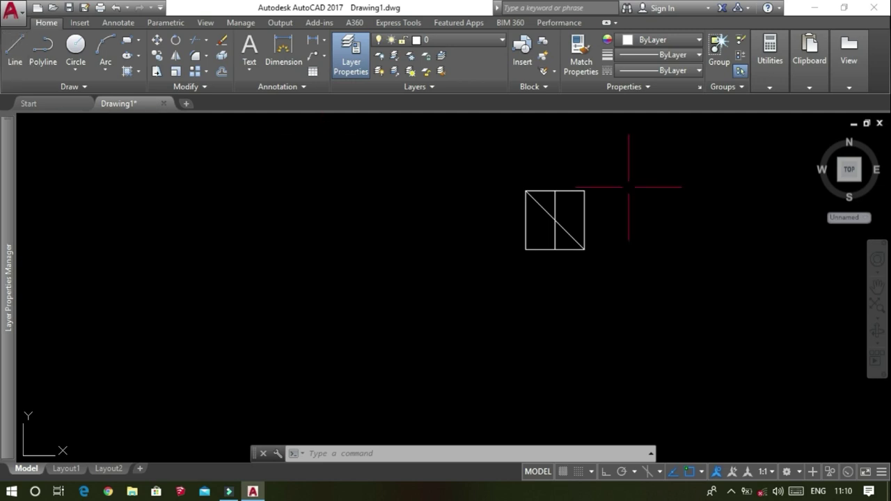
left_click(645, 167)
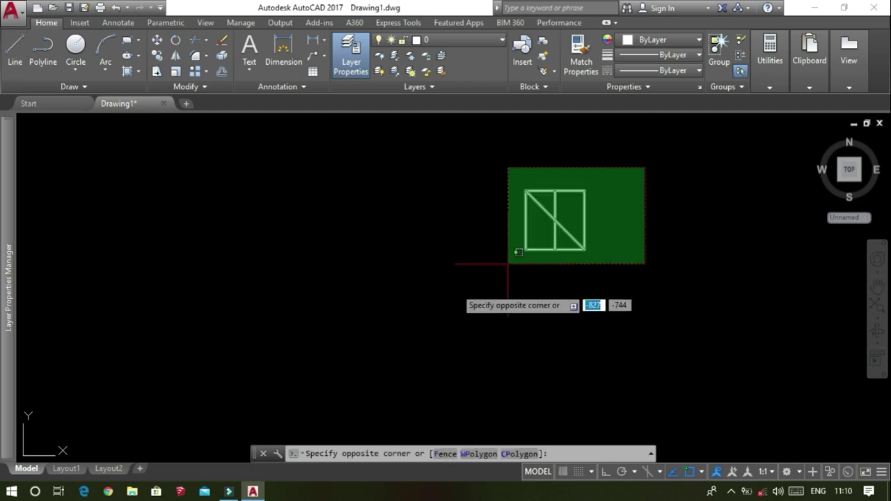
left_click(455, 287)
key("Delete")
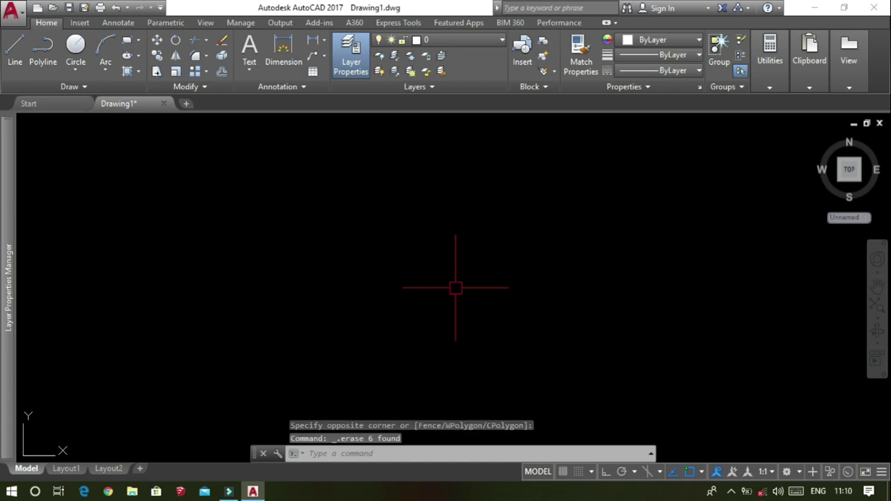
- With Ortho on, draw a 1500-unit horizontal polyline segment
left_click(44, 60)
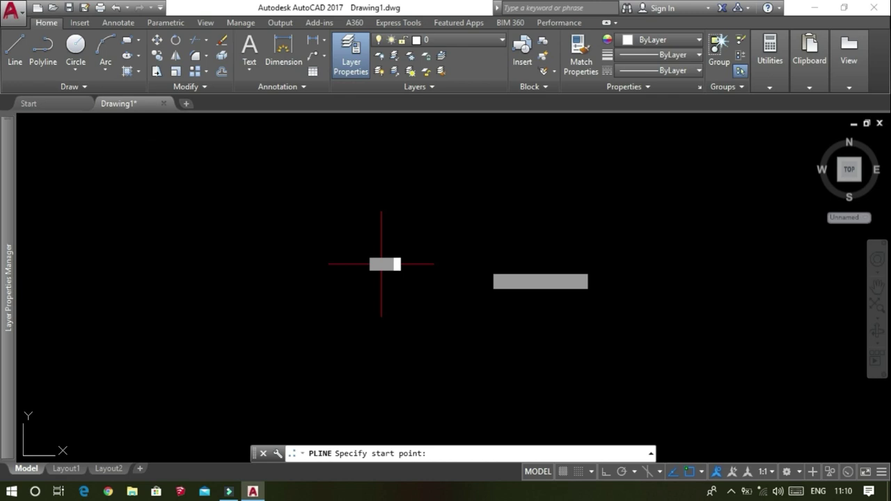
left_click(380, 264)
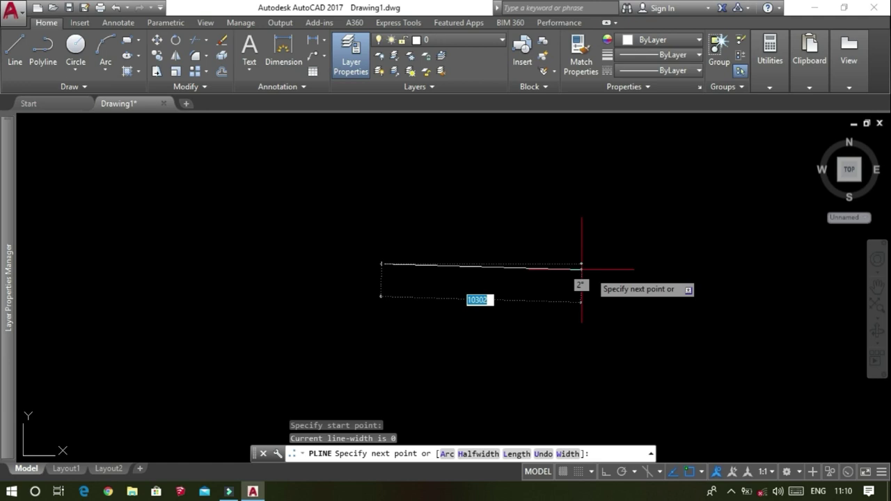
left_click(611, 476)
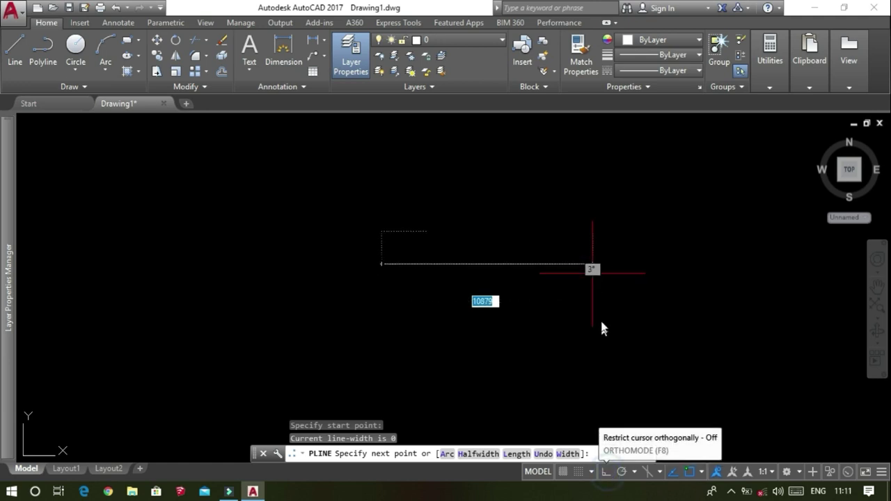
key("F8")
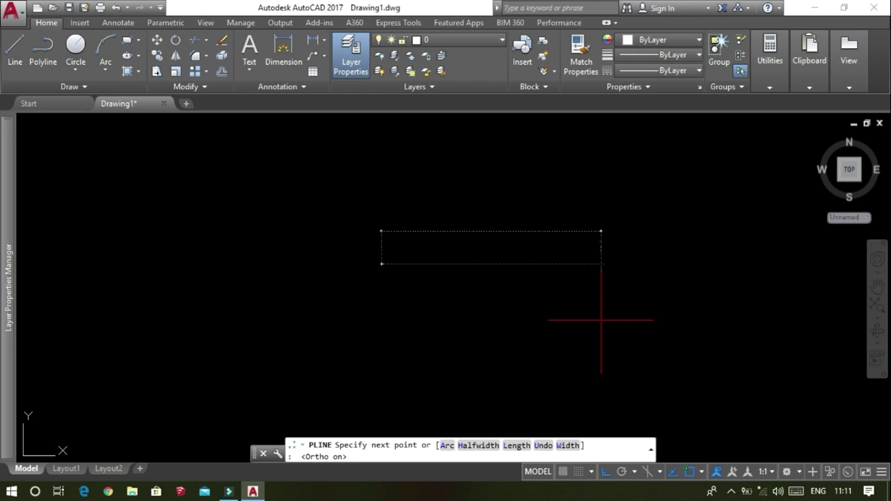
type("0")
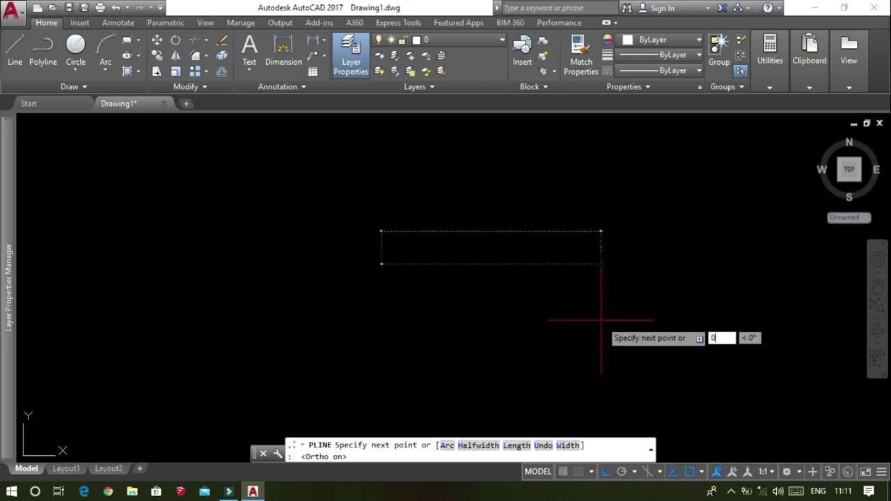
type("0500")
key("Return")
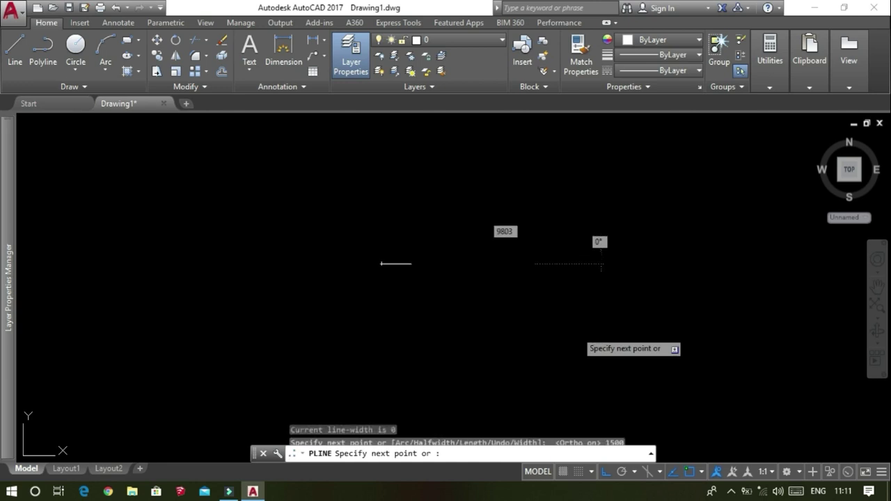
key("Escape")
- Start a LINE command and cancel it without drawing anything
scroll(392, 266, "up", 5)
scroll(390, 267, "up", 3)
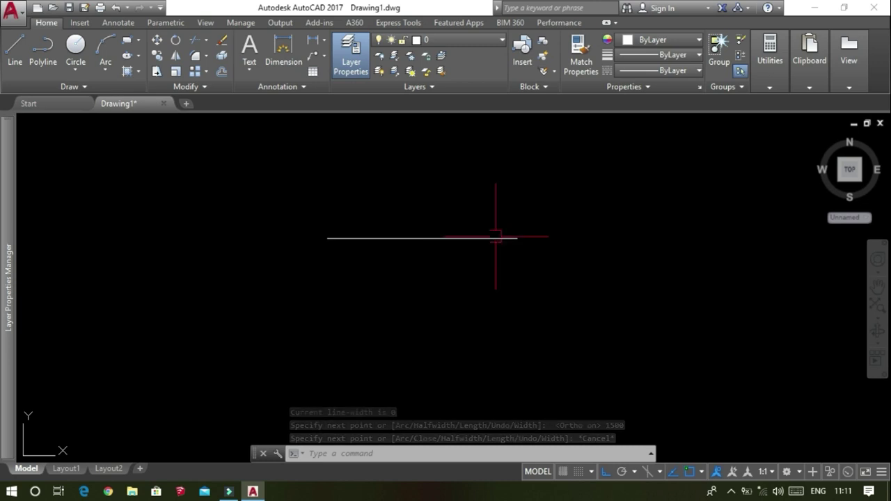
scroll(496, 234, "up", 2)
scroll(500, 229, "down", 4)
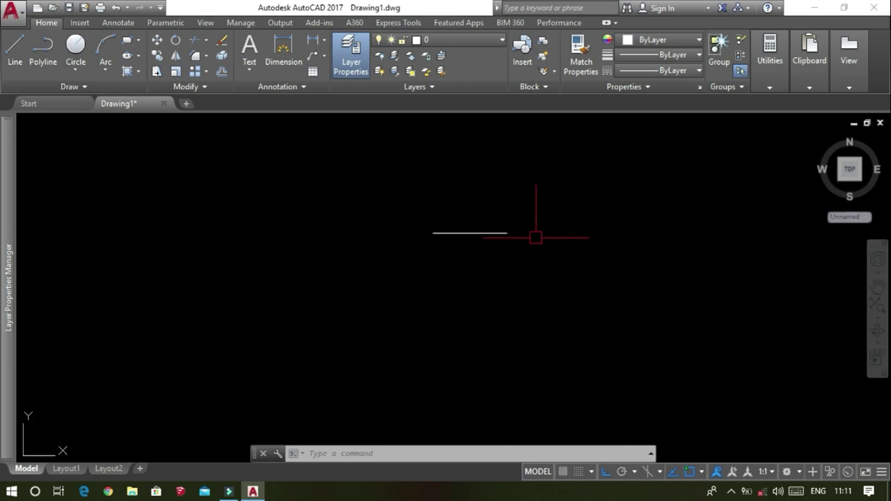
type("L")
key("Return")
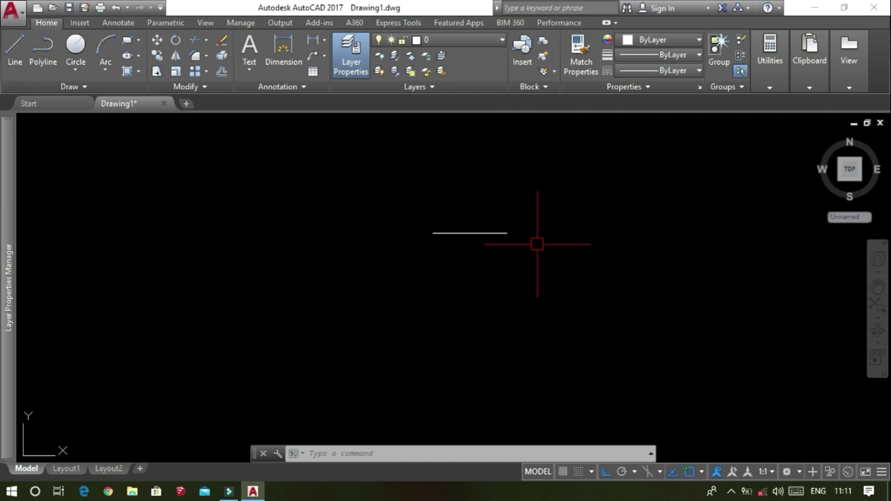
key("Escape")
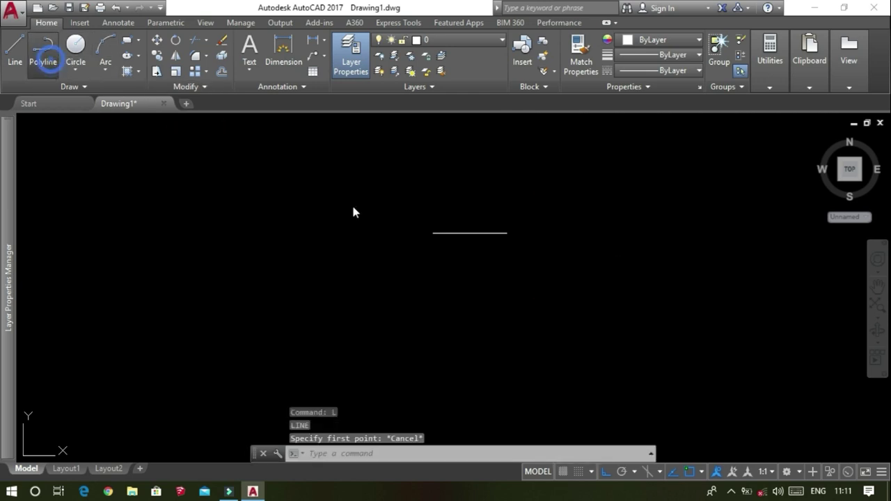
- Polyline from the line's right end: 1500 up, 1500 left, then down to its left end
type("pl")
key("Return")
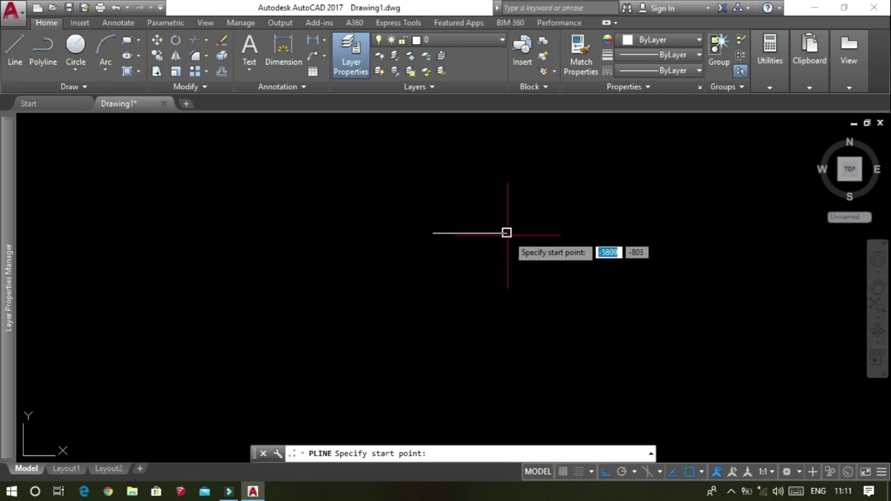
left_click(507, 232)
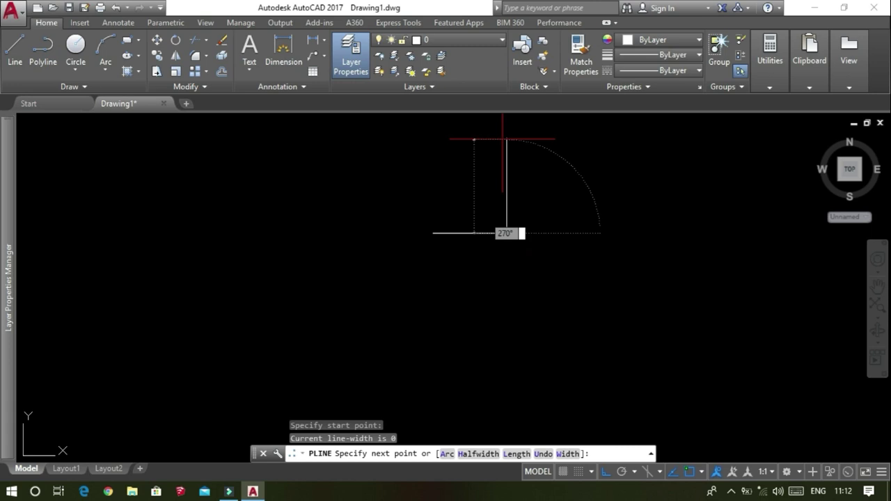
type("1500")
key("Return")
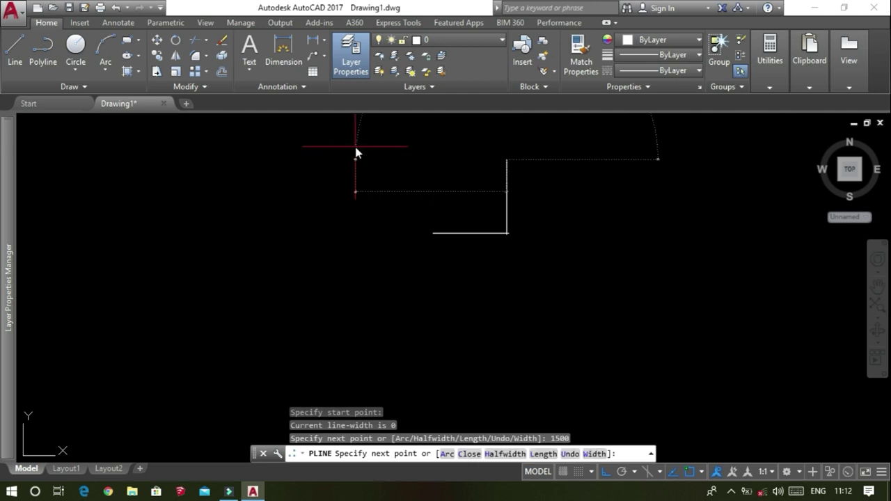
type("0")
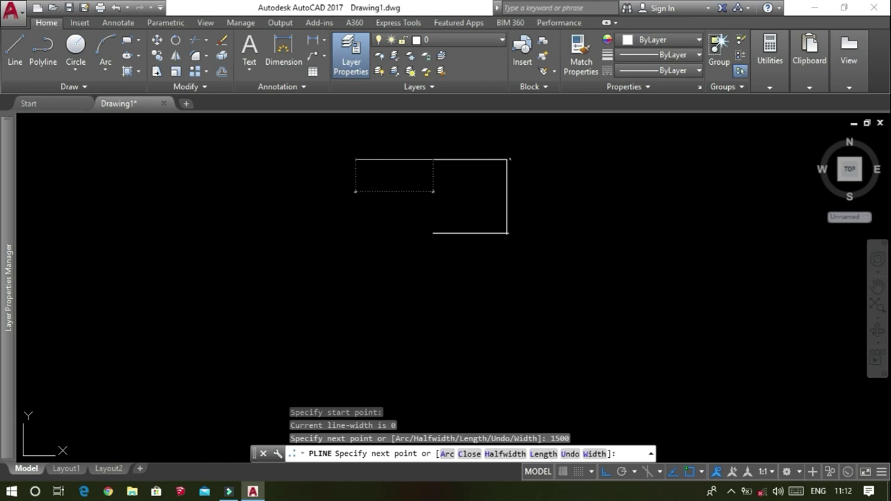
key("Return")
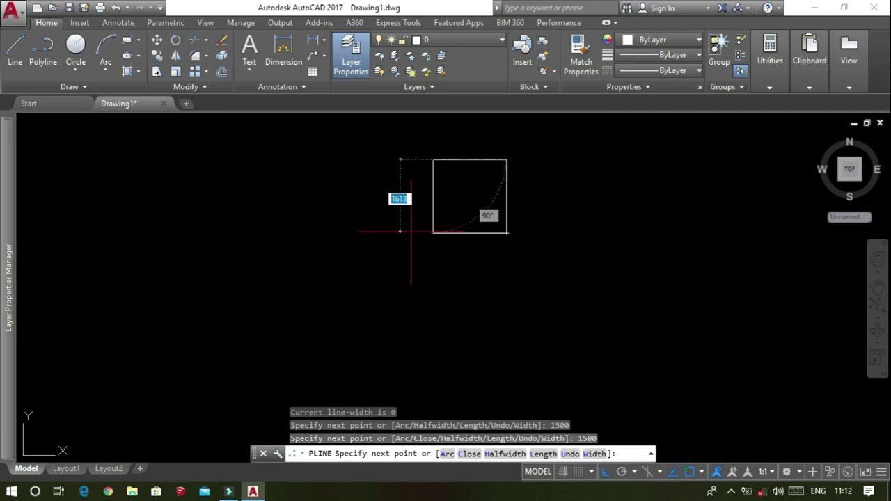
left_click(433, 232)
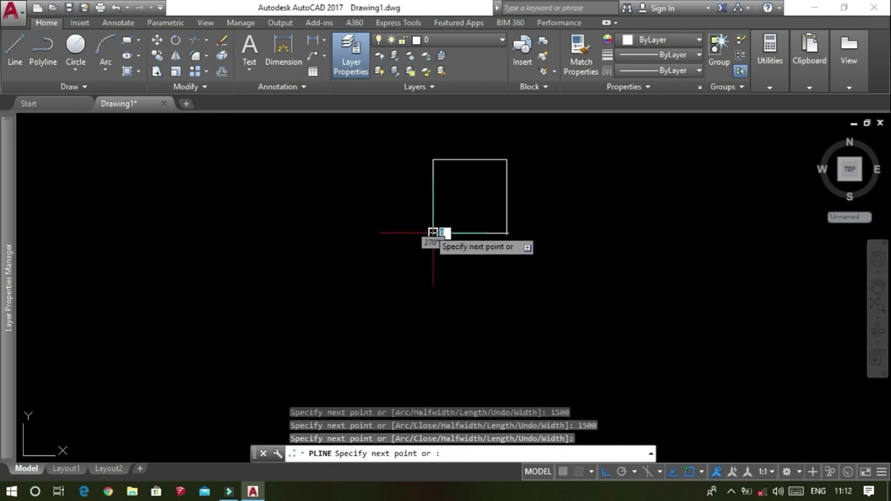
key("Escape")
scroll(449, 252, "down", 4)
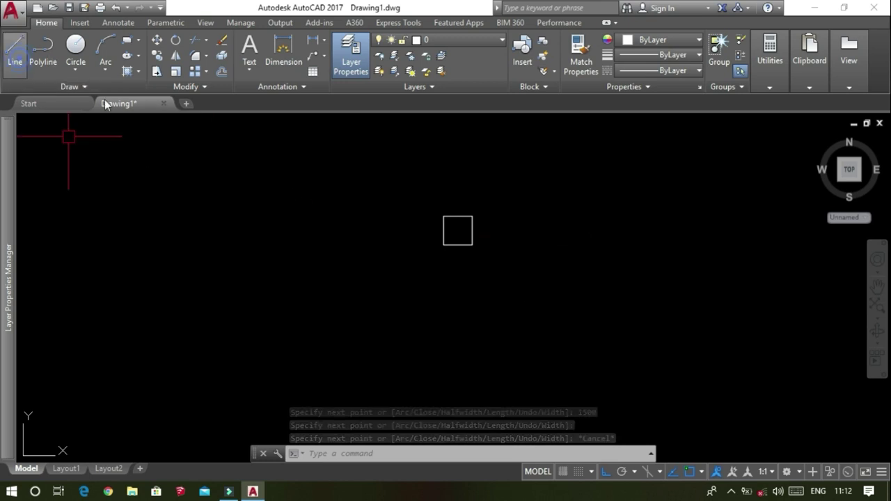
- Start a line at the new square's first corner and draw its first 1500-unit side
type("l")
key("Return")
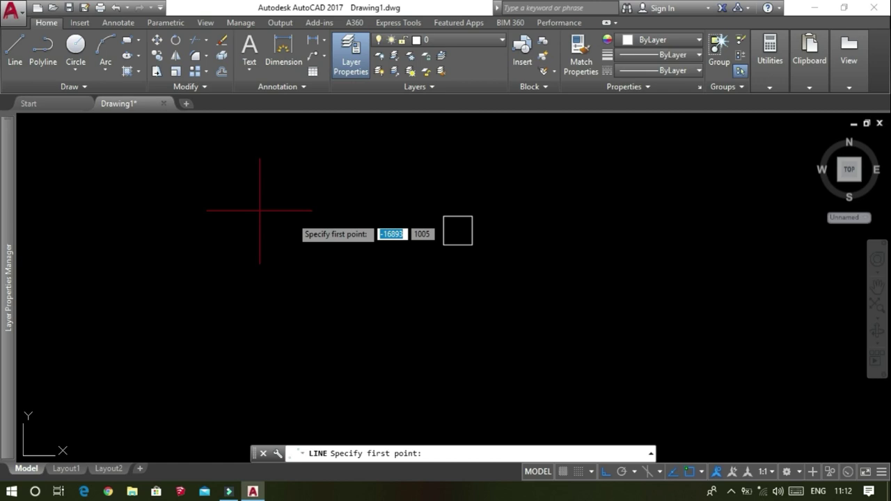
left_click(316, 209)
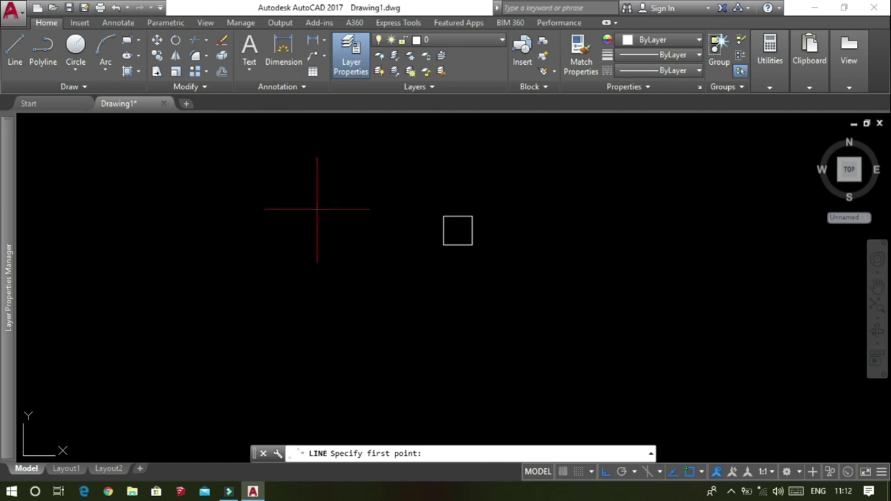
left_click(317, 208)
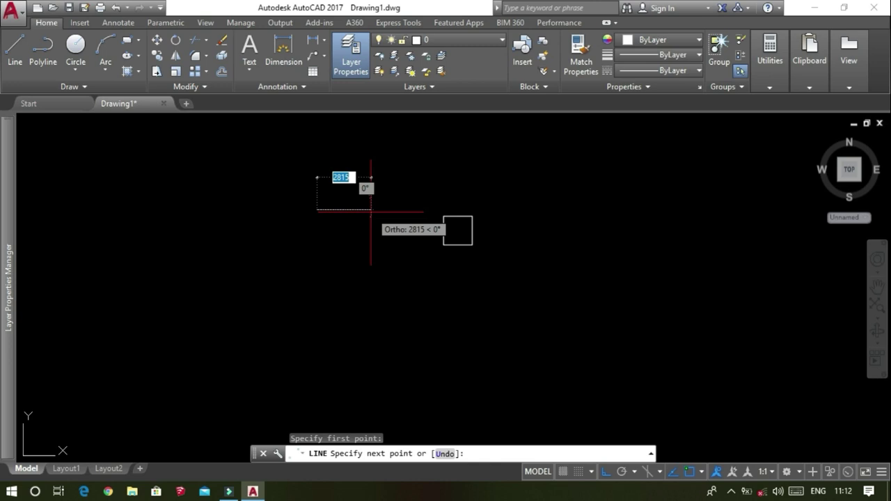
type("100")
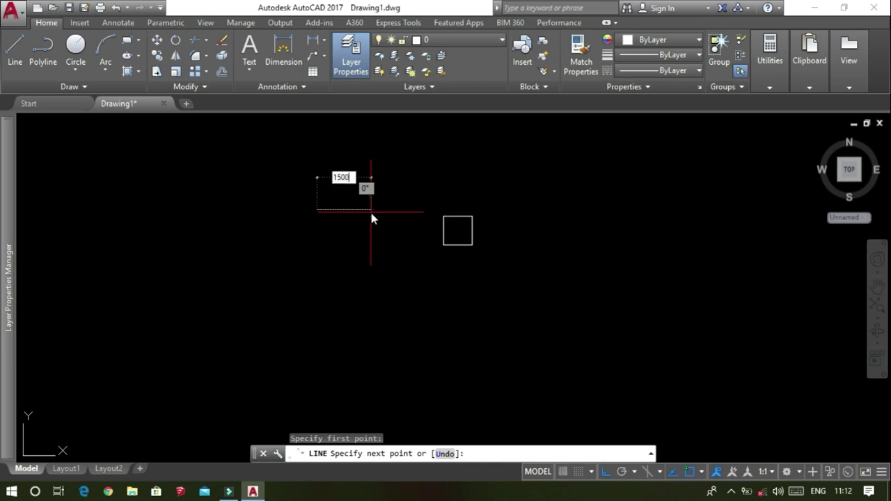
key("Return")
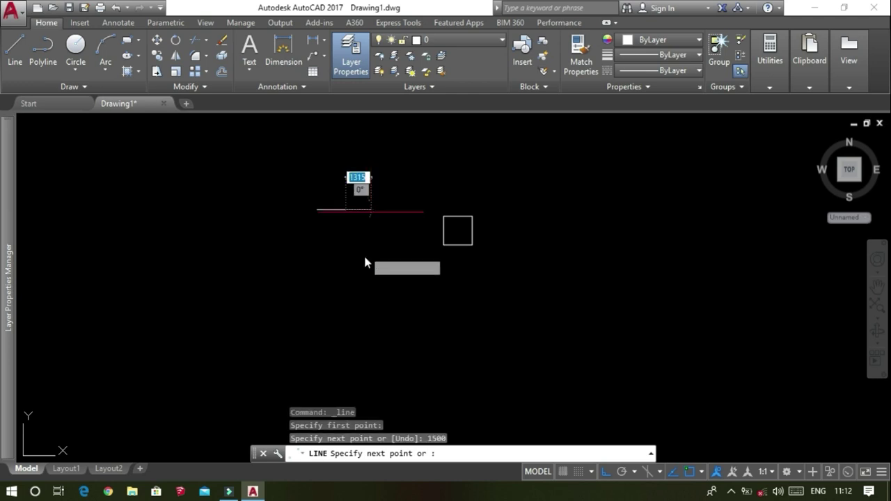
- Draw the remaining 1500-unit sides of the second square and end the LINE command
left_click(365, 256)
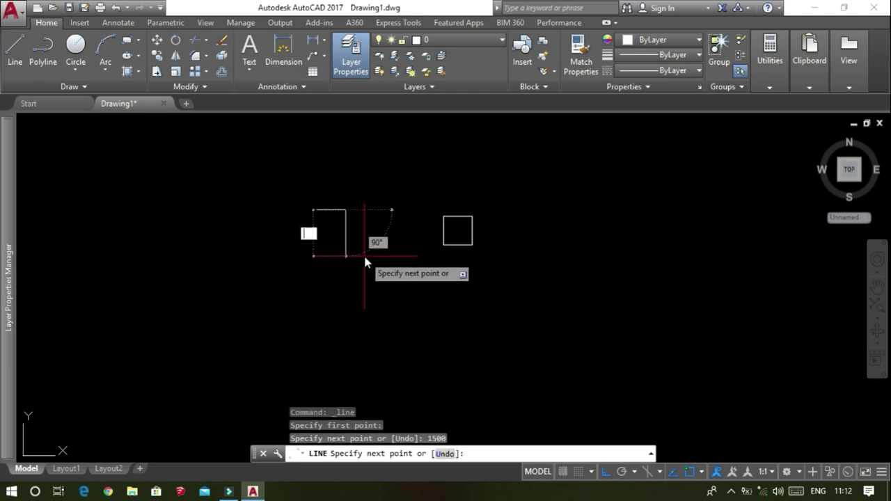
type("1500")
key("Return")
key("Return")
key("Return")
left_click(346, 238)
type("15")
type("0")
key("Return")
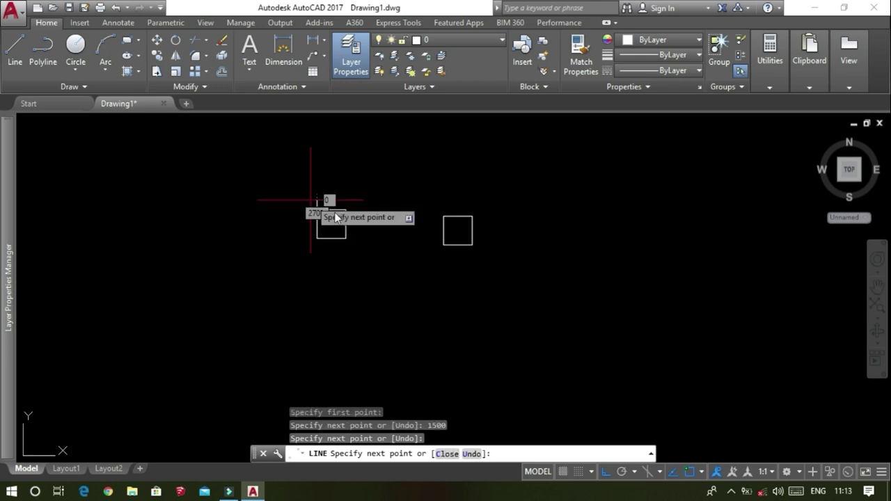
key("Escape")
scroll(365, 301, "down", 1)
scroll(334, 272, "up", 2)
scroll(348, 258, "up", 2)
scroll(367, 243, "up", 1)
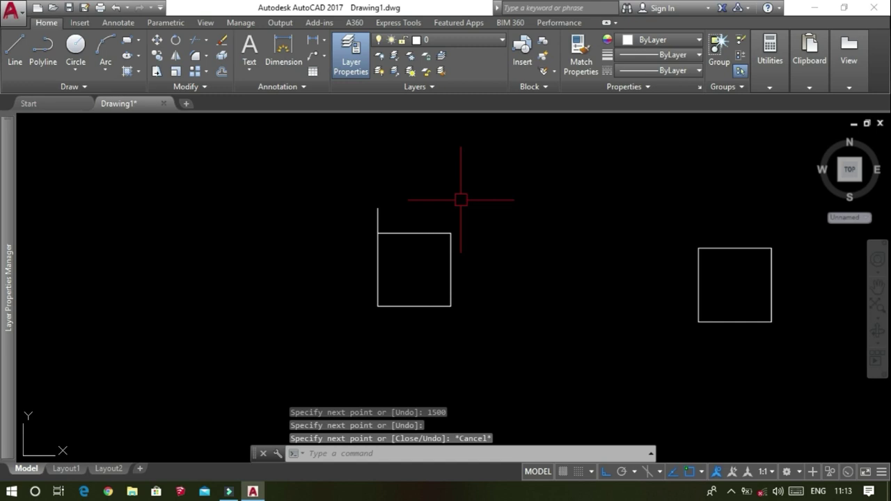
- Trim off the short stub line above the left square
type("tr")
key("Return")
key("Return")
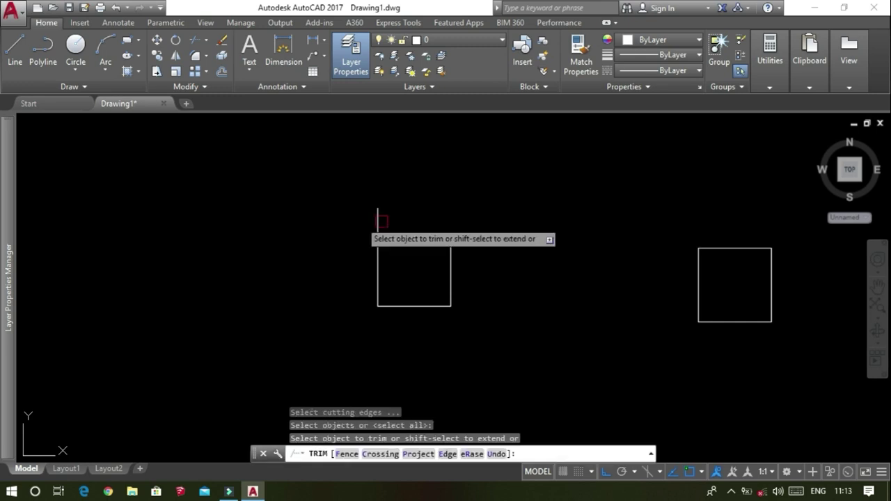
left_click(373, 221)
scroll(478, 251, "down", 4)
key("Escape")
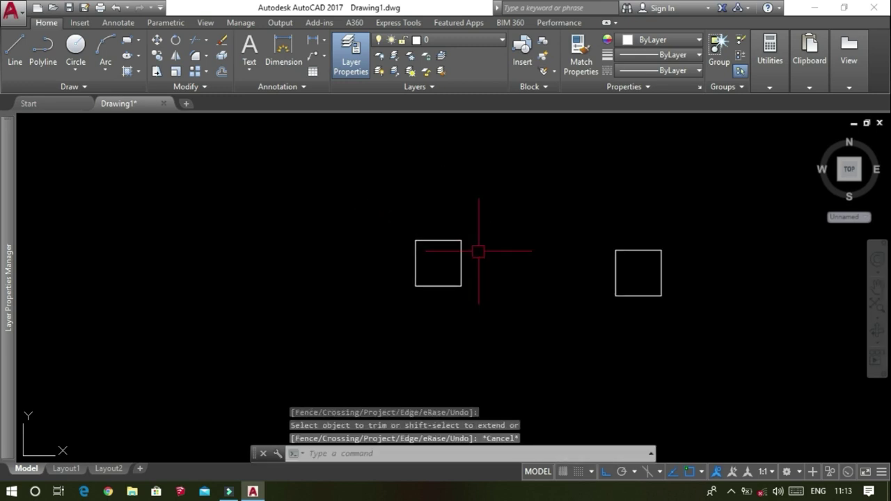
scroll(485, 248, "up", 2)
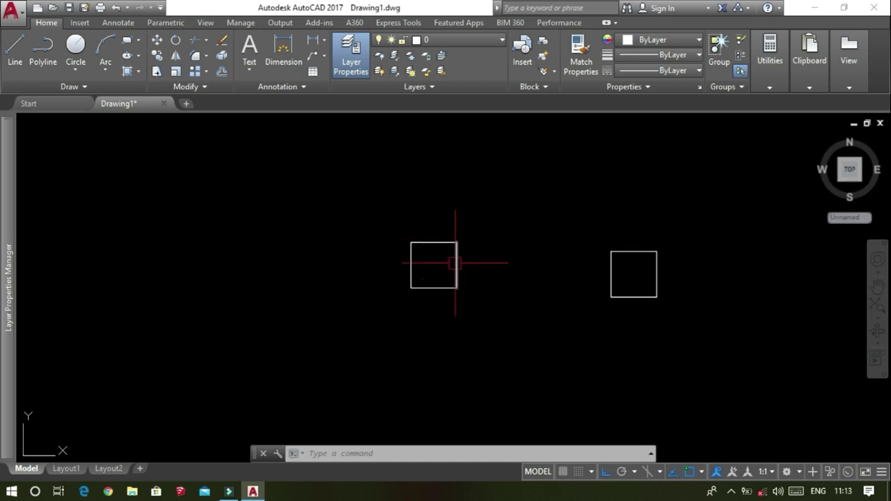
- Select both squares with a crossing window and delete them
left_click(456, 259)
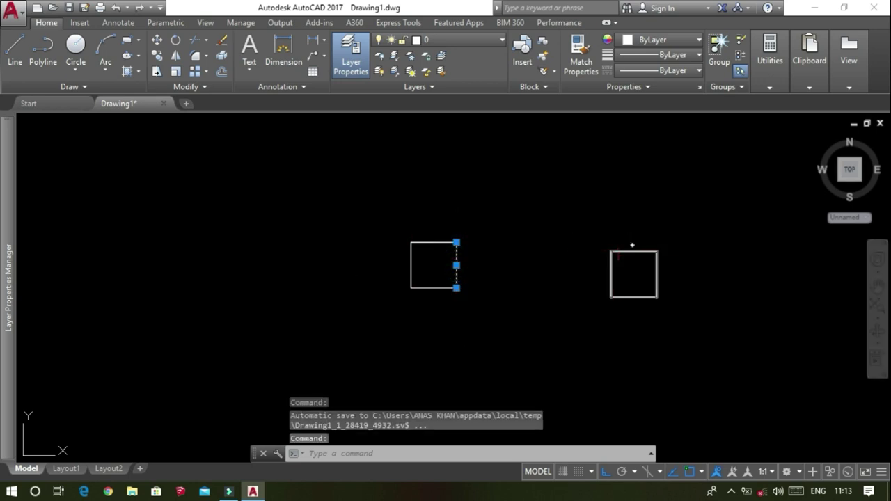
left_click(629, 252)
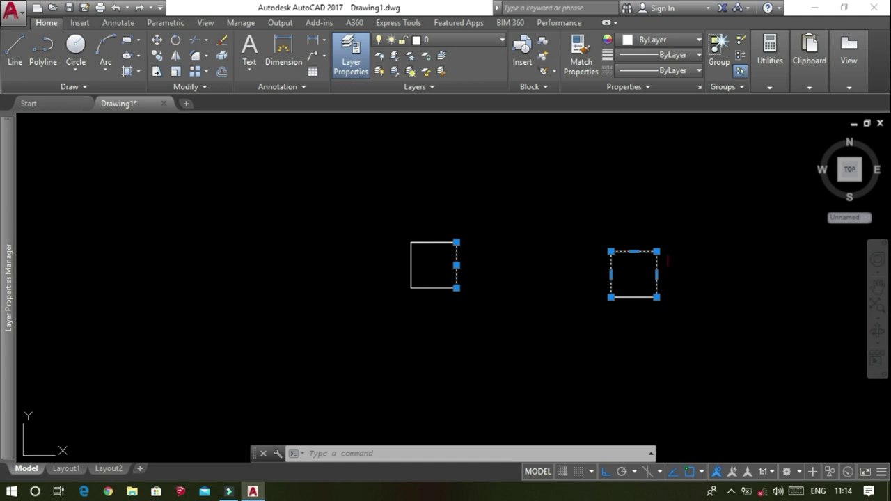
left_click(422, 241)
left_click(411, 261)
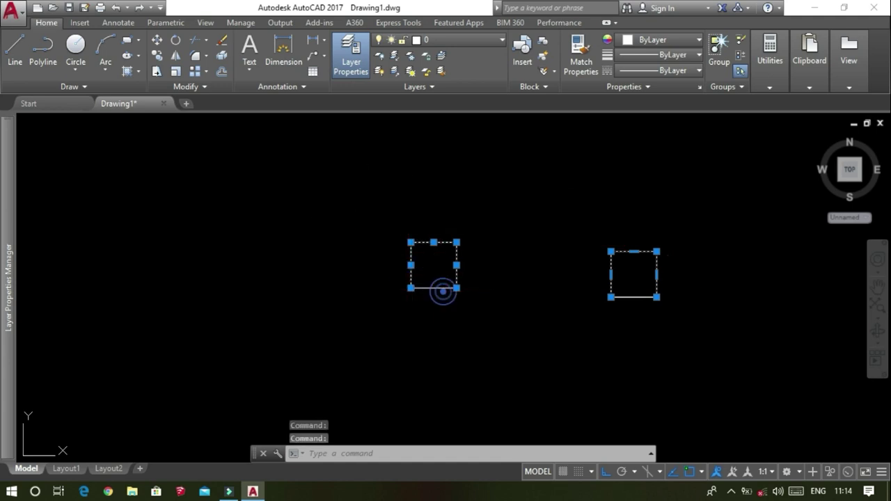
left_click(442, 291)
key("Escape")
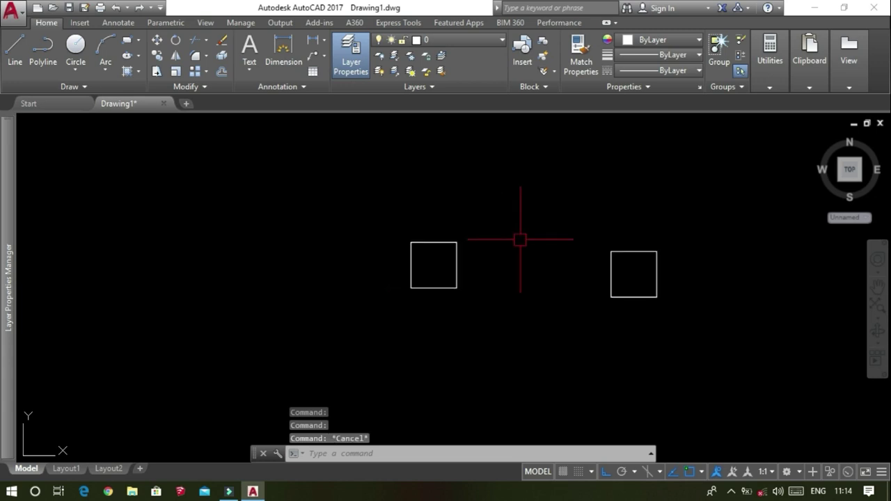
left_click(714, 169)
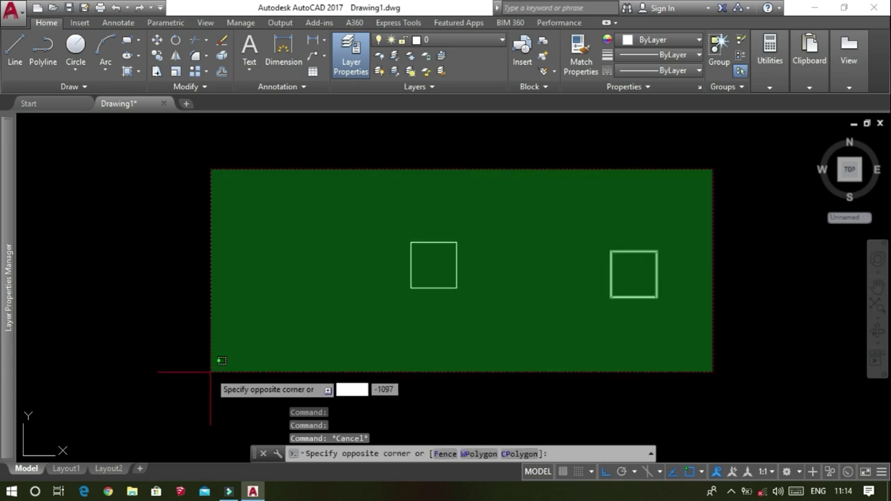
left_click(210, 372)
key("Delete")
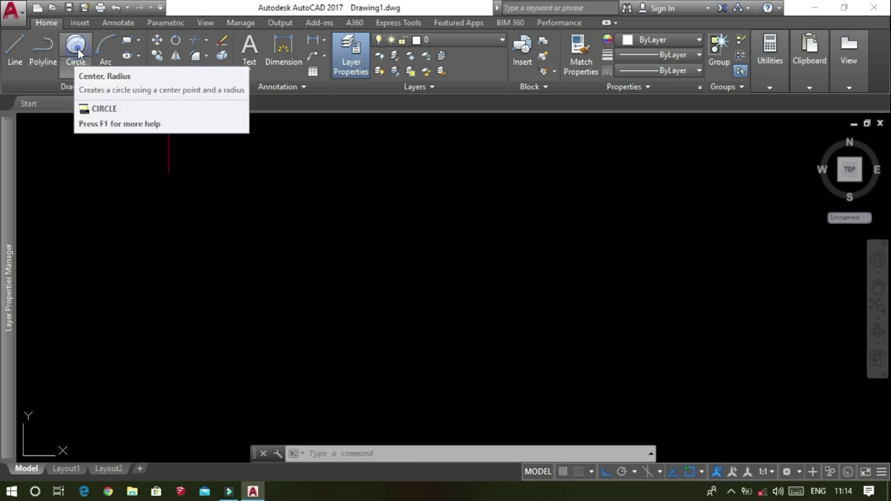
- Draw a circle at a picked centre point with a radius of 500
left_click(76, 47)
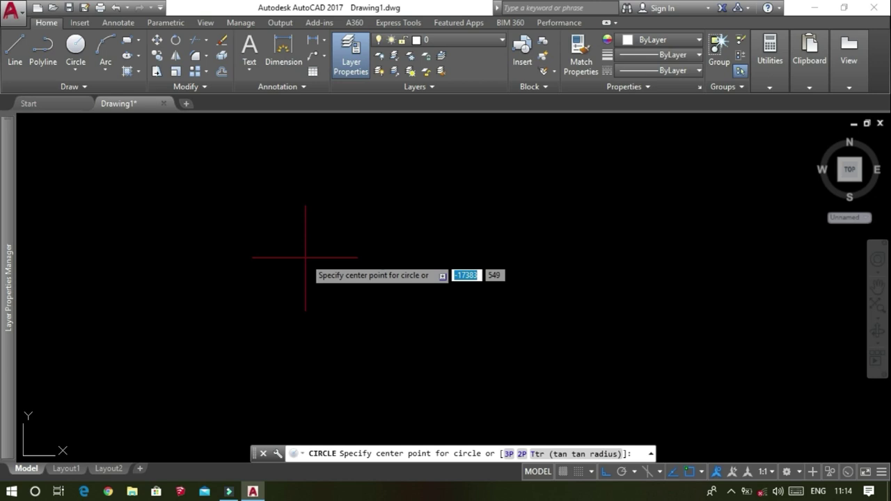
left_click(305, 258)
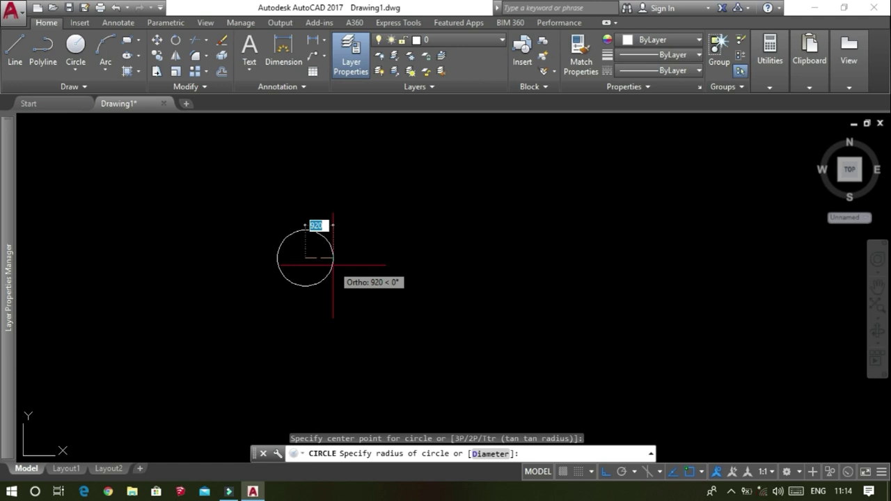
type("500")
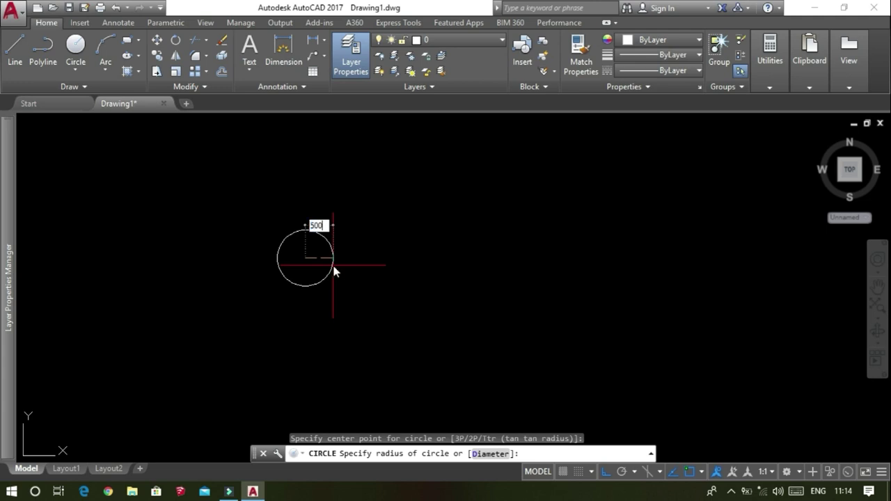
key("Return")
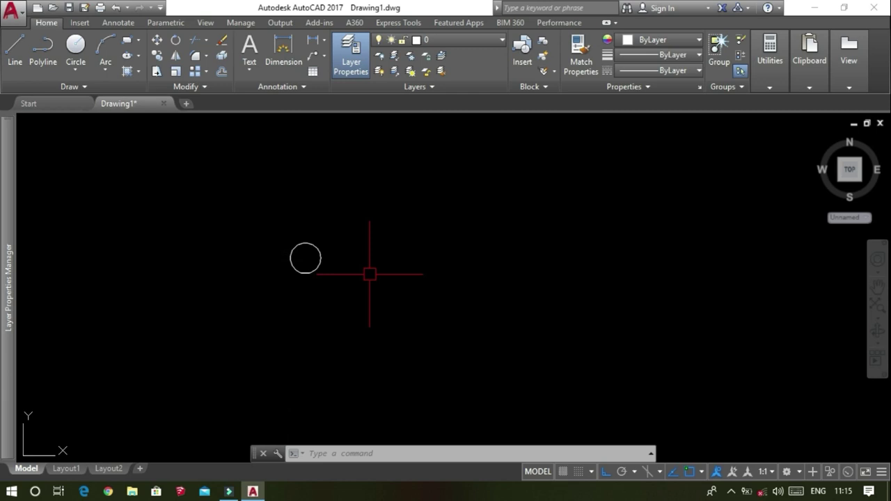
scroll(333, 230, "up", 4)
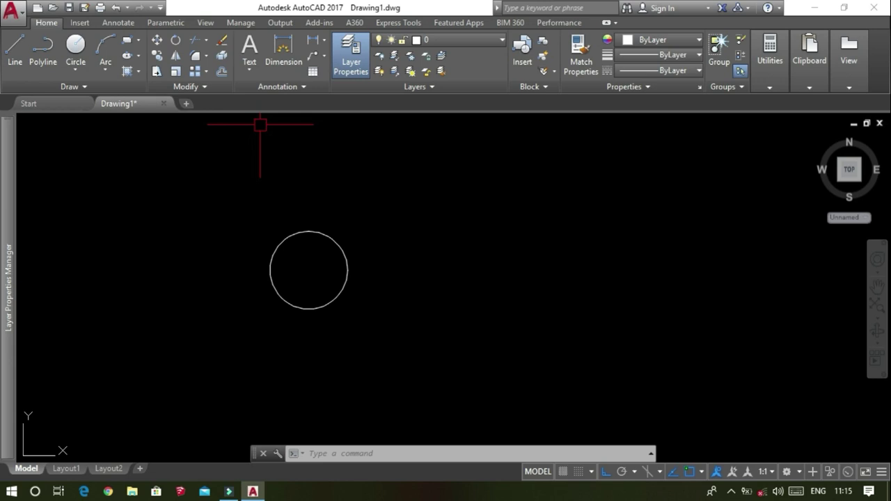
- Draw a 700-diameter circle centred to the right of the first circle
type("c")
key("Return")
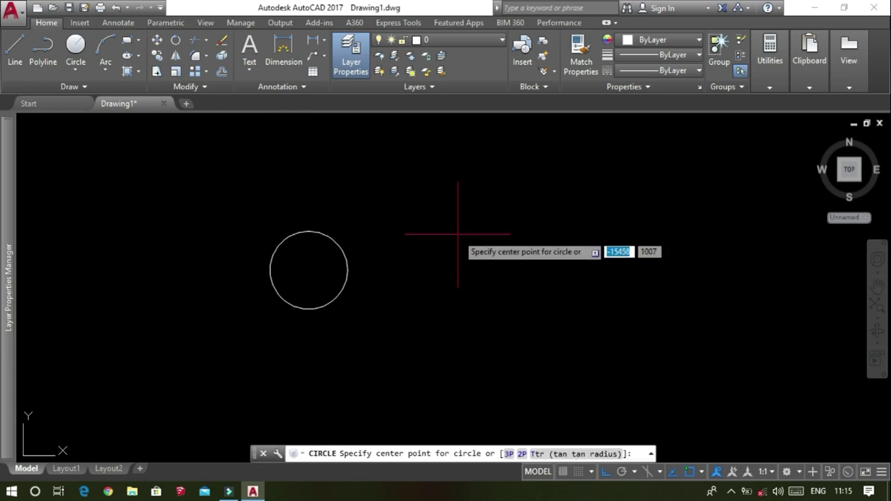
left_click(483, 233)
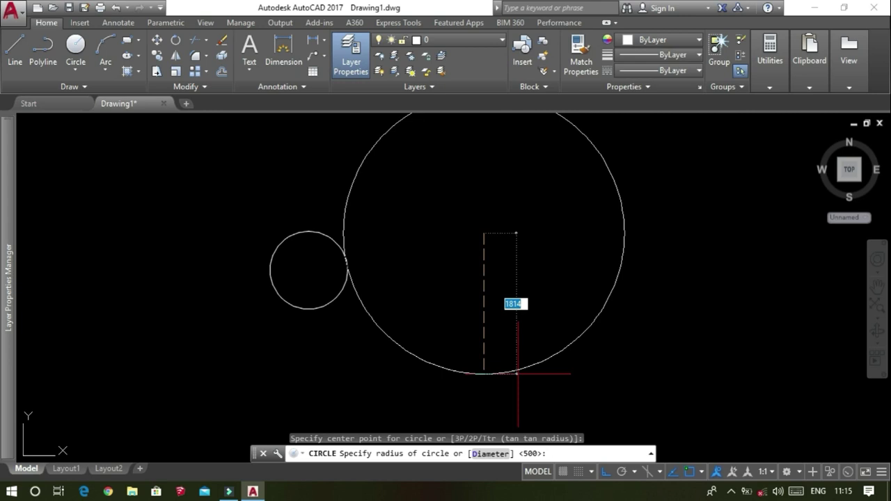
type("D")
key("Return")
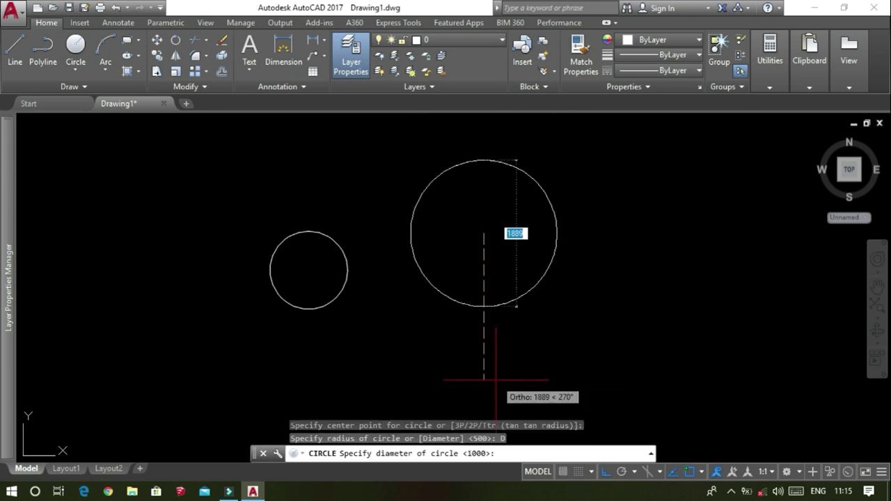
type("7")
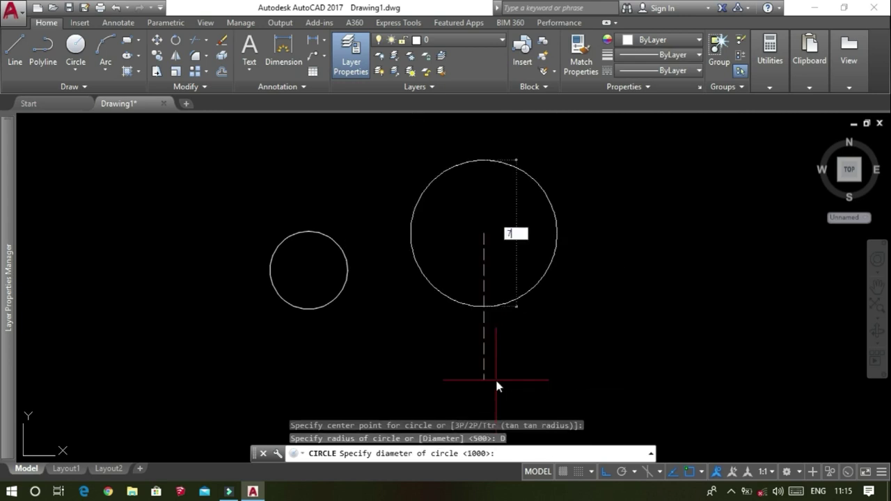
type("00")
key("Return")
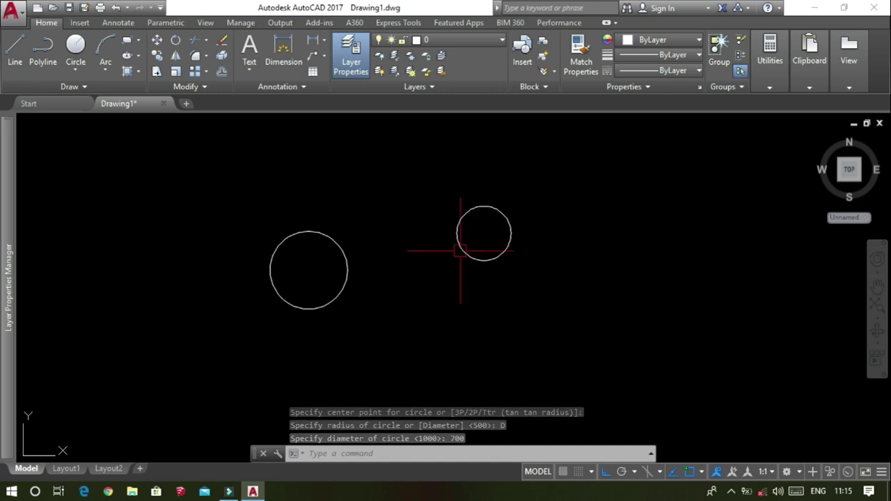
scroll(463, 237, "down", 5)
type("l")
key("Return")
- Draw a short vertical line, then a three-point arc starting at its top and bottom ends
left_click(314, 194)
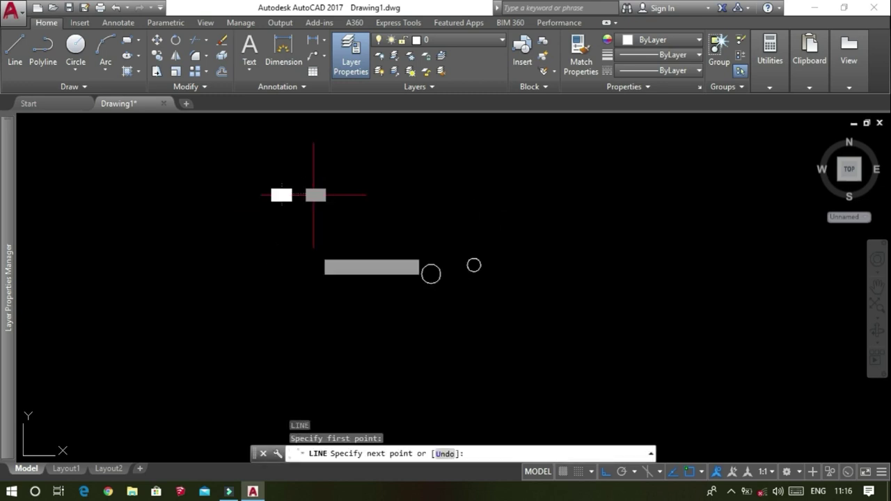
left_click(314, 276)
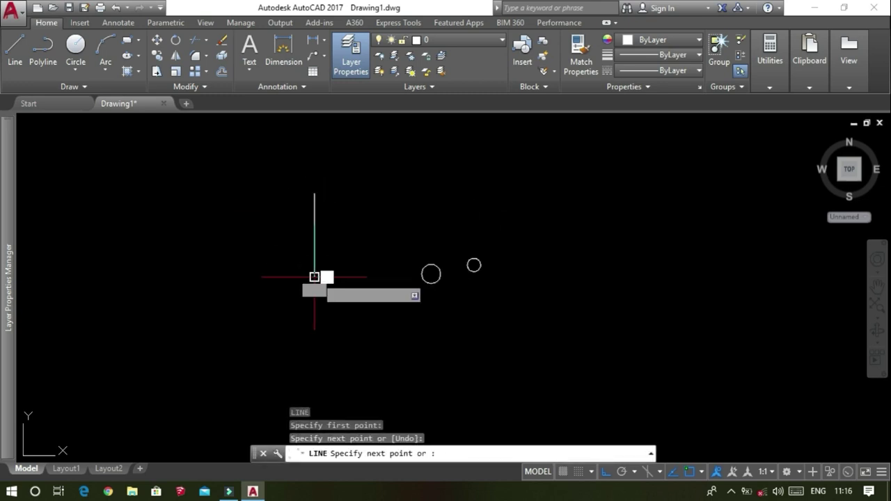
key("Escape")
left_click(104, 50)
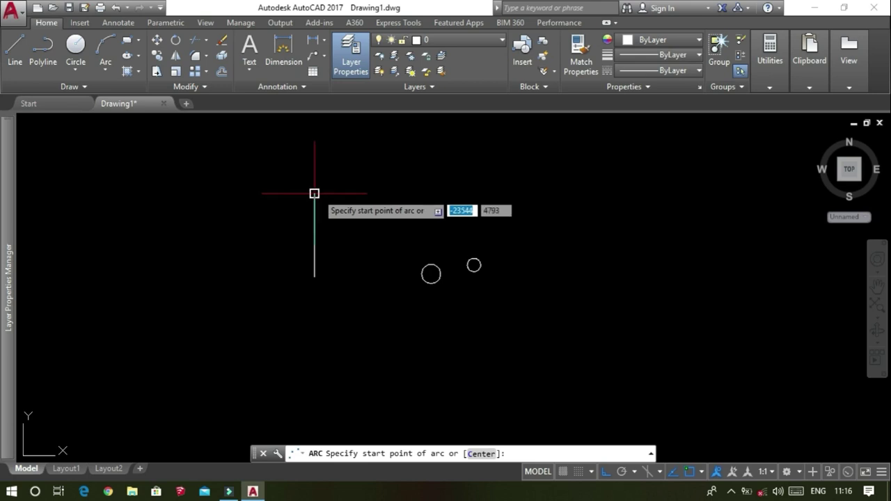
left_click(314, 194)
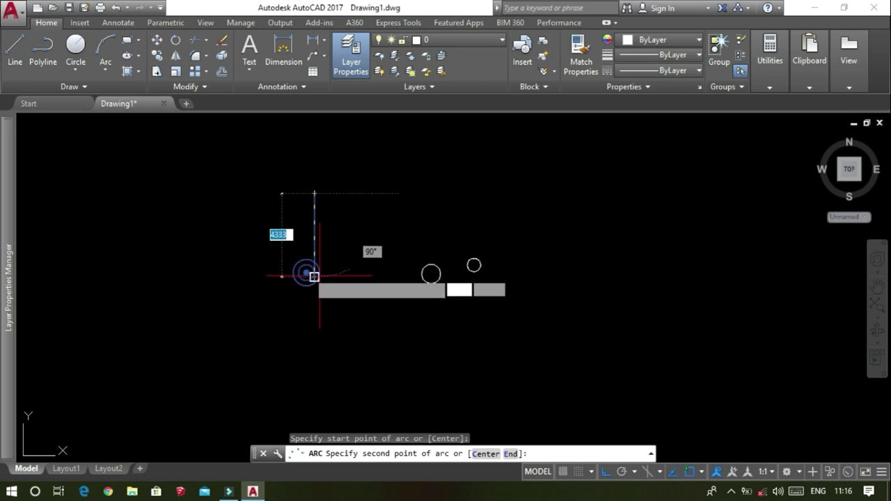
left_click(314, 277)
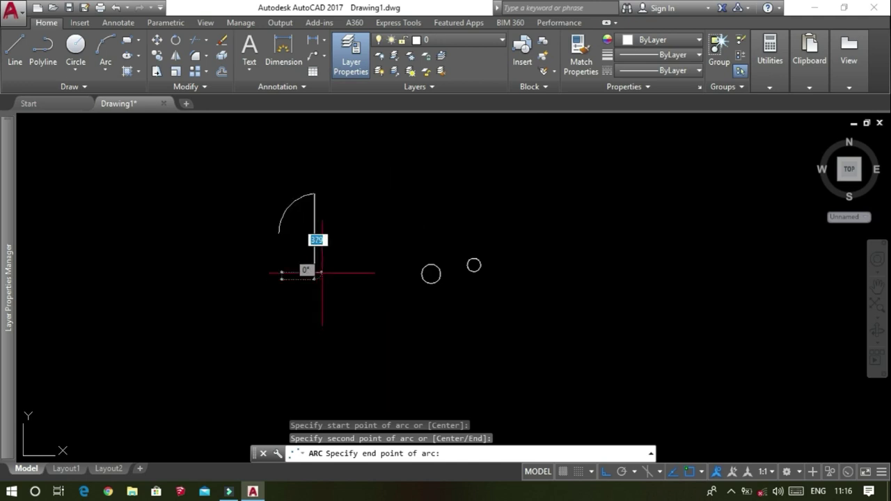
left_click(346, 260)
key("Escape")
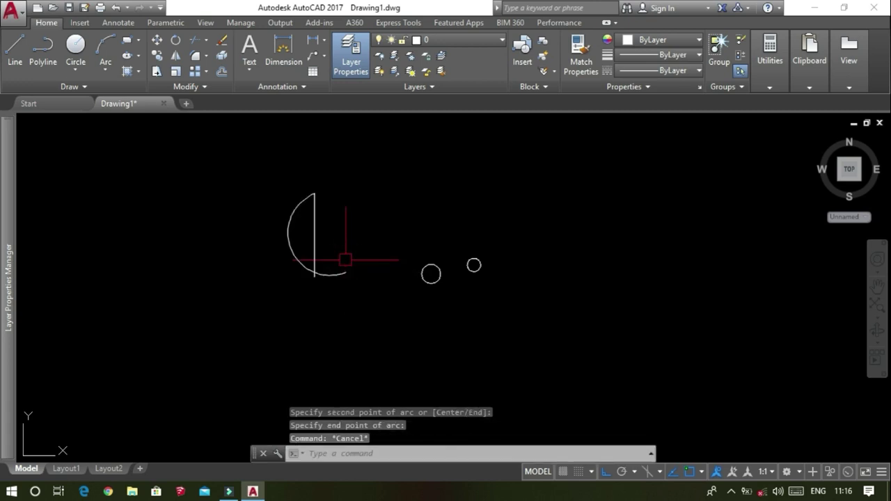
- Grip-stretch the arc's end onto the line's bottom and bulge its middle left into a semicircle
left_click(346, 272)
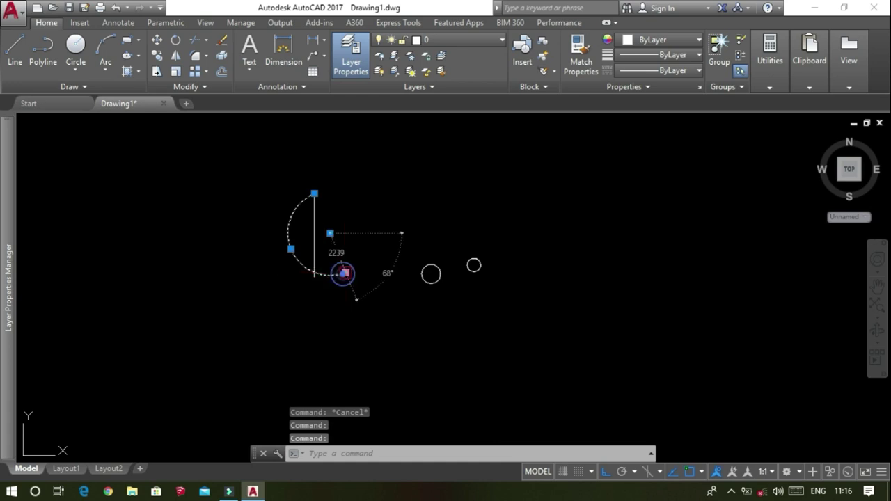
left_click(346, 272)
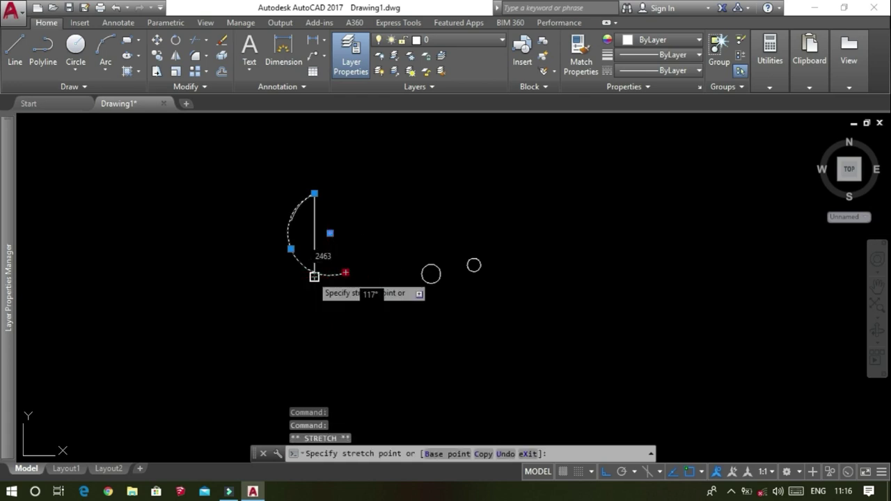
left_click(315, 276)
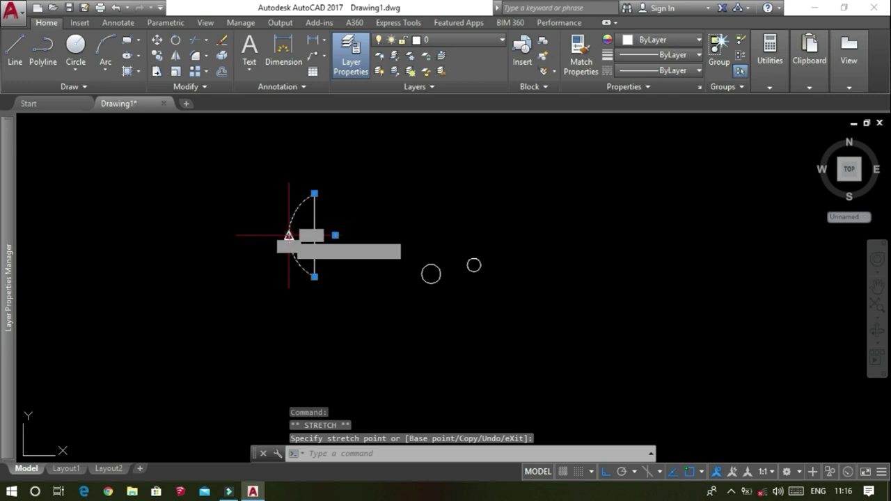
left_click(288, 235)
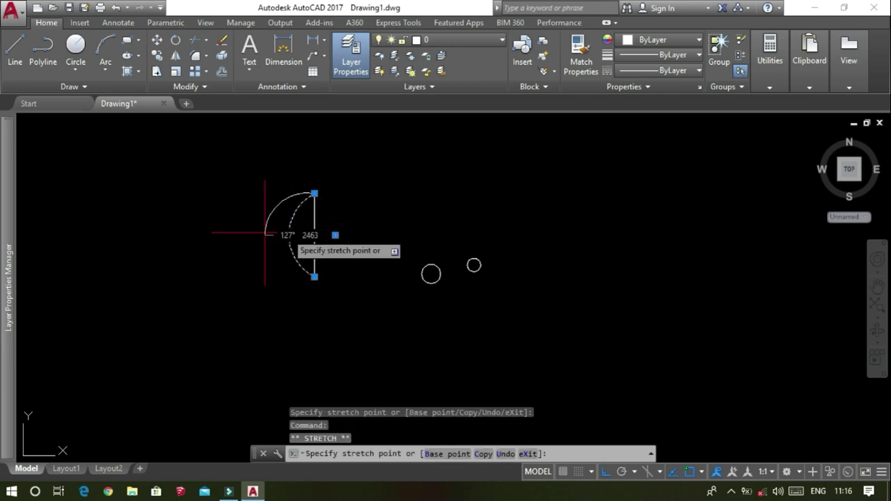
left_click(227, 235)
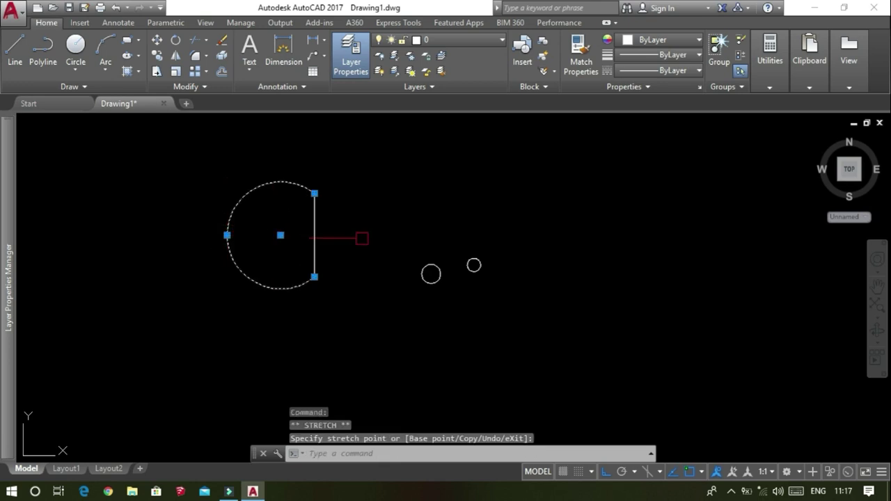
key("Escape")
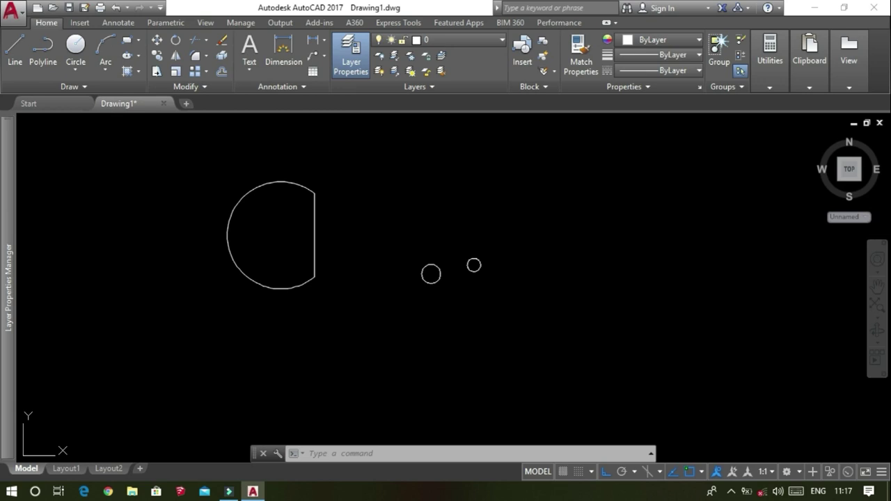
left_click(128, 40)
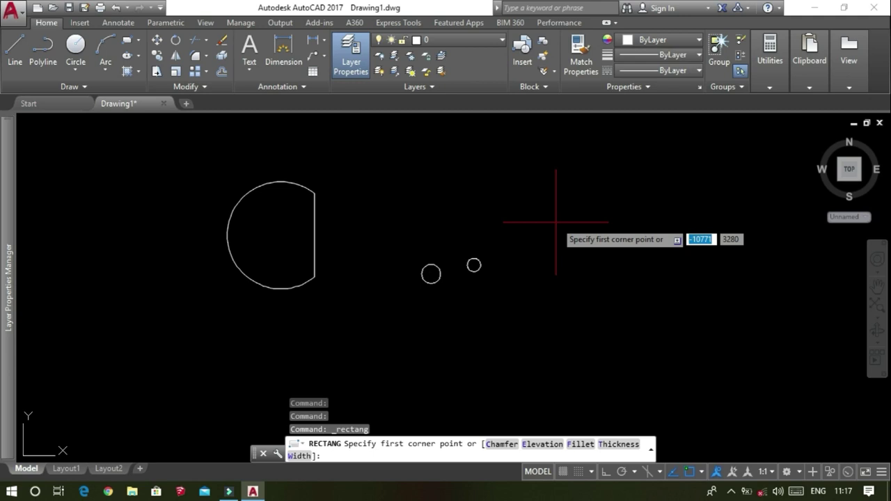
- Draw a 2000 by 1000 rectangle to the right of the two small circles, then zoom out
left_click(556, 223)
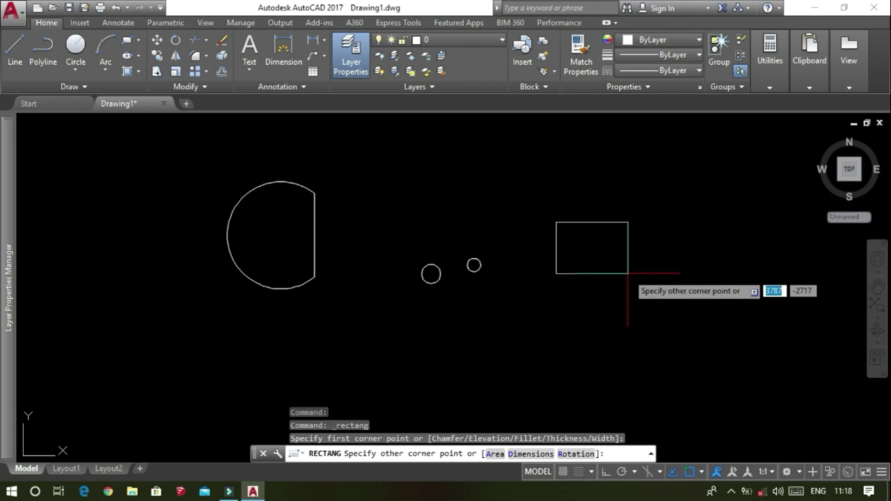
type("200")
type("0")
key("Tab")
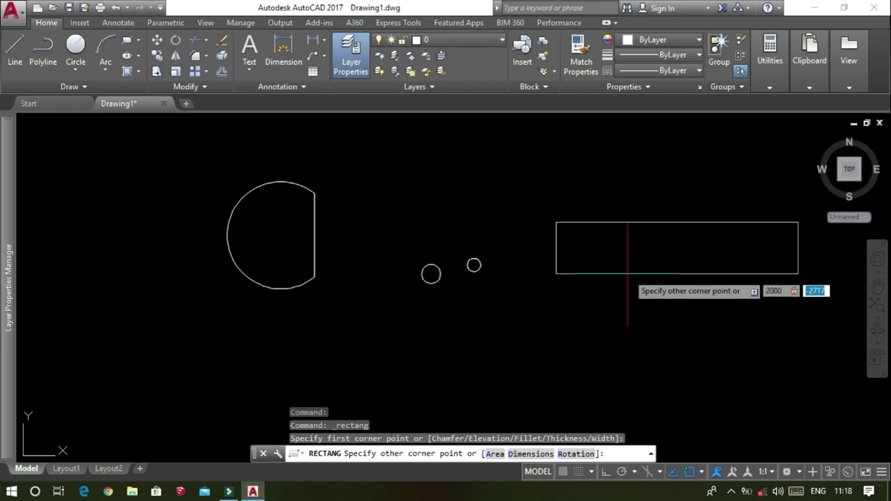
type("1")
type("000")
key("Return")
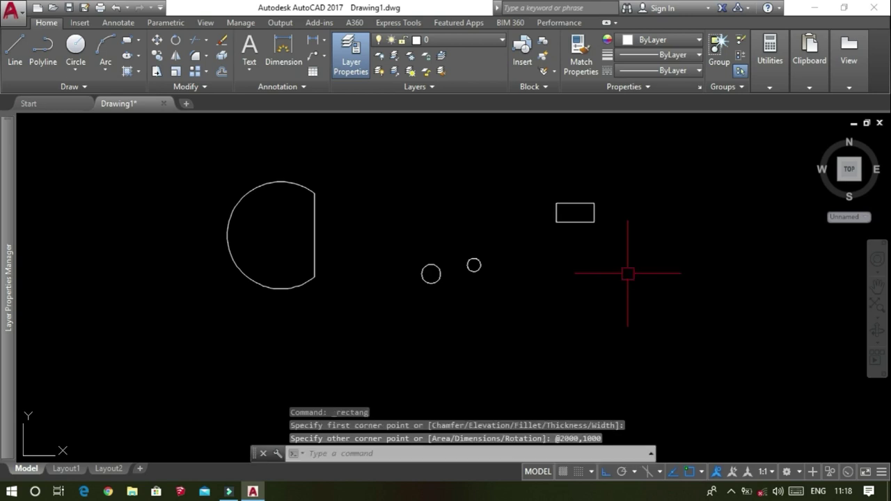
scroll(610, 185, "up", 5)
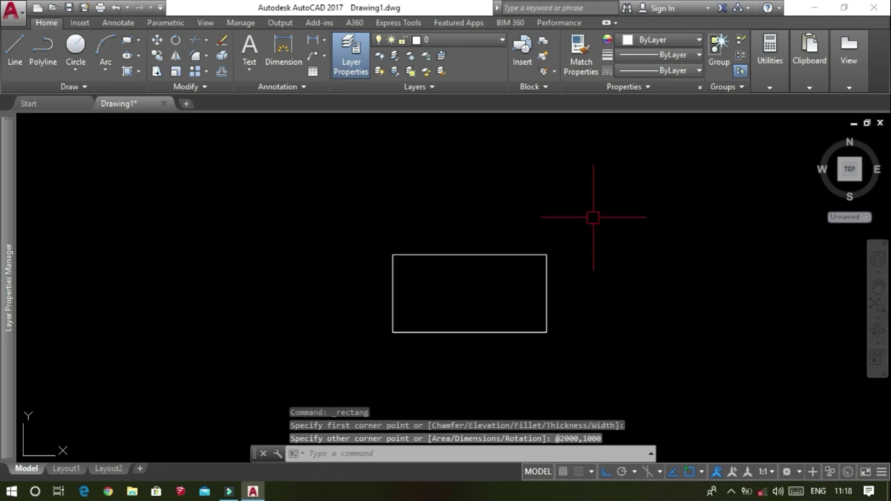
scroll(483, 249, "down", 2)
scroll(488, 246, "down", 2)
scroll(488, 243, "down", 3)
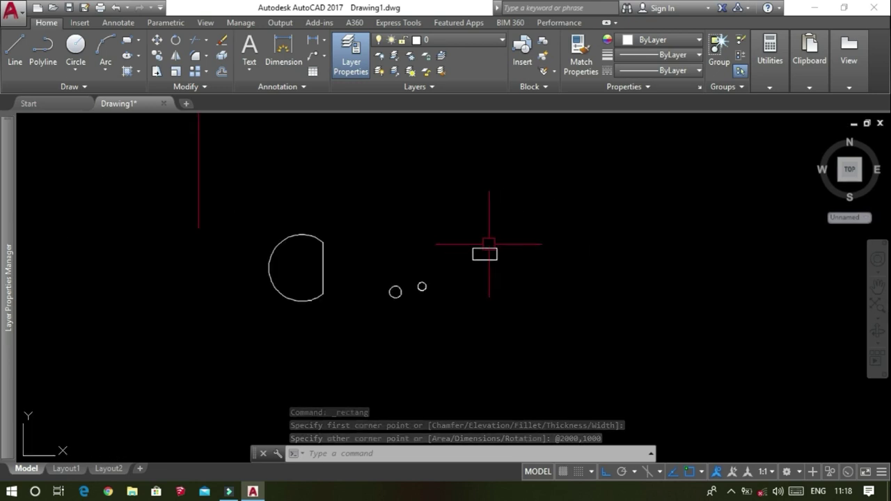
scroll(488, 244, "down", 2)
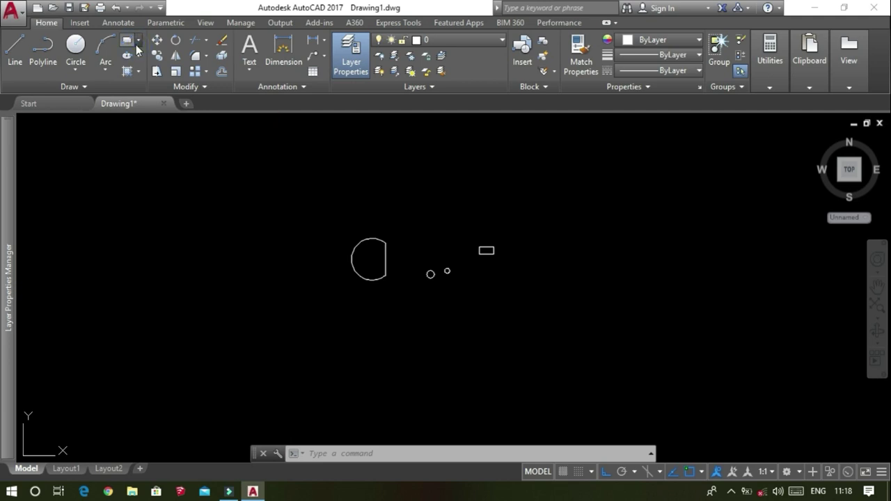
- Draw a 6-sided polygon inscribed in a circle, centred right of the rectangle
left_click(138, 43)
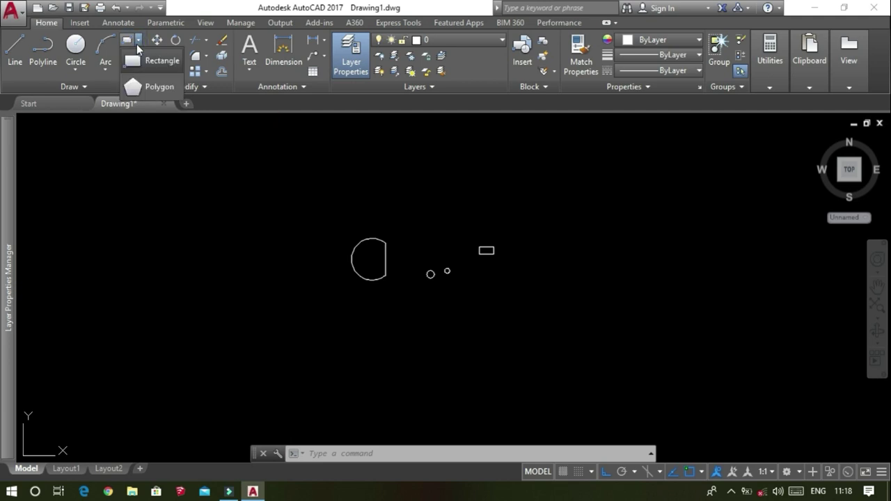
left_click(177, 89)
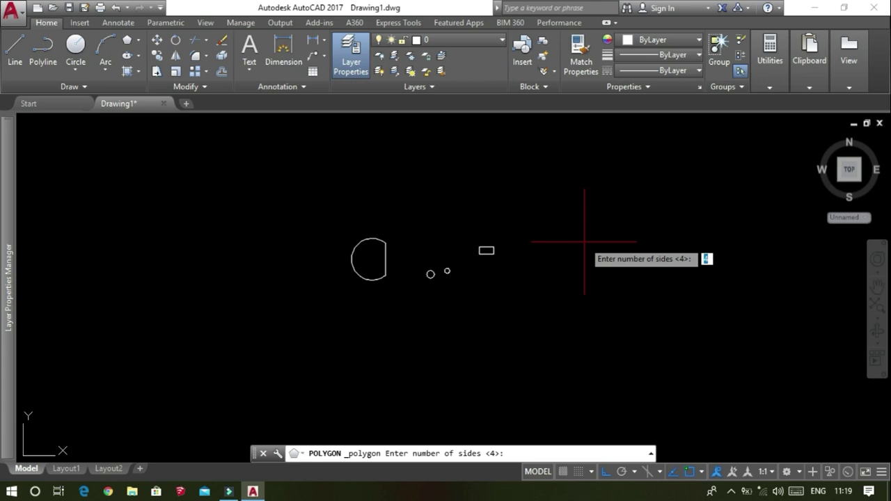
type("6")
key("Return")
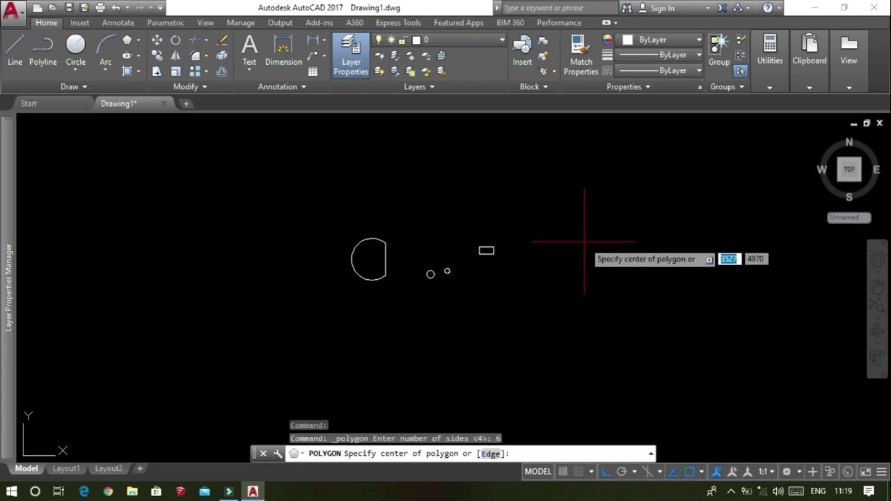
left_click(584, 241)
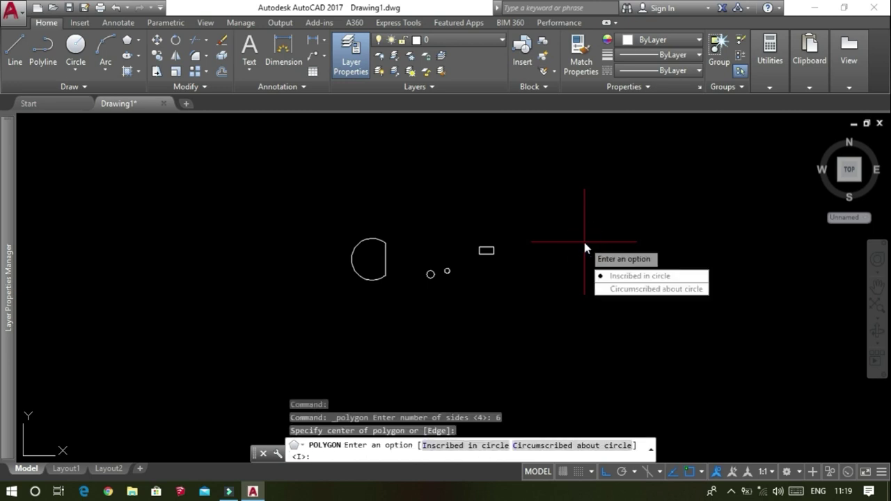
left_click(634, 277)
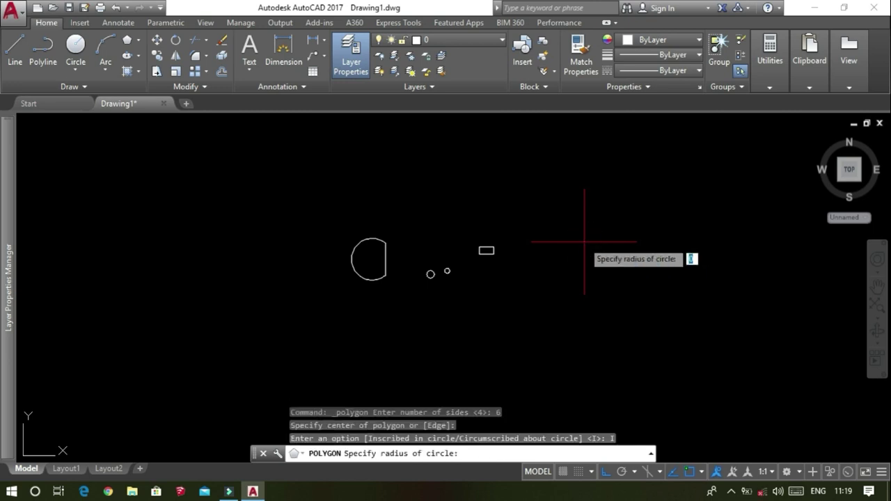
left_click(531, 216)
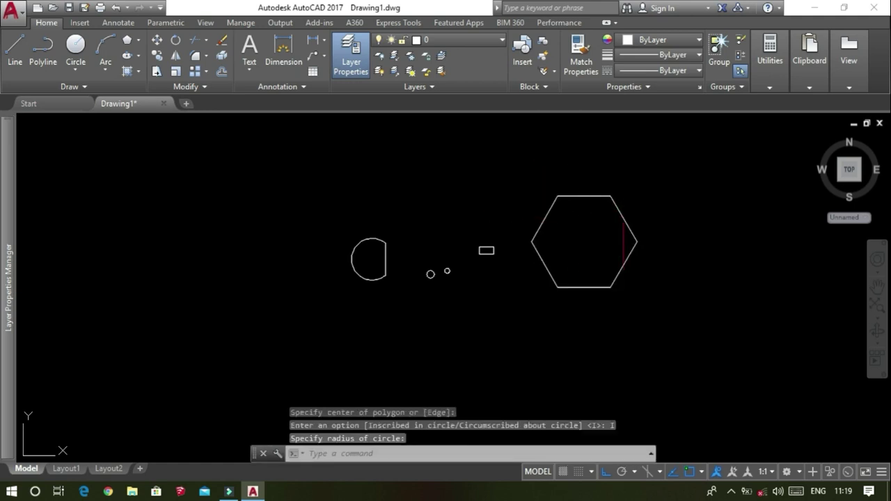
- Add a centre-defined ellipse left of the D-shaped arc, then box-select all the shapes
left_click(128, 56)
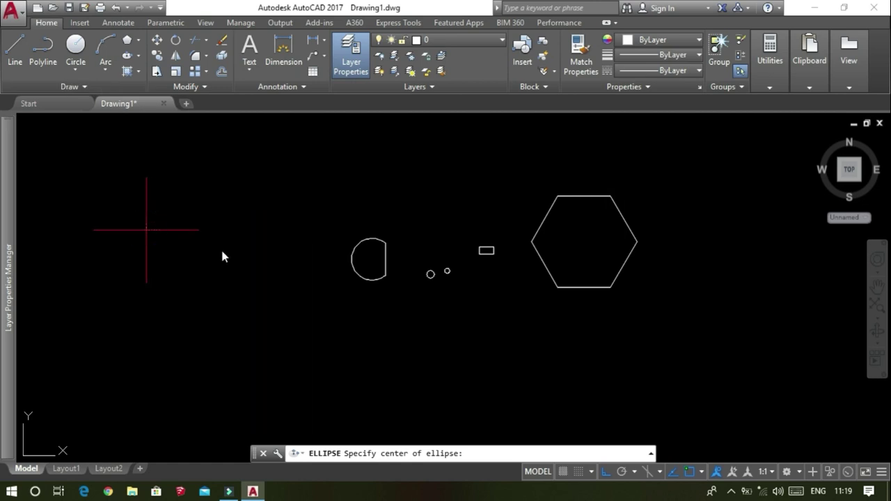
left_click(146, 230)
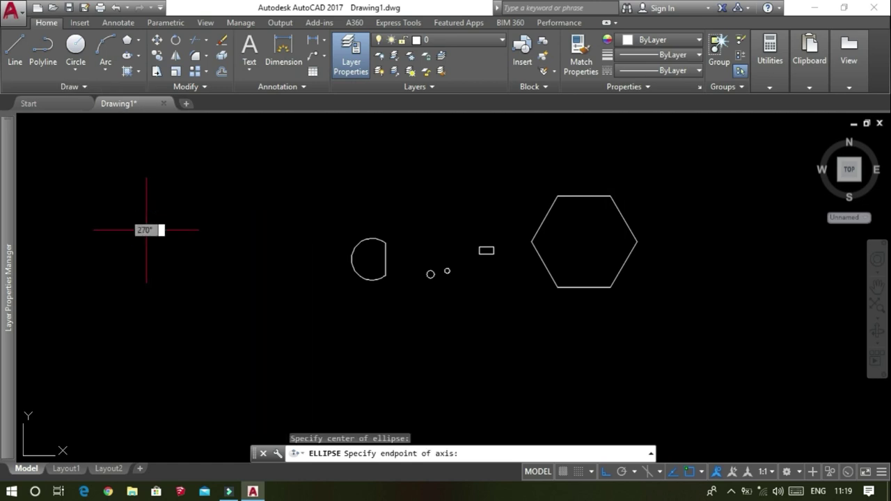
left_click(251, 263)
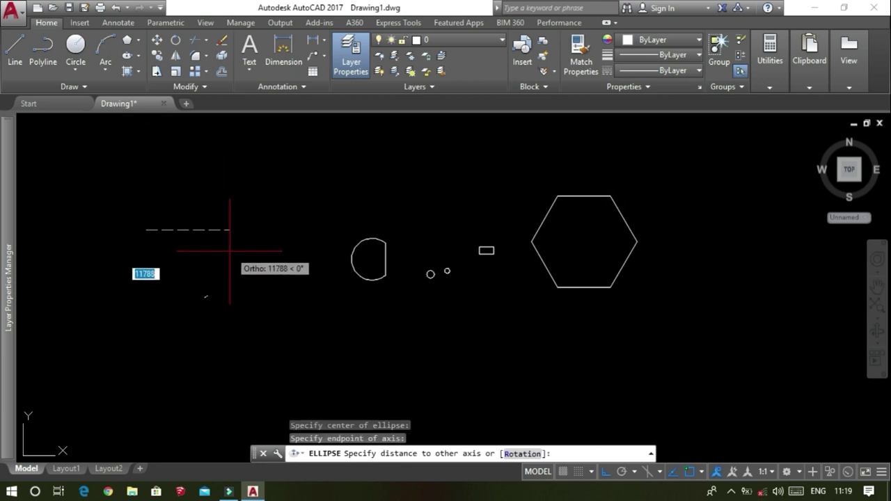
left_click(230, 251)
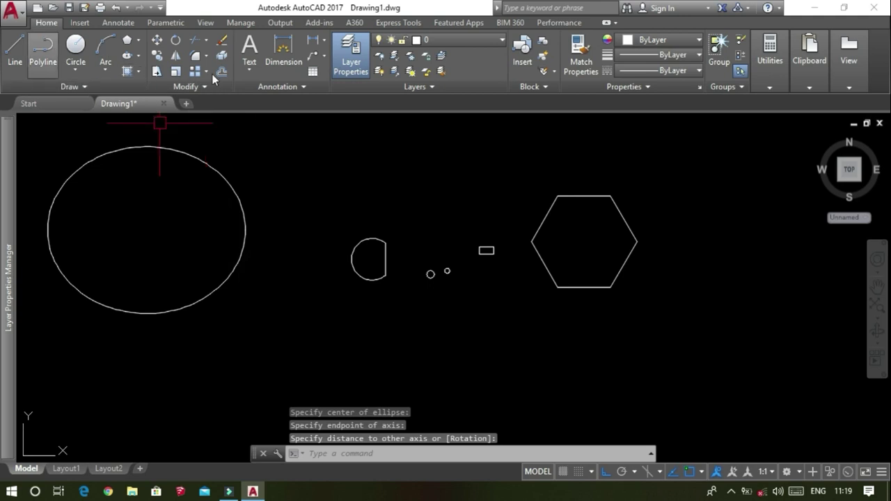
left_click(582, 170)
left_click(185, 331)
key("Delete")
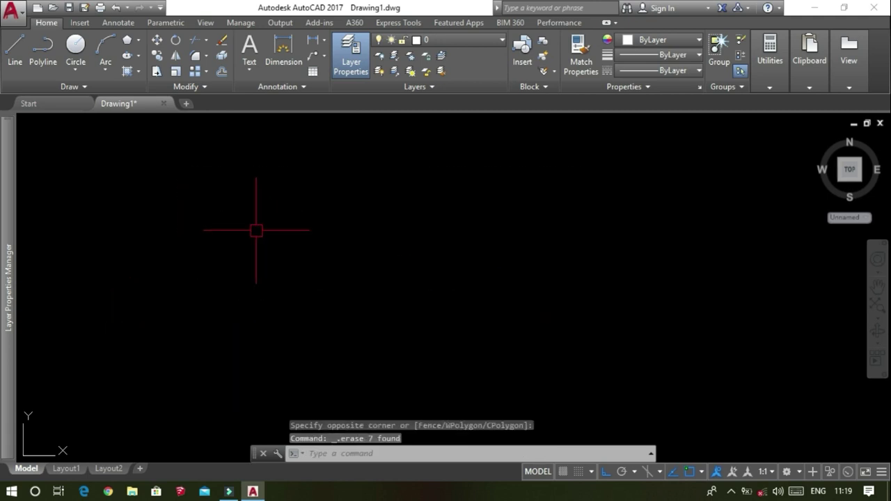
key("ctrl+z")
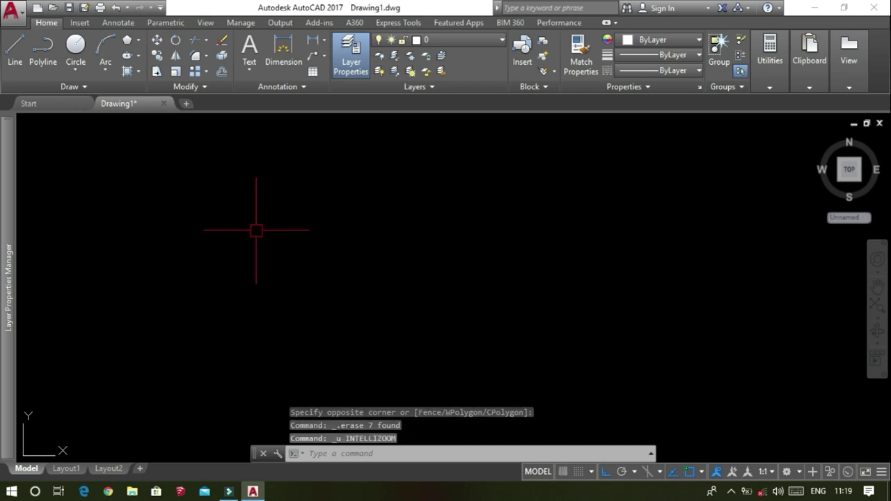
key("ctrl+z")
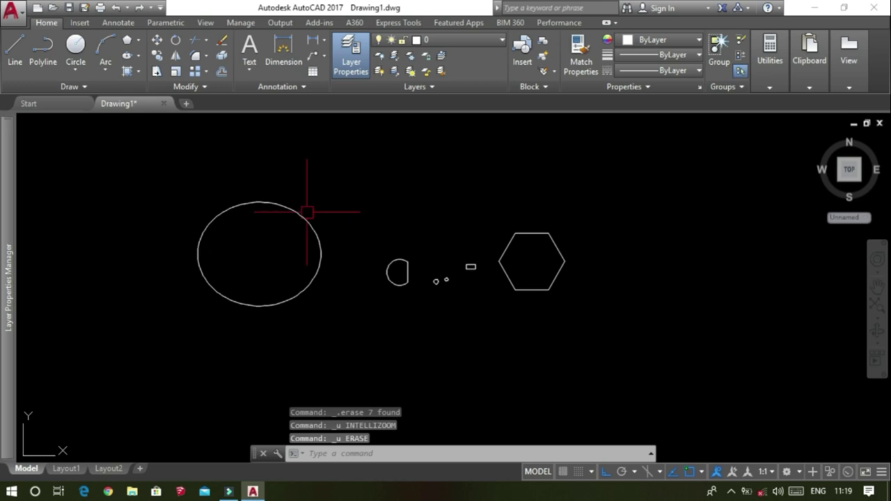
scroll(503, 179, "down", 2)
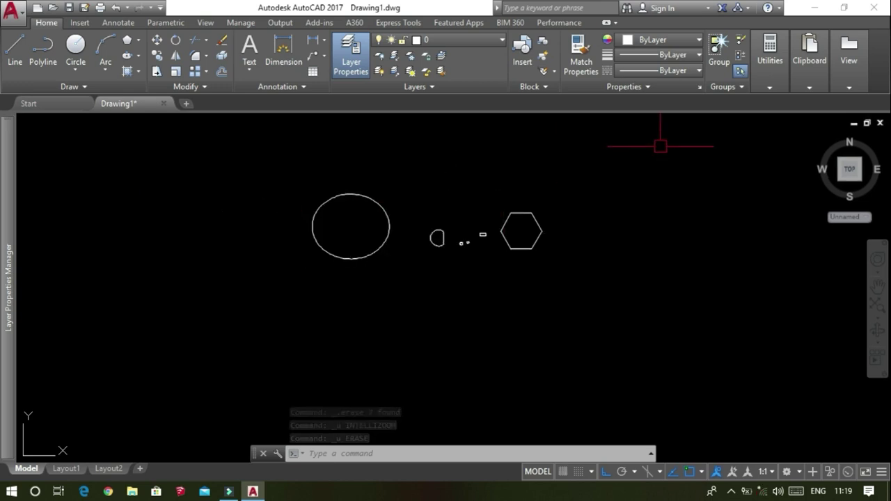
left_click(143, 137)
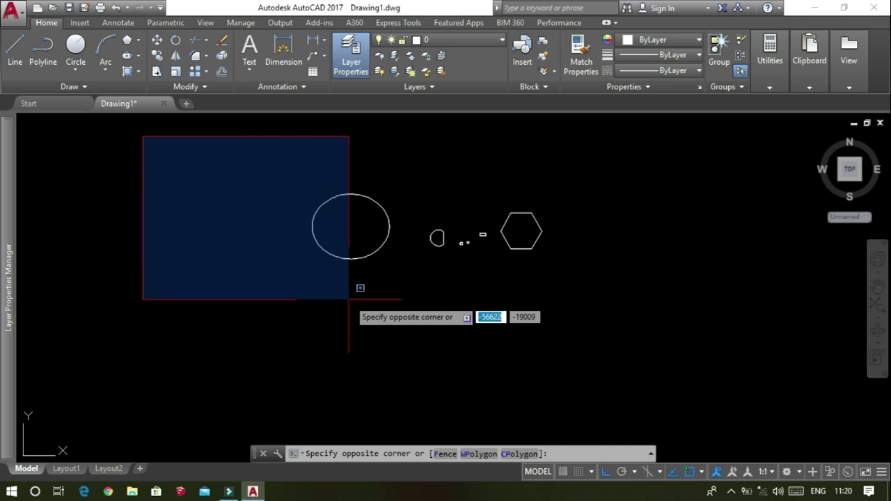
left_click(349, 299)
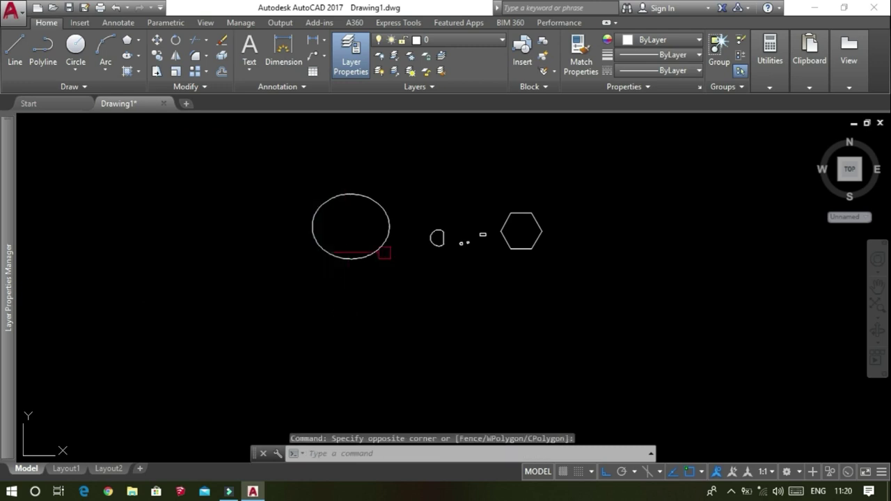
left_click(439, 163)
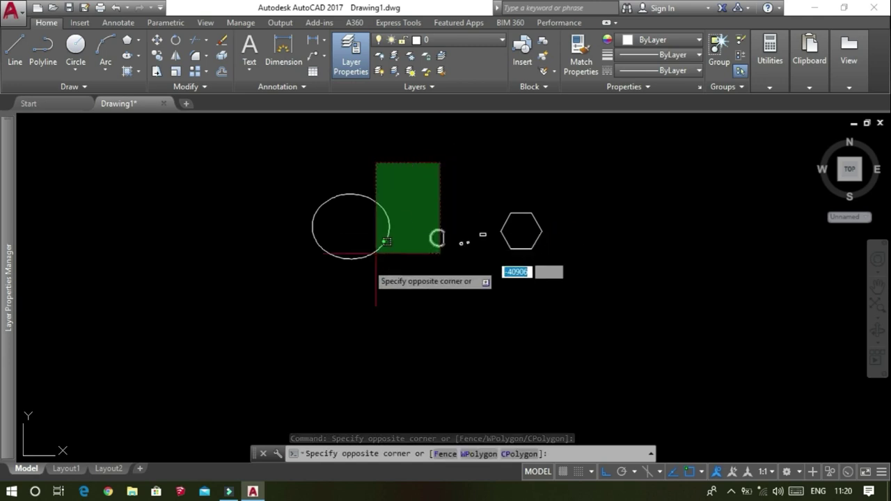
left_click(363, 276)
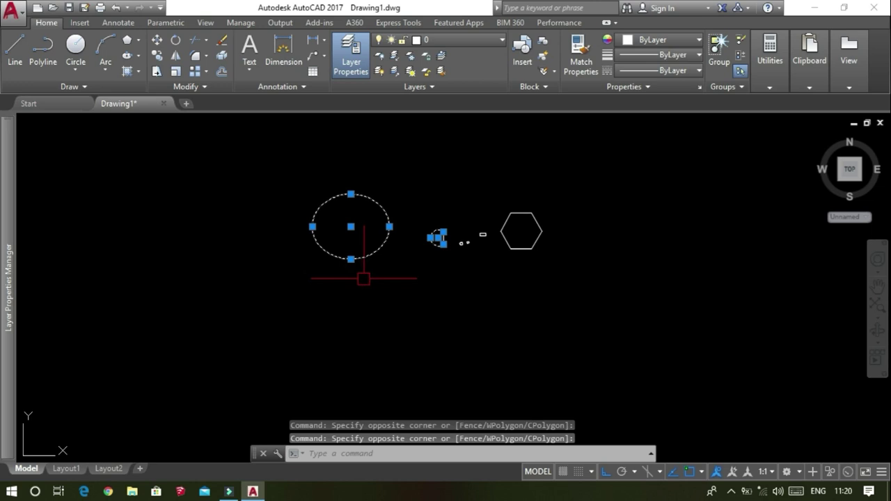
scroll(585, 209, "up", 4)
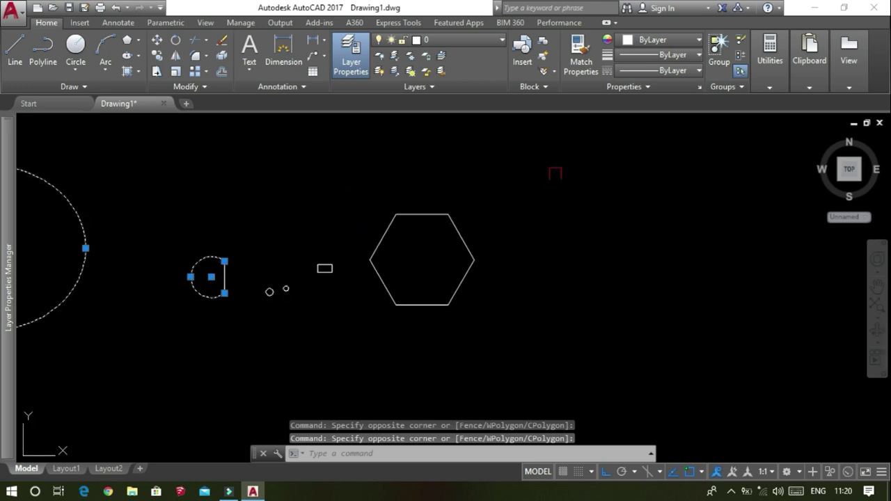
left_click(555, 173)
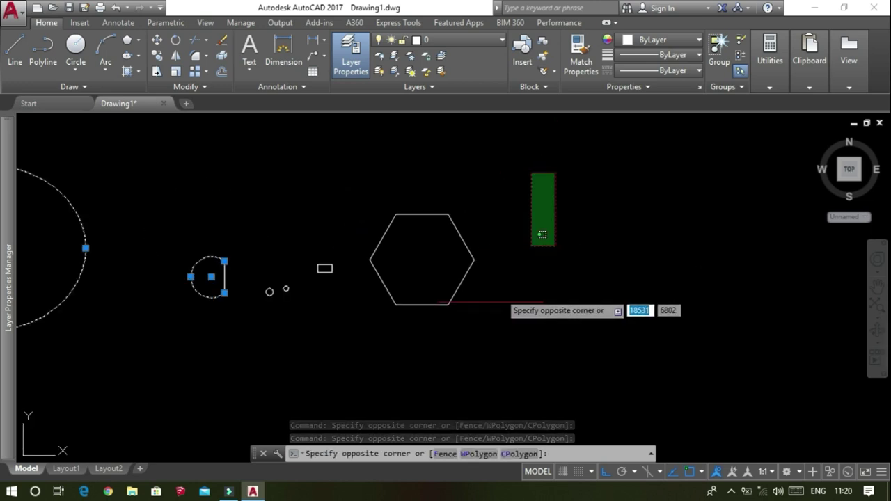
left_click(418, 341)
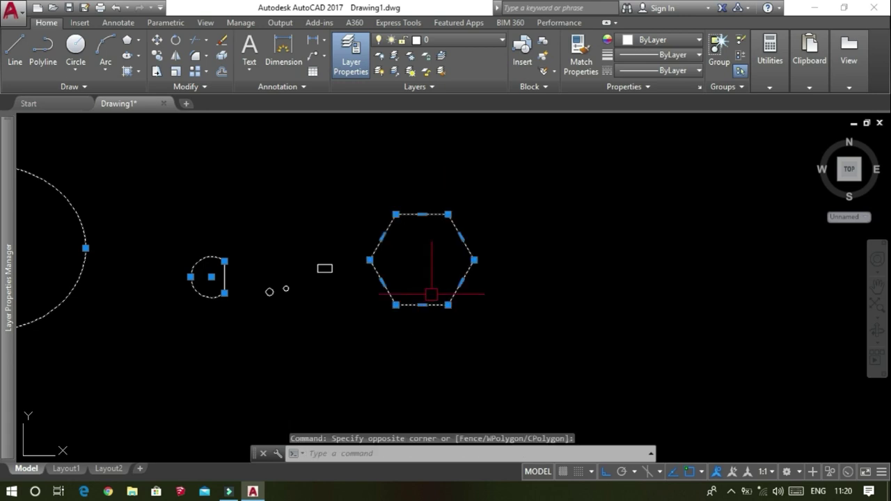
key("Escape")
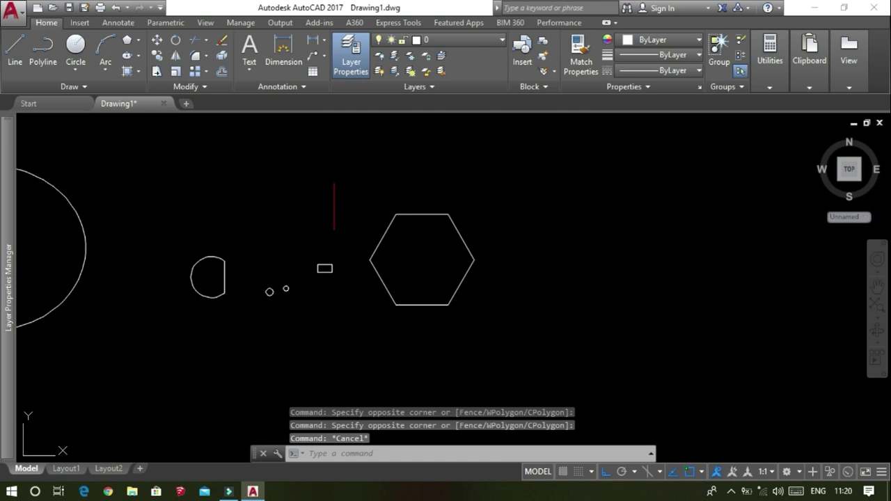
left_click(339, 181)
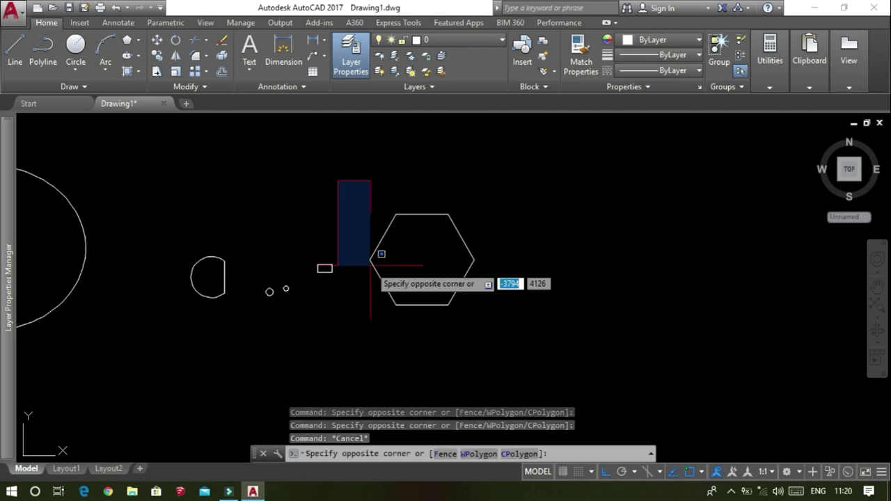
left_click(401, 332)
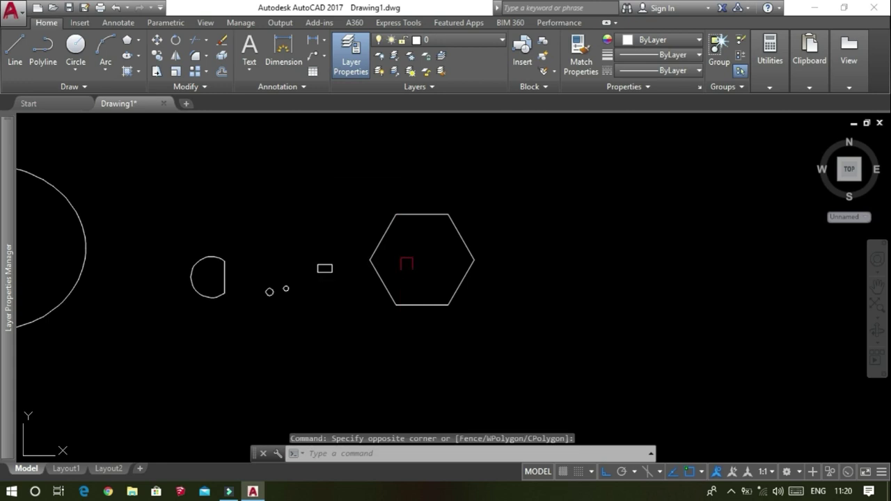
scroll(411, 160, "down", 5)
left_click(454, 127)
left_click(213, 265)
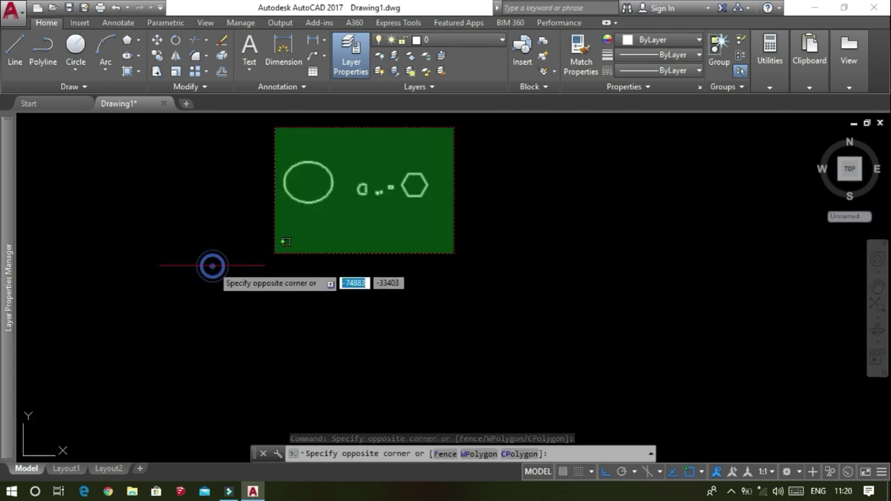
- Delete all the selected shapes, clear the command line, and start typing REC
key("Delete")
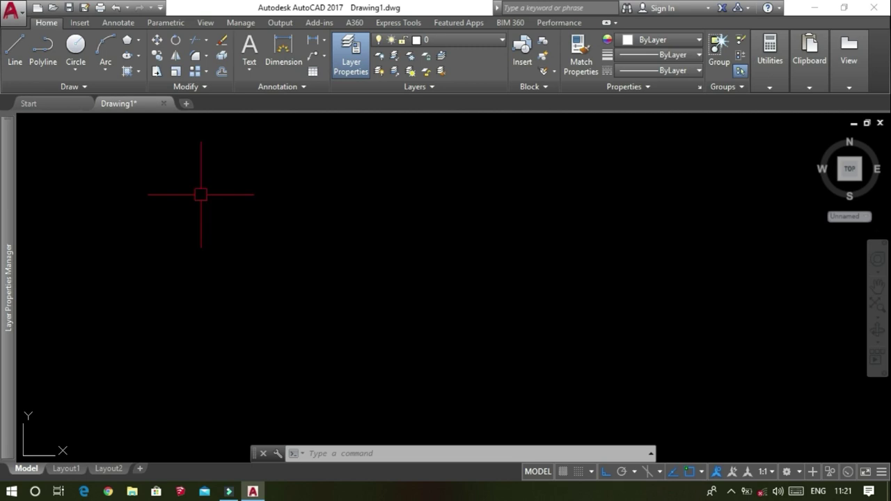
key("Delete")
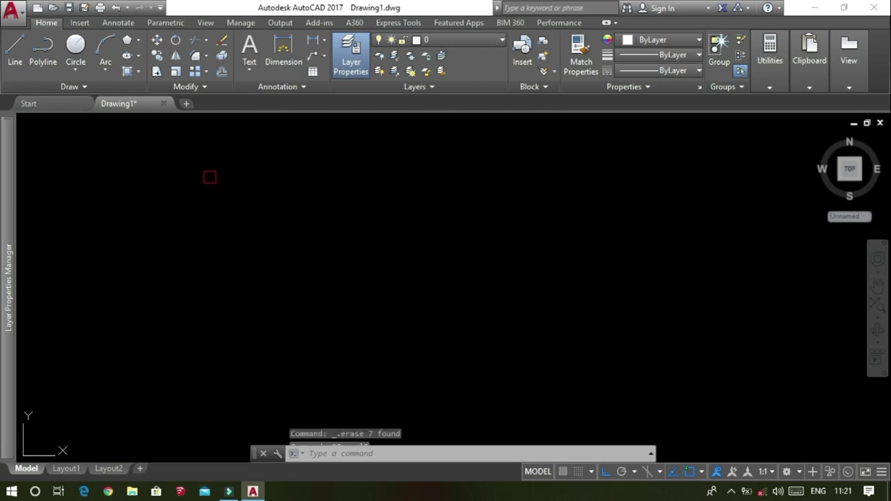
key("Escape")
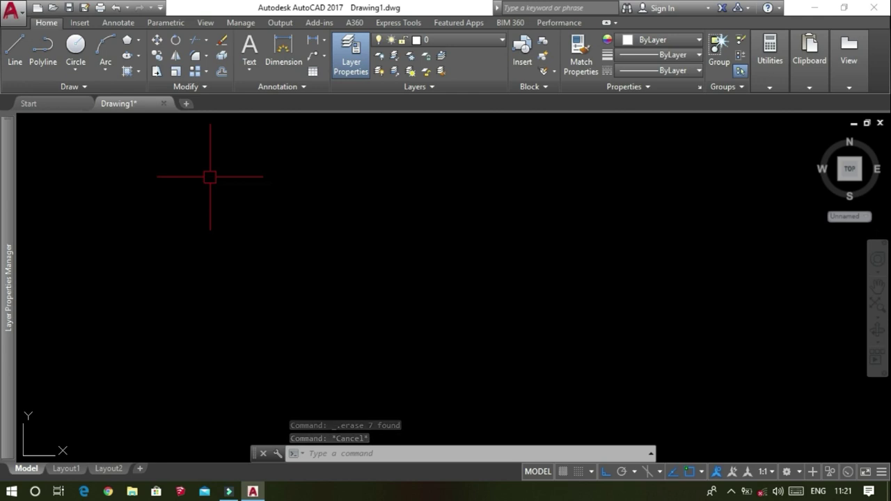
type("R")
type("EC")
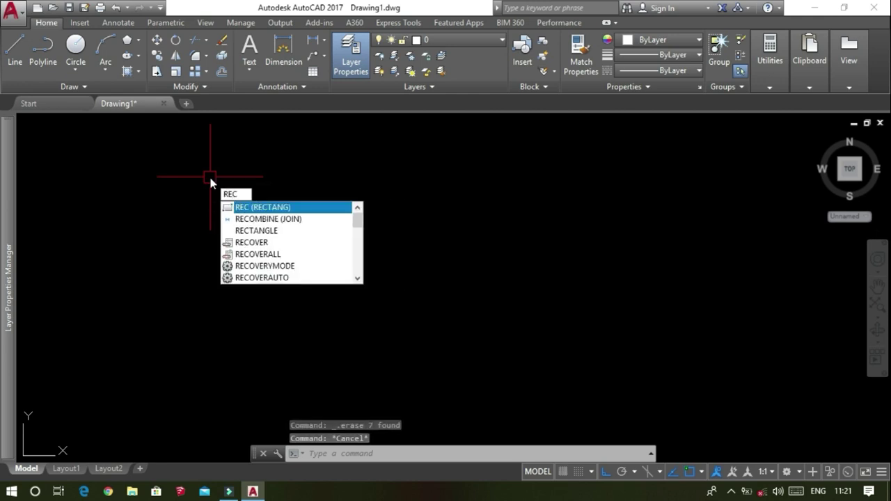
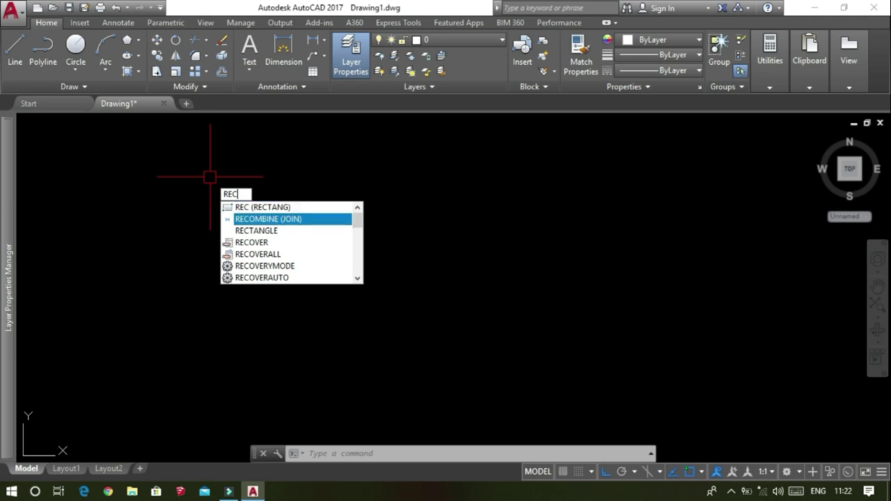
- Draw a 3600 by 4200 rectangle from a picked first corner with REC
key("Escape")
key("Escape")
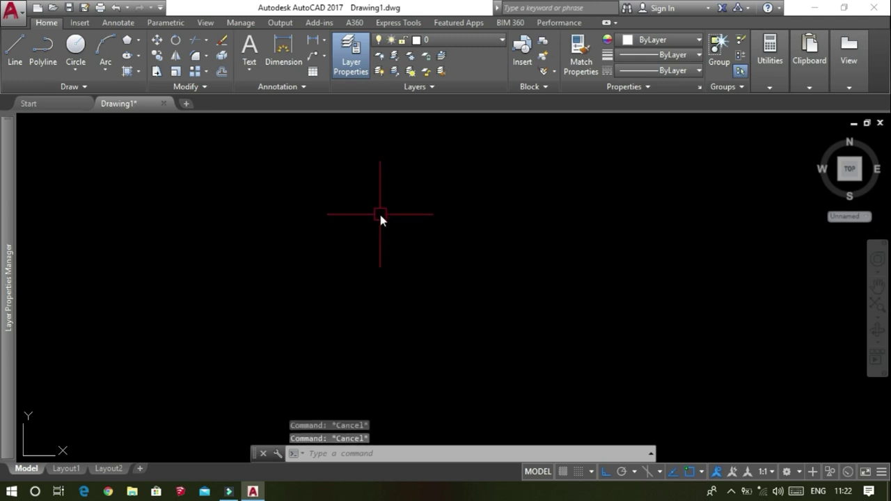
type("REC")
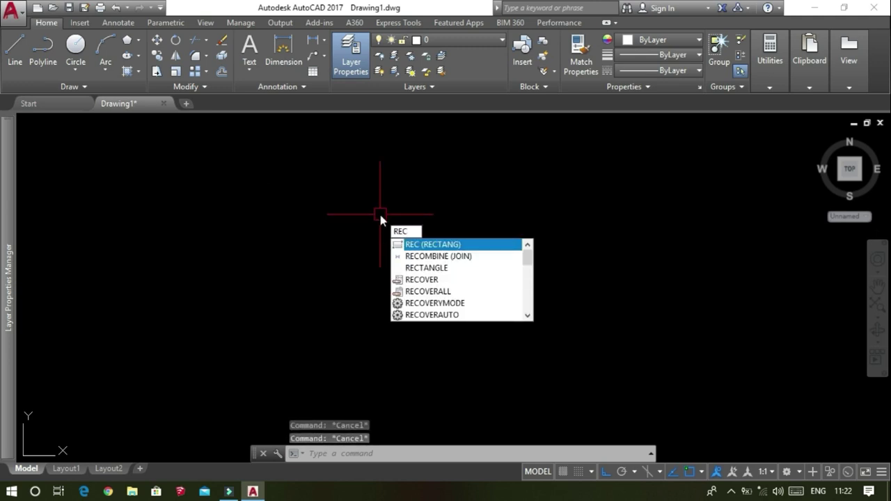
key("Return")
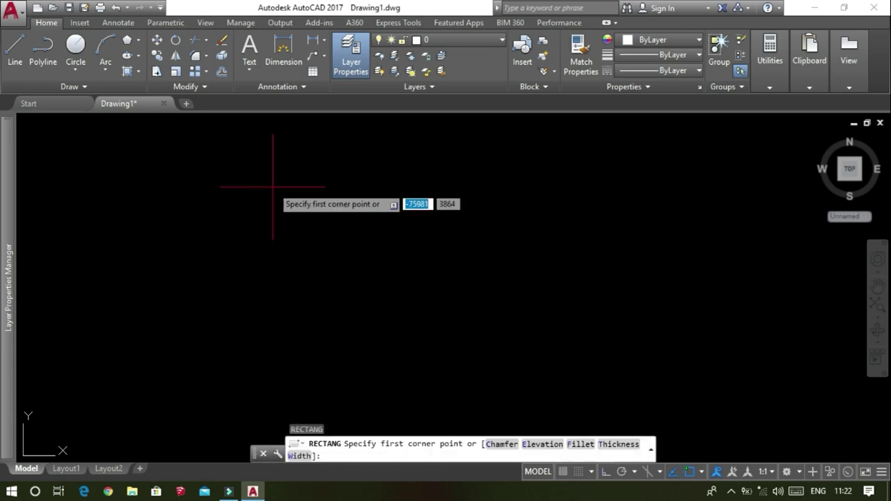
left_click(272, 186)
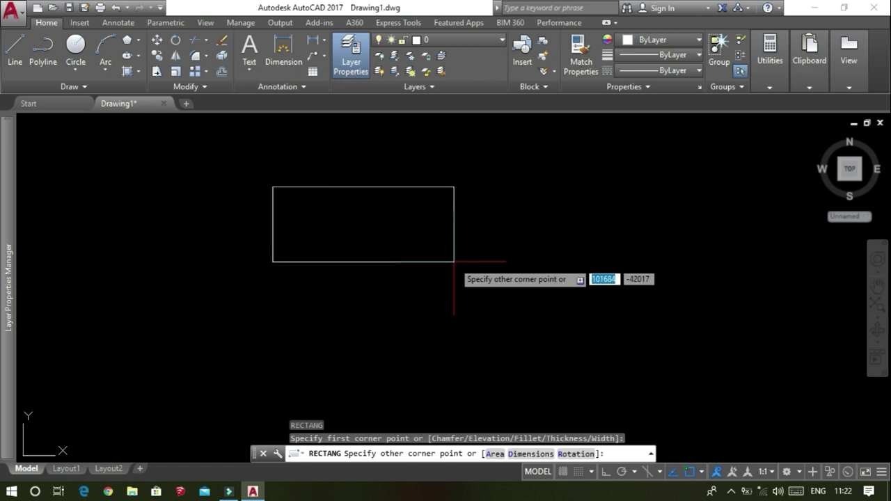
type("3600")
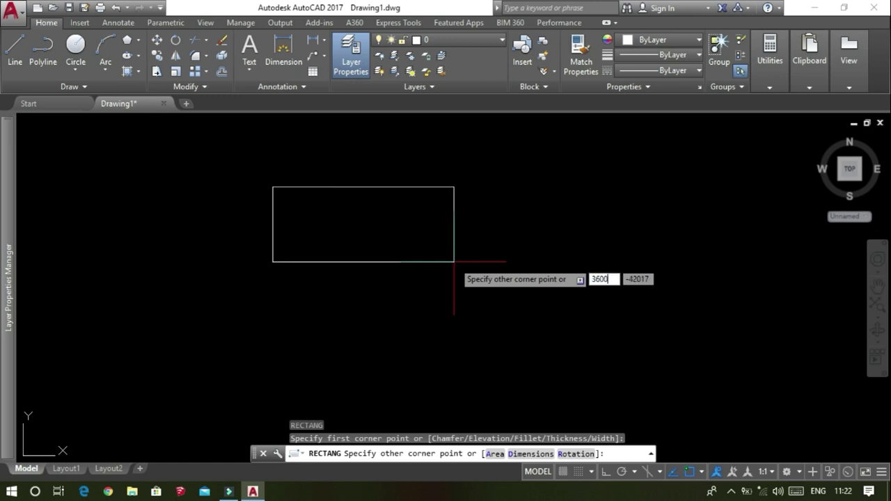
key("Tab")
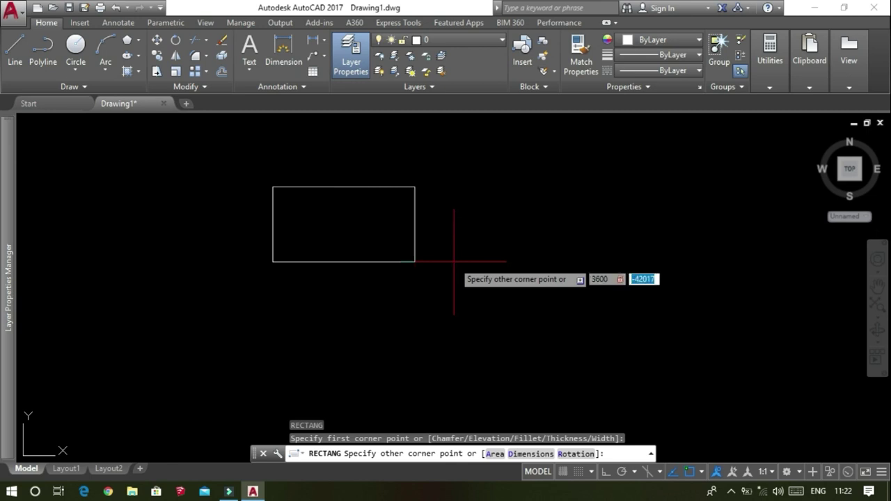
type("4200")
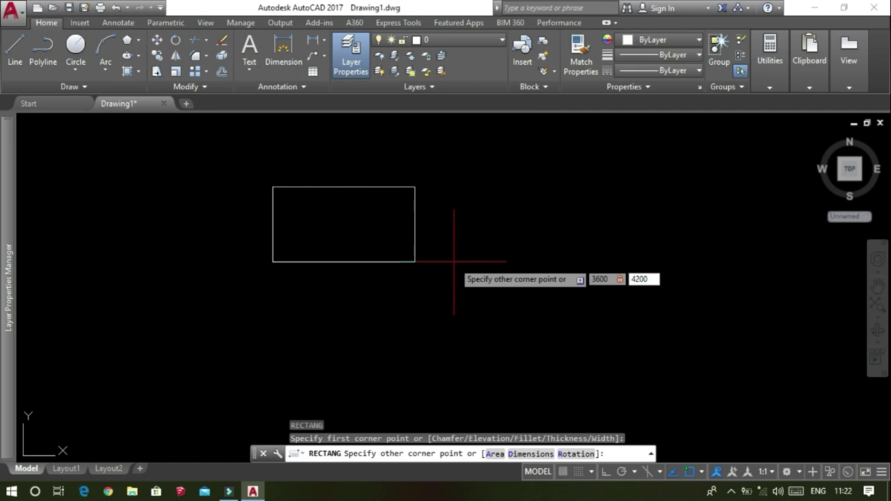
key("Return")
scroll(252, 158, "up", 4)
scroll(253, 159, "up", 2)
scroll(355, 229, "up", 2)
scroll(355, 230, "up", 4)
scroll(312, 239, "down", 2)
scroll(317, 219, "down", 2)
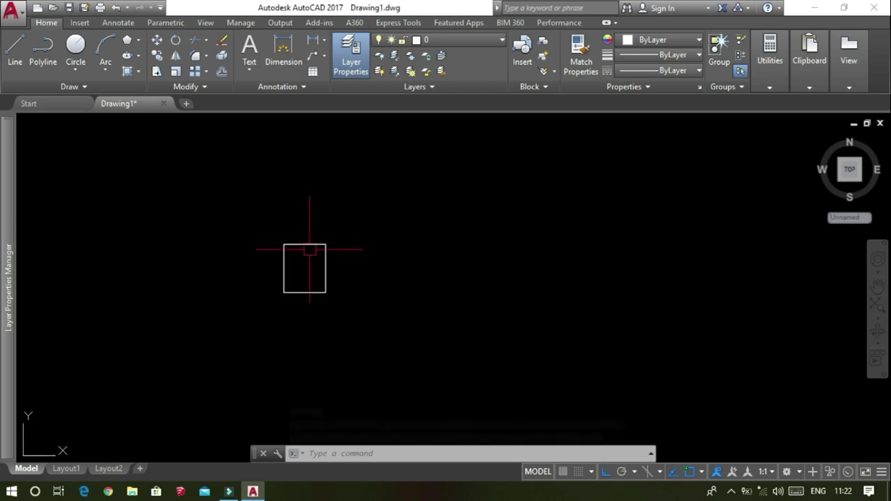
scroll(299, 279, "up", 2)
scroll(302, 232, "up", 2)
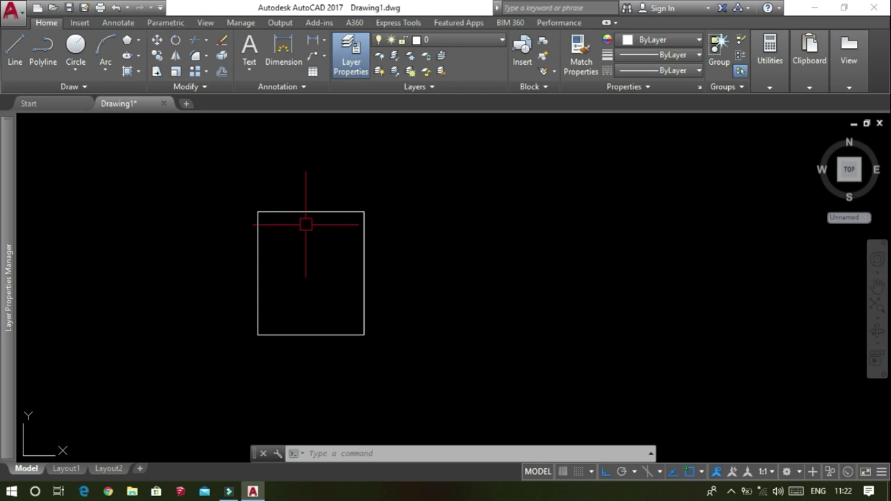
scroll(285, 229, "up", 2)
scroll(284, 229, "down", 1)
scroll(285, 219, "down", 1)
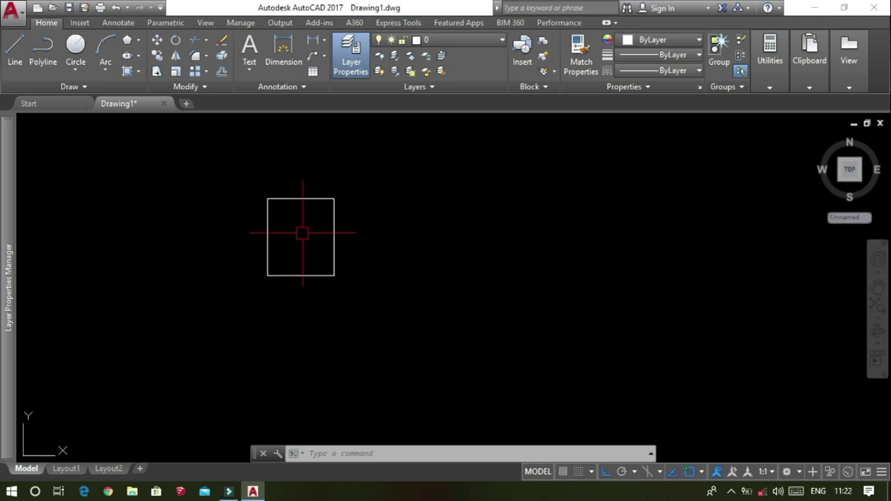
scroll(302, 232, "up", 2)
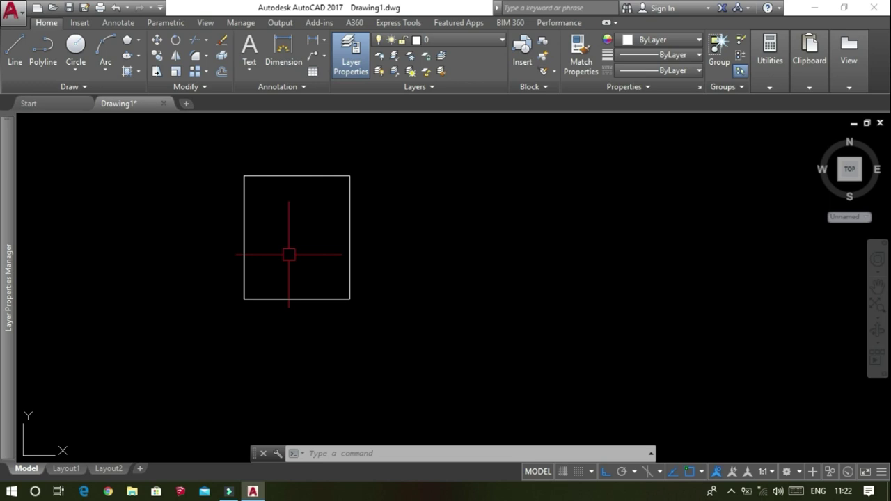
- Offset the outline rectangle 230 inward to form the inner wall face
type("O")
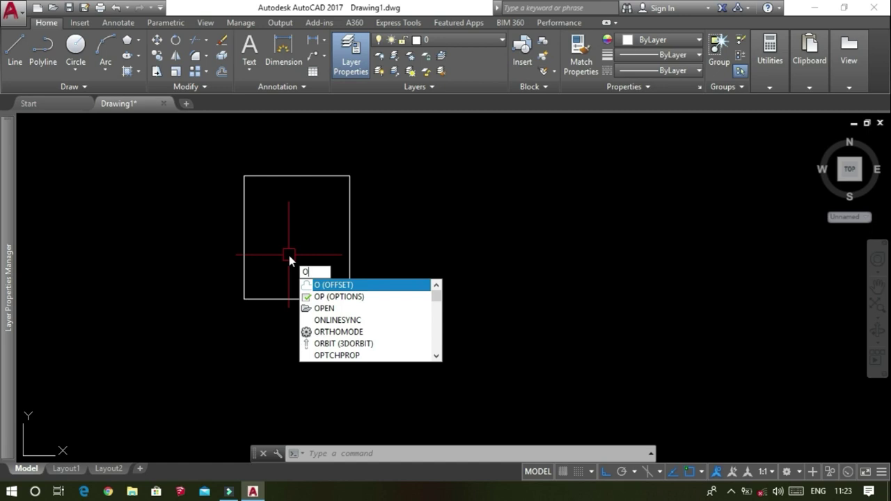
key("Return")
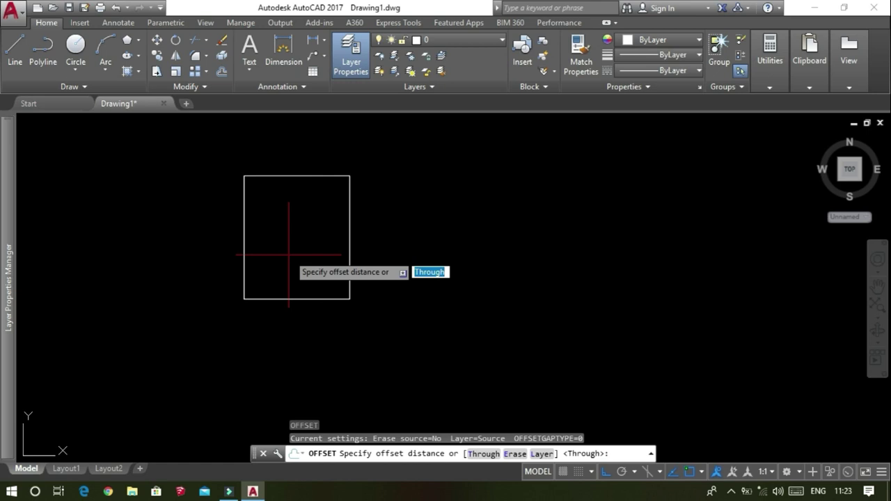
type("230")
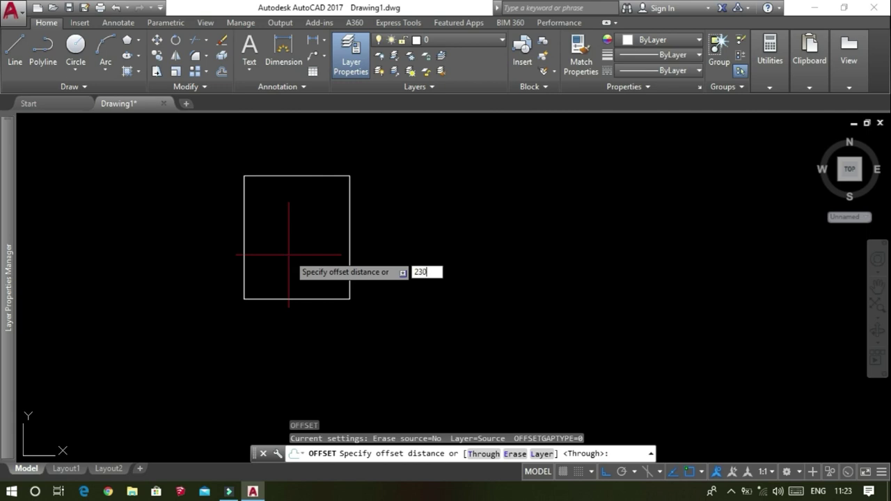
key("Return")
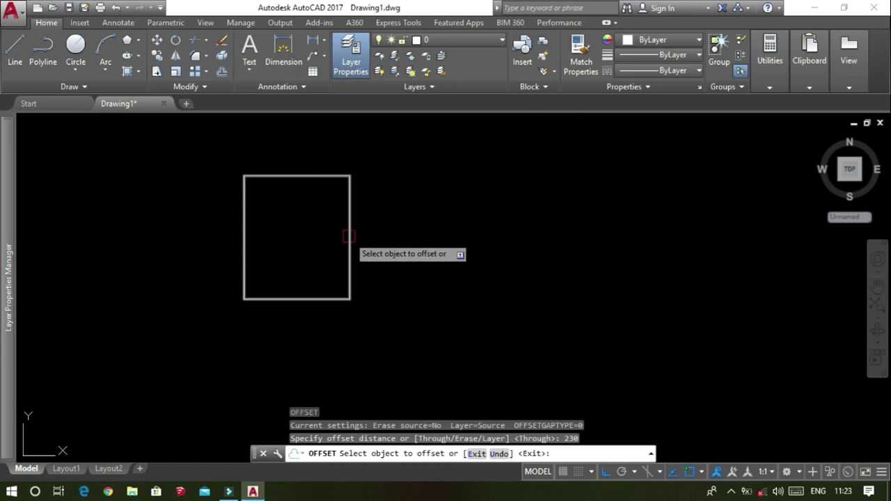
left_click(349, 237)
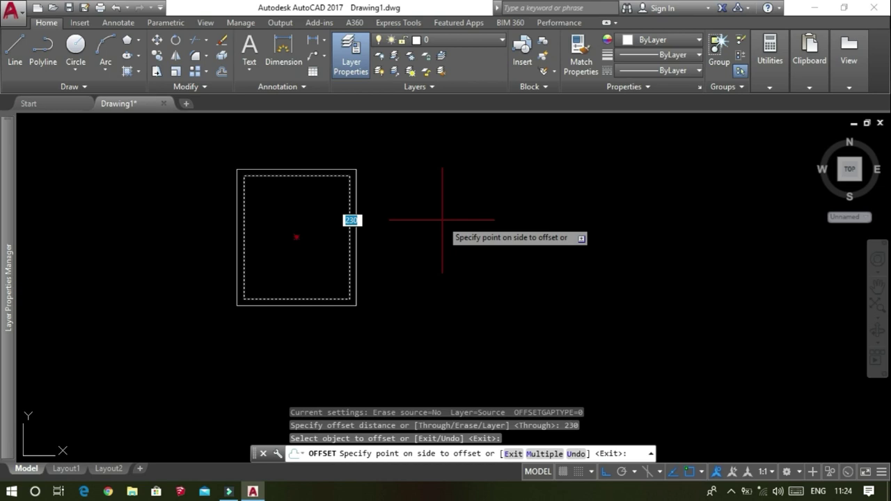
left_click(442, 220)
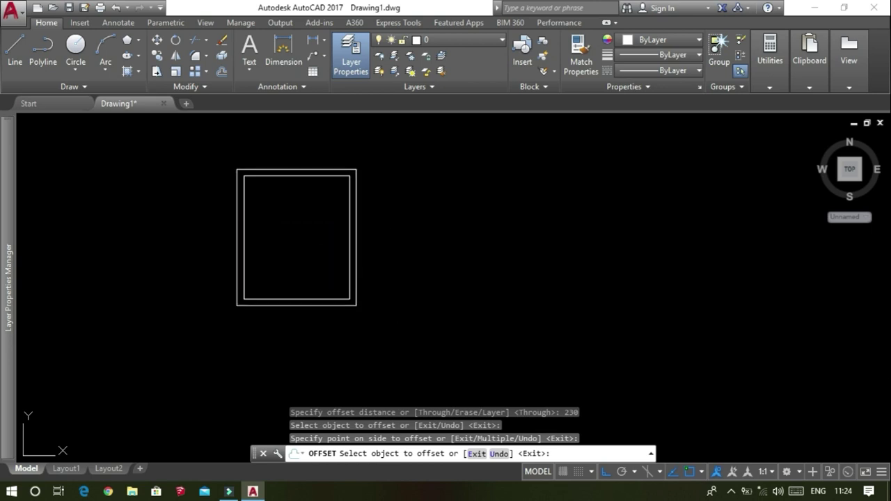
key("Escape")
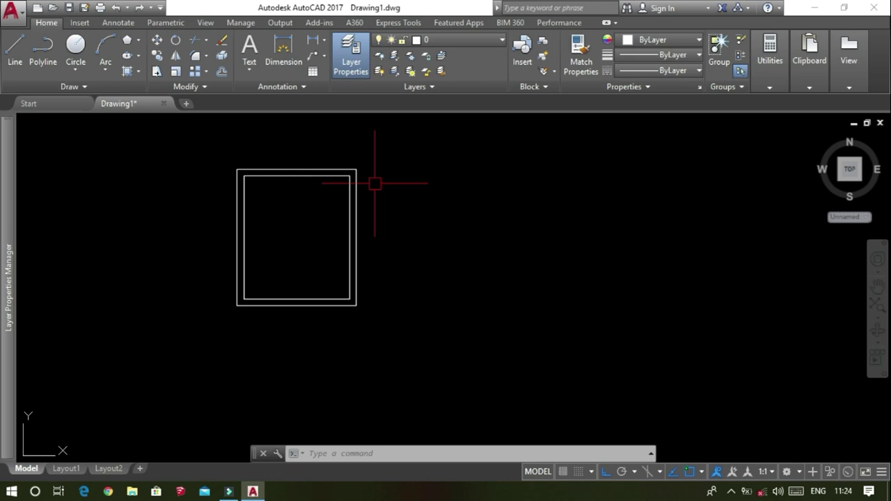
- Explode both wall rectangles into lines, then select the inner left and bottom edges
type("x")
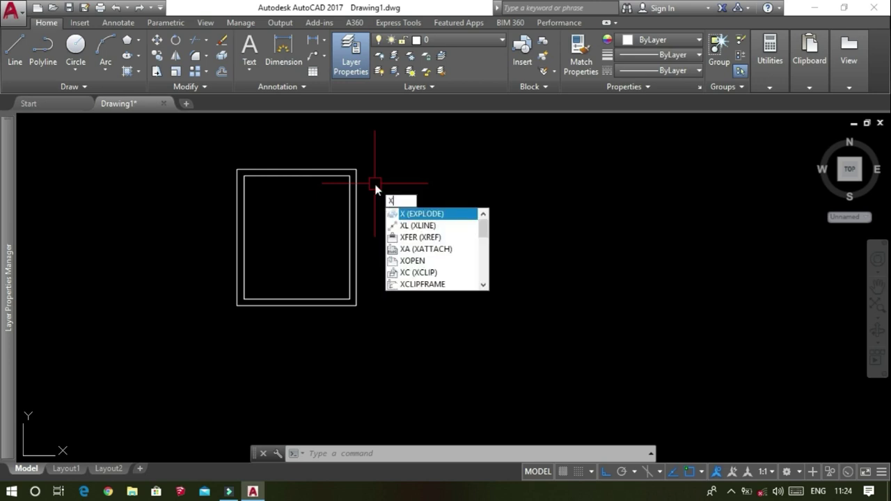
key("Escape")
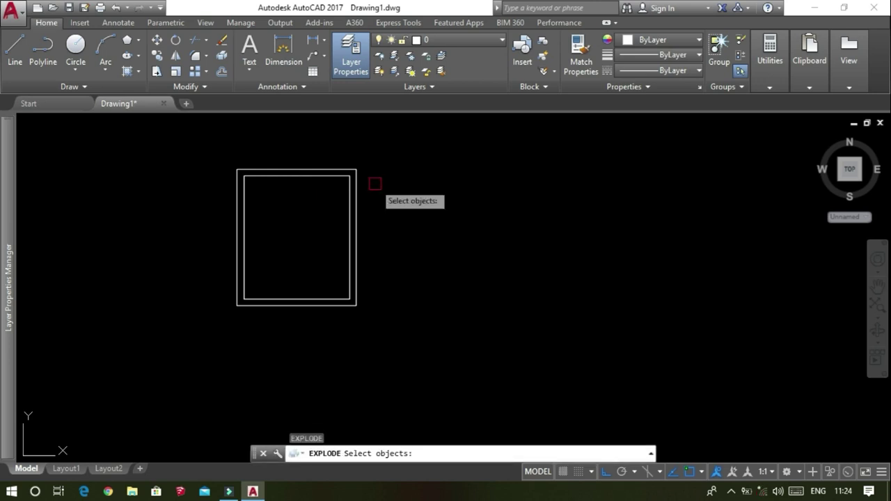
left_click(378, 145)
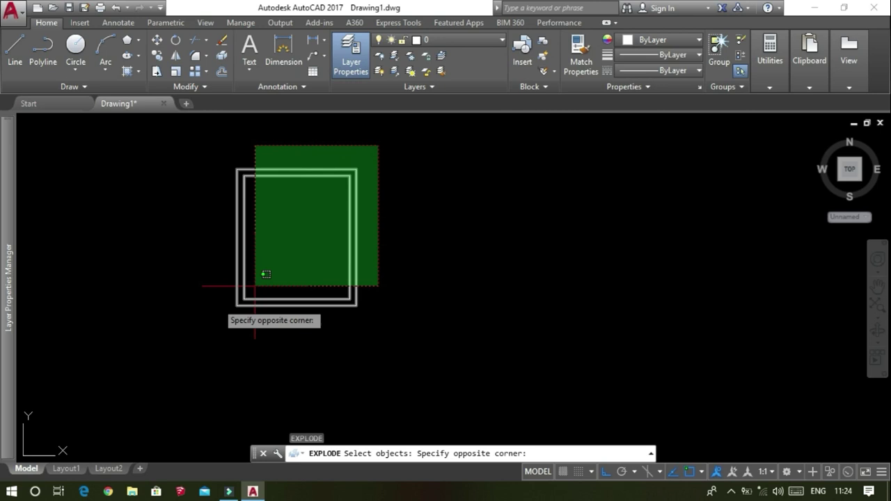
left_click(174, 317)
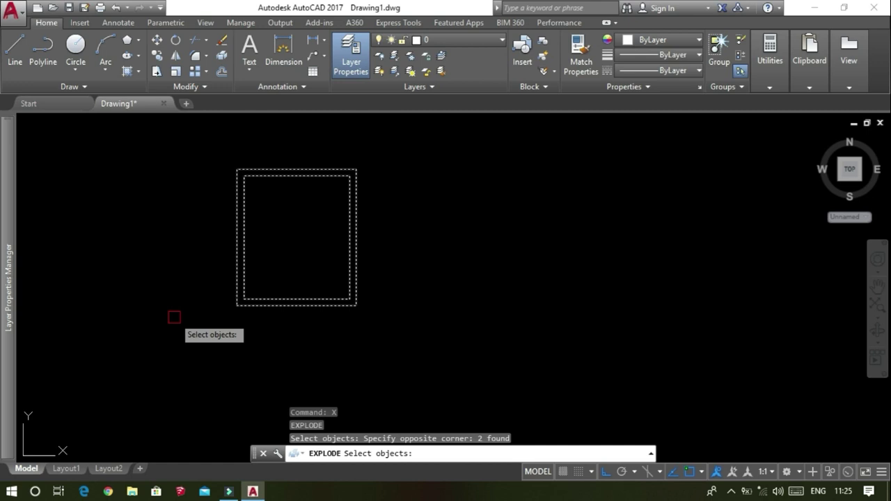
key("Return")
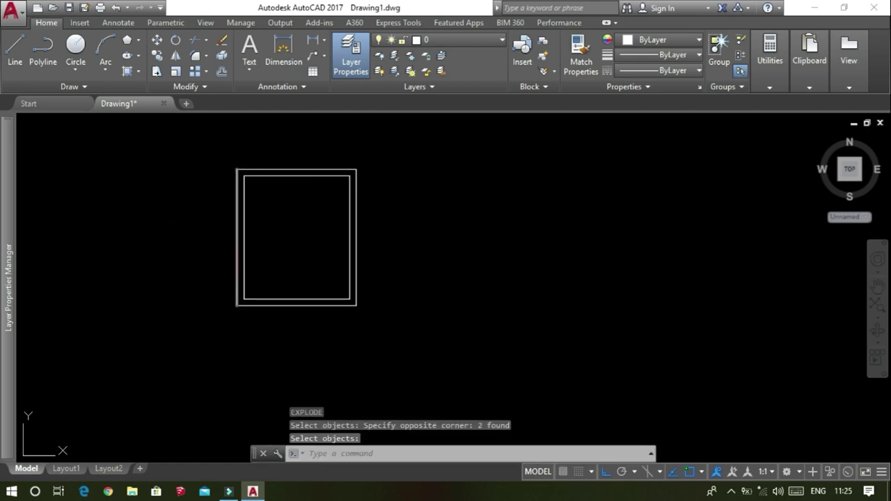
left_click(243, 240)
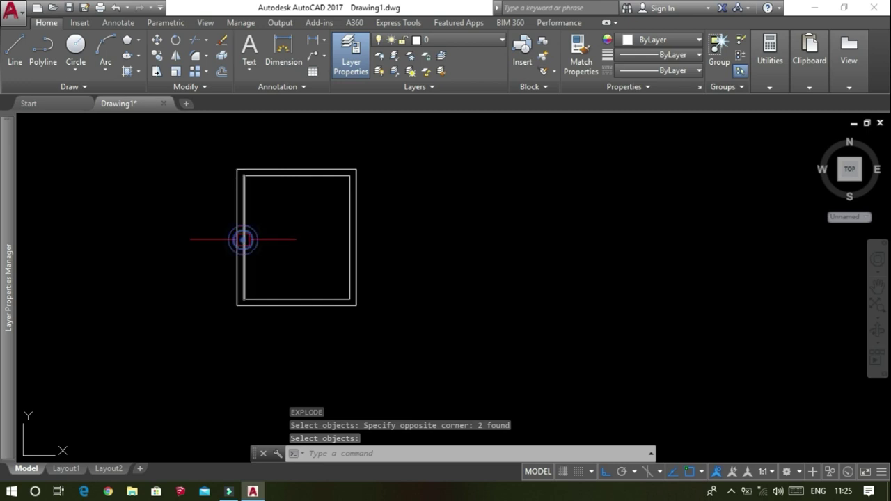
left_click(272, 299)
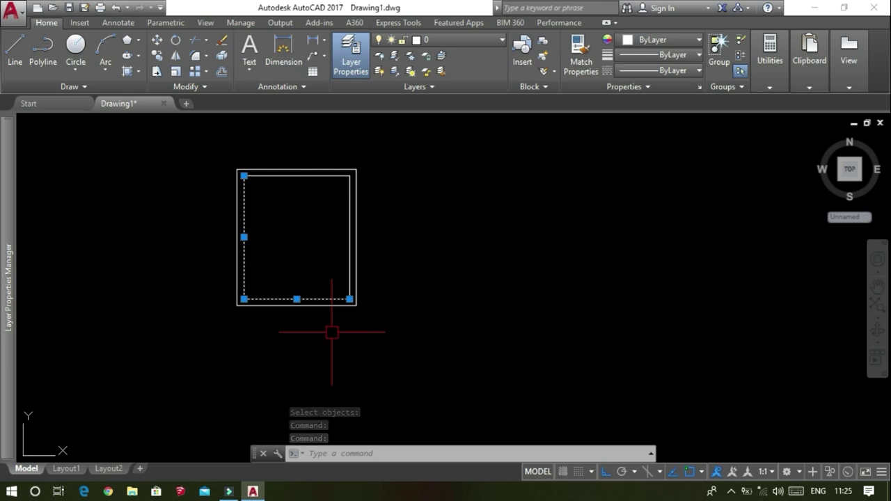
- Offset the inner bottom wall line 900 upward and select the new line
key("Escape")
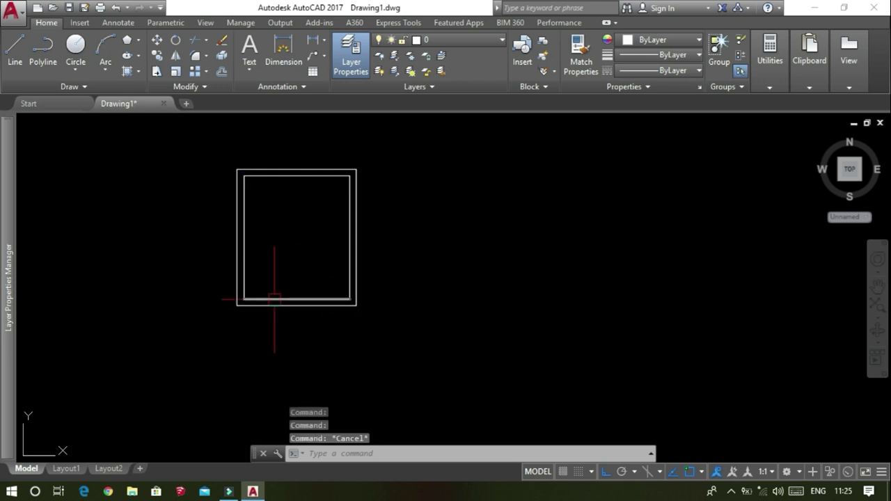
mouse_move(274, 299)
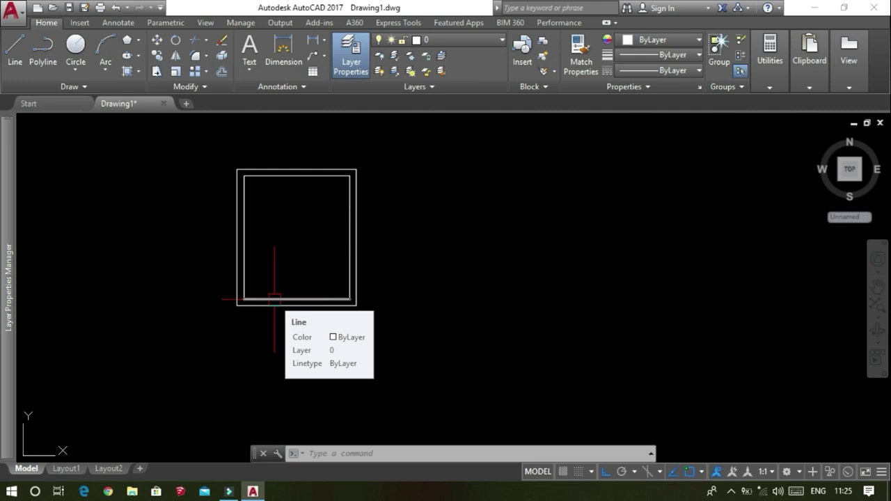
type("O")
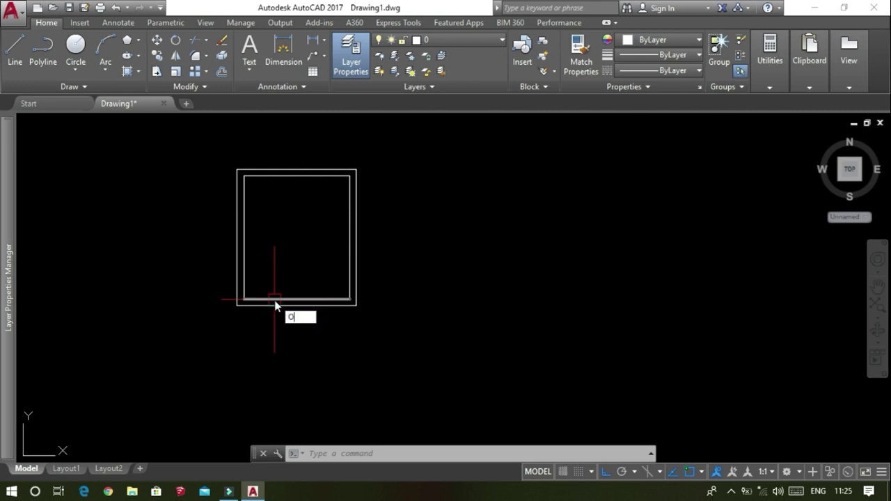
key("Return")
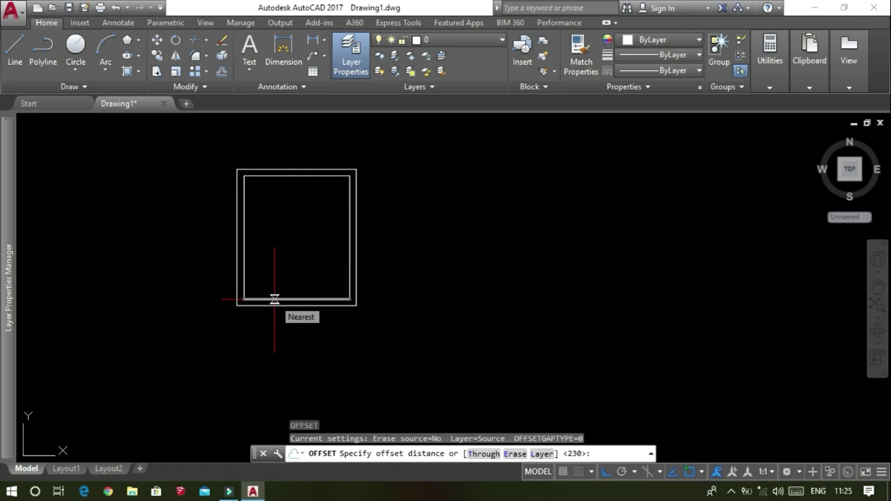
type("900")
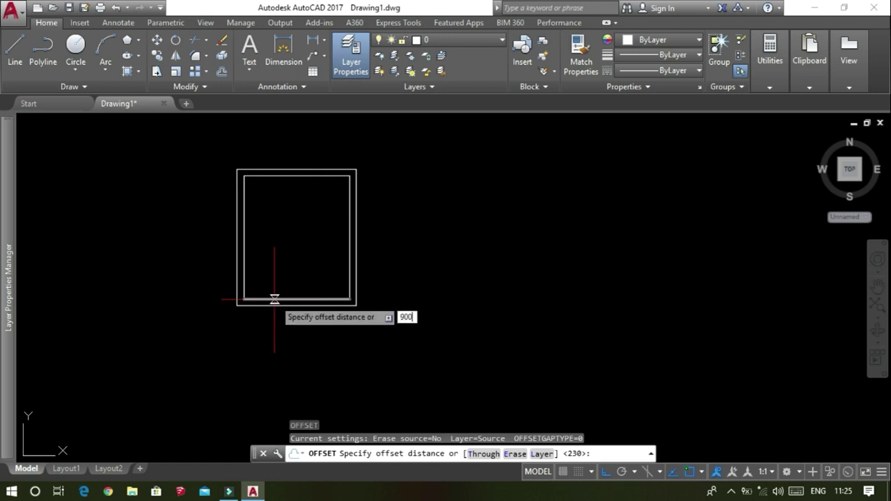
key("Return")
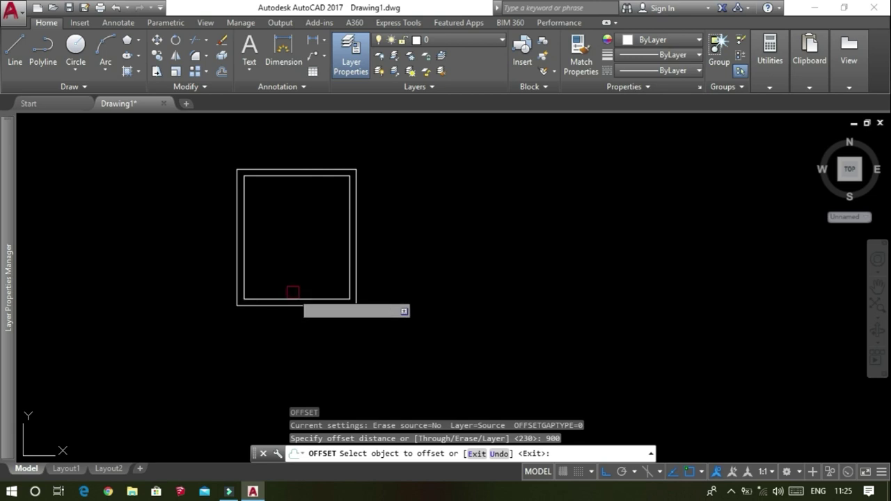
left_click(289, 298)
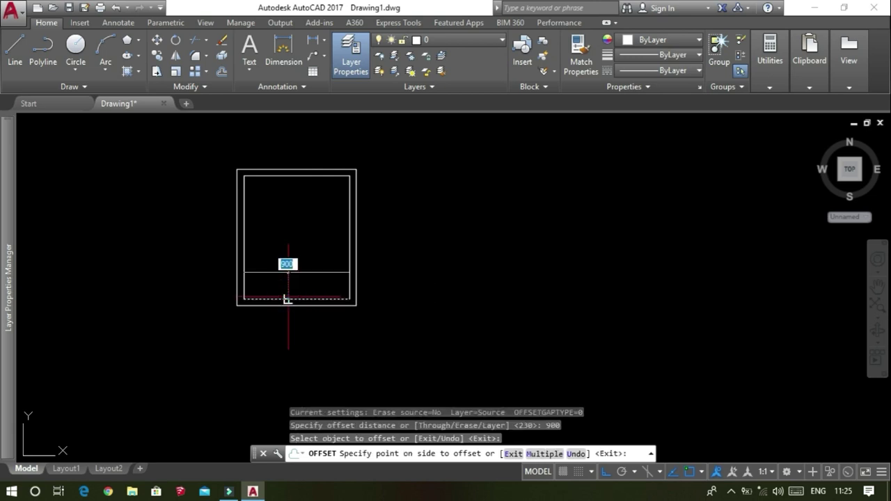
left_click(289, 239)
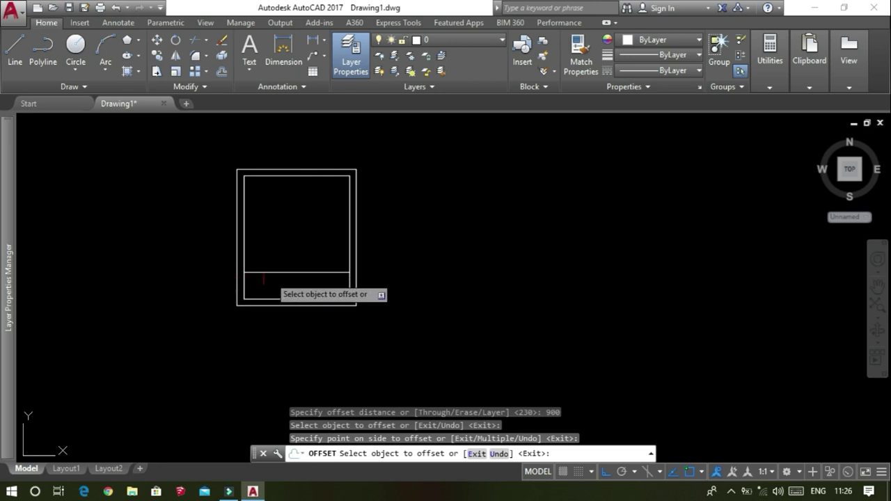
key("Escape")
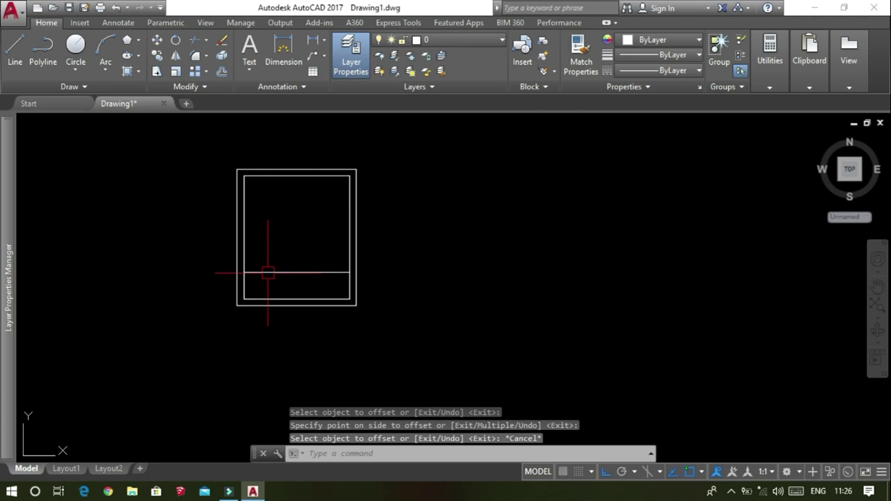
left_click(267, 273)
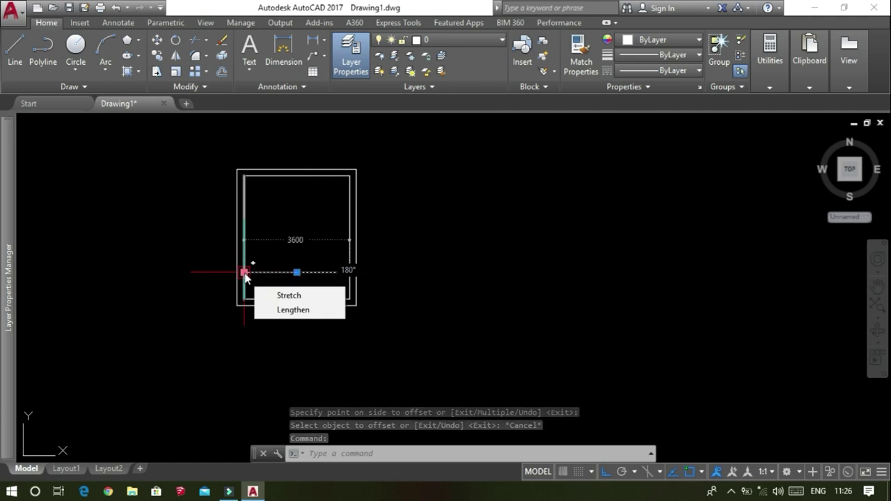
- Stretch the 900 offset line's left end past the outer left wall
left_click(243, 272)
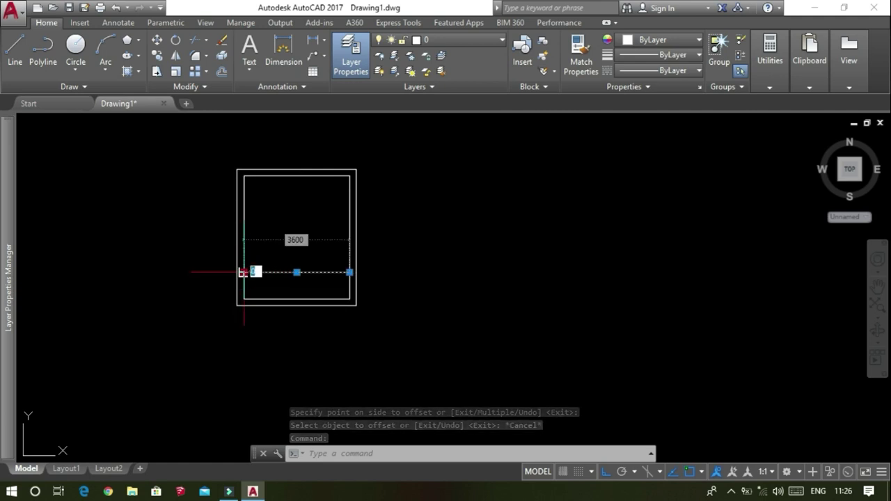
left_click(244, 272)
left_click(183, 272)
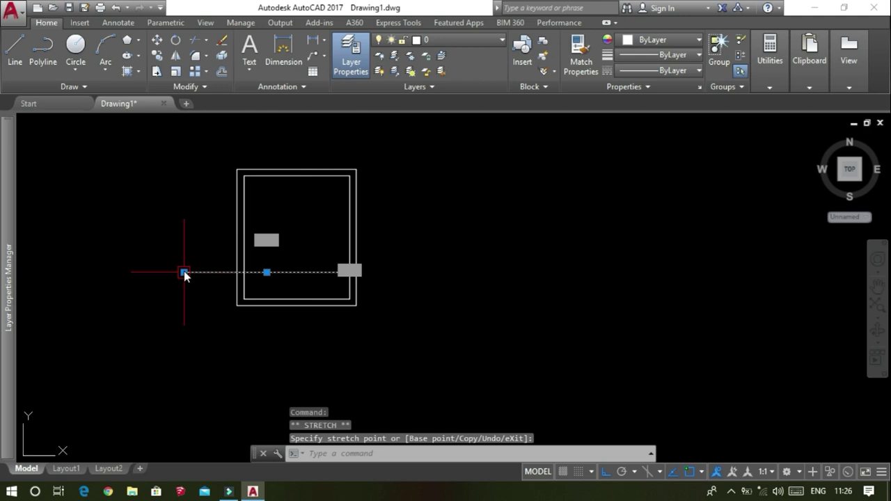
key("Escape")
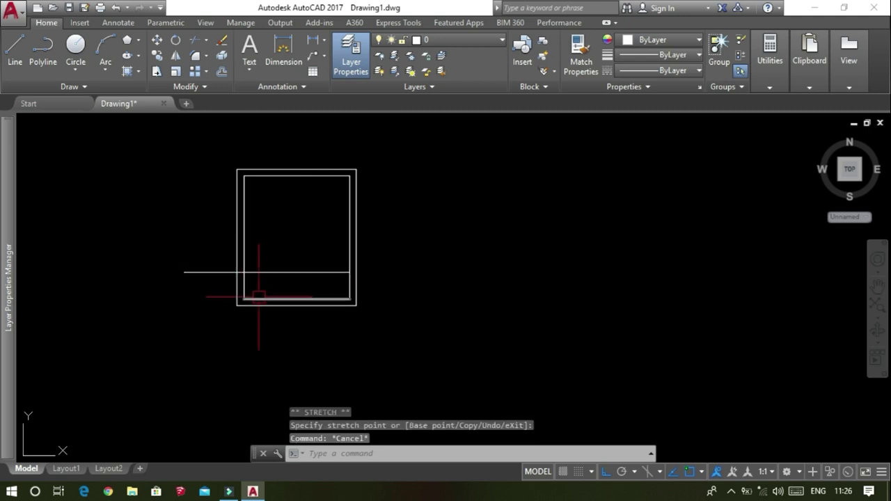
- Stretch the inner bottom wall line's left end past the outer left wall
left_click(255, 298)
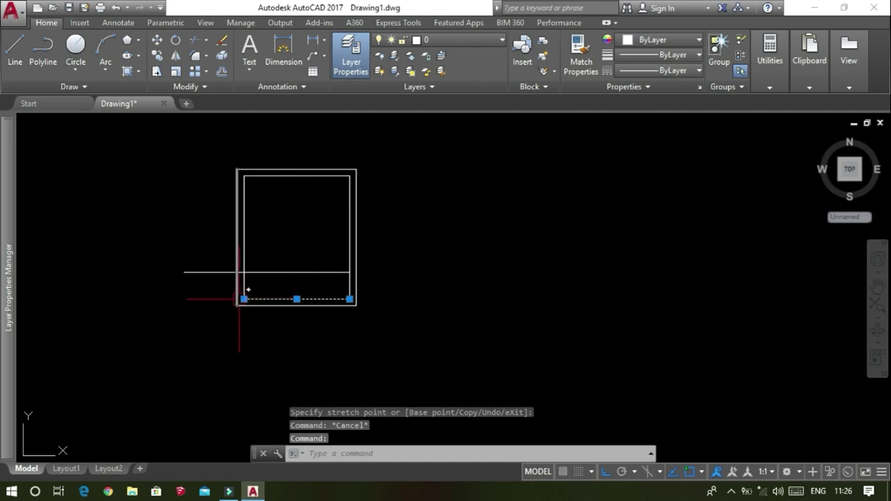
left_click(243, 299)
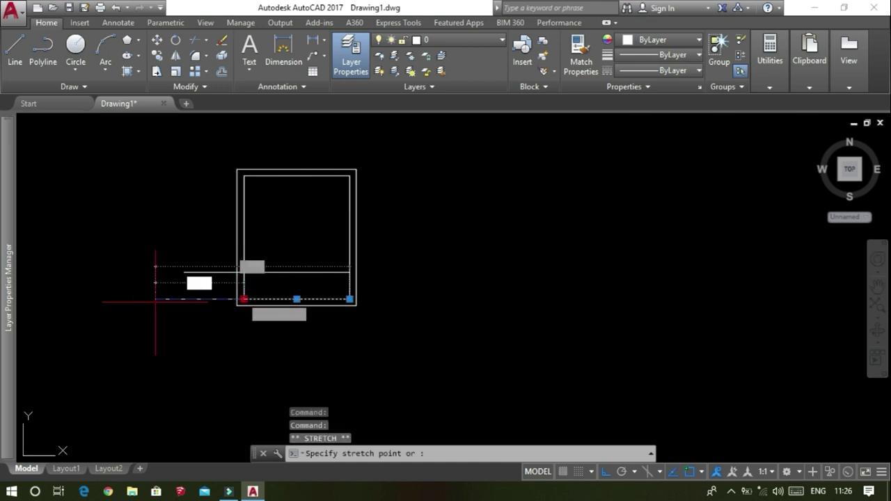
key("Escape")
left_click(244, 300)
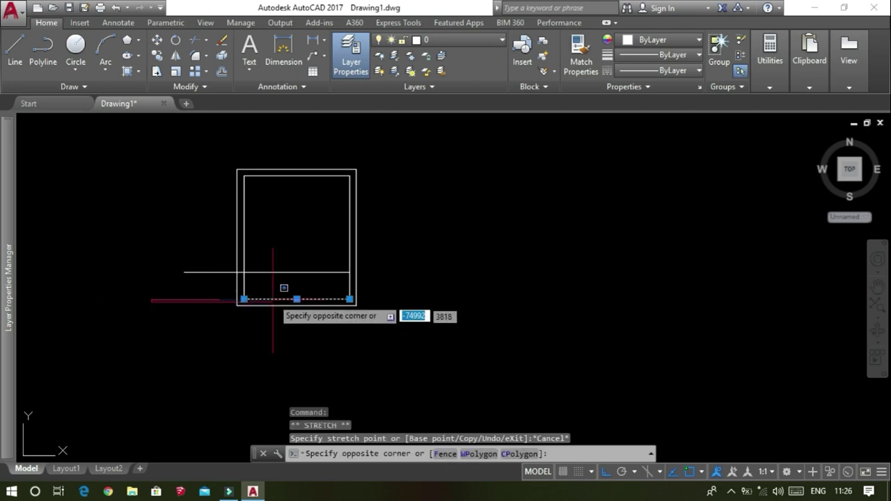
key("Escape")
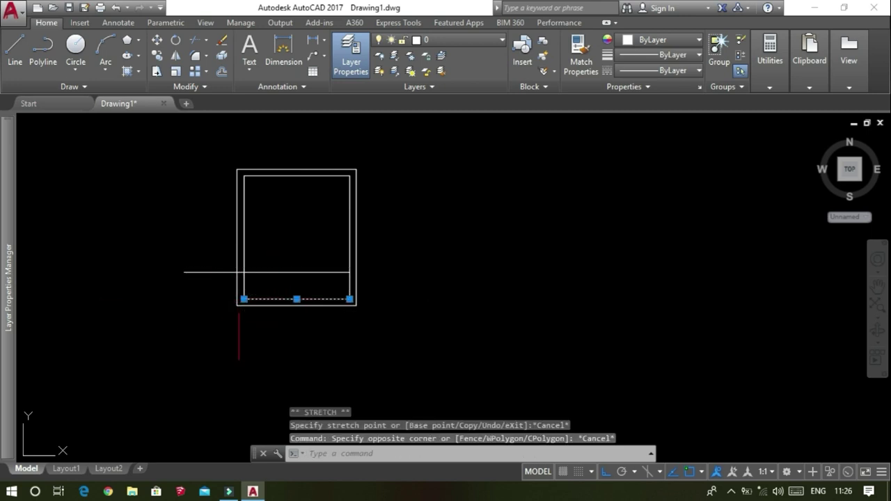
left_click(244, 299)
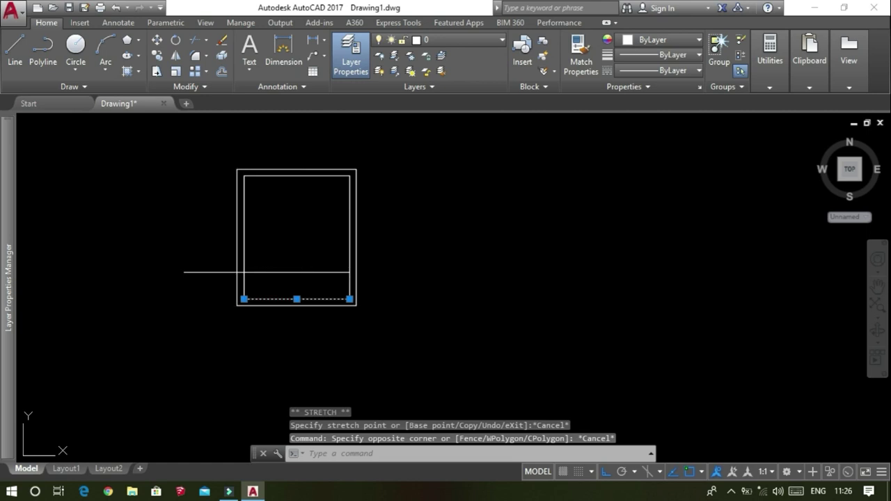
left_click(169, 299)
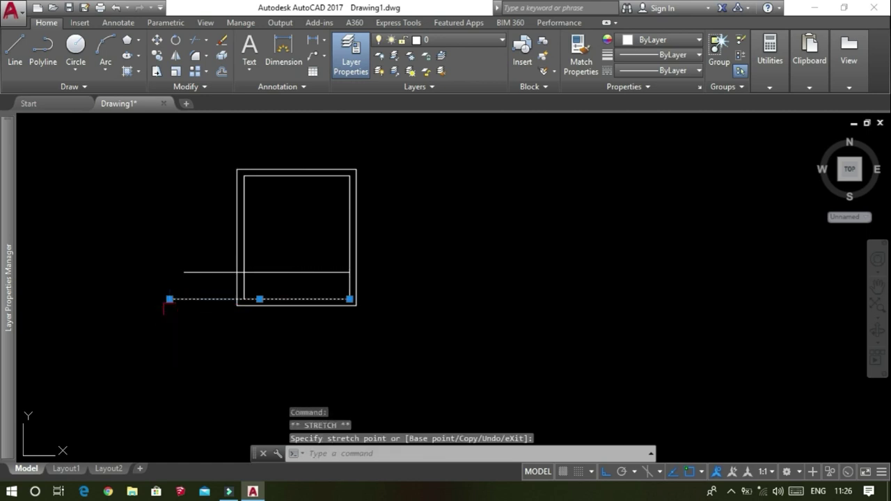
key("Escape")
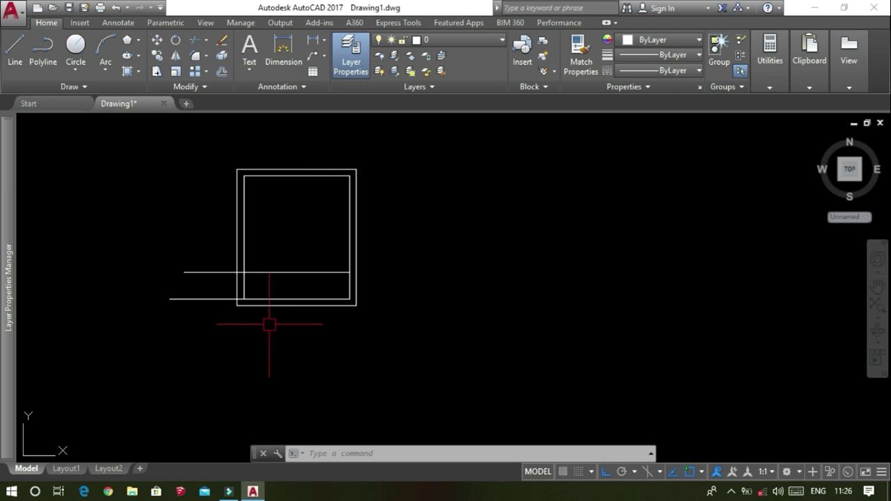
type("T")
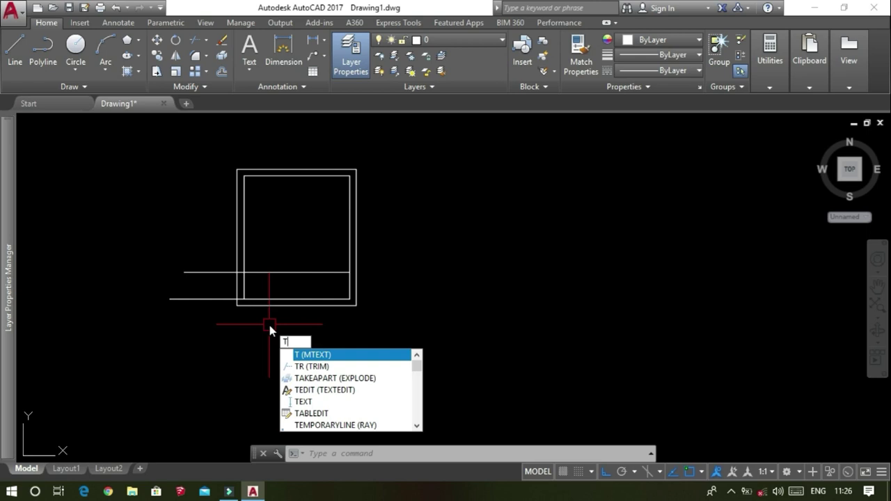
type("R")
- Trim the left wall between the two helper lines, then undo that trim
key("Escape")
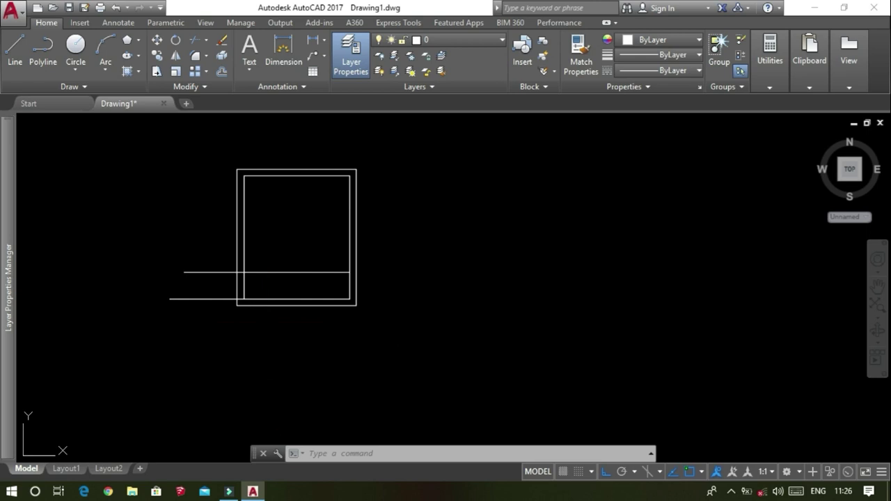
left_click(289, 271)
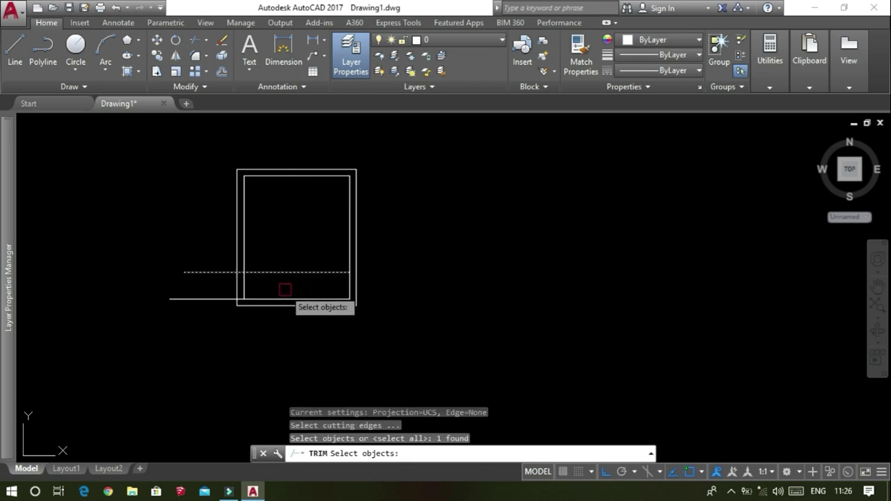
left_click(283, 295)
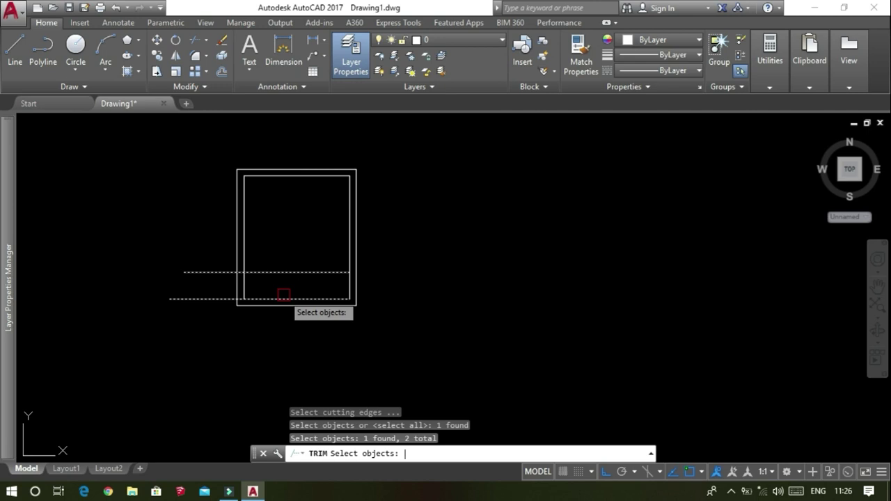
key("Return")
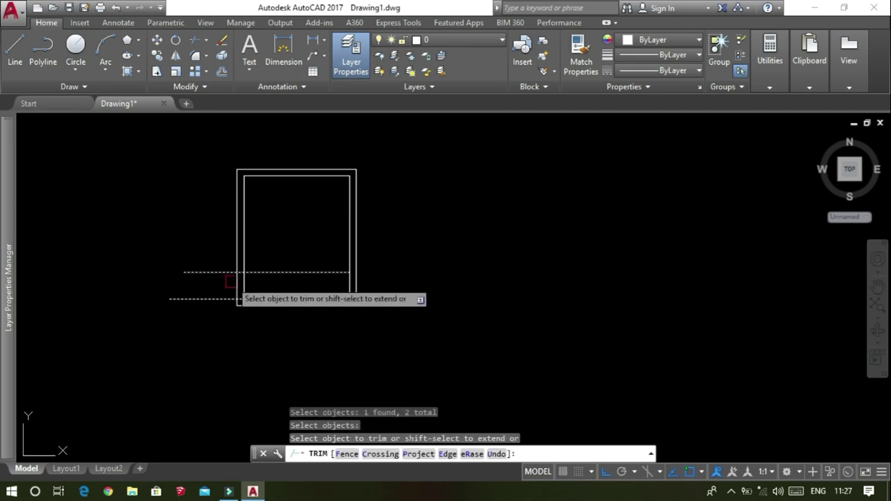
left_click(237, 282)
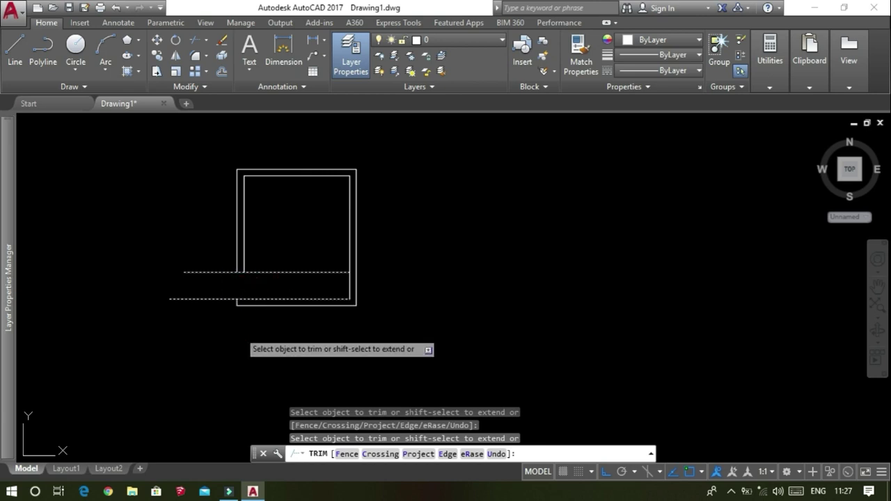
key("Escape")
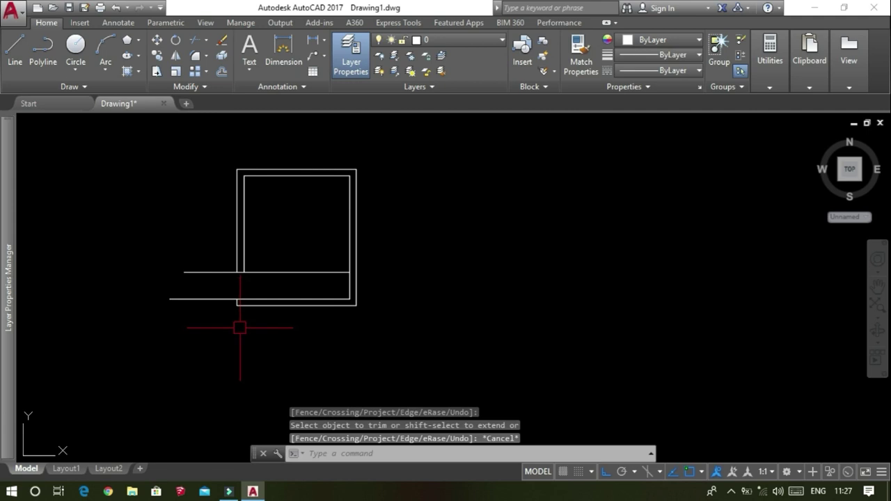
key("ctrl+z")
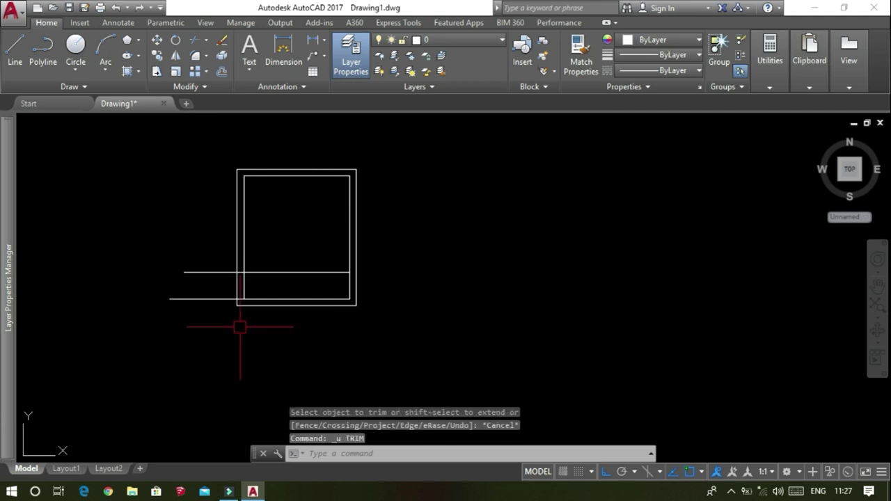
key("Escape")
- Re-trim using all edges to open the 900 door gap and remove line overhangs
type("T")
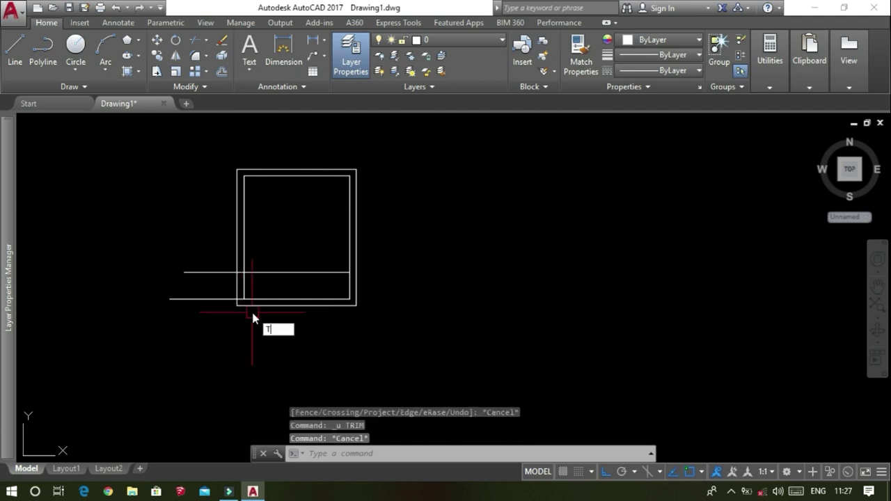
type("R")
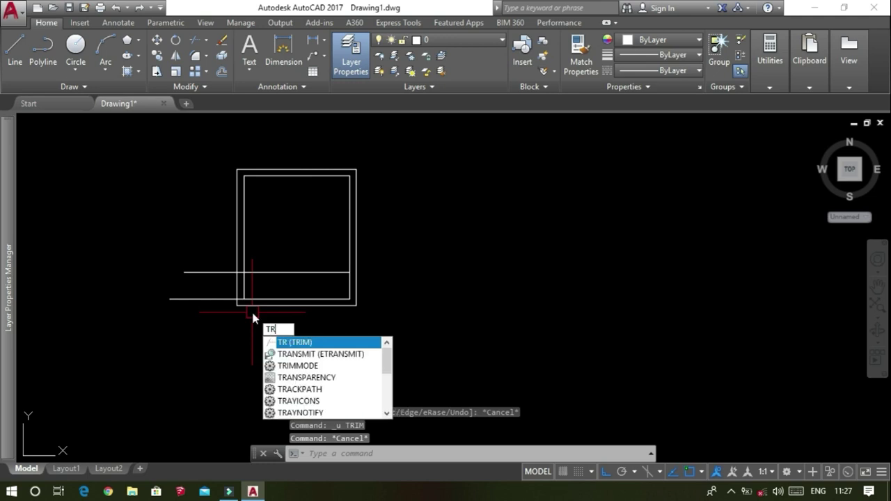
key("Return")
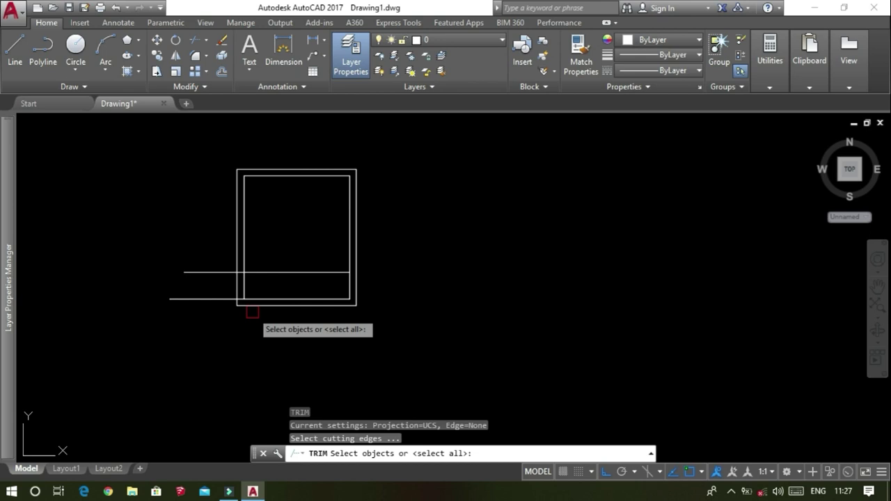
key("Return")
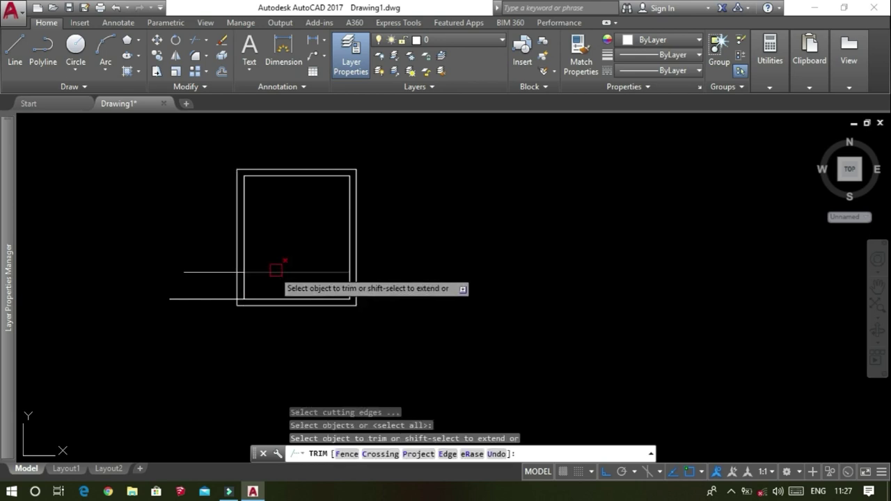
left_click(245, 286)
left_click(236, 282)
left_click(239, 271)
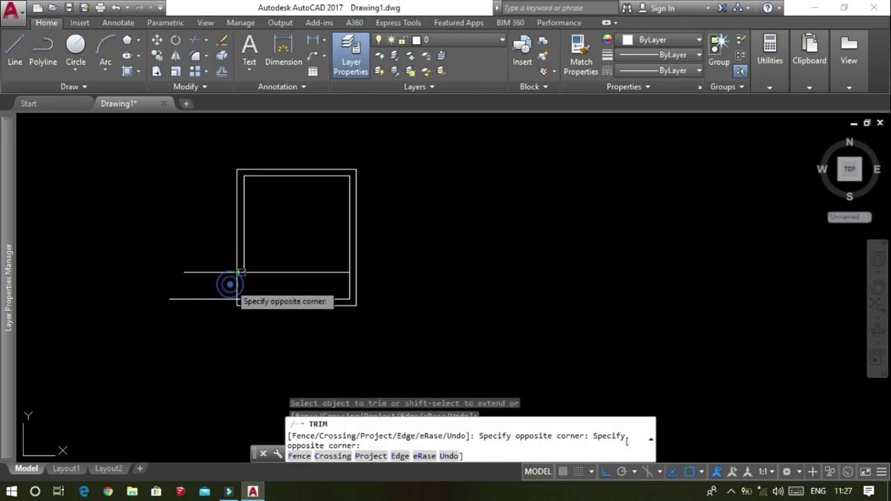
left_click(247, 295)
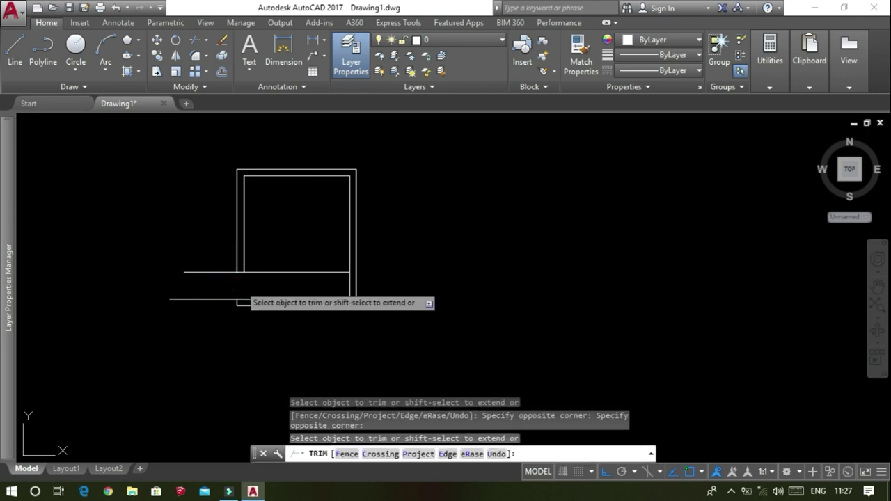
left_click(189, 270)
left_click(311, 275)
left_click(205, 300)
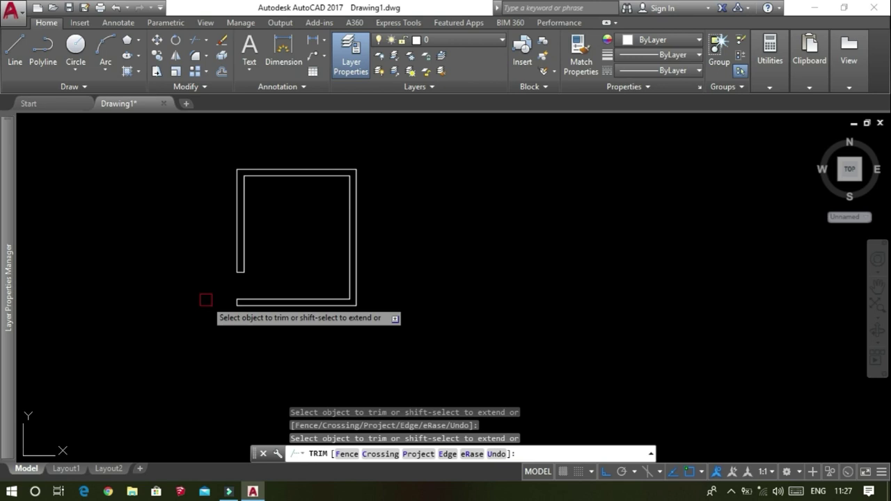
key("Escape")
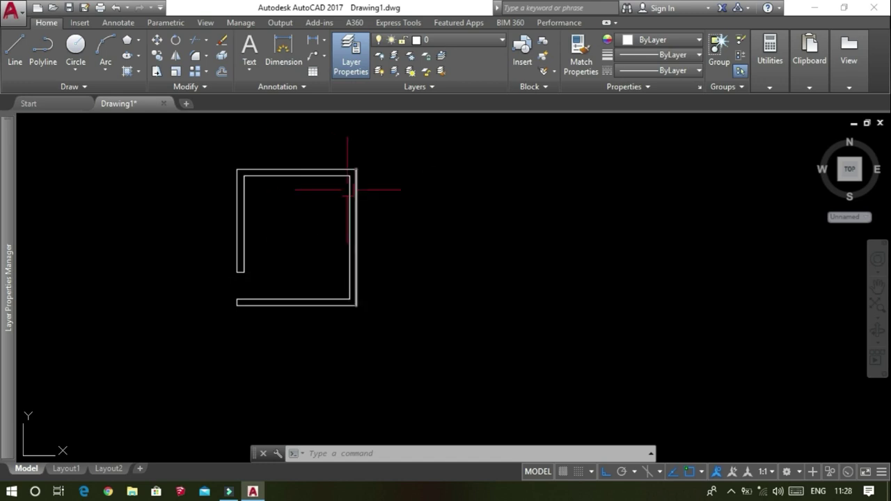
left_click(338, 177)
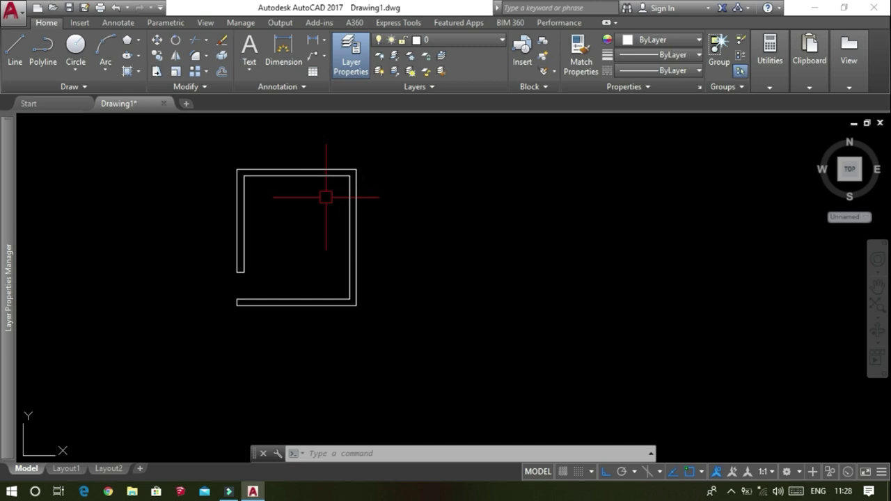
type("F")
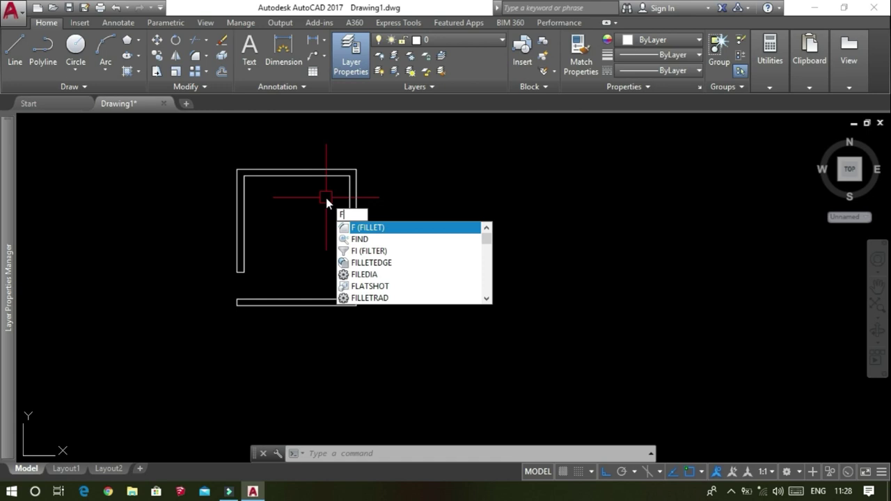
key("Return")
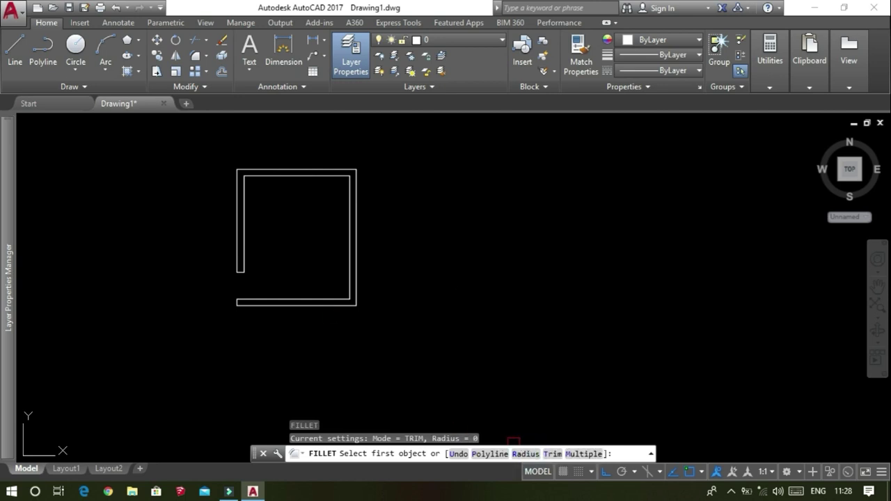
left_click(525, 454)
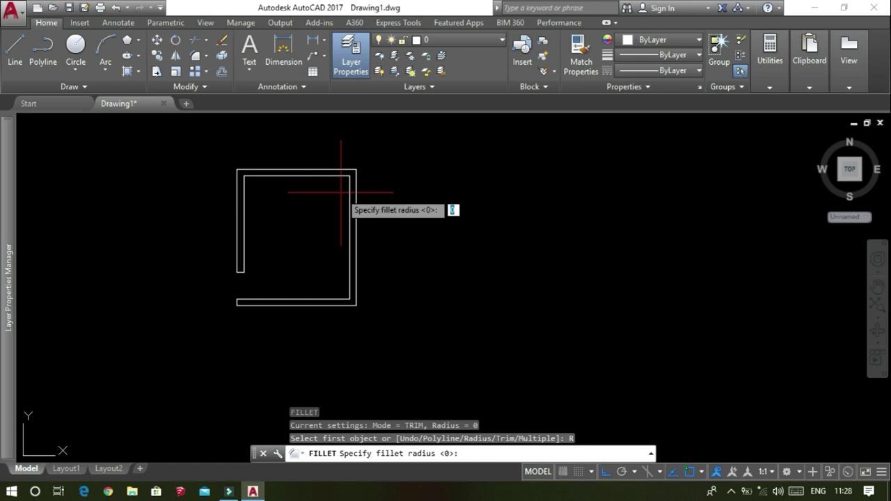
type("500")
key("Return")
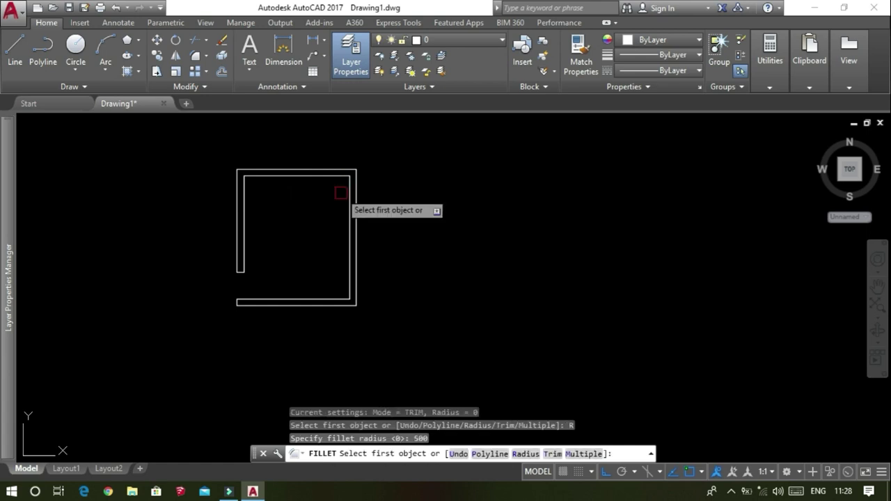
left_click(335, 178)
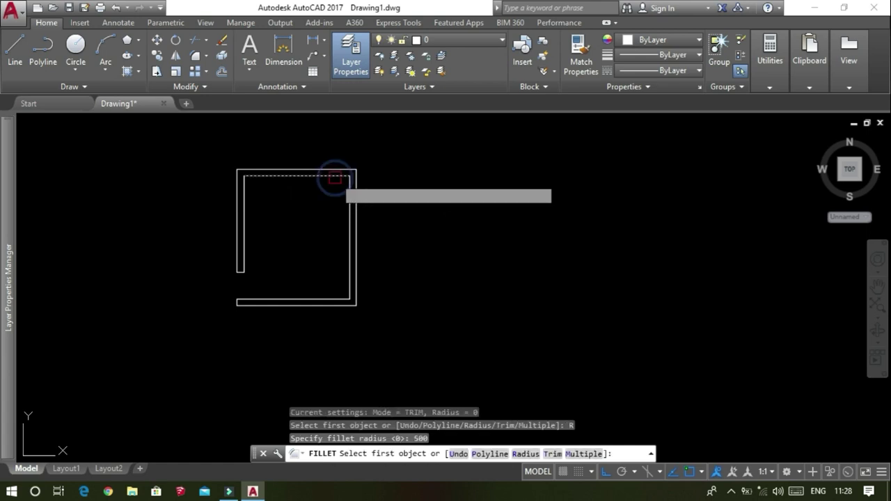
left_click(344, 204)
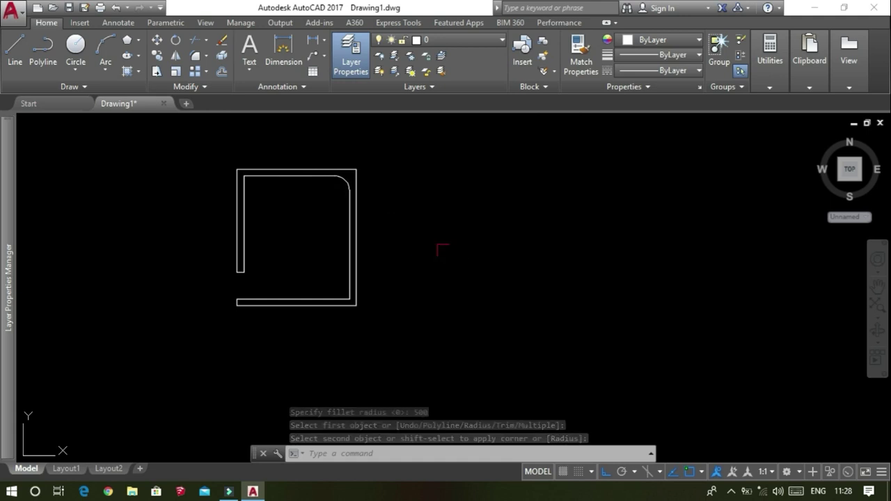
key("ctrl+z")
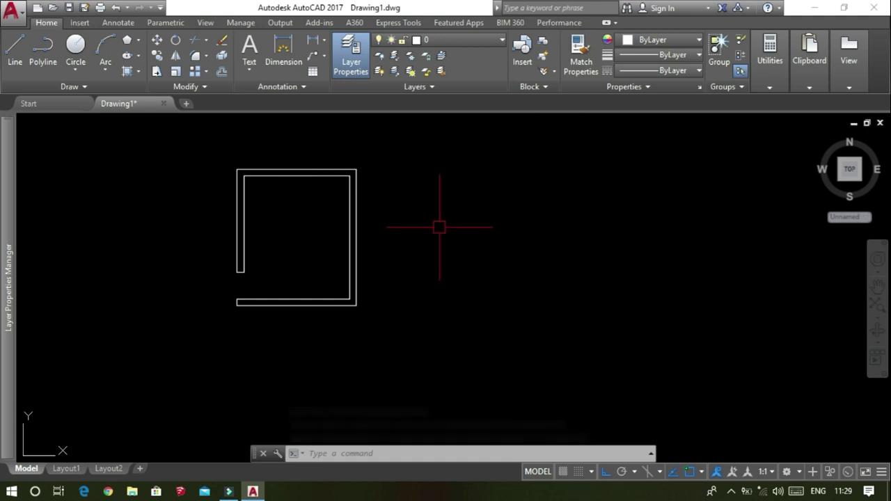
key("Escape")
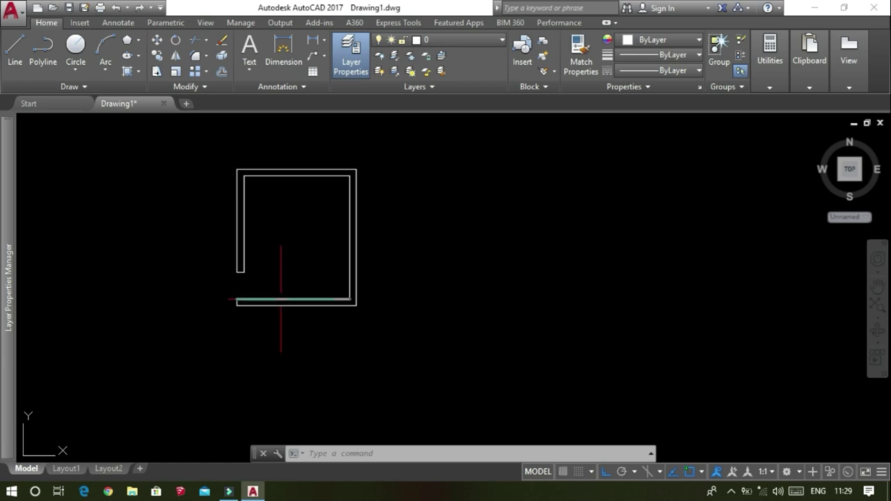
- Draw a short vertical line downward from the bottom wall's midpoint
scroll(277, 311, "up", 2)
scroll(284, 288, "down", 2)
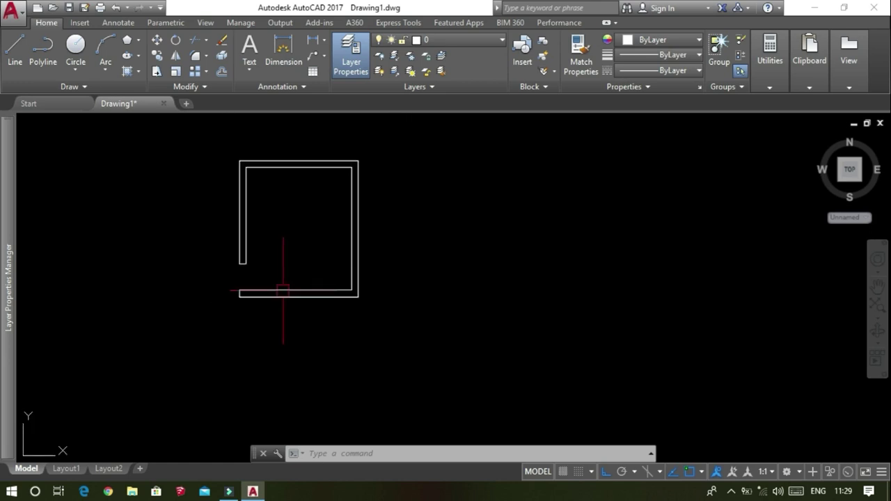
scroll(287, 281, "up", 4)
scroll(301, 159, "down", 6)
scroll(299, 157, "down", 2)
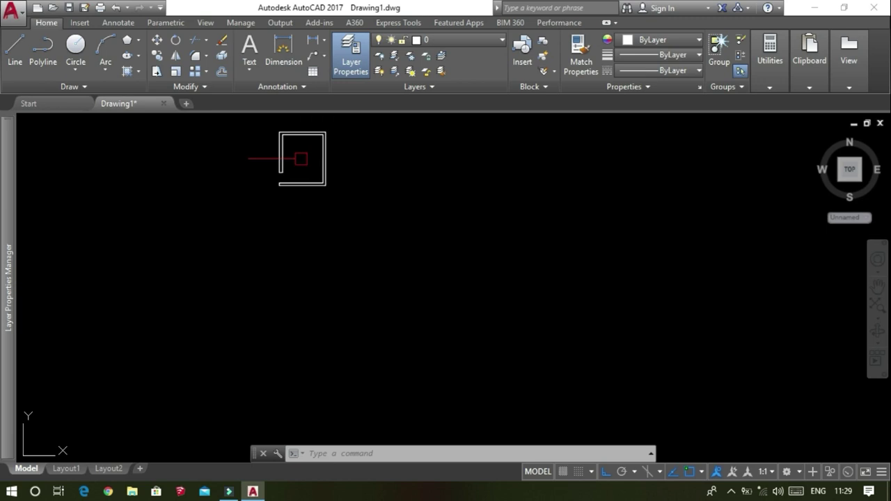
scroll(309, 133, "up", 2)
scroll(306, 132, "up", 4)
scroll(291, 143, "up", 2)
scroll(291, 143, "down", 2)
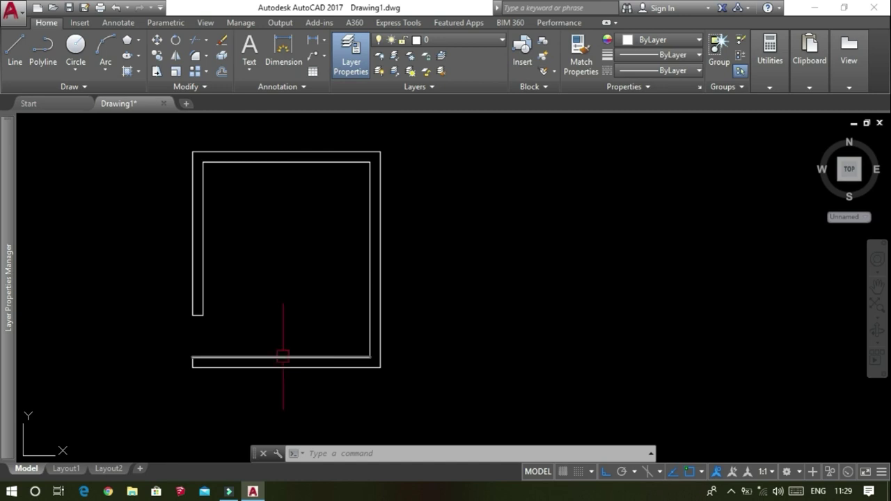
scroll(274, 353, "down", 2)
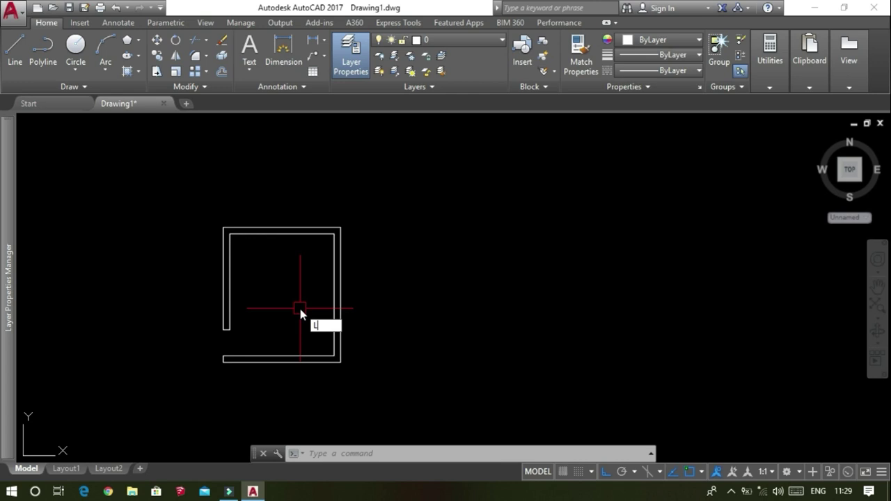
type("l")
key("Return")
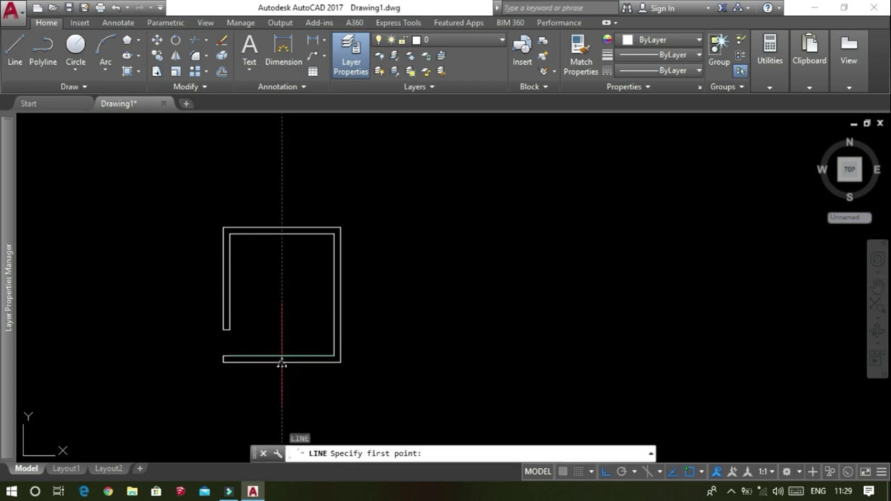
scroll(282, 362, "up", 2)
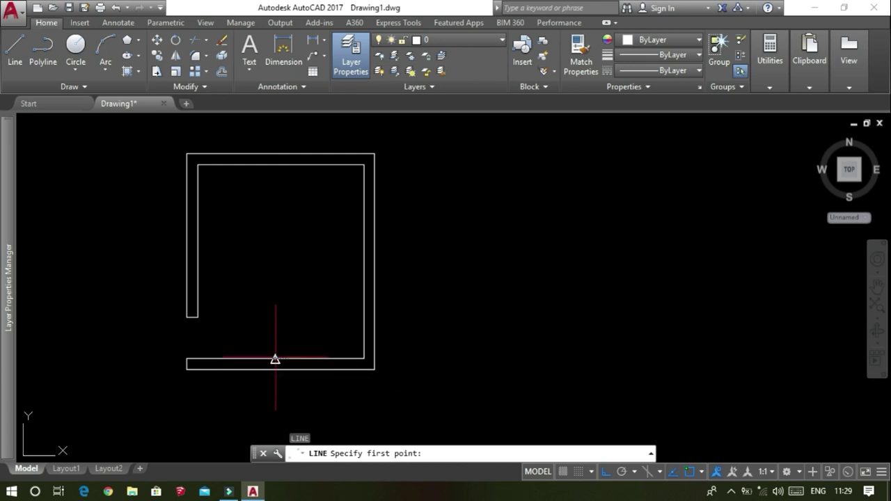
left_click(275, 359)
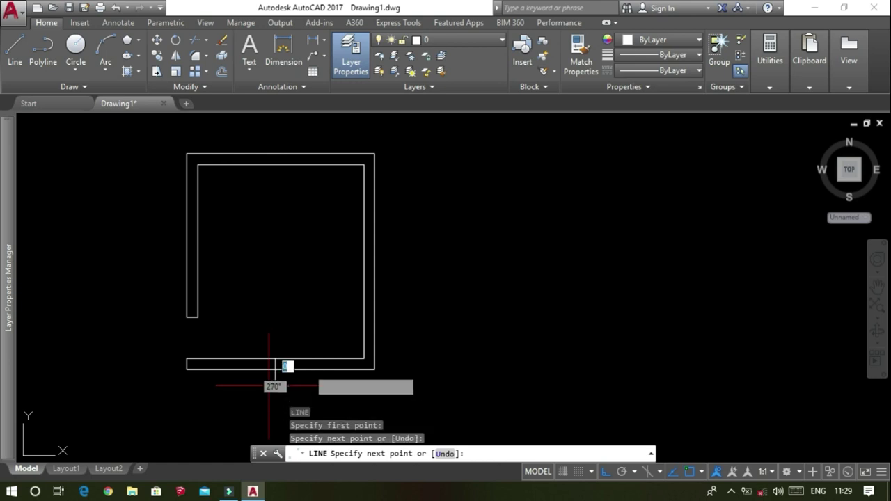
left_click(268, 385)
key("Escape")
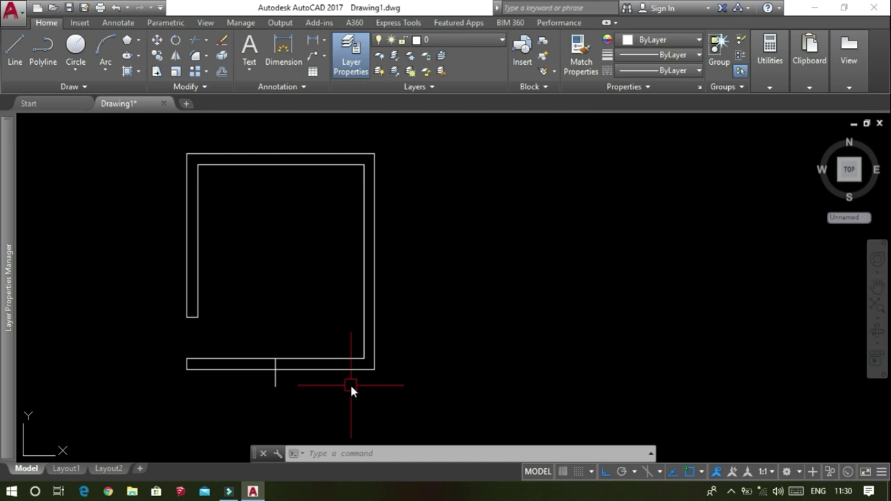
- Trim the line's overhang below the wall's outer face
type("te")
key("Return")
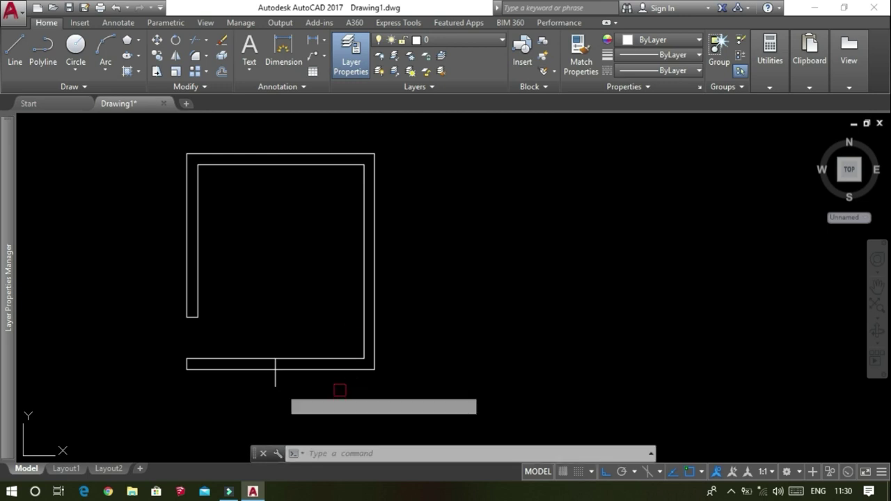
key("Return")
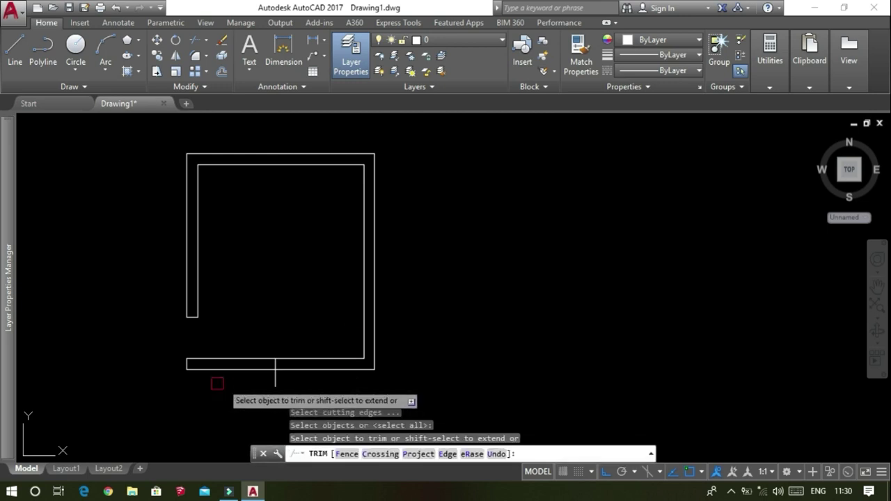
left_click(275, 381)
key("Escape")
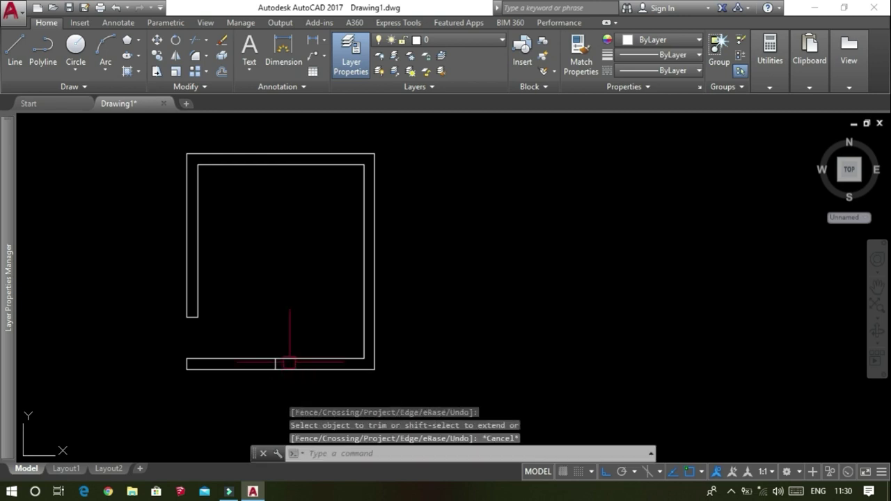
- Offset the midpoint line 600 to each side, then delete the original centre line
type("o")
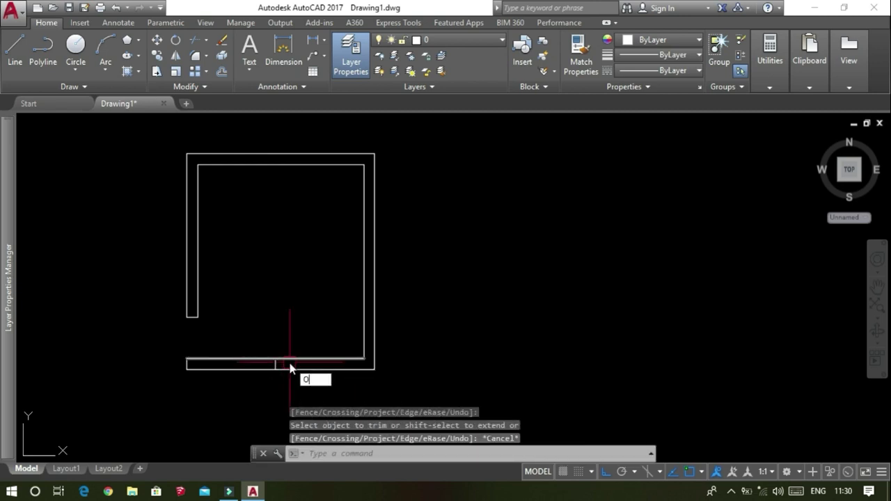
key("Return")
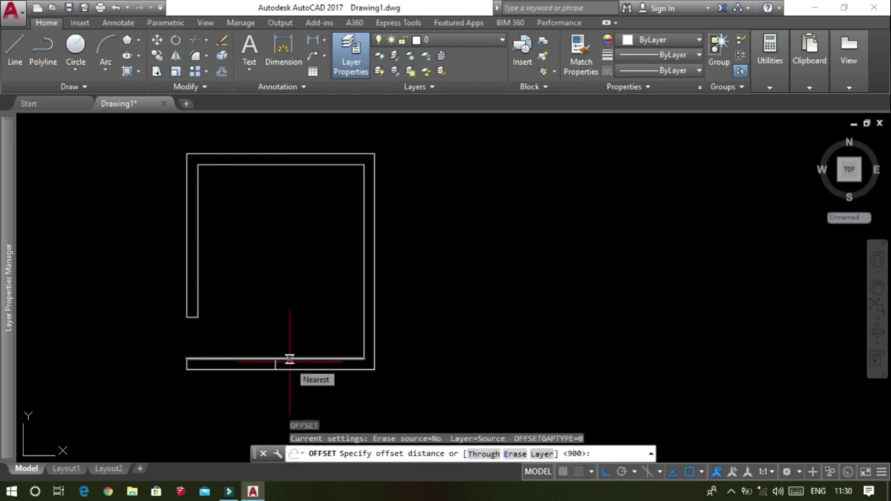
type("600")
key("Return")
scroll(289, 359, "up", 4)
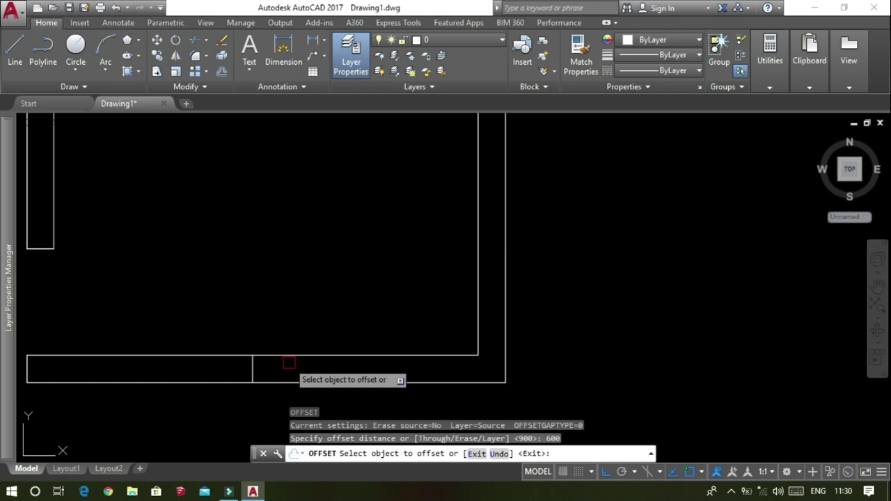
left_click(251, 371)
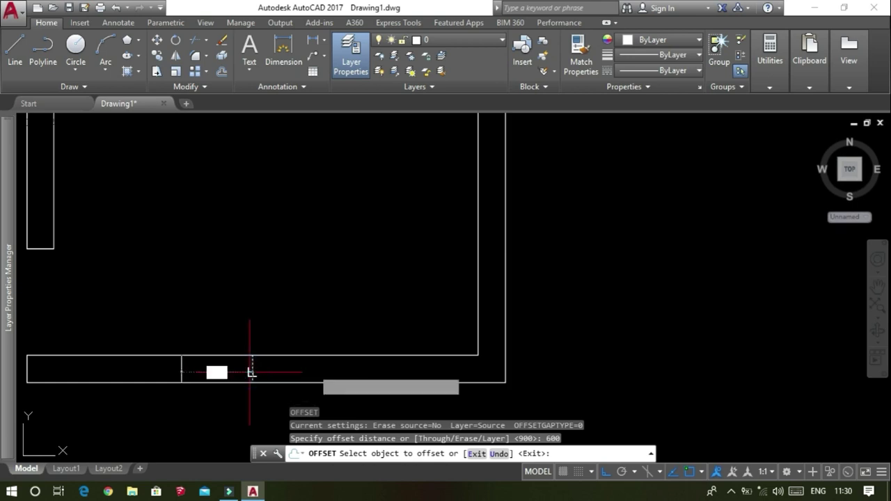
left_click(391, 355)
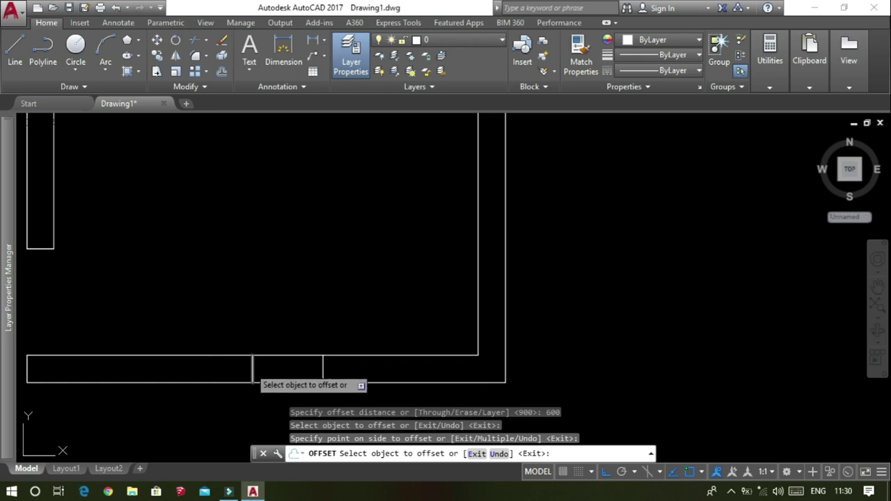
left_click(250, 367)
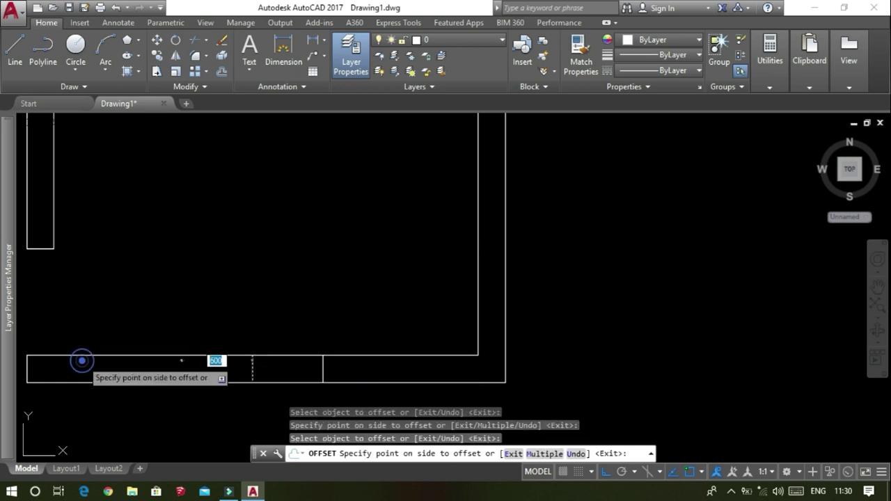
left_click(82, 360)
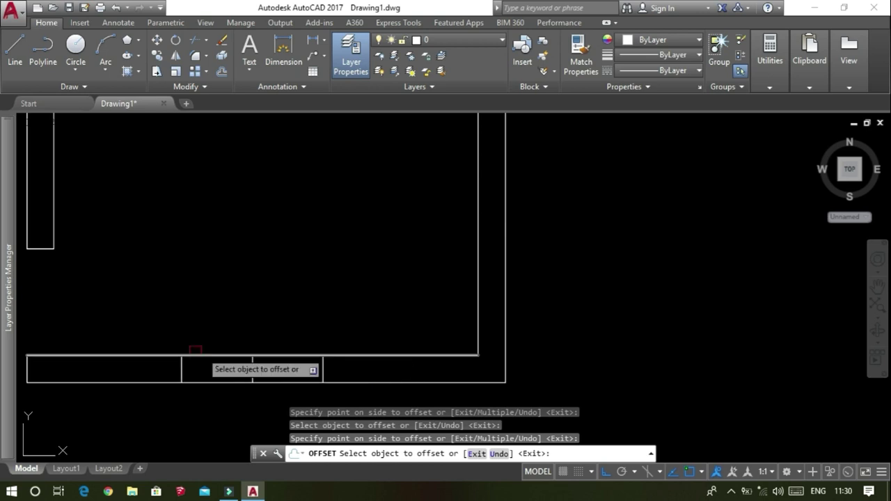
scroll(279, 351, "down", 1)
key("Escape")
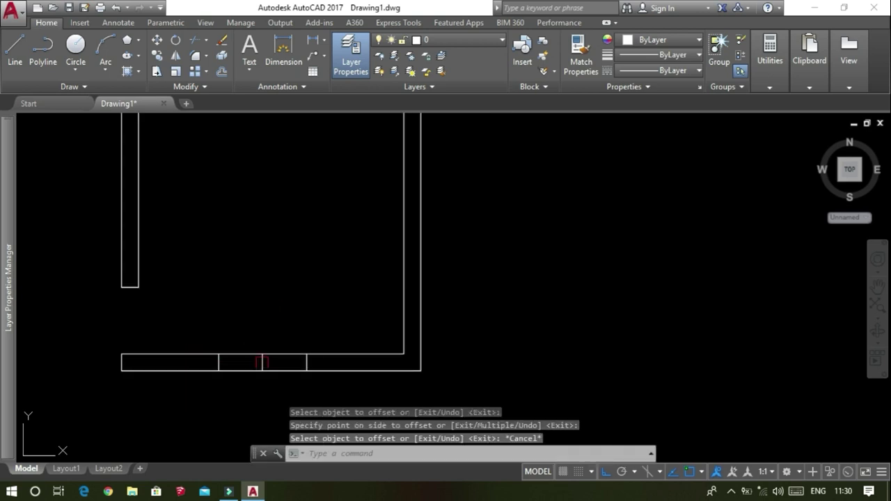
left_click(262, 362)
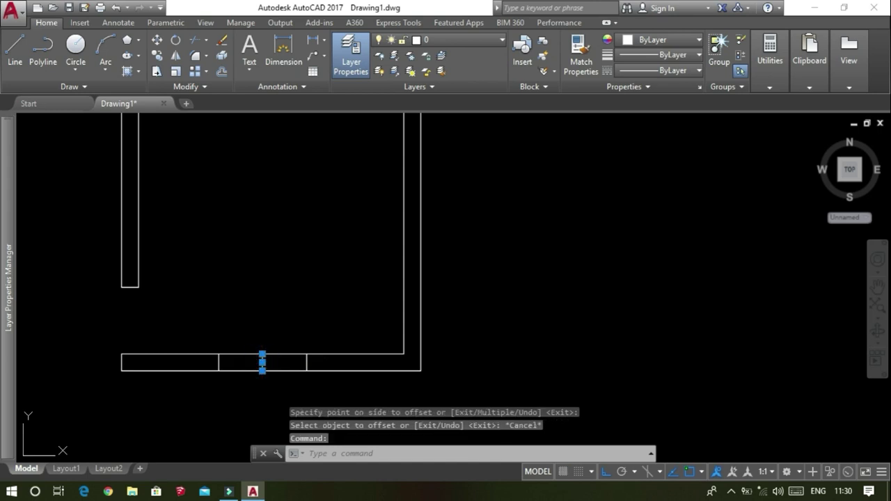
key("Delete")
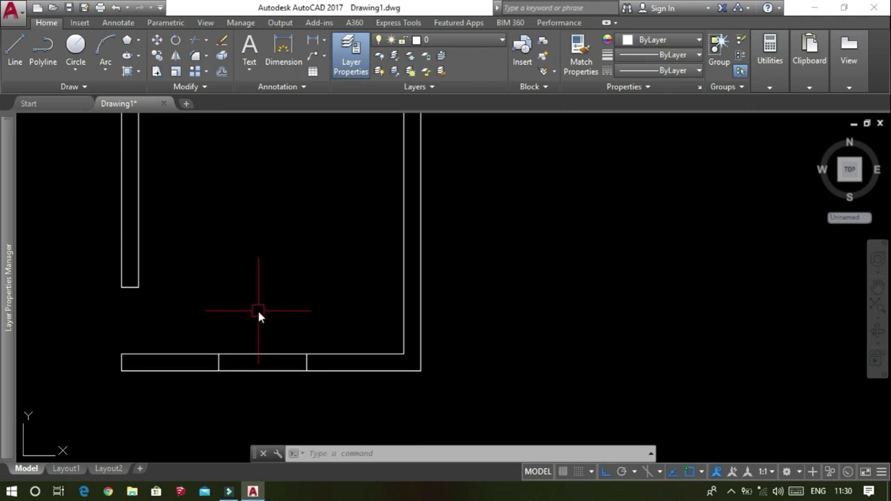
type("DI")
key("Return")
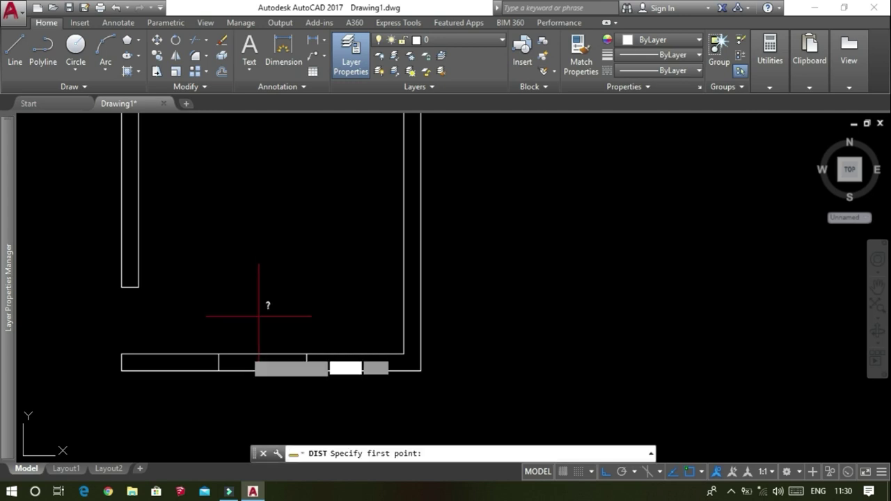
left_click(216, 354)
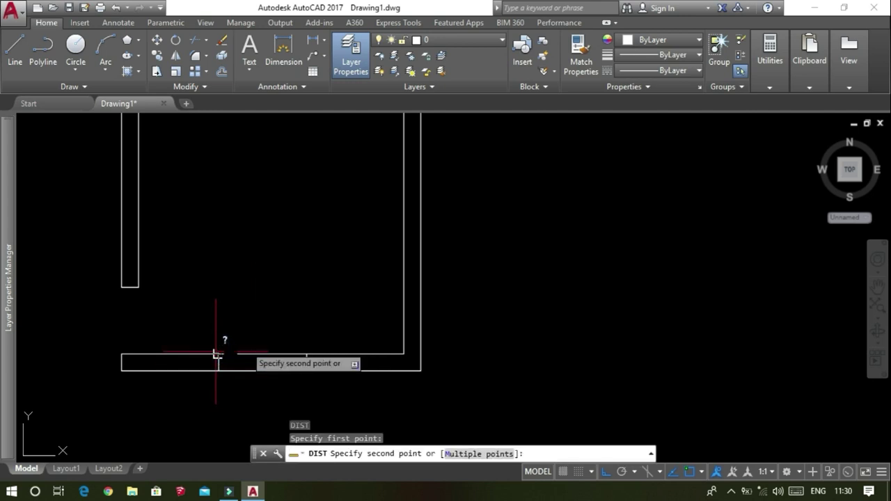
left_click(310, 352)
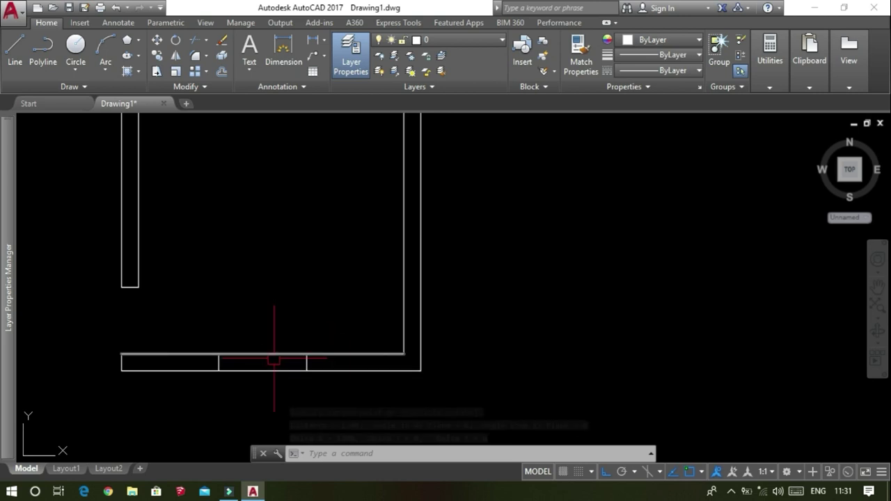
key("Escape")
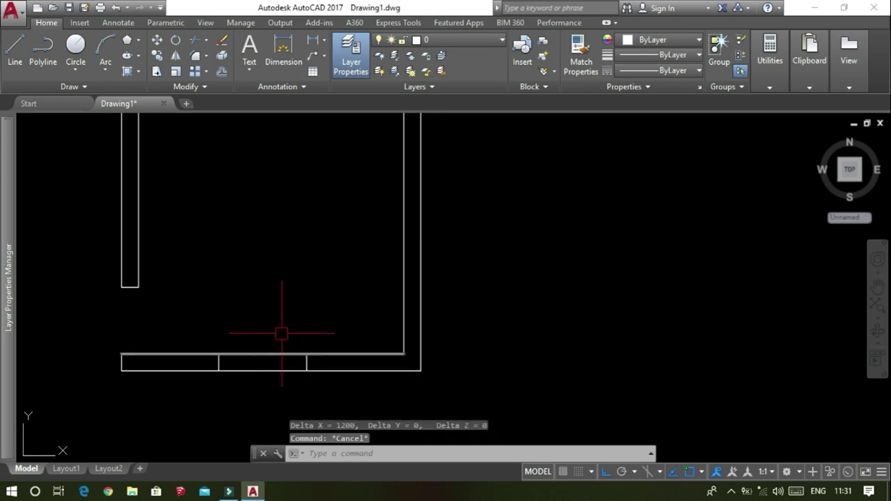
key("Escape")
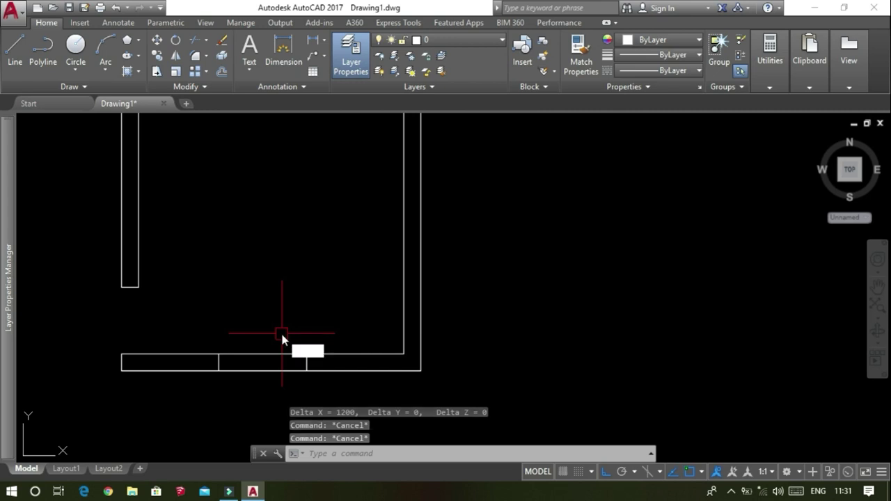
left_click(281, 334)
left_click(281, 334)
- Trim the wall between the window lines and draw a line closing the opening's outer edge
left_click(256, 416)
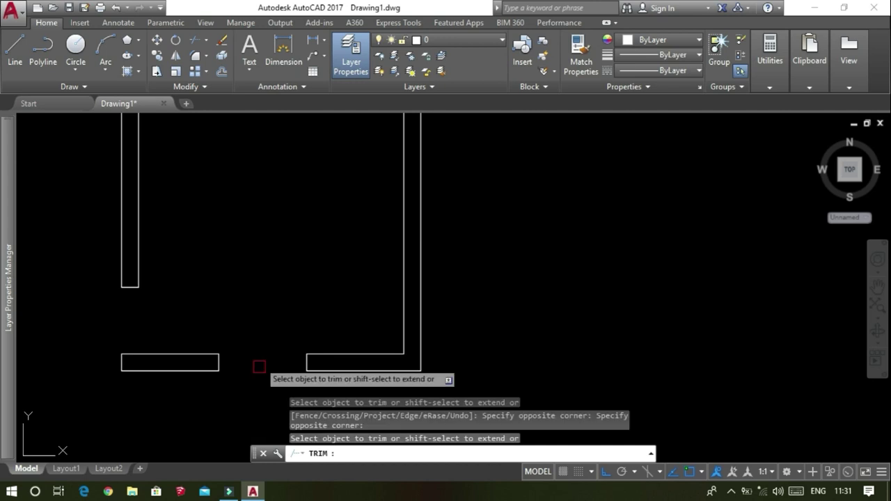
key("Escape")
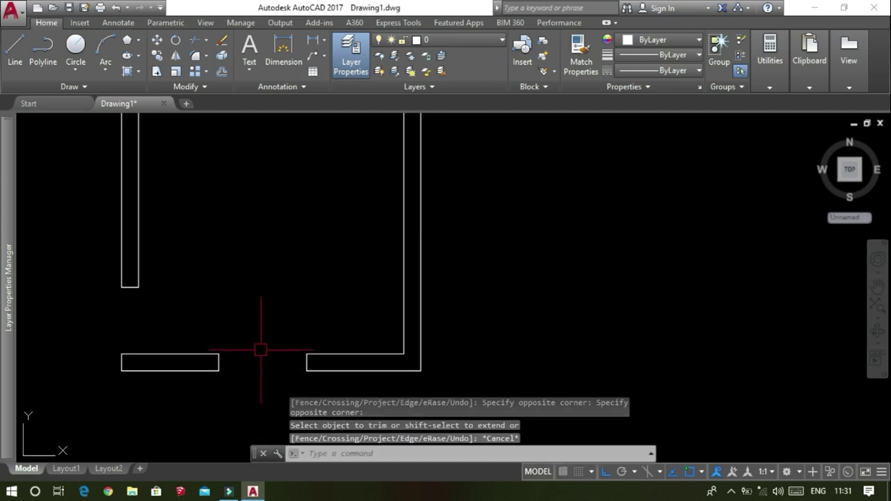
type("l")
key("Return")
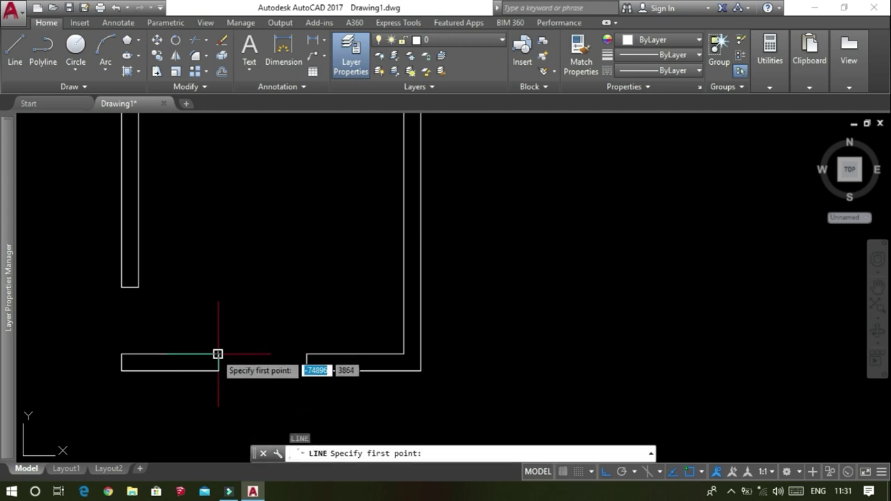
left_click(218, 354)
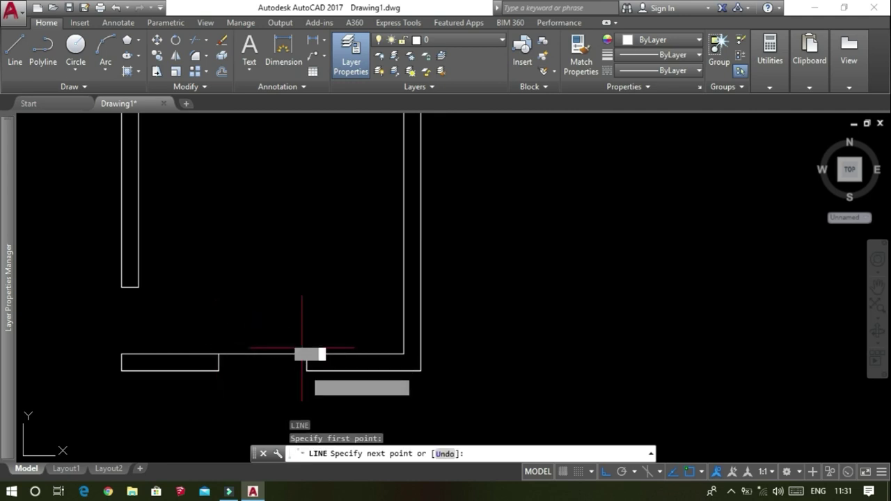
key("Escape")
key("Escape")
type("L")
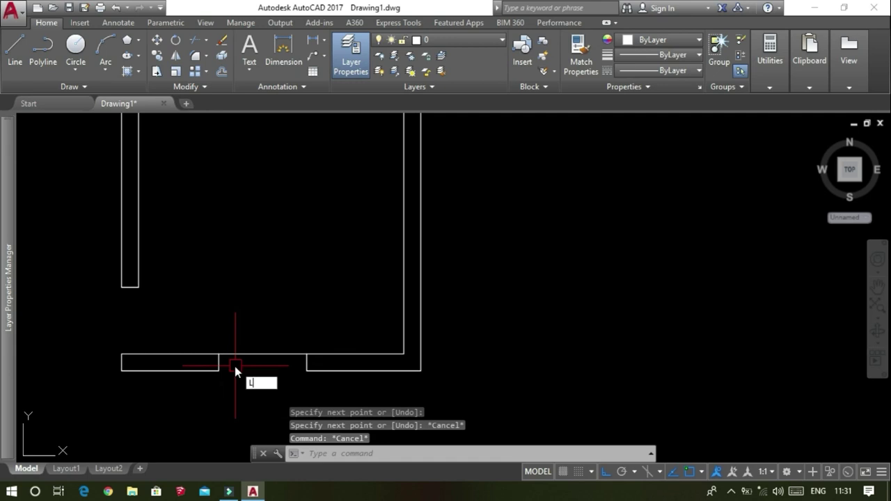
key("Return")
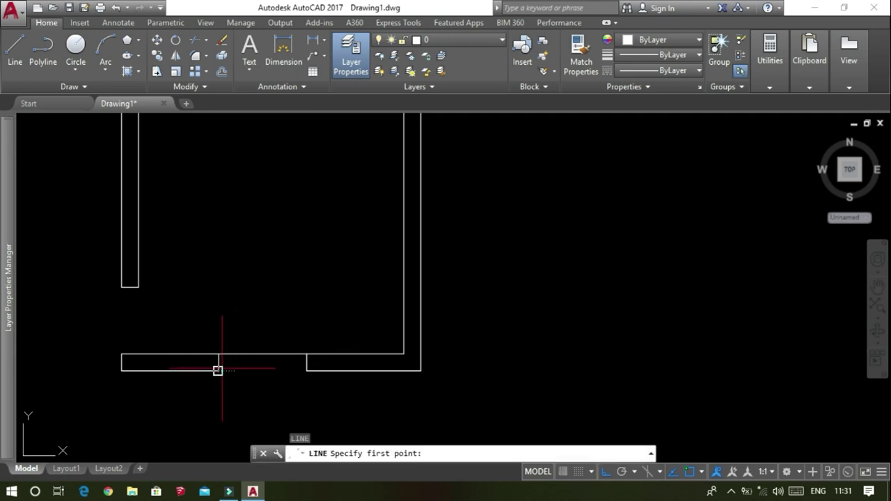
left_click(218, 370)
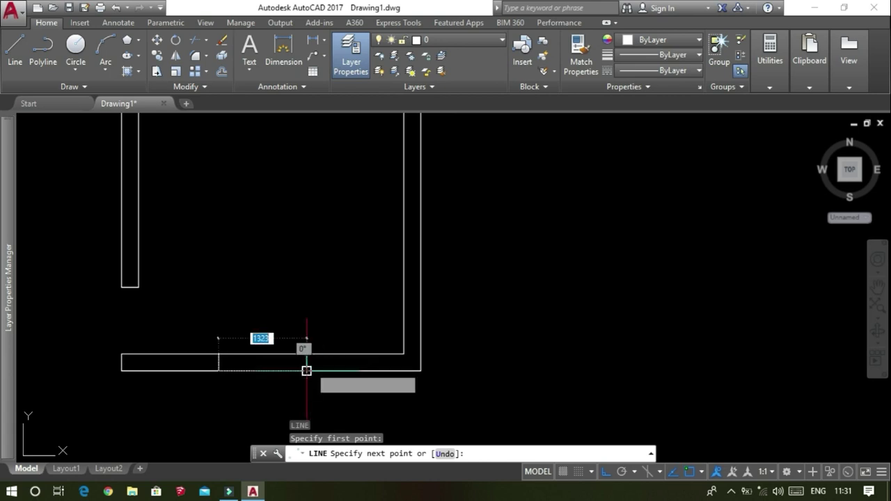
left_click(306, 371)
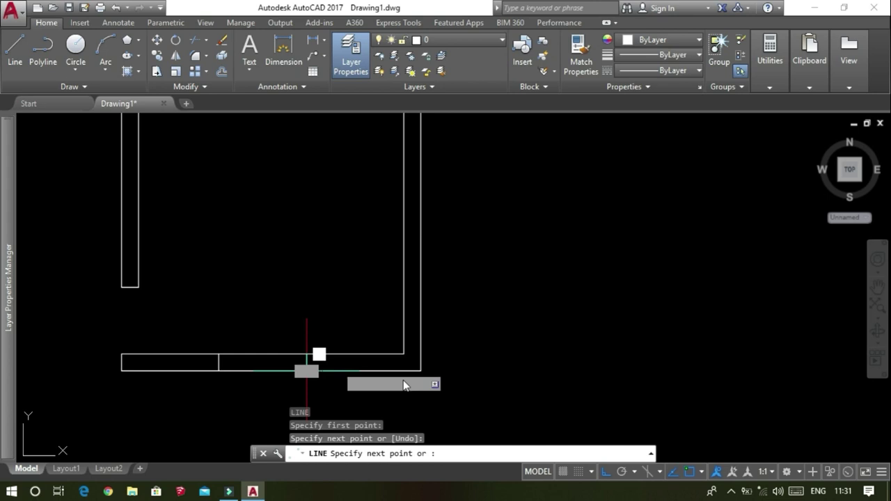
key("Escape")
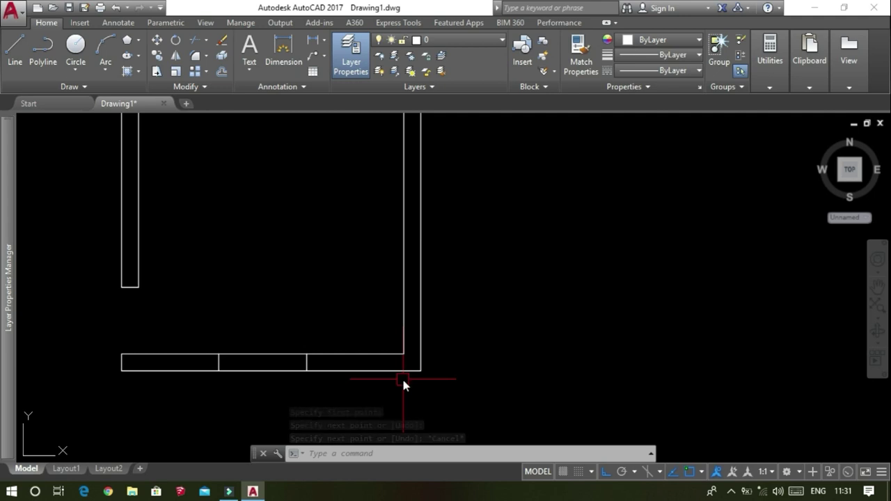
- Offset the inner and outer opening lines 75 inward to draw the window glazing
type("o")
key("Return")
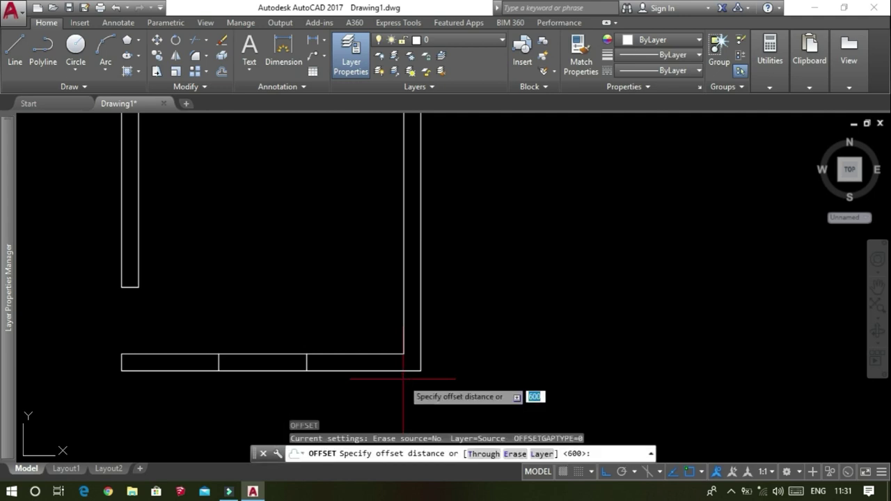
type("75")
key("Return")
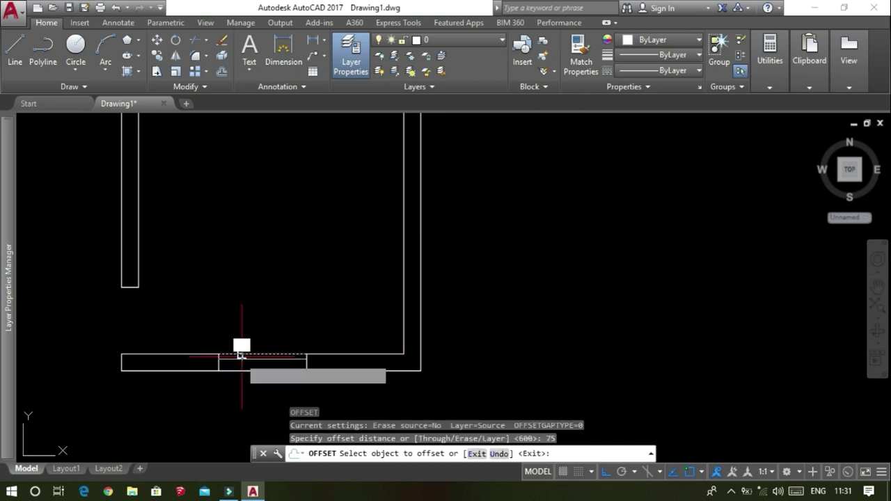
left_click(241, 355)
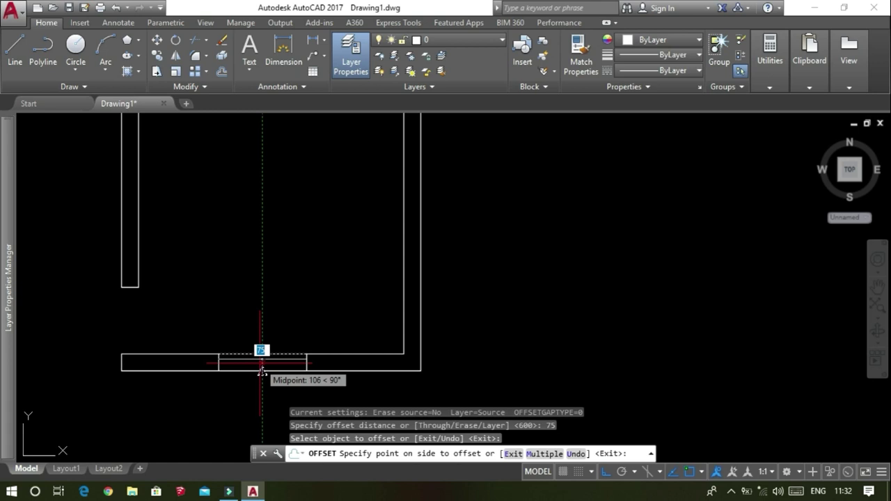
left_click(259, 364)
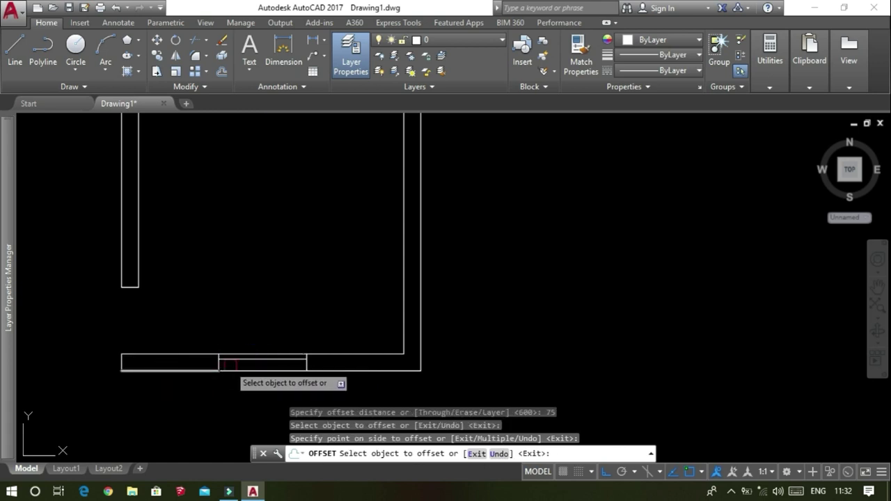
left_click(240, 370)
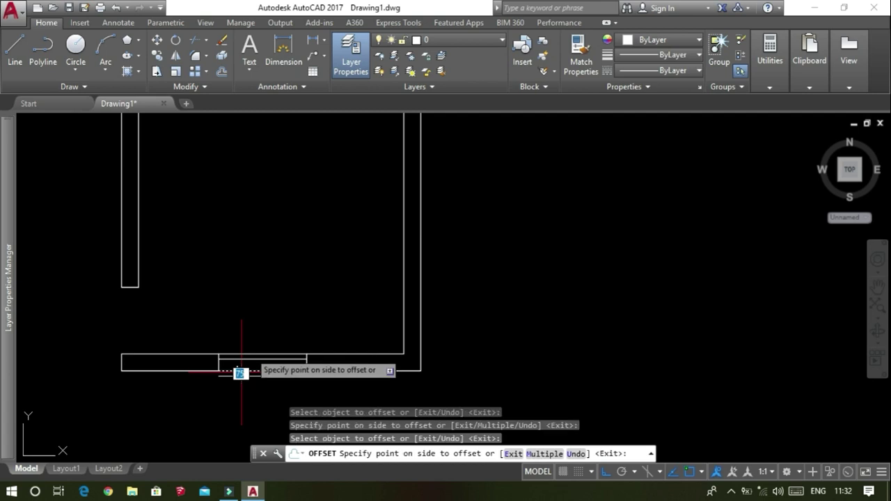
left_click(252, 319)
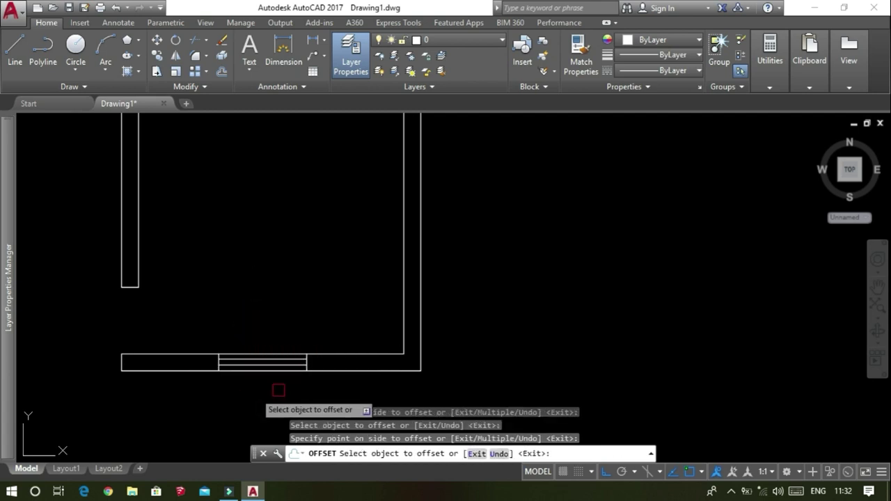
key("Escape")
scroll(255, 390, "down", 4)
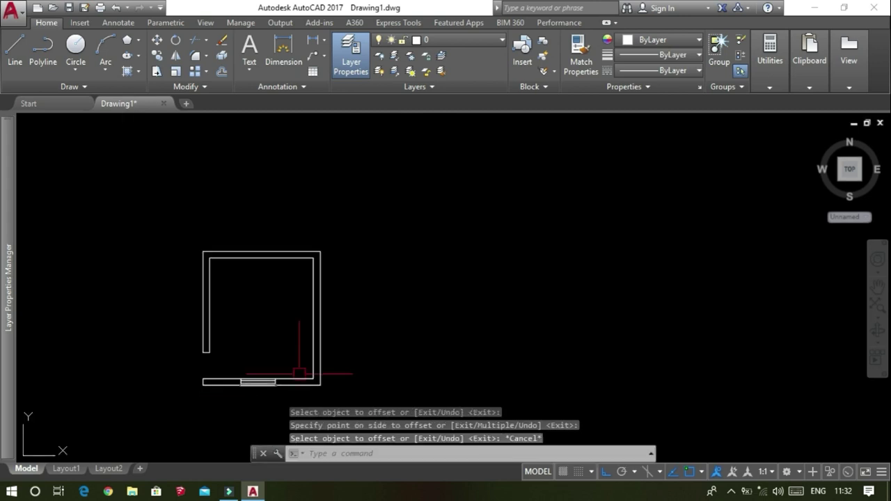
scroll(278, 355, "up", 2)
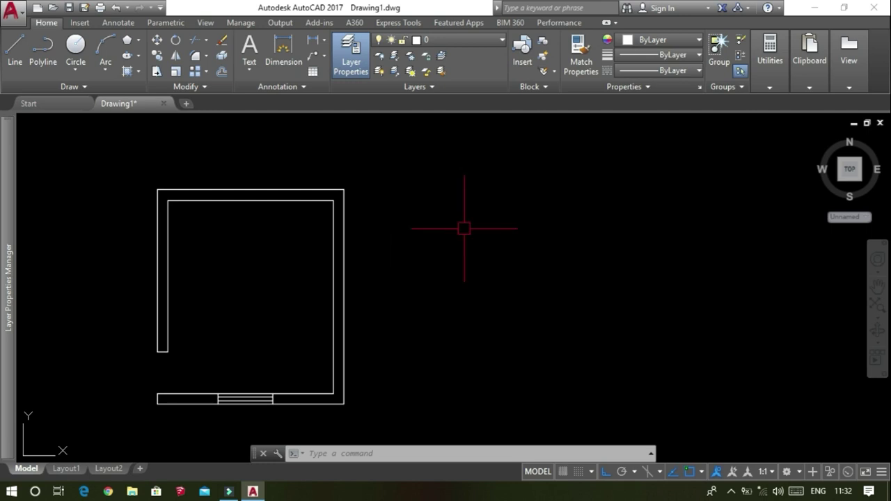
- Draw the 1800 by 2000 bed rectangle beside the room
key("Escape")
type("r")
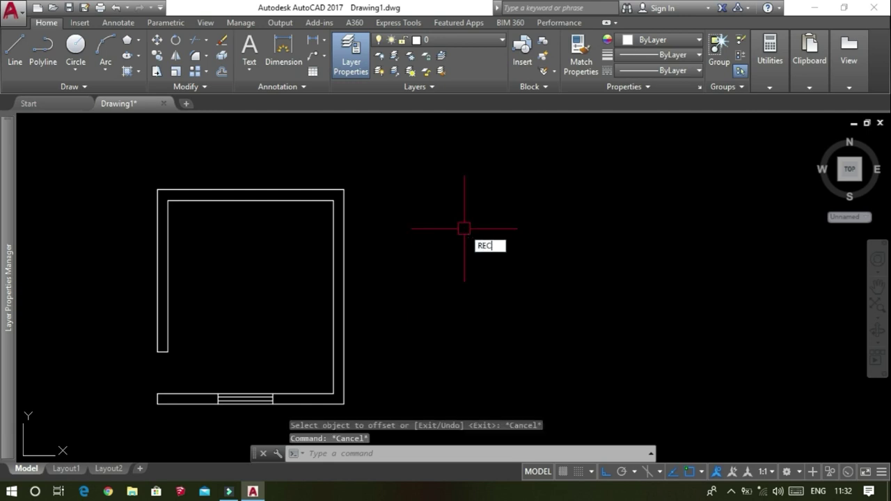
type("rec")
key("Return")
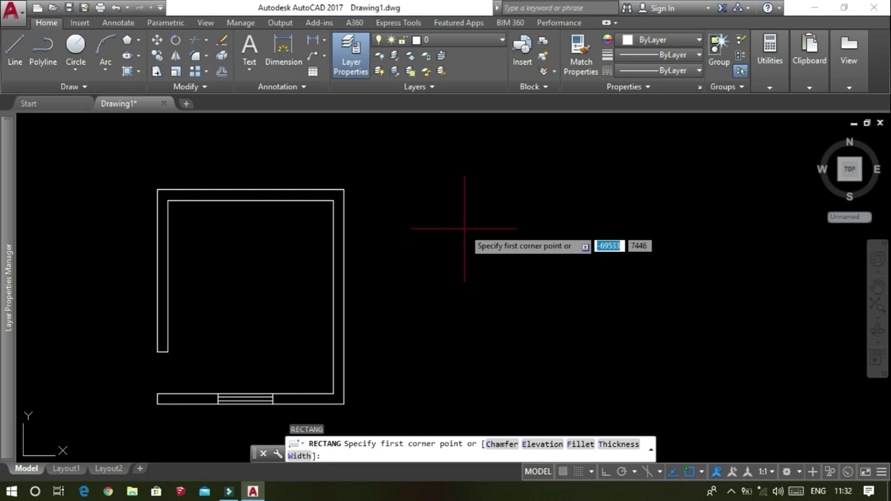
type("1800")
key("Tab")
type("2000")
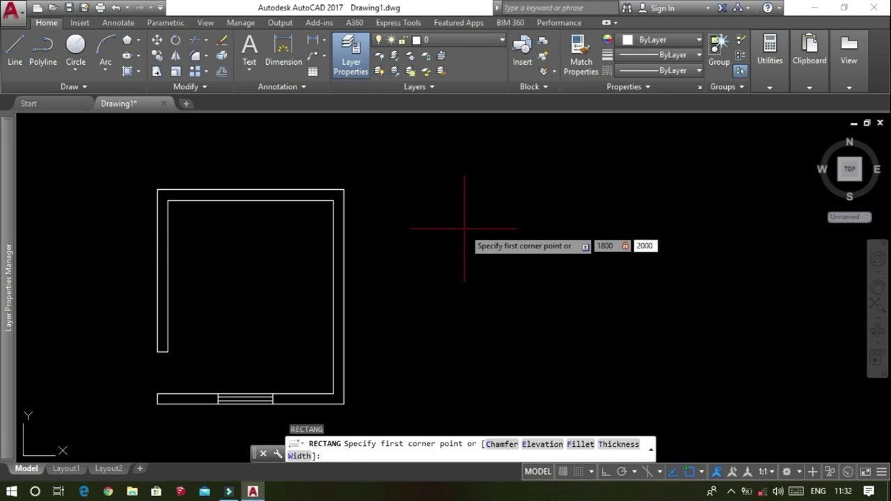
key("Return")
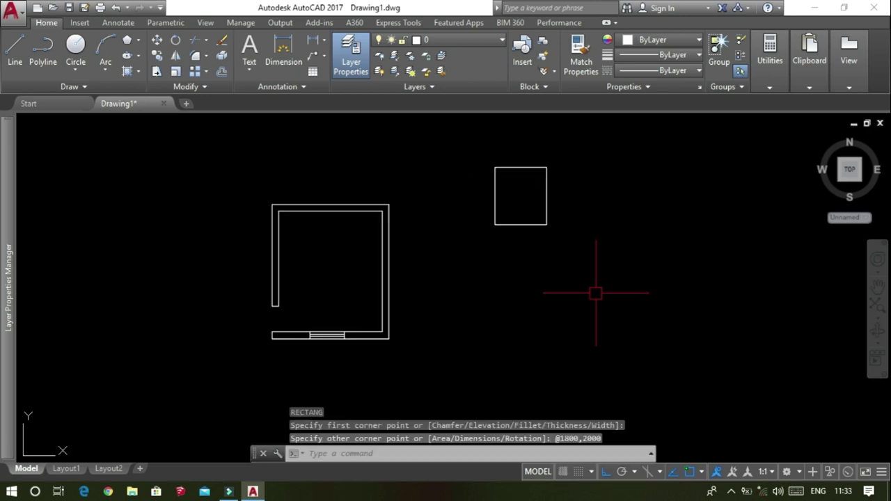
- Draw a thin headboard rectangle across the bed's top edge
scroll(527, 175, "up", 2)
scroll(531, 174, "down", 2)
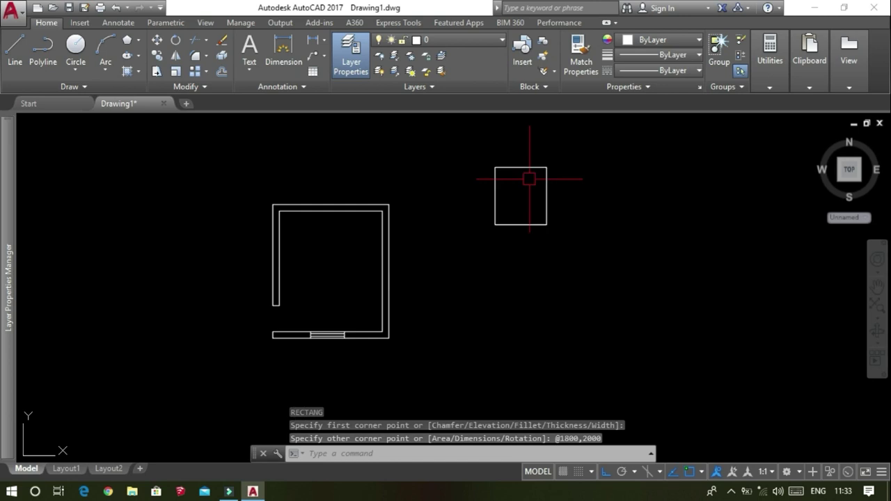
scroll(533, 174, "down", 2)
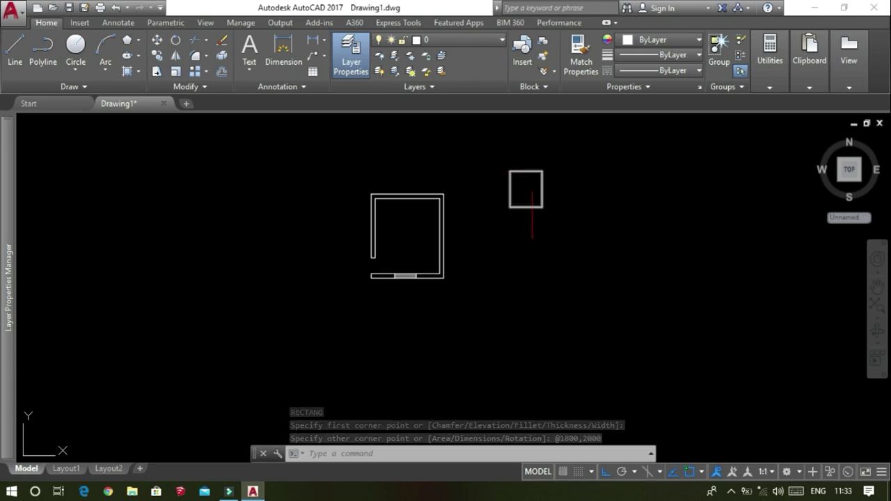
scroll(533, 209, "up", 2)
scroll(519, 150, "down", 2)
scroll(519, 149, "up", 2)
scroll(519, 145, "up", 4)
scroll(497, 167, "up", 2)
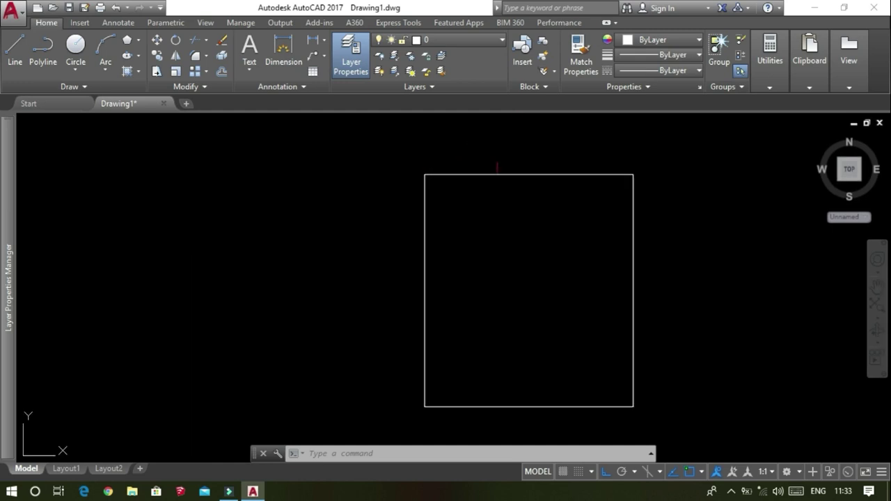
scroll(497, 167, "down", 2)
scroll(487, 169, "down", 2)
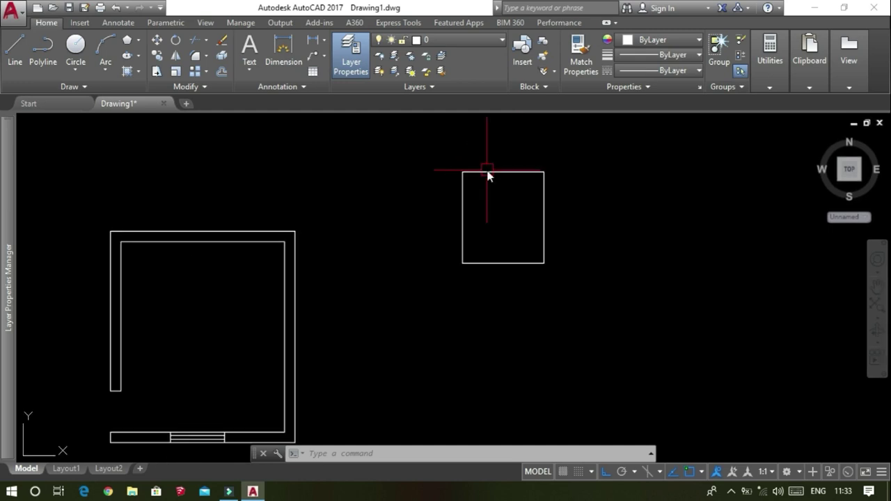
type("R")
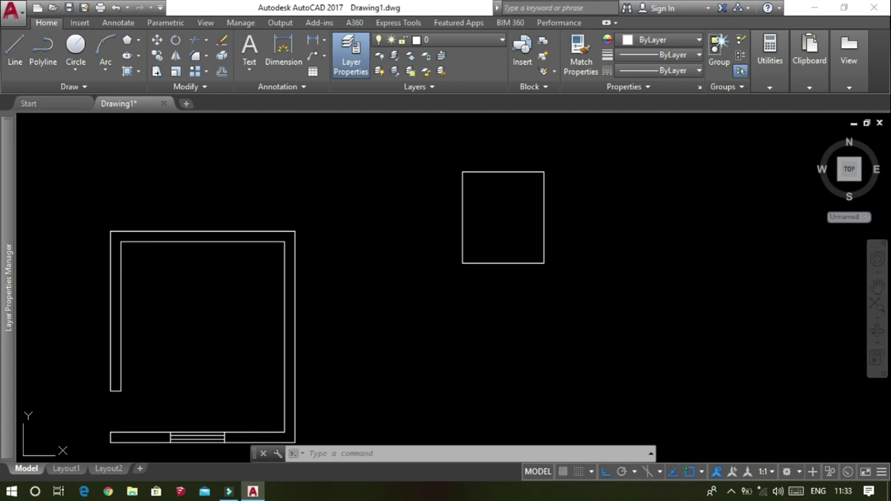
type("rec")
key("Return")
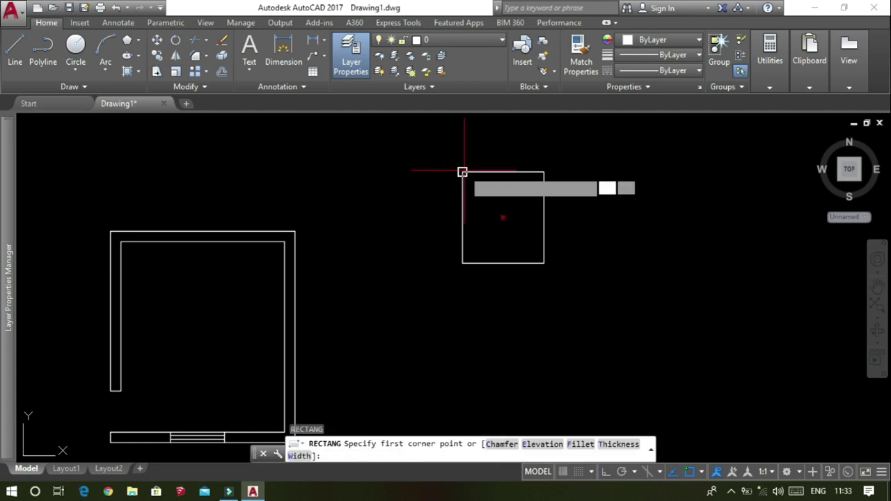
left_click(462, 172)
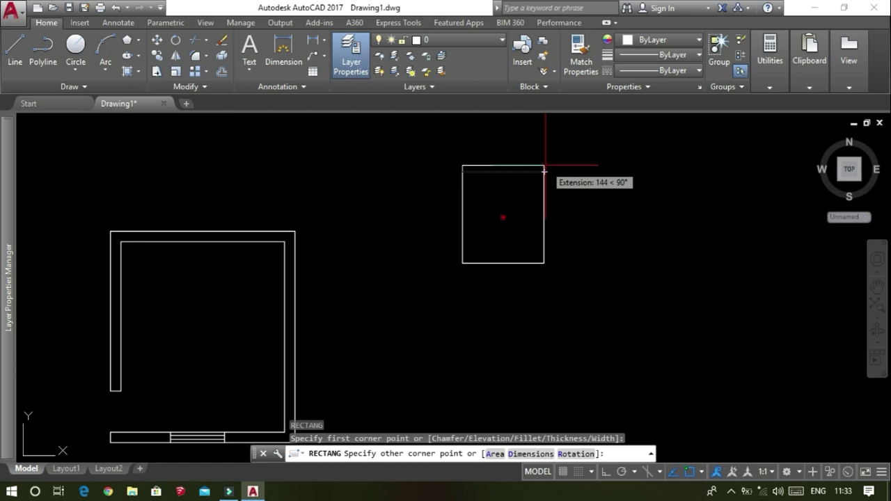
left_click(544, 165)
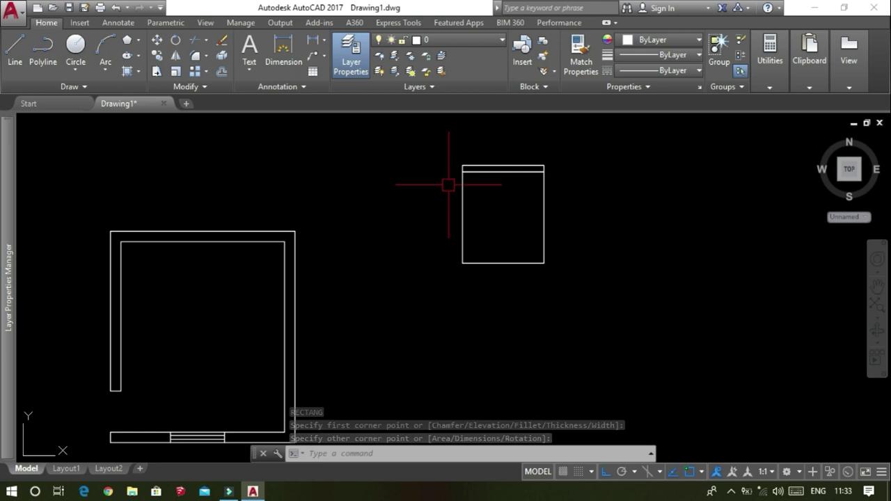
- Draw a small nightstand rectangle at the bed's top-left corner, left of the headboard
type("REC")
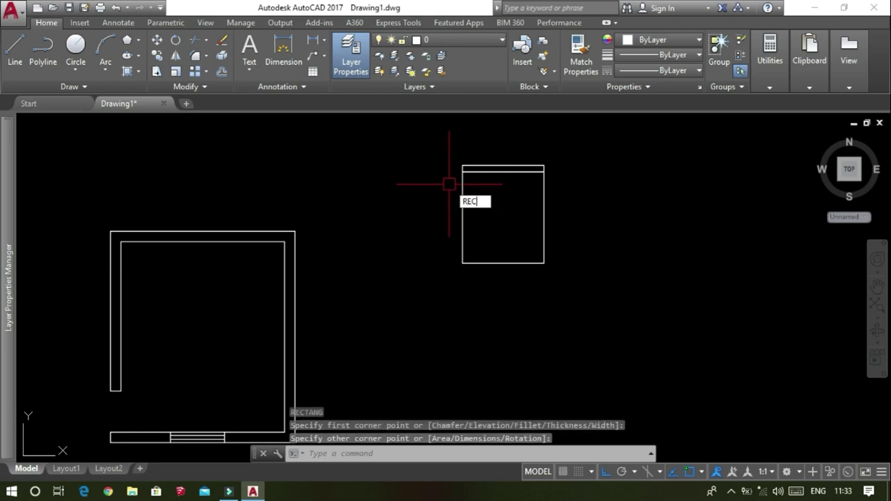
key("Return")
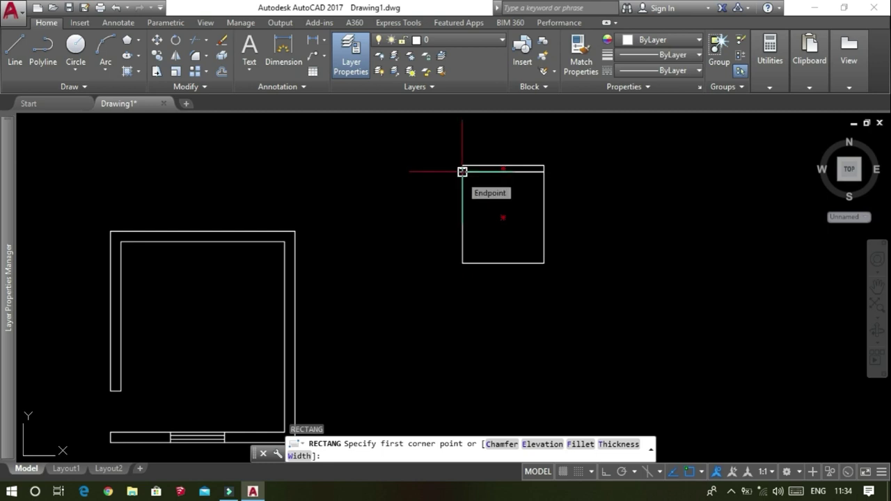
scroll(462, 171, "up", 5)
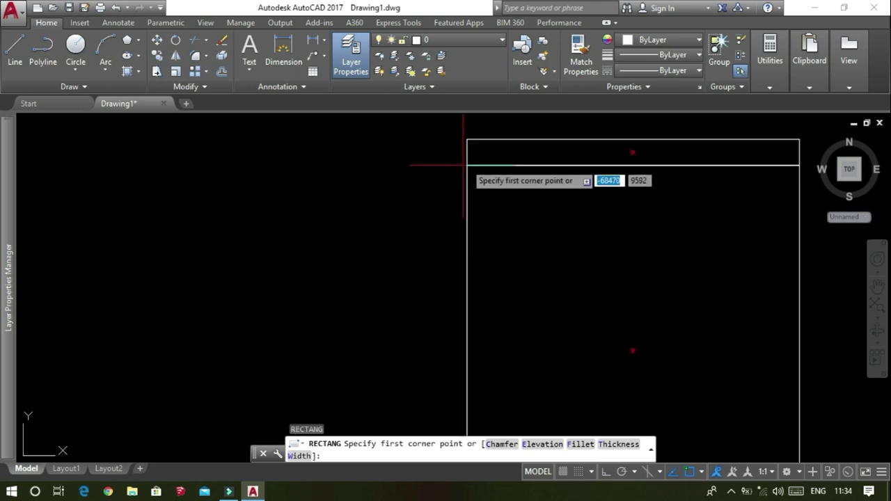
left_click(466, 165)
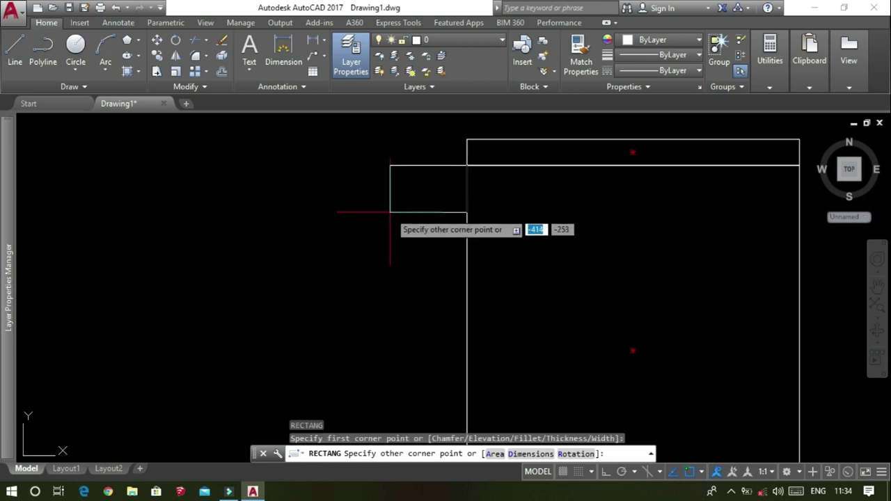
left_click(390, 212)
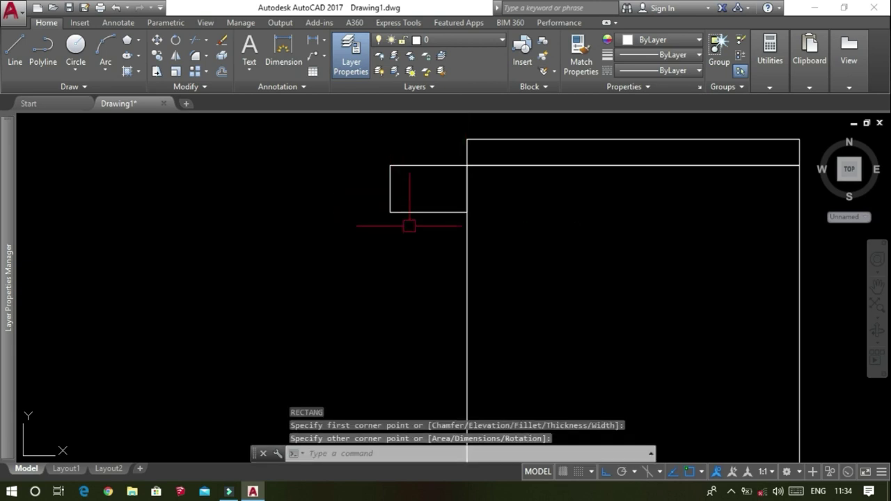
- Copy the nightstand to the bed's top-right corner
left_click(419, 212)
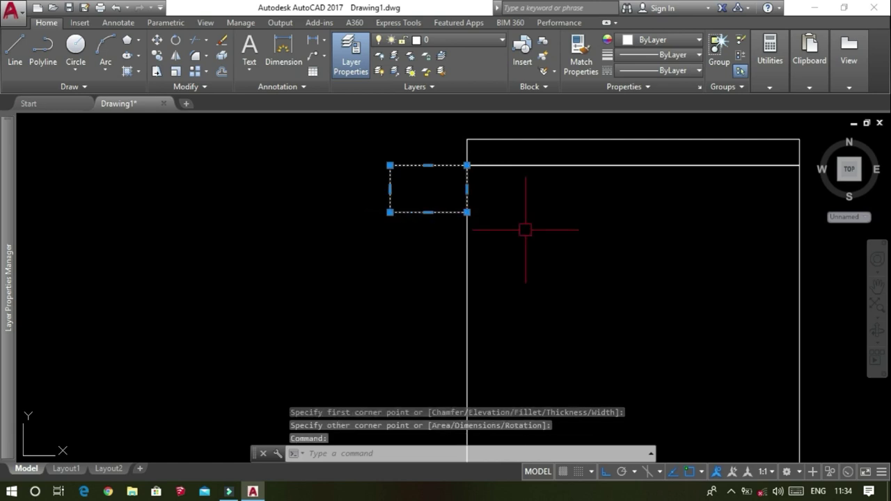
type("c")
type("o")
key("Return")
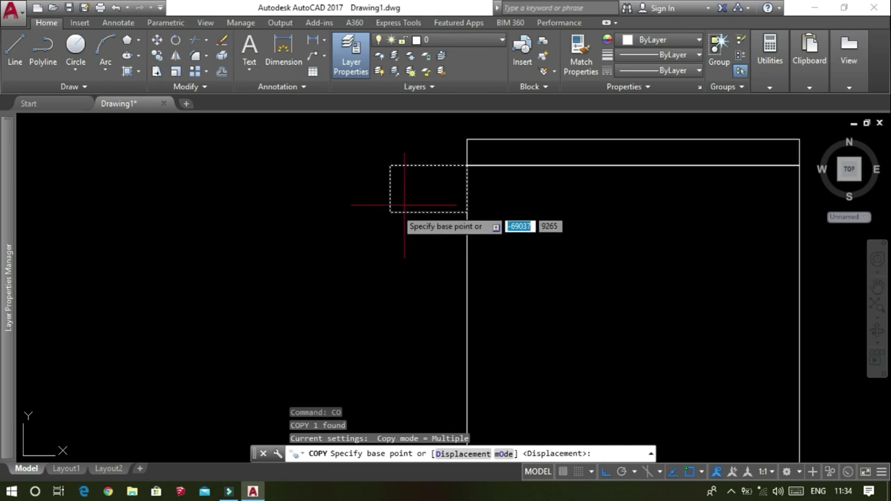
left_click(390, 166)
scroll(633, 174, "down", 4)
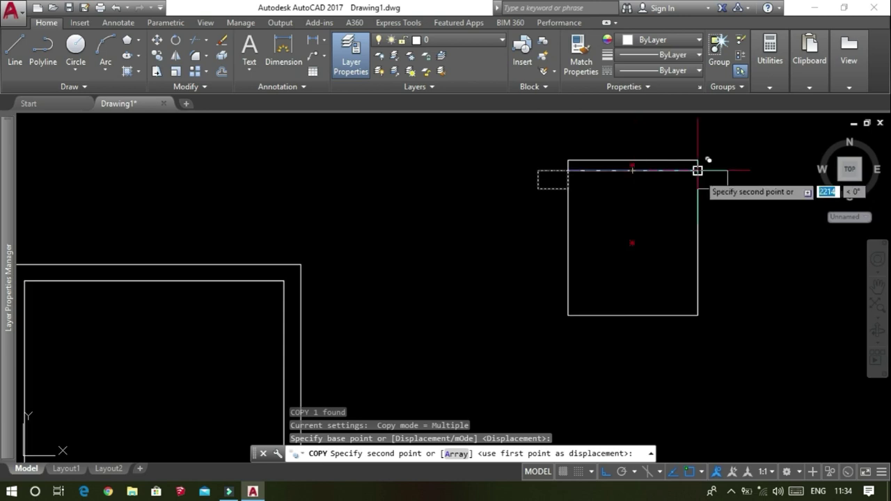
left_click(697, 170)
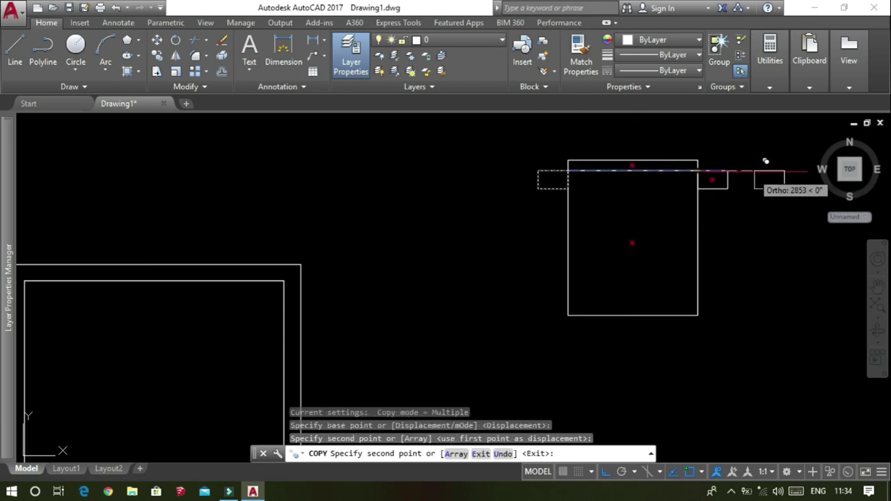
key("Escape")
- Begin window-selecting the bed with its headboard and nightstands
scroll(714, 202, "down", 4)
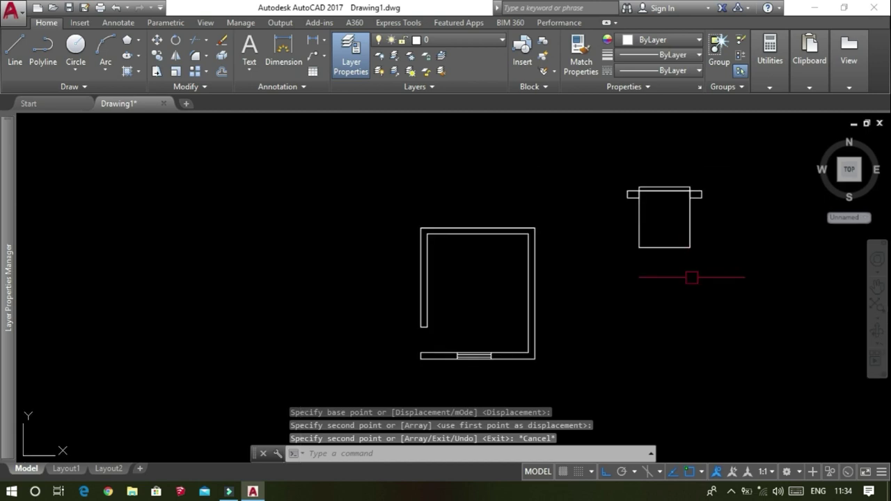
scroll(603, 264, "up", 4)
scroll(595, 233, "down", 4)
scroll(595, 232, "down", 2)
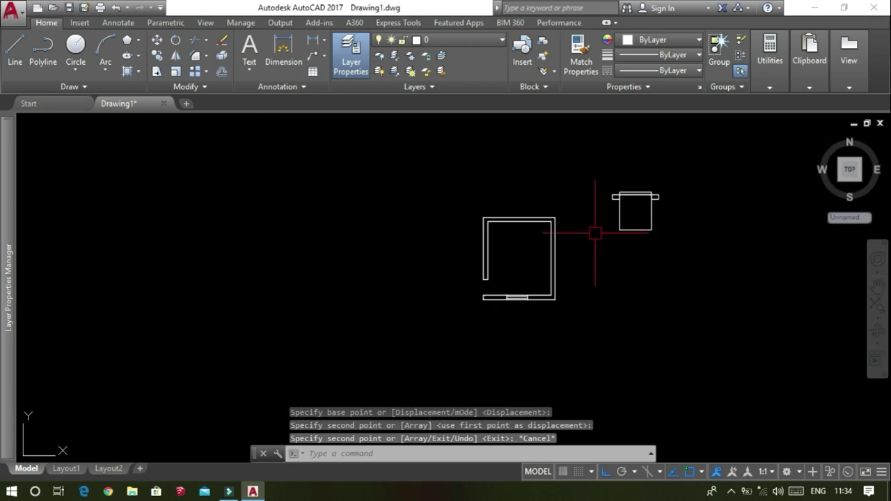
scroll(654, 183, "up", 4)
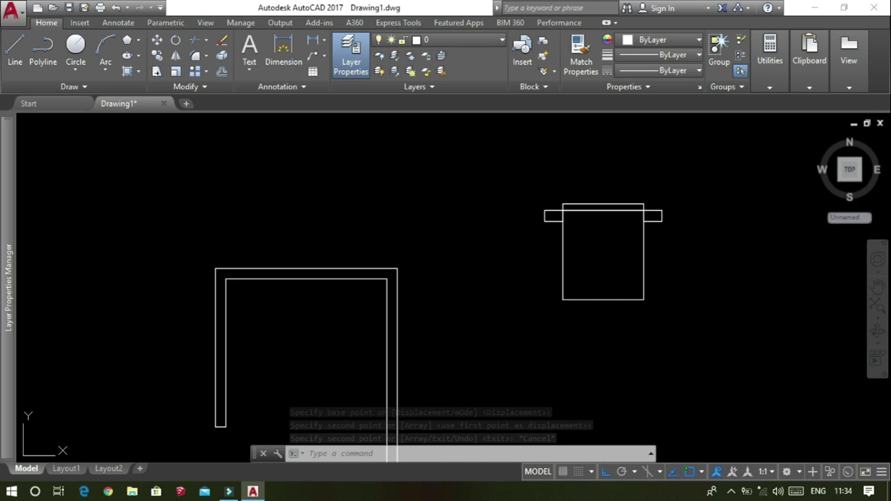
scroll(676, 177, "down", 2)
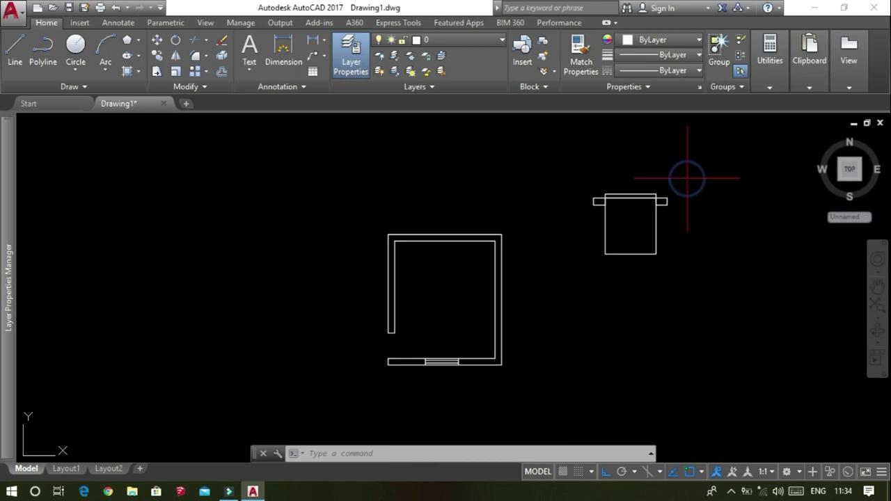
left_click(686, 179)
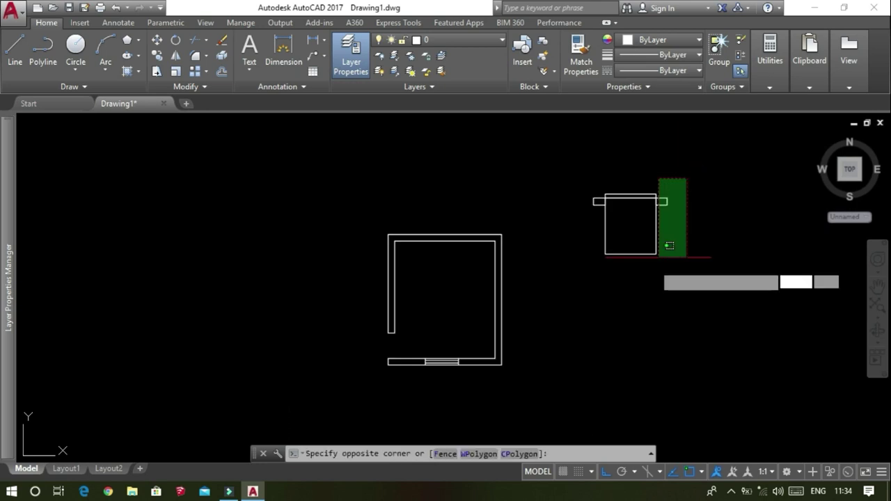
- Rotate the bed, headboard and nightstands 90° about the bed's corner so the headboard faces right
left_click(568, 307)
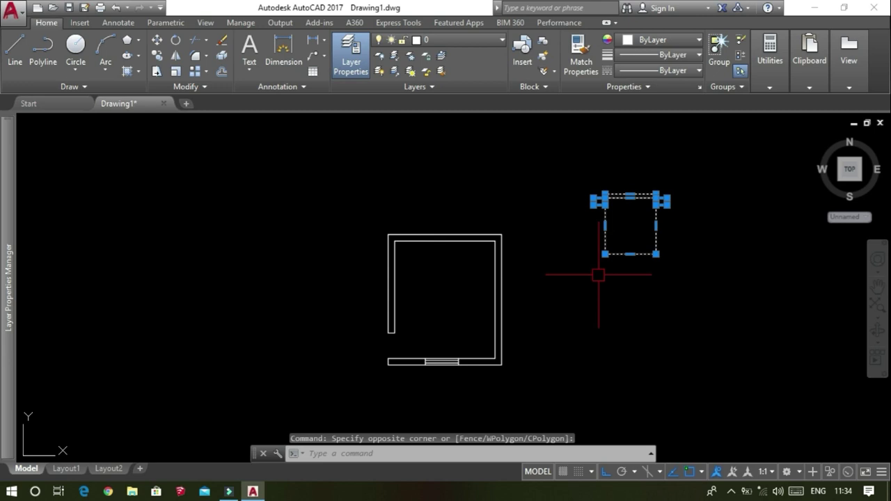
type("RO")
key("Return")
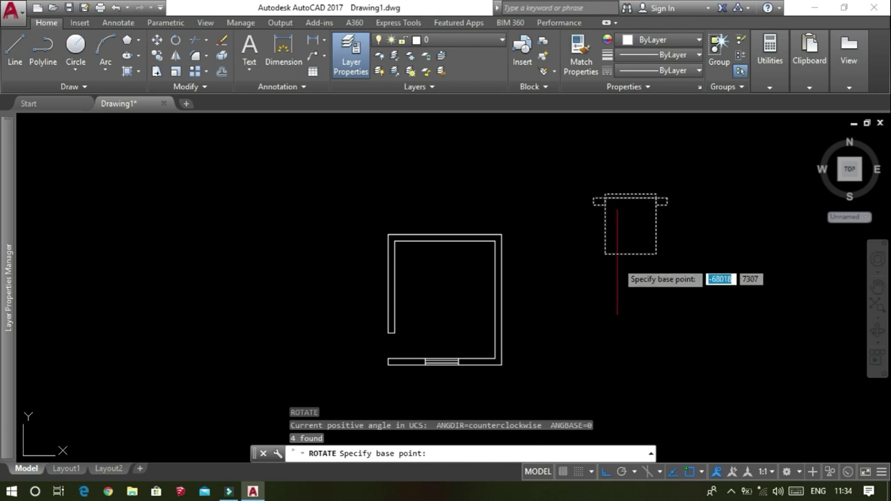
left_click(605, 254)
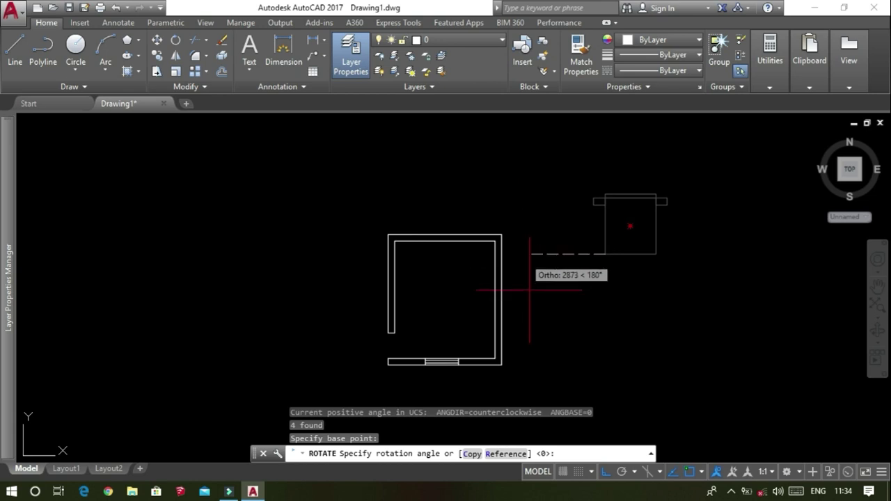
left_click(549, 332)
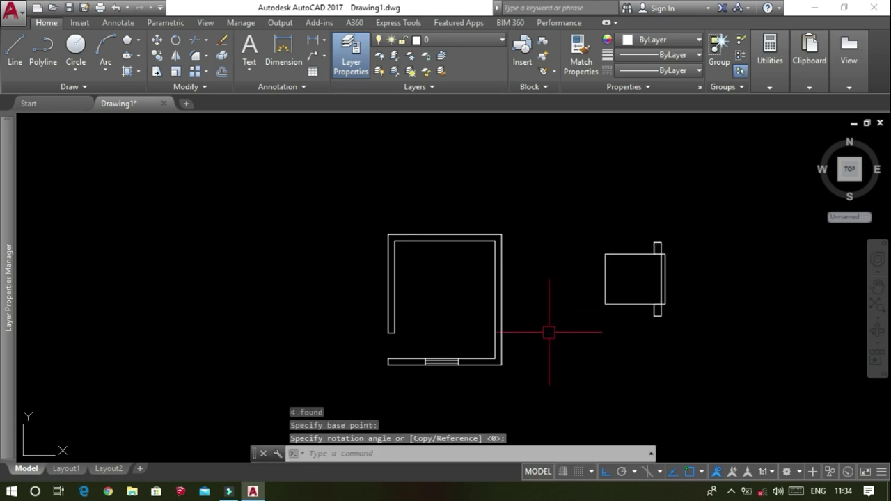
left_click(685, 211)
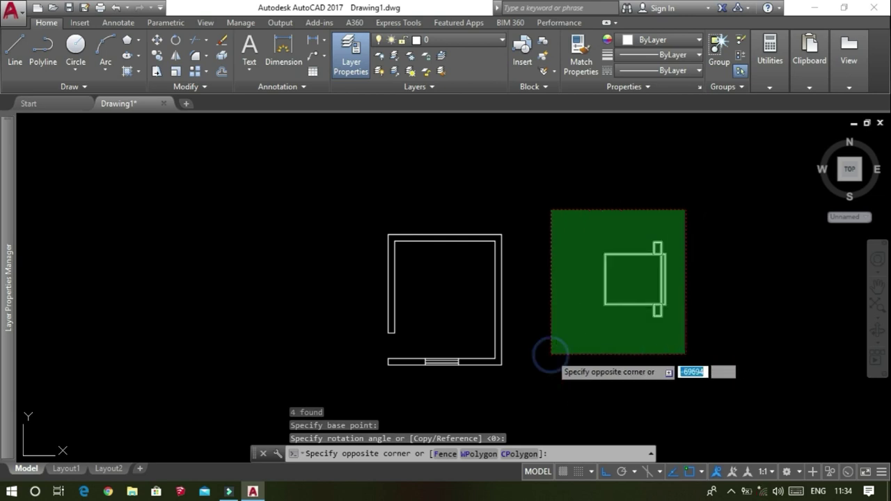
- Move the bed set by its headboard midpoint against the room's right inner wall, with Ortho off
left_click(550, 367)
type("M")
key("Return")
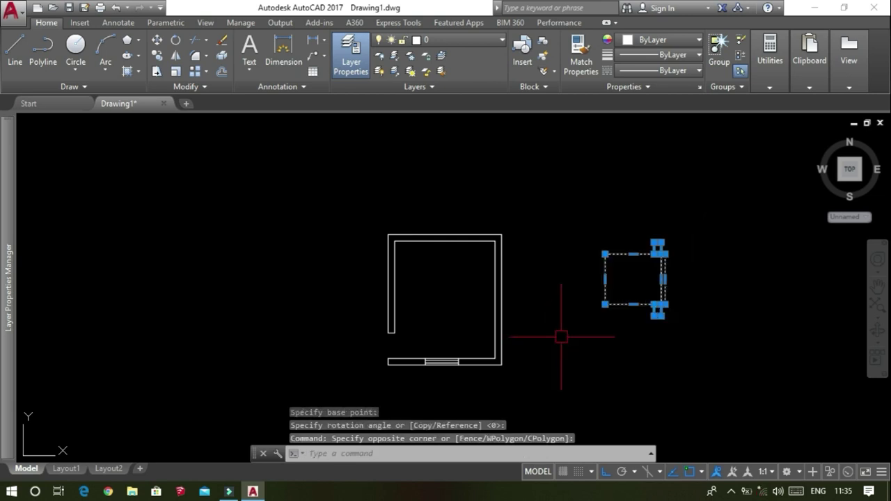
left_click(666, 279)
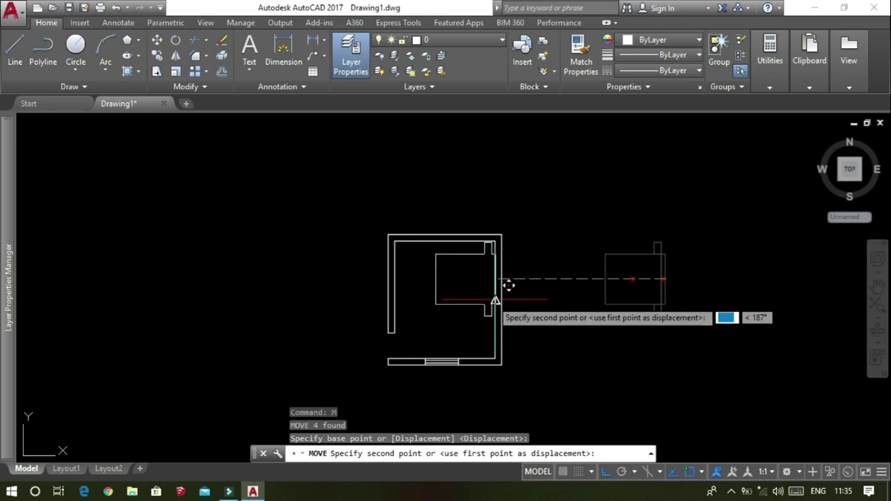
left_click(605, 474)
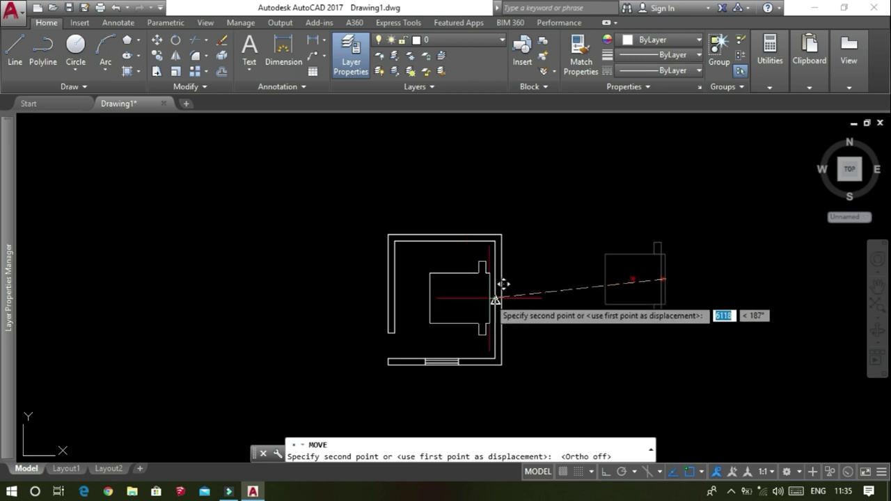
left_click(495, 298)
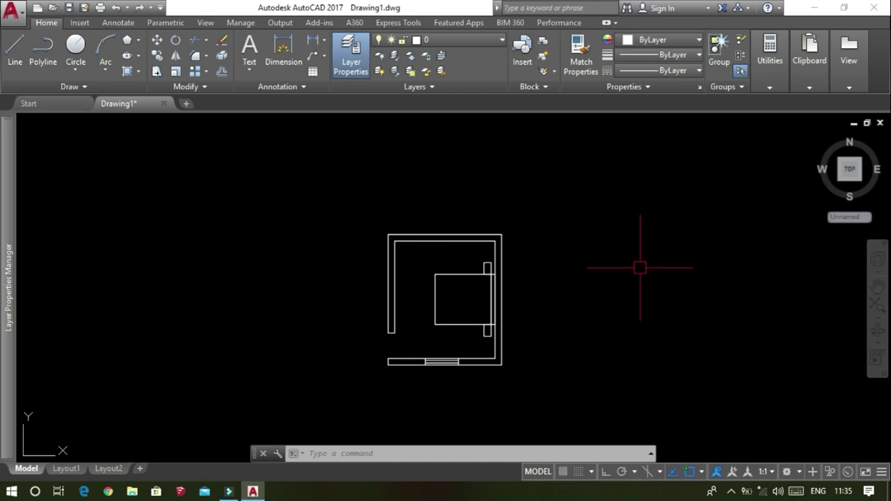
key("Escape")
- Draw a 1500 by 600 rectangle to the right of the room
type("rec")
key("Return")
left_click(564, 263)
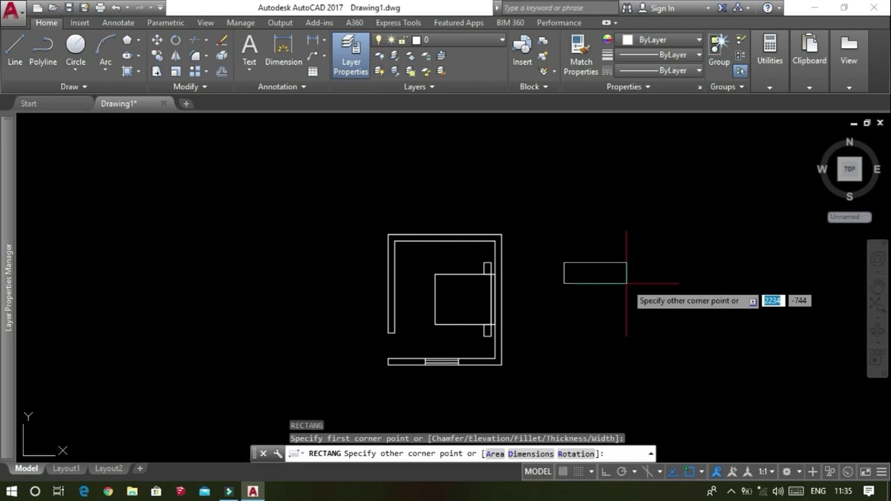
type("1500")
key("Tab")
type("600")
key("Return")
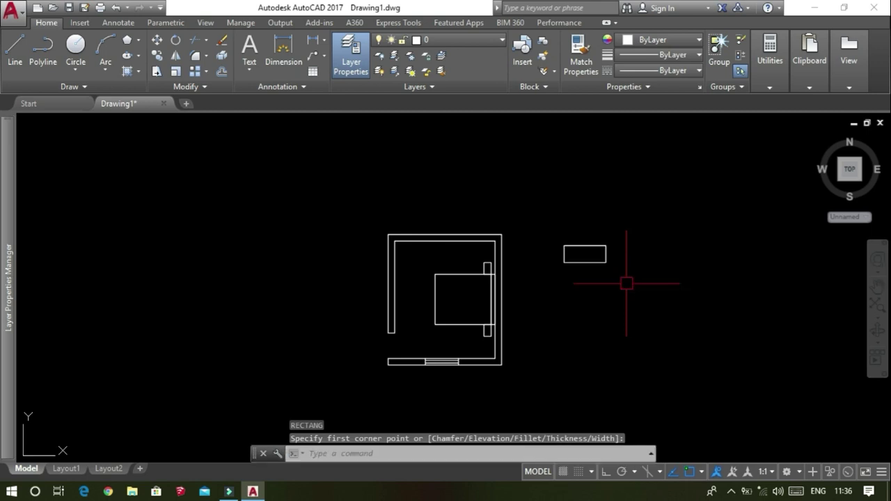
- Window-select the 1500 by 600 rectangle, abandoning two COPY attempts along the way
scroll(630, 241, "up", 4)
left_click(630, 241)
left_click(384, 338)
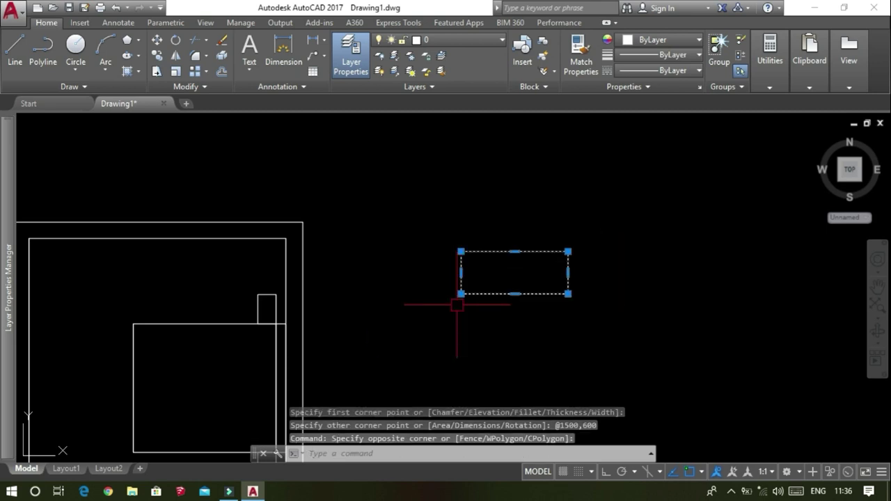
type("CO")
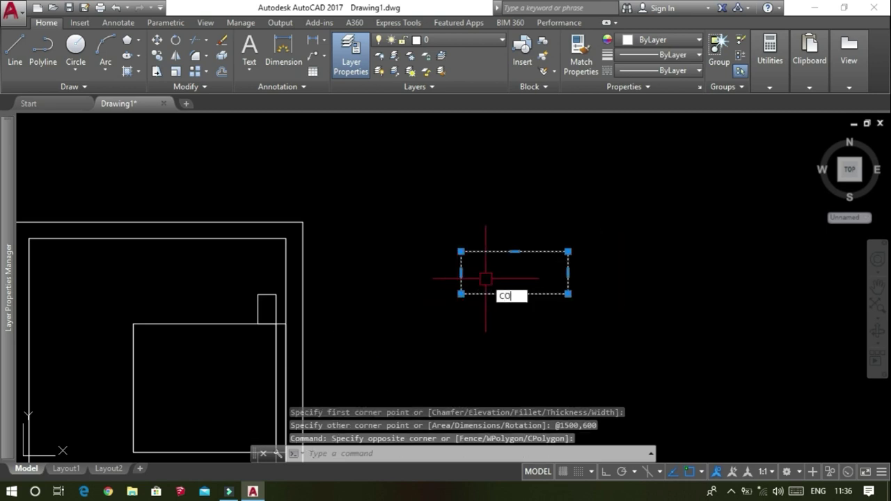
key("Return")
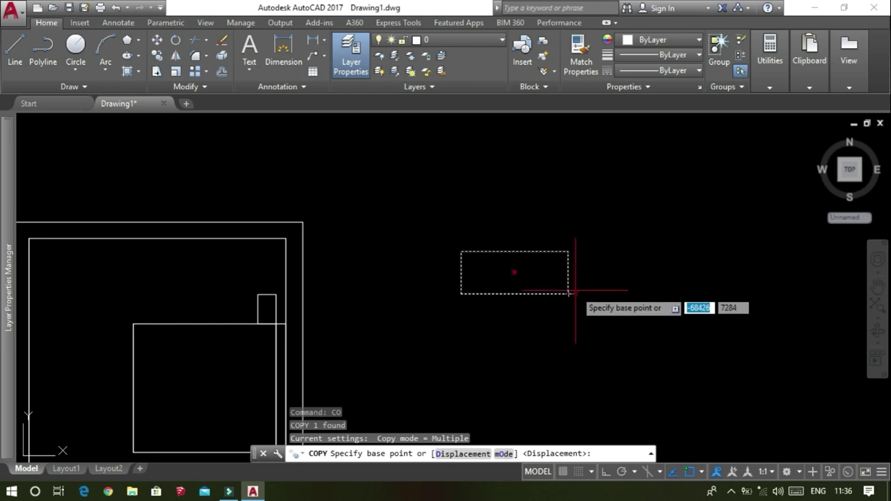
key("Escape")
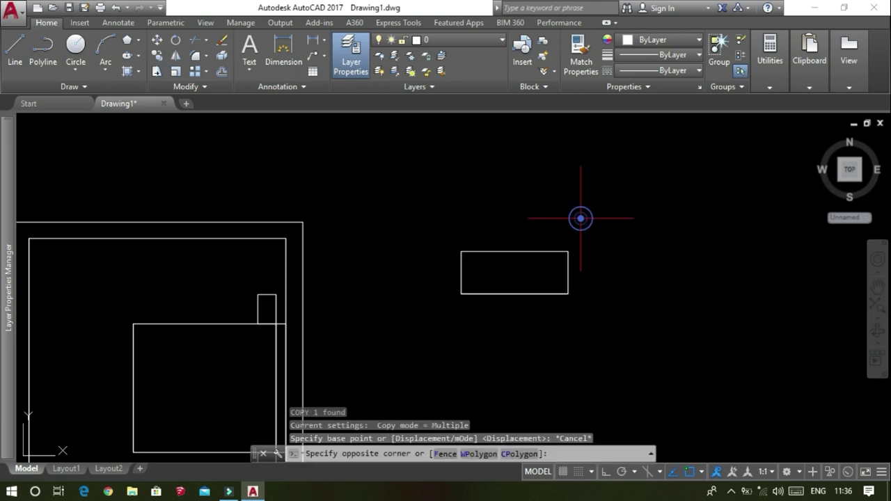
left_click(580, 220)
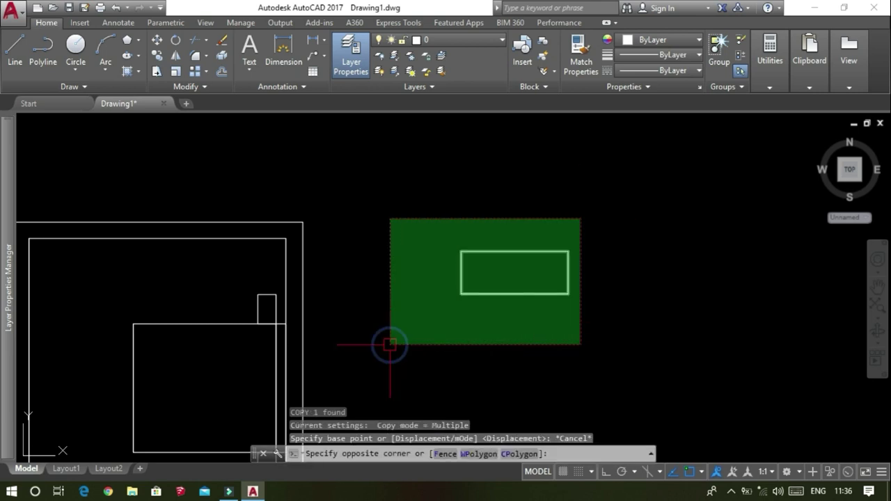
left_click(392, 344)
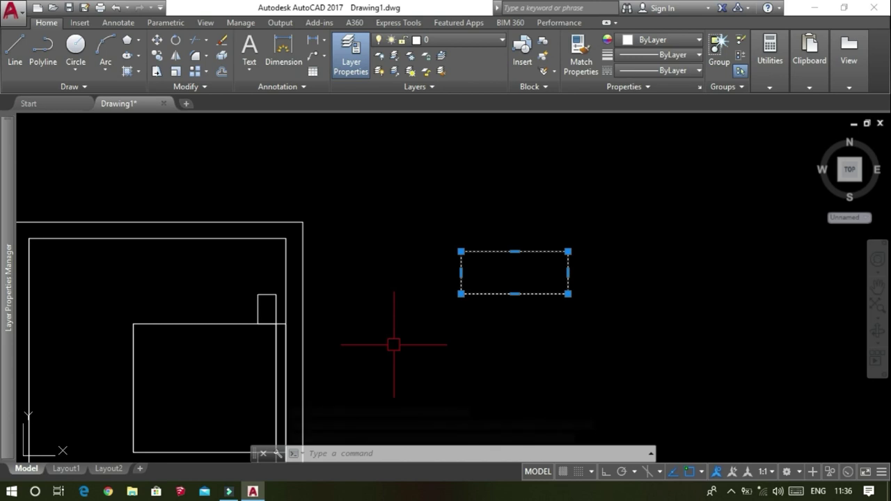
type("copy")
key("Return")
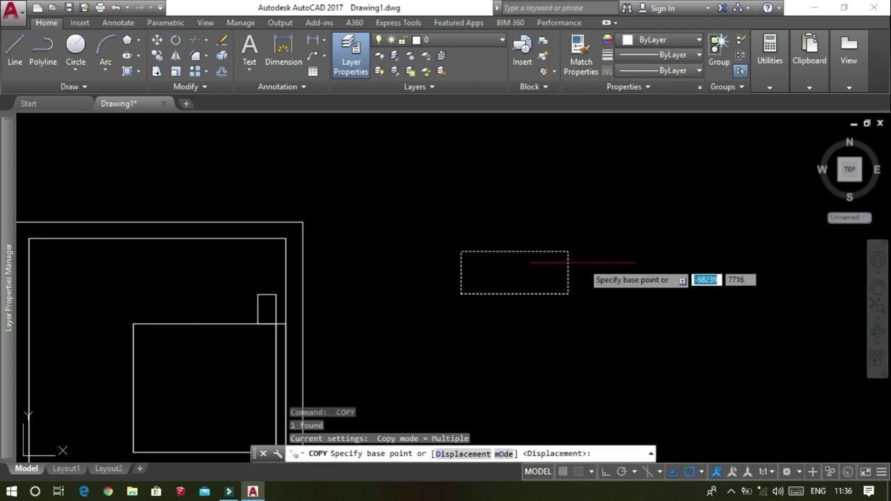
key("Escape")
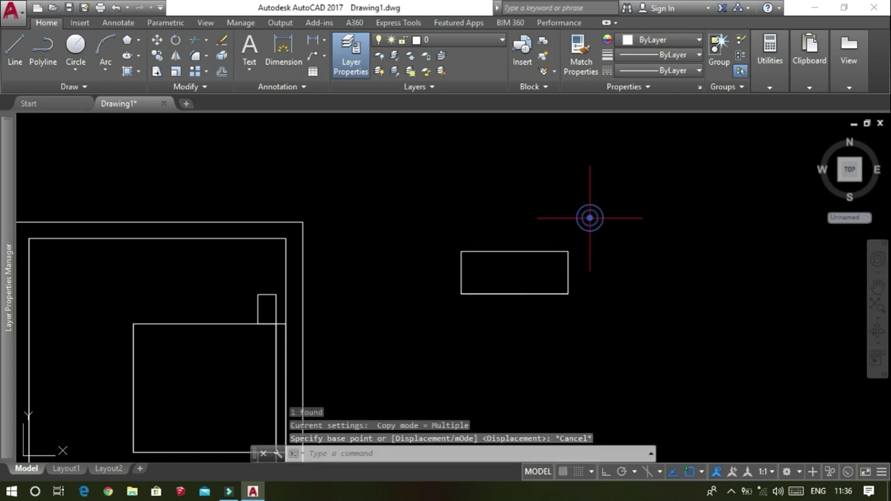
left_click(590, 218)
left_click(395, 348)
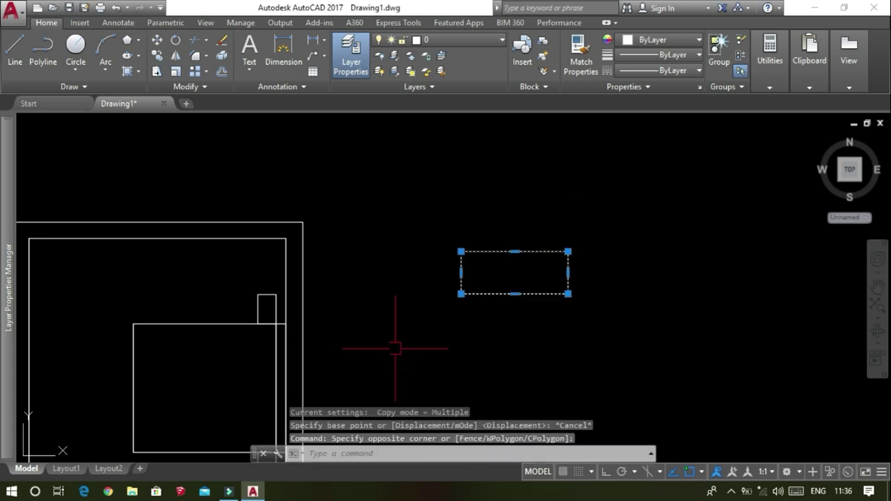
- Move the 1500 by 600 rectangle into the room's upper-left inner corner as the wardrobe
type("m")
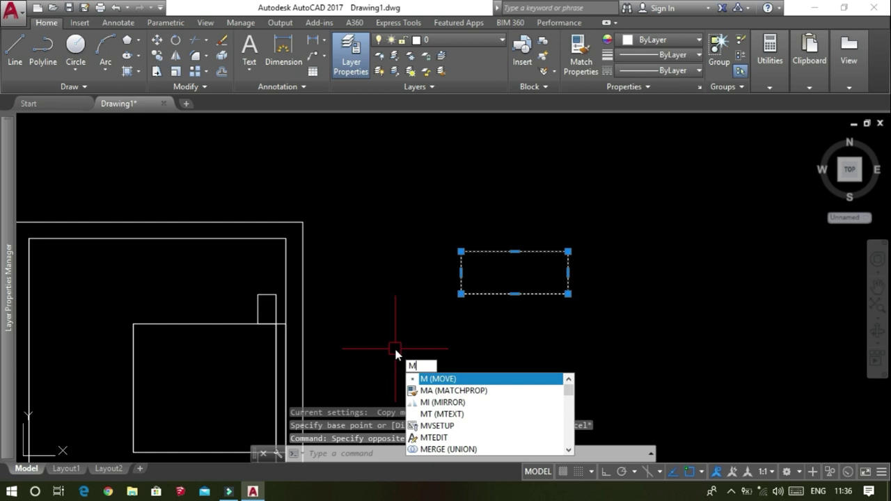
key("Escape")
type("m")
key("Return")
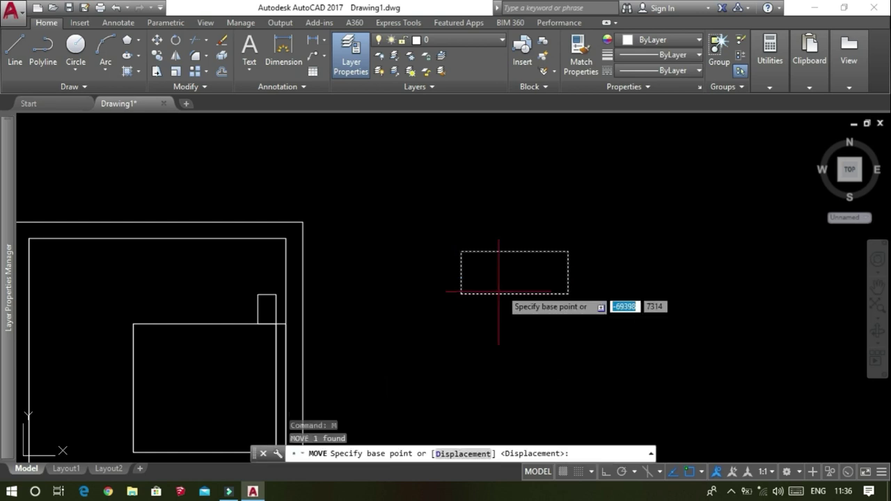
left_click(568, 293)
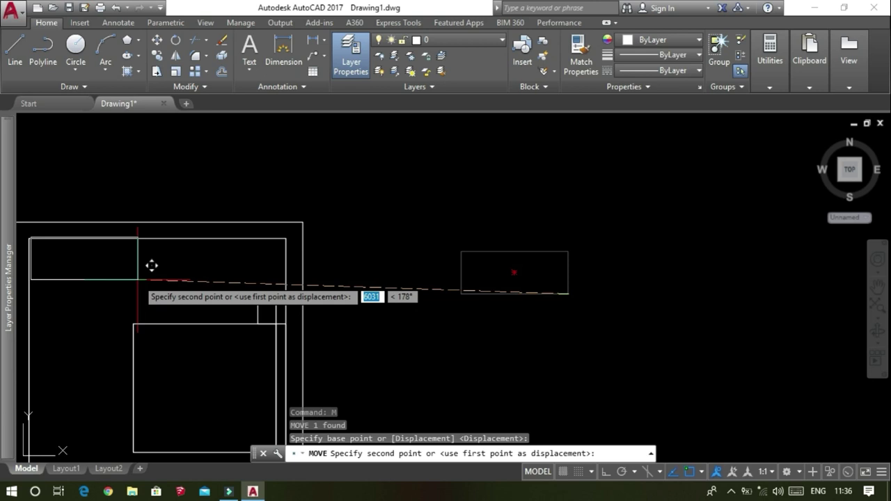
left_click(136, 280)
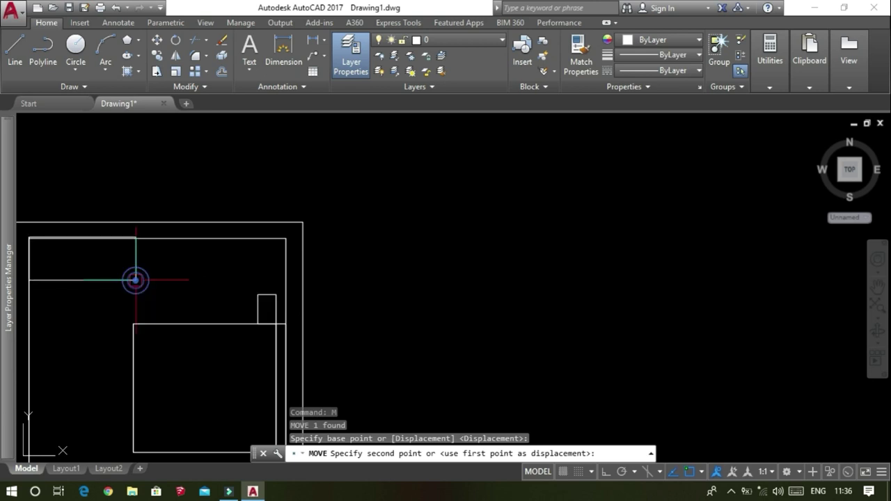
- Zoom out and minimize AutoCAD to reach the desktop
scroll(296, 282, "down", 2)
scroll(298, 285, "down", 2)
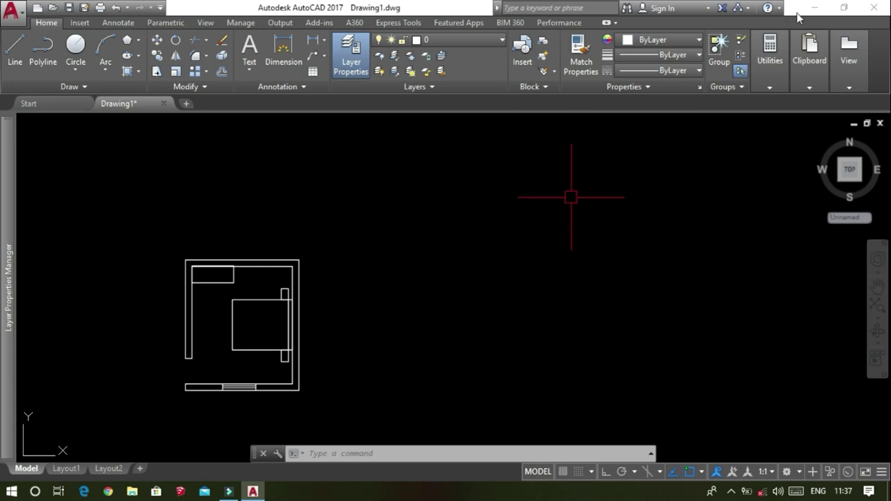
left_click(816, 11)
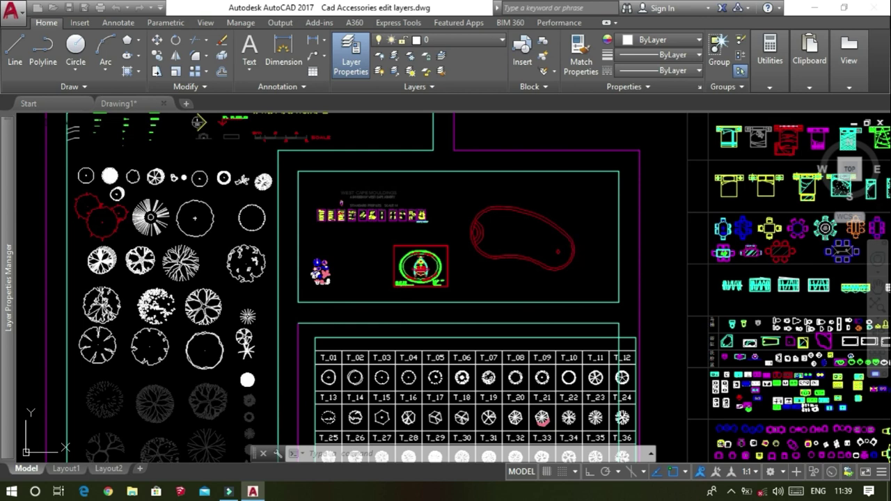
- Zoom around the Cad Accessories edit layers block library
scroll(571, 241, "down", 2)
scroll(491, 264, "down", 2)
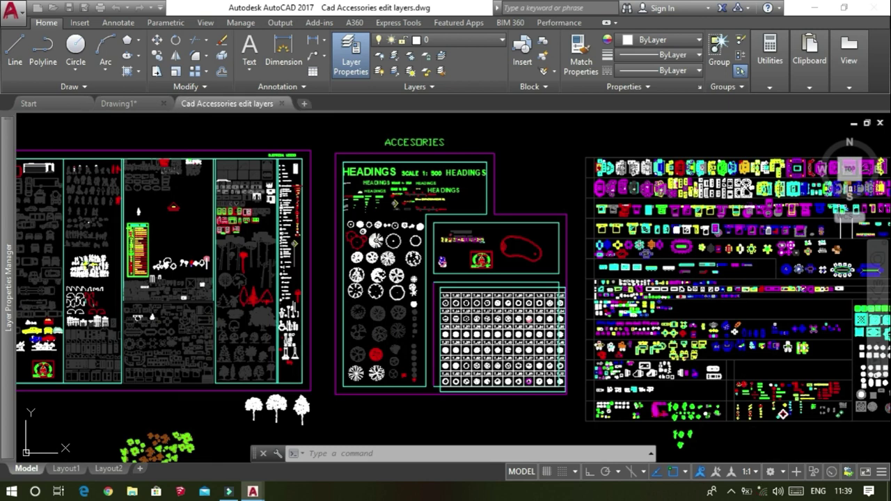
scroll(704, 233, "up", 3)
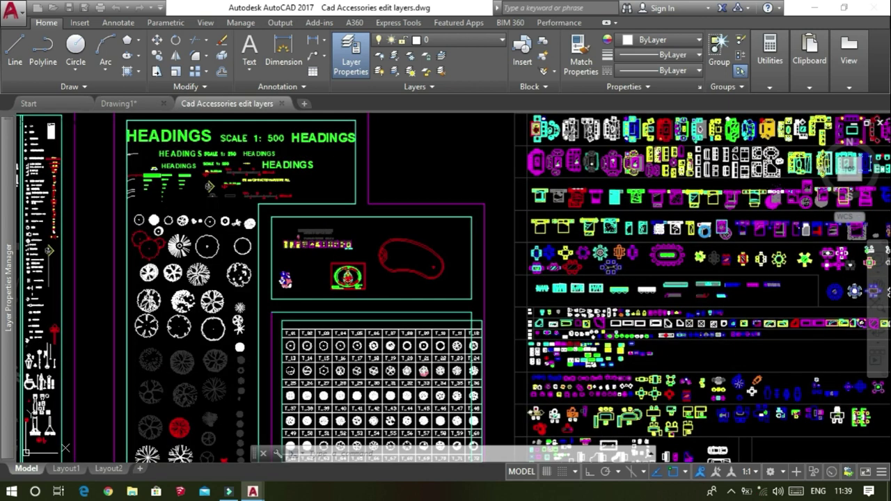
scroll(704, 233, "up", 1)
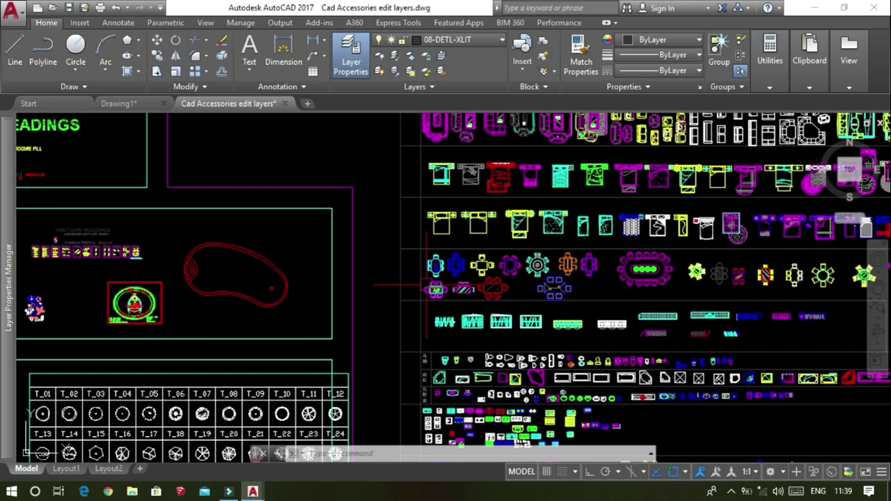
scroll(426, 284, "down", 2)
scroll(426, 284, "down", 2)
scroll(426, 284, "down", 2)
scroll(629, 355, "up", 2)
scroll(628, 355, "up", 2)
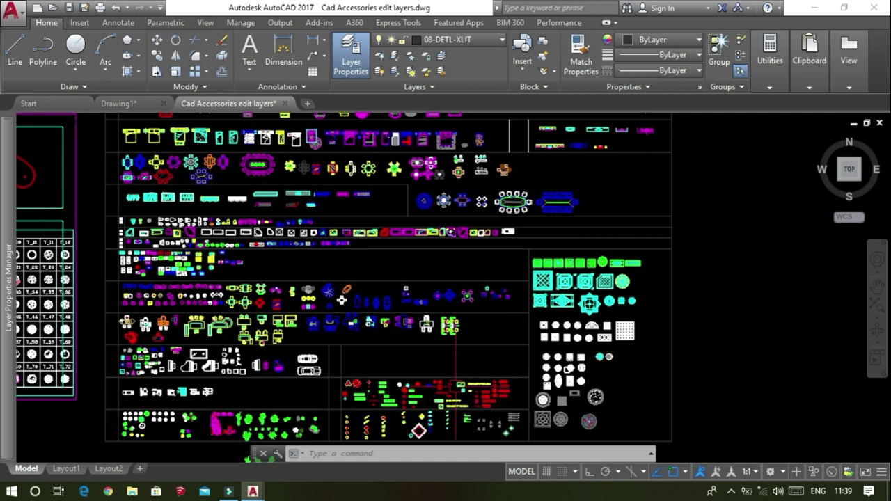
scroll(455, 382, "up", 4)
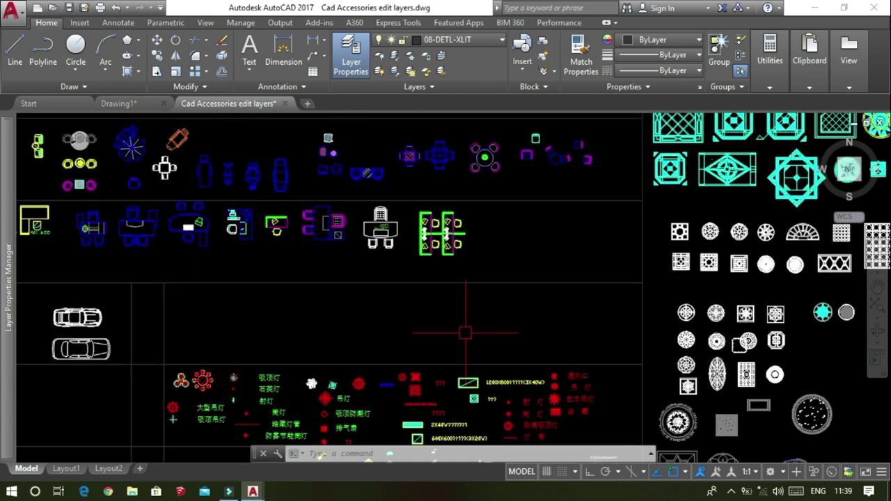
scroll(465, 333, "up", 2)
scroll(465, 333, "down", 2)
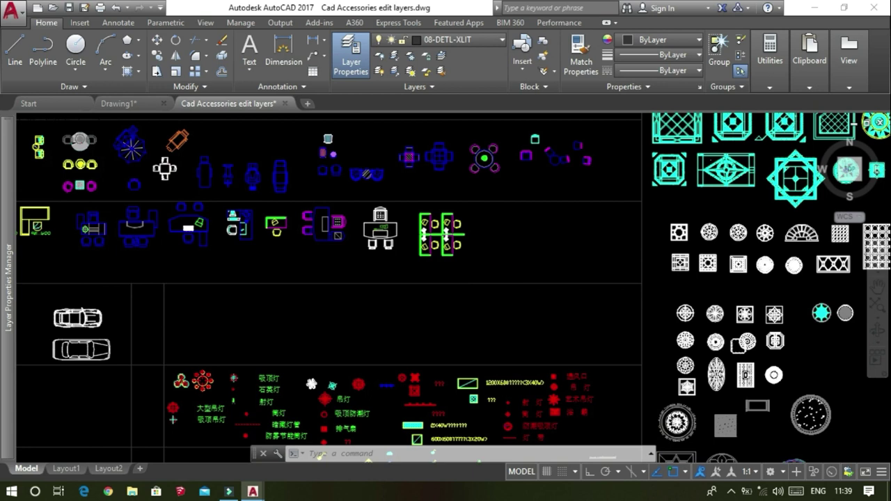
scroll(465, 333, "down", 2)
scroll(465, 332, "down", 2)
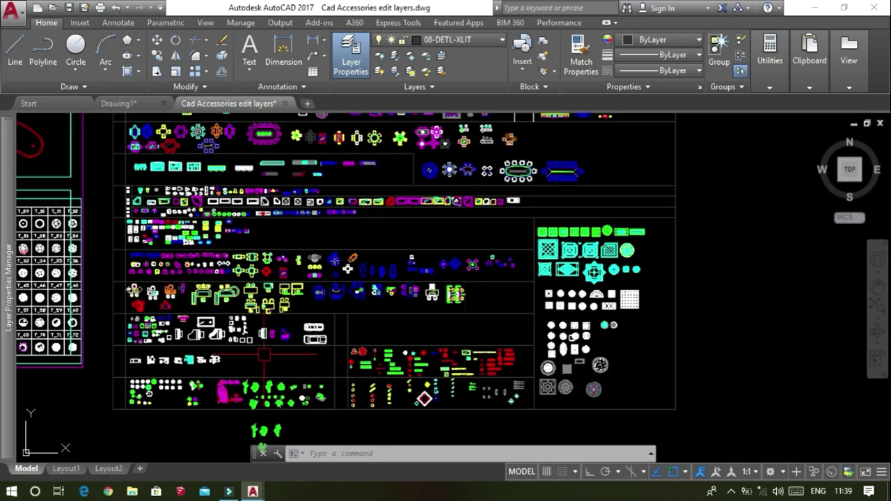
scroll(115, 341, "up", 2)
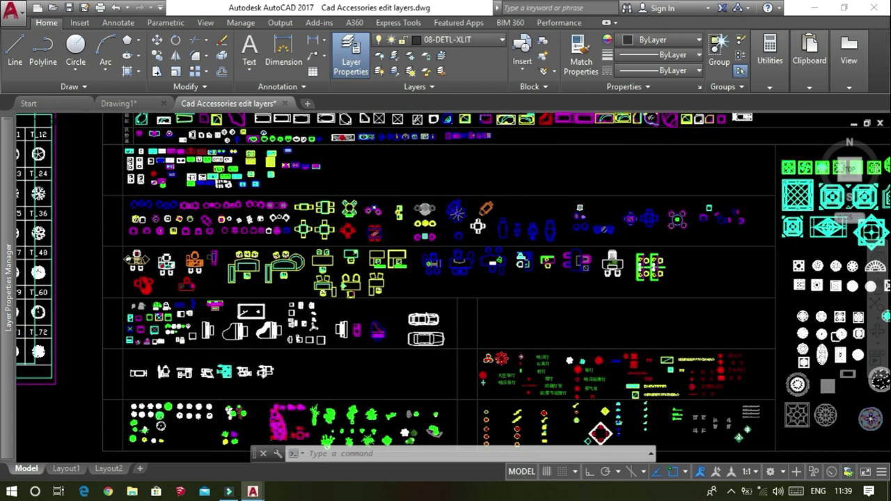
scroll(140, 334, "up", 3)
scroll(139, 334, "up", 3)
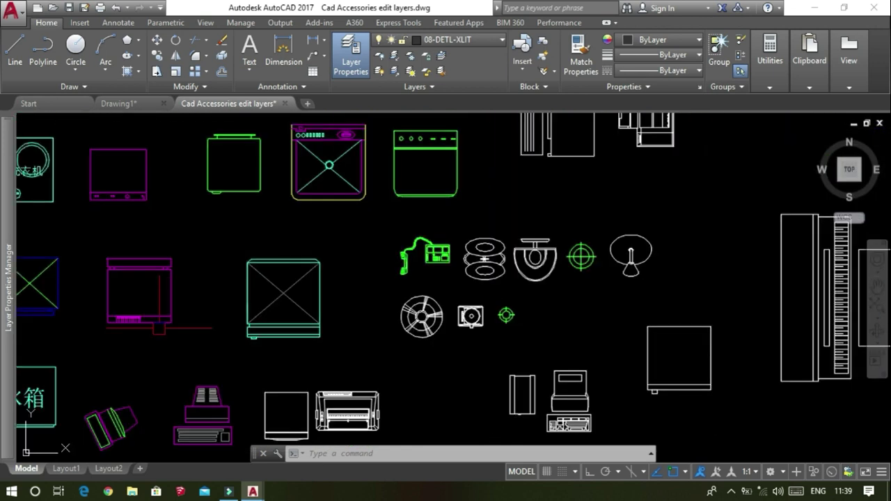
scroll(254, 326, "down", 2)
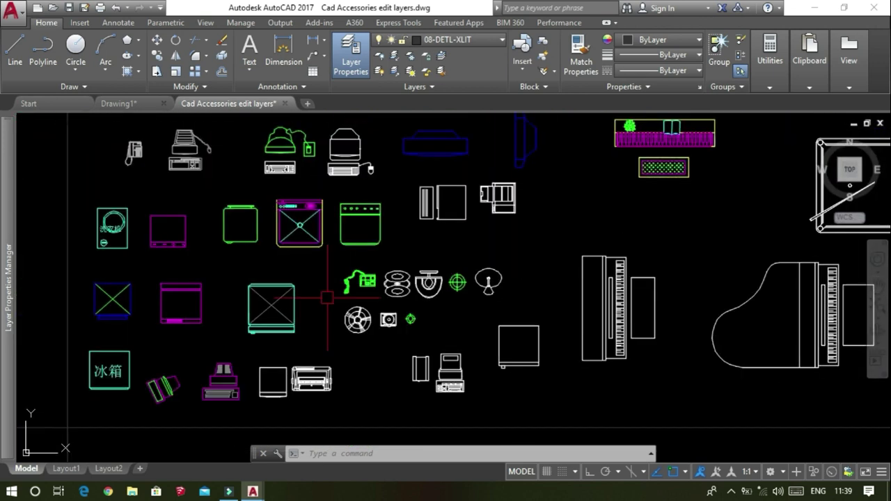
scroll(326, 299, "down", 2)
scroll(325, 303, "down", 2)
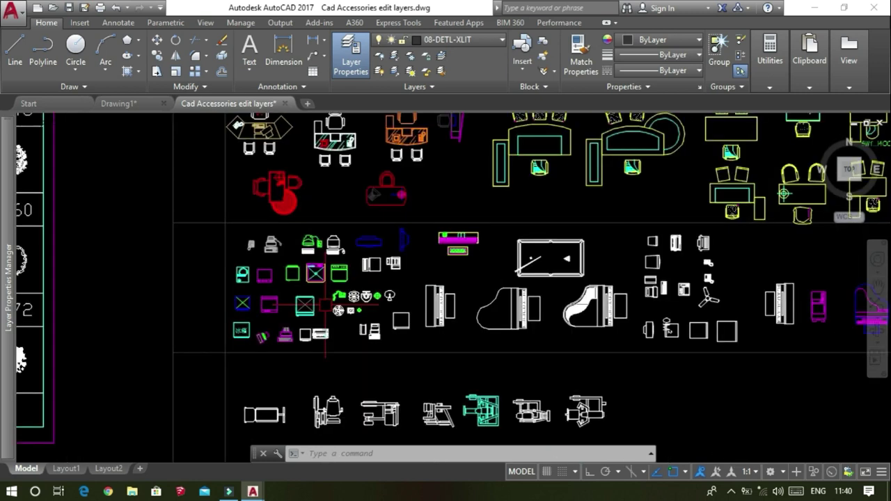
scroll(325, 304, "down", 2)
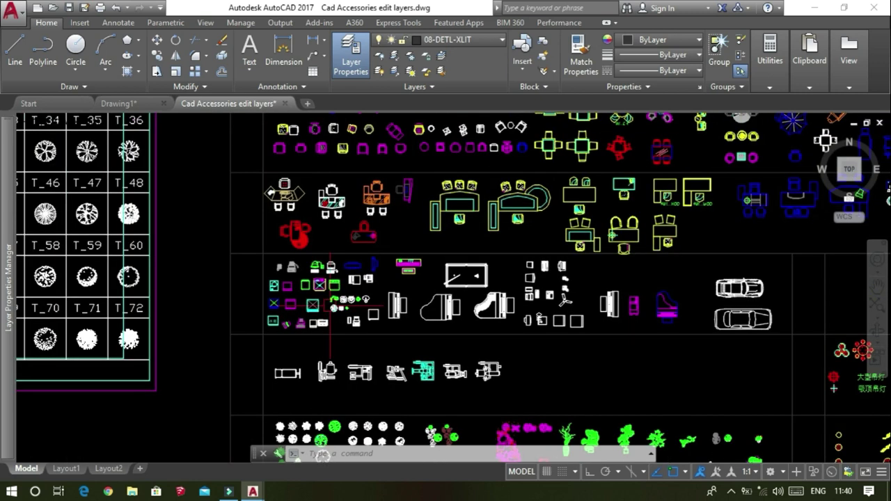
scroll(418, 296, "down", 2)
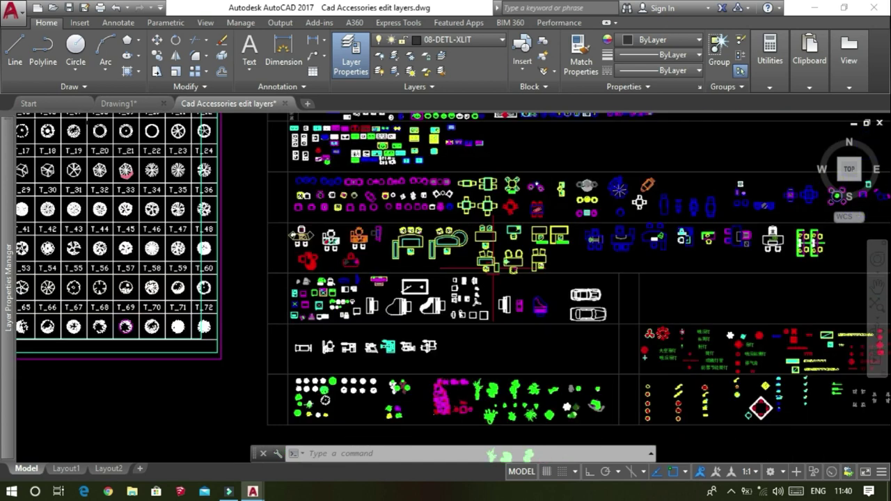
scroll(446, 292, "down", 2)
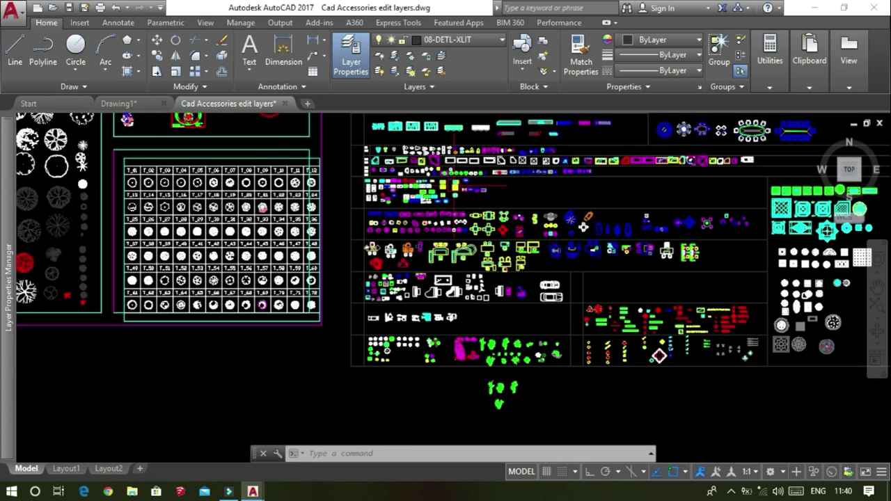
scroll(369, 250, "down", 1)
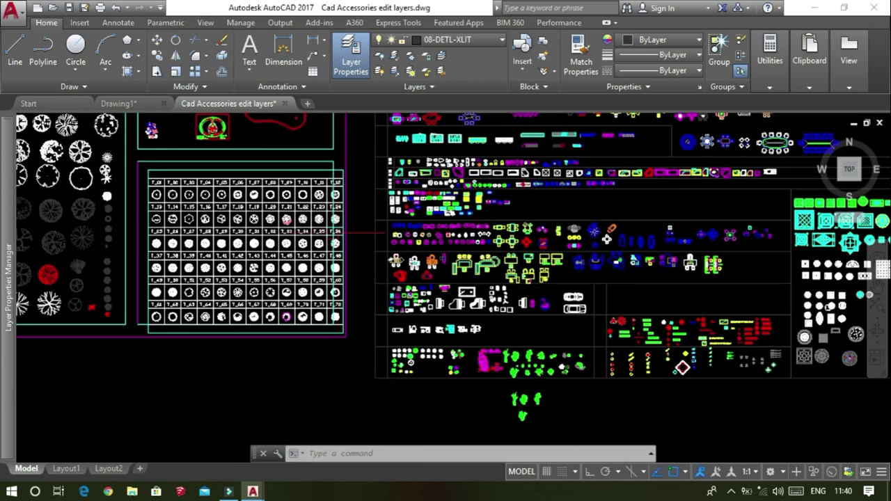
scroll(369, 250, "down", 1)
scroll(341, 235, "down", 2)
scroll(341, 235, "down", 2)
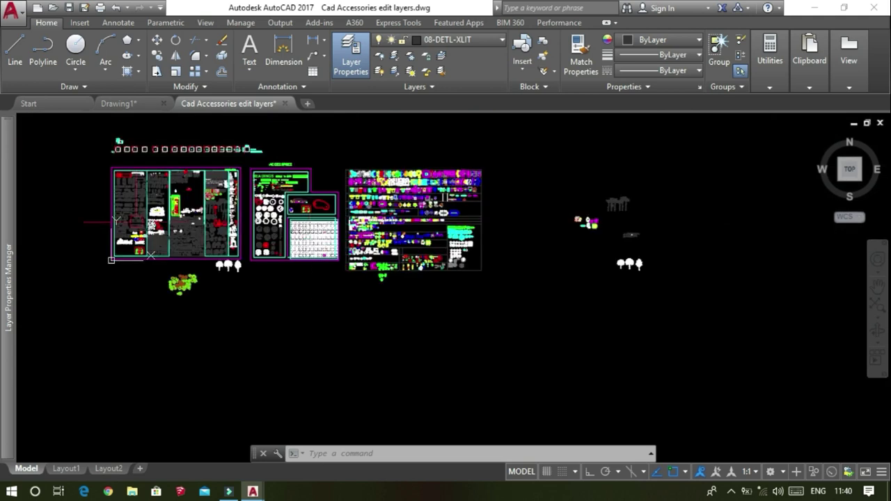
scroll(117, 211, "up", 1)
scroll(117, 211, "up", 1)
scroll(117, 211, "up", 1)
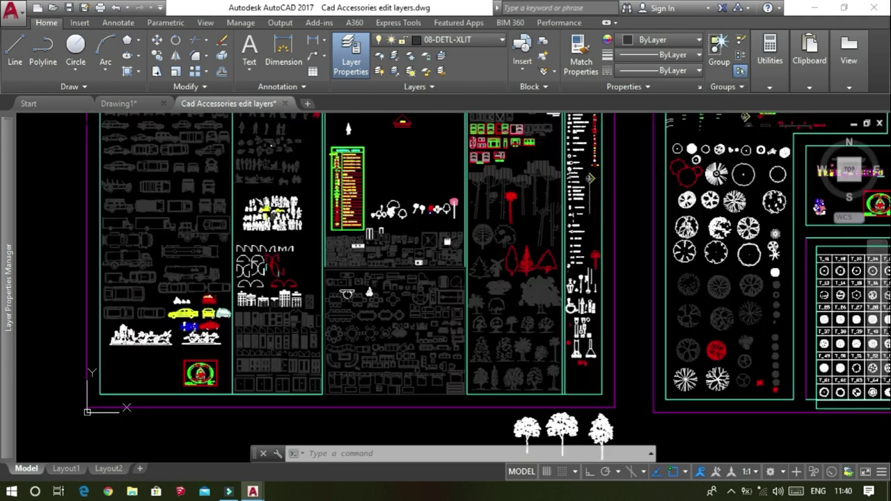
scroll(118, 211, "up", 2)
scroll(185, 247, "down", 1)
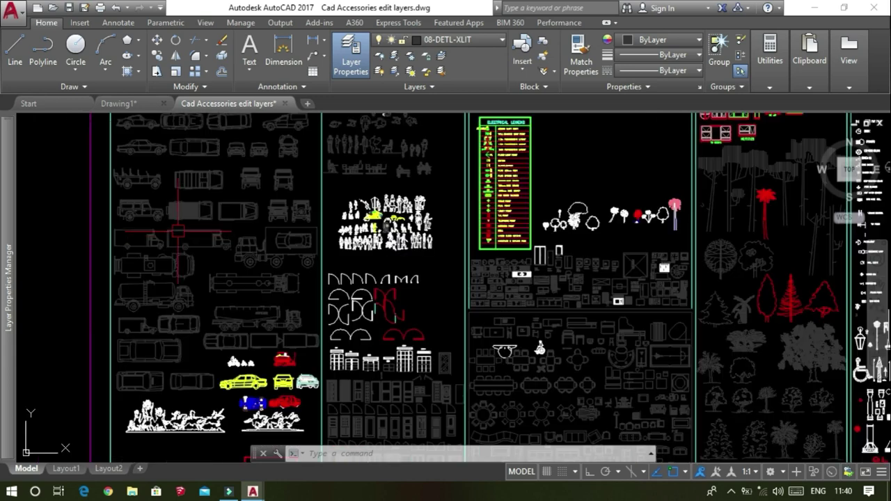
scroll(239, 250, "up", 1)
scroll(247, 257, "up", 1)
scroll(240, 258, "up", 1)
scroll(226, 255, "down", 2)
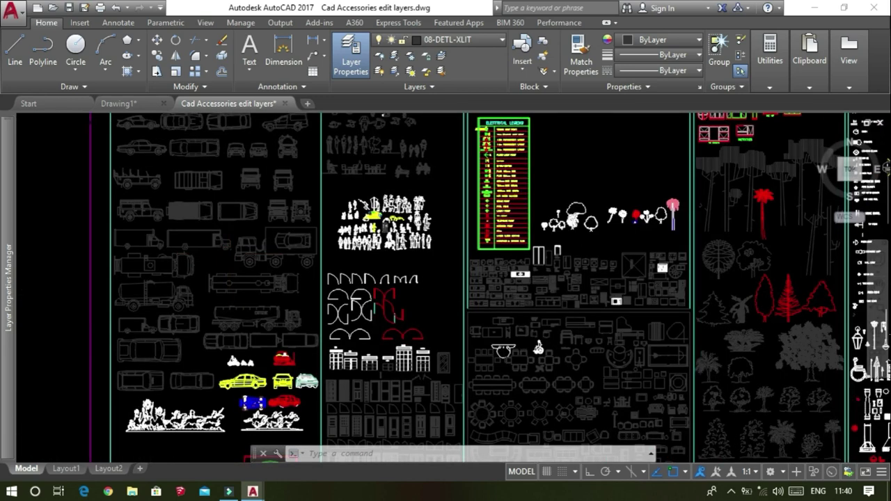
scroll(335, 229, "down", 1)
scroll(334, 230, "up", 1)
scroll(332, 232, "up", 1)
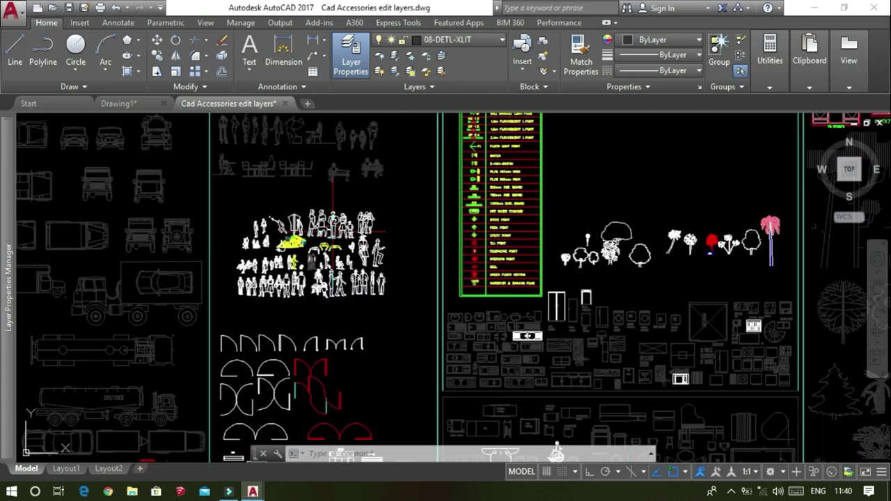
scroll(333, 231, "up", 2)
scroll(333, 233, "up", 2)
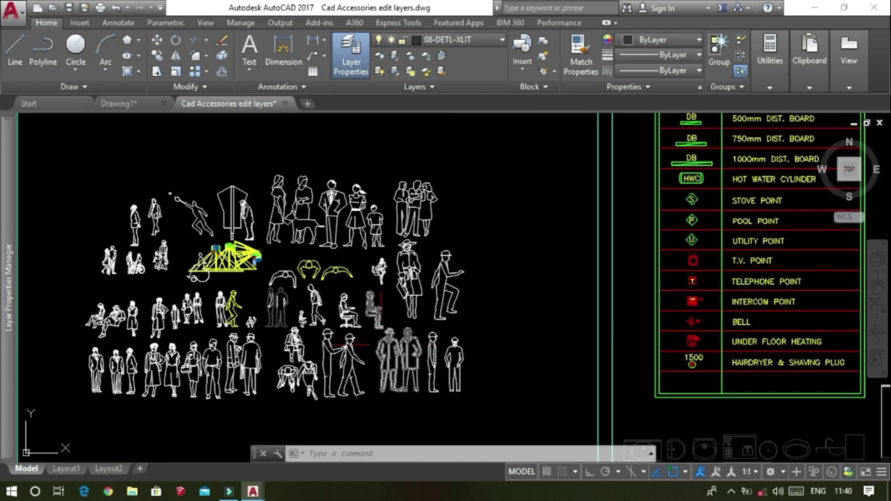
scroll(412, 345, "down", 3)
scroll(412, 342, "down", 1)
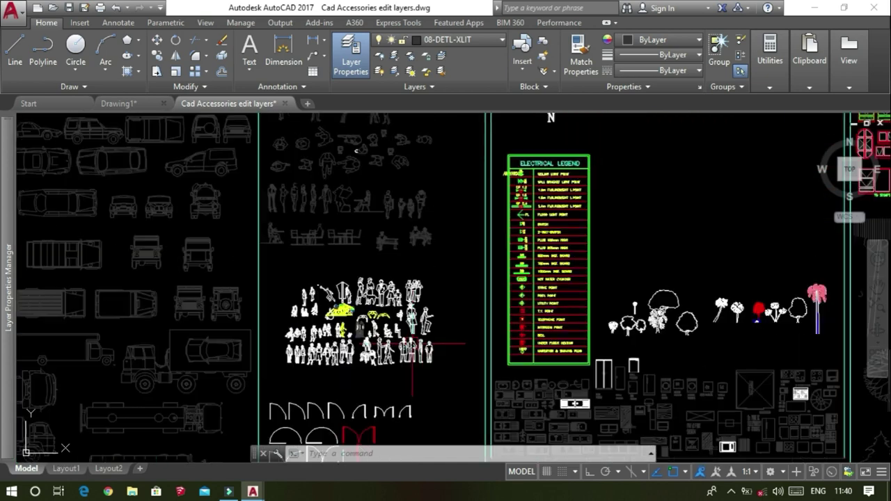
scroll(314, 224, "up", 3)
scroll(314, 225, "down", 2)
scroll(320, 209, "down", 2)
scroll(334, 251, "down", 2)
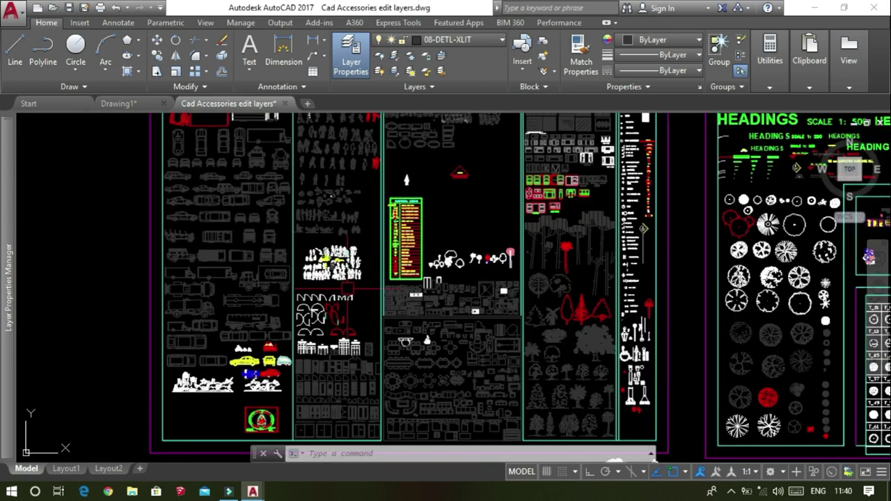
scroll(356, 368, "up", 1)
scroll(357, 369, "up", 1)
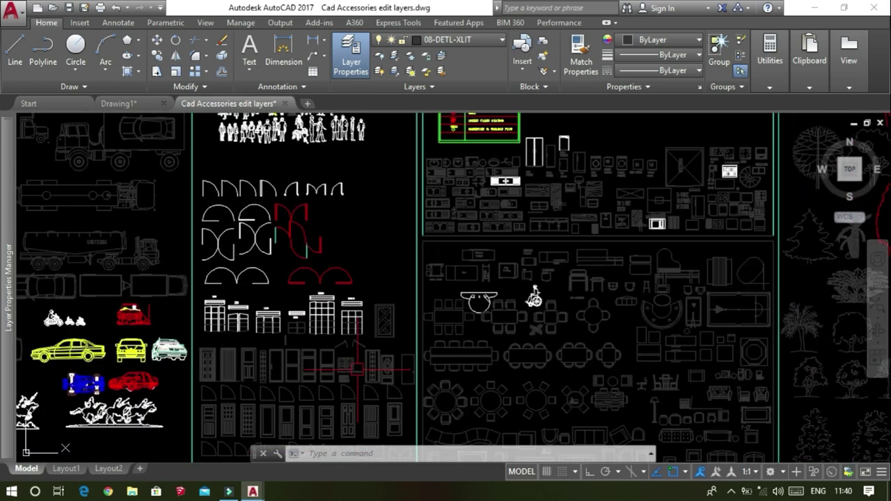
scroll(351, 362, "up", 2)
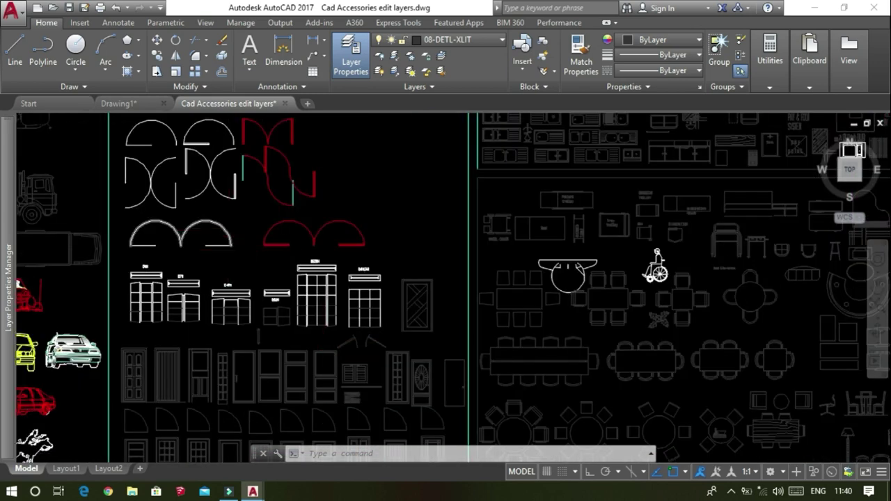
scroll(376, 265, "down", 2)
scroll(376, 258, "down", 2)
scroll(378, 244, "down", 2)
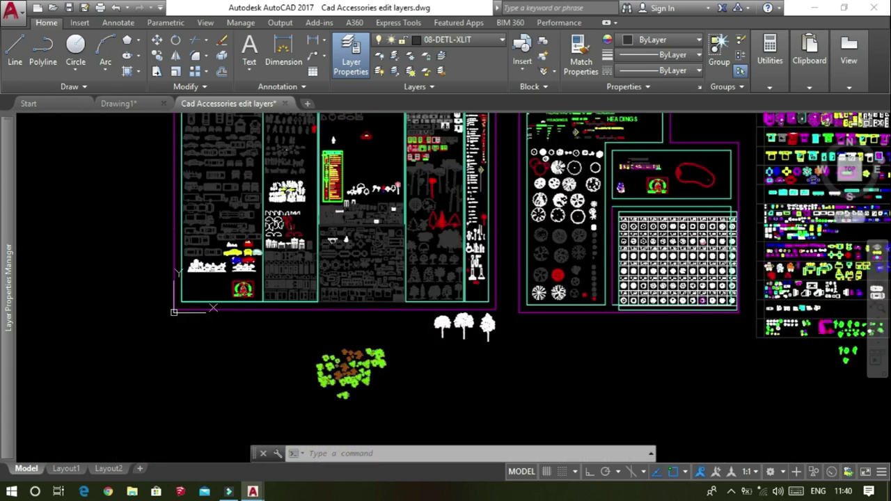
scroll(491, 285, "up", 3)
scroll(383, 278, "down", 2)
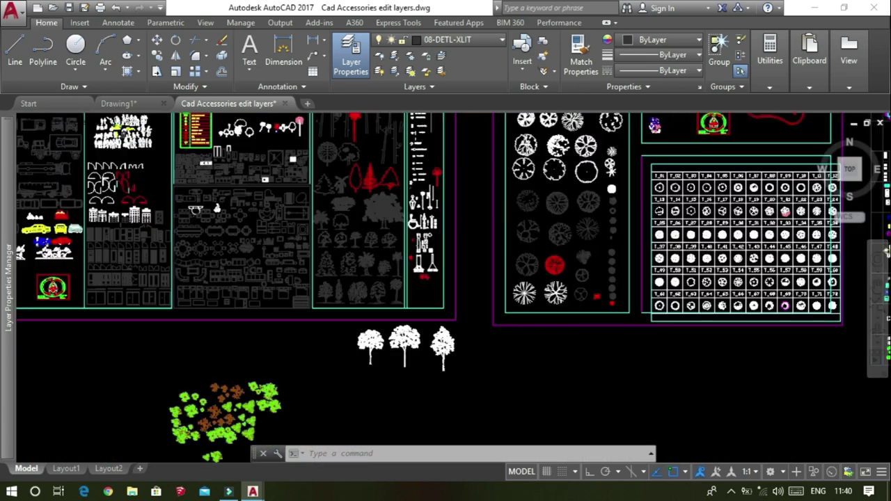
scroll(383, 275, "down", 2)
scroll(385, 275, "down", 1)
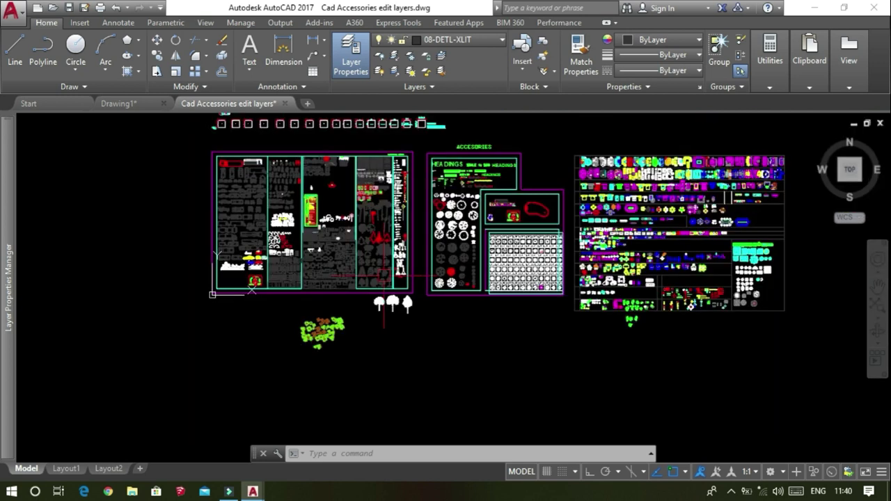
scroll(422, 261, "up", 3)
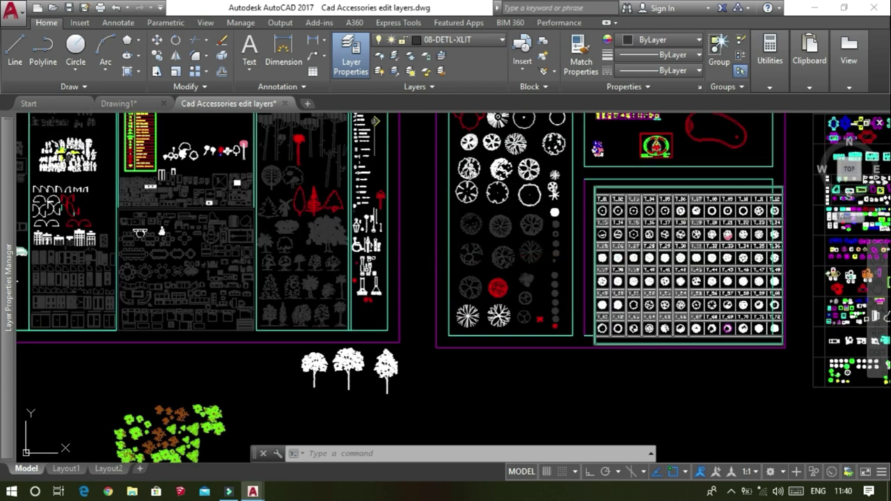
scroll(689, 264, "down", 2)
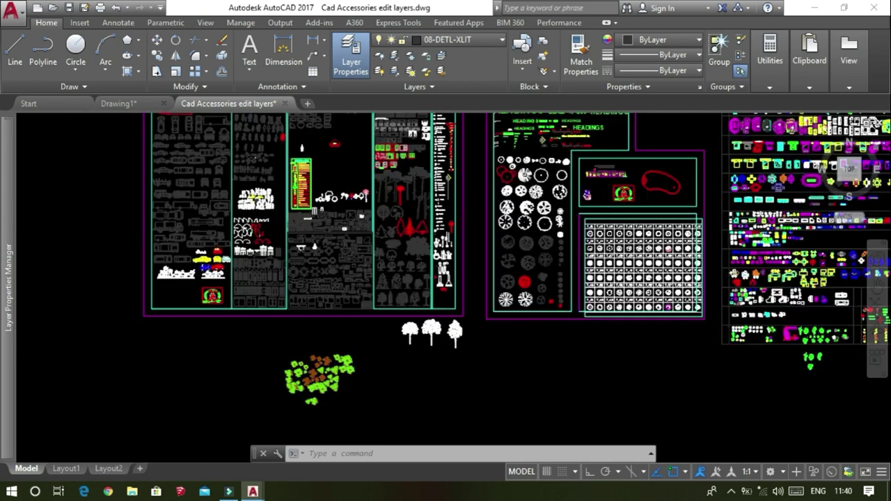
scroll(690, 264, "down", 2)
scroll(791, 265, "up", 2)
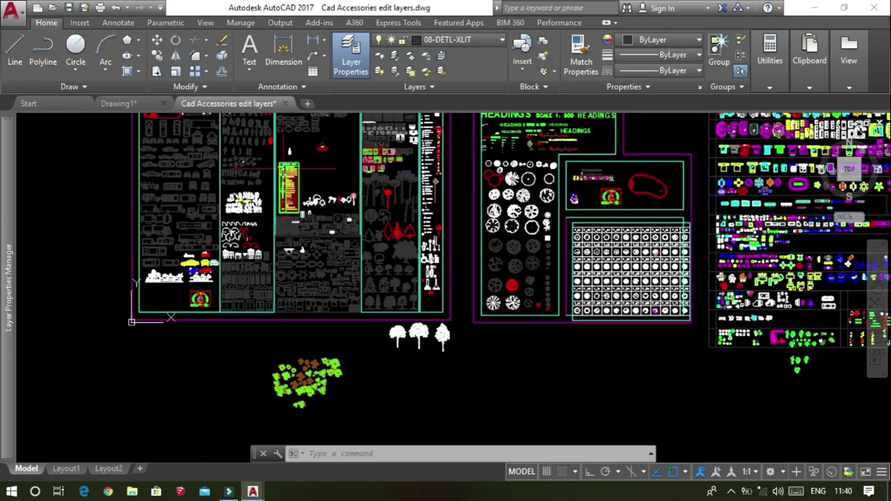
- Back in Drawing1, draw a thin 50 by 900 door-leaf rectangle beside the room walls
left_click(126, 105)
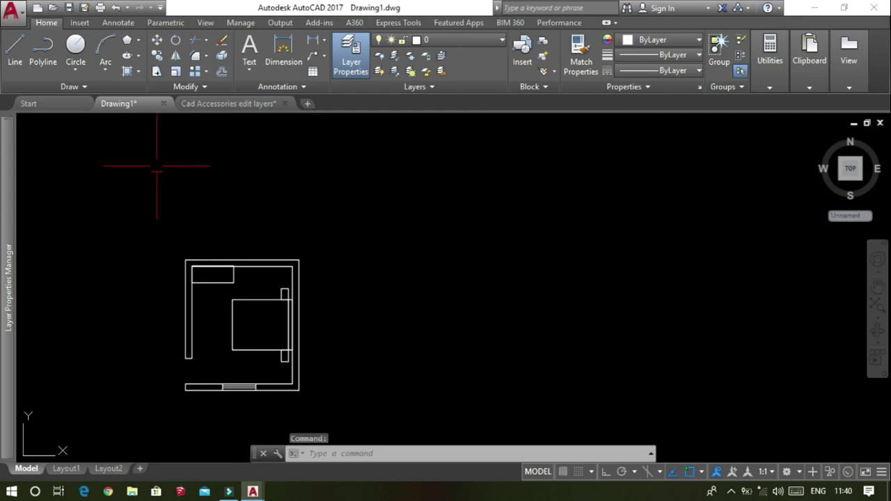
scroll(258, 402, "up", 2)
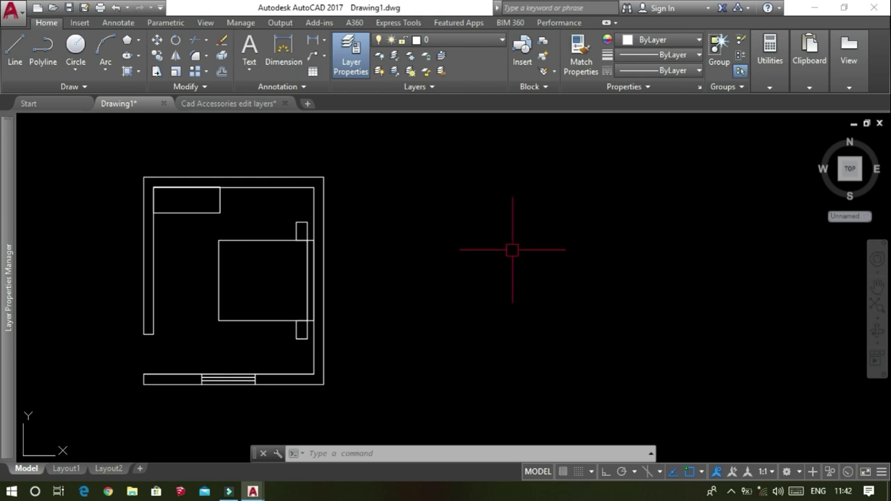
type("REC")
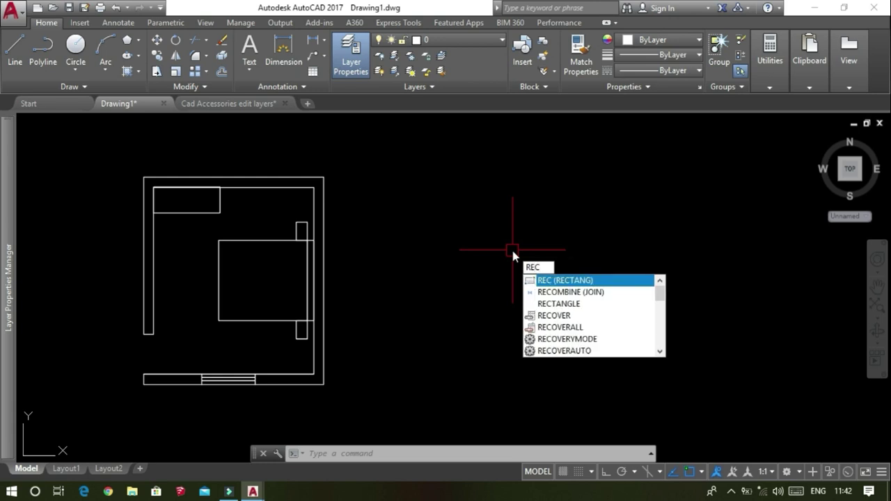
key("Return")
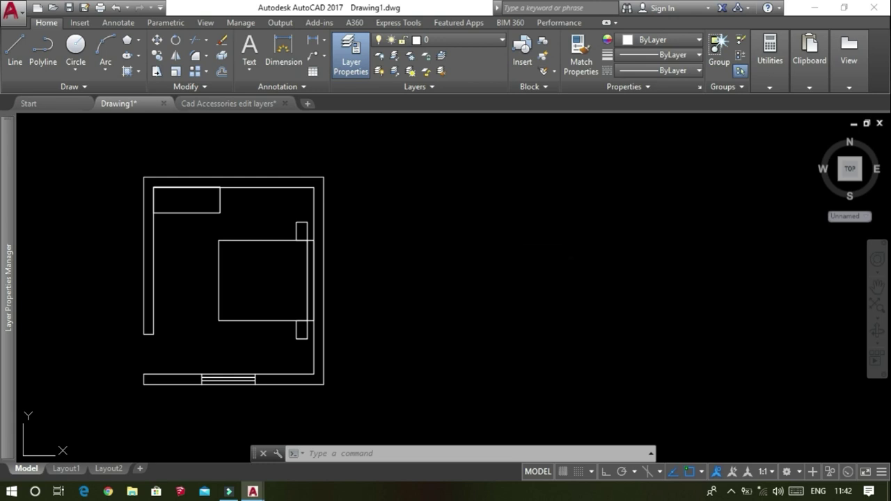
left_click(458, 216)
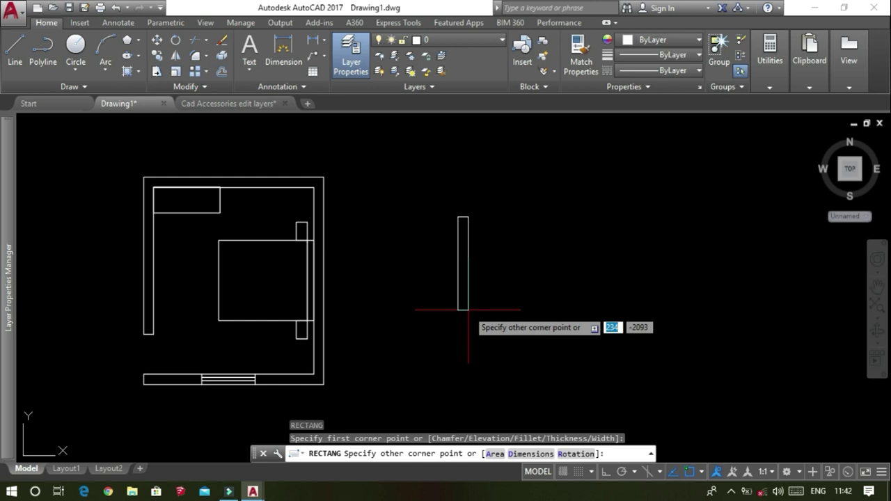
type("50")
key("Tab")
type("900")
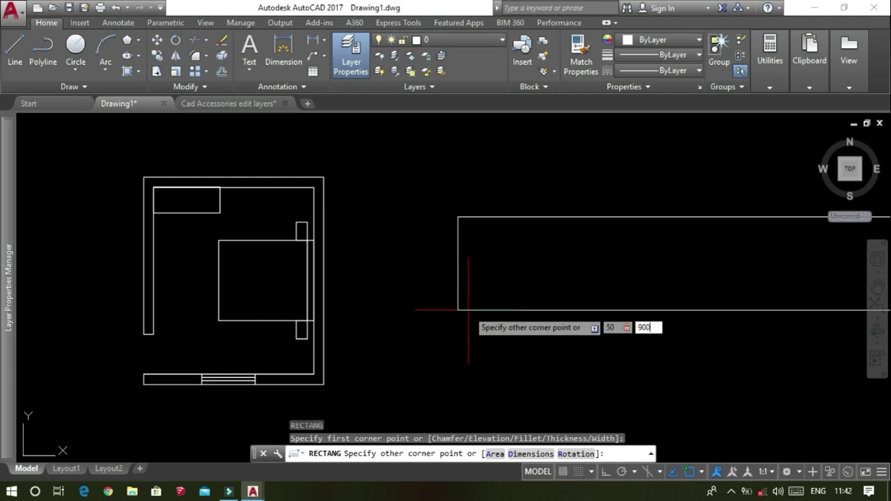
key("Return")
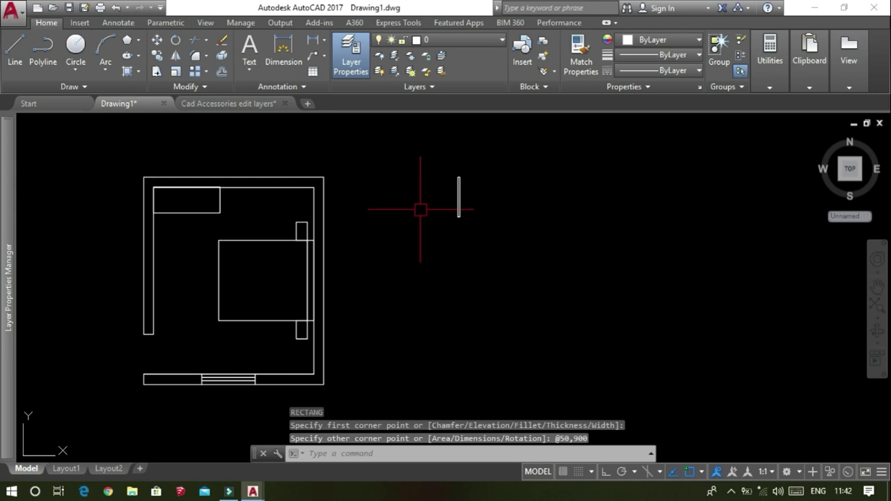
scroll(423, 209, "up", 4)
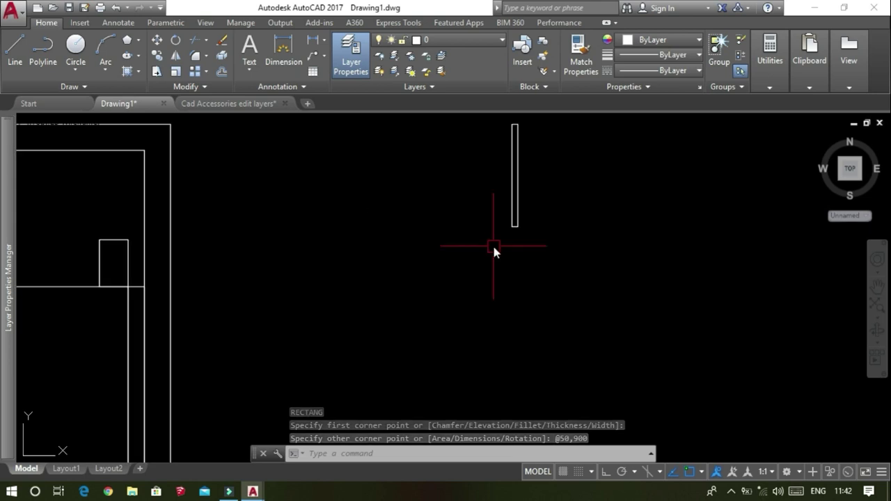
type("L")
key("Return")
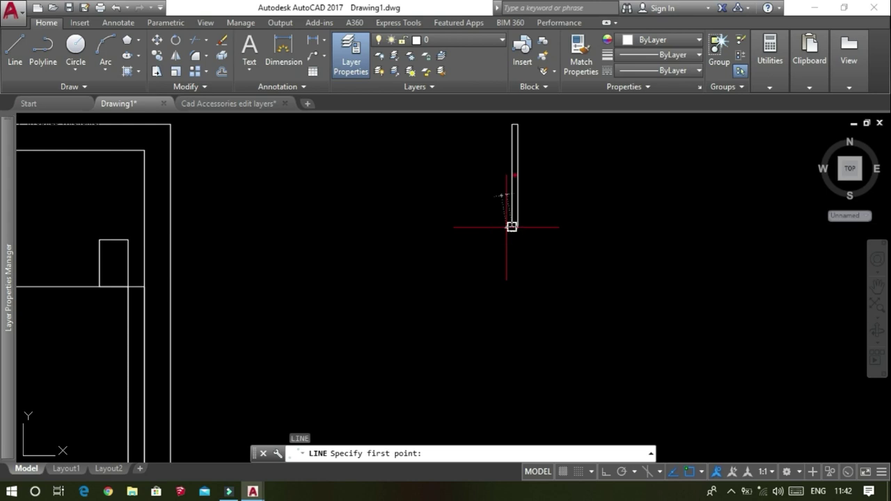
- Draw an 850-long horizontal line leftward from the door rectangle's bottom corner, Ortho on
left_click(511, 226)
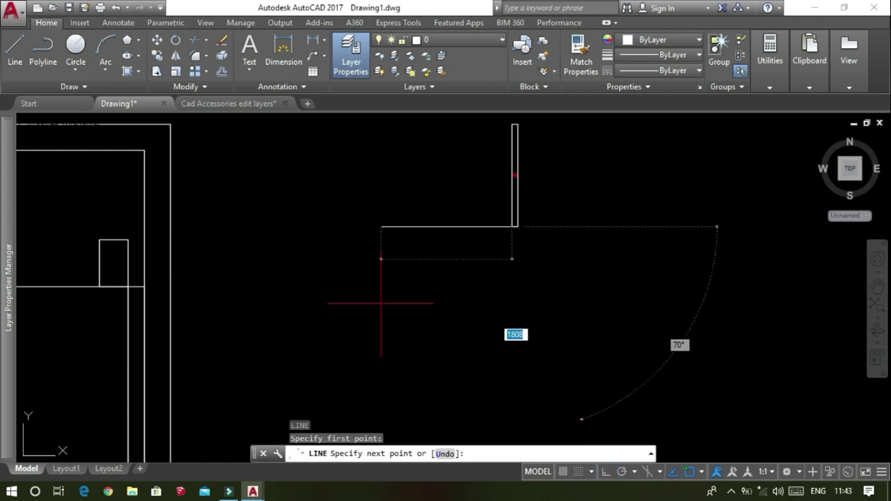
key("F8")
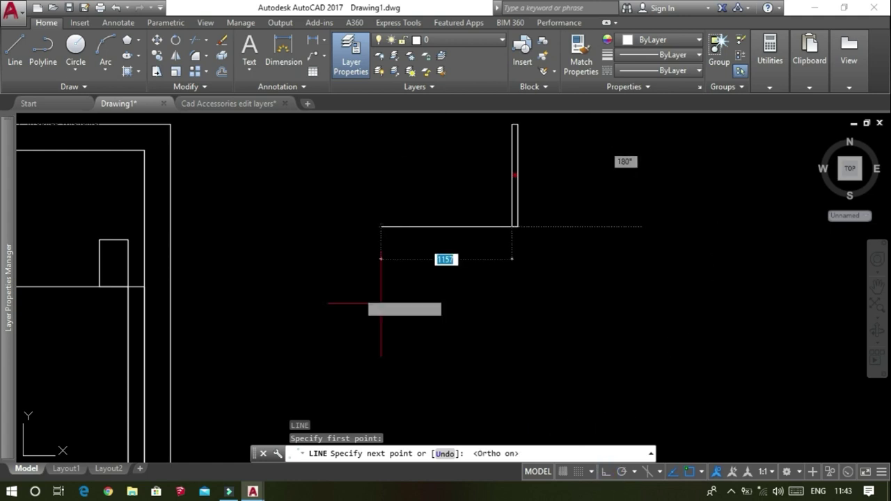
left_click(271, 233)
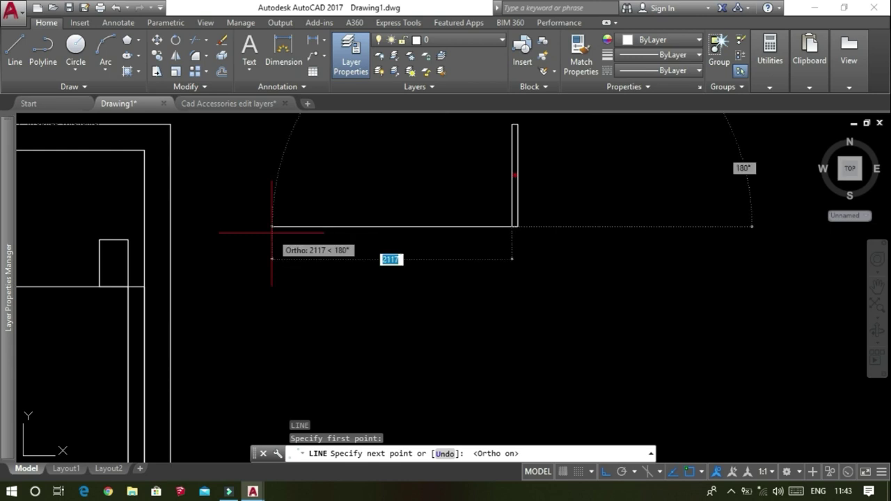
type("850")
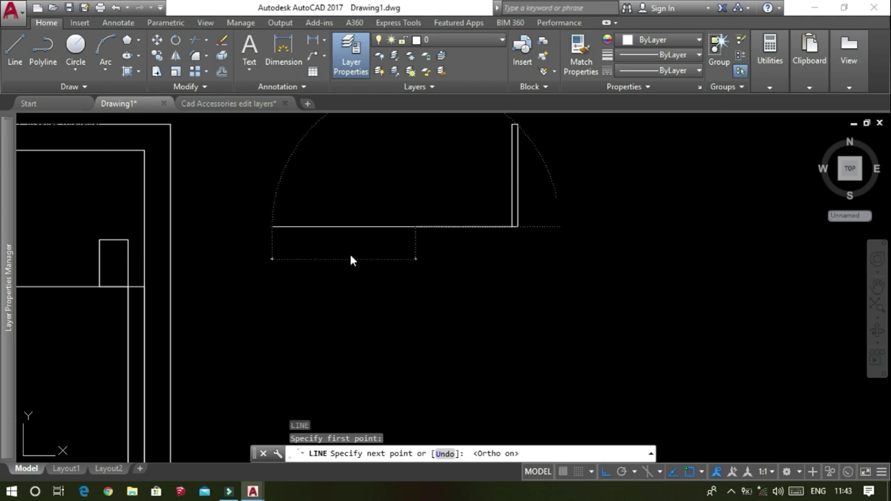
key("Return")
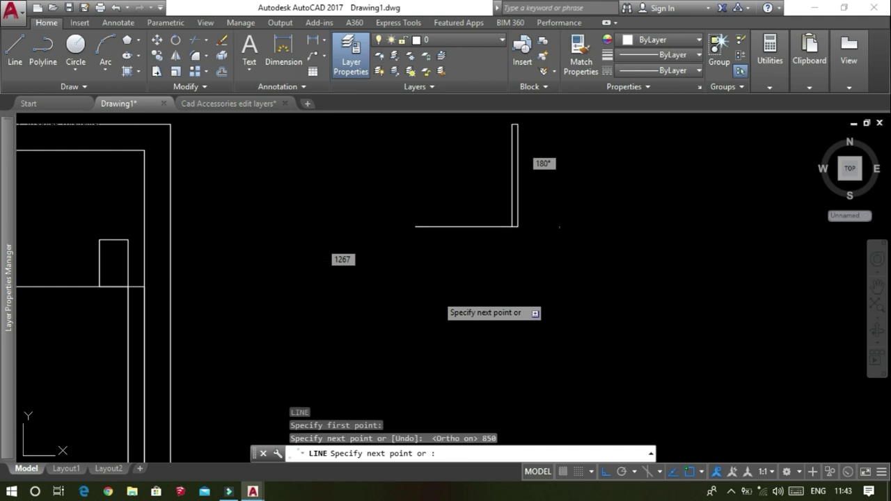
key("Escape")
scroll(447, 288, "up", 2)
scroll(447, 291, "down", 1)
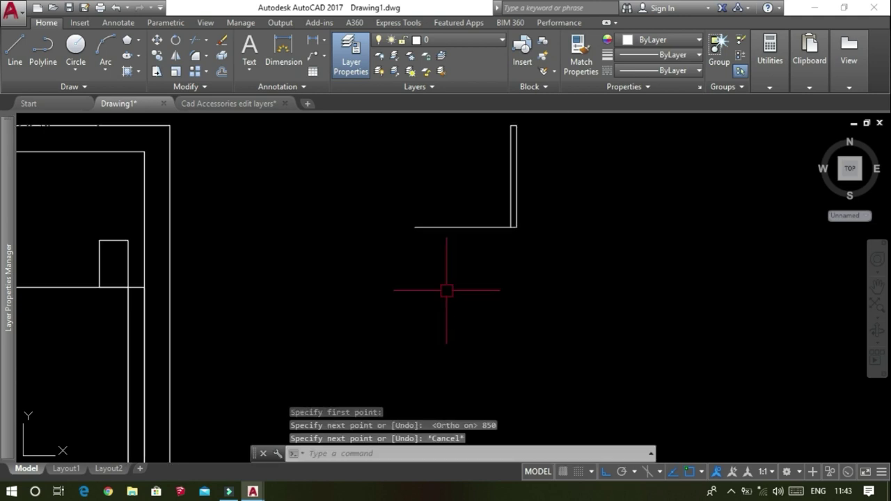
scroll(477, 210, "down", 2)
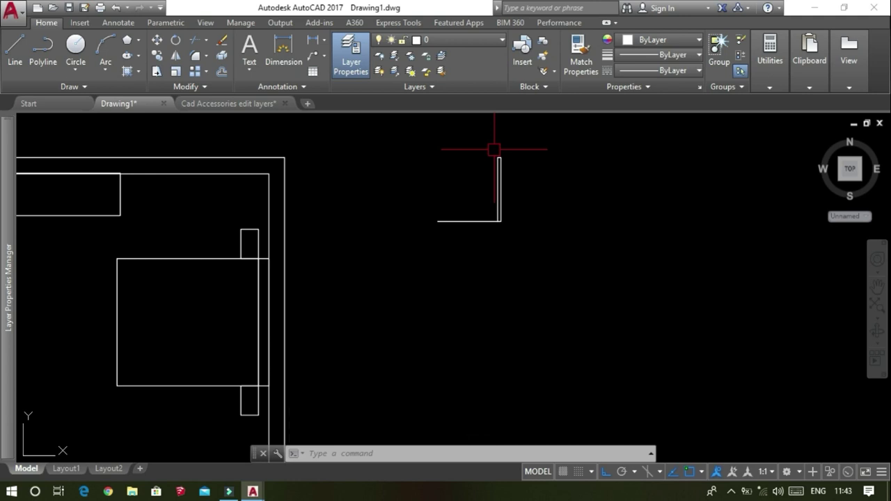
- Draw a three-point door-swing arc from the door leaf's top to the 850 line's end
left_click(103, 53)
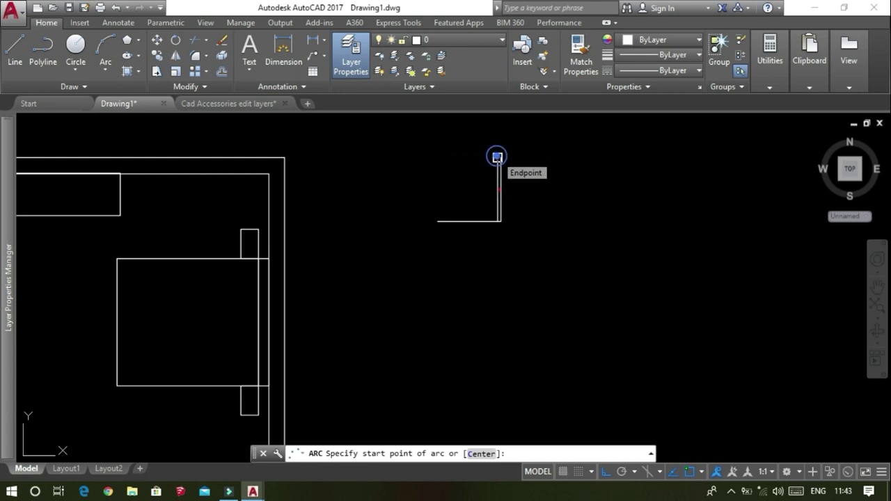
left_click(497, 157)
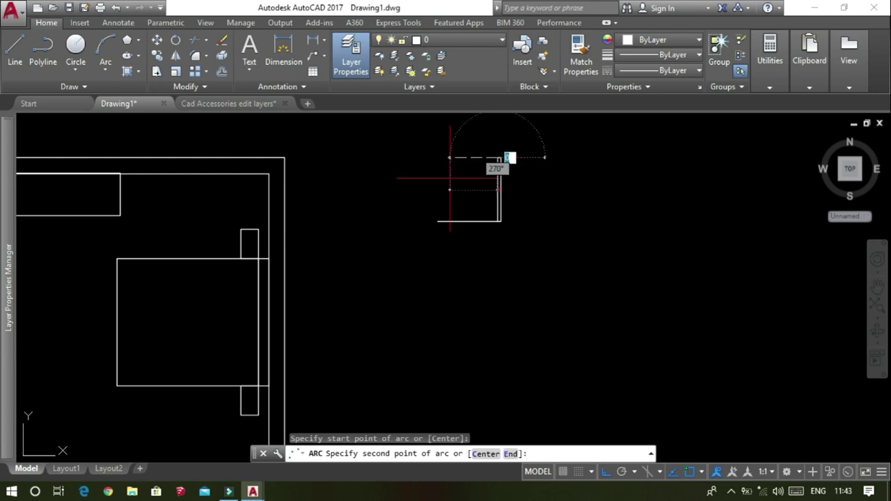
key("F8")
left_click(437, 221)
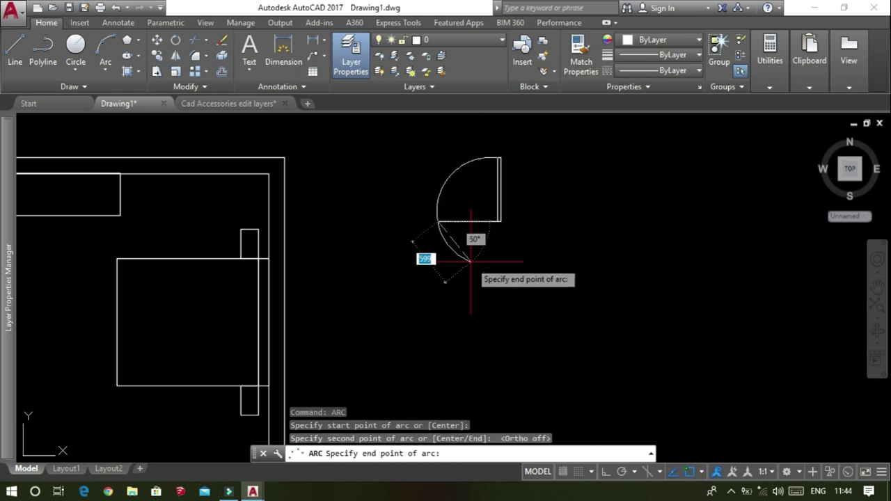
left_click(472, 262)
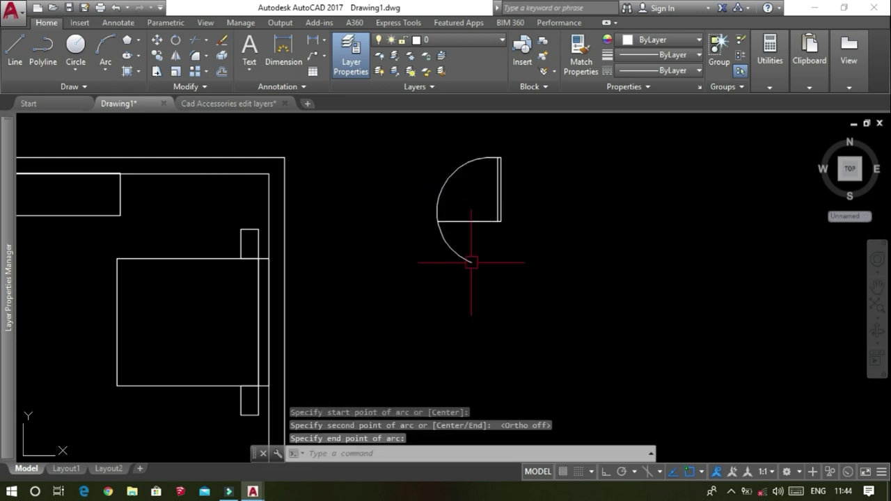
key("Escape")
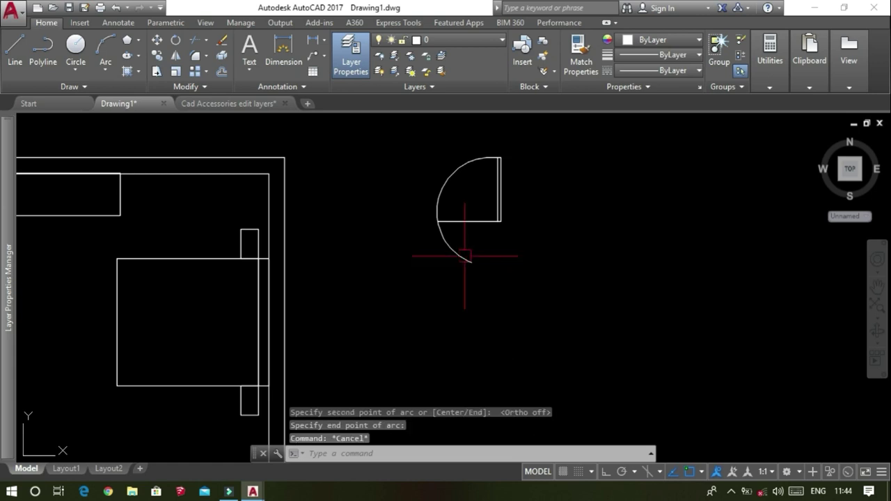
- Grip-edit the arc's endpoint, then cancel so the swing arc stays unchanged
left_click(464, 255)
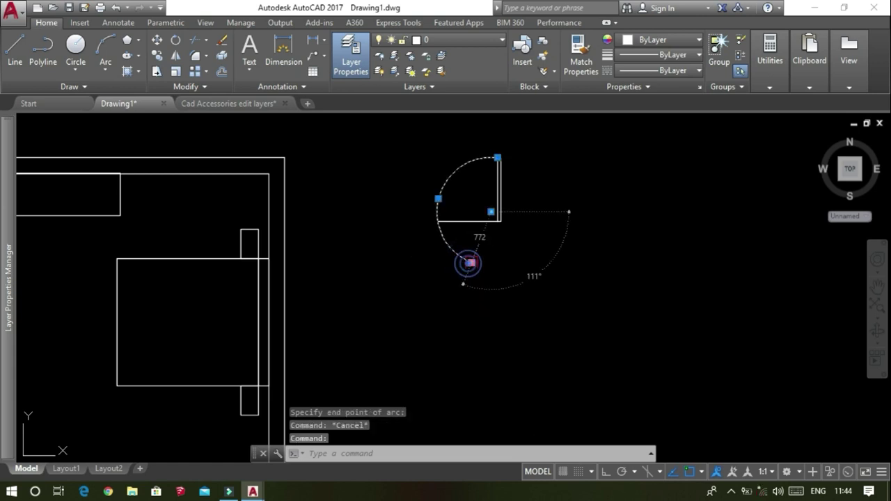
left_click(471, 262)
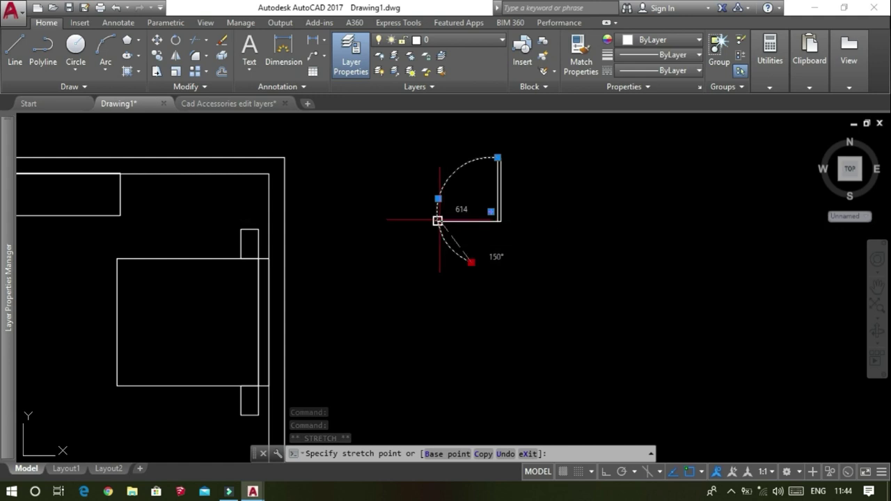
left_click(437, 221)
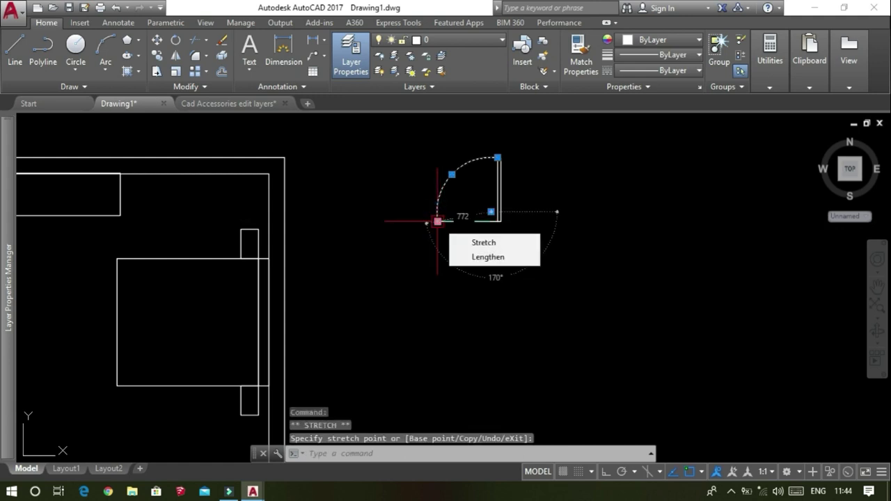
key("Escape")
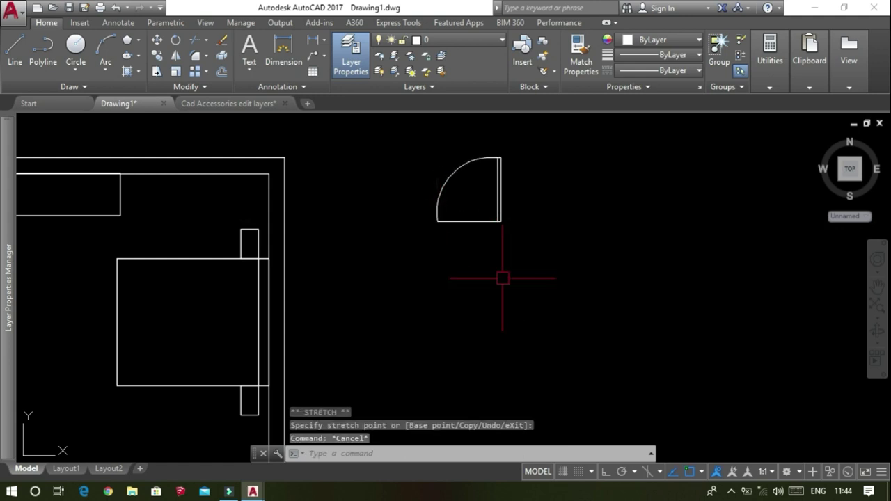
scroll(503, 278, "down", 5)
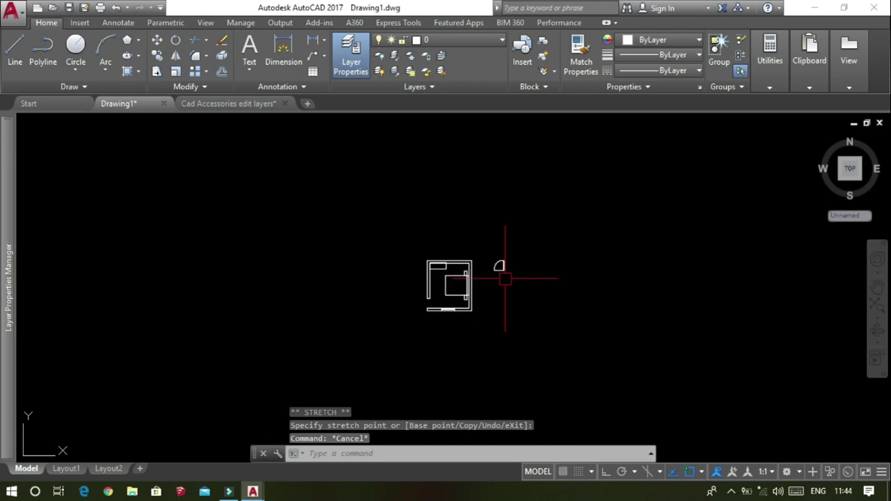
scroll(504, 278, "up", 4)
- Delete the door's bottom base line
left_click(534, 194)
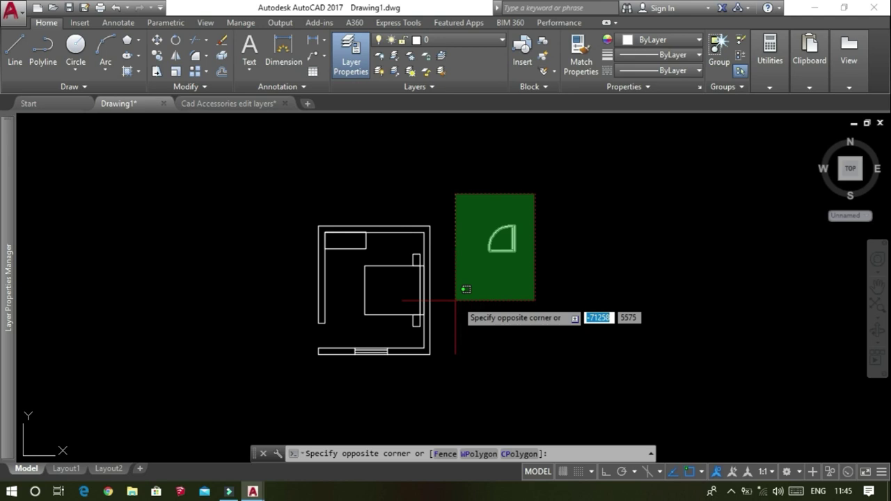
scroll(526, 217, "up", 5)
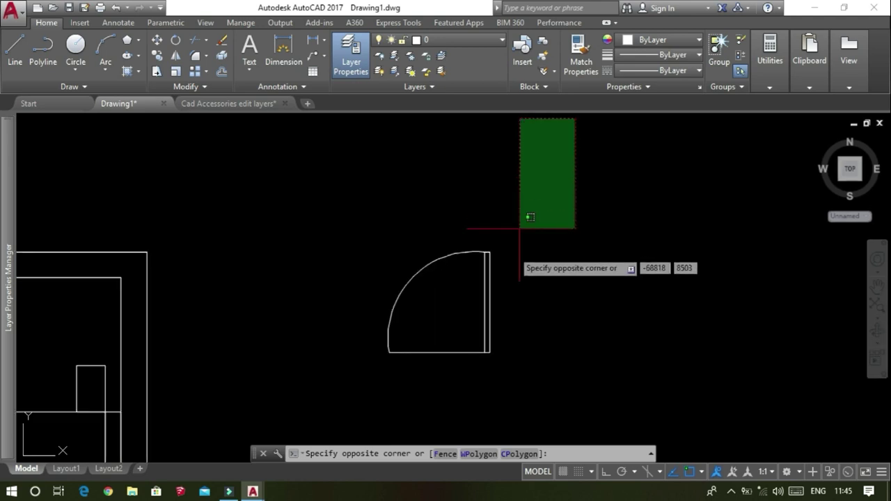
key("Escape")
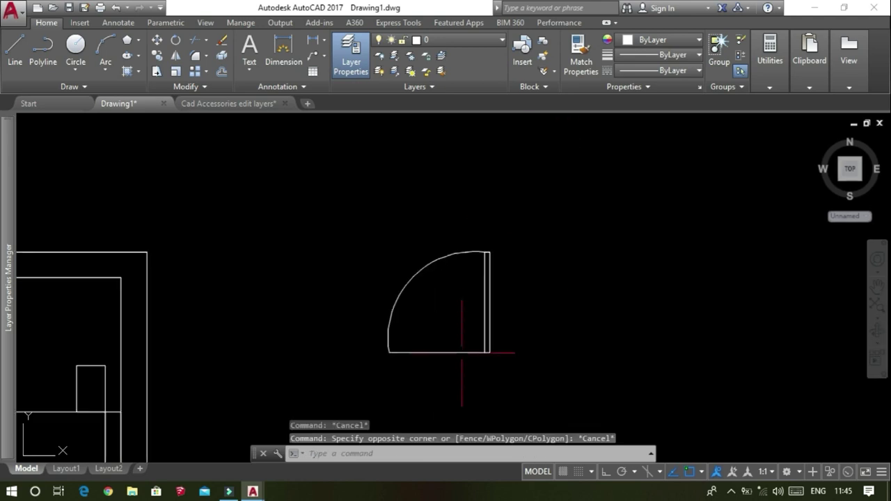
left_click(438, 353)
key("Delete")
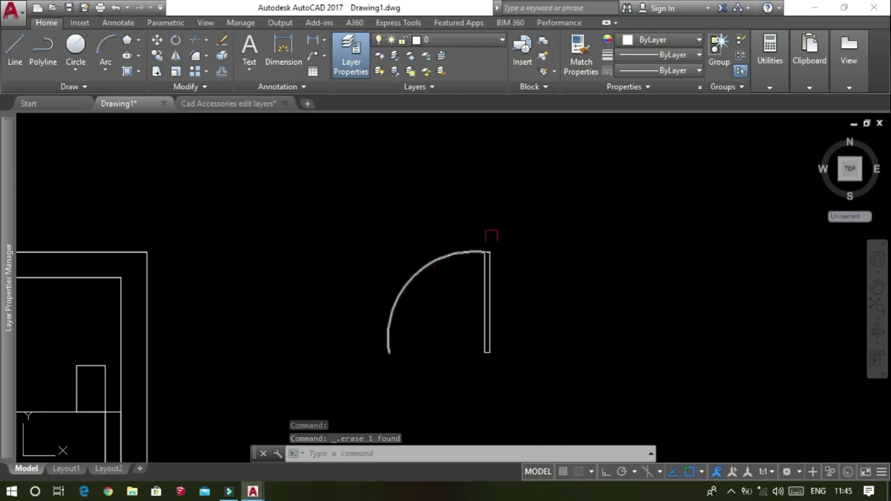
- Turn the swing arc and door panel into a block named DOOR
key("Escape")
left_click(506, 230)
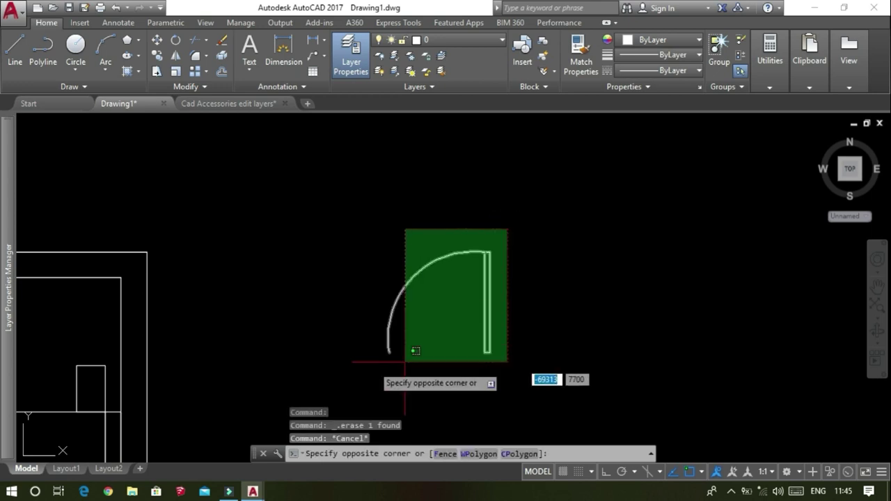
left_click(337, 370)
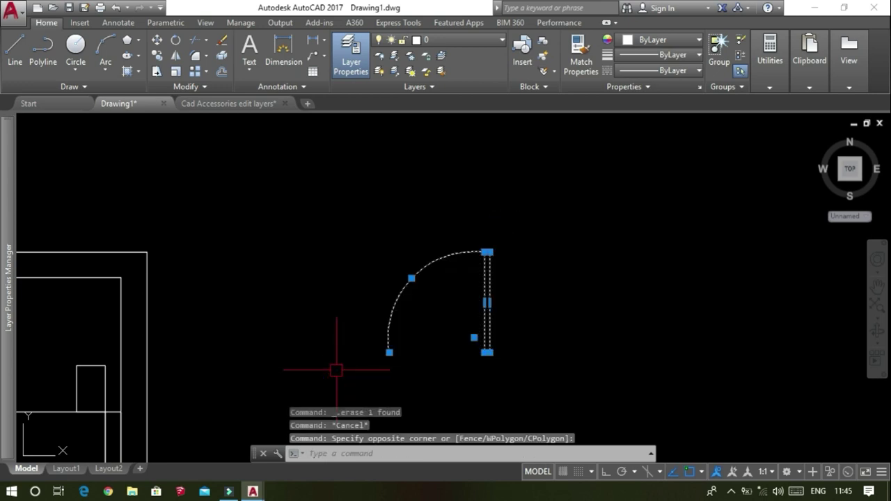
type("b")
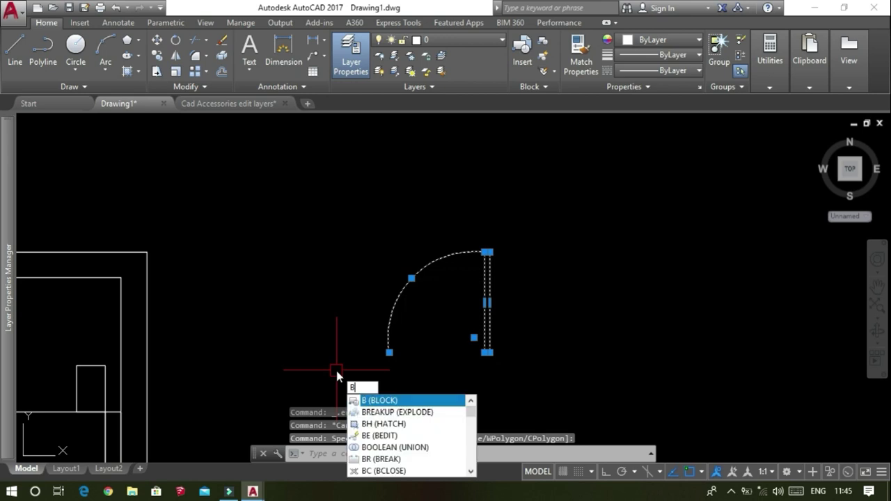
key("Return")
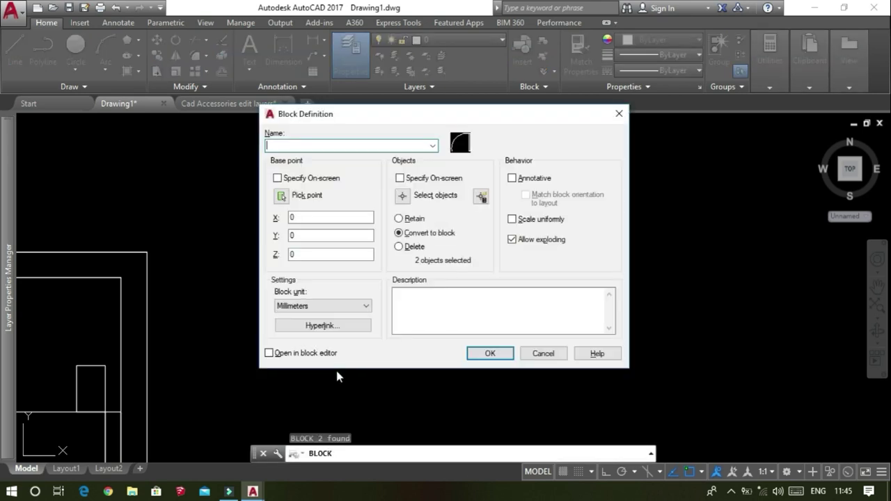
type("DOOR")
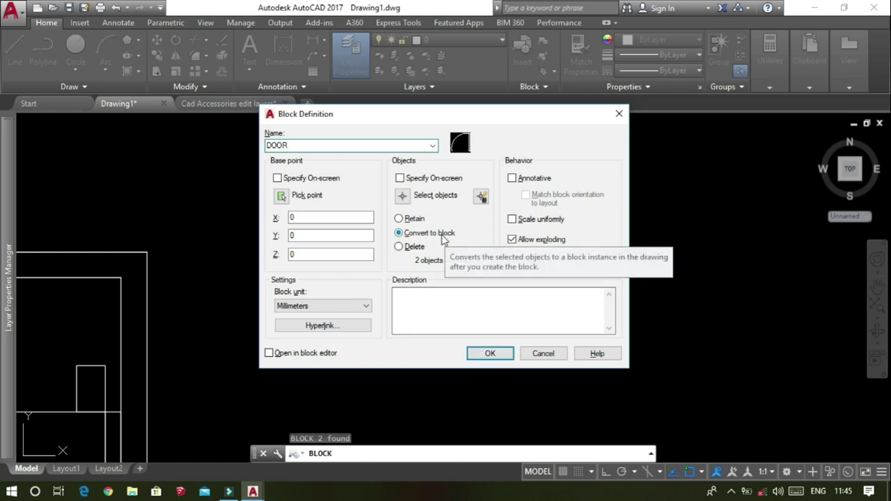
left_click(495, 356)
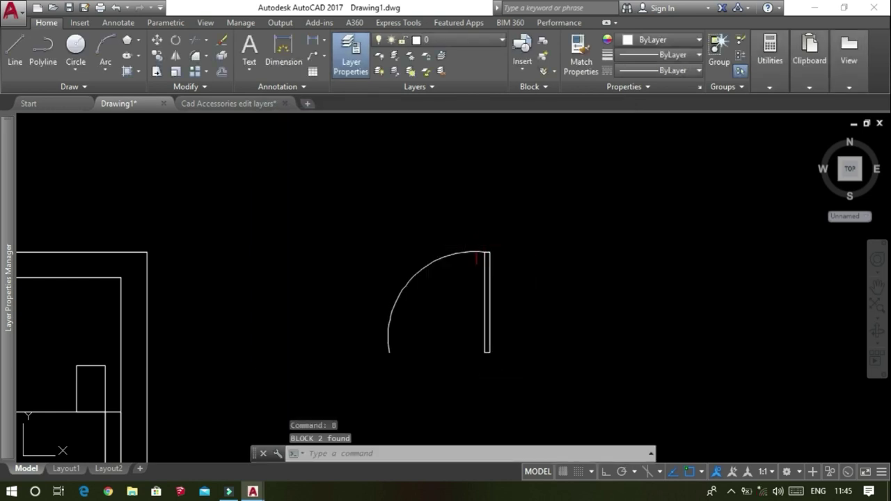
- Start moving the DOOR block, using its lower endpoint as the base point
left_click(483, 255)
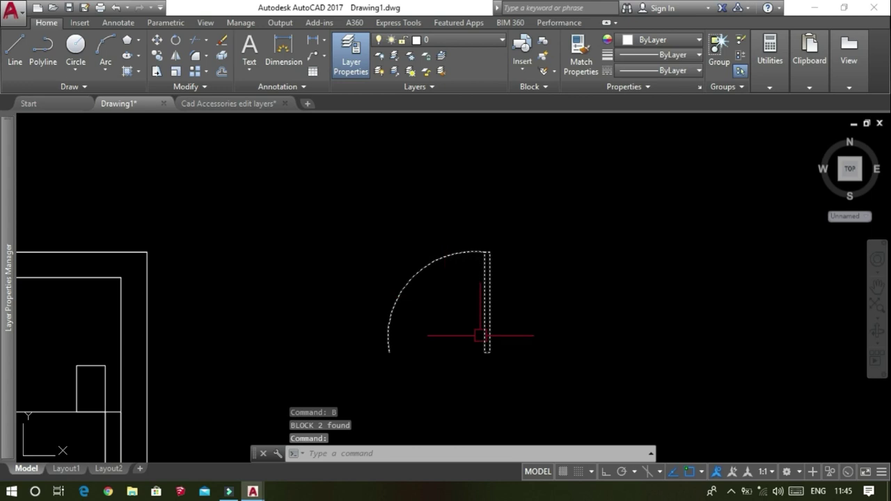
scroll(481, 335, "down", 3)
key("Escape")
scroll(482, 335, "down", 1)
scroll(482, 336, "down", 1)
scroll(483, 335, "up", 3)
scroll(484, 335, "up", 4)
scroll(486, 332, "down", 6)
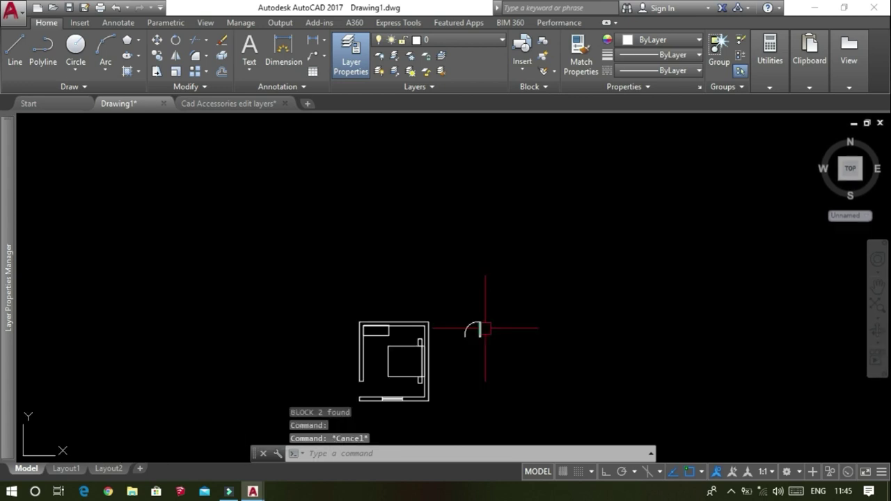
scroll(487, 328, "up", 2)
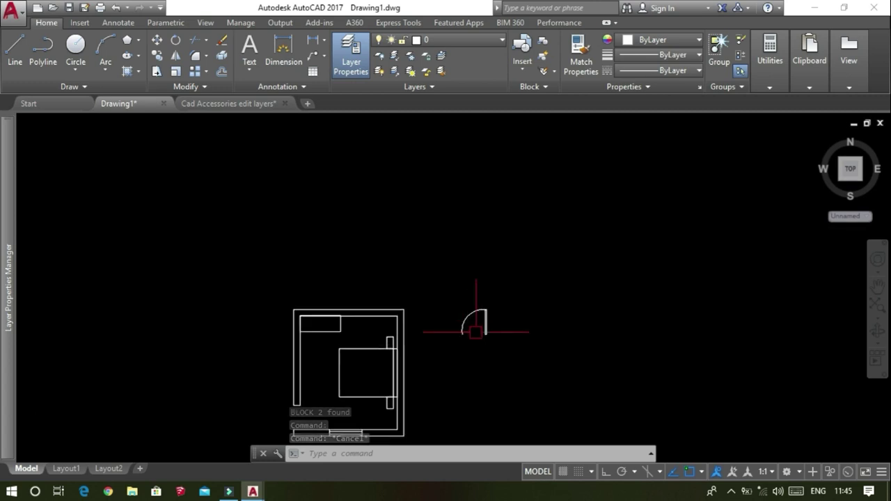
scroll(491, 322, "up", 2)
left_click(493, 317)
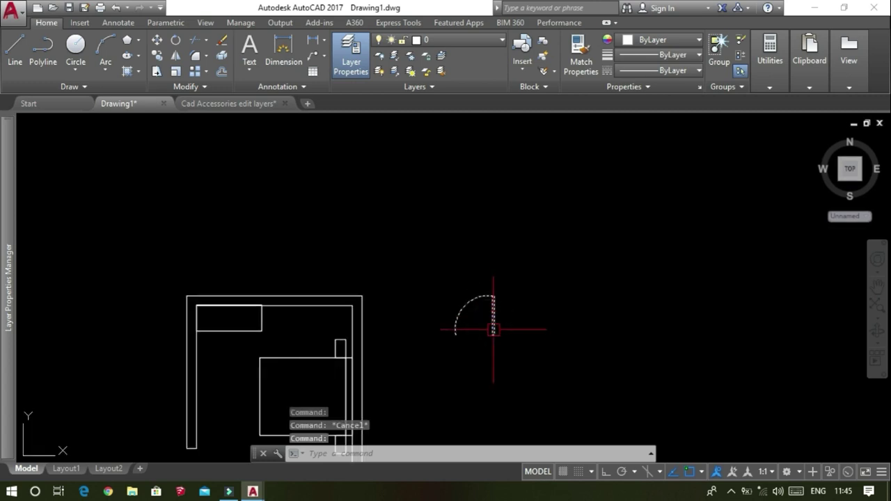
type("M")
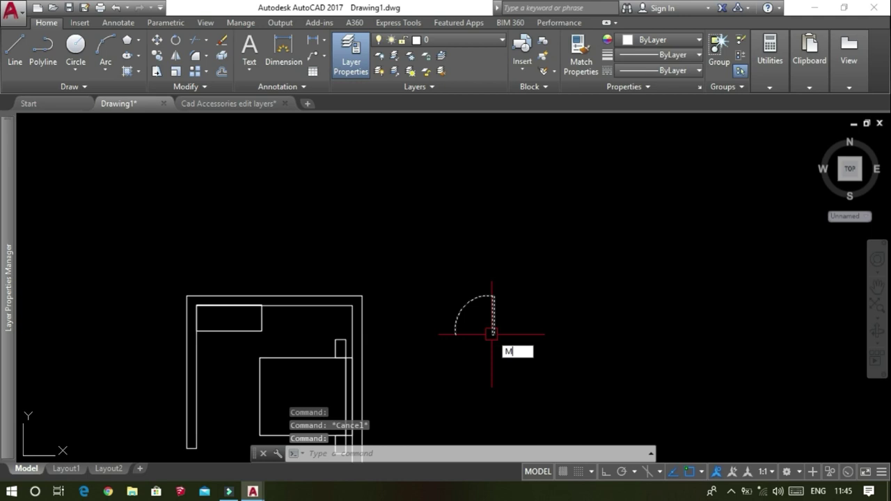
key("Return")
scroll(493, 335, "up", 2)
scroll(496, 338, "up", 3)
scroll(497, 339, "up", 3)
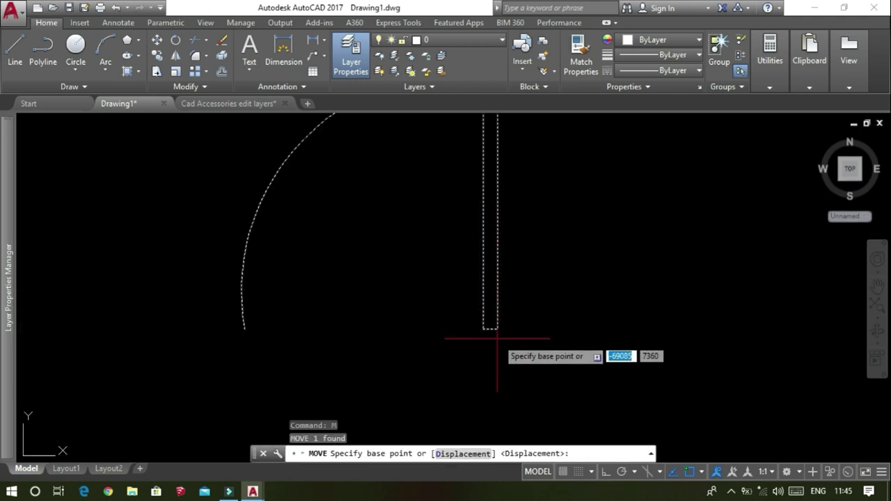
left_click(496, 328)
- Drop the DOOR block against the wall end and reselect it
scroll(501, 331, "down", 5)
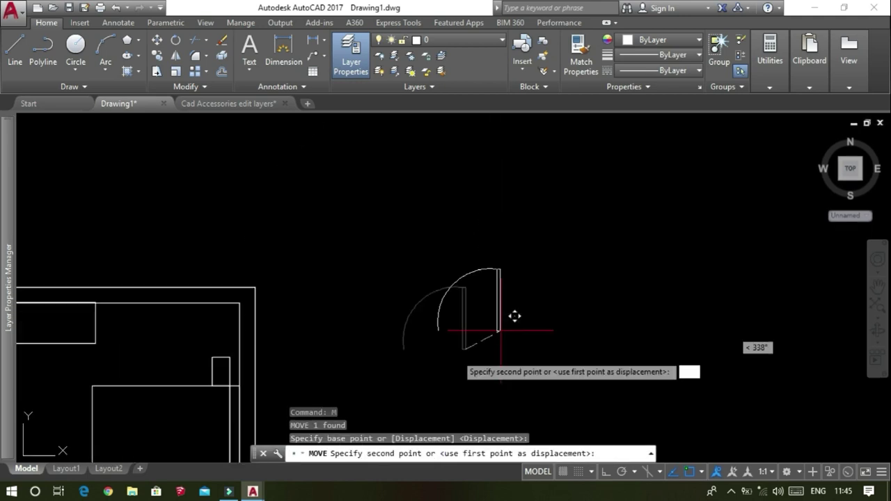
scroll(500, 331, "down", 3)
scroll(471, 334, "down", 4)
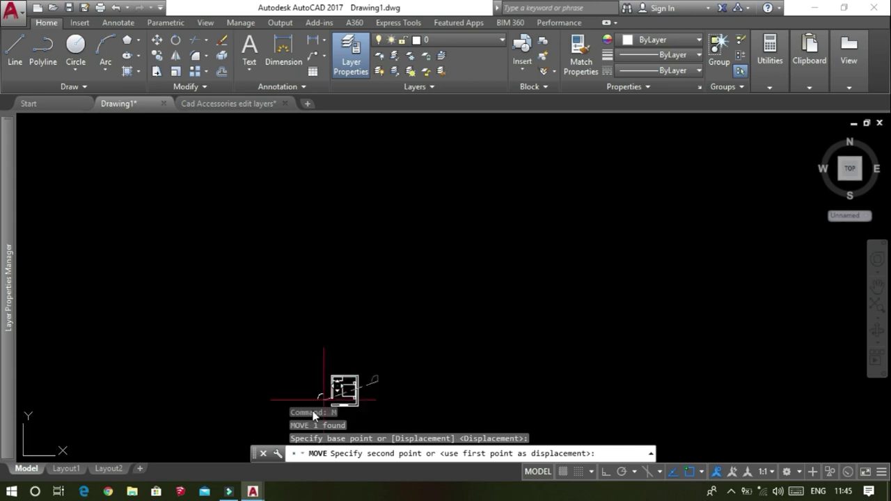
scroll(324, 400, "up", 2)
scroll(328, 378, "up", 2)
scroll(338, 368, "up", 2)
scroll(342, 364, "down", 3)
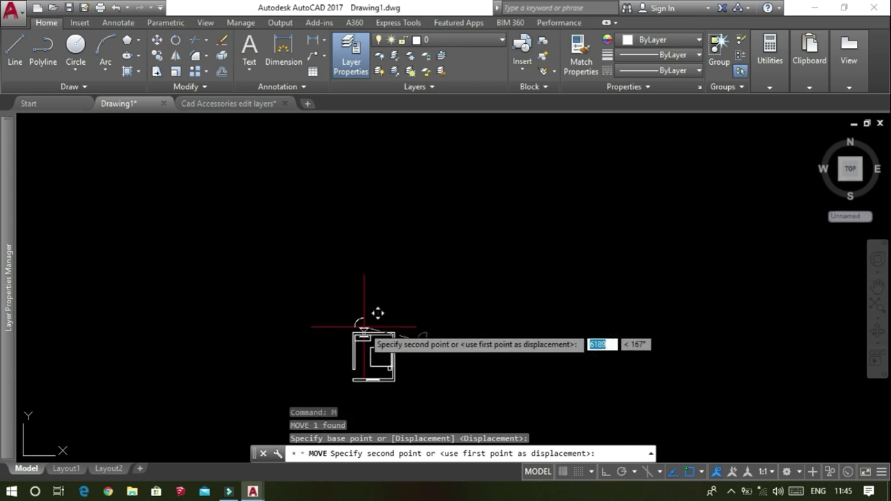
scroll(345, 391, "up", 5)
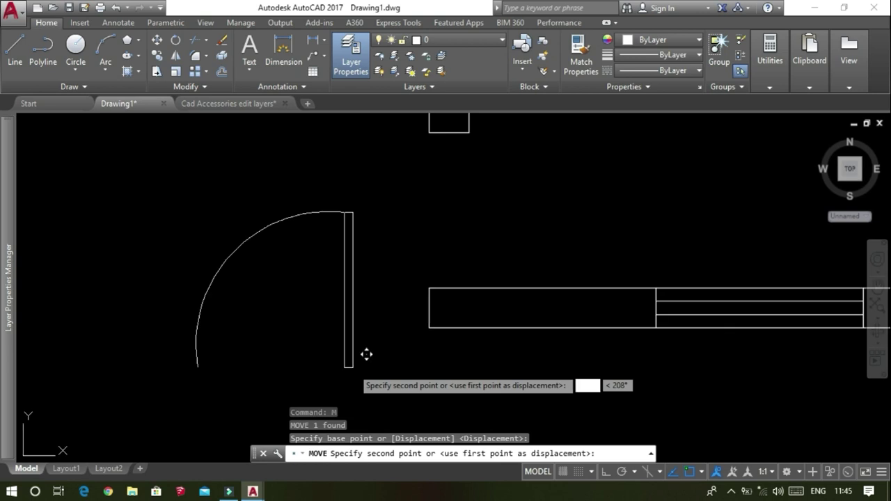
left_click(392, 294)
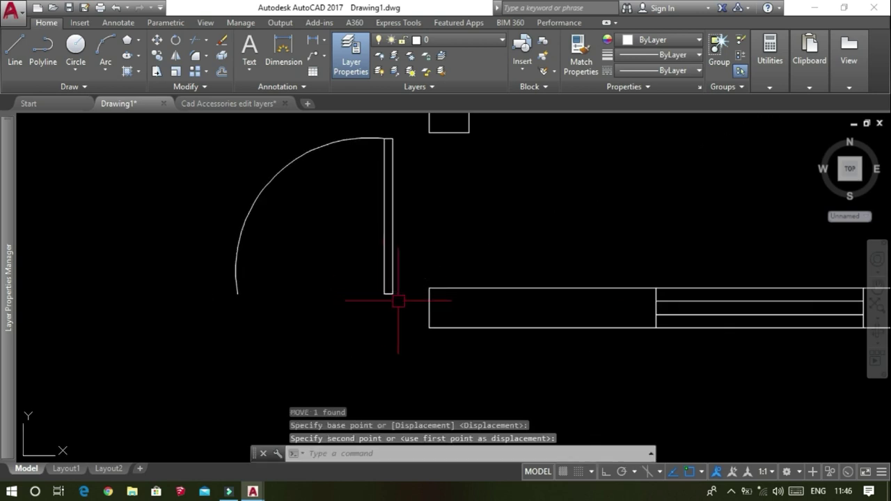
left_click(392, 288)
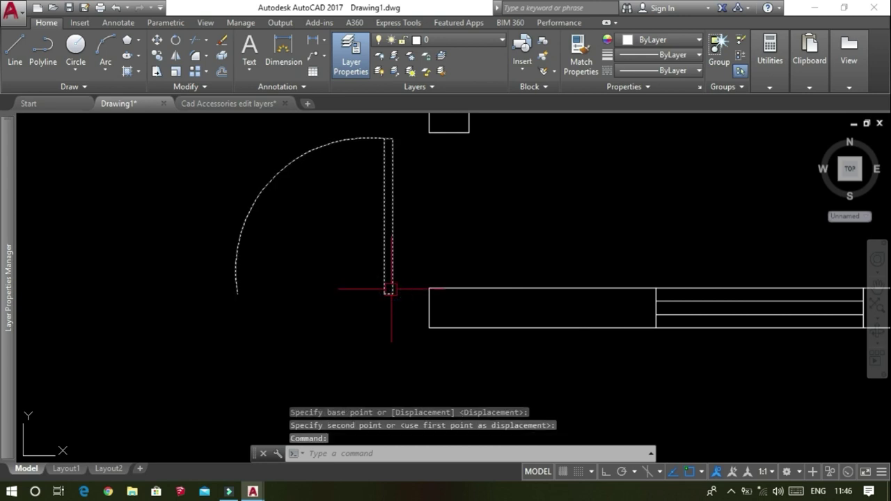
- Rotate the DOOR block 270° about its bottom corner with Ortho on, then reselect it
type("RO")
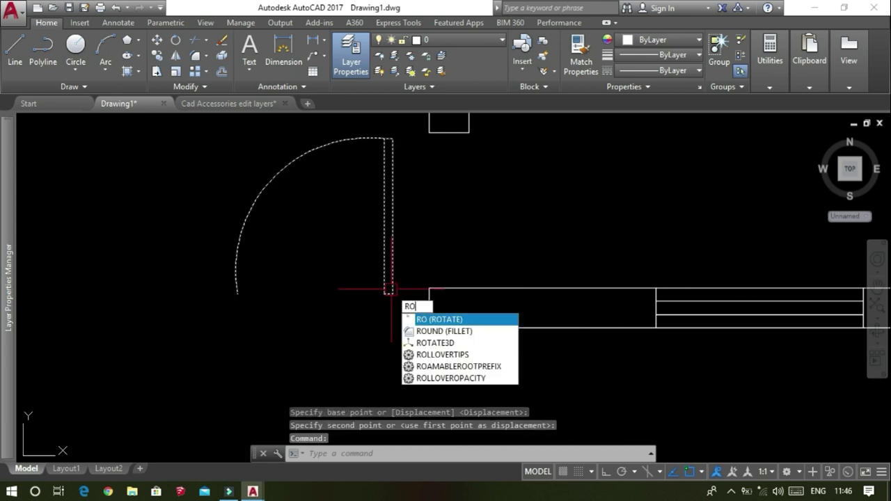
key("Return")
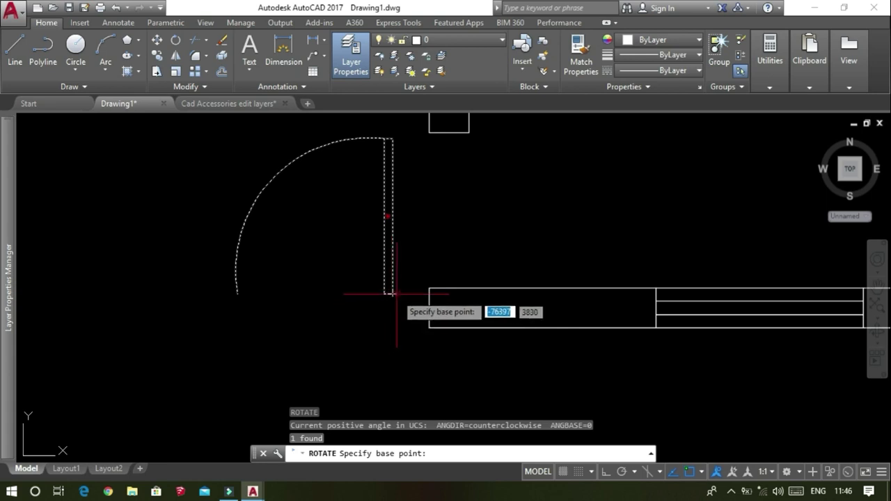
left_click(604, 473)
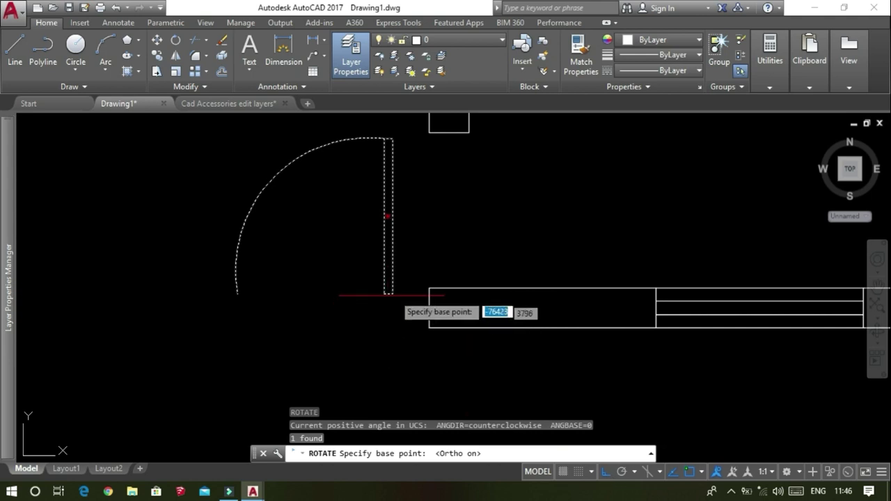
left_click(392, 294)
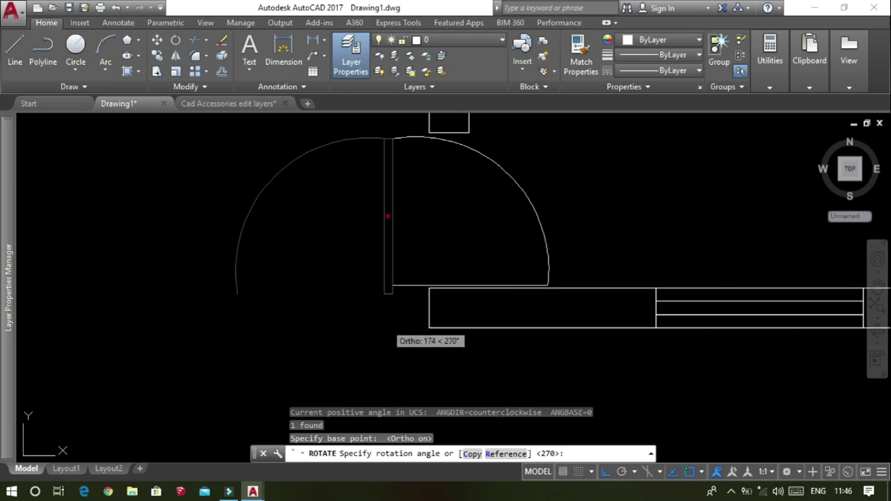
left_click(382, 324)
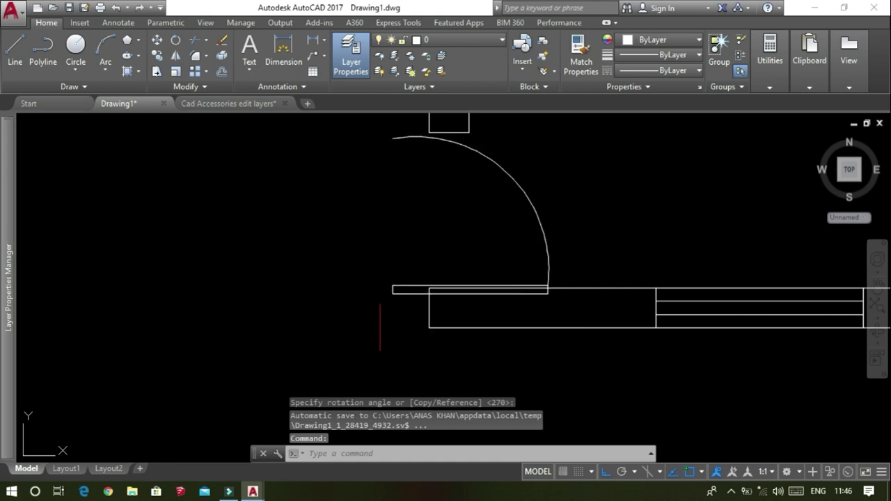
left_click(392, 291)
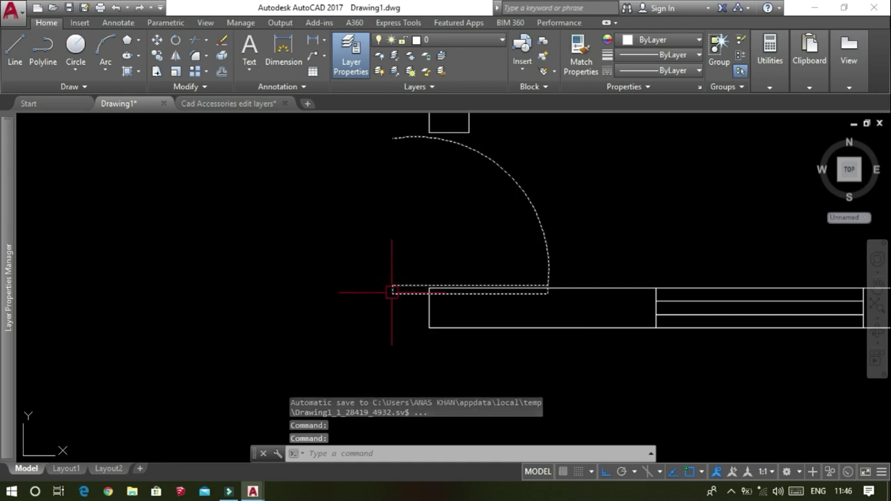
- Move the DOOR block with Ortho off so its hinge corner snaps to the wall opening's endpoint
type("M")
key("Return")
left_click(392, 293)
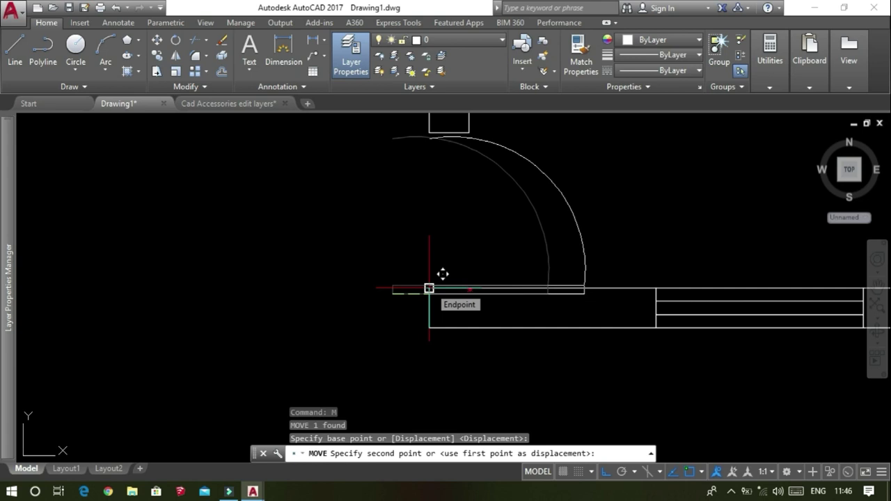
left_click(604, 473)
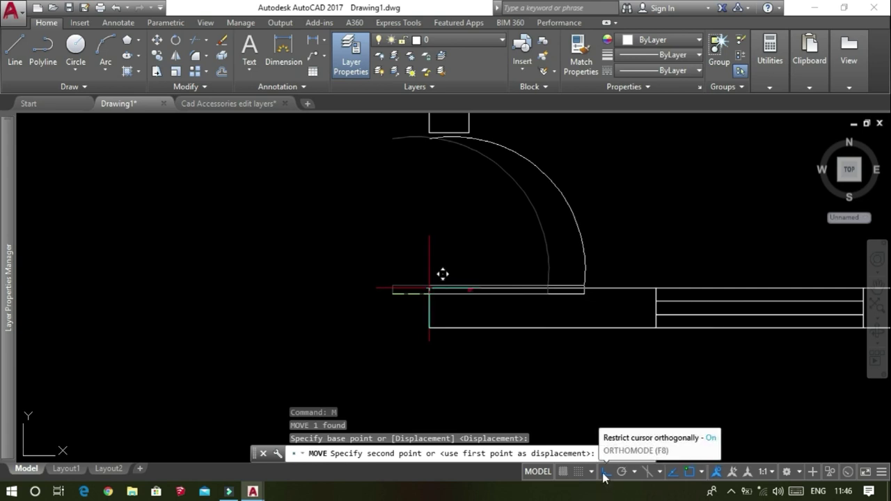
left_click(604, 475)
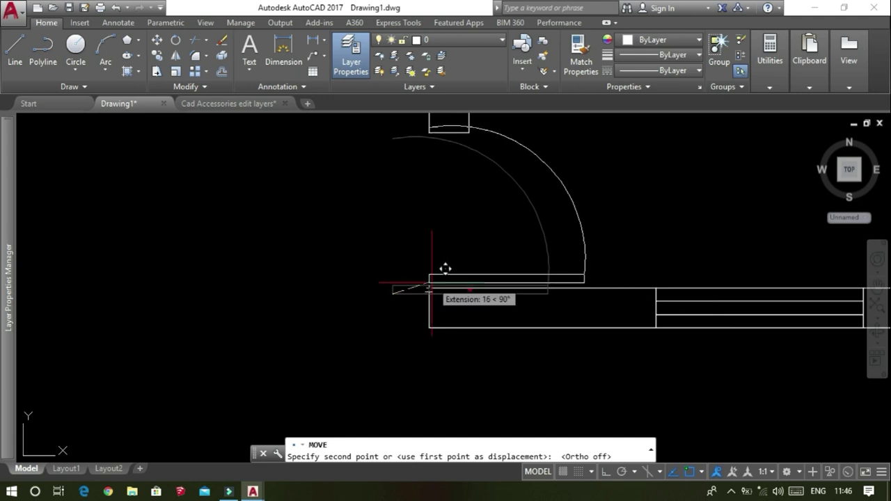
left_click(429, 288)
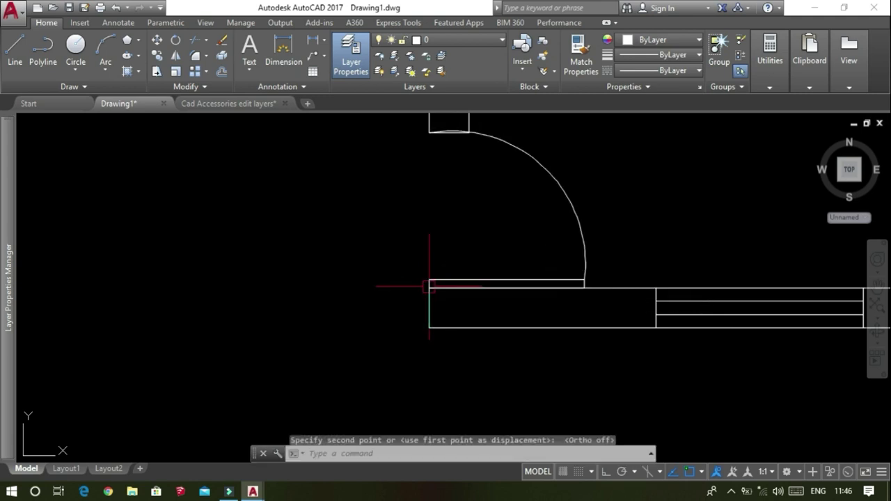
- Clear the selection, then select the hand-drawn door for removal
scroll(420, 295, "down", 3)
scroll(425, 233, "up", 5)
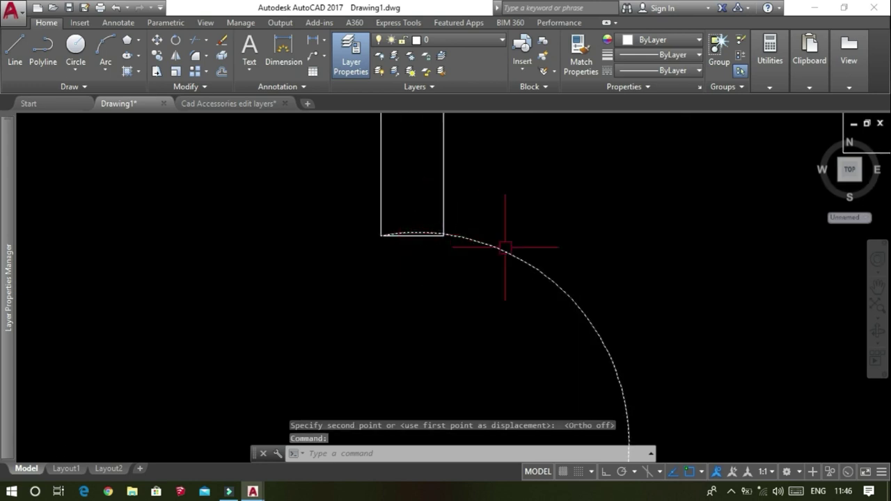
scroll(505, 247, "down", 3)
scroll(512, 248, "down", 1)
scroll(507, 248, "down", 1)
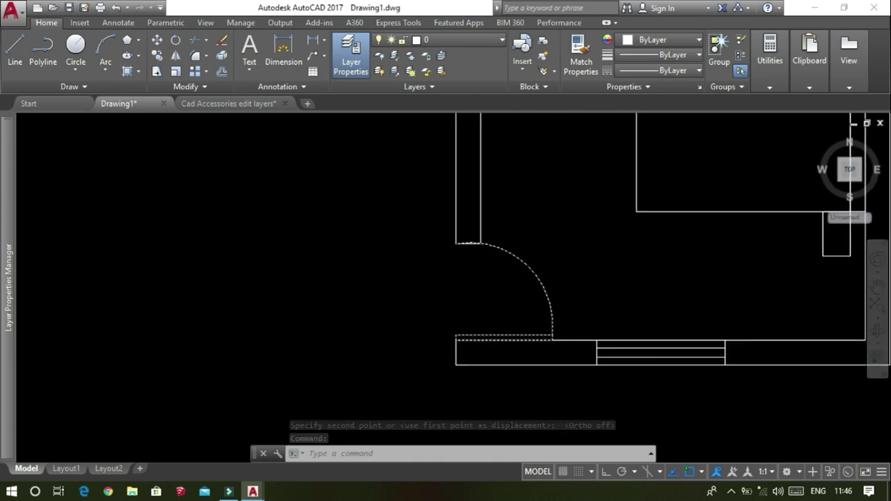
scroll(502, 254, "down", 1)
key("Escape")
scroll(557, 335, "down", 3)
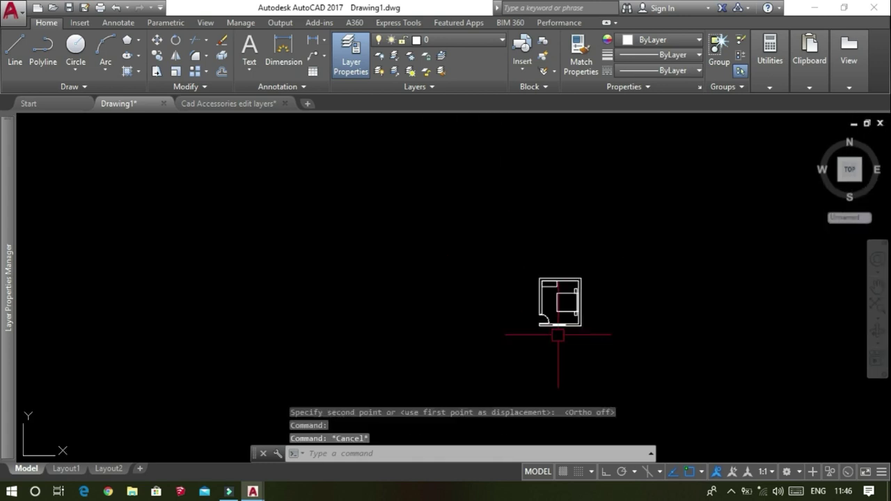
scroll(558, 335, "up", 4)
scroll(556, 334, "up", 2)
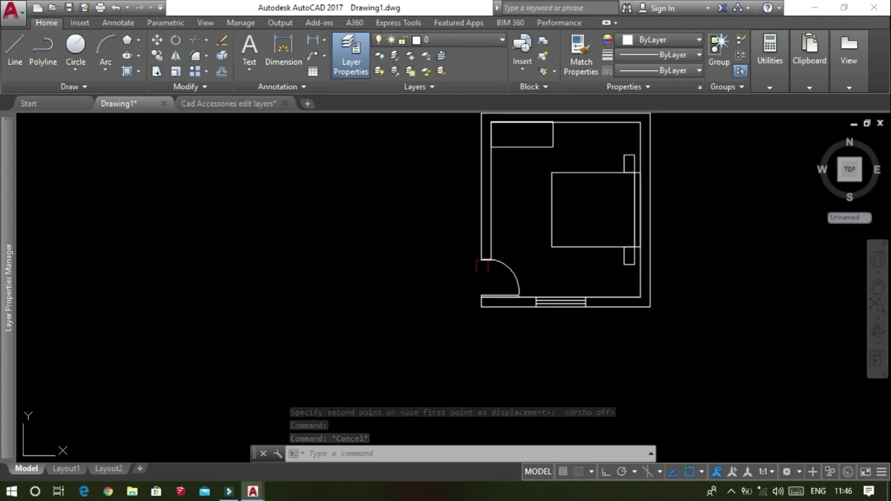
left_click(503, 264)
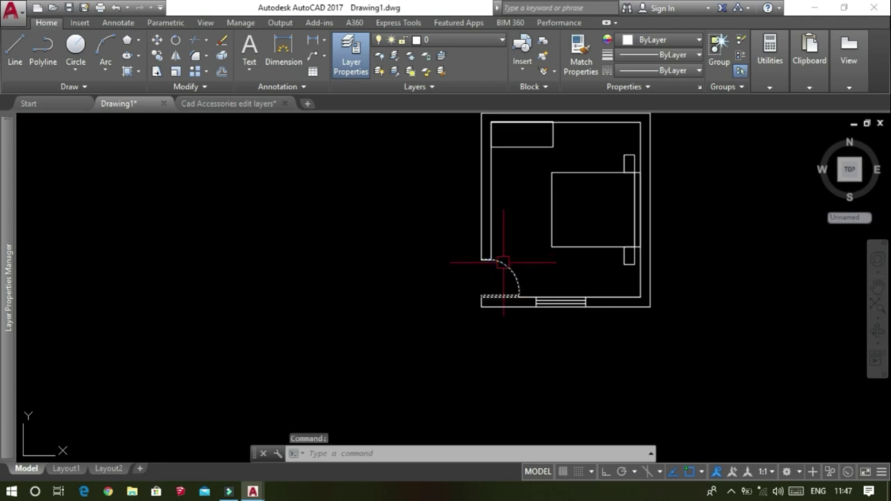
- Delete the hand-drawn door and switch to the Cad Accessories edit layers drawing
key("Delete")
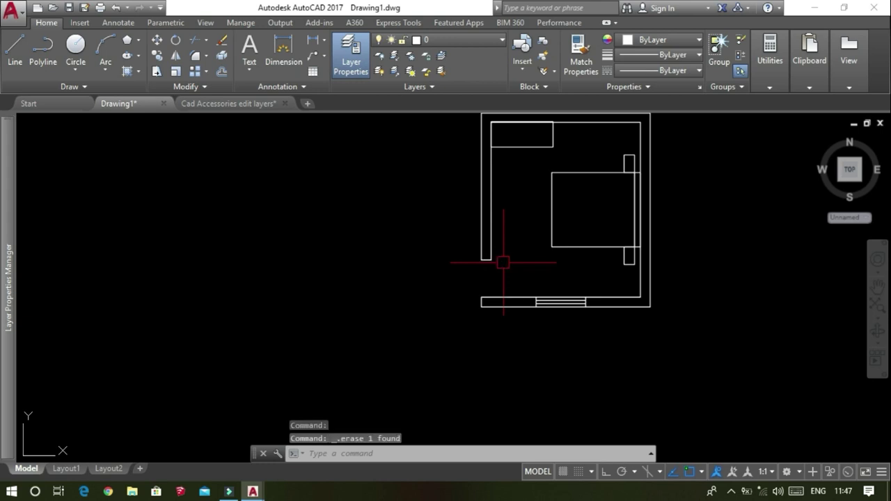
scroll(408, 285, "down", 2)
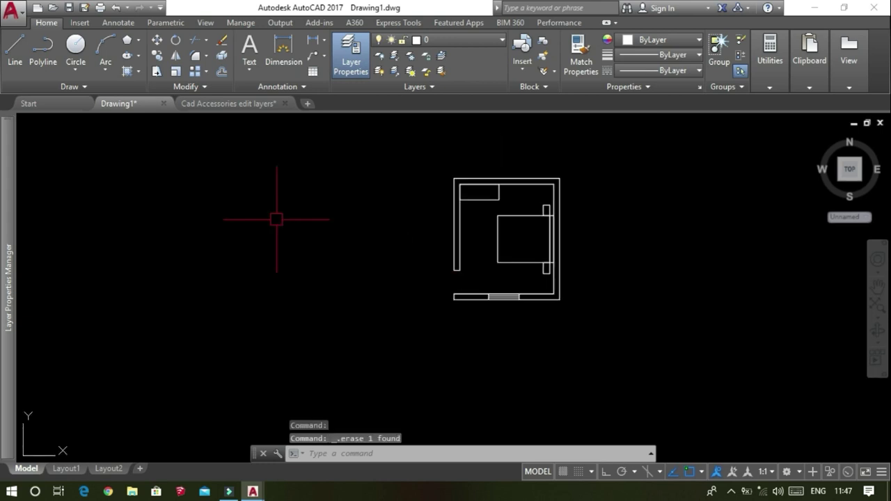
left_click(236, 108)
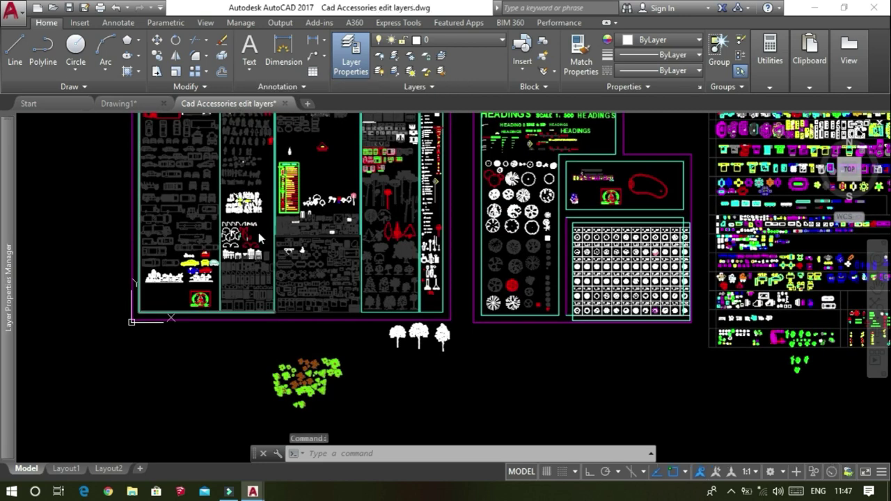
scroll(236, 240, "up", 2)
scroll(236, 240, "up", 4)
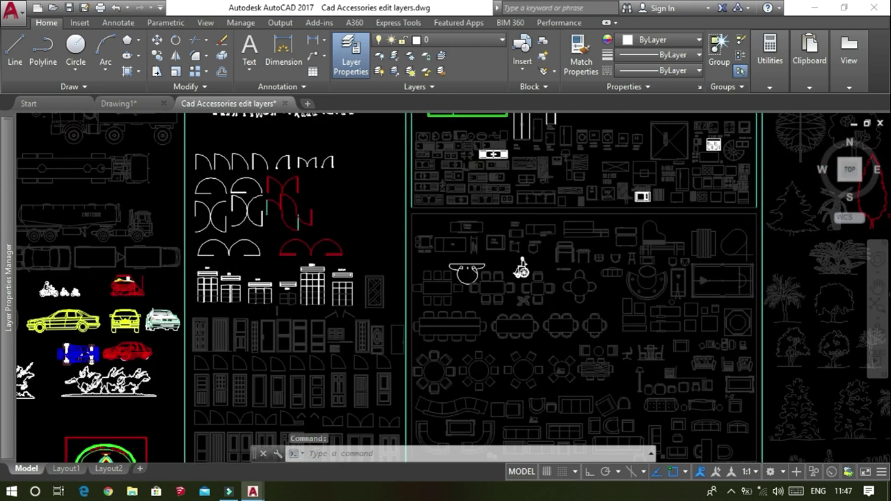
- Copy a single-swing library door block to the clipboard
left_click(231, 209)
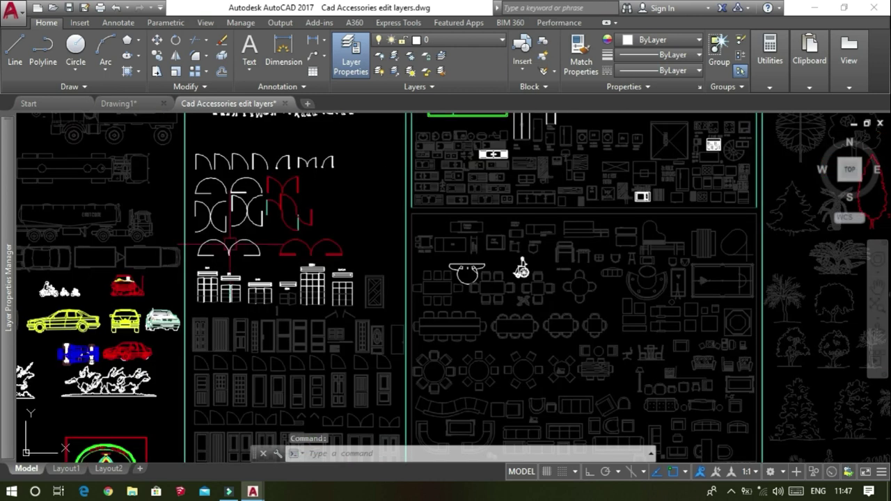
scroll(251, 202, "up", 2)
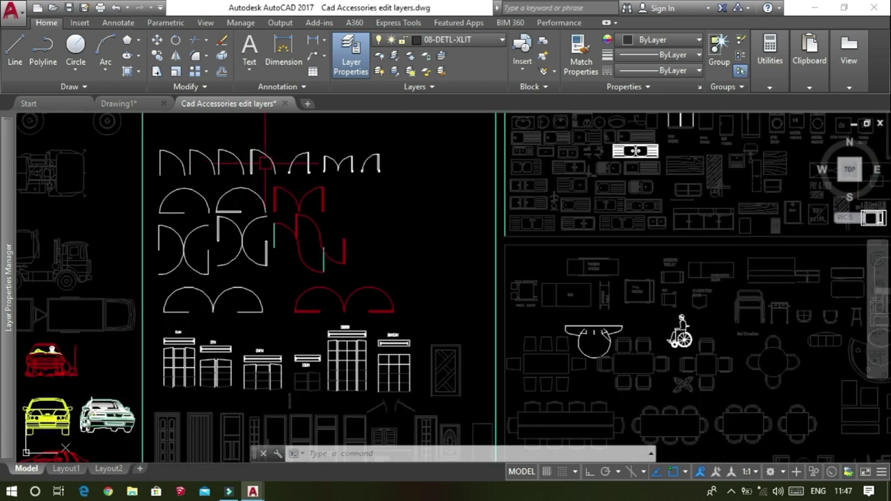
scroll(250, 202, "up", 2)
scroll(250, 202, "up", 3)
scroll(250, 202, "down", 3)
scroll(244, 170, "down", 3)
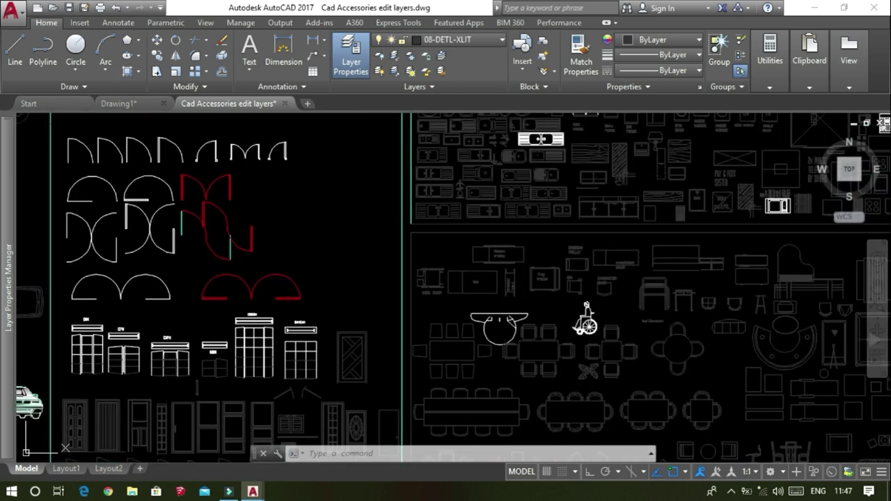
scroll(245, 171, "up", 5)
scroll(167, 161, "down", 4)
scroll(167, 162, "up", 2)
scroll(167, 162, "up", 1)
left_click(166, 138)
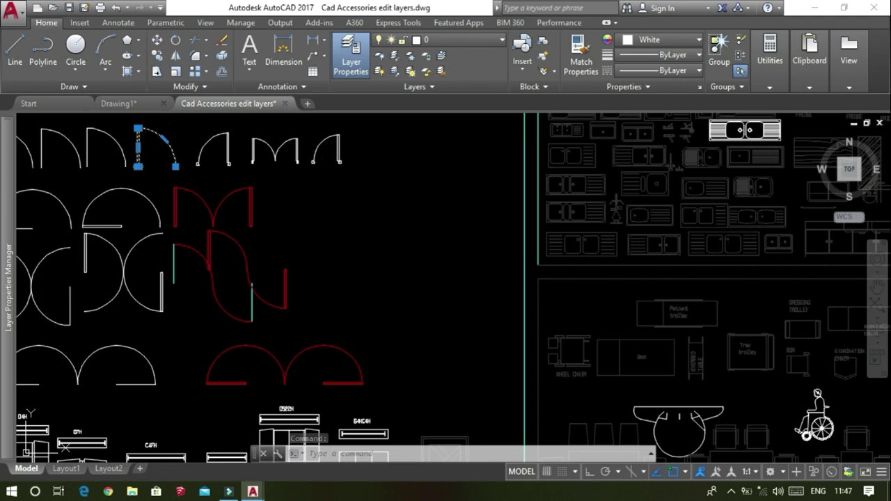
key("ctrl+c")
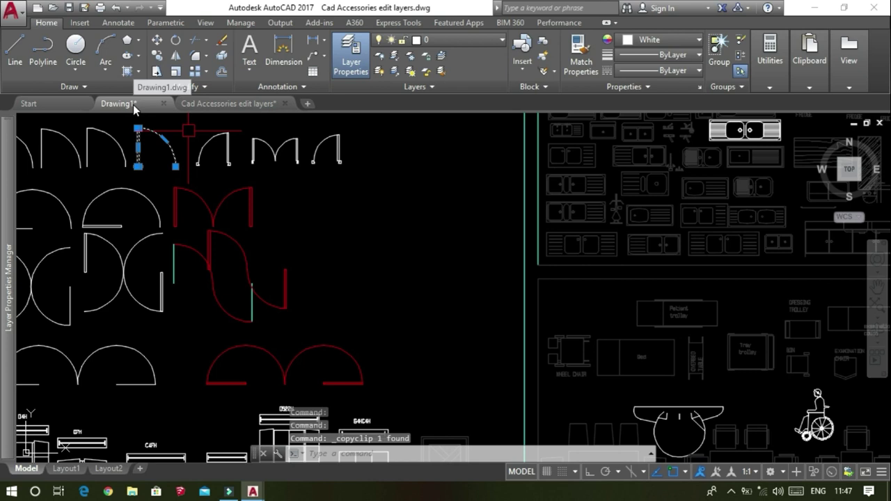
- Back in Drawing1, paste the library door left of the bedroom and deselect it
left_click(134, 106)
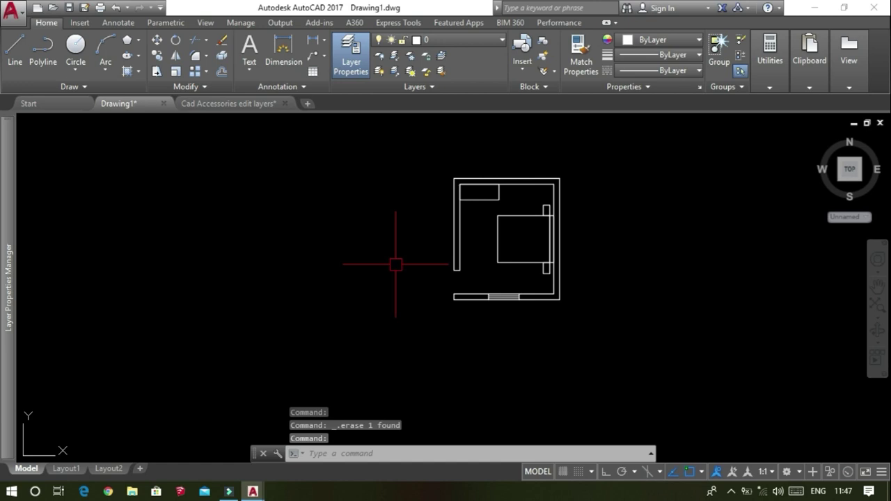
key("ctrl+v")
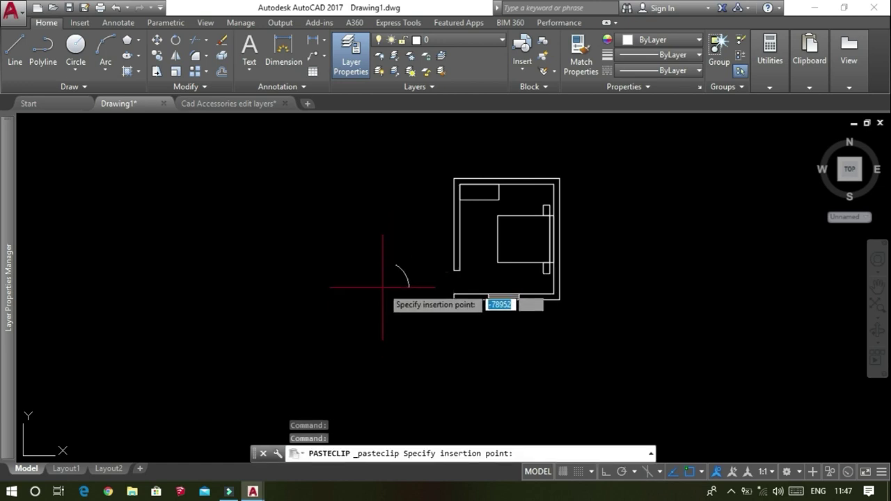
left_click(383, 286)
scroll(383, 286, "up", 2)
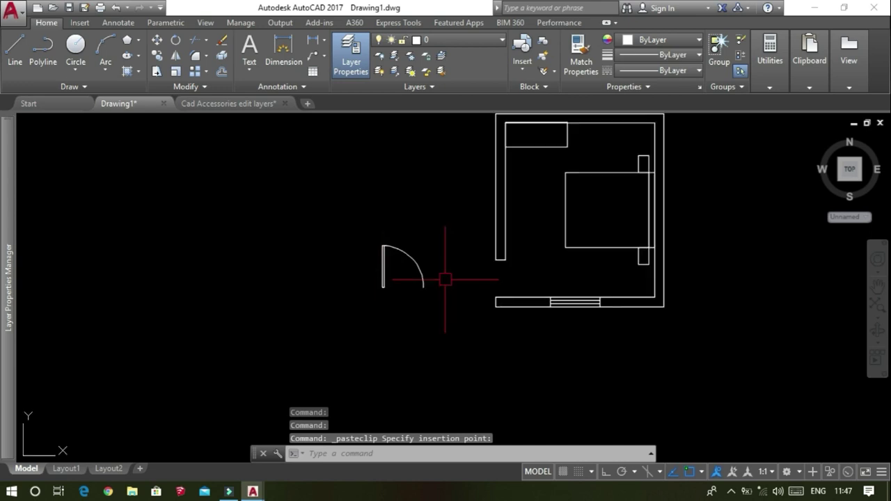
left_click(418, 271)
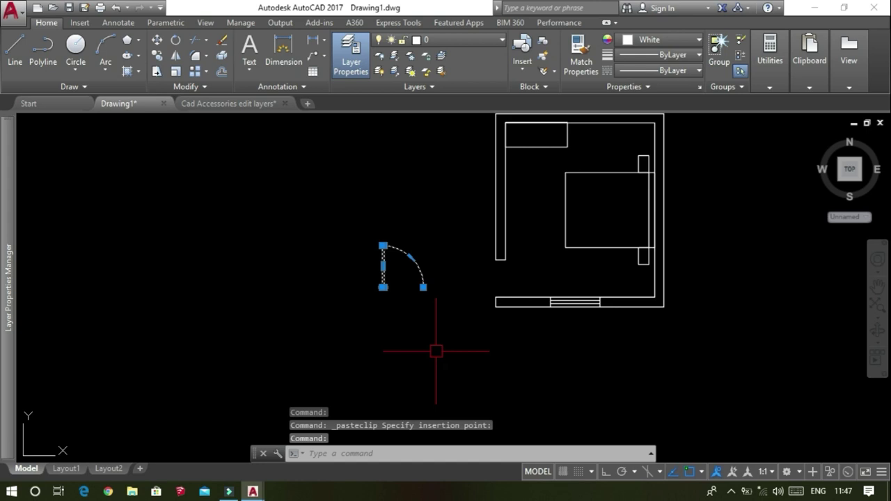
key("Escape")
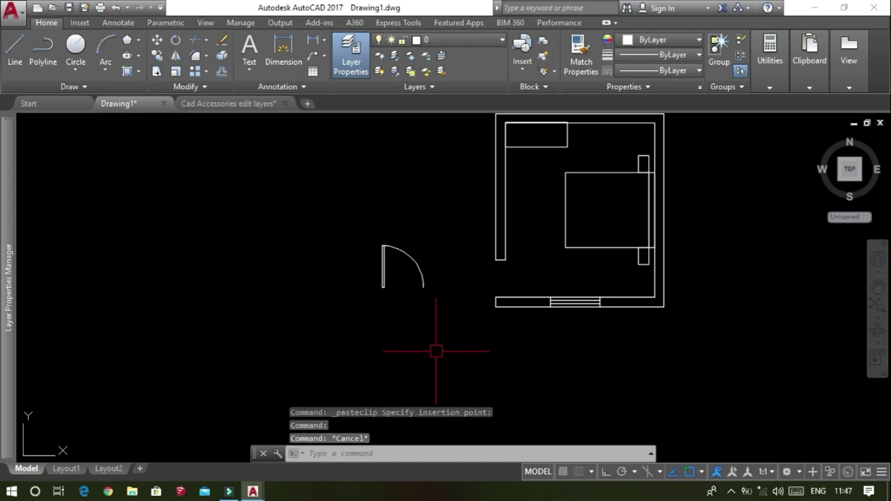
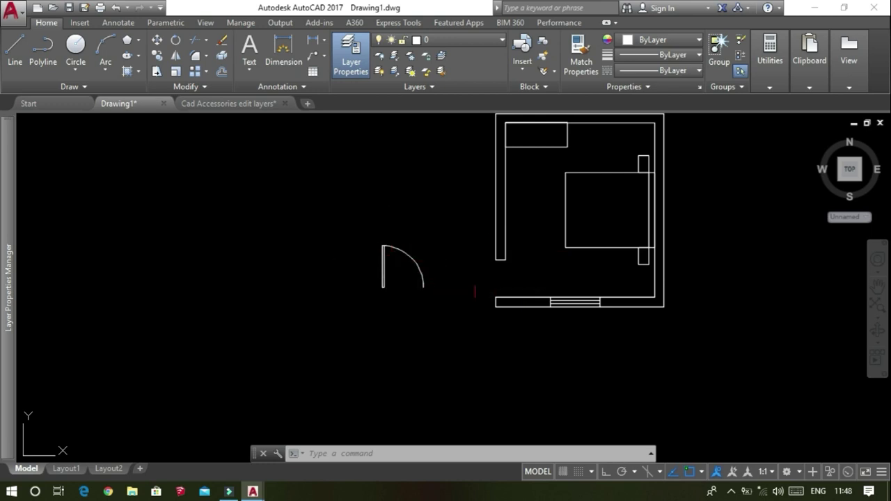
- Mirror the door about a vertical line at its end, keeping the original door
left_click(422, 268)
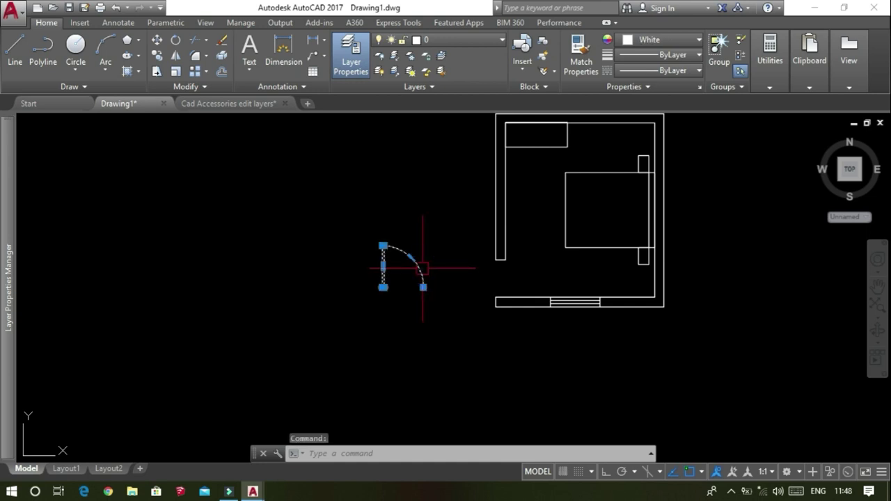
type("mi")
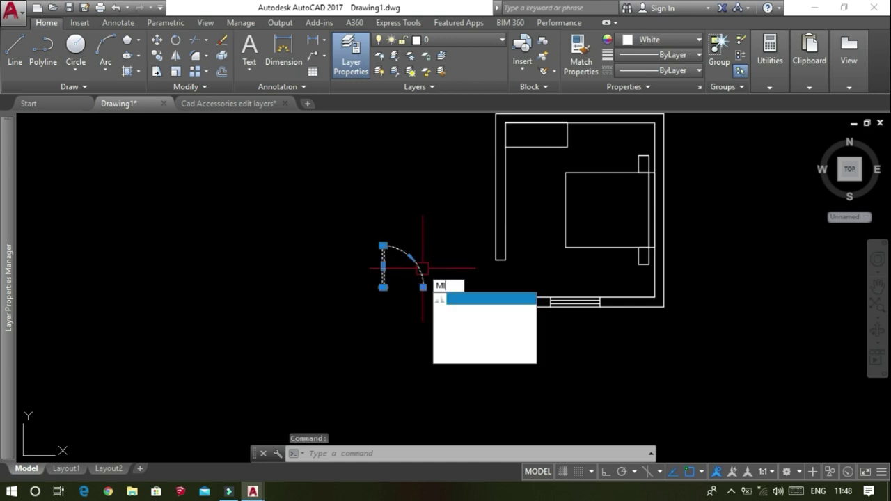
key("Return")
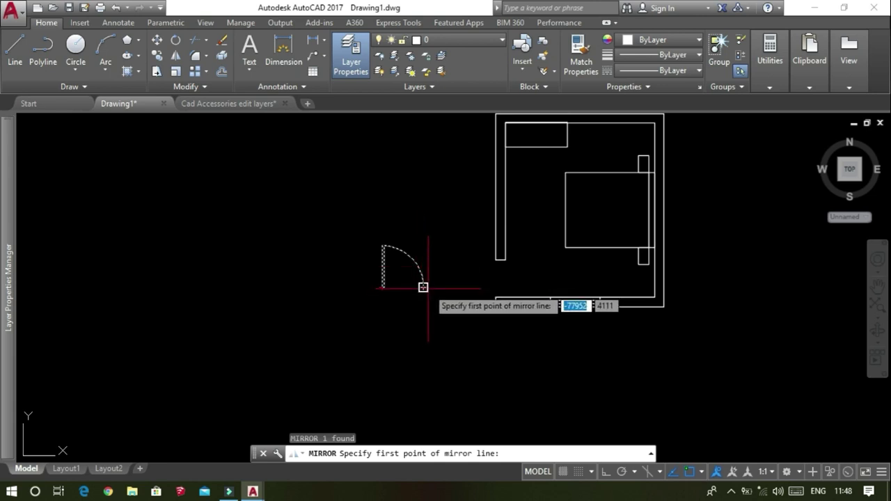
left_click(423, 287)
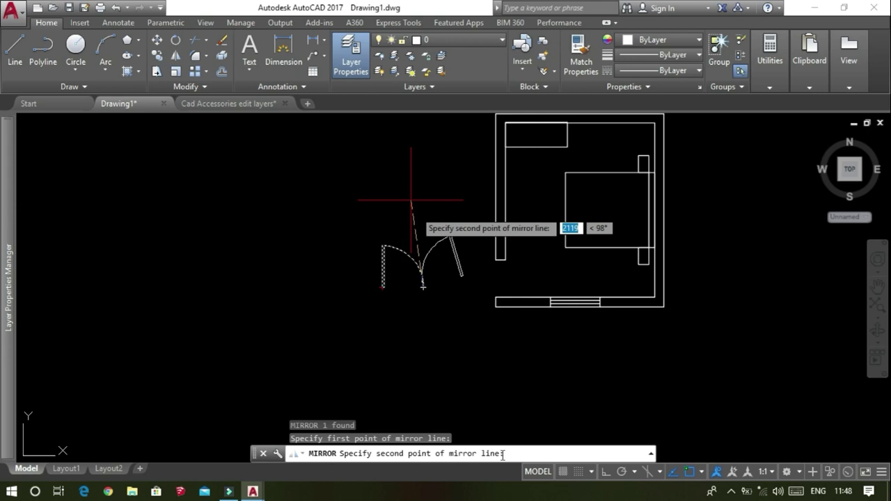
left_click(611, 474)
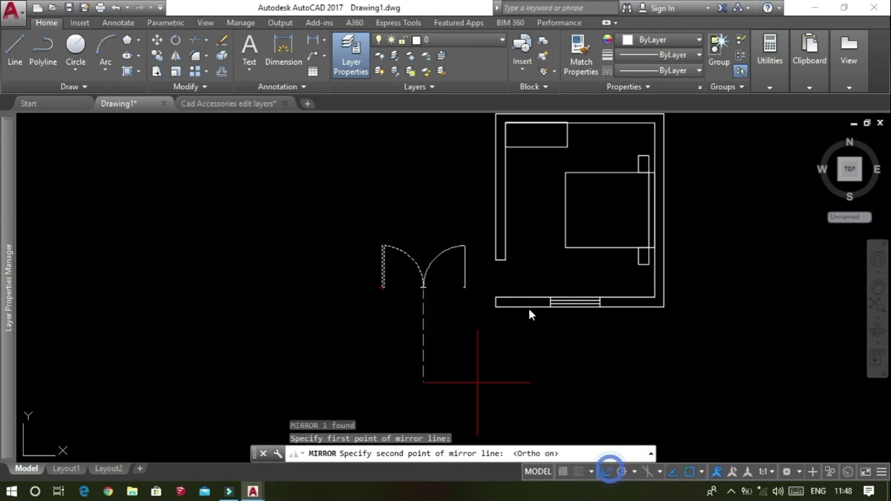
left_click(437, 212)
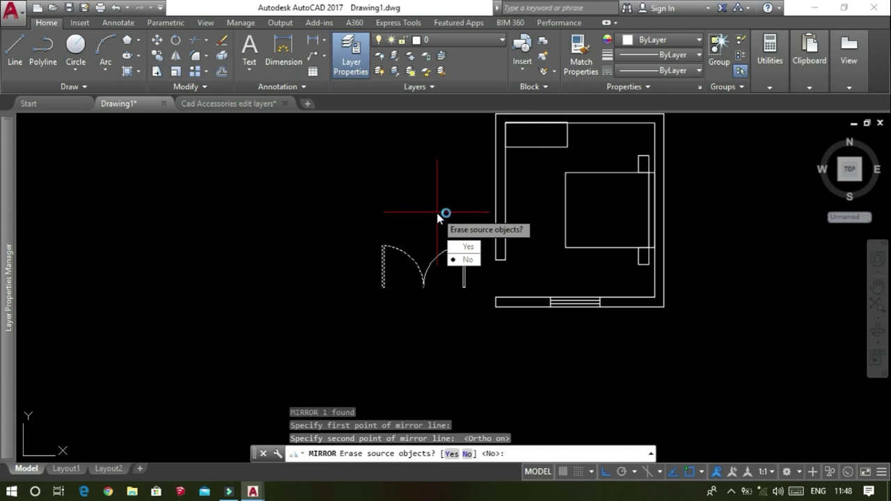
type("n")
key("Return")
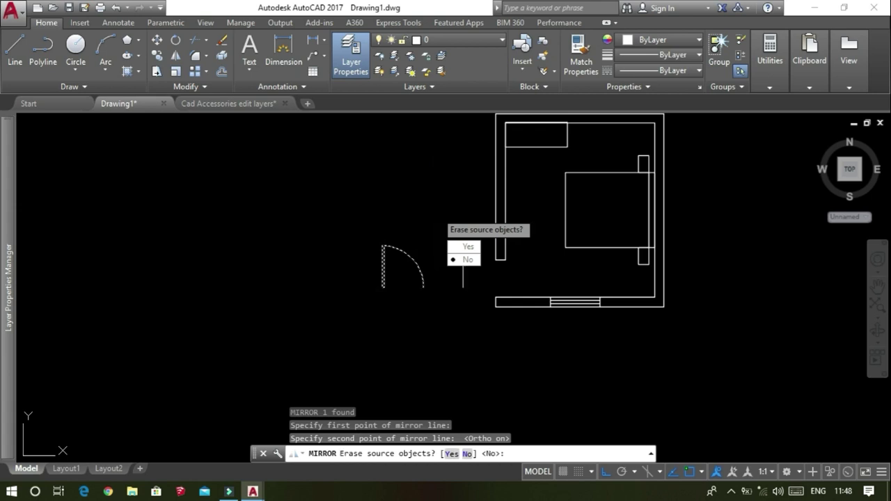
key("Return")
key("Escape")
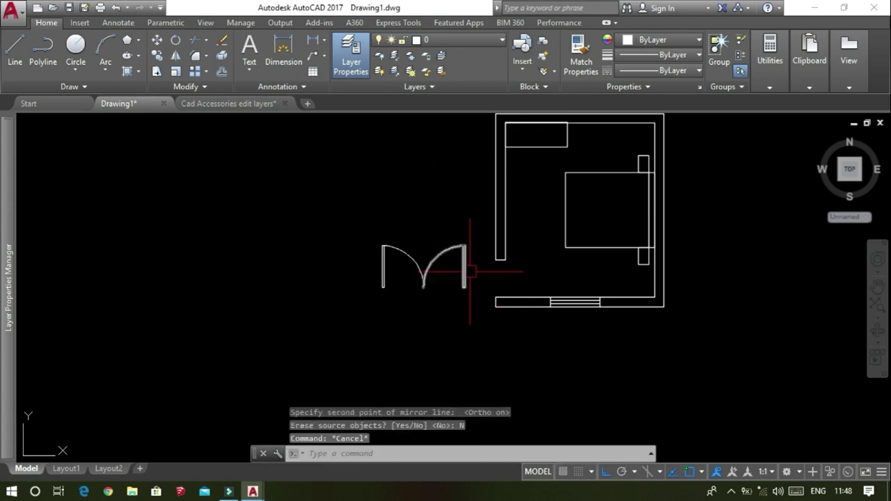
left_click(465, 269)
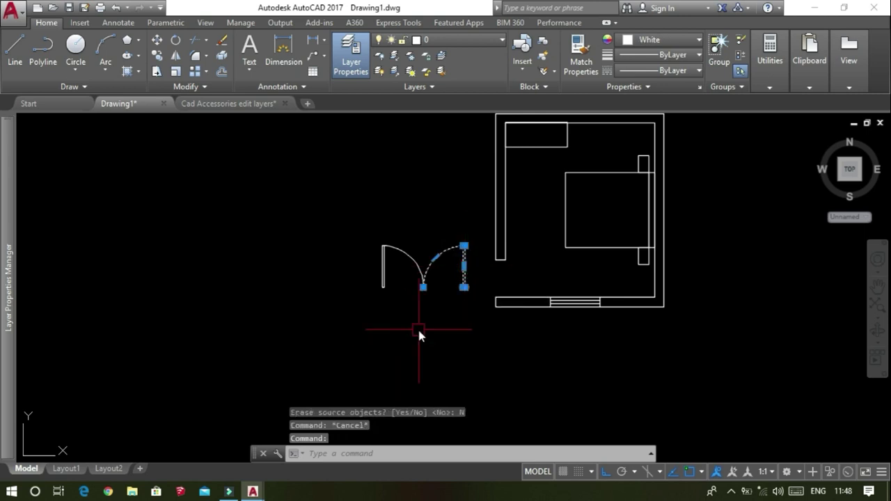
- Rotate the mirrored door 270° about its leaf corner
type("ro")
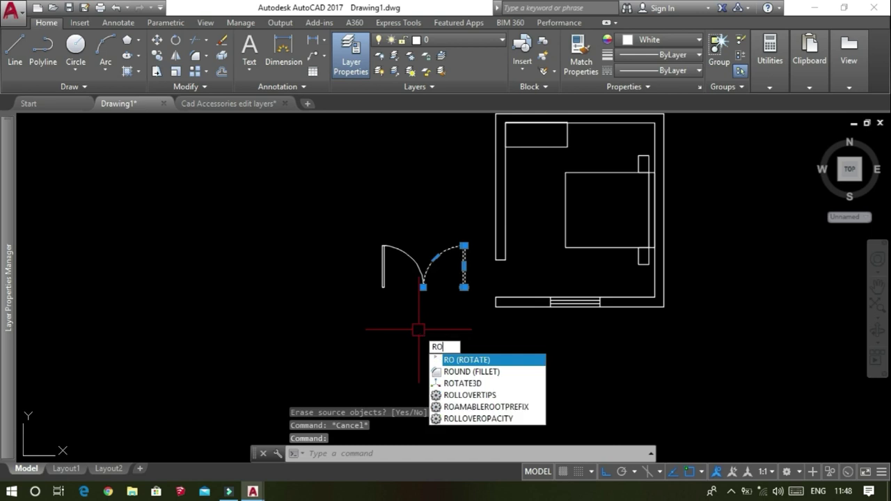
key("Return")
scroll(465, 293, "up", 4)
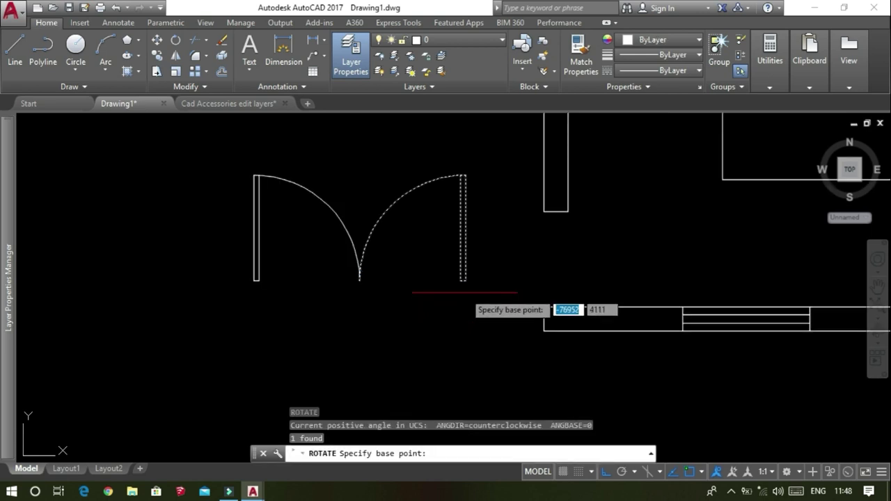
left_click(463, 280)
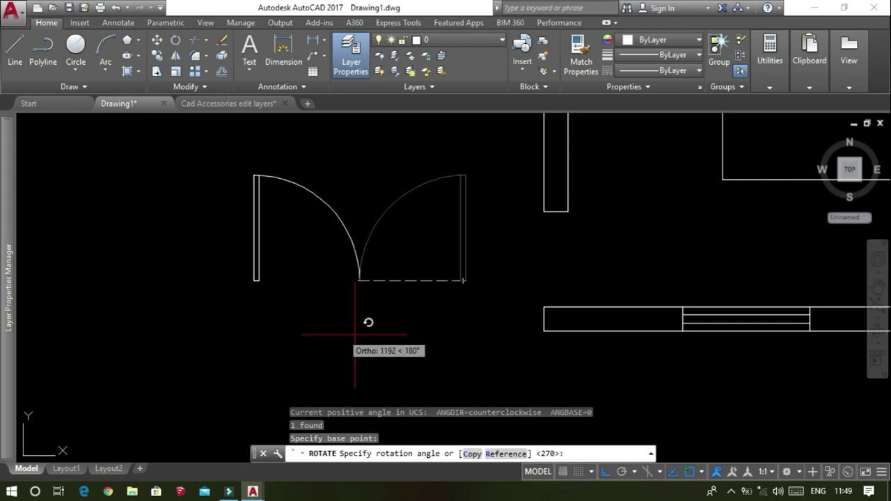
left_click(421, 337)
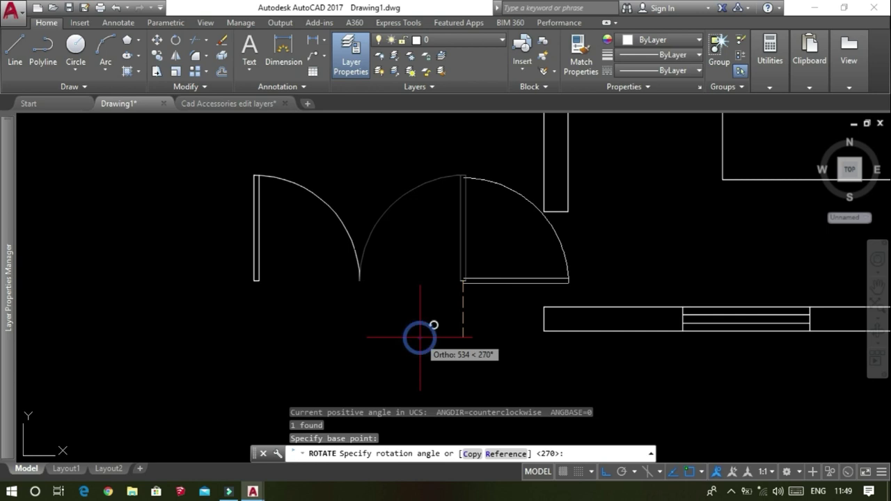
- Move the rotated door by its leaf corner onto the room's lower-left wall corner
left_click(473, 286)
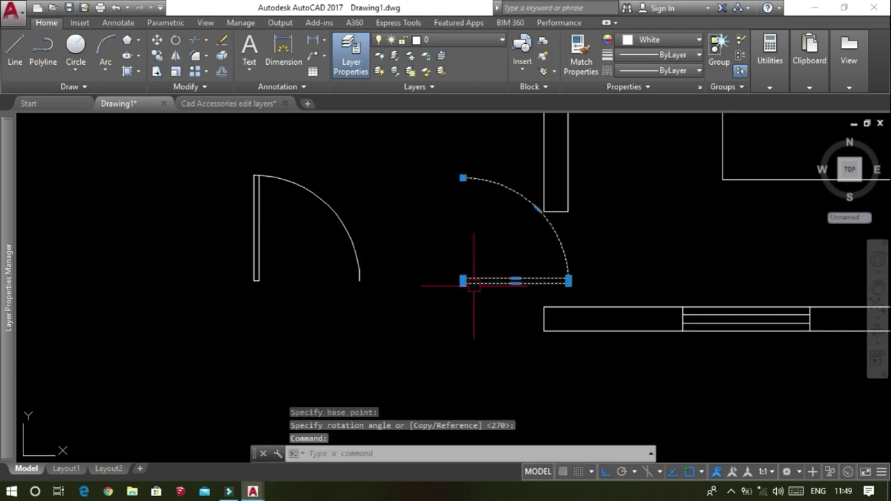
type("M")
key("Return")
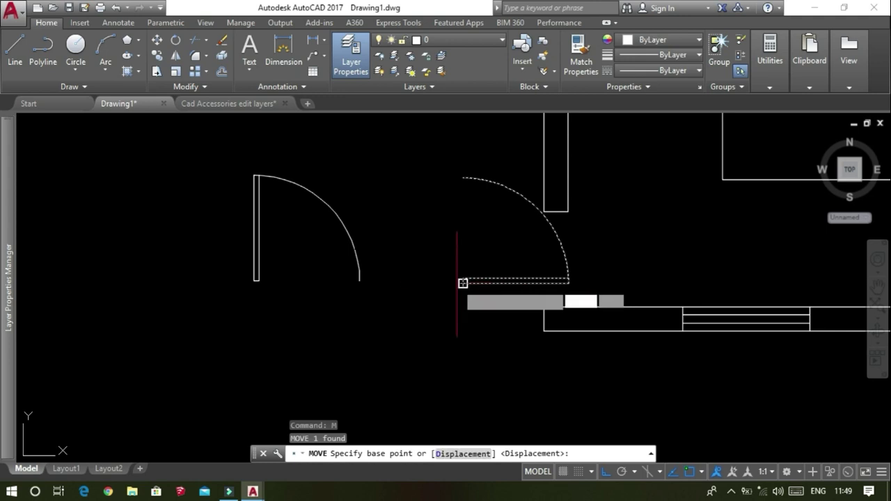
left_click(462, 281)
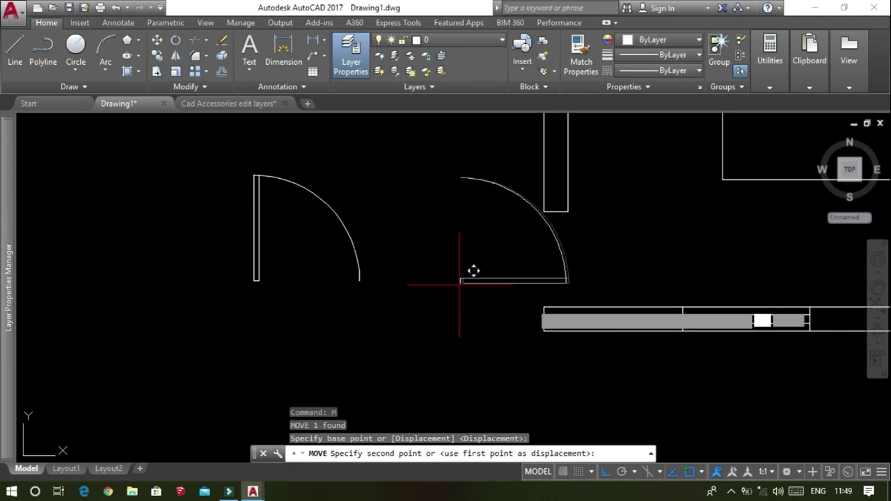
left_click(543, 303)
scroll(495, 323, "down", 5)
scroll(513, 305, "up", 5)
scroll(562, 238, "up", 1)
scroll(562, 238, "up", 3)
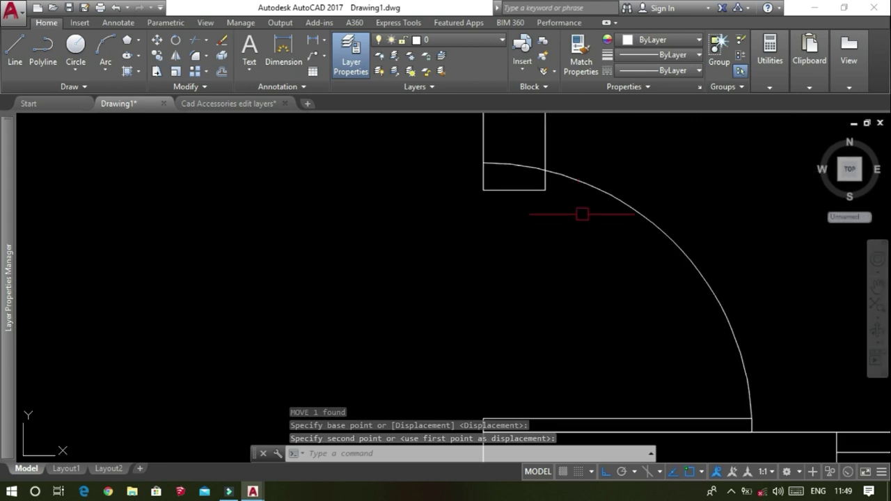
left_click(599, 190)
left_click(599, 189)
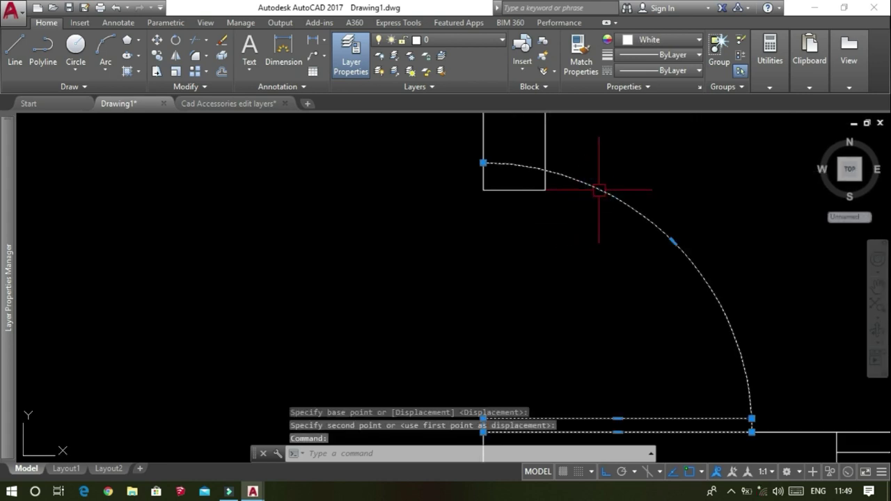
scroll(578, 198, "down", 4)
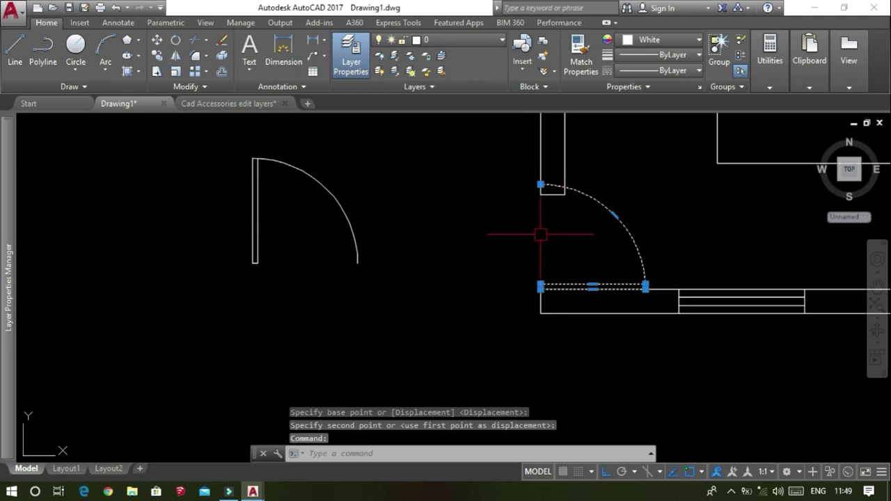
- Scale the door by reference from its hinge corner so it fits the wall opening
type("SC")
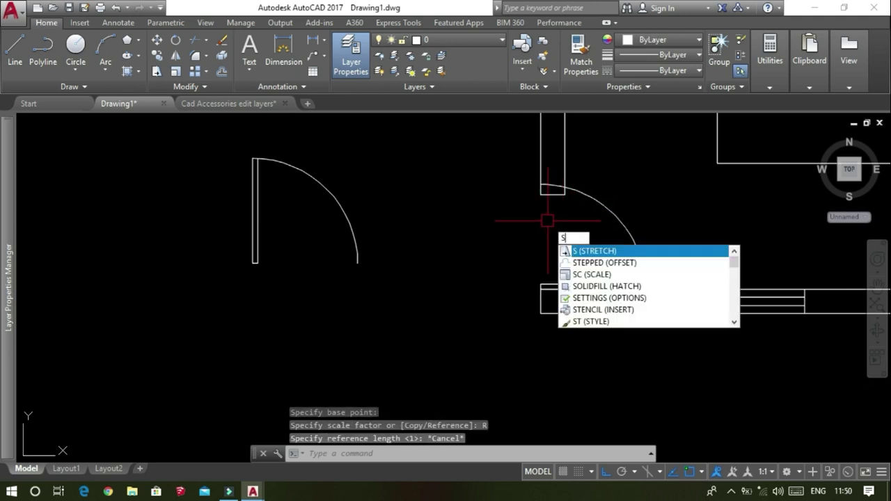
key("Return")
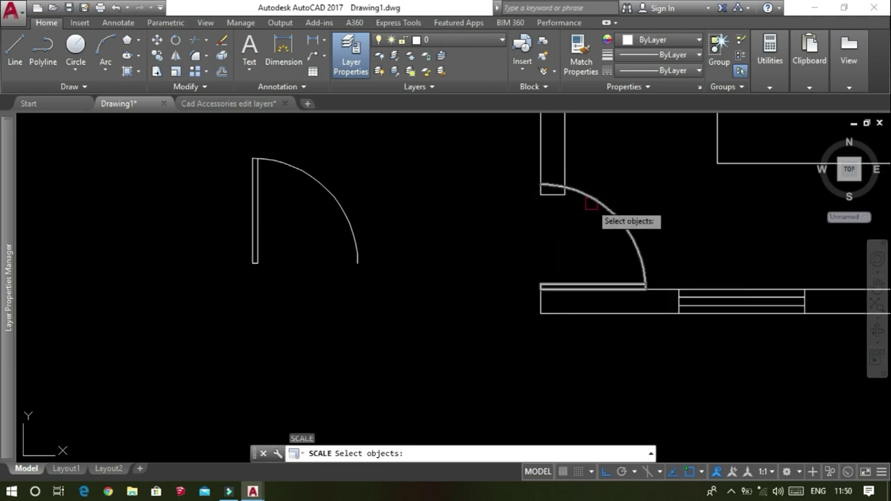
left_click(591, 203)
key("Return")
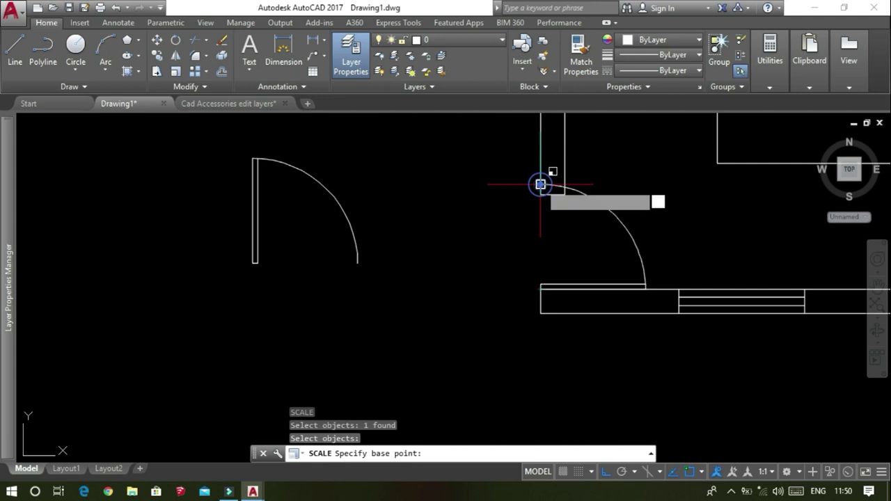
left_click(540, 185)
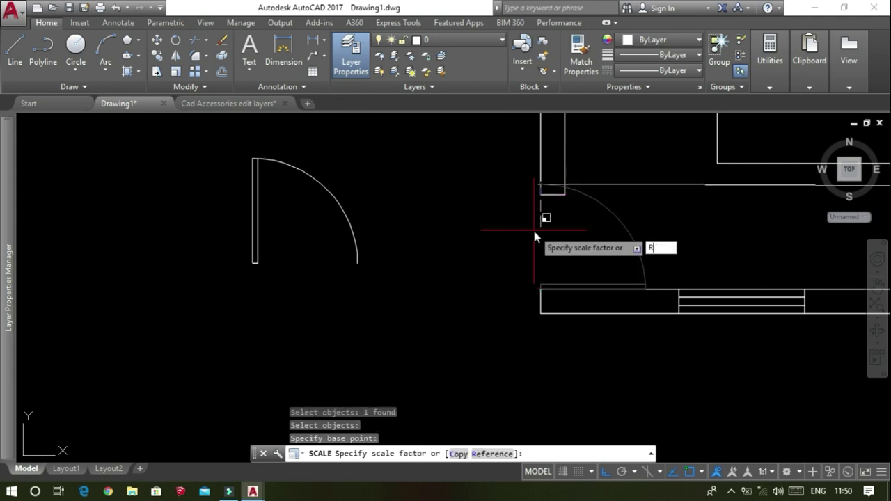
type("R")
key("Return")
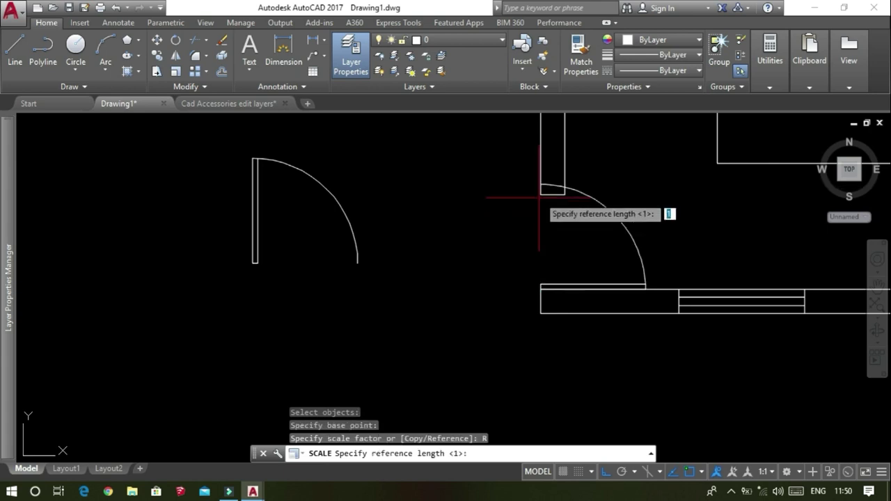
left_click(540, 185)
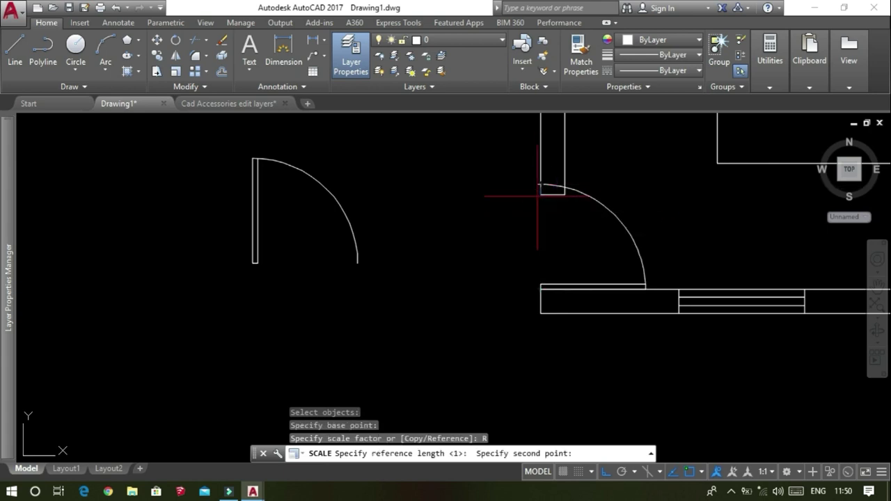
left_click(539, 287)
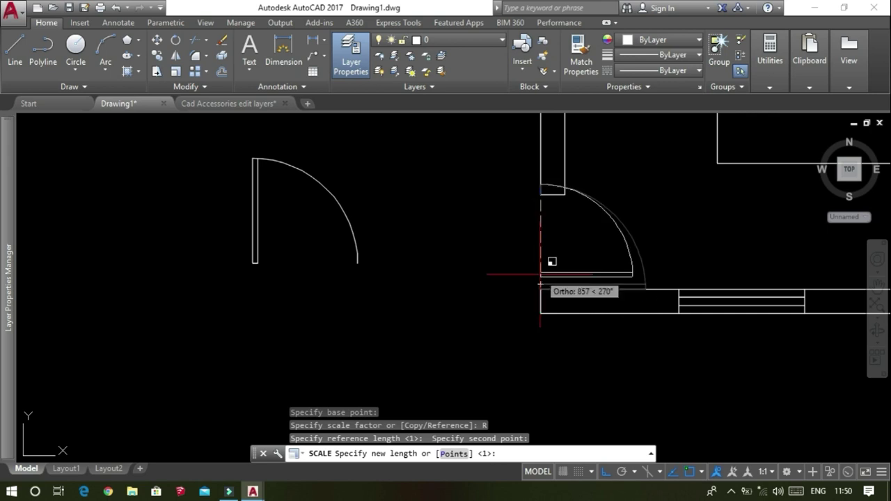
left_click(540, 273)
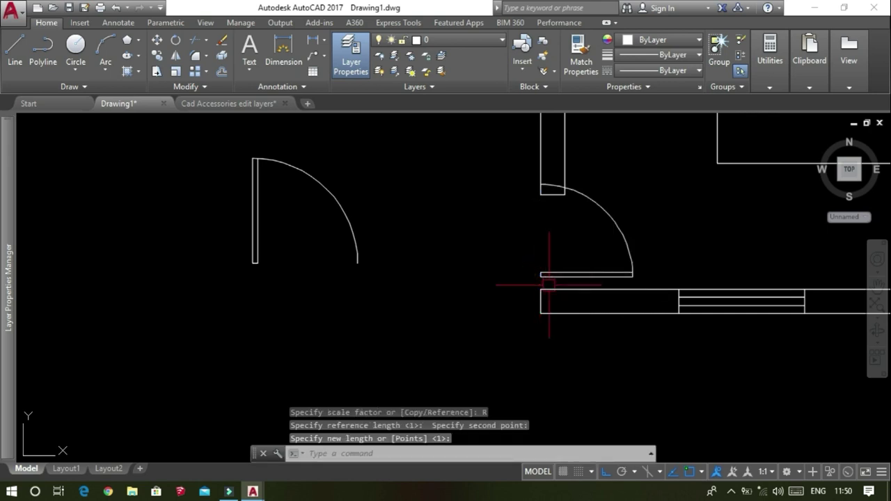
left_click(540, 273)
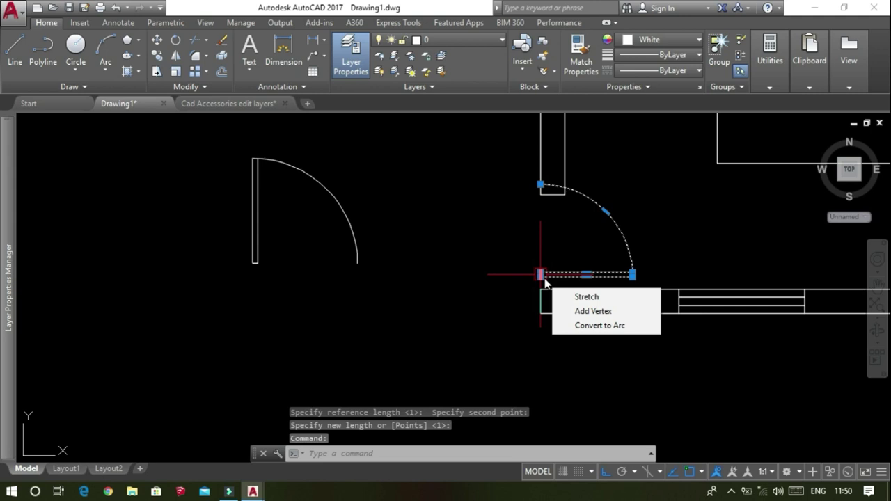
key("Escape")
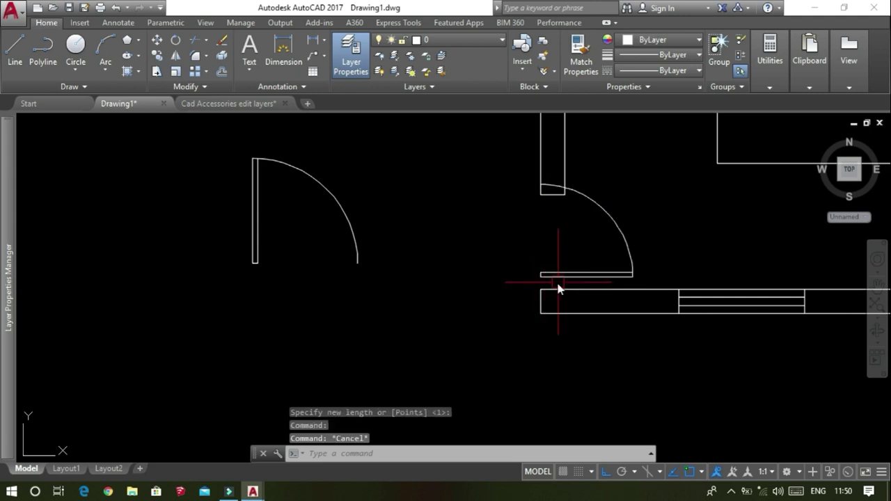
- Move the door down so it sits against the wall opening
type("M")
key("Return")
left_click(536, 268)
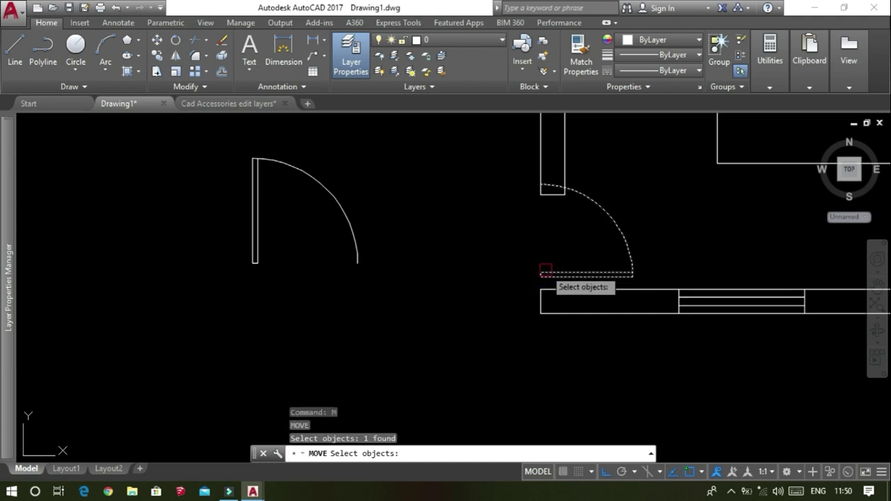
key("Return")
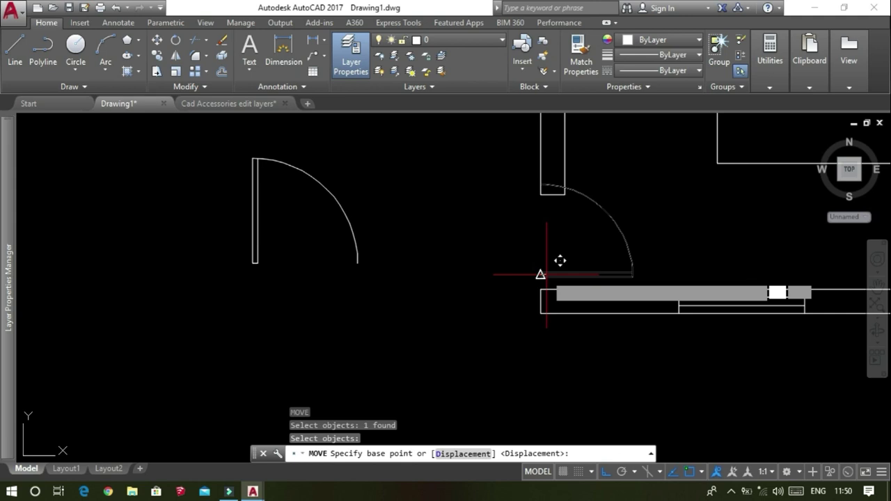
left_click(540, 275)
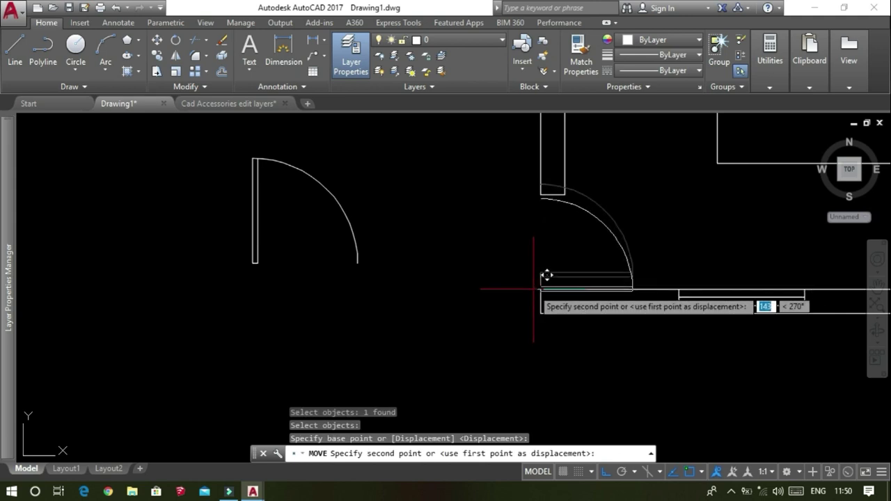
left_click(532, 287)
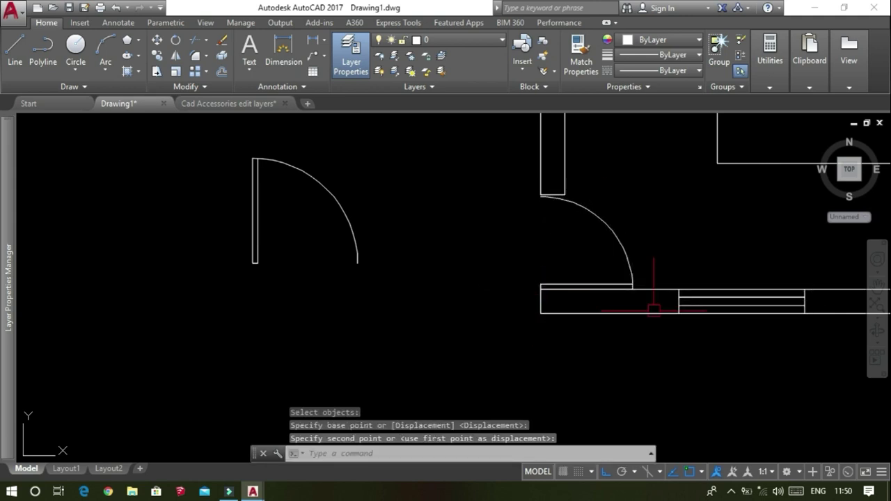
- Grip-stretch the swing arc's end onto the door panel corner
left_click(597, 223)
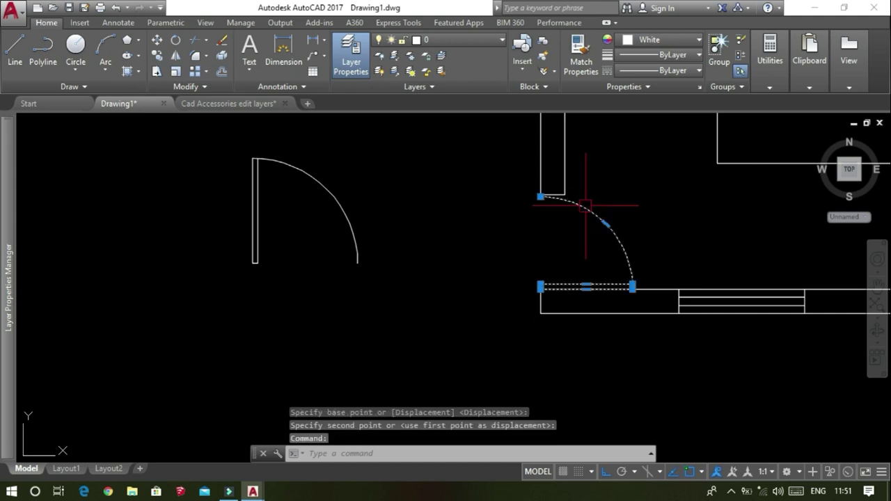
scroll(560, 197, "up", 4)
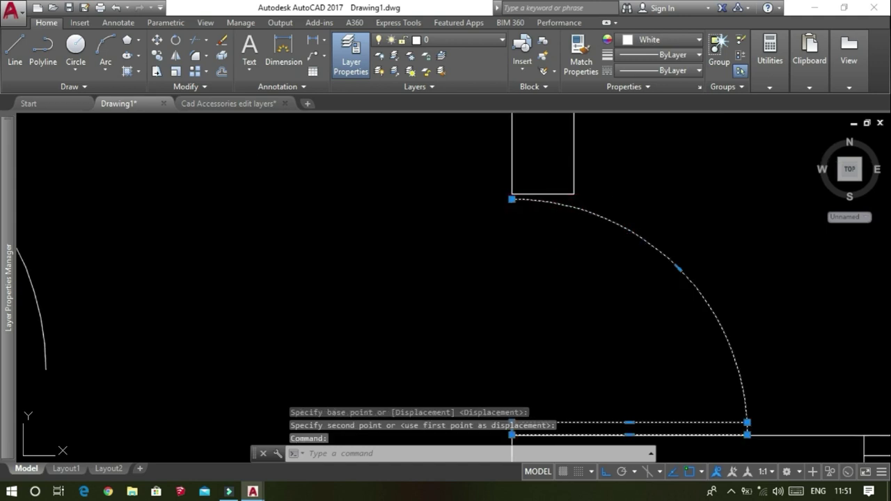
left_click(511, 199)
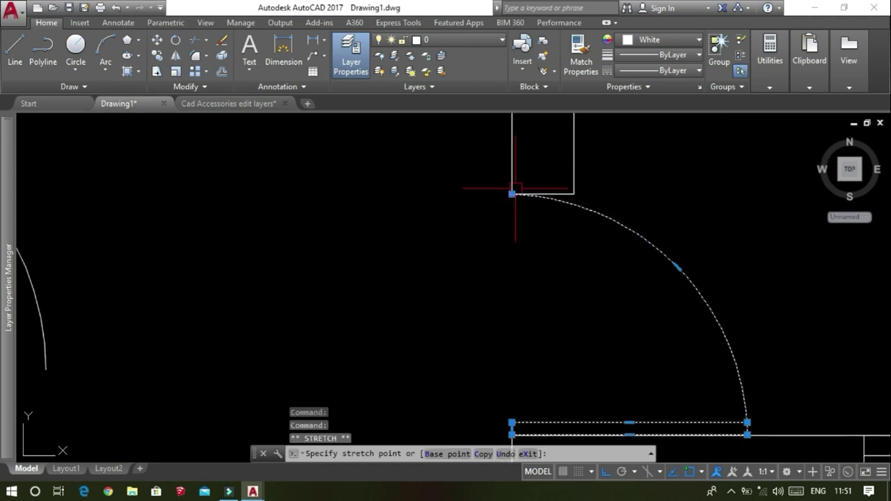
left_click(513, 193)
key("Escape")
- Erase the spare door and the two bedside rectangles
scroll(533, 234, "down", 3)
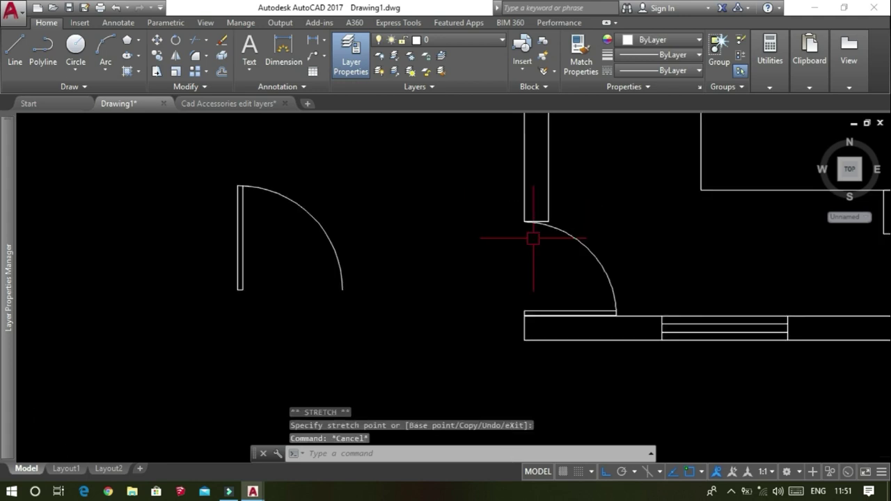
key("Delete")
scroll(377, 301, "down", 3)
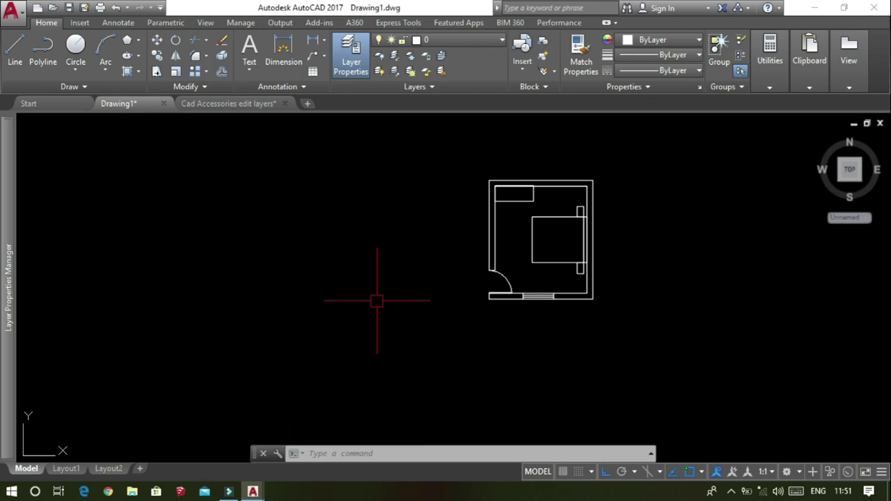
scroll(589, 192, "up", 3)
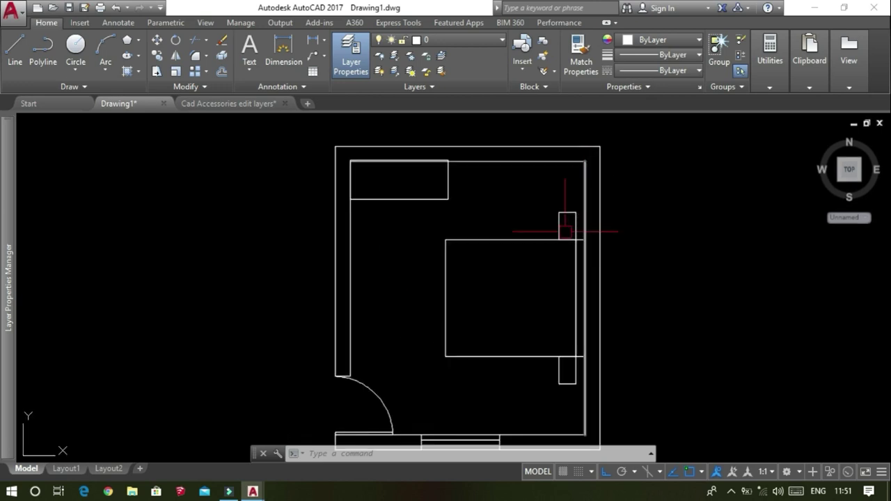
left_click(575, 210)
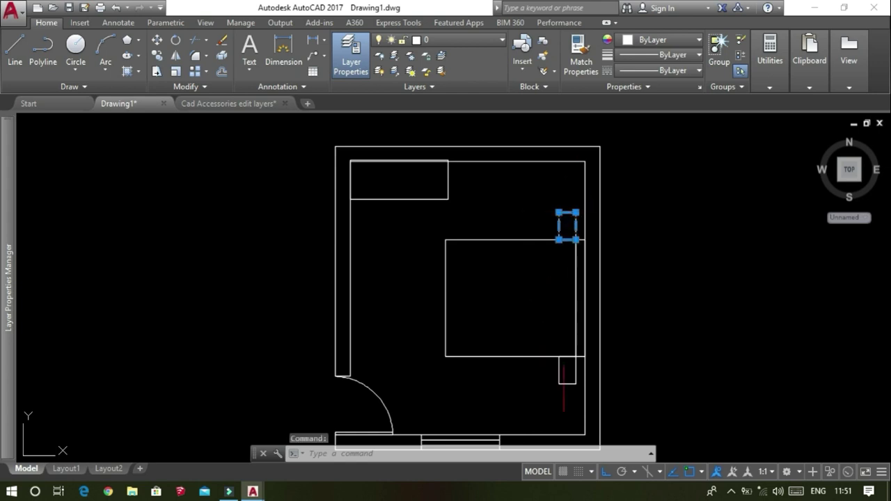
left_click(564, 356)
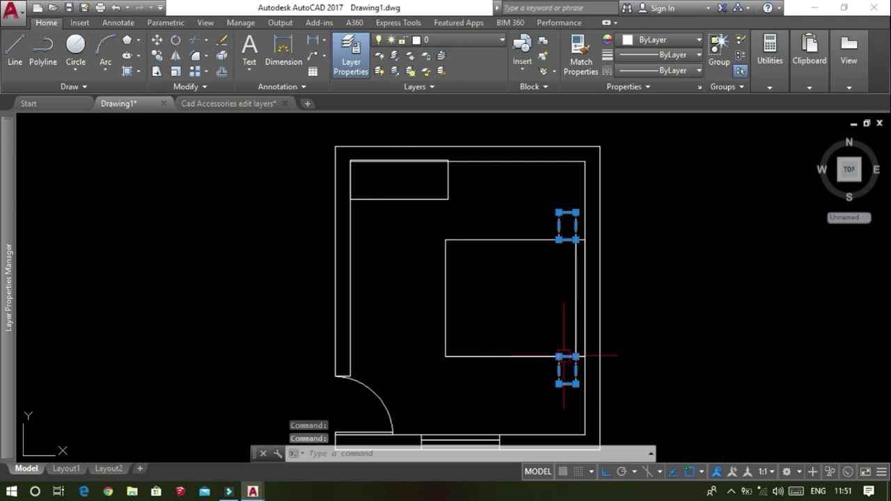
key("Delete")
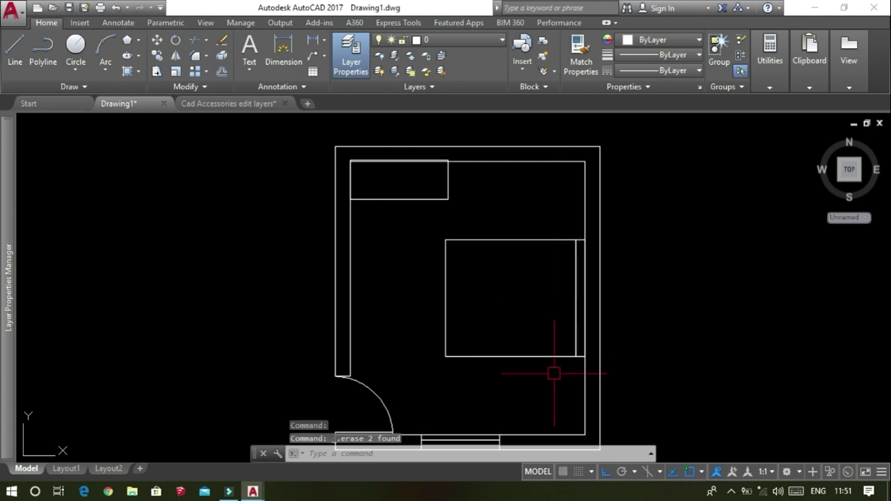
- Erase the thin headboard strip at the right wall and the bed square
left_click(563, 409)
left_click(576, 338)
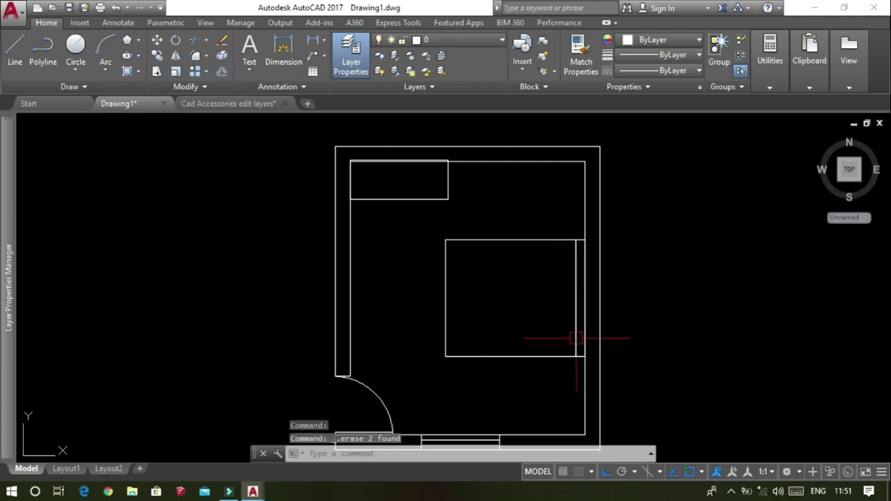
left_click(576, 339)
left_click(577, 334)
key("Delete")
left_click(553, 356)
key("Delete")
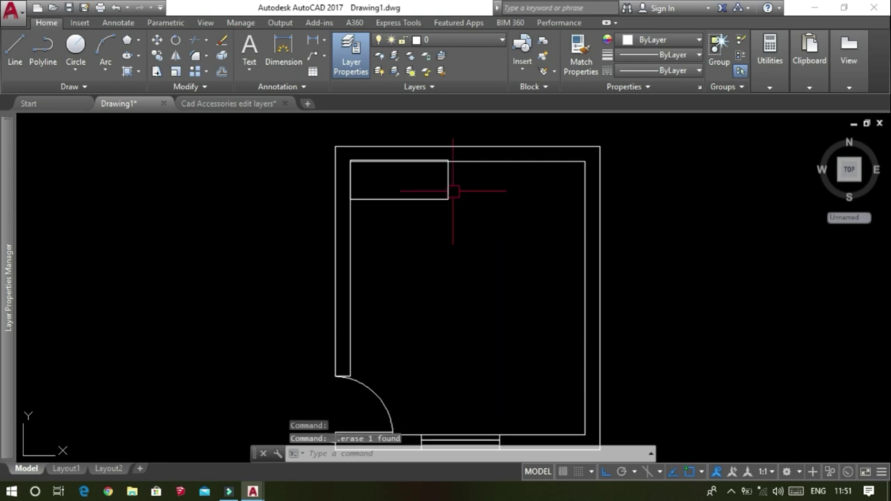
- Erase the upper-left corner cabinet rectangle
left_click(398, 146)
key("Escape")
left_click(507, 179)
left_click(408, 193)
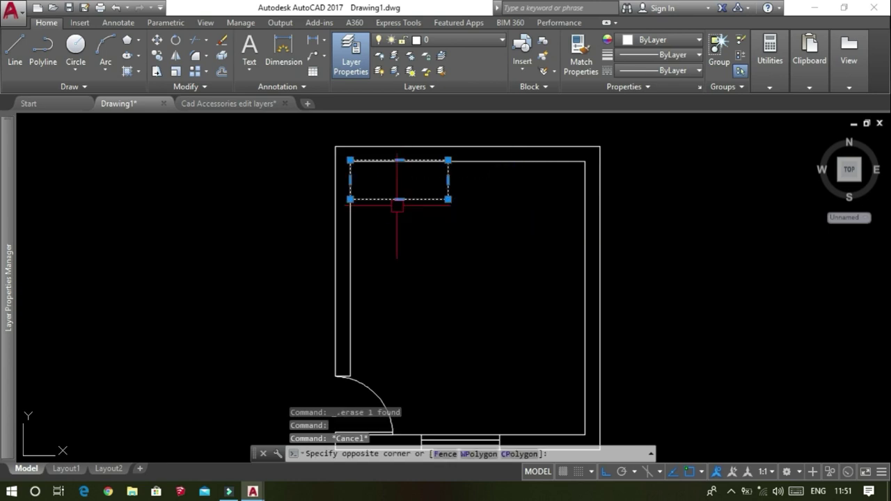
key("Delete")
scroll(498, 321, "down", 1)
scroll(499, 321, "down", 2)
scroll(462, 221, "up", 4)
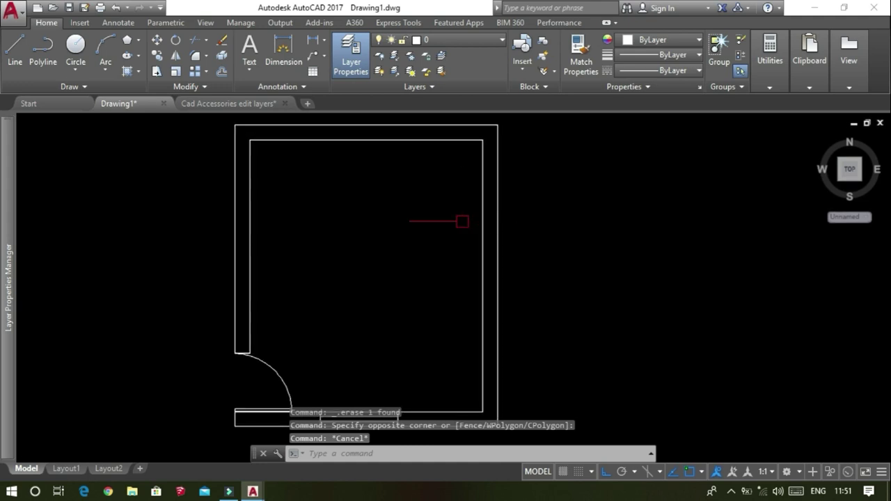
scroll(462, 221, "down", 2)
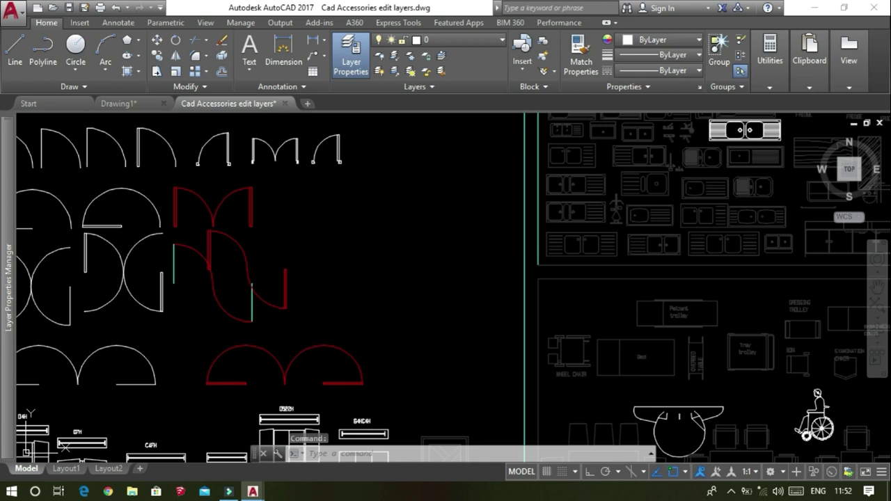
- Zoom out and pan across the Cad Accessories drawing until the bed blocks are in view
scroll(425, 267, "down", 3)
scroll(425, 267, "down", 3)
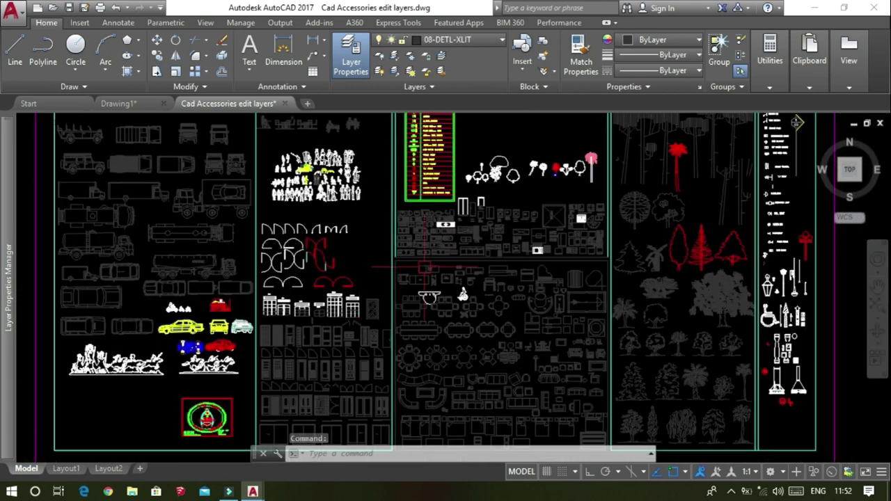
scroll(424, 267, "down", 2)
scroll(425, 266, "down", 2)
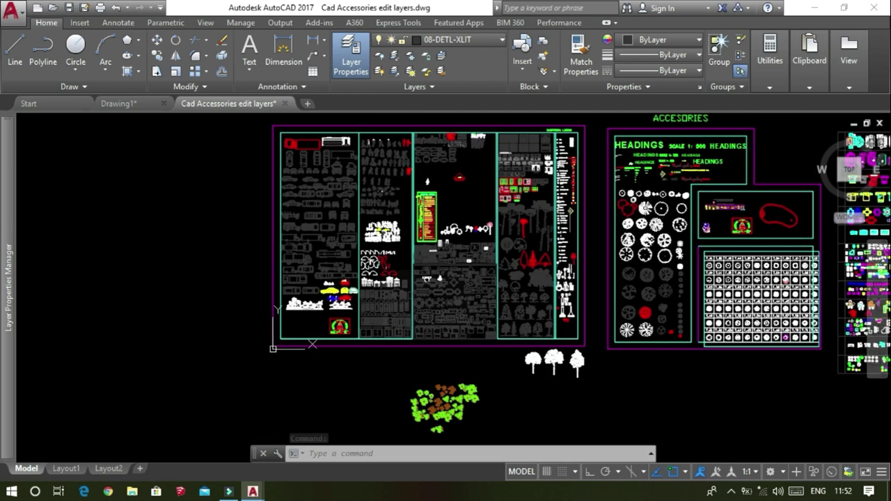
scroll(378, 262, "down", 2)
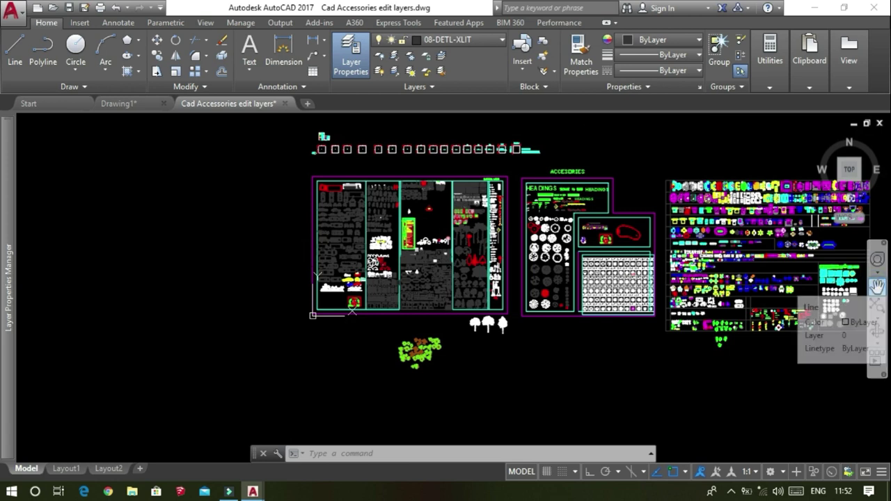
left_click(877, 287)
left_click_drag(558, 285, 463, 297)
scroll(442, 262, "up", 2)
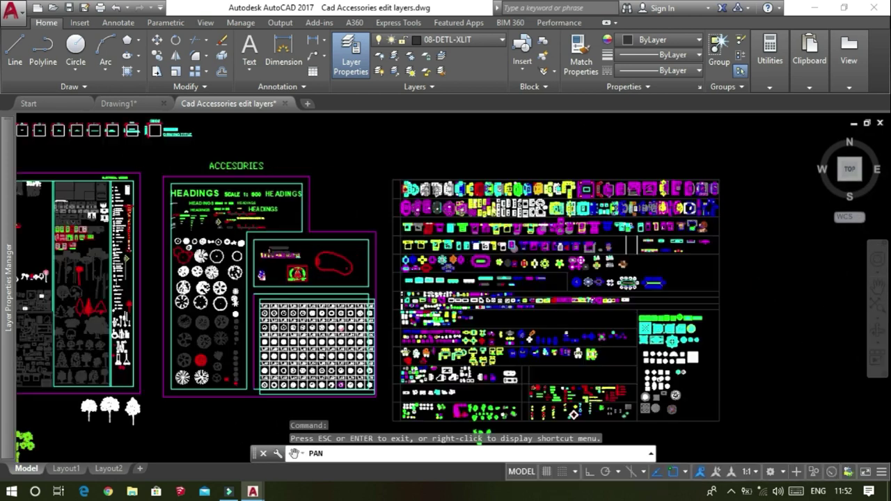
scroll(442, 263, "up", 2)
scroll(430, 264, "up", 2)
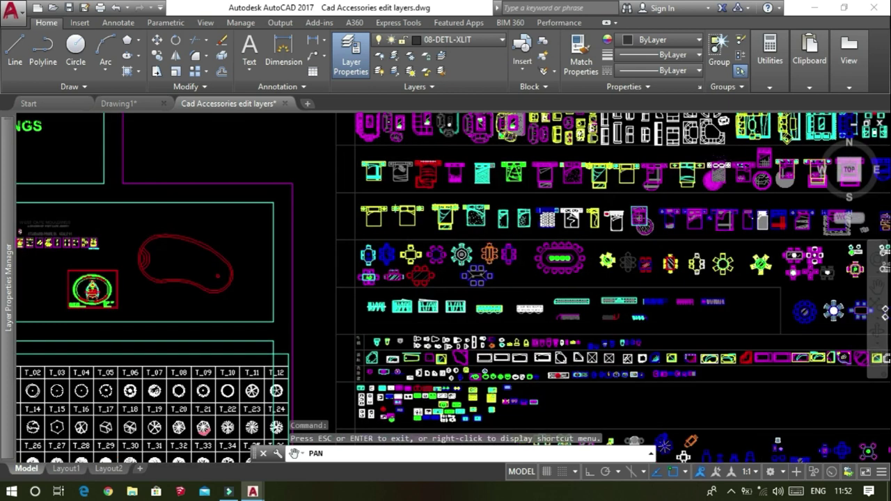
scroll(470, 216, "up", 2)
scroll(476, 211, "up", 2)
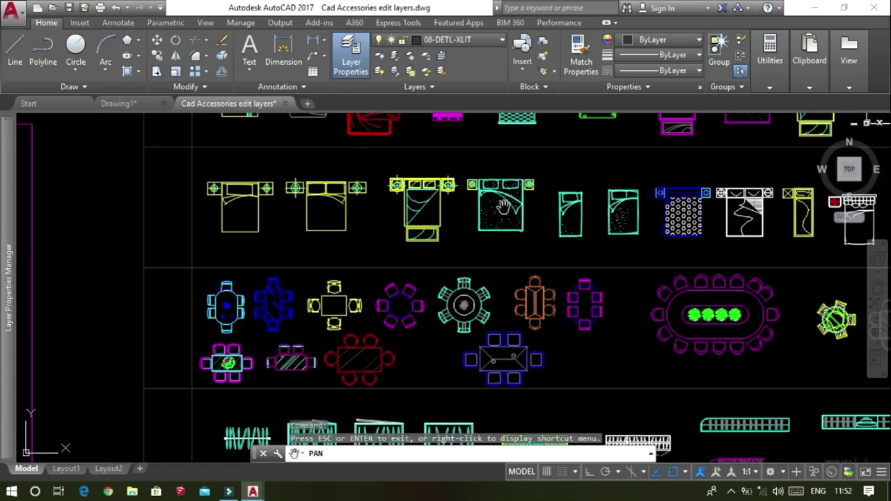
scroll(492, 220, "down", 2)
left_click_drag(500, 212, 324, 221)
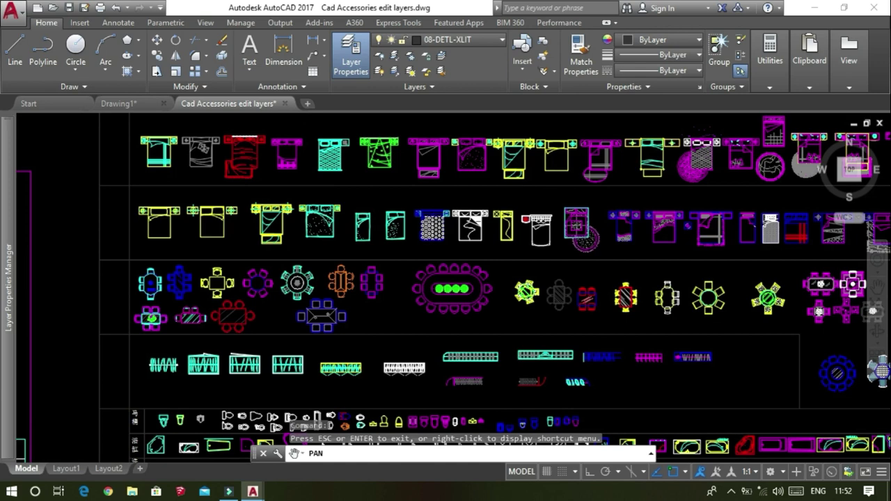
scroll(239, 153, "up", 4)
scroll(253, 163, "down", 2)
scroll(268, 152, "up", 4)
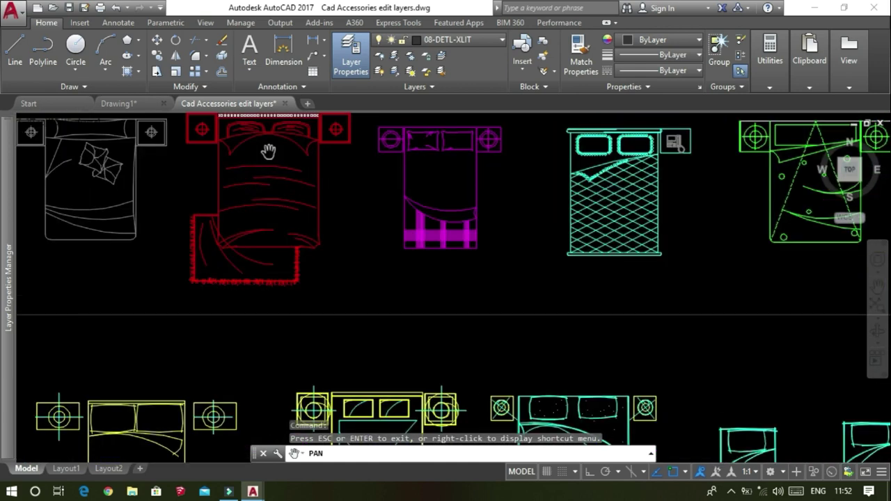
scroll(270, 150, "down", 2)
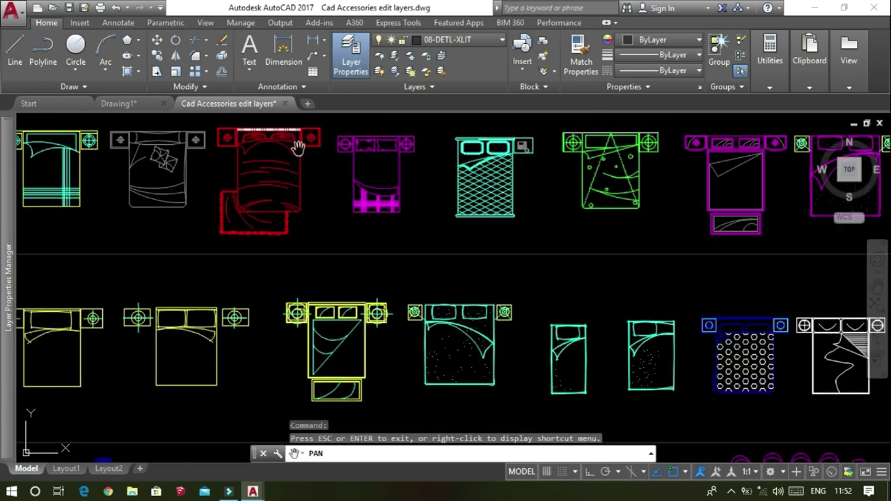
key("Escape")
scroll(324, 142, "down", 3)
scroll(324, 143, "down", 2)
scroll(326, 143, "up", 5)
- Window-select the red quilted double bed block (441 objects) and copy it with Ctrl+C
left_click(324, 143)
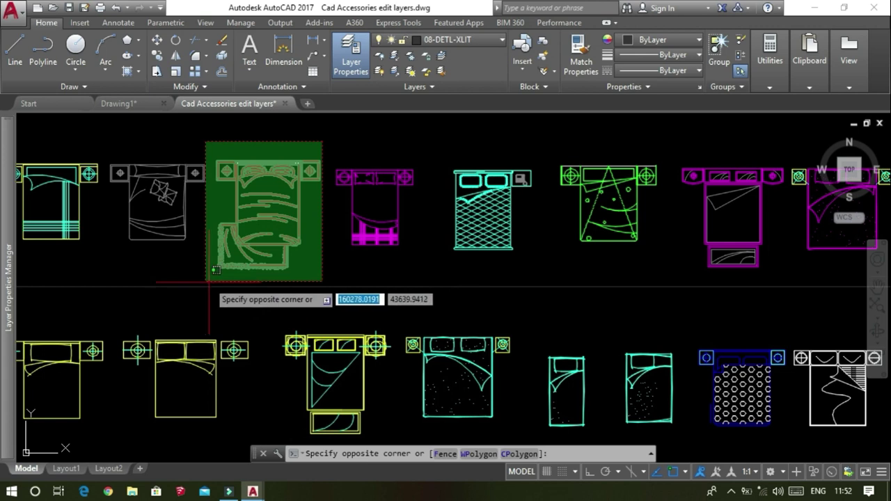
left_click(208, 281)
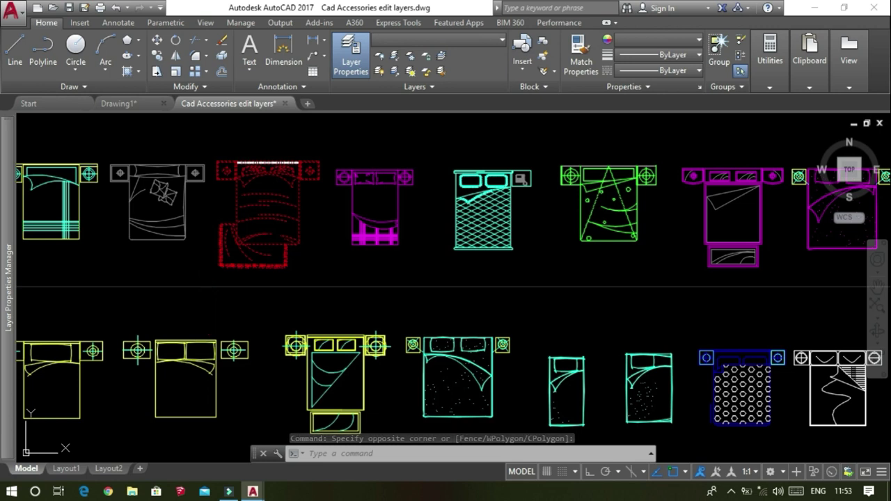
key("ctrl+c")
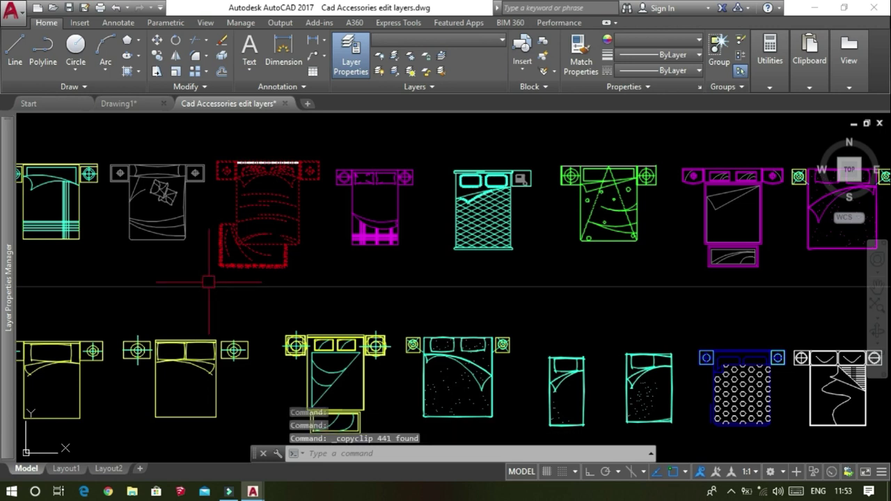
- Paste the red double bed into the bedroom drawing, placing it left of the room
left_click(134, 104)
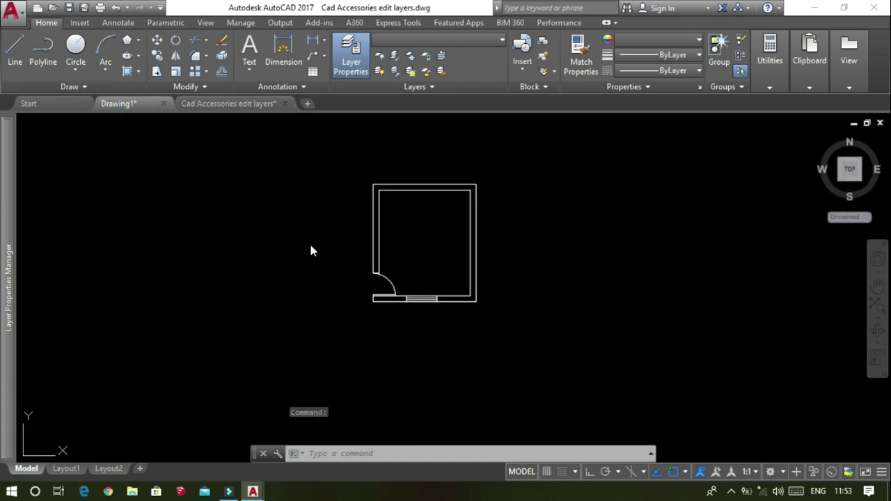
key("ctrl+v")
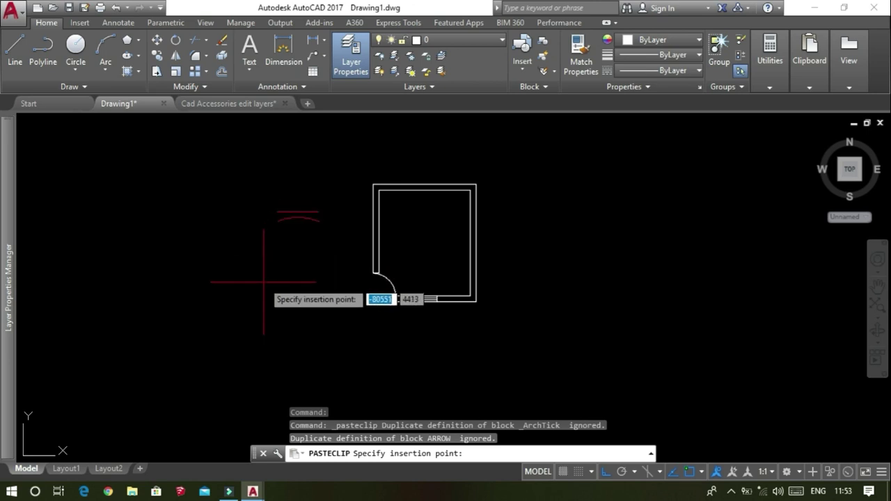
left_click(198, 267)
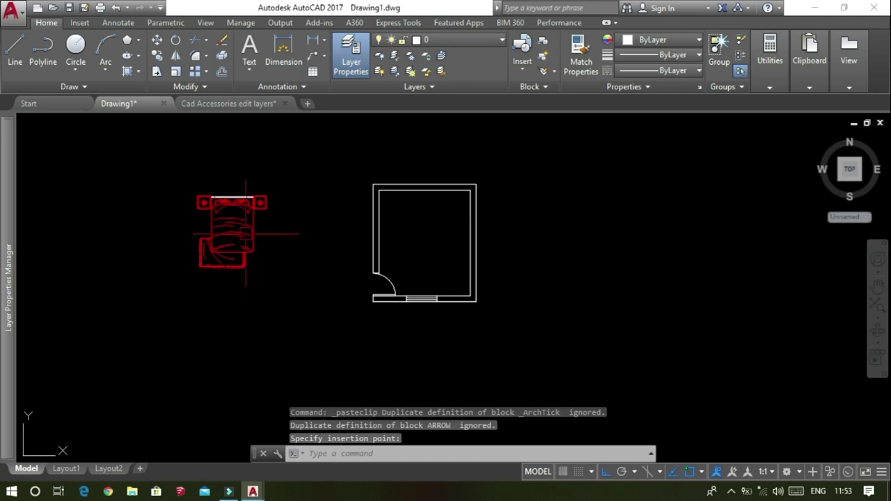
scroll(246, 234, "up", 3)
scroll(245, 234, "up", 1)
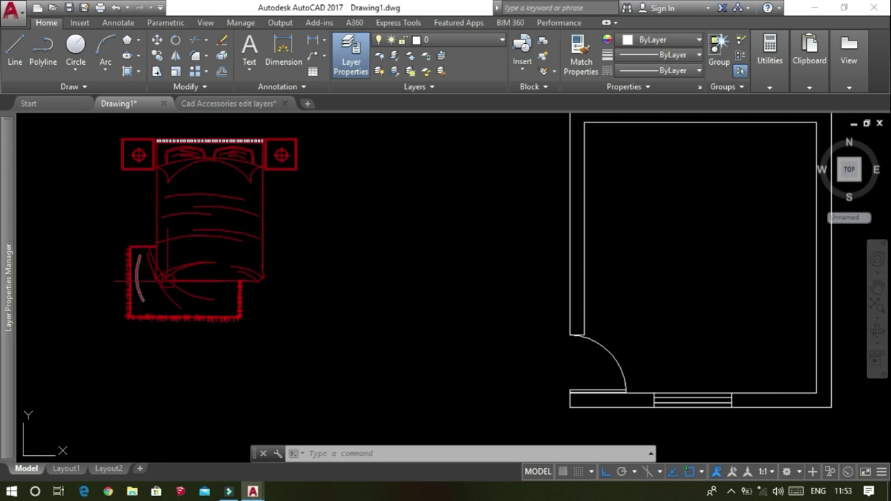
scroll(230, 313, "down", 2)
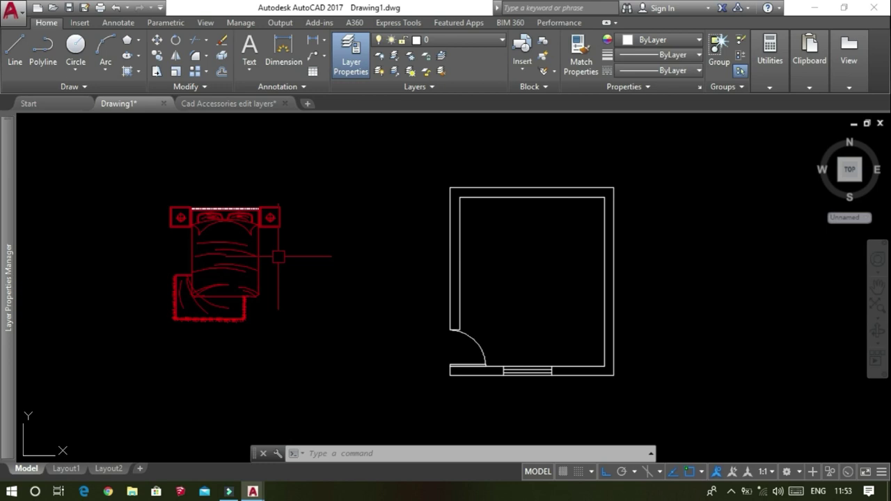
scroll(277, 213, "up", 2)
scroll(280, 207, "down", 2)
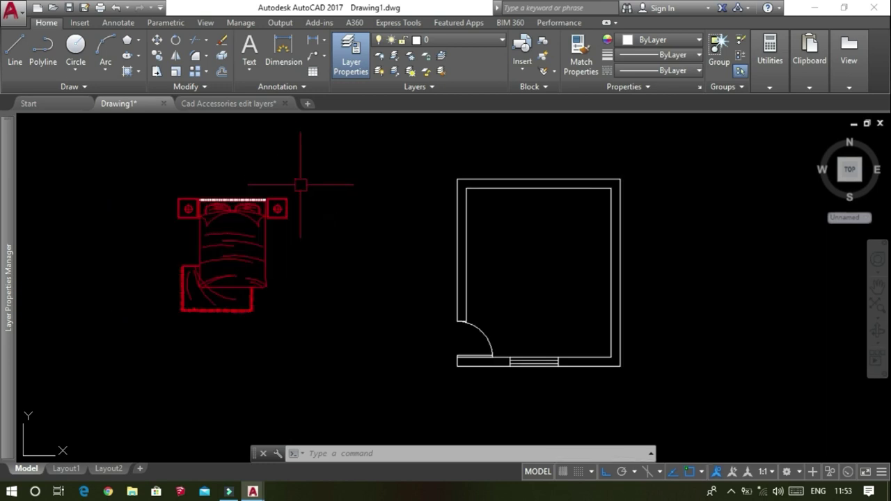
left_click(324, 167)
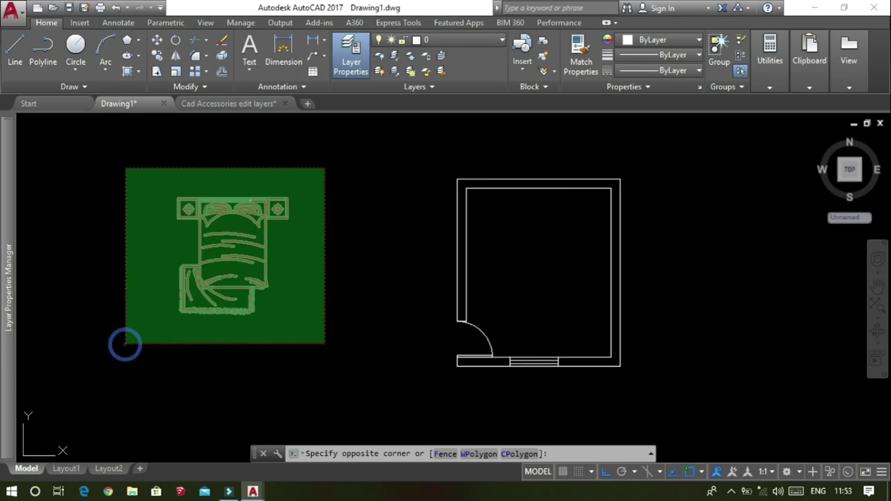
- Convert the selected bed linework into a single block named BED
left_click(124, 344)
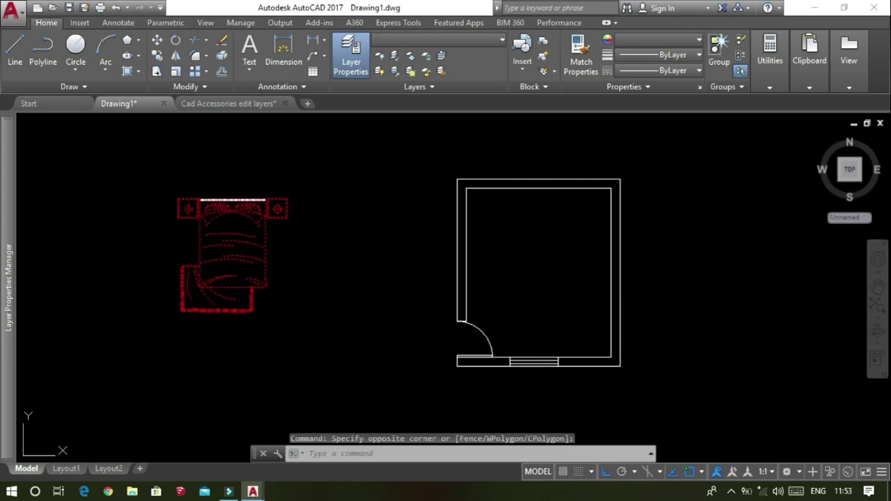
type("b")
key("Return")
type("BED")
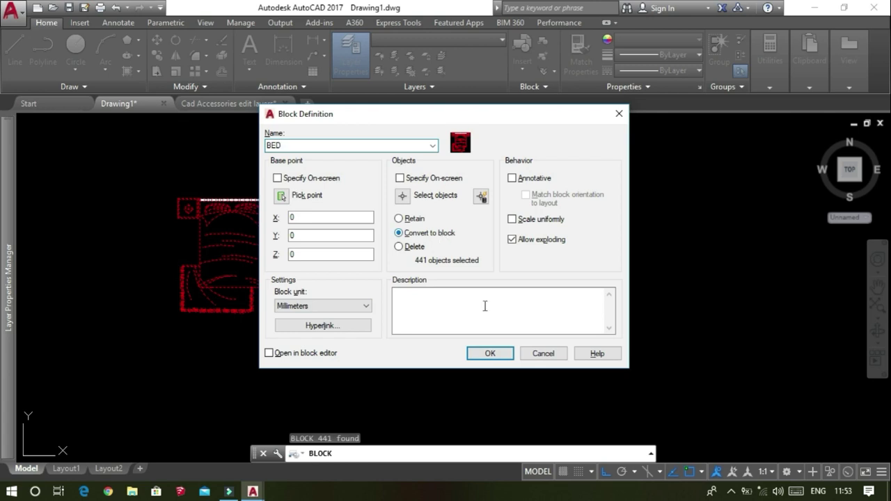
left_click(491, 353)
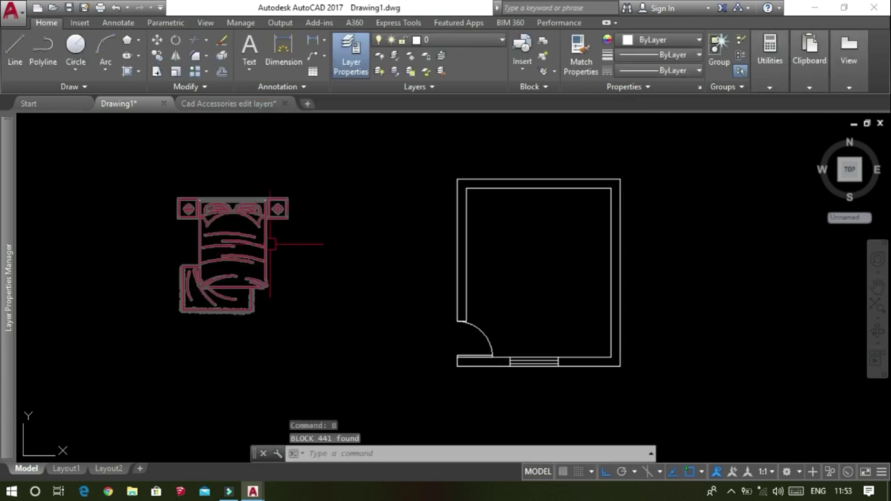
left_click(272, 243)
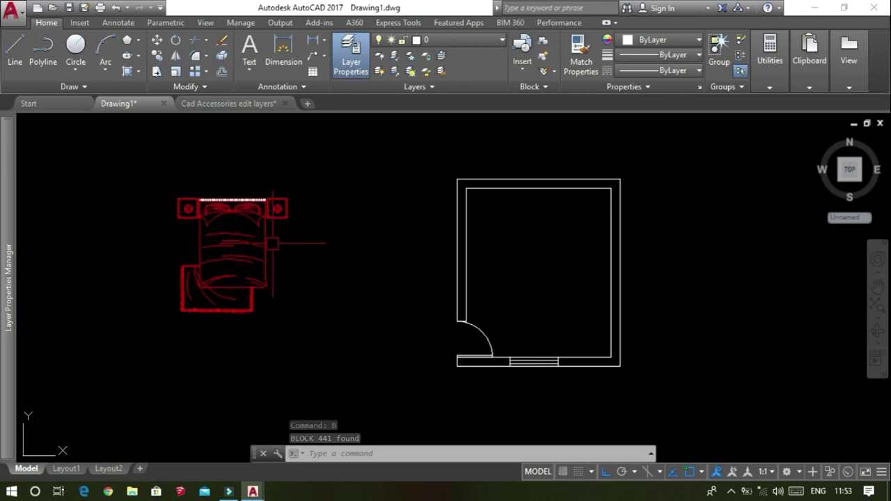
left_click(271, 244)
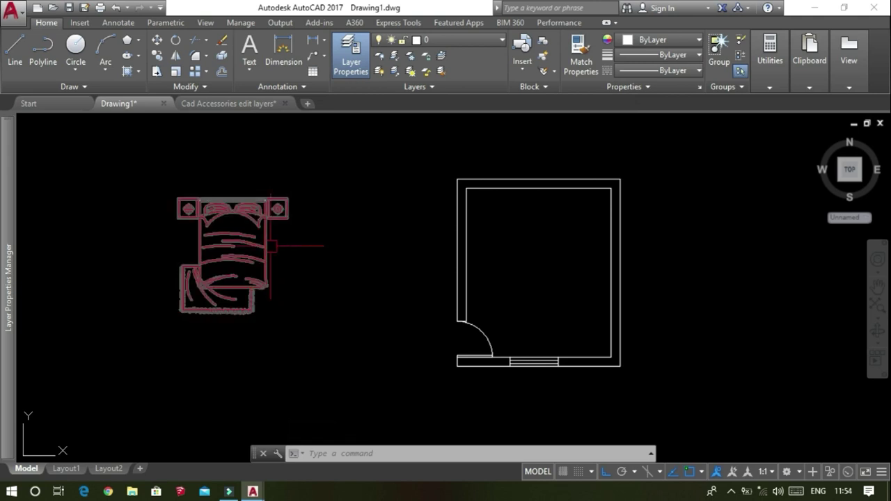
- Rotate the BED block 270° about its corner so the headboard faces right
key("Escape")
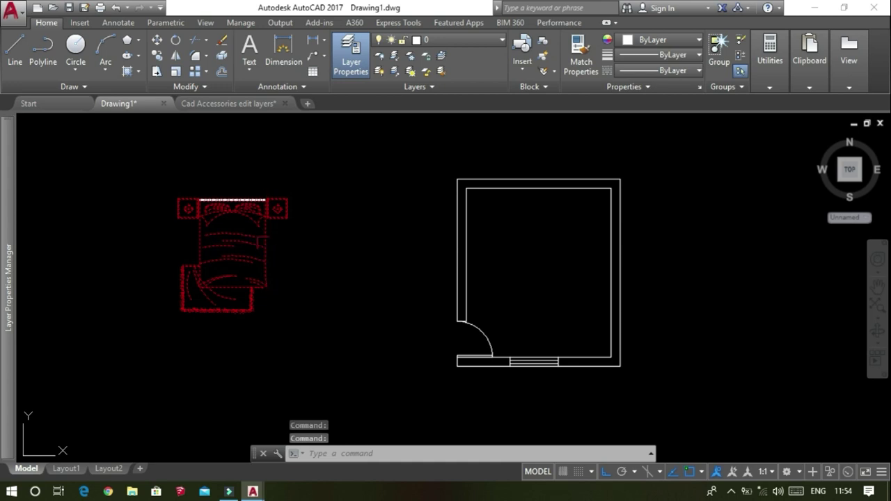
key("Escape")
key("Escape")
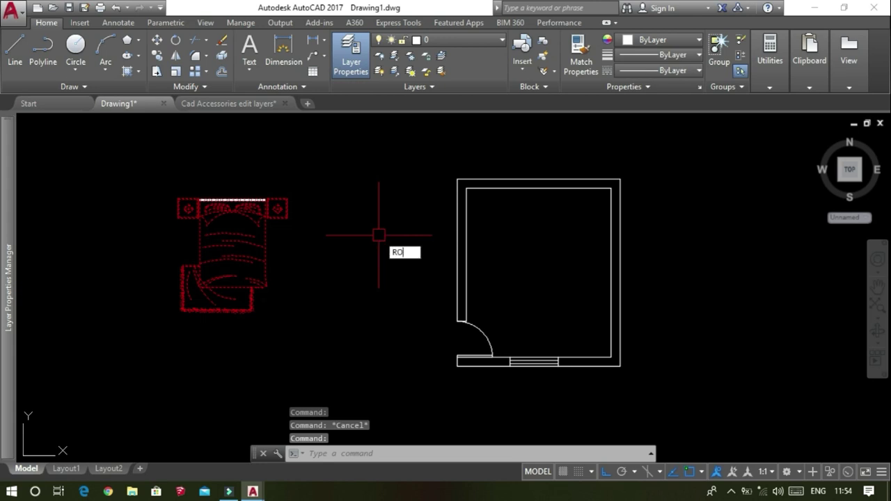
key("Return")
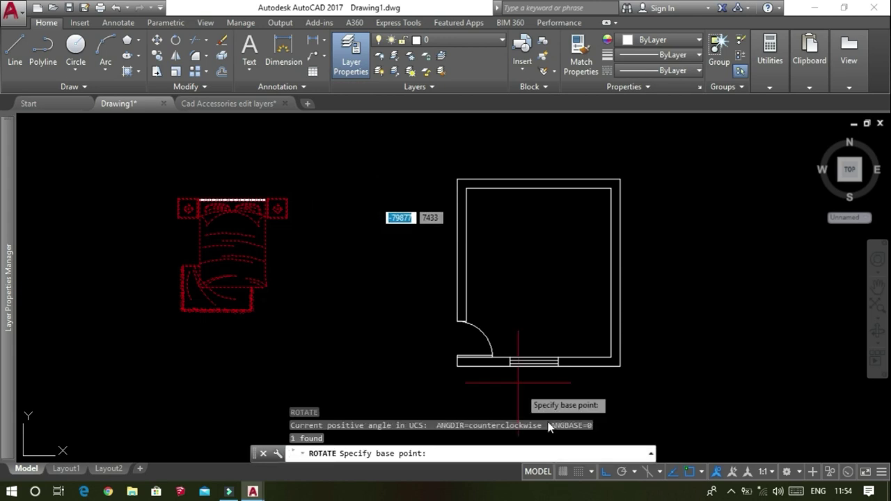
left_click(288, 200)
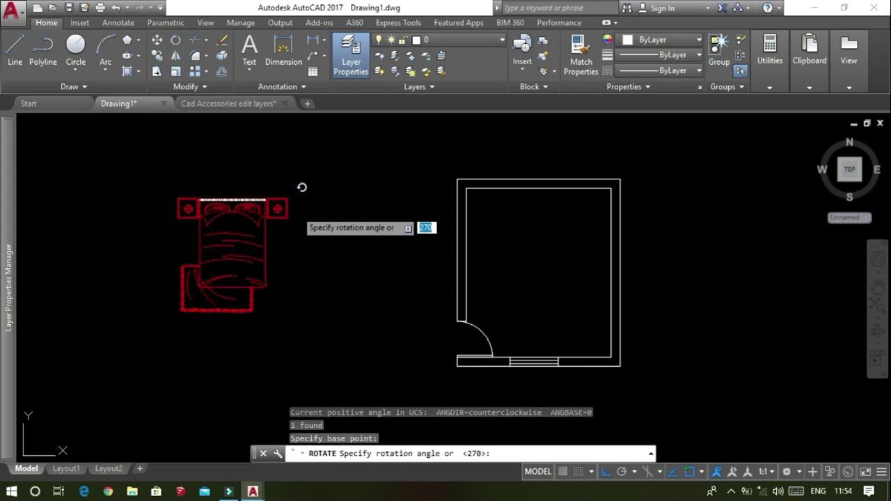
left_click(321, 267)
scroll(321, 267, "down", 4)
scroll(308, 249, "down", 2)
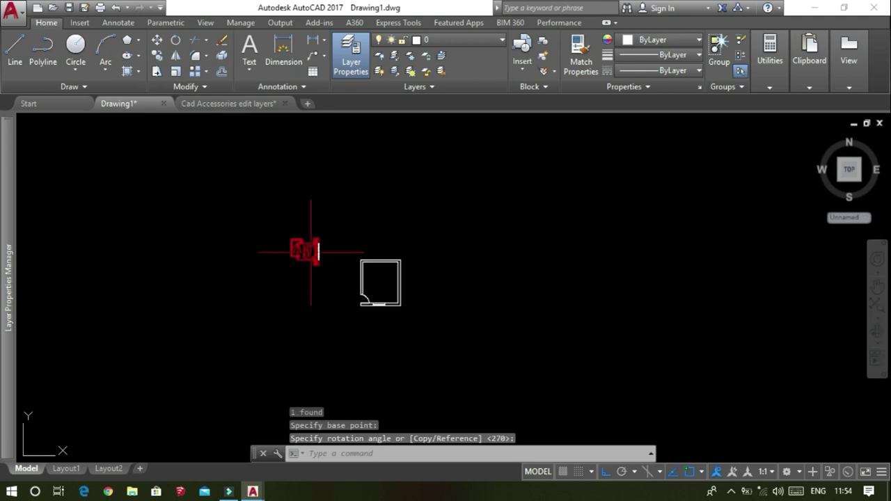
scroll(309, 250, "up", 2)
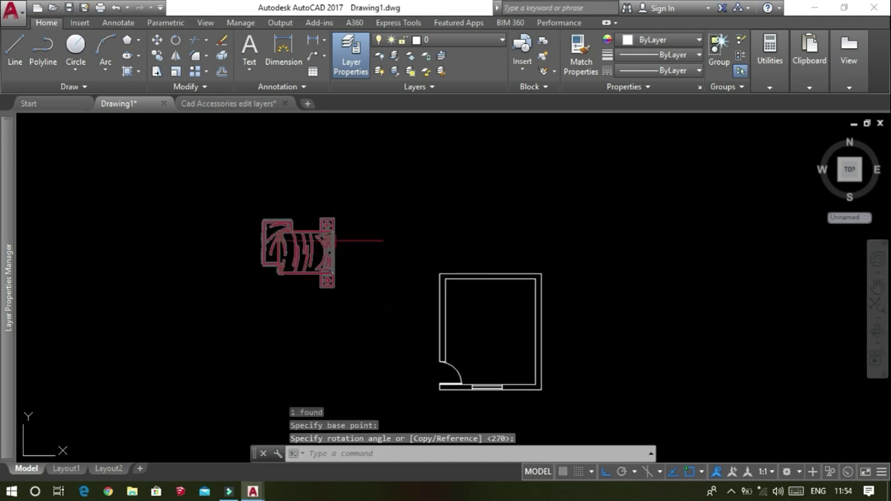
scroll(331, 242, "up", 3)
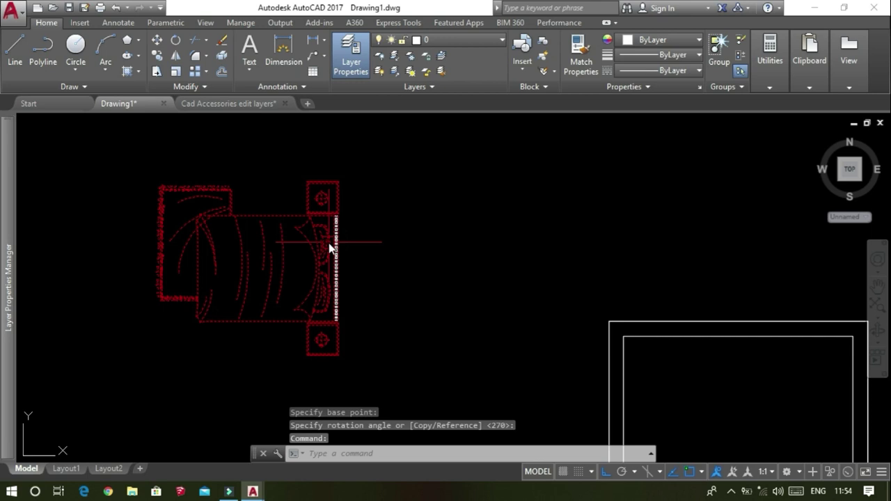
type("M")
key("Return")
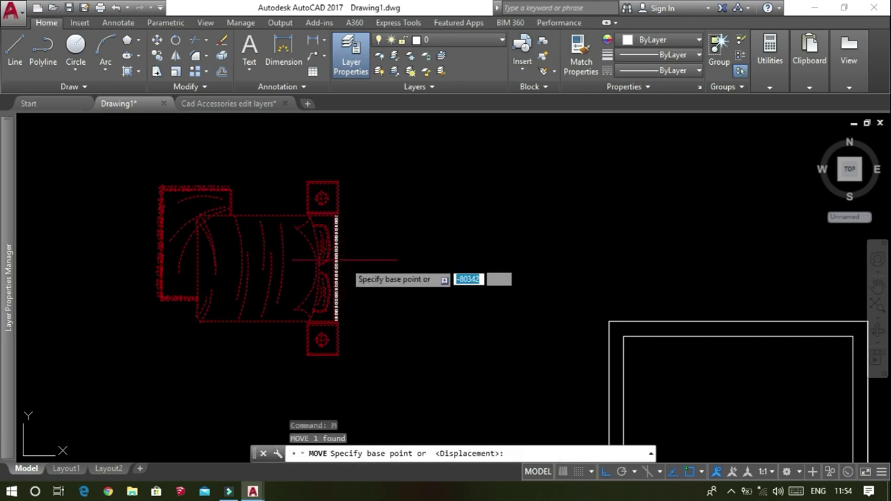
left_click(335, 262)
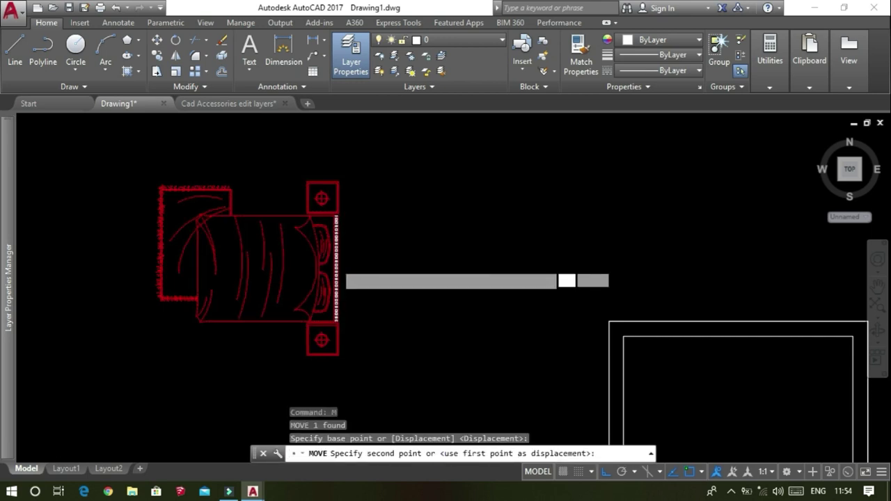
scroll(331, 261, "down", 3)
scroll(331, 260, "down", 2)
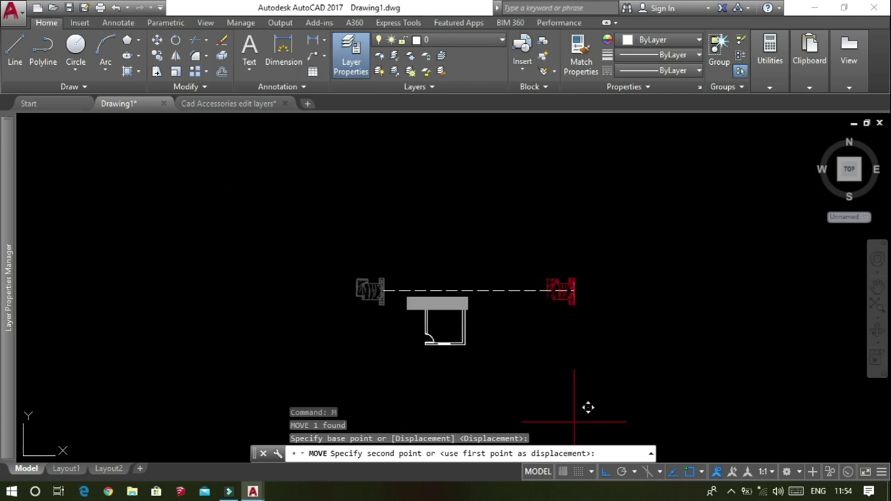
left_click(607, 472)
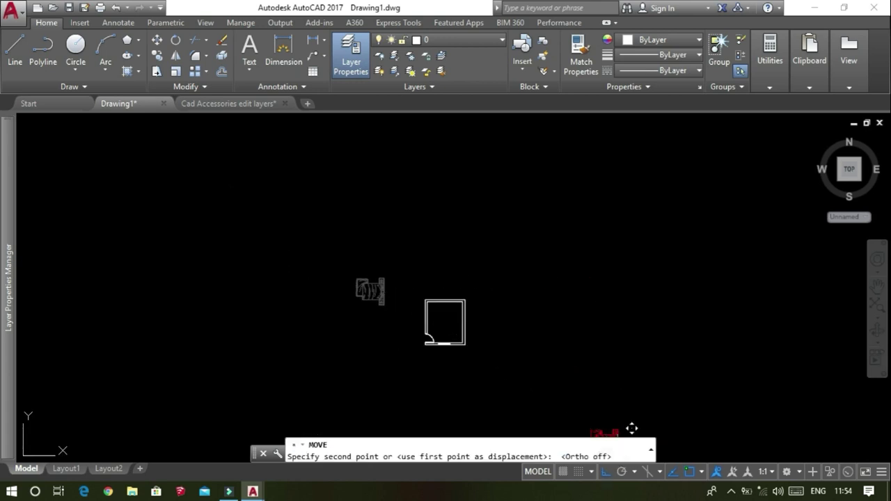
scroll(456, 297, "up", 2)
scroll(430, 300, "up", 3)
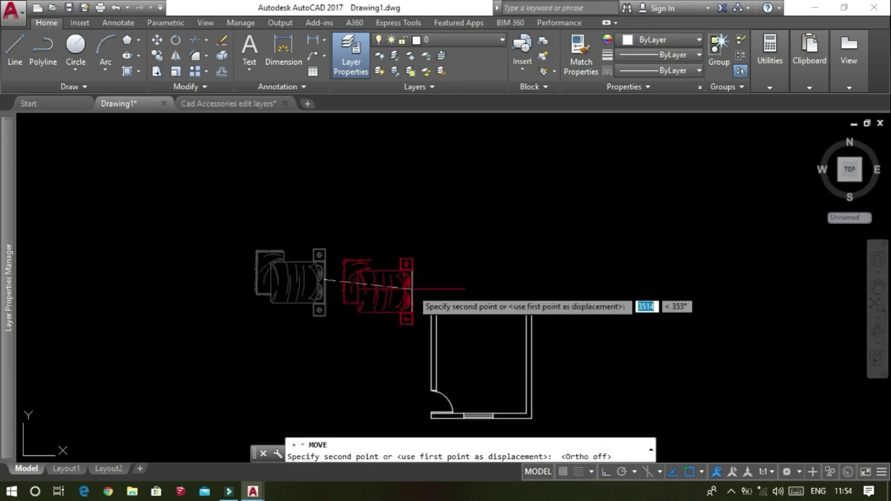
scroll(432, 298, "up", 3)
scroll(469, 289, "down", 2)
scroll(467, 273, "down", 2)
scroll(516, 286, "down", 2)
scroll(523, 301, "up", 4)
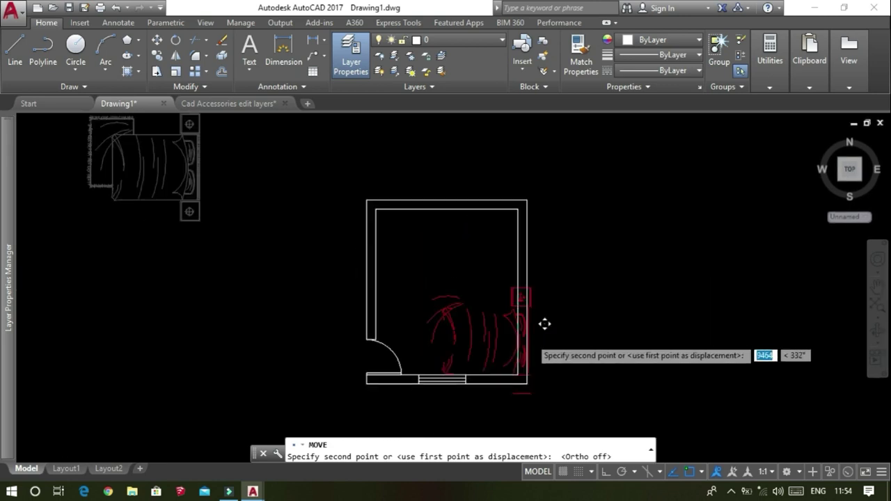
scroll(523, 277, "up", 4)
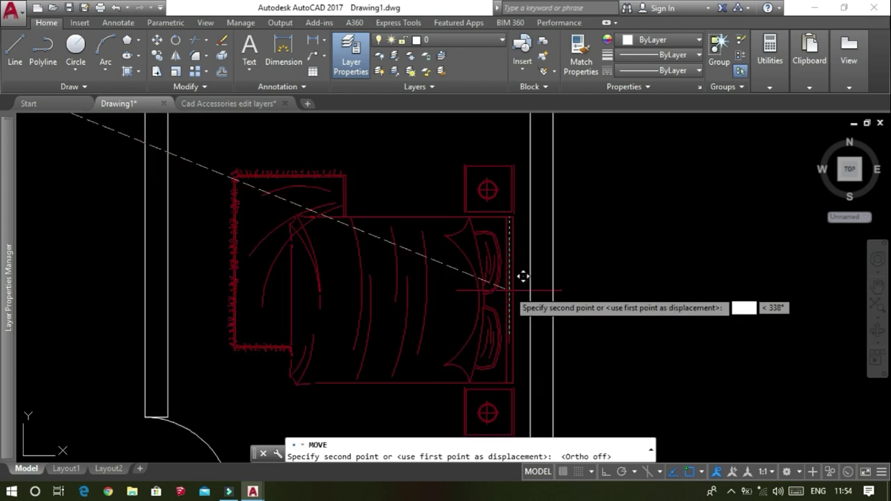
middle_click_drag(521, 277, 531, 263)
scroll(531, 262, "down", 2)
scroll(531, 254, "down", 2)
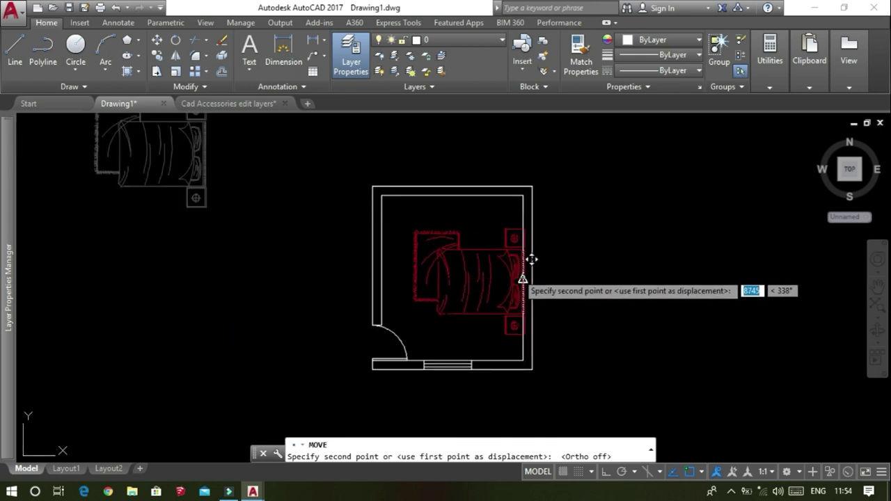
left_click(515, 272)
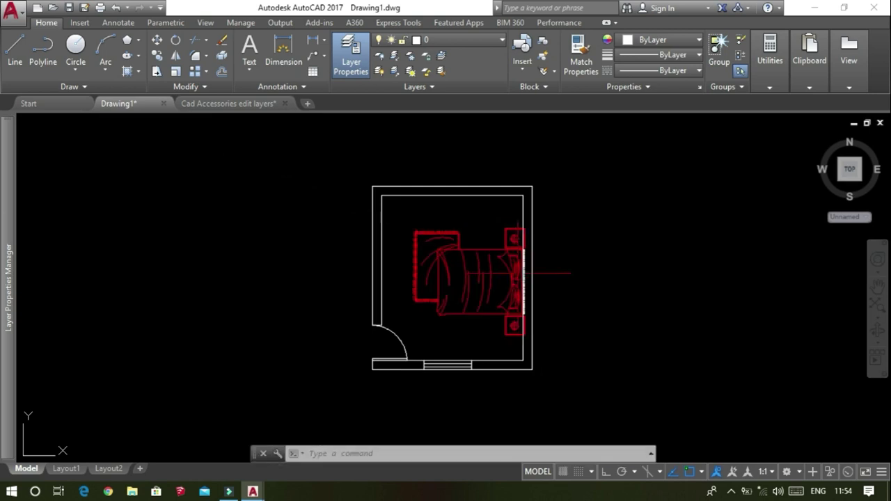
scroll(642, 291, "up", 4)
scroll(302, 261, "up", 1)
scroll(303, 261, "up", 3)
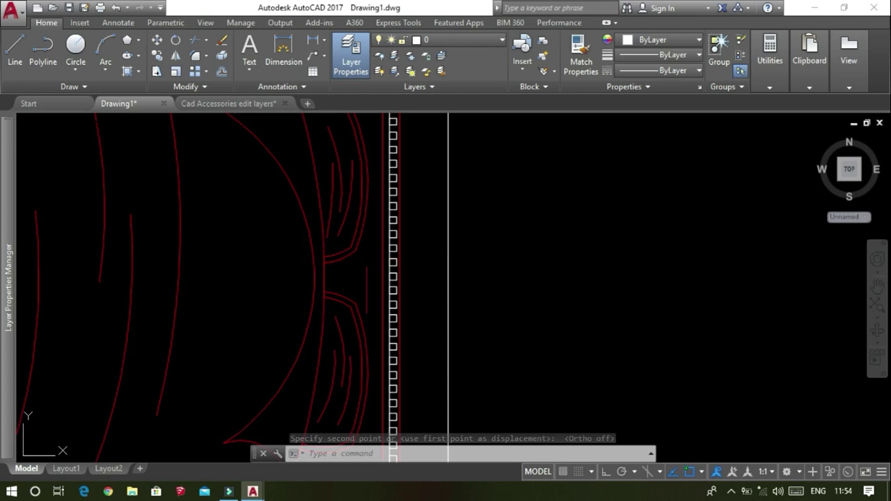
scroll(374, 263, "down", 2)
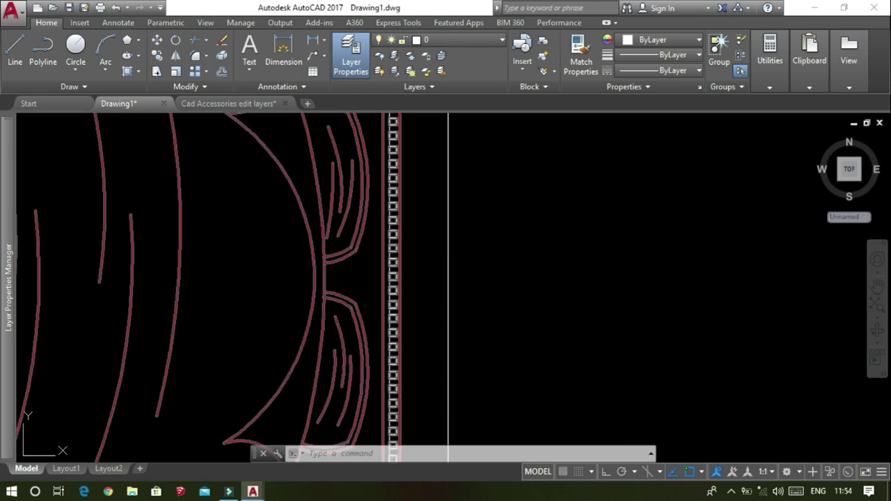
scroll(379, 265, "down", 3)
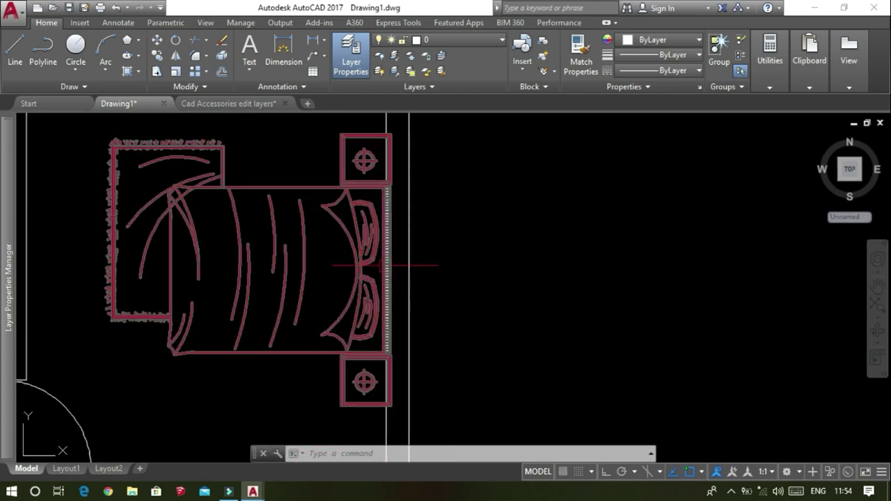
scroll(384, 265, "up", 4)
scroll(392, 264, "up", 3)
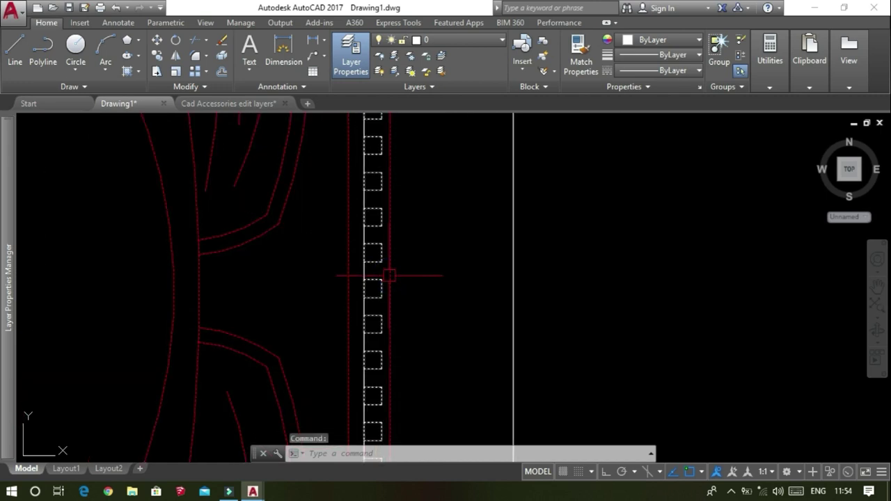
type("m")
key("Return")
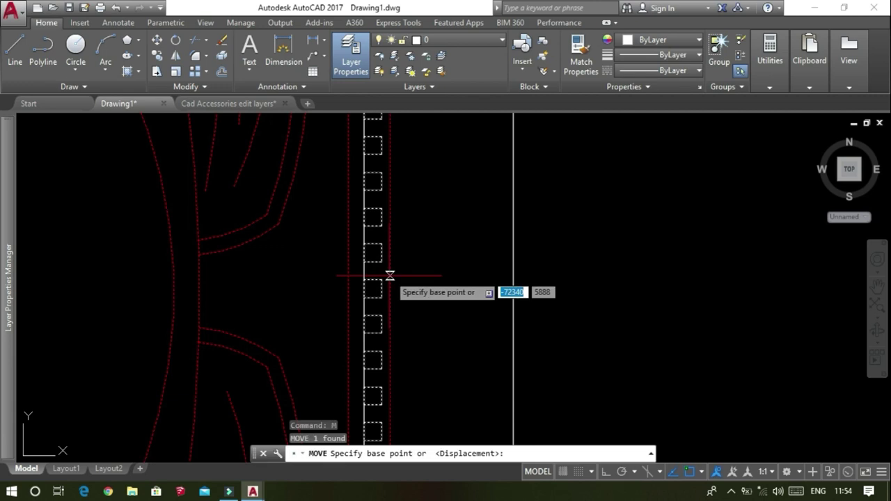
left_click(389, 276)
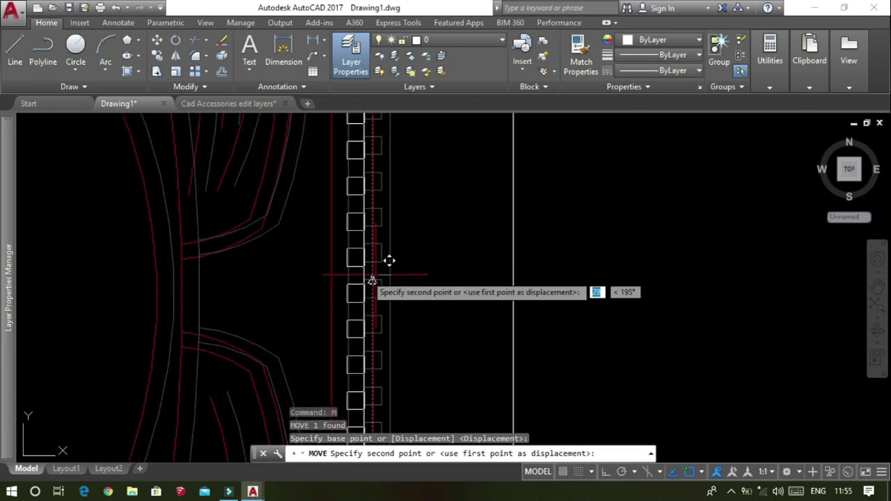
left_click(360, 275)
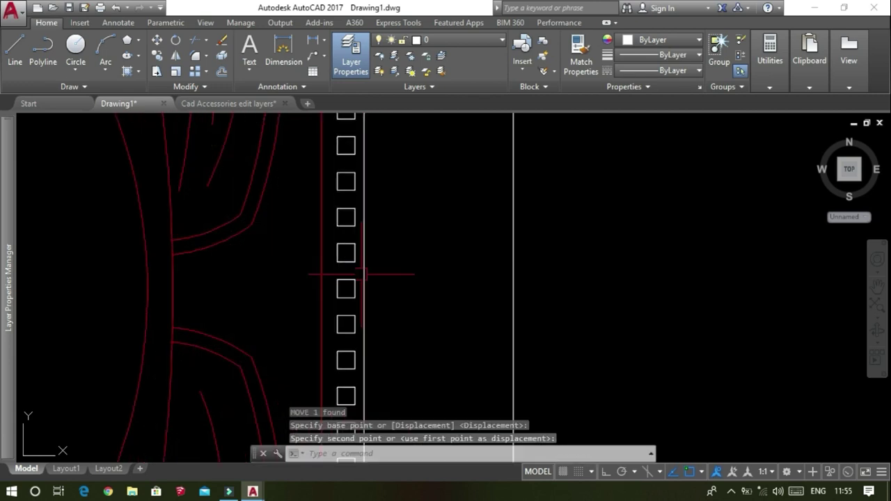
scroll(360, 275, "down", 3)
scroll(508, 303, "down", 5)
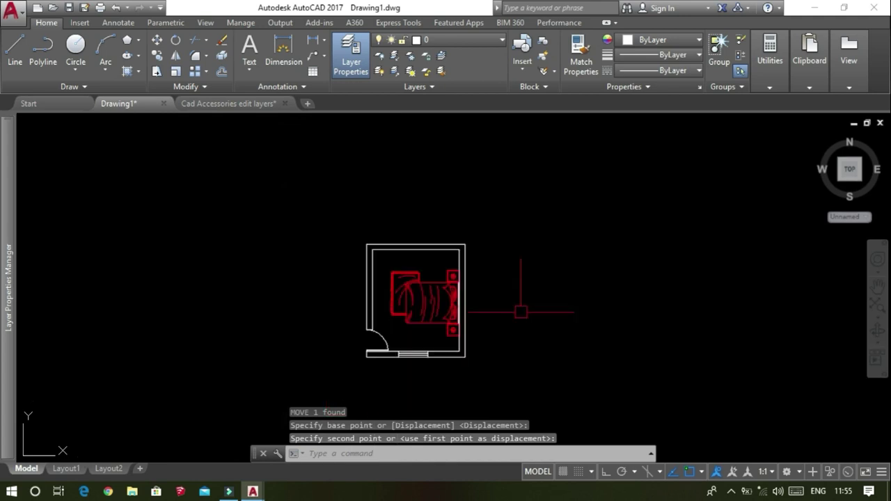
scroll(509, 302, "up", 4)
key("Escape")
scroll(470, 287, "down", 2)
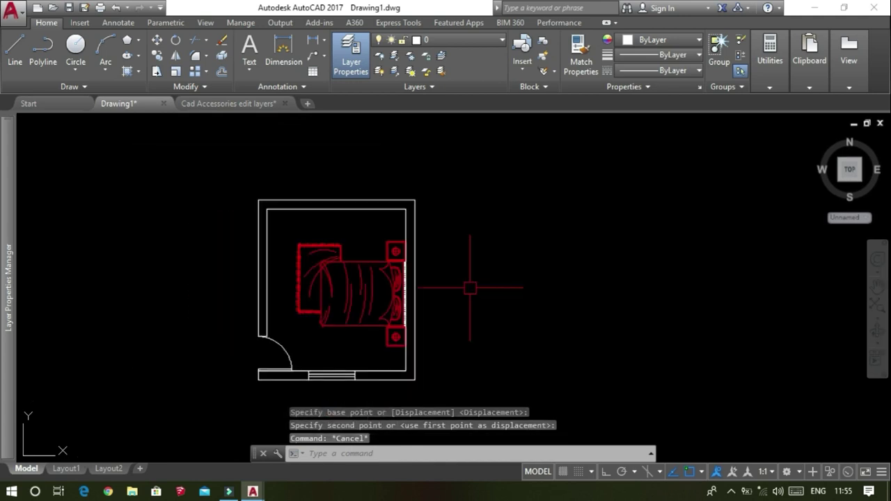
scroll(470, 288, "down", 2)
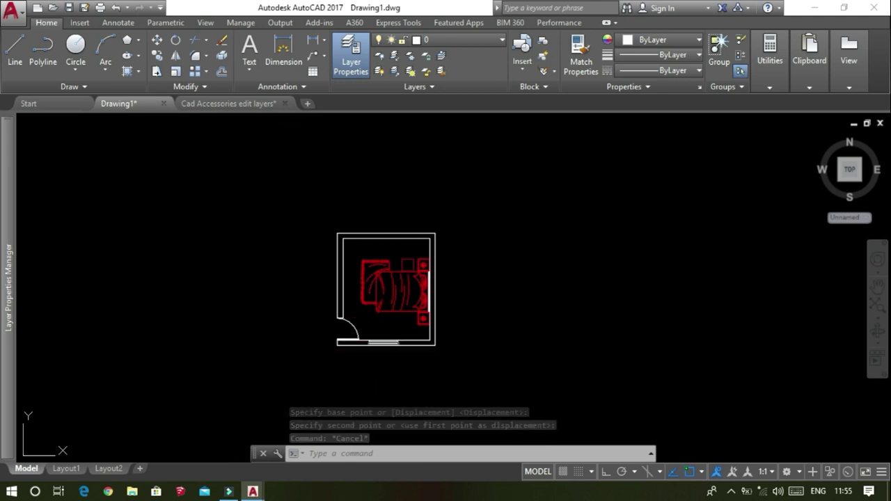
scroll(407, 265, "up", 4)
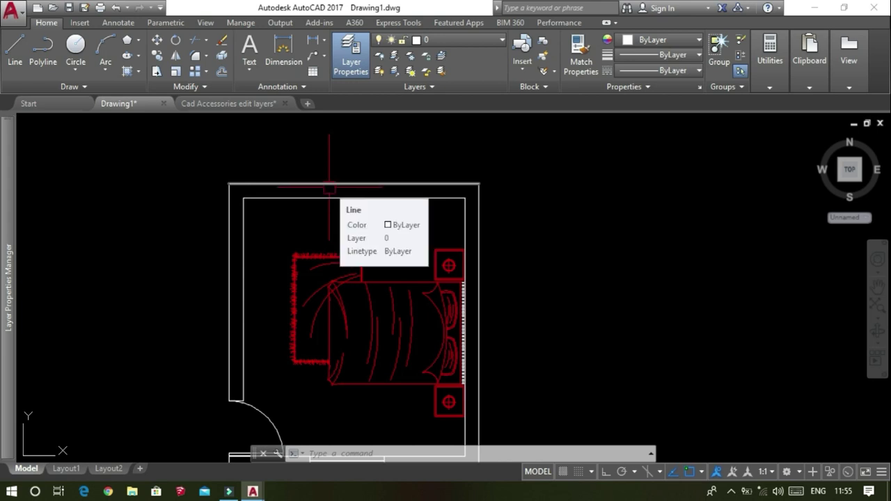
- Switch to the Cad Accessories edit layers drawing and pan to the blue wardrobe
left_click(231, 104)
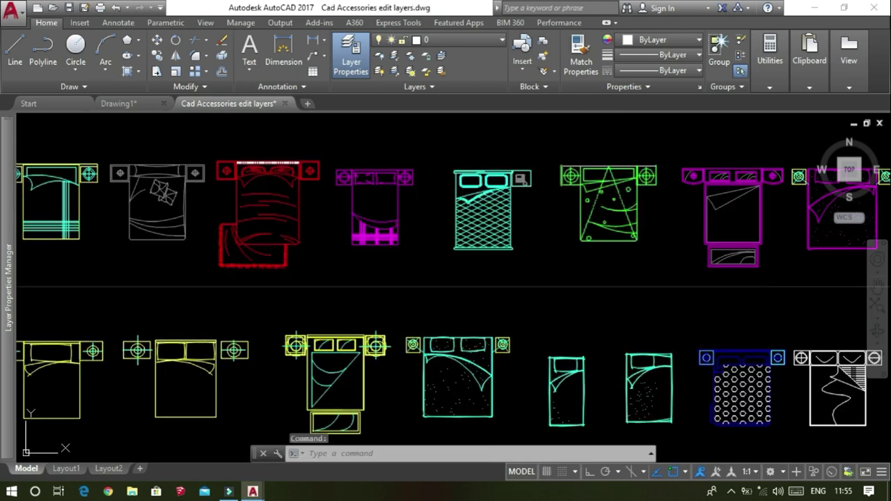
scroll(330, 286, "down", 2)
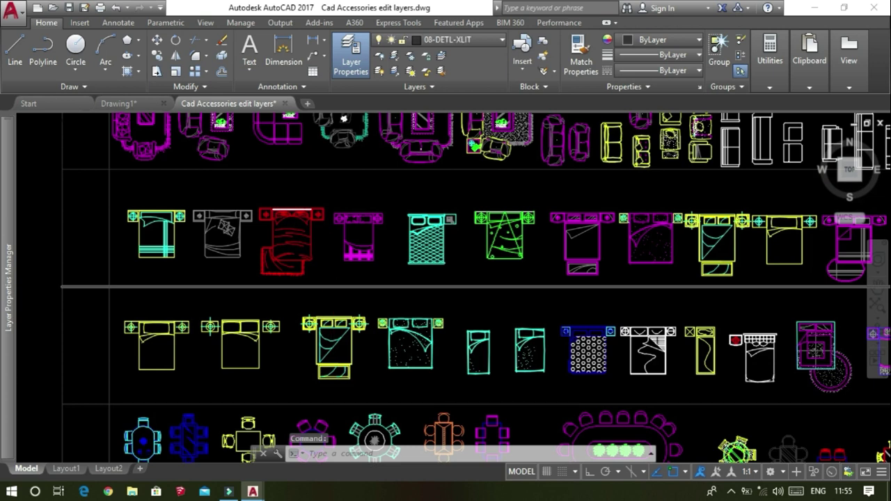
scroll(304, 281, "down", 5)
scroll(431, 313, "down", 3)
scroll(431, 313, "up", 4)
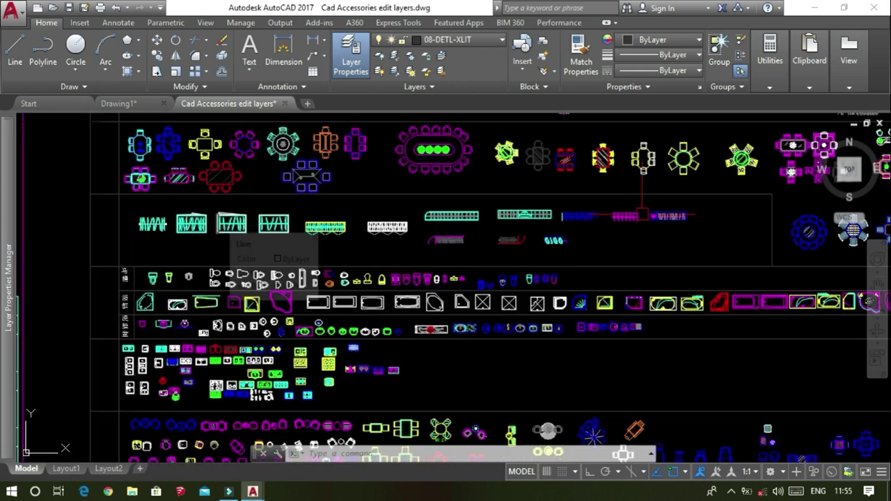
scroll(432, 314, "up", 1)
scroll(596, 220, "up", 1)
scroll(596, 220, "up", 1)
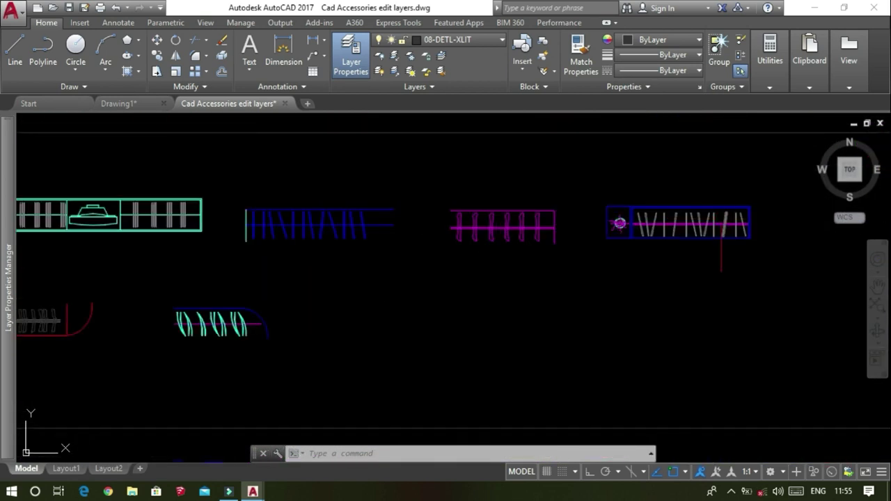
middle_click_drag(571, 220, 596, 220)
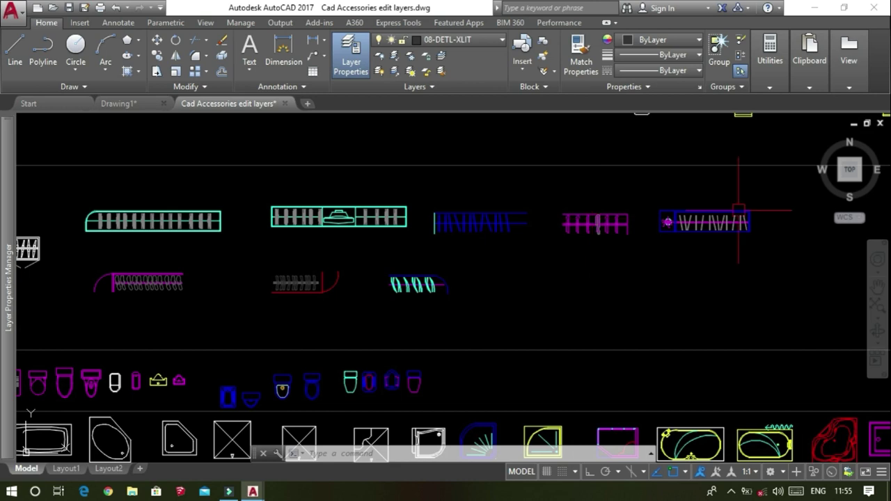
- Window-select the blue wardrobe block and copy it with Ctrl+C
left_click(776, 200)
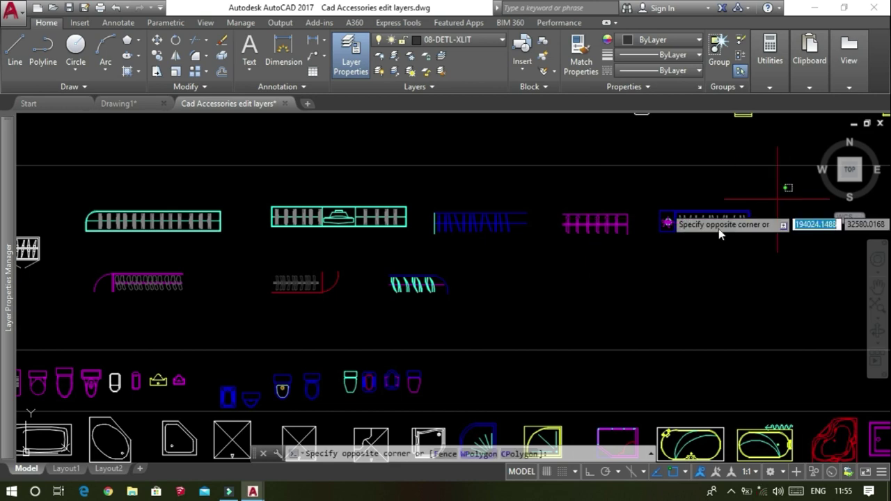
left_click(650, 243)
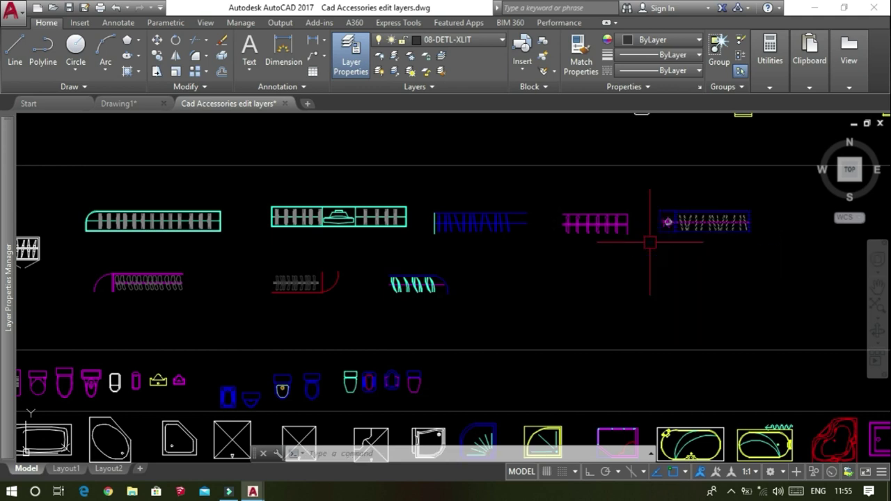
left_click(650, 243)
key("Escape")
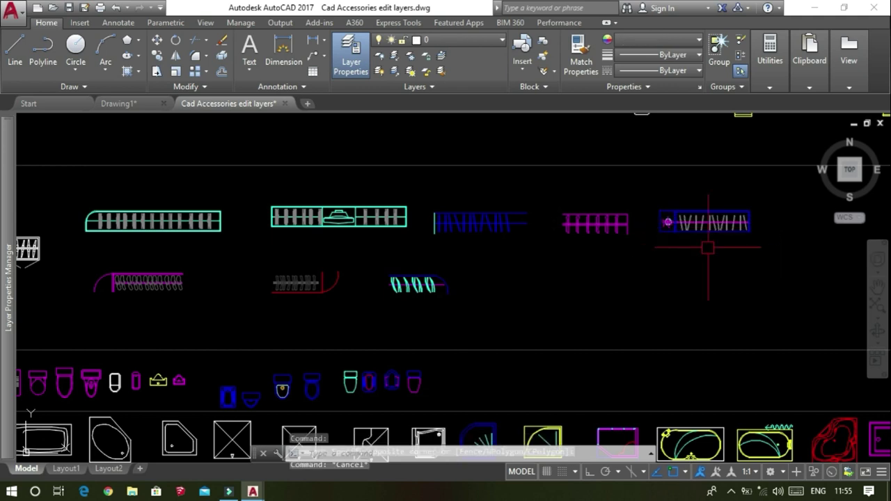
left_click(787, 191)
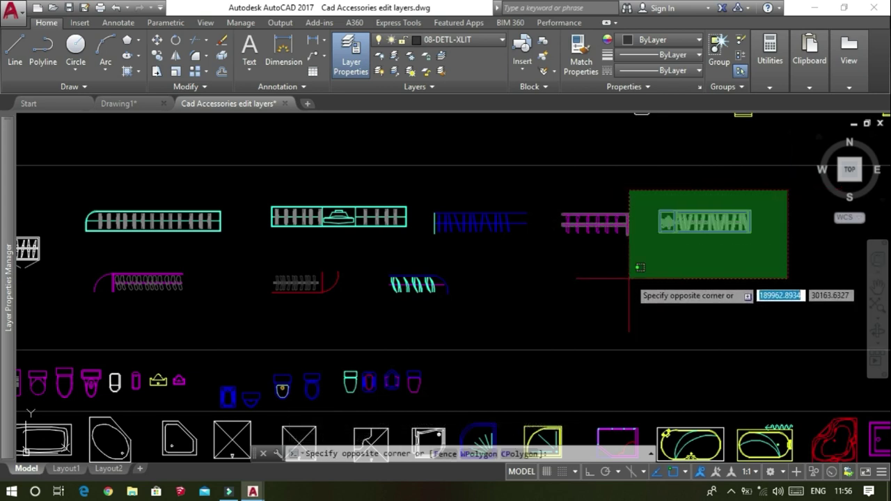
left_click(637, 270)
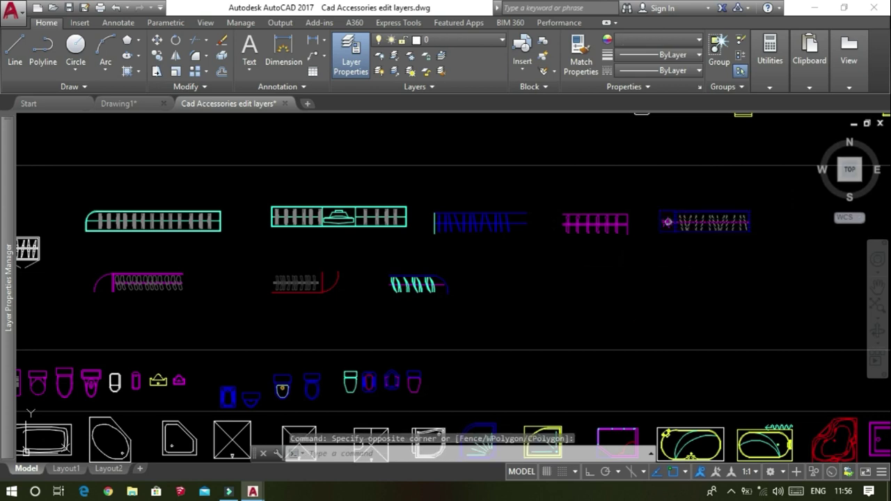
key("ctrl+c")
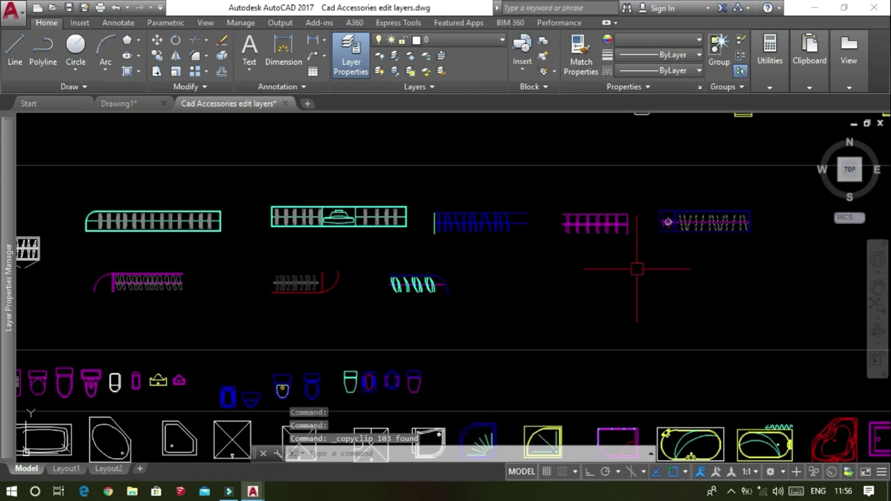
- Paste the copied wardrobe into Drawing1 left of the room and window-select all its pieces
left_click(141, 104)
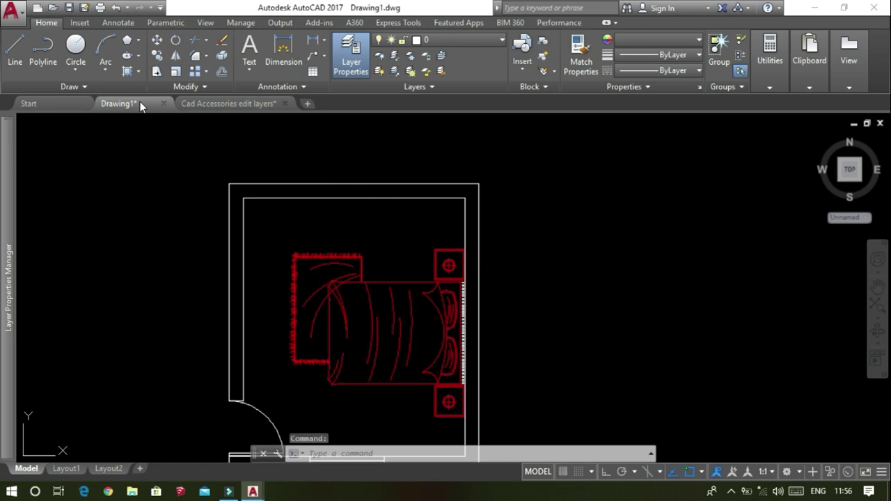
key("ctrl+v")
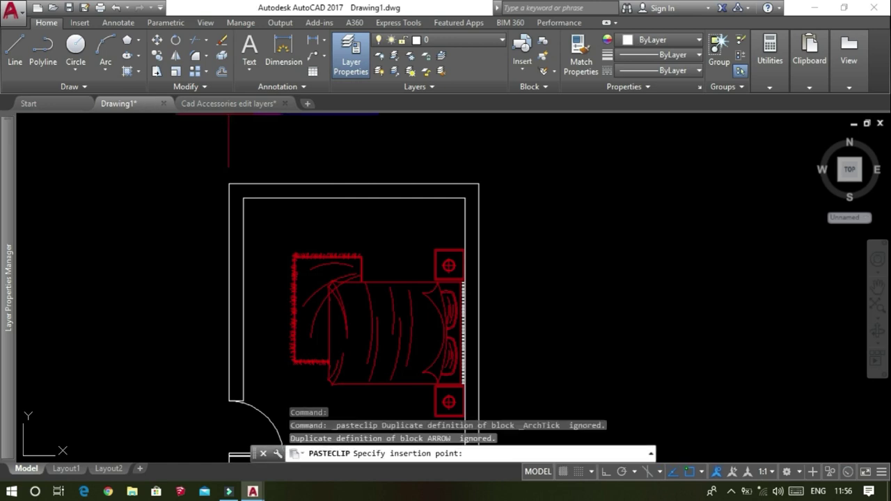
scroll(118, 286, "down", 4)
scroll(107, 278, "down", 2)
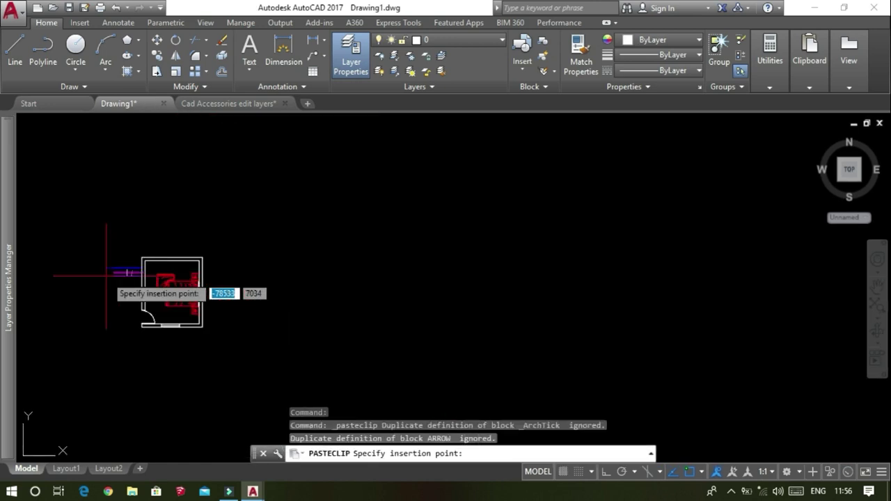
left_click(93, 280)
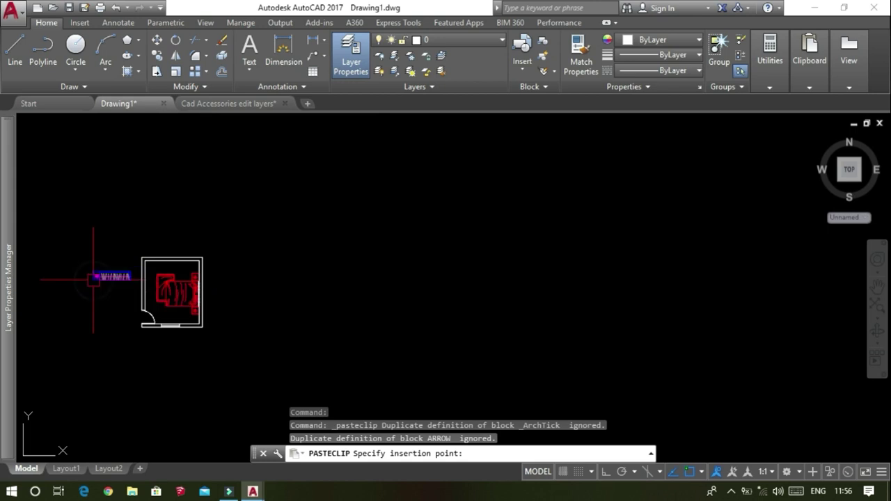
scroll(95, 280, "up", 2)
scroll(95, 281, "up", 4)
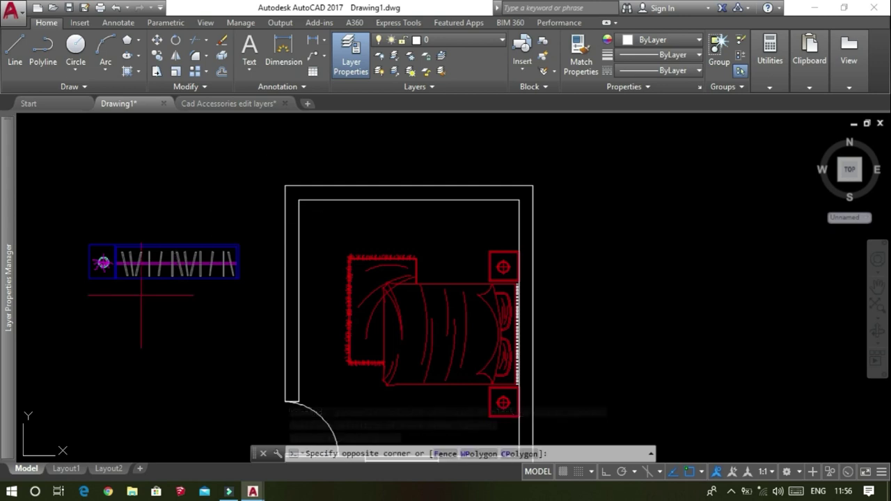
left_click(256, 218)
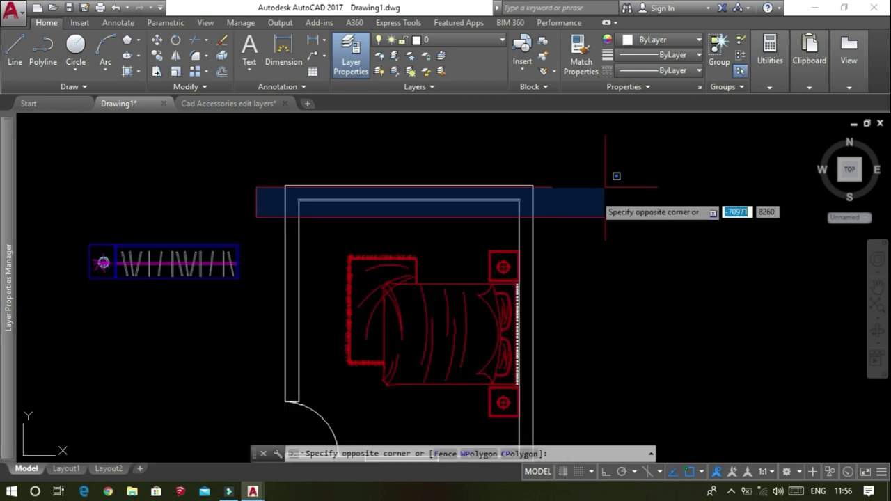
left_click(45, 309)
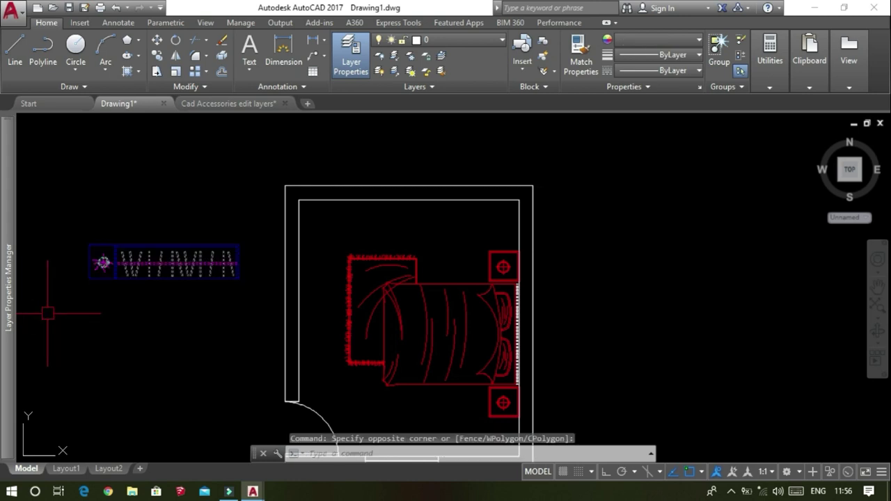
- Convert the 103 selected wardrobe objects into a block named WARDROBE with the B command
type("B")
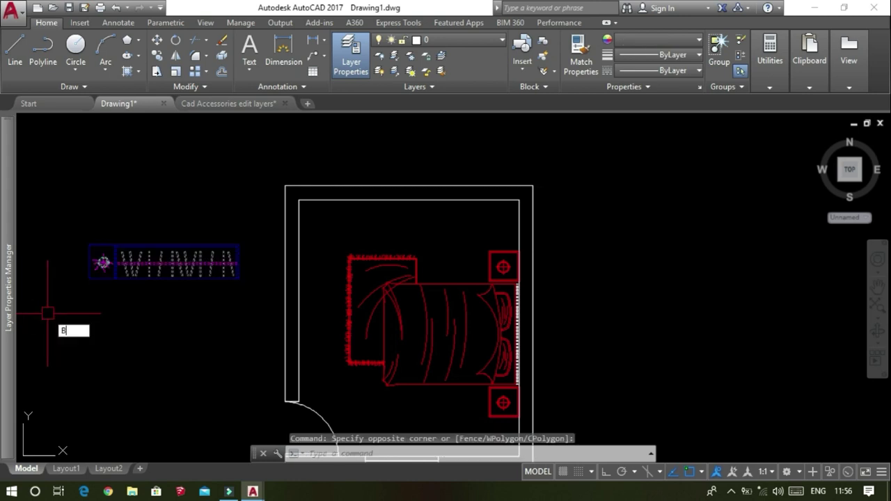
key("Return")
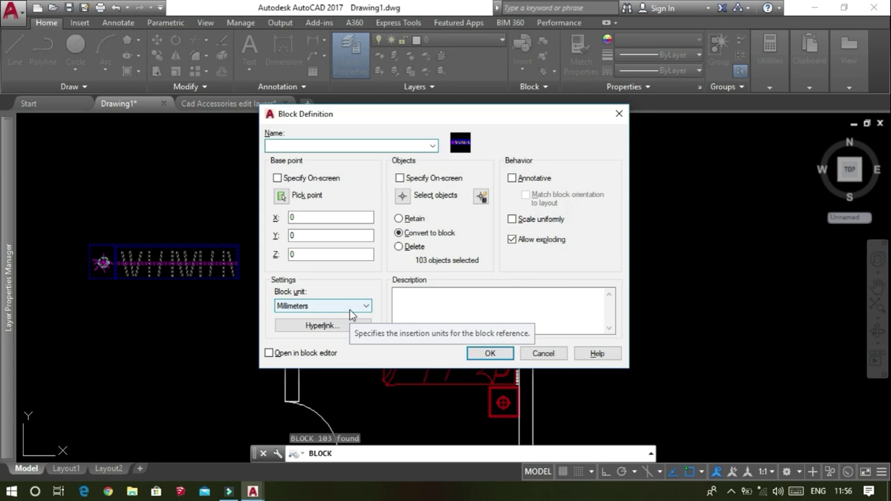
type("WARDROBE")
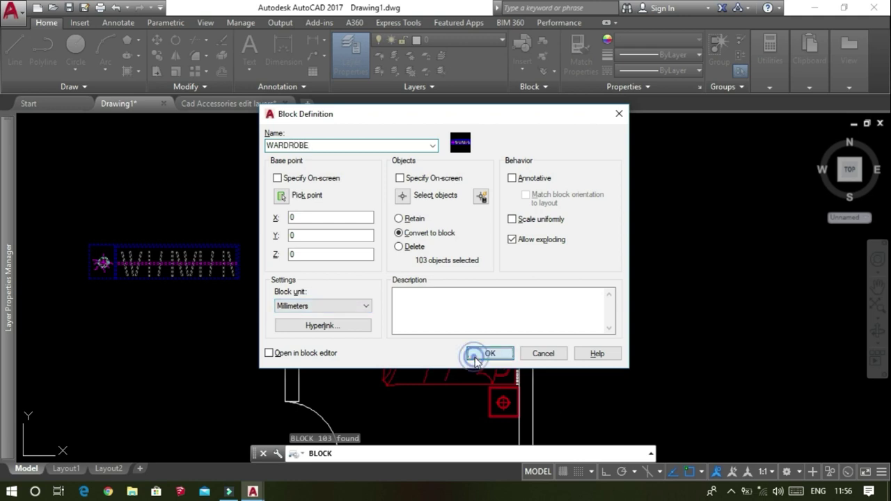
left_click(490, 354)
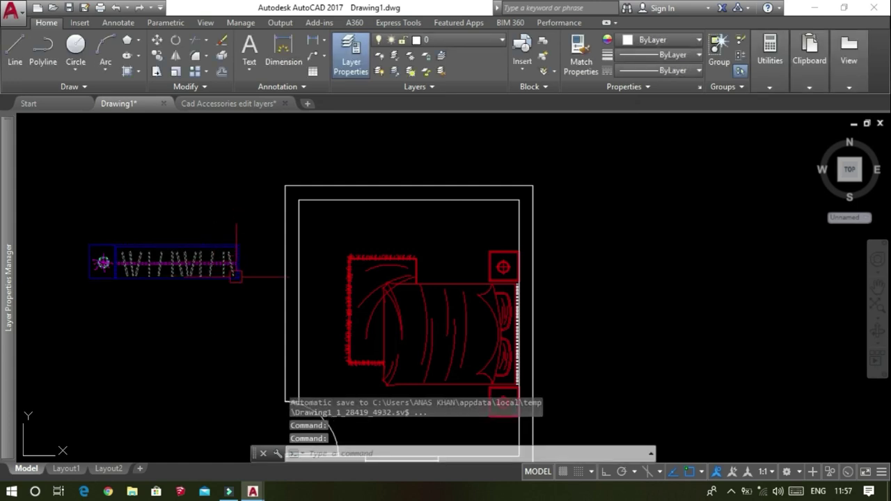
scroll(237, 278, "up", 4)
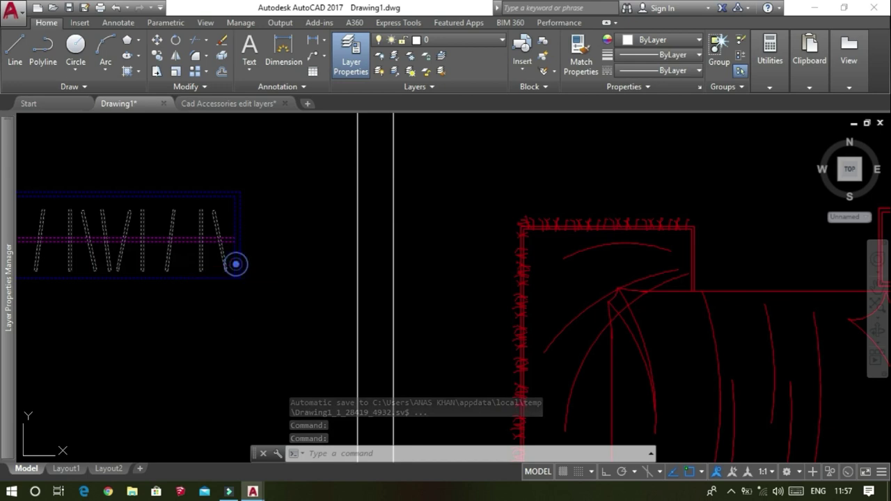
scroll(236, 264, "down", 4)
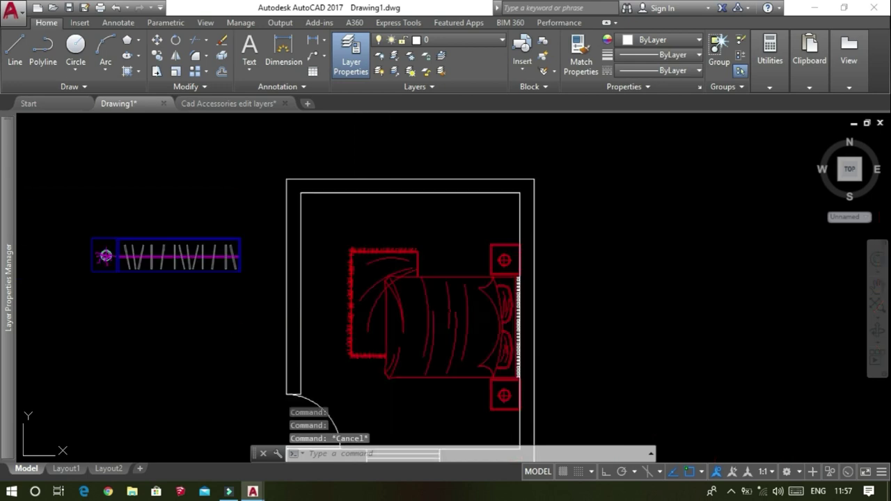
left_click(236, 263)
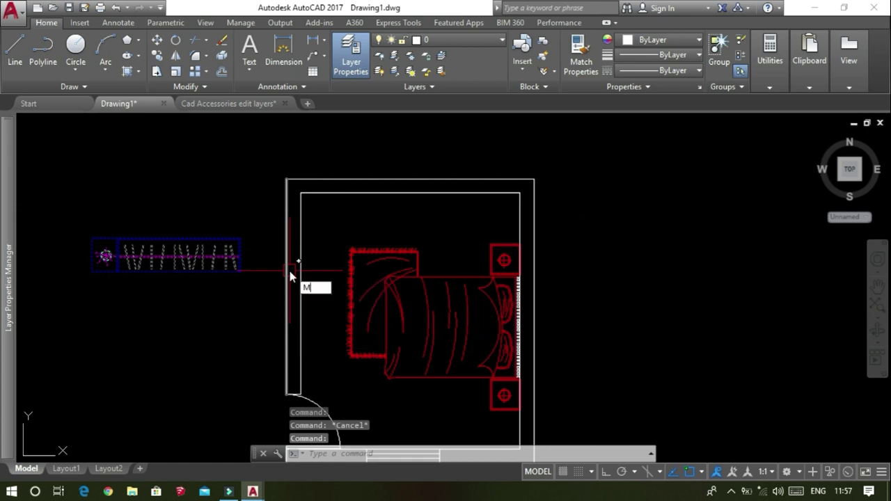
type("m")
key("Return")
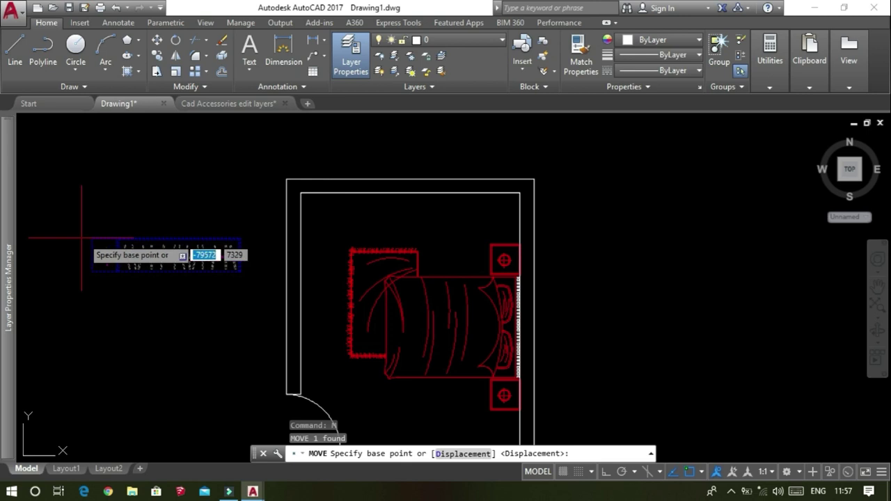
left_click(91, 237)
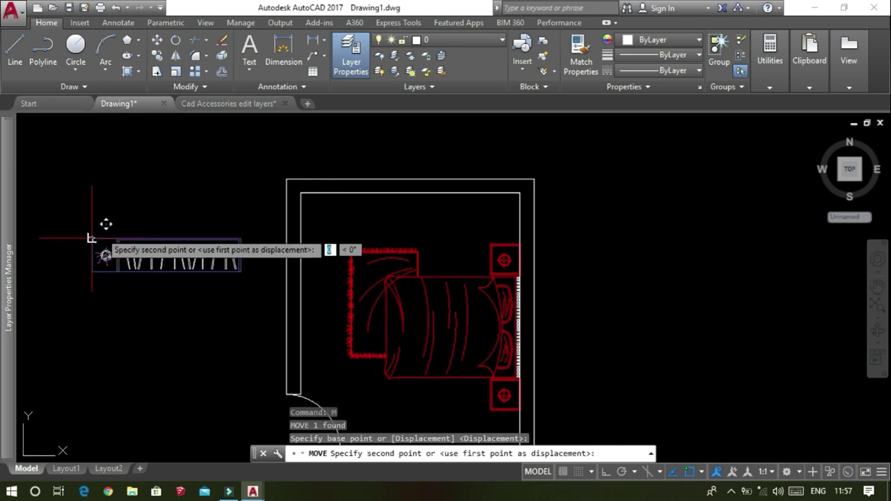
left_click(300, 192)
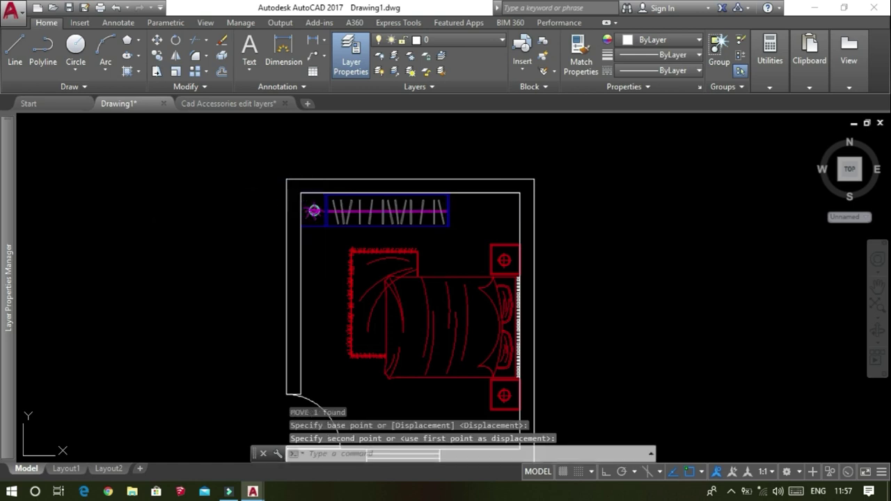
scroll(636, 247, "down", 2)
scroll(636, 246, "up", 4)
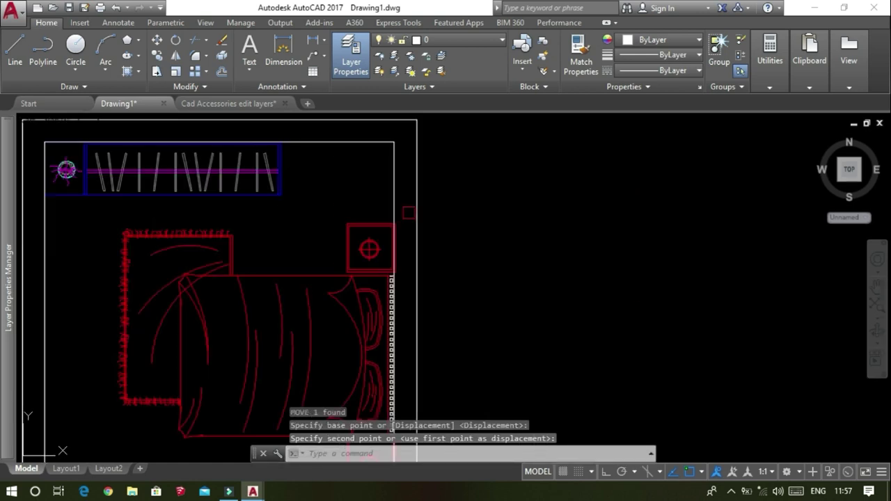
scroll(330, 209, "down", 2)
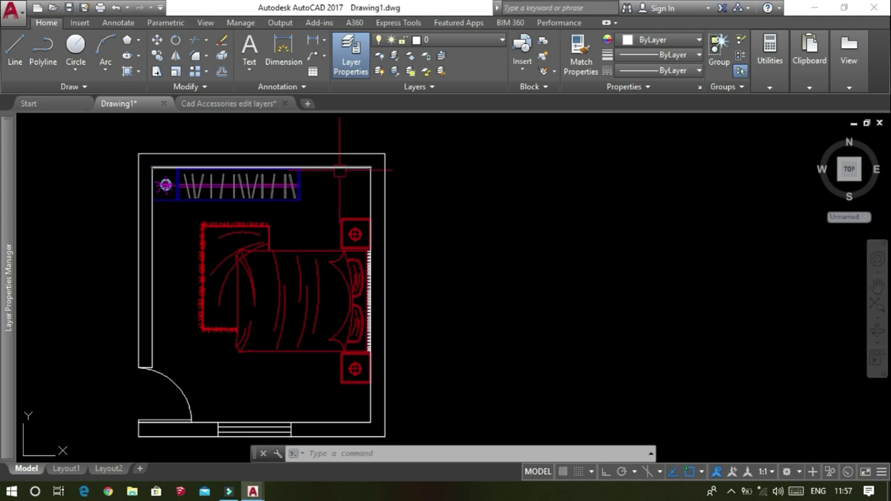
scroll(339, 169, "up", 2)
scroll(340, 169, "up", 2)
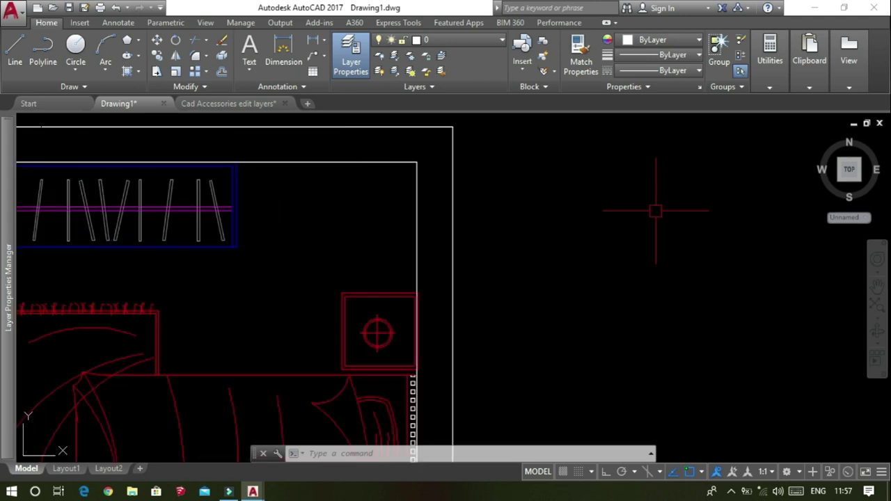
type("O")
- Offset the top inner wall line 500 downward into the room
key("Return")
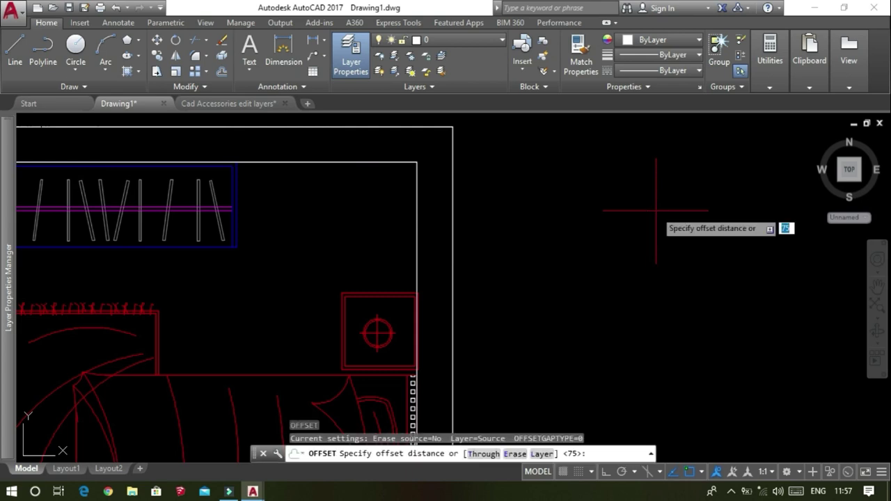
type("500")
key("Return")
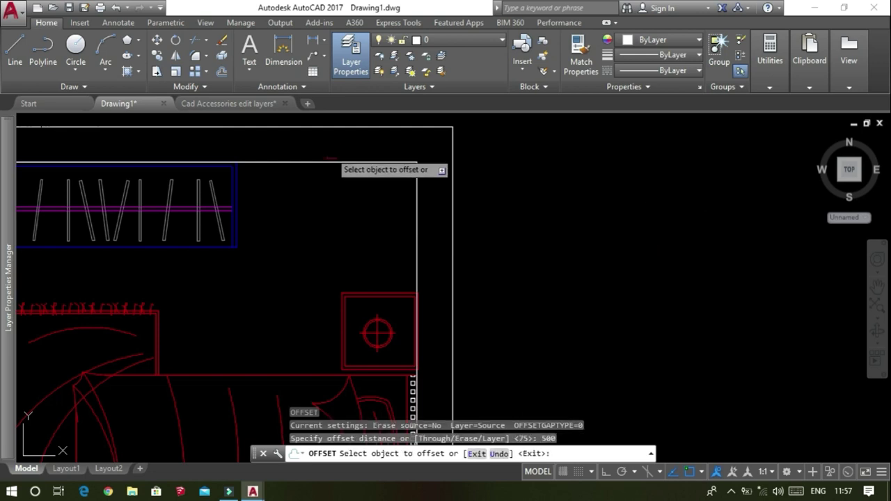
left_click(324, 162)
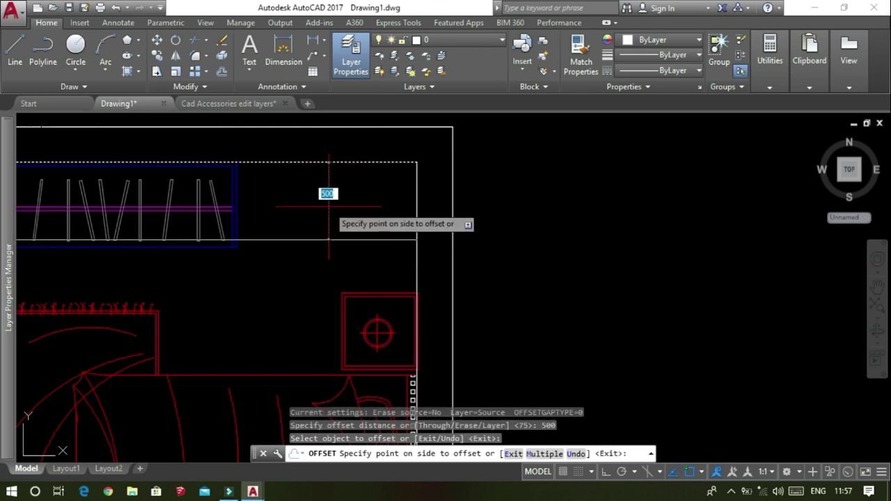
left_click(328, 207)
left_click(220, 236)
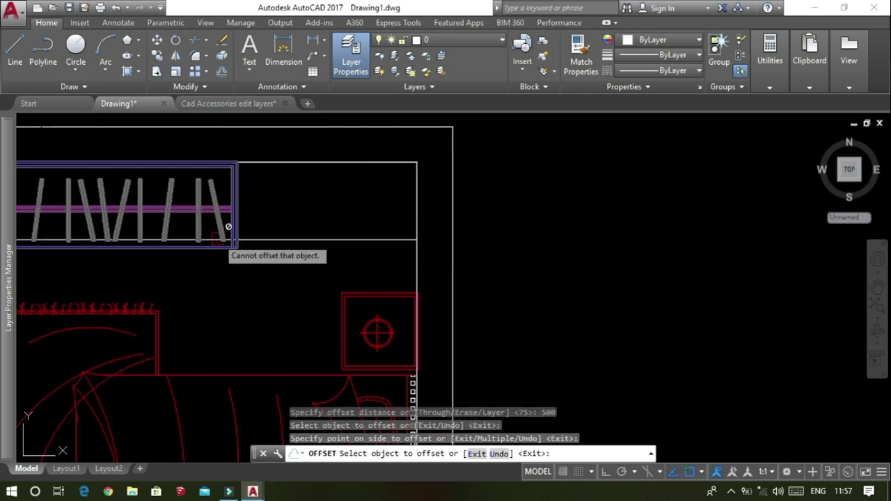
key("Escape")
- Delete the short leftover segment of the offset line after abandoning a trim
type("TR")
key("Return")
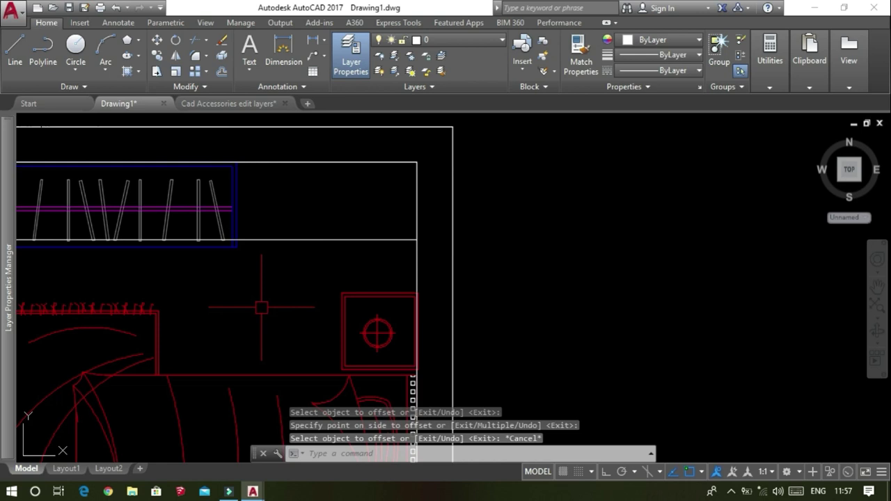
scroll(261, 307, "up", 2)
key("Return")
scroll(248, 243, "up", 2)
scroll(266, 213, "down", 1)
left_click(267, 213)
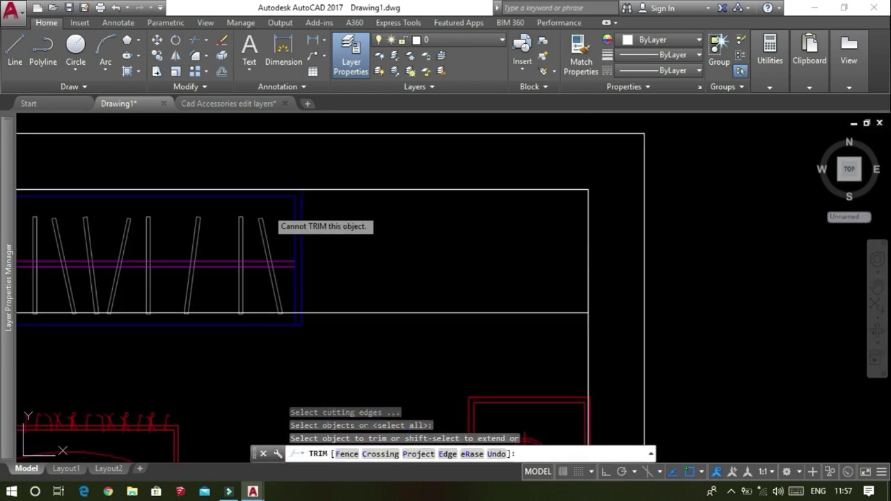
scroll(295, 313, "up", 2)
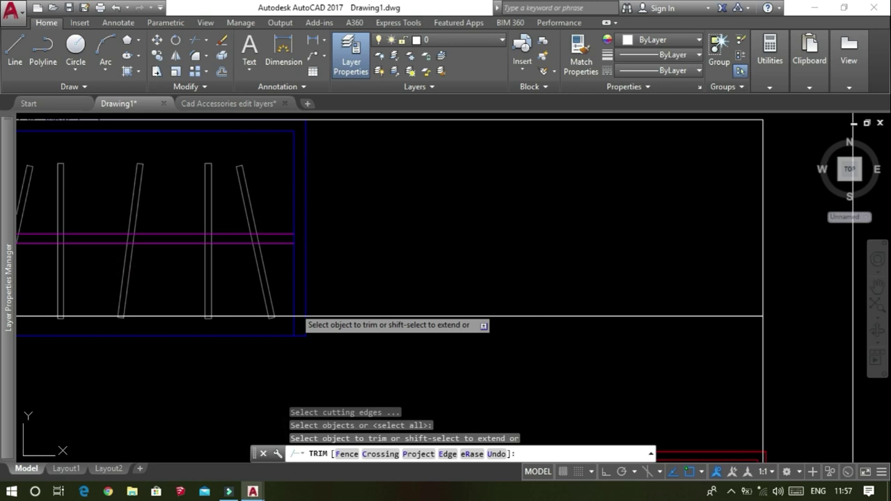
scroll(299, 317, "up", 2)
key("Escape")
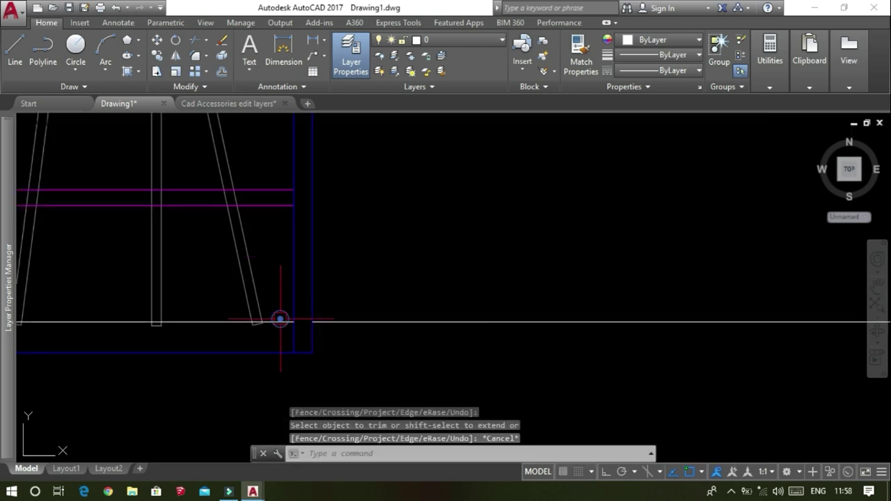
left_click(280, 320)
key("Delete")
scroll(371, 318, "down", 2)
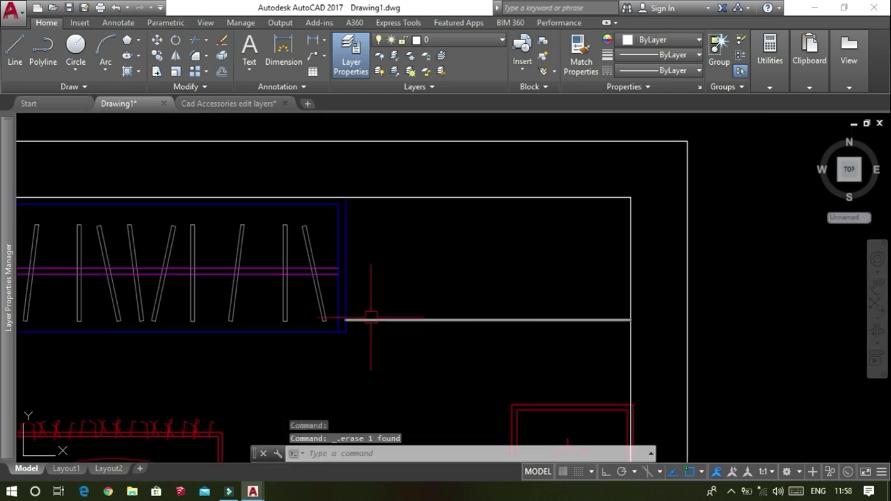
scroll(370, 318, "down", 2)
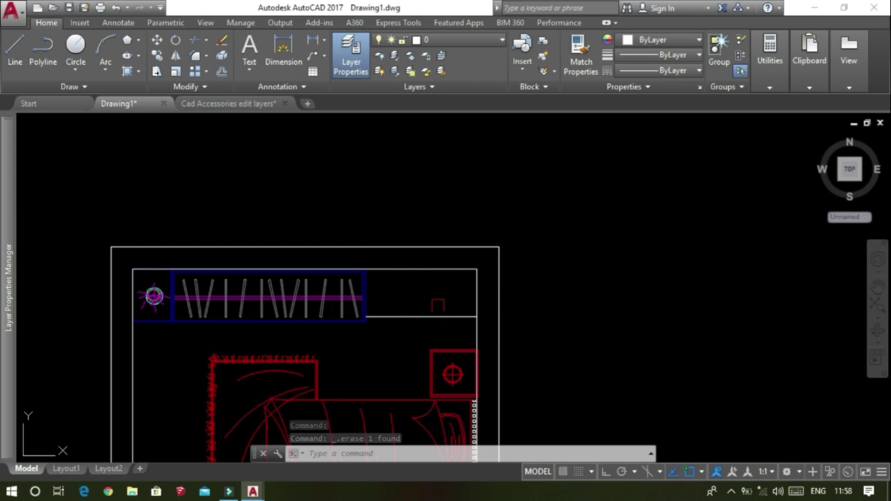
scroll(424, 292, "down", 2)
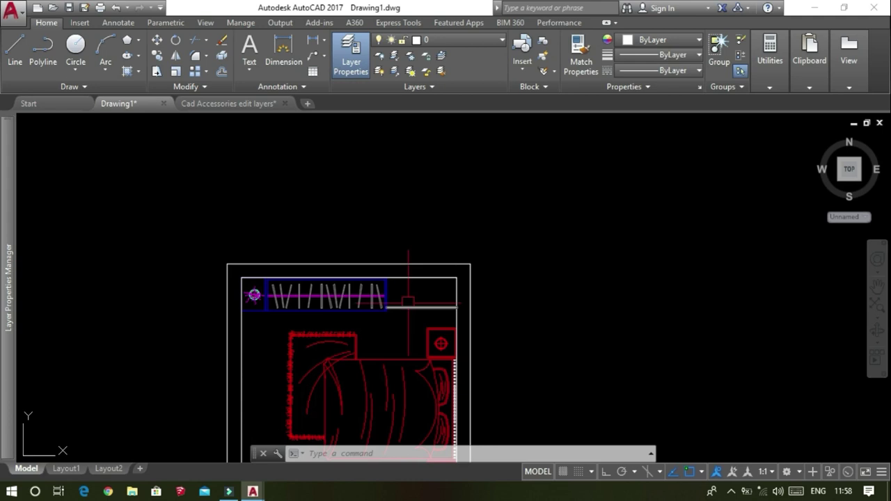
- Draw a 350-radius circle just below the new offset line
left_click(82, 52)
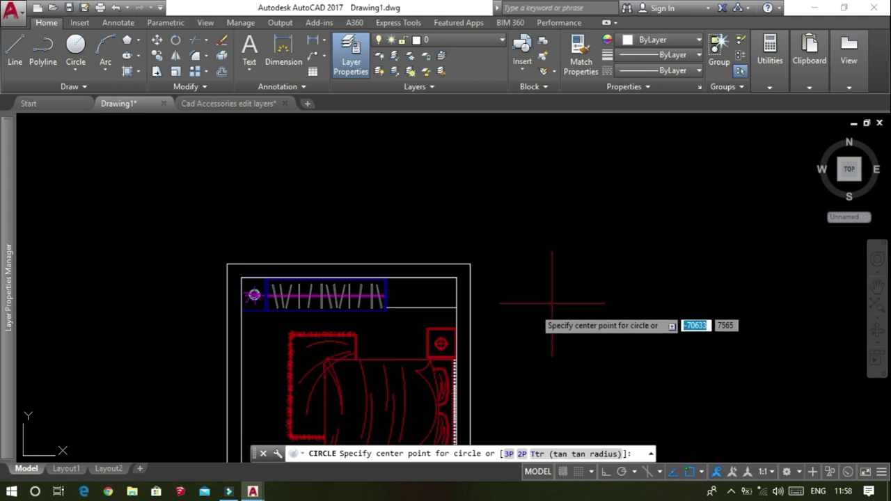
scroll(400, 315, "up", 4)
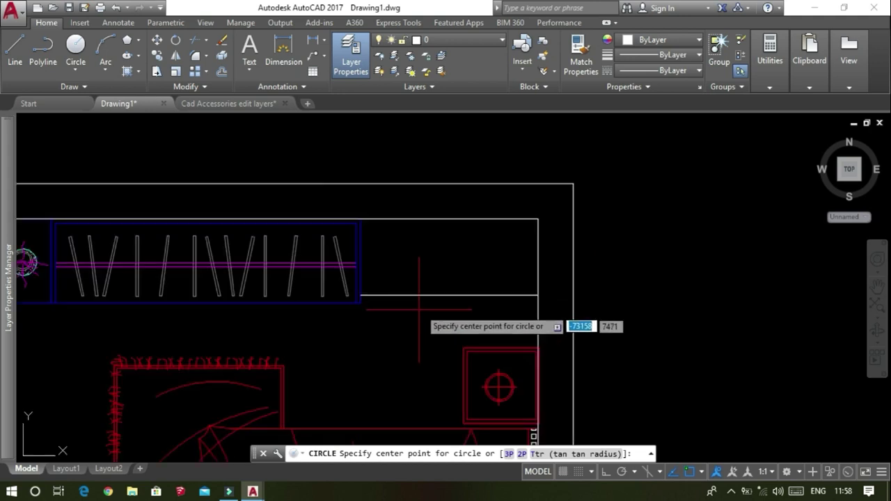
left_click(422, 304)
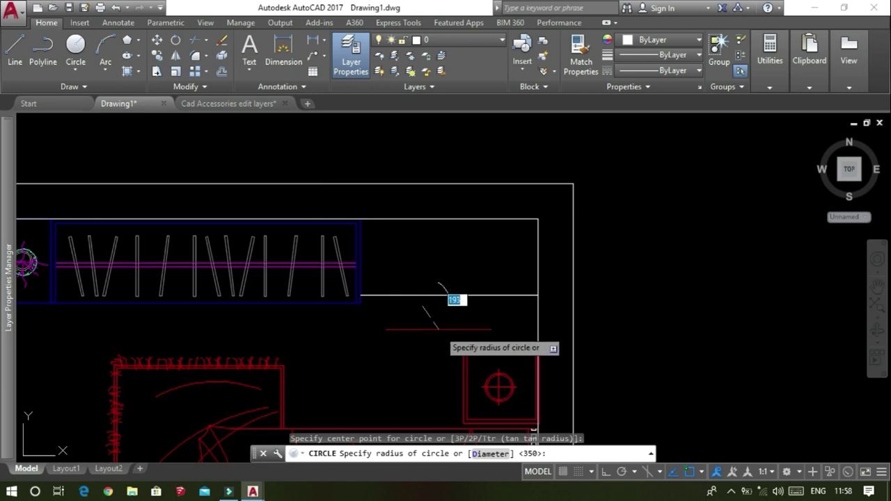
left_click(438, 327)
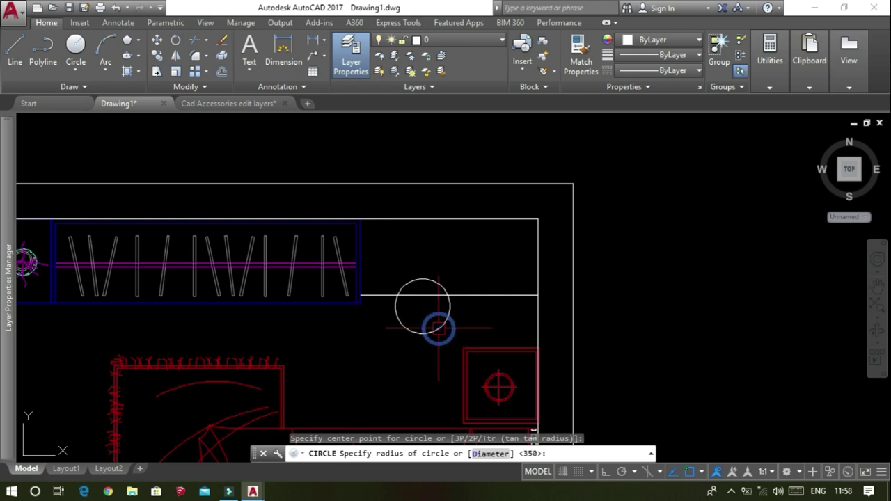
- Move the circle down so it sits above the right nightstand
left_click(438, 329)
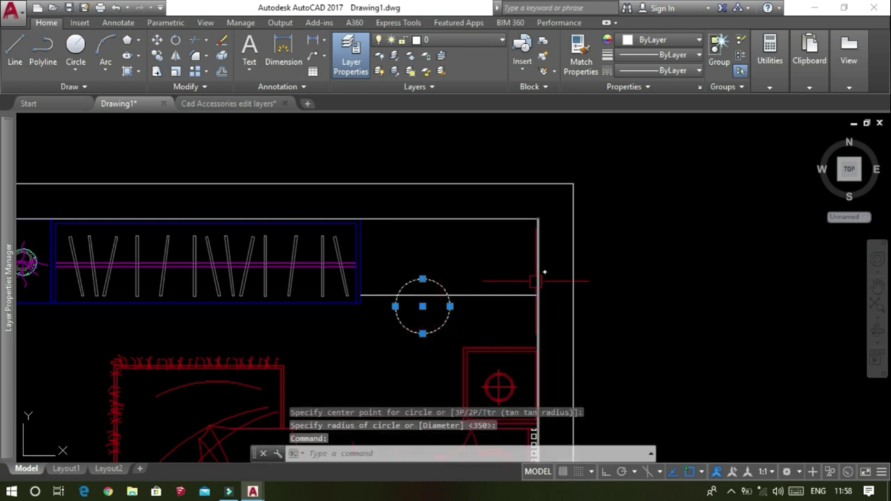
type("M")
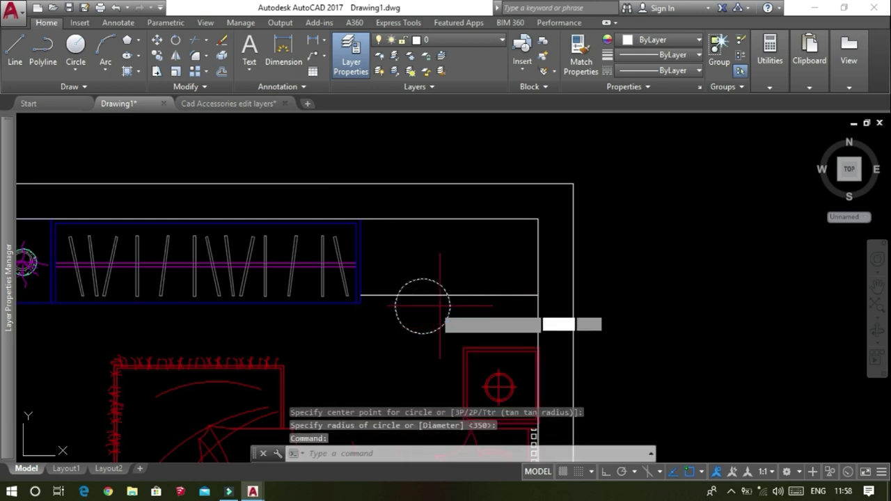
key("Return")
left_click(420, 305)
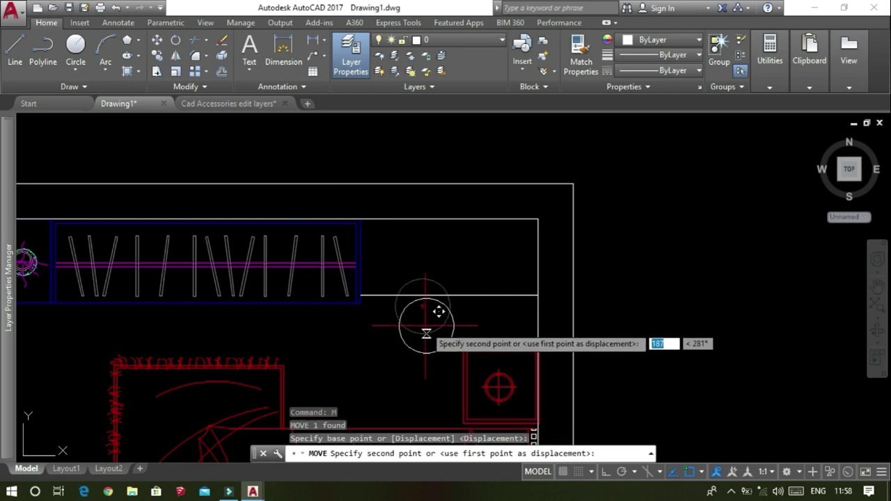
left_click(429, 335)
scroll(577, 273, "down", 4)
scroll(577, 275, "down", 8)
scroll(581, 278, "up", 6)
scroll(585, 280, "up", 2)
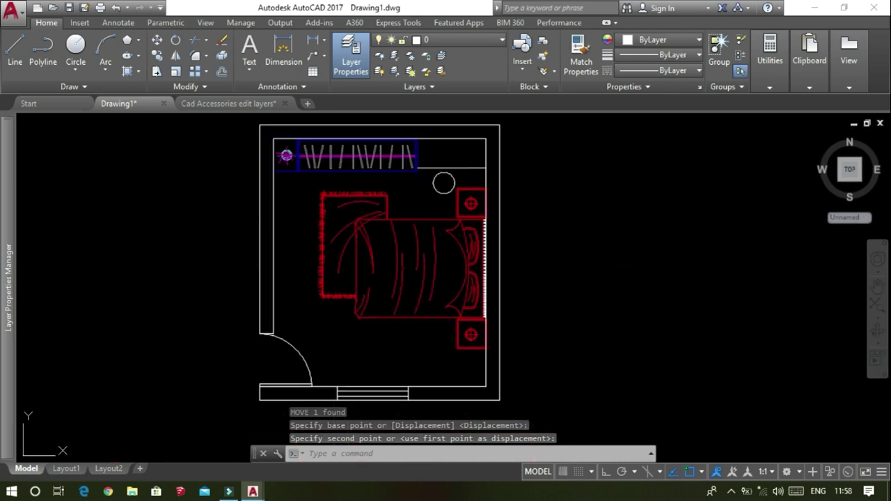
scroll(520, 294, "down", 2)
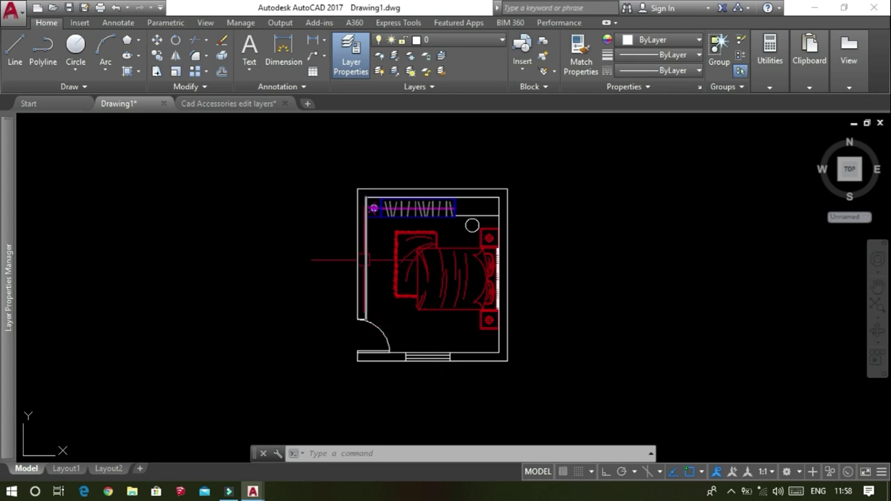
left_click_drag(398, 258, 401, 257)
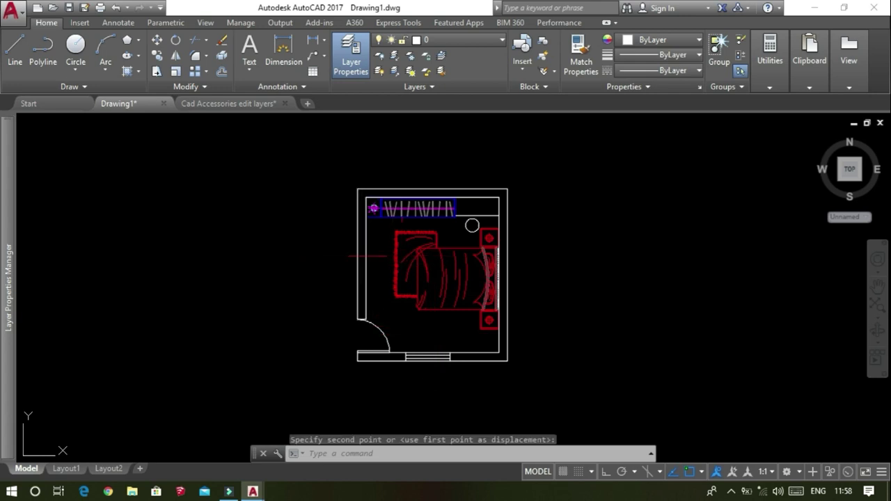
key("Escape")
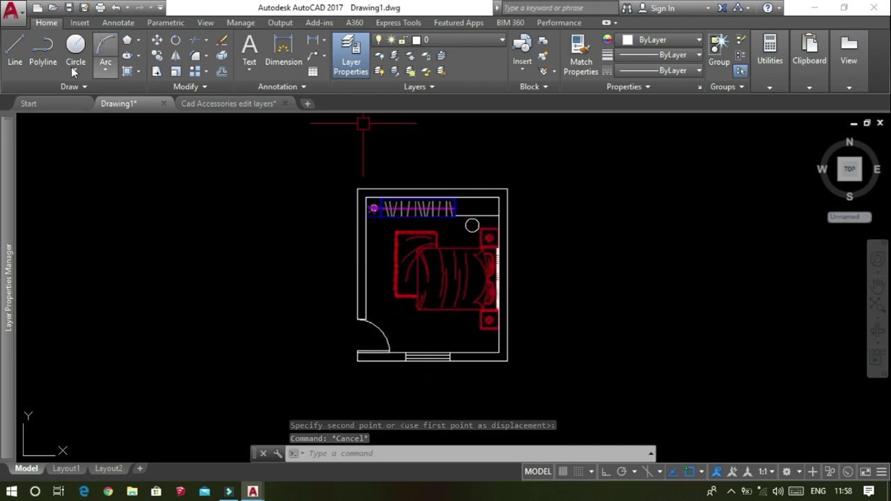
- Draw a first thin rectangle beside the room's left wall
left_click(139, 39)
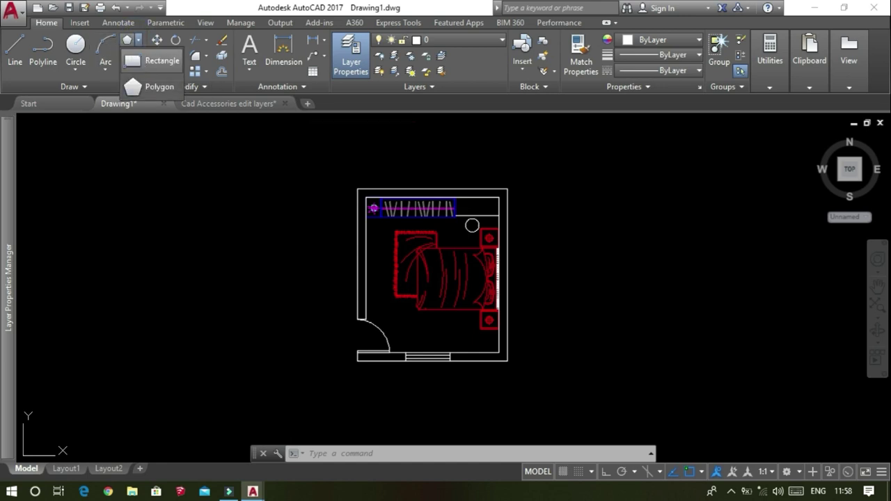
left_click(146, 61)
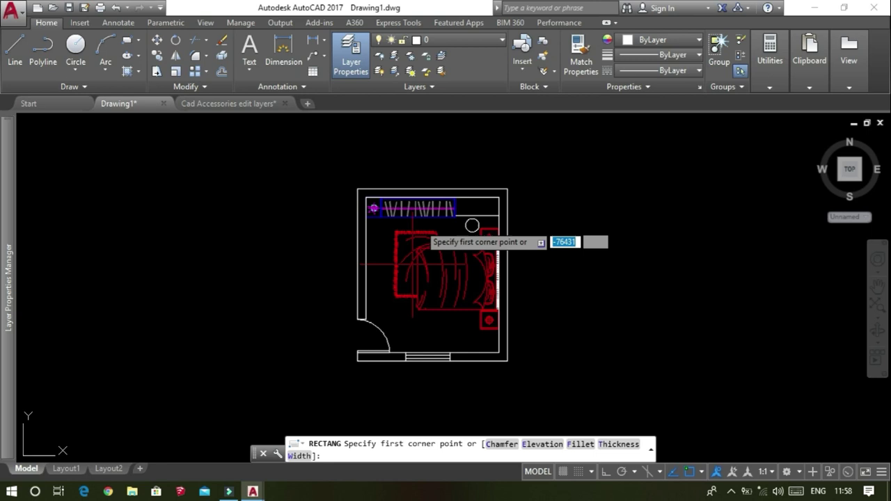
scroll(359, 223, "up", 2)
scroll(366, 232, "up", 2)
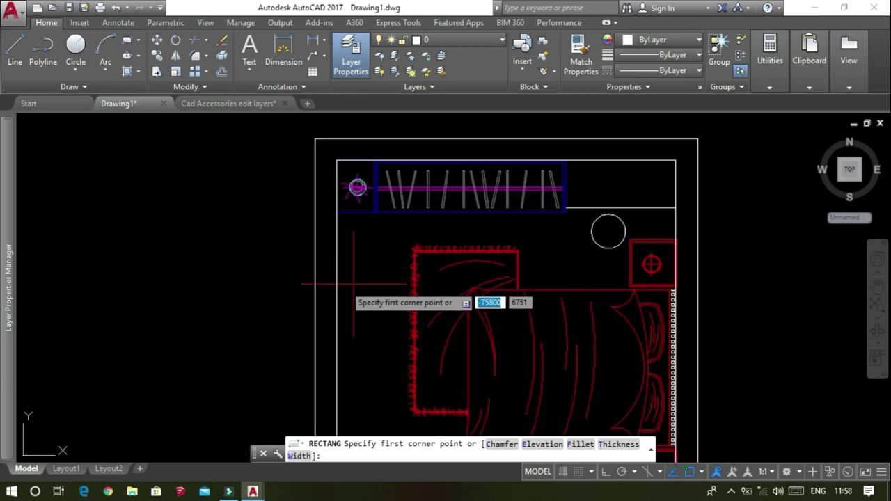
scroll(338, 292, "down", 2)
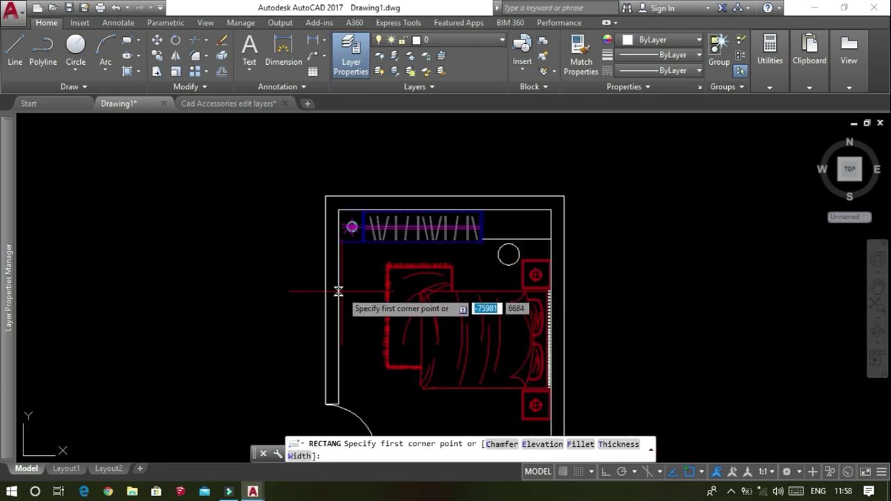
left_click(337, 292)
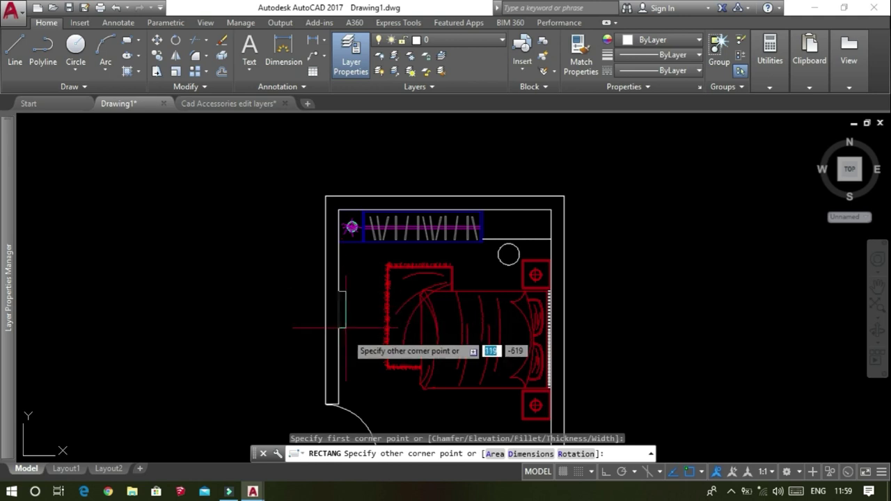
left_click(346, 375)
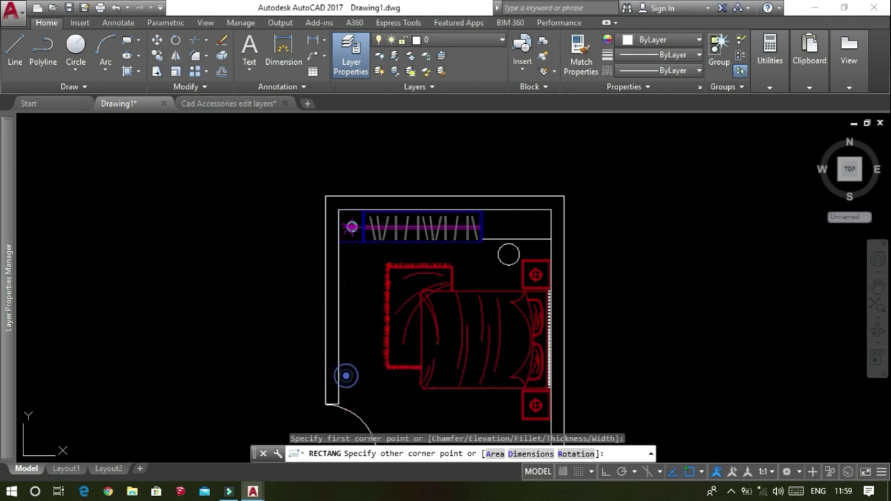
scroll(329, 301, "up", 4)
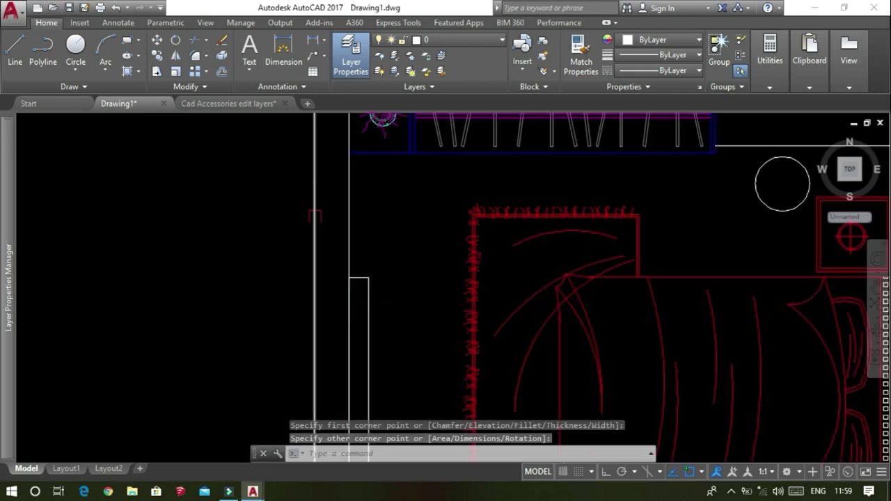
scroll(329, 302, "down", 3)
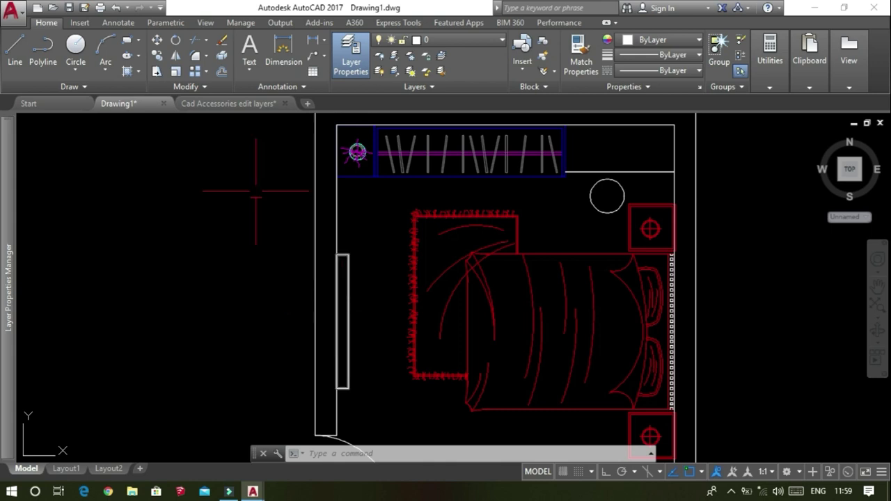
- Draw a narrow rectangle with REC against the left-wall window
type("REC")
key("Escape")
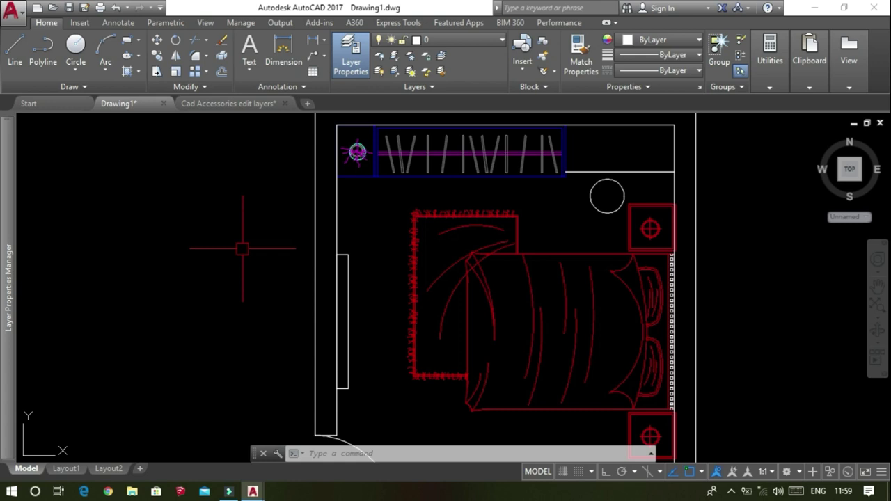
type("rec")
key("Return")
middle_click_drag(327, 301, 372, 261)
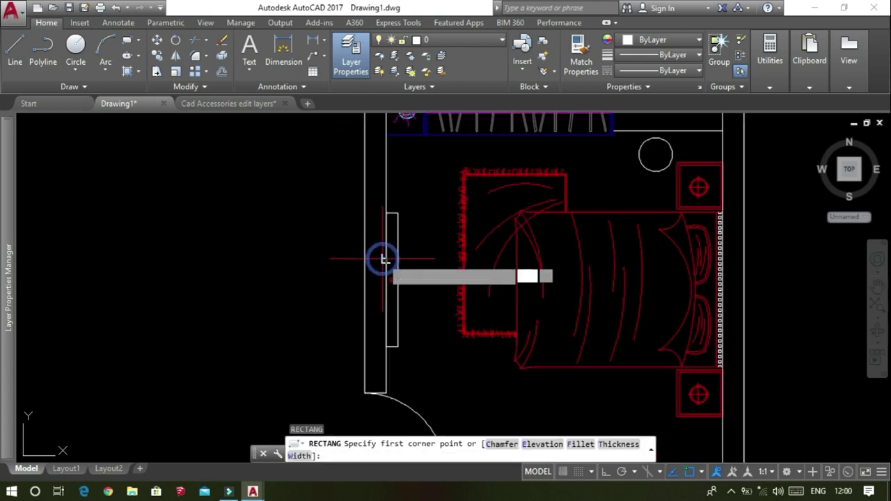
left_click(385, 254)
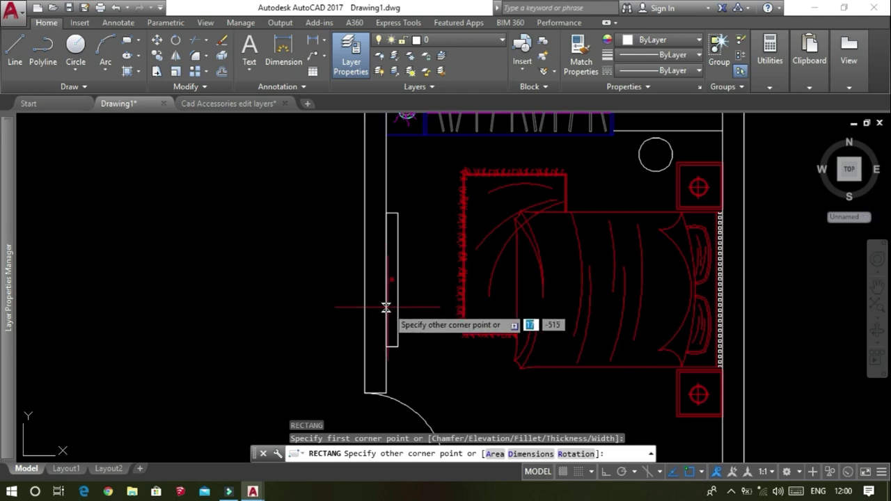
scroll(388, 309, "up", 2)
scroll(390, 310, "up", 2)
scroll(390, 310, "up", 2)
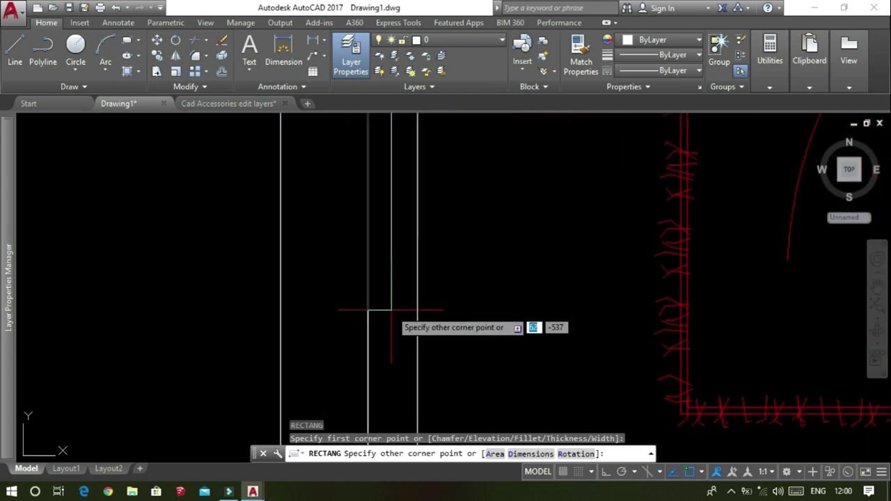
left_click(390, 310)
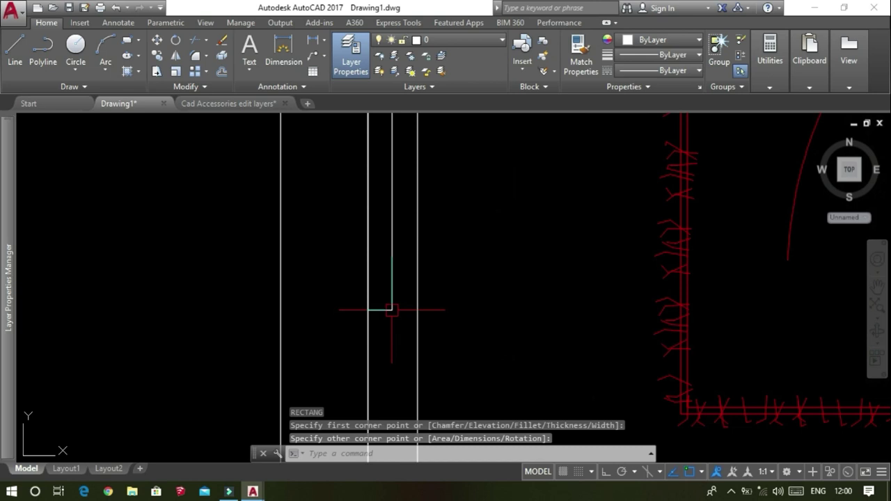
scroll(390, 309, "down", 1)
key("Escape")
scroll(451, 303, "down", 3)
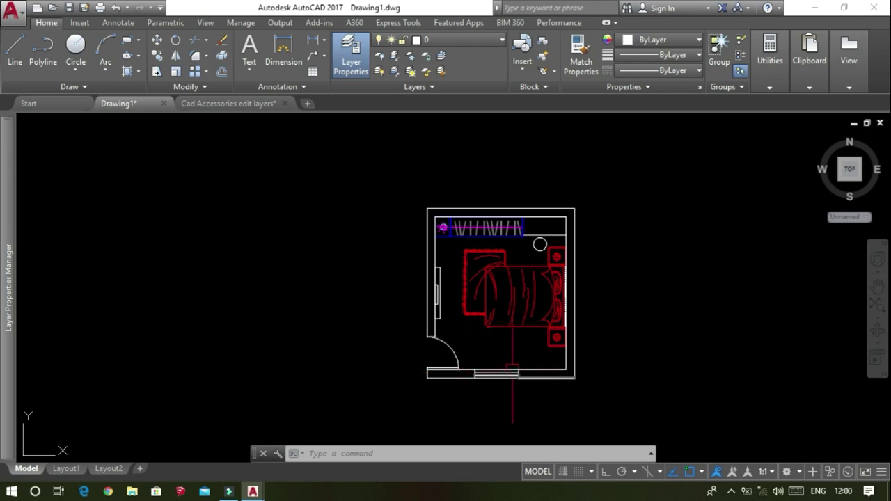
scroll(513, 372, "up", 2)
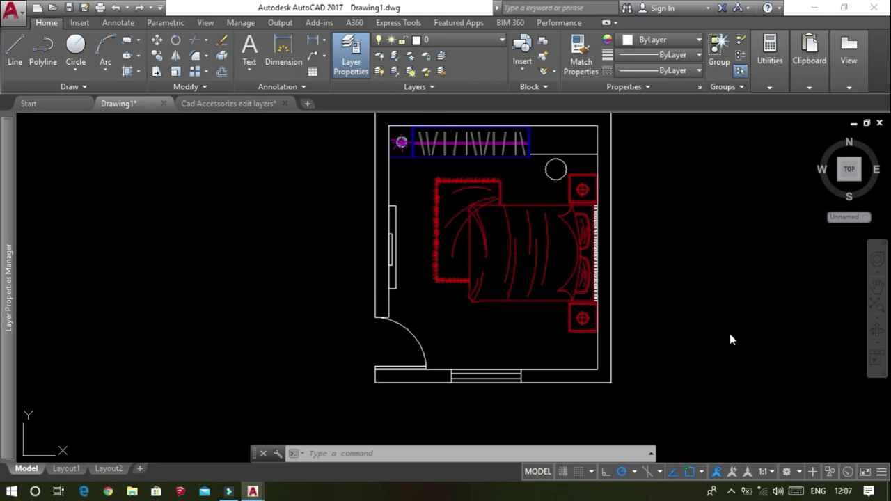
- From the Dimension Style Manager, start a new style named AA based on Standard
type("D")
key("Return")
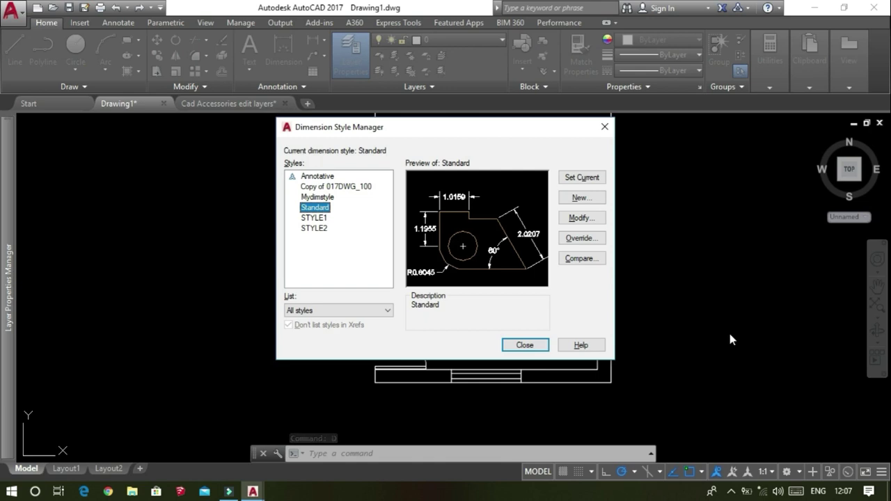
left_click(580, 198)
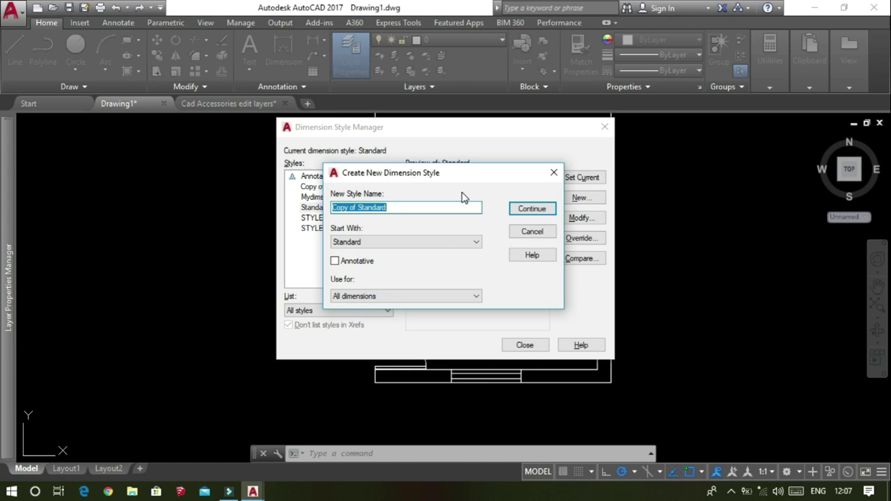
type("AA")
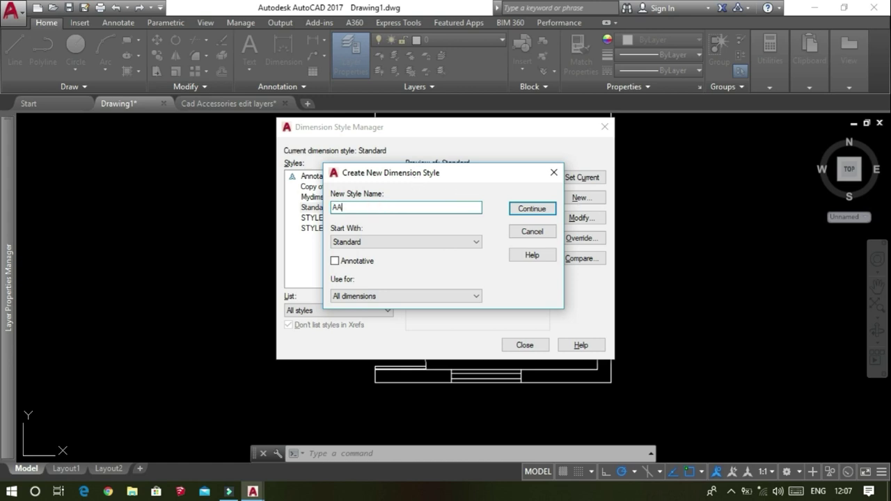
left_click(537, 209)
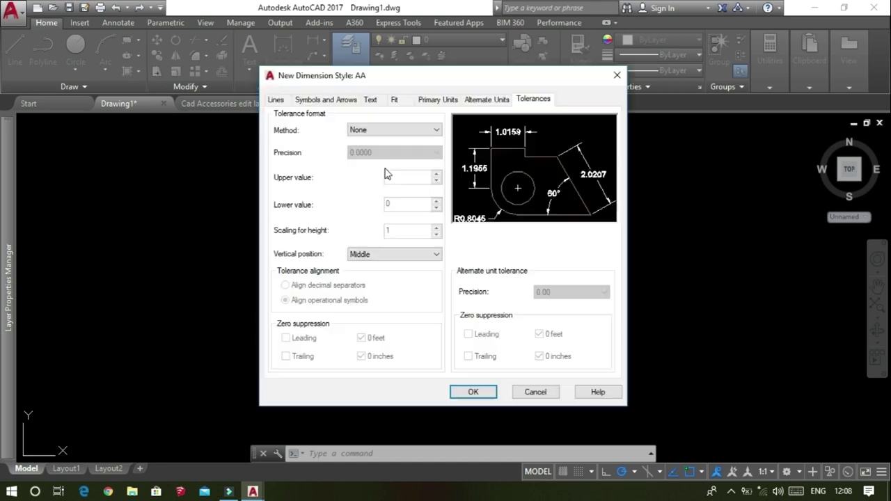
- Keep the dimension line colour and linetype ByBlock after briefly trying red
left_click(284, 103)
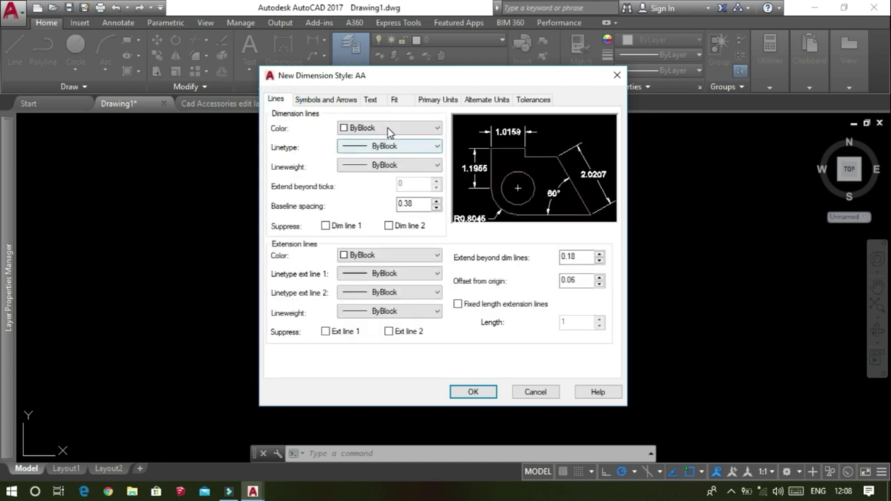
left_click(403, 127)
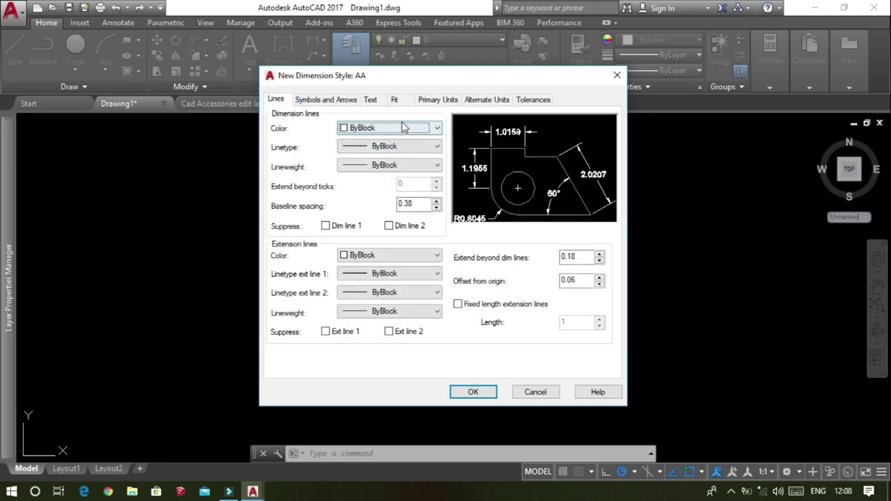
left_click(403, 126)
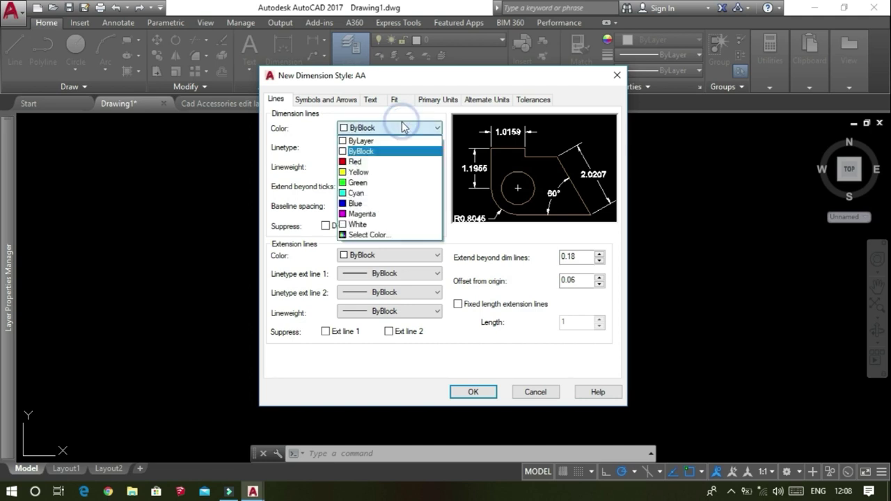
left_click(367, 163)
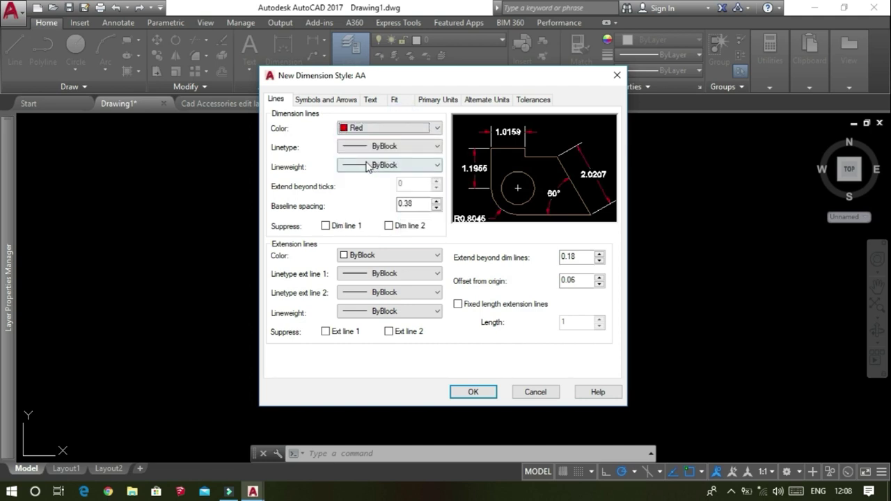
left_click(420, 128)
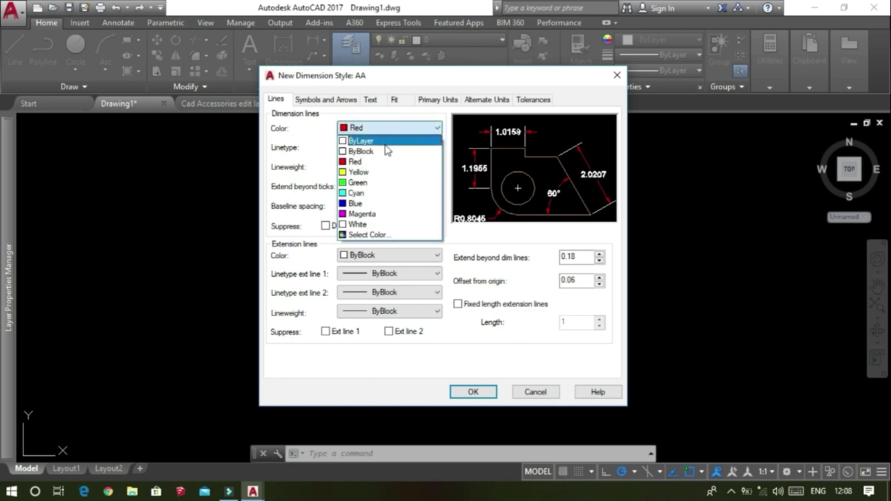
left_click(387, 151)
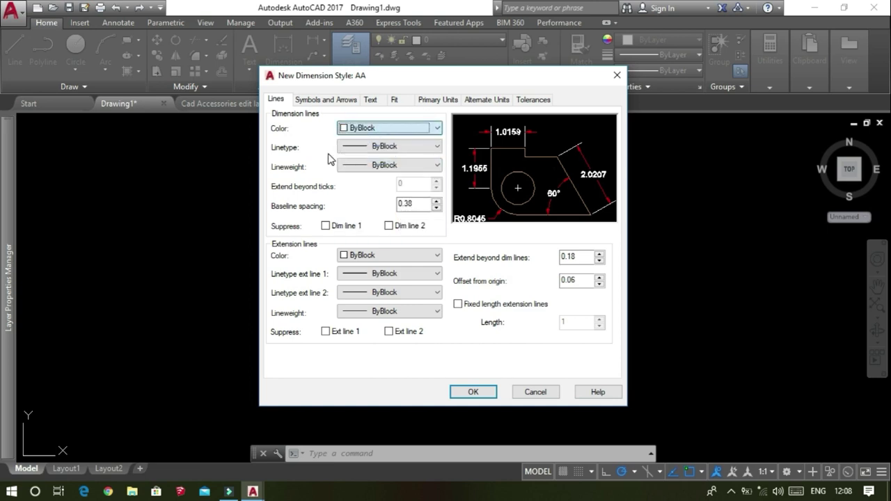
left_click(390, 148)
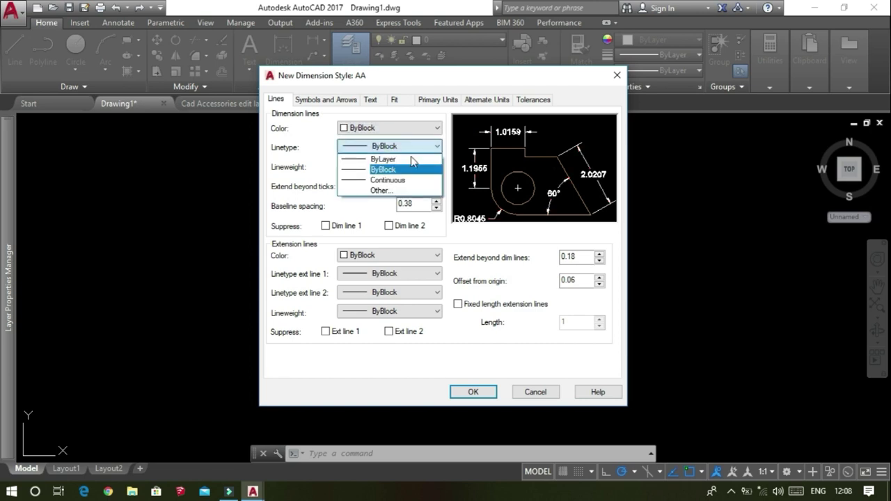
left_click(313, 163)
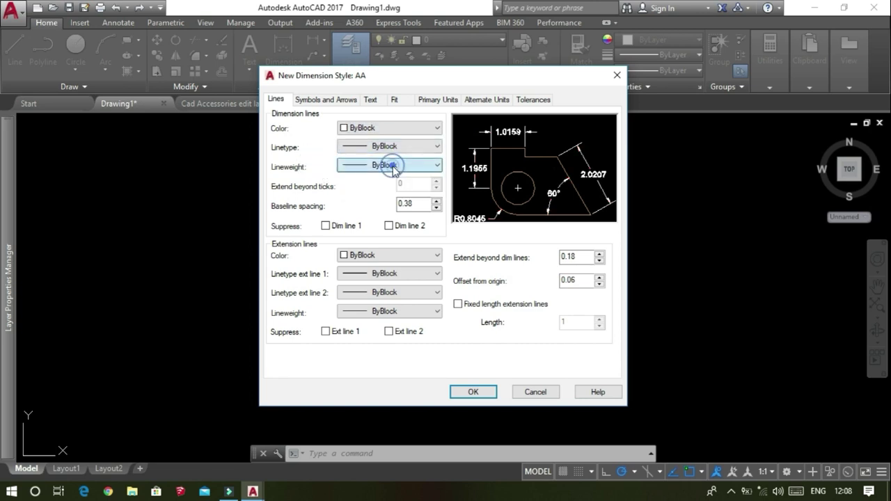
- Set the dimension line lineweight to ByLayer instead of 0.90 mm
left_click(394, 168)
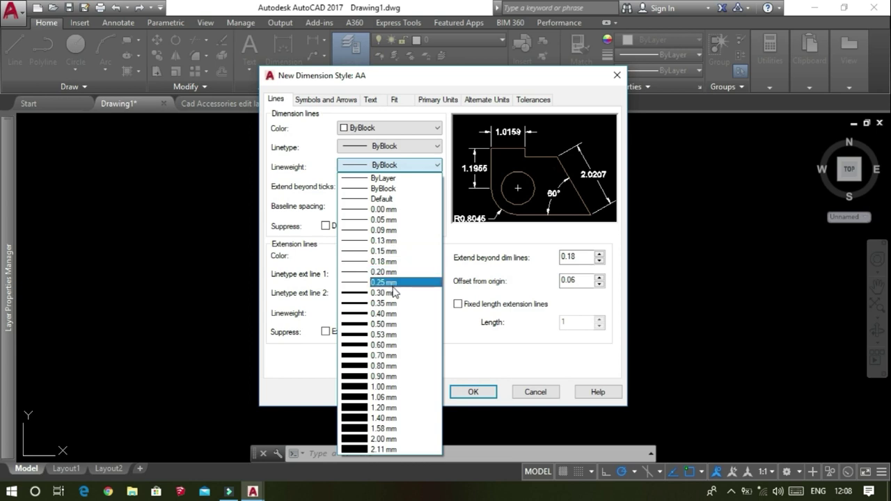
left_click(385, 376)
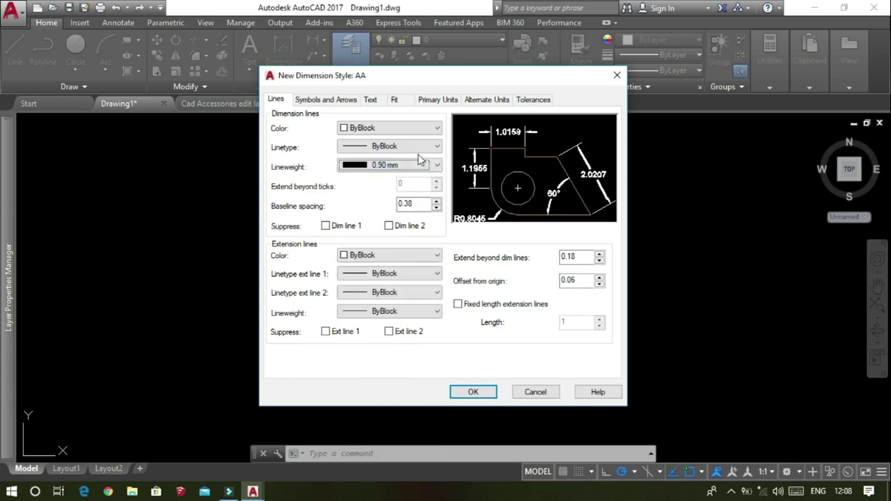
left_click(419, 165)
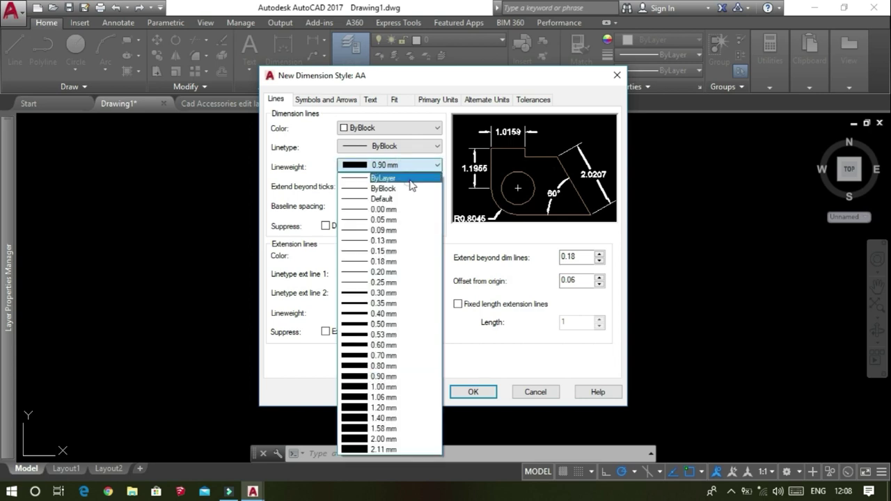
left_click(408, 175)
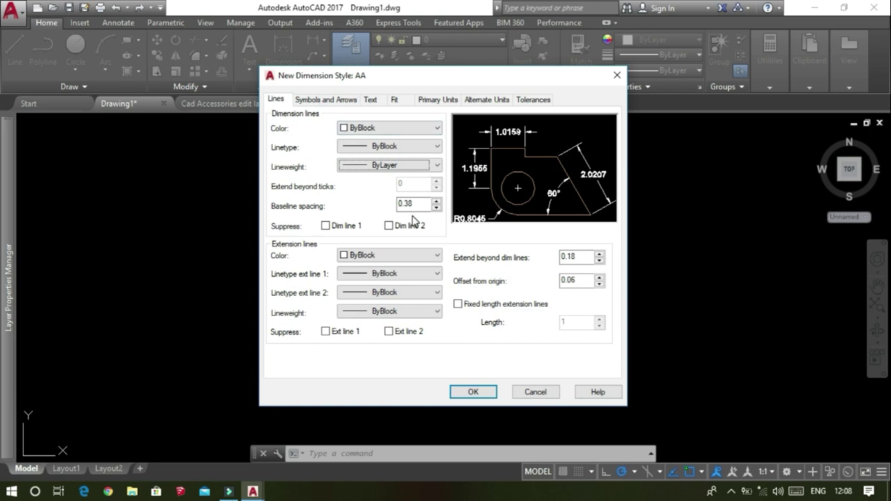
left_click(328, 102)
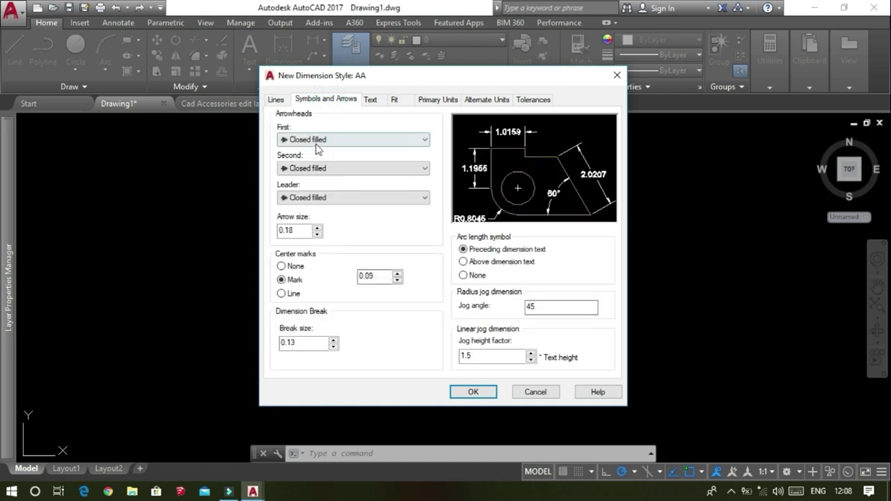
- Set first and second arrowheads to Architectural tick and enter 90 as arrow size
left_click(338, 142)
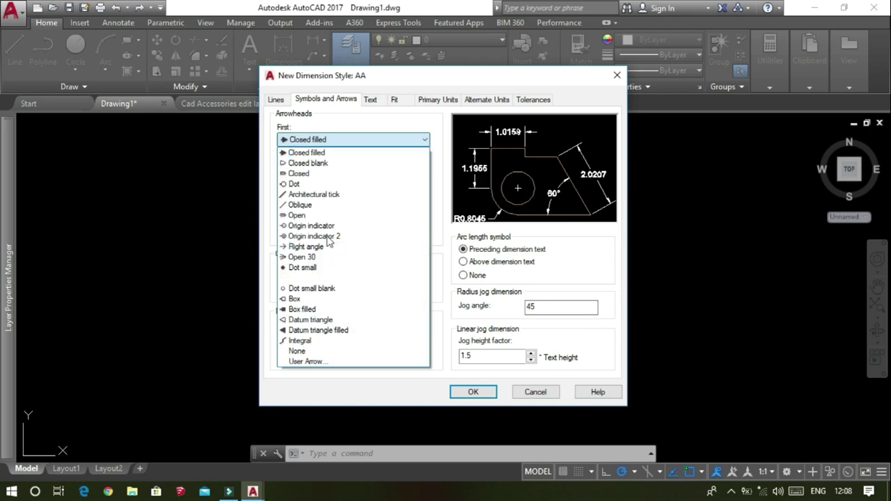
left_click(337, 195)
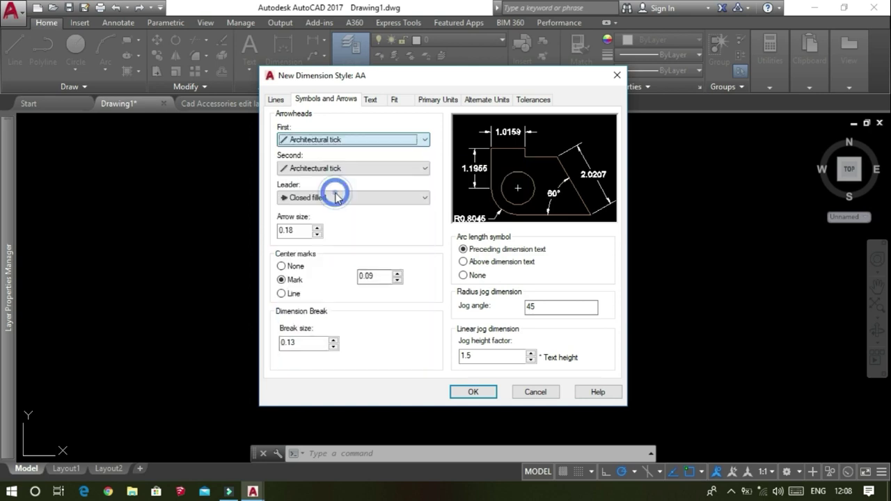
left_click(418, 175)
left_click(420, 219)
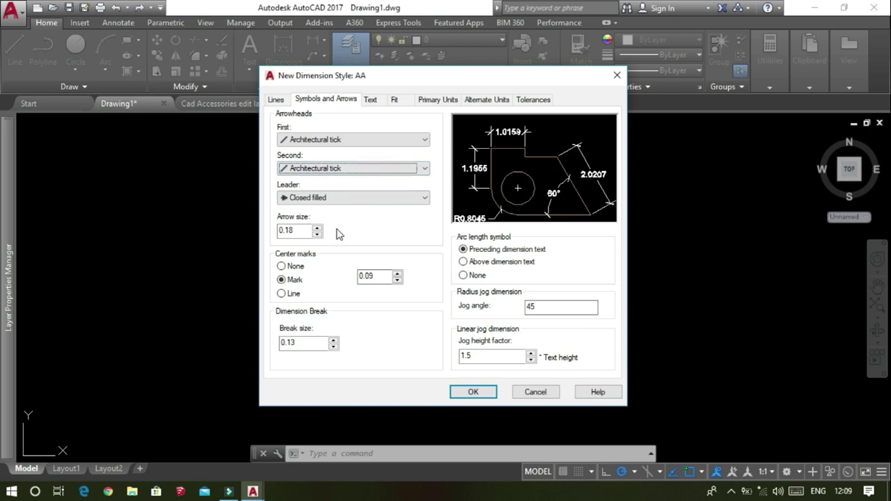
double_click(294, 230)
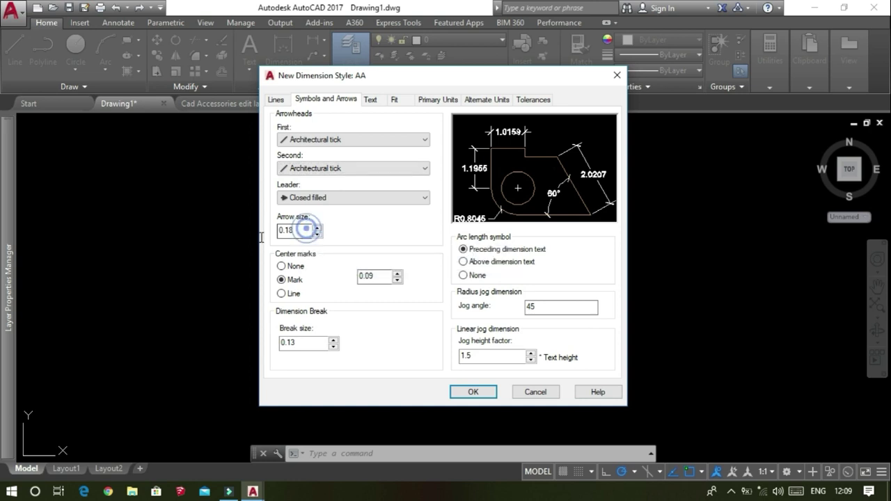
type("90")
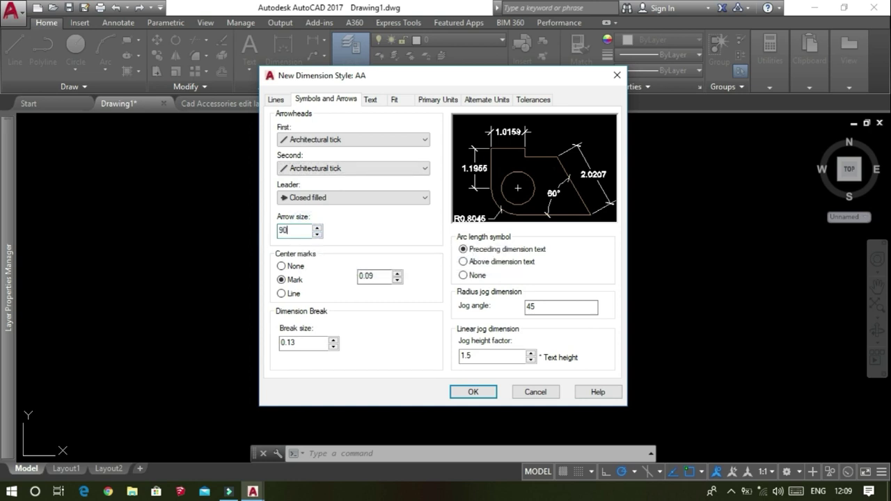
- Keep the Standard text style and set the dimension text height to 150
left_click(373, 333)
left_click(370, 100)
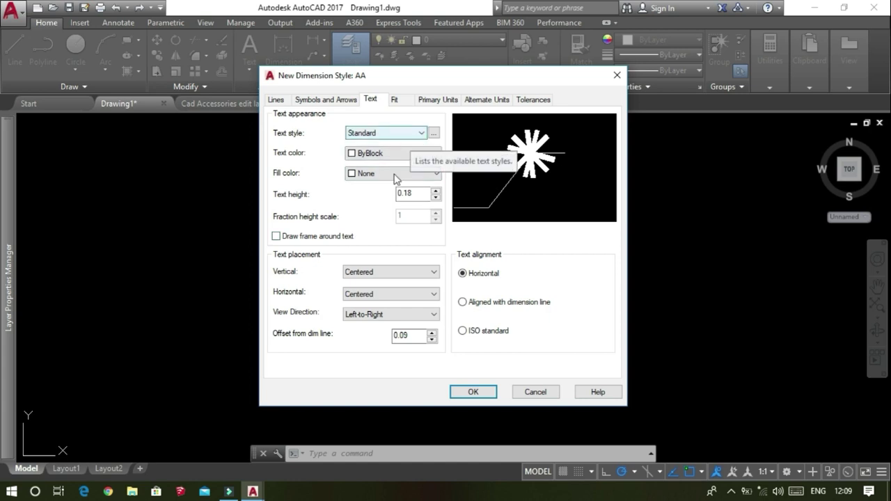
left_click(423, 134)
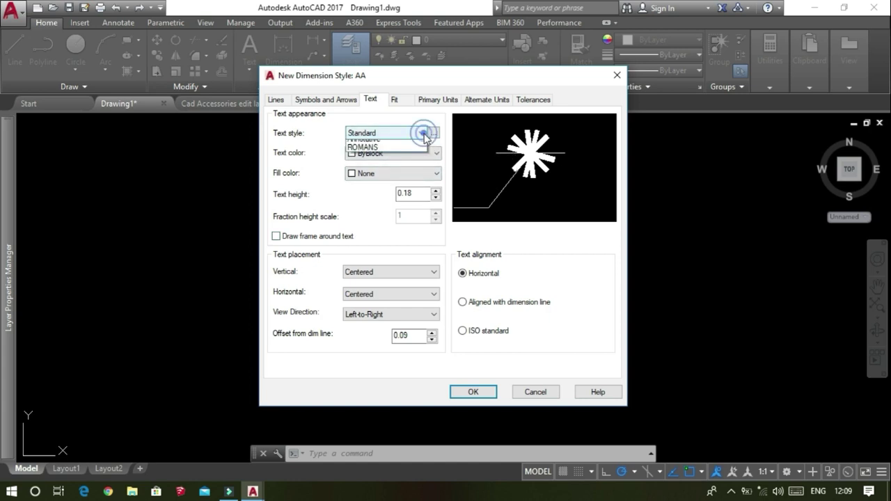
left_click(306, 148)
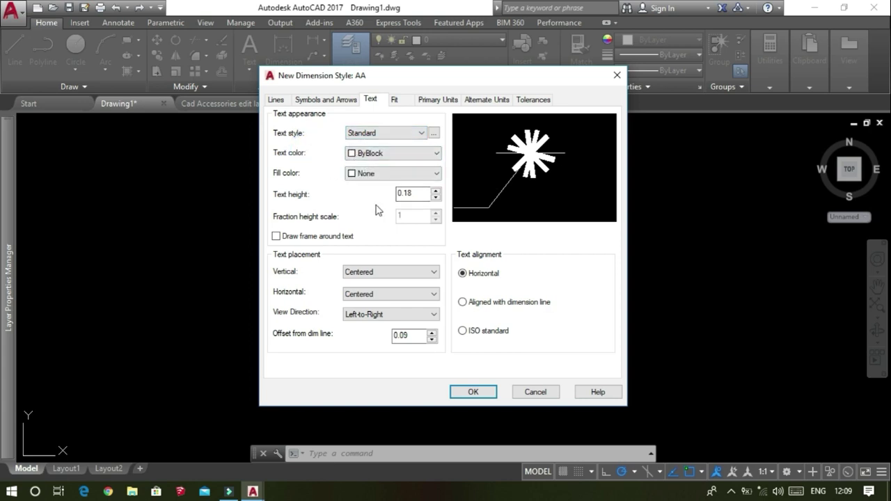
left_click(415, 195)
left_click_drag(418, 194, 378, 203)
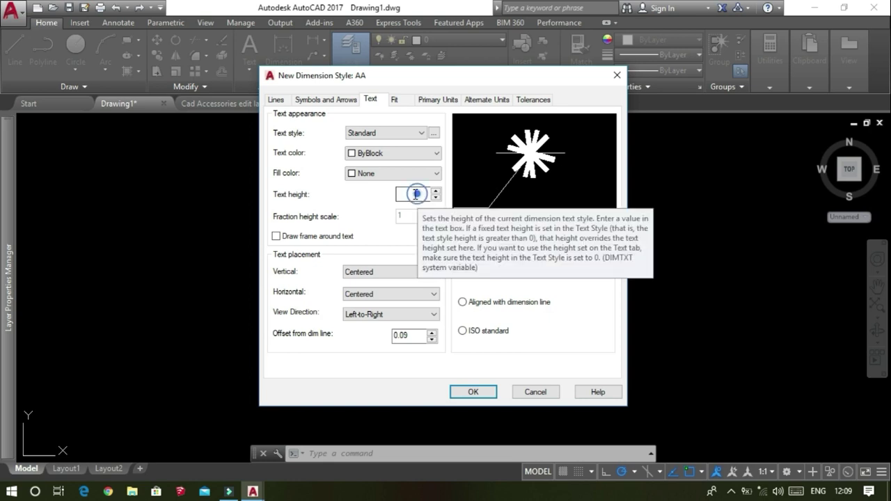
type("150")
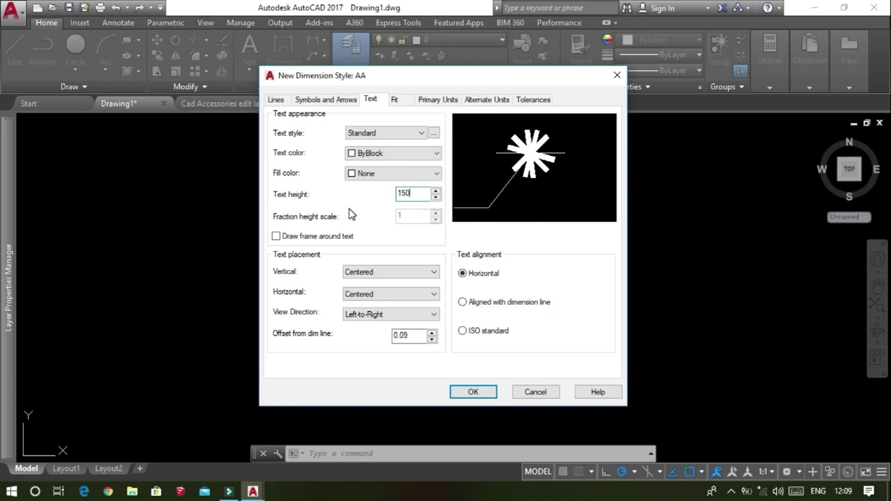
left_click(350, 209)
- Leave the dimension text unframed and vertically Centered after trying a frame and Above
left_click(367, 240)
left_click(344, 239)
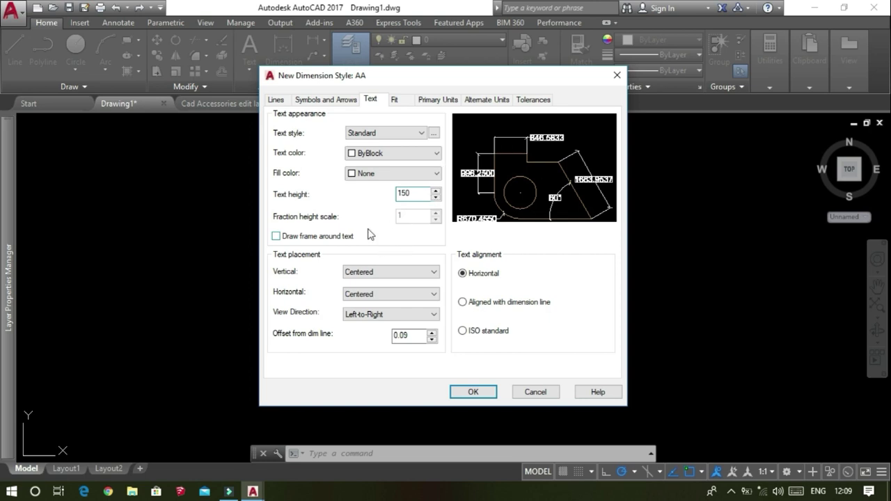
left_click(316, 238)
left_click(314, 240)
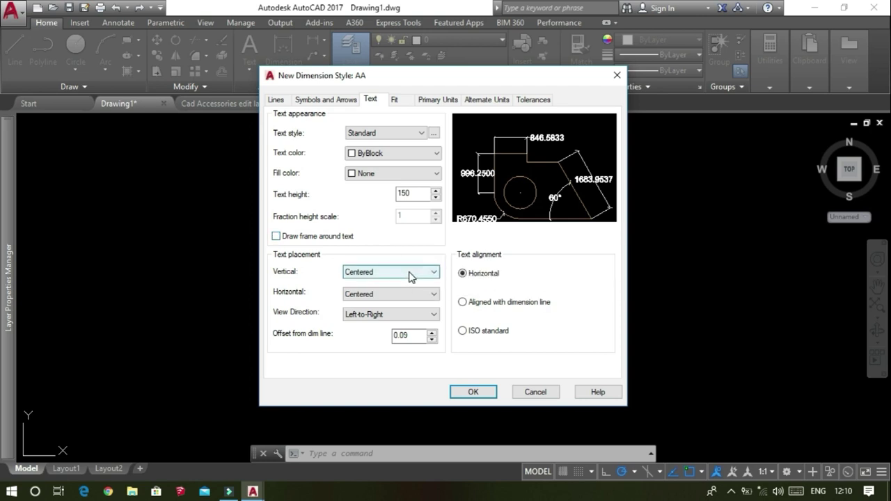
left_click(411, 275)
left_click(395, 293)
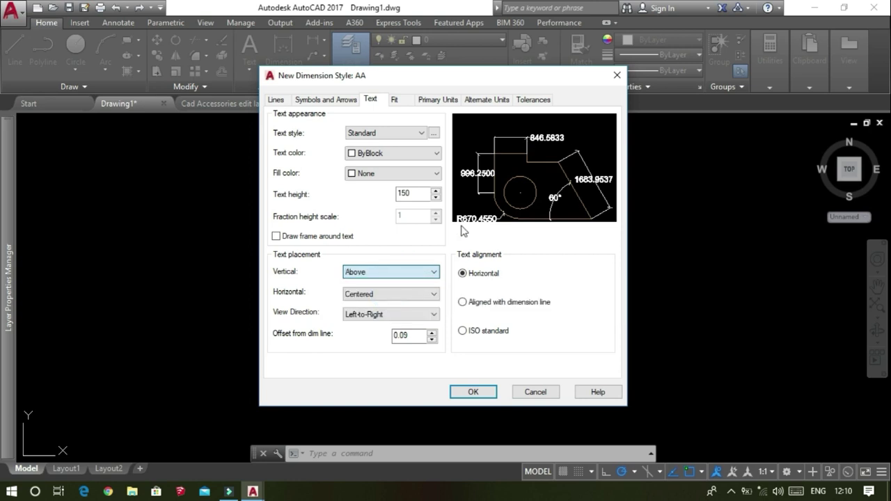
left_click(417, 277)
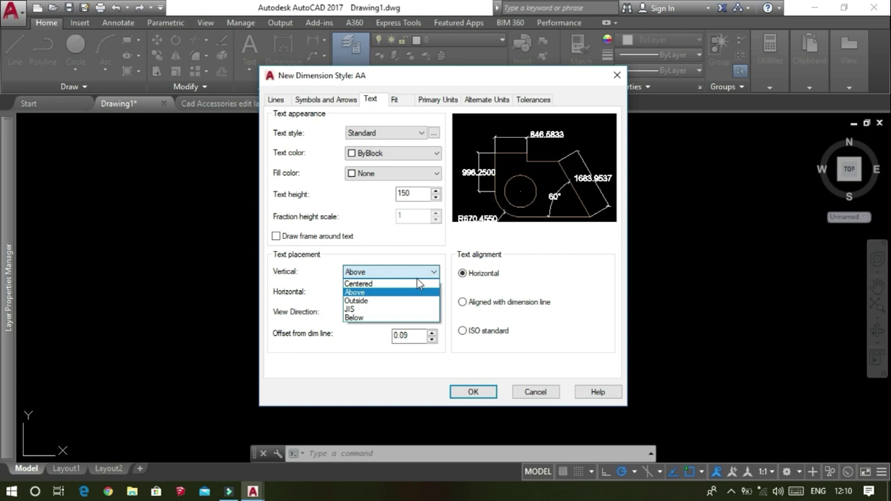
left_click(396, 285)
left_click(372, 224)
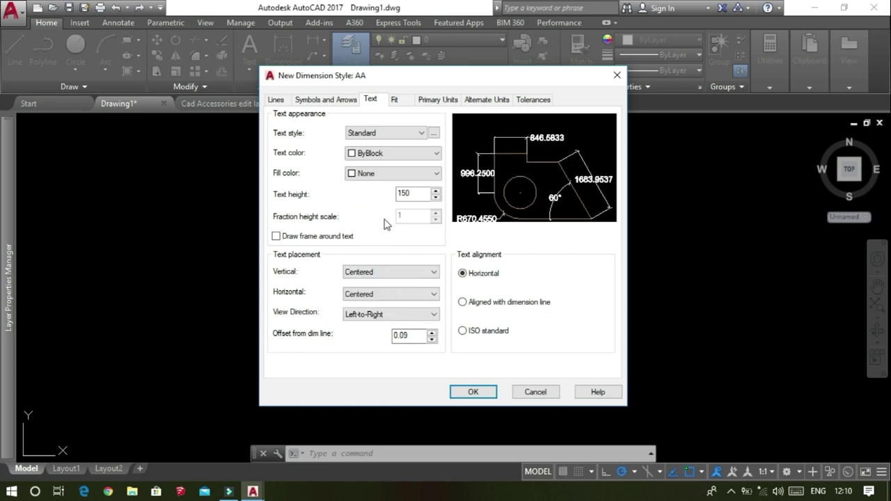
left_click(396, 99)
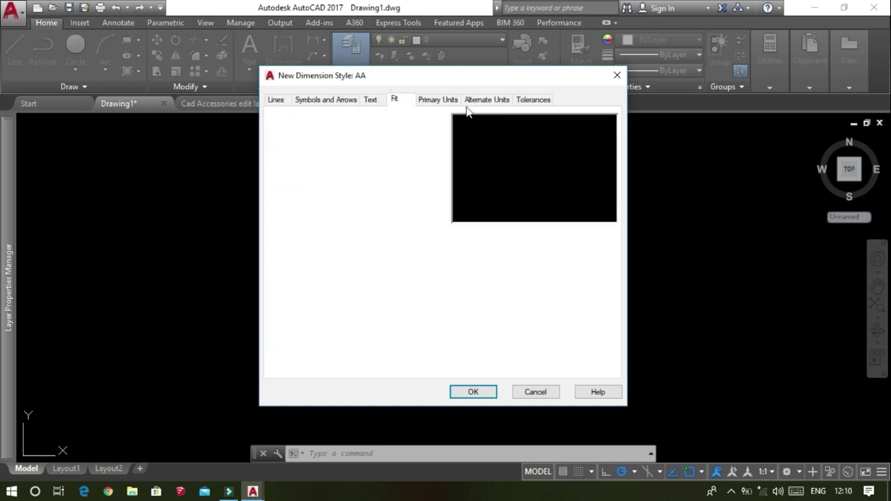
- Keep Decimal units, set linear precision to 0, and save the AA style
left_click(445, 105)
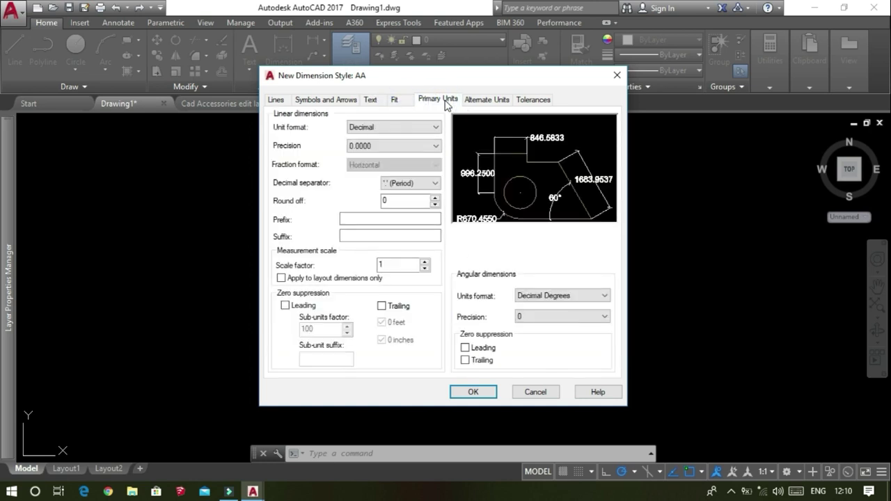
left_click(410, 126)
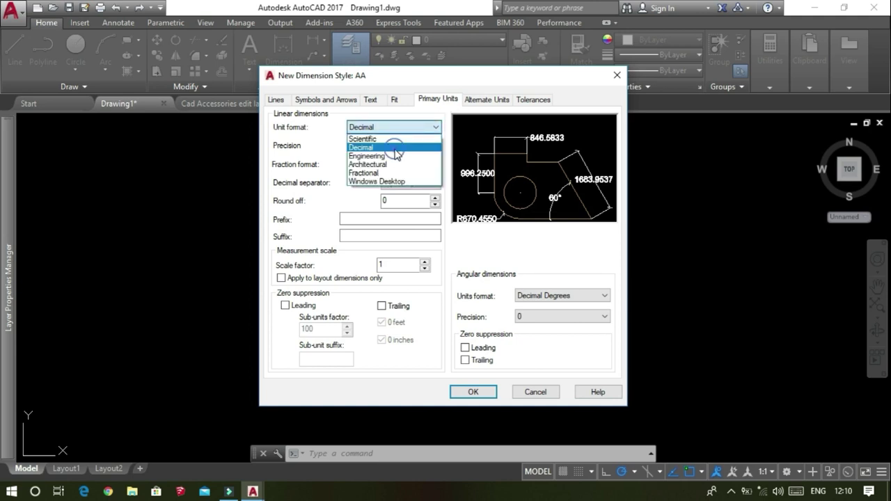
left_click(394, 148)
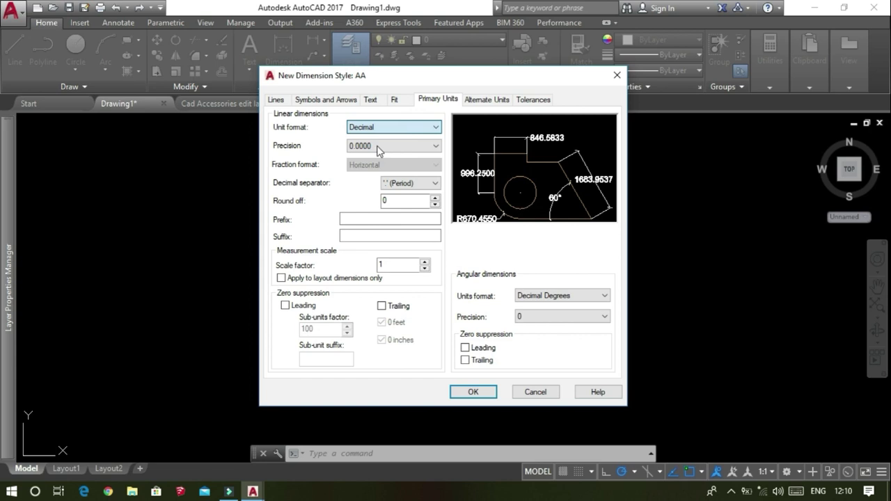
left_click(379, 147)
left_click(359, 161)
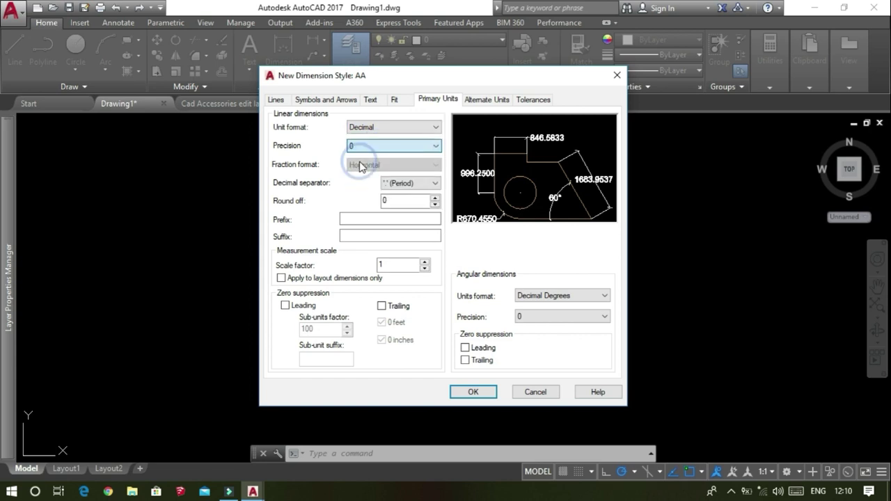
left_click(472, 393)
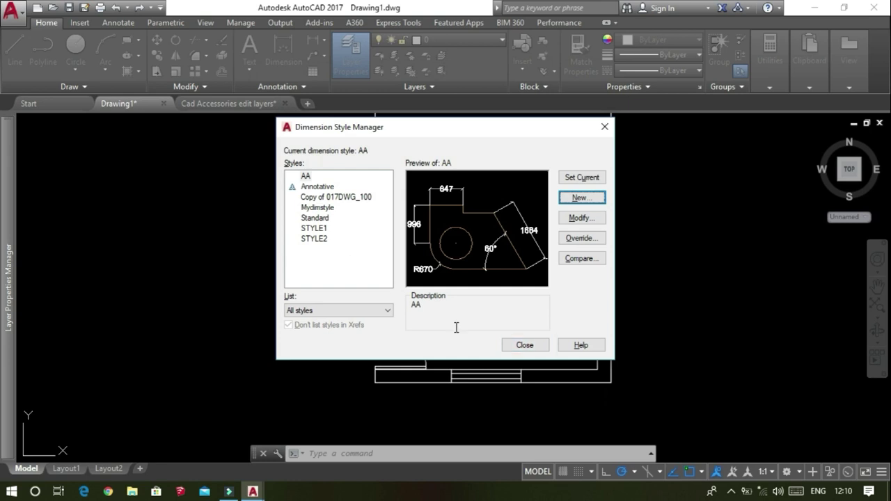
- Close the Dimension Style Manager and return to the bedroom plan
left_click(521, 346)
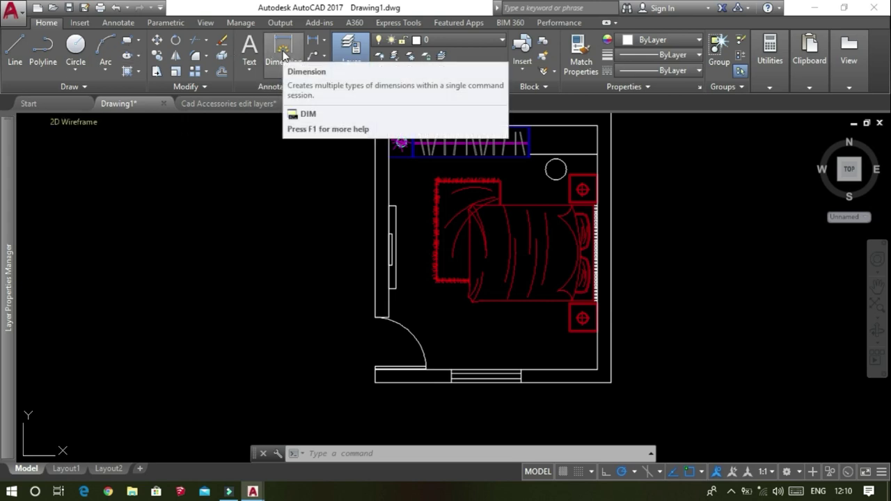
left_click(283, 50)
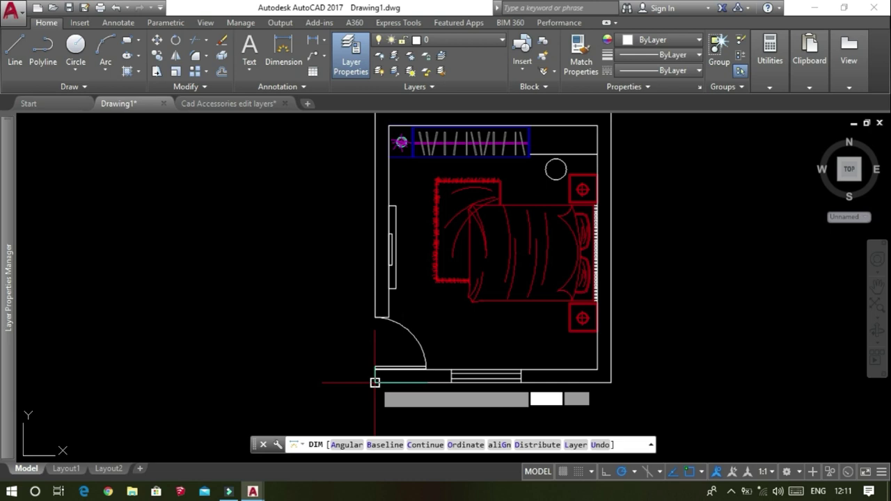
scroll(374, 383, "up", 2)
scroll(390, 375, "down", 2)
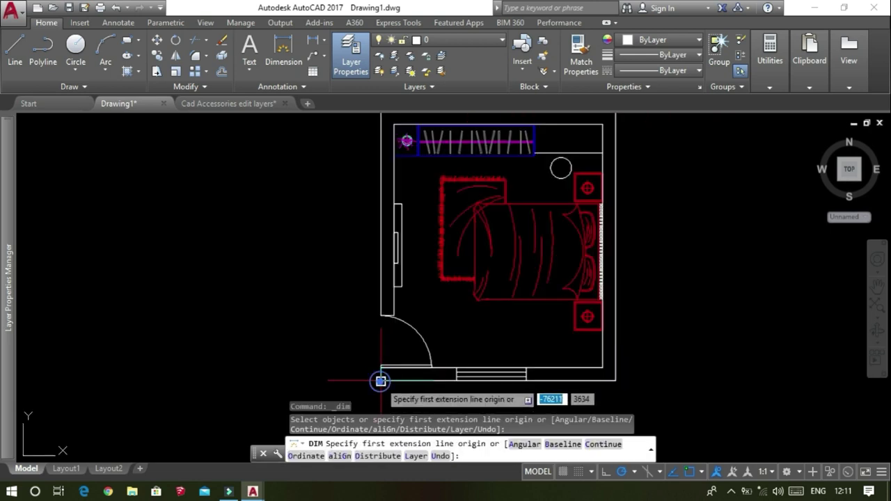
- Begin a dimension between the room's bottom corners, then cancel it without placing it
left_click(382, 381)
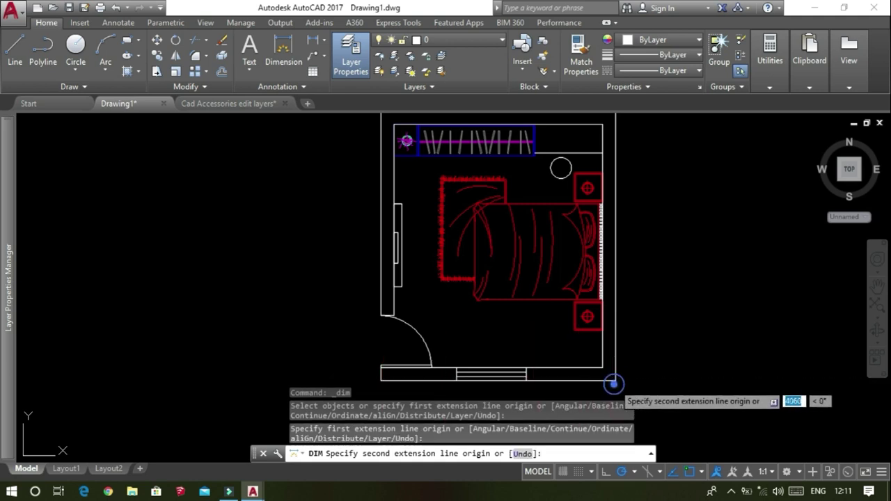
left_click(615, 382)
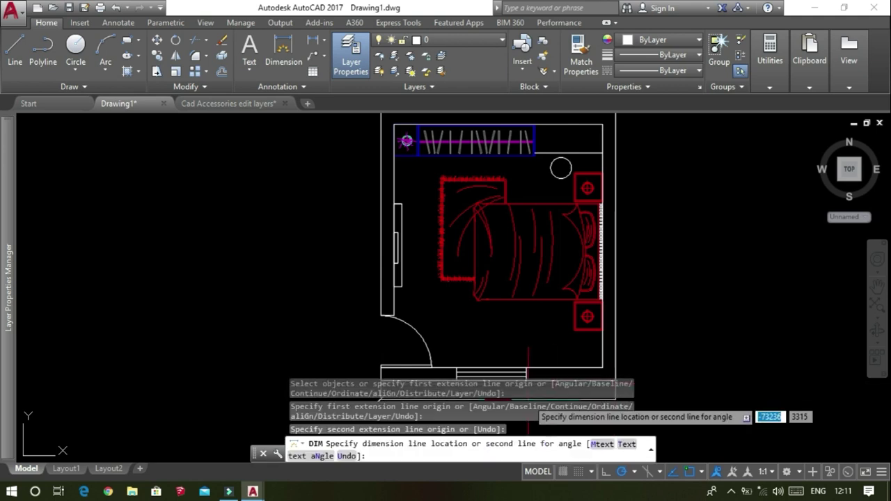
left_click(512, 399)
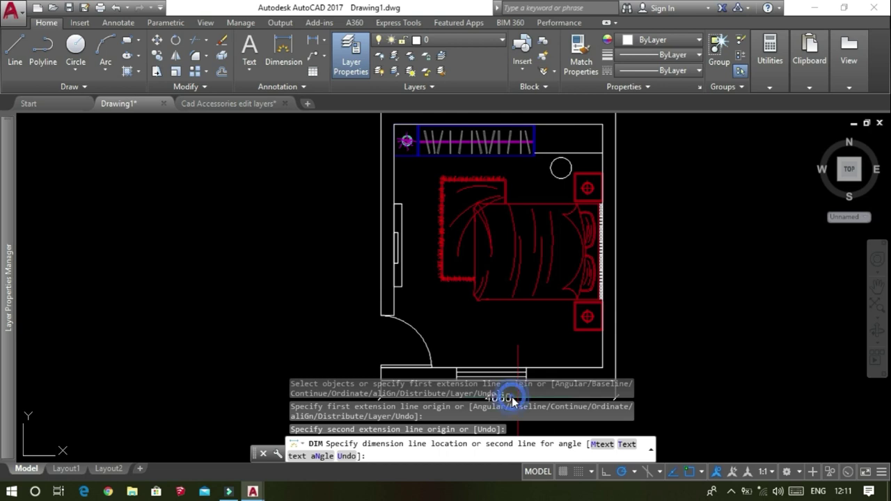
key("Escape")
scroll(455, 382, "down", 2)
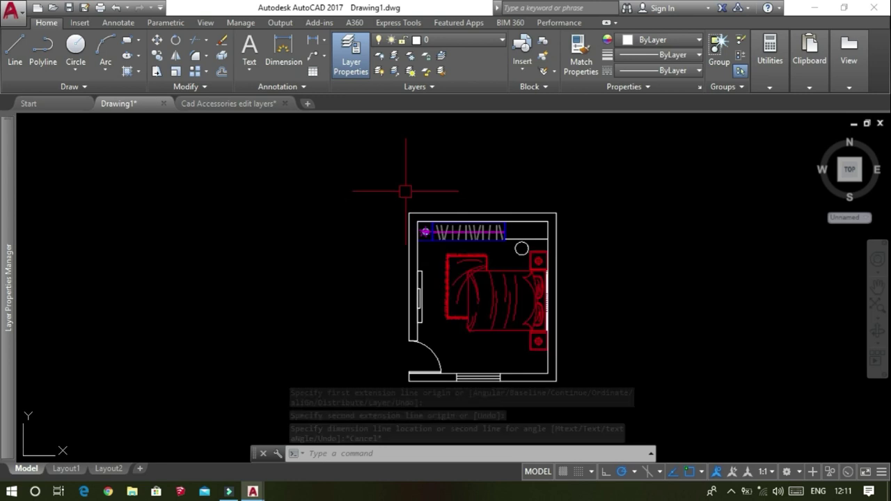
key("Escape")
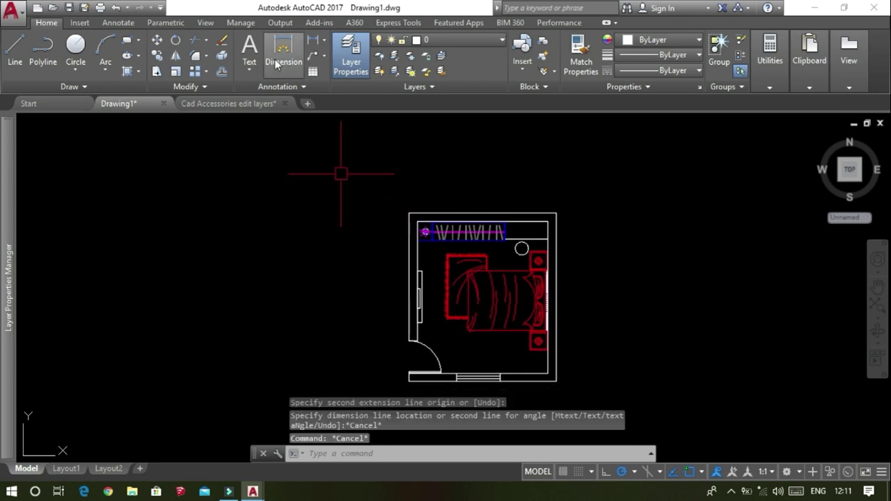
- Place a 4060 overall dimension between the top outer corners, above the plan
left_click(284, 50)
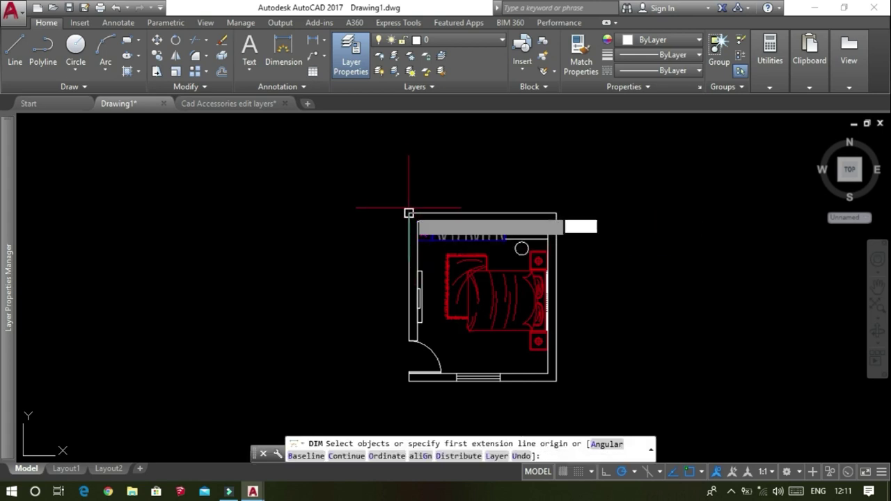
left_click(409, 213)
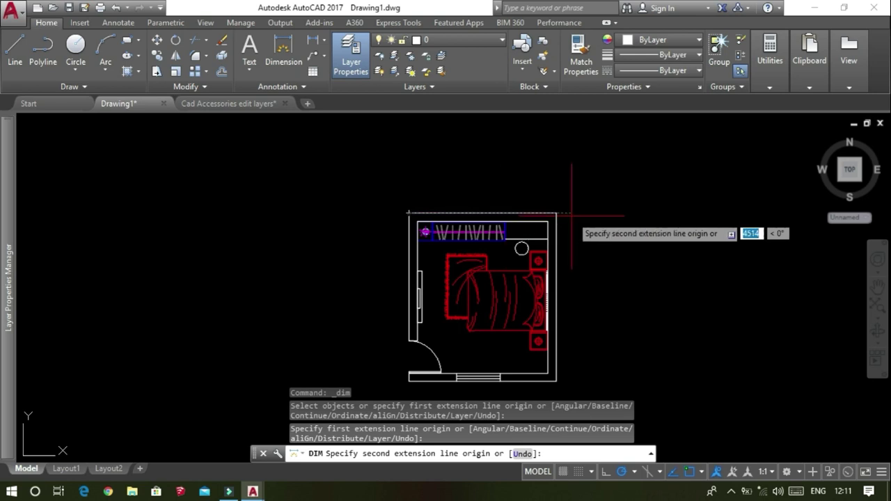
left_click(556, 213)
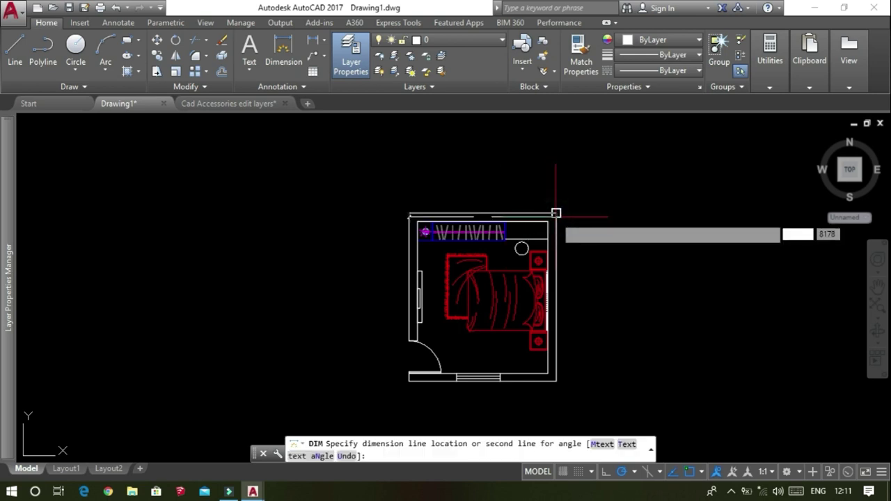
scroll(478, 207, "up", 3)
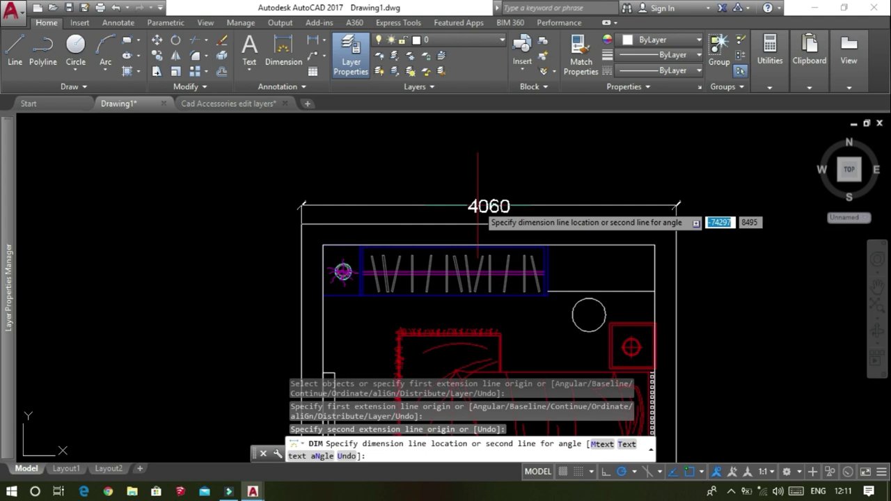
left_click(488, 204)
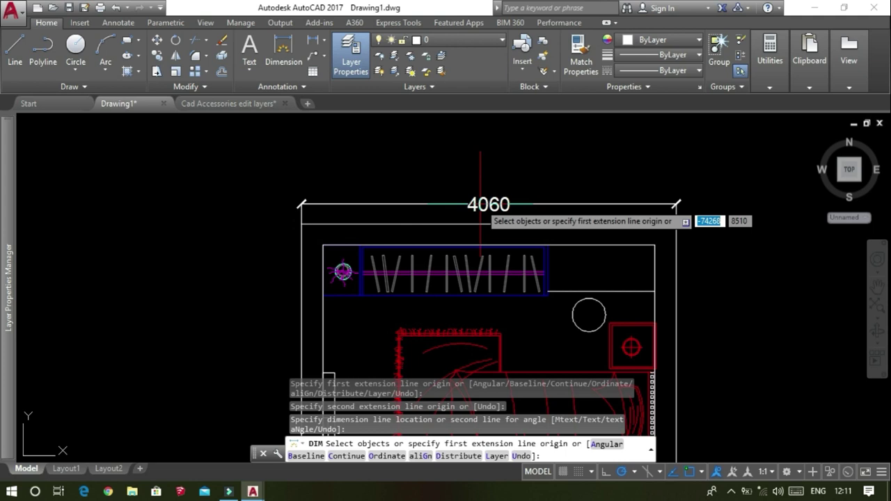
key("Escape")
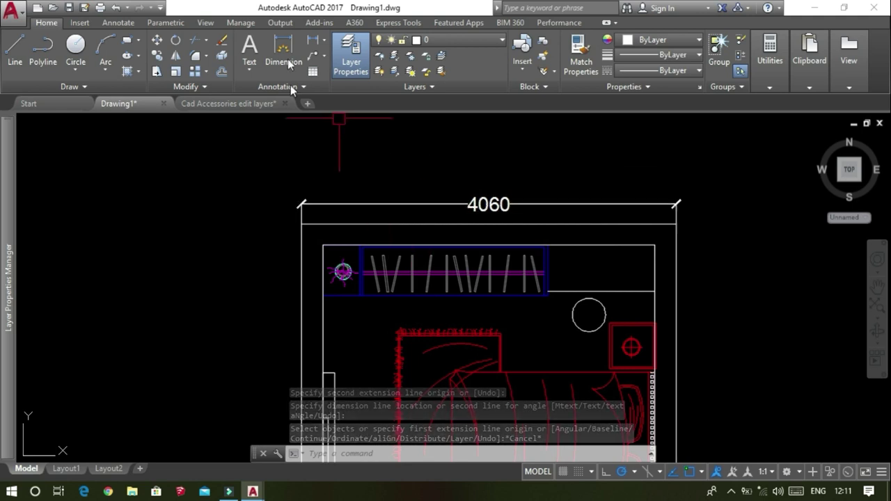
left_click(283, 49)
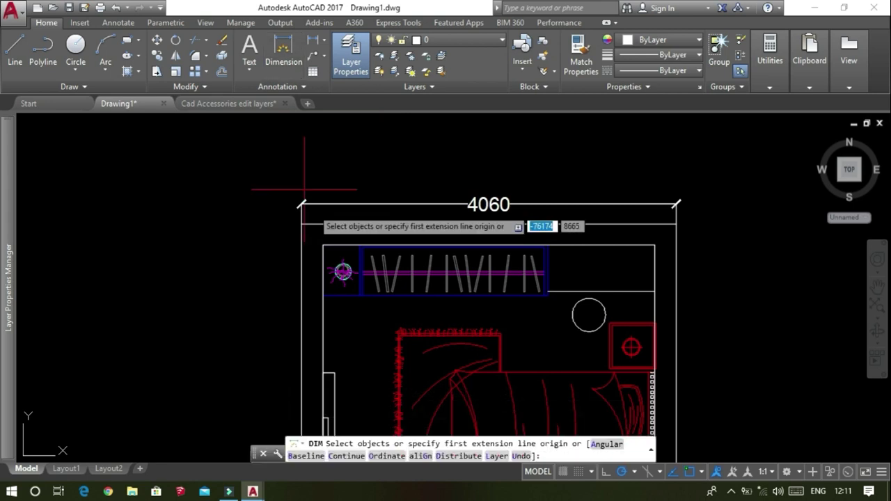
- Add a 3600 dimension between the room's inner top corners, below the 4060 one
key("Return")
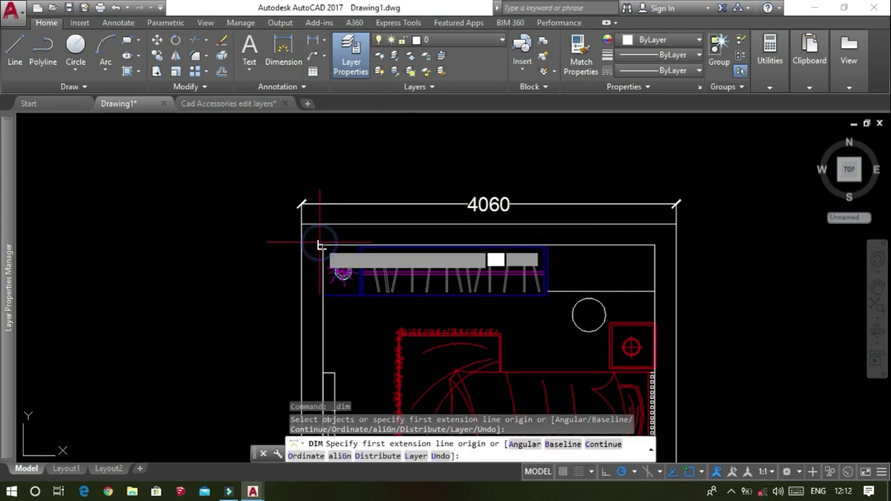
left_click(321, 245)
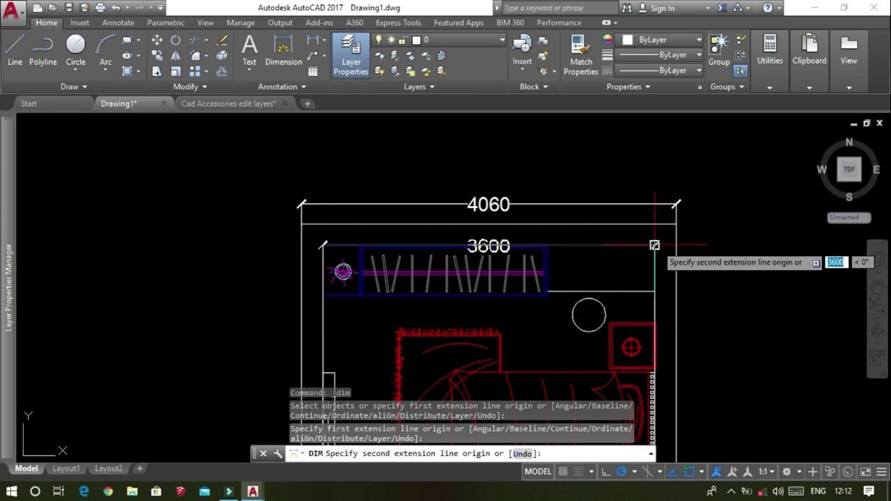
left_click(654, 245)
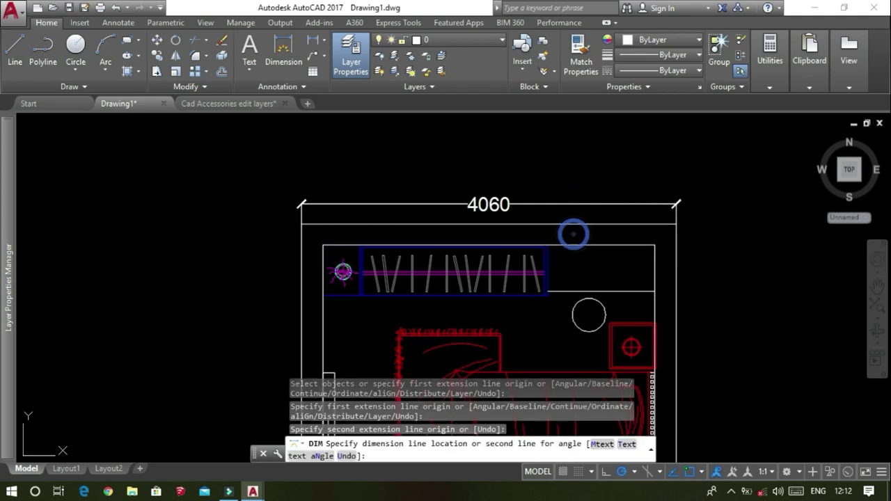
left_click(573, 235)
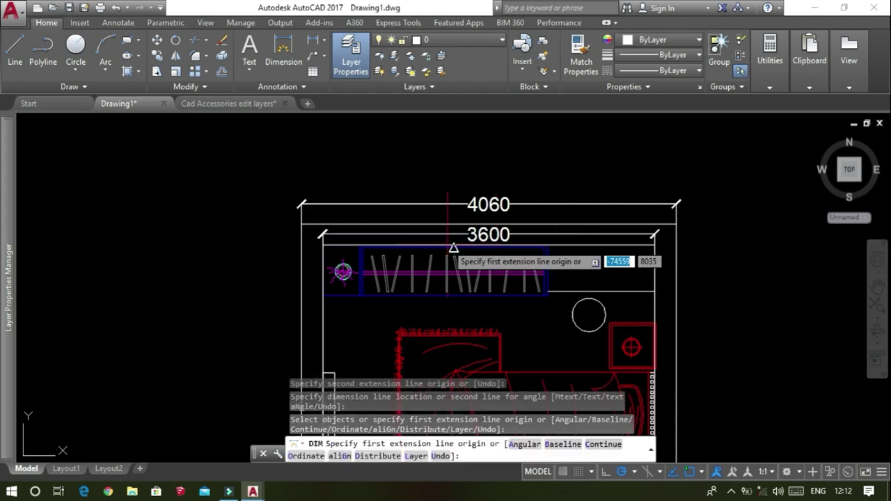
left_click(482, 195)
key("Escape")
key("Escape")
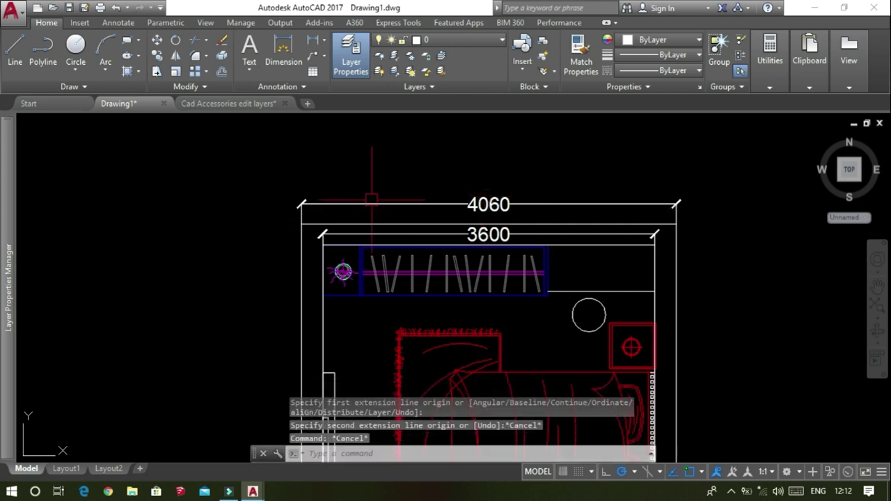
- Erase the 4060 overall dimension, leaving the 3600 dimension unchanged
left_click(352, 203)
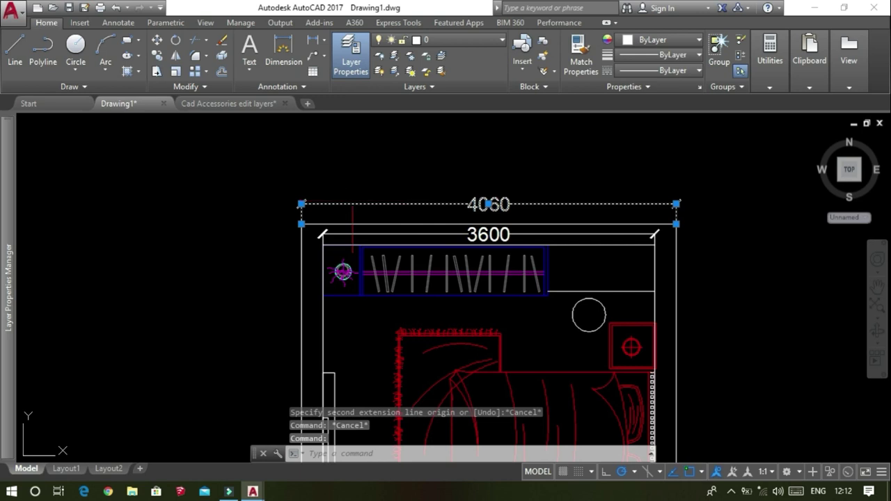
key("Delete")
left_click(477, 234)
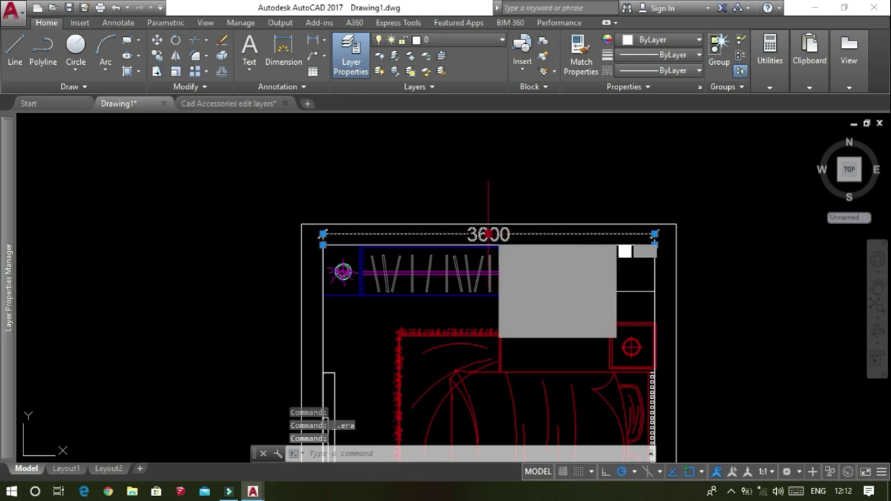
left_click(488, 235)
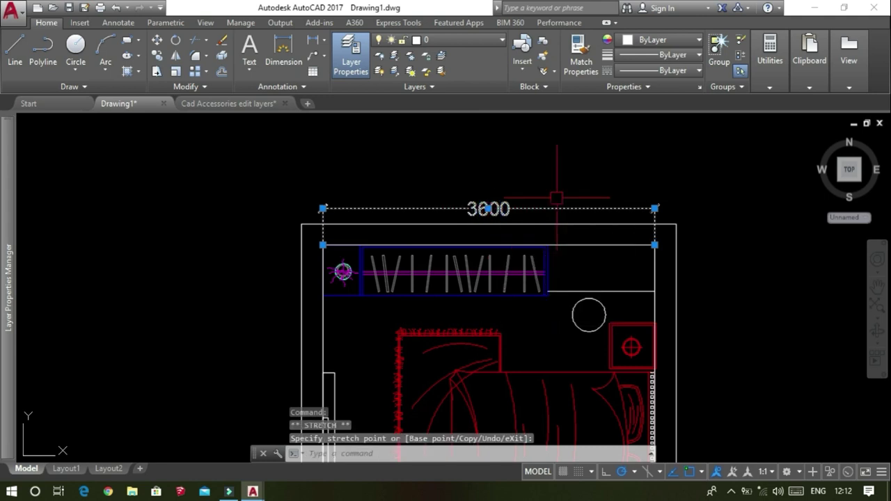
key("Escape")
key("Escape")
scroll(513, 180, "down", 4)
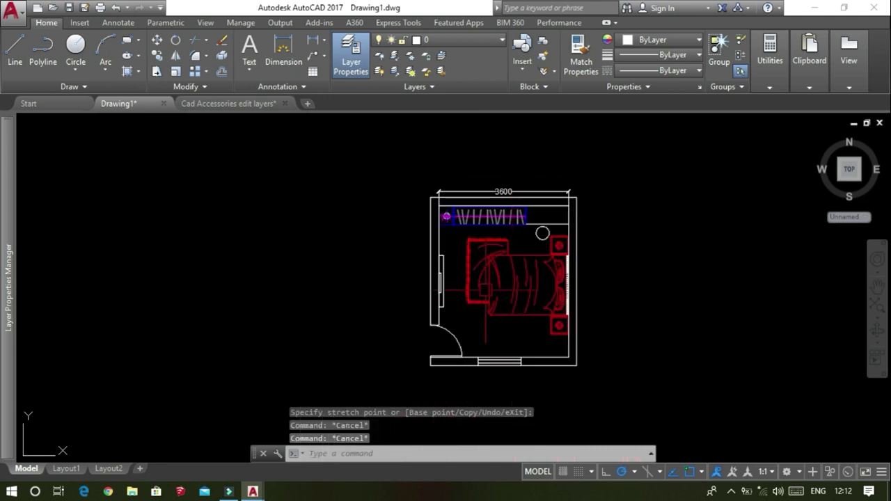
scroll(508, 342, "up", 4)
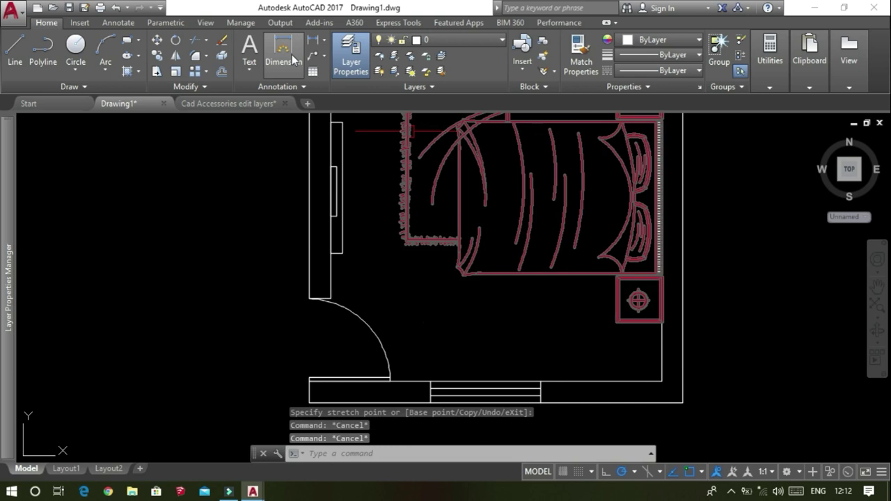
- Dimension the bottom wall as three segments: 1315, 1200 across the window, and 1315
left_click(283, 53)
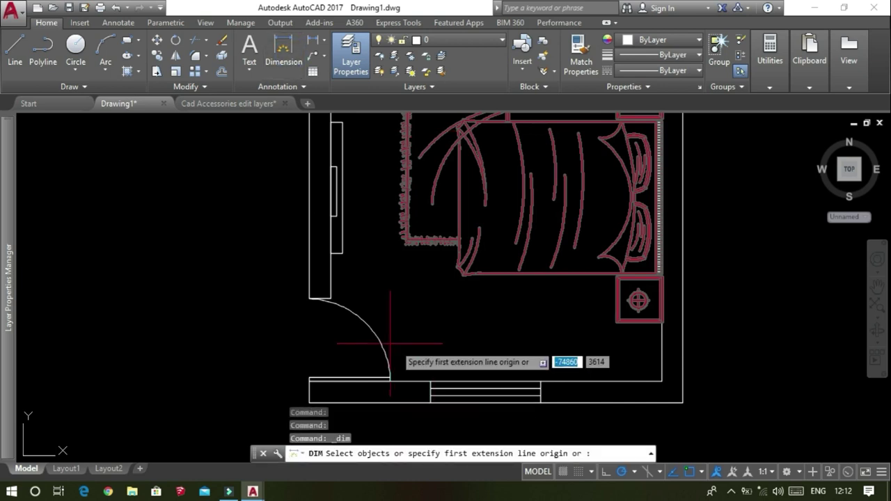
scroll(389, 343, "down", 4)
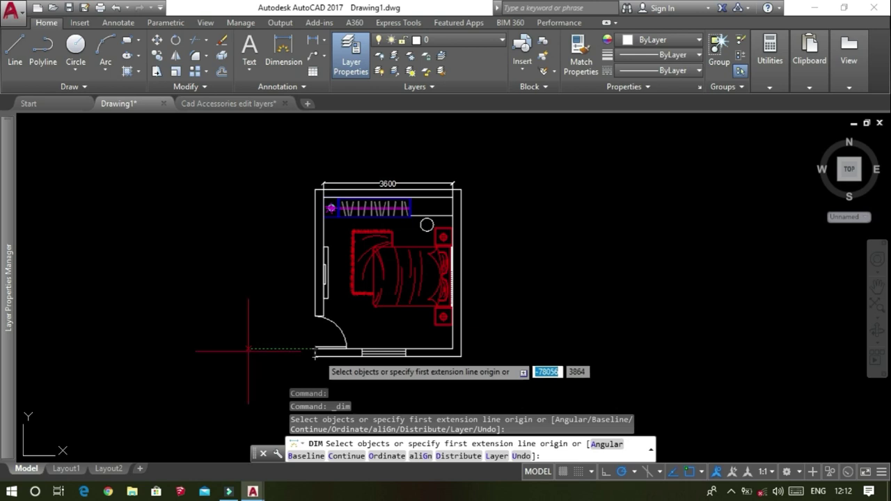
scroll(327, 351, "up", 4)
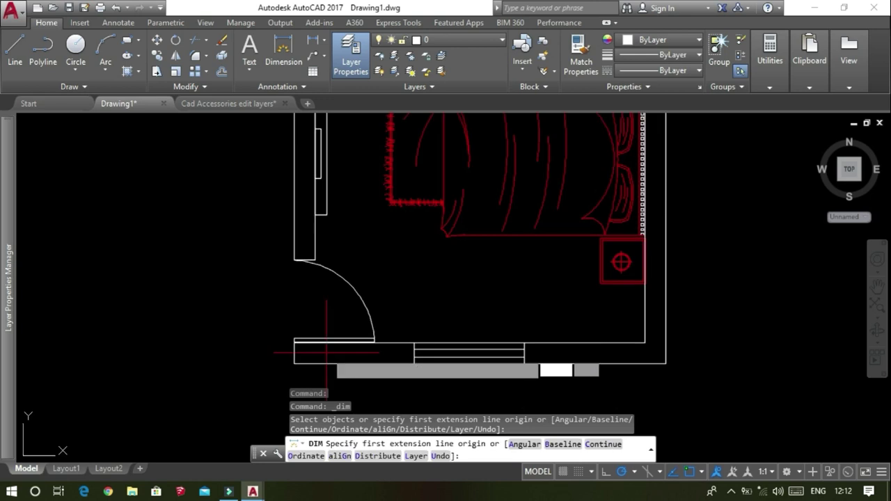
scroll(326, 351, "up", 2)
left_click(275, 337)
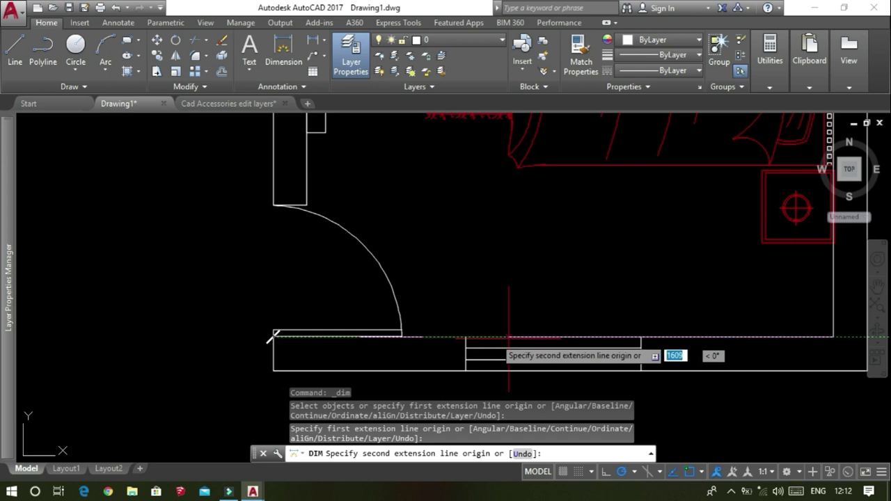
left_click(465, 337)
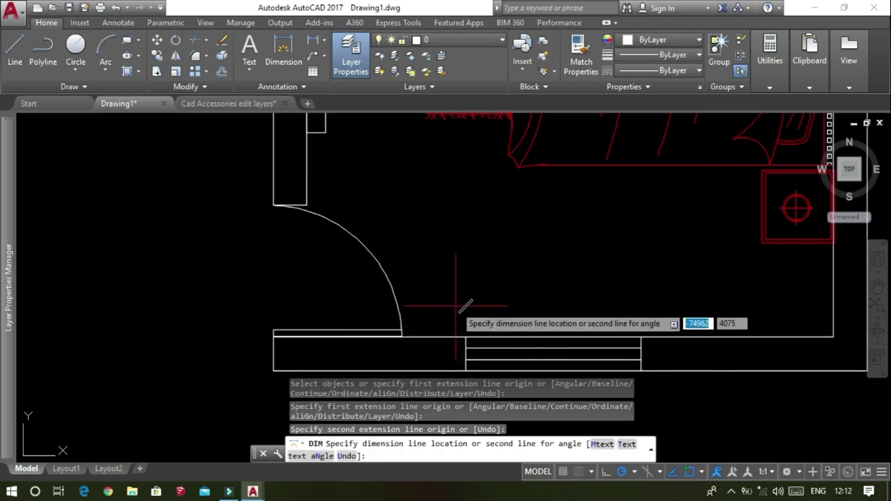
left_click(461, 307)
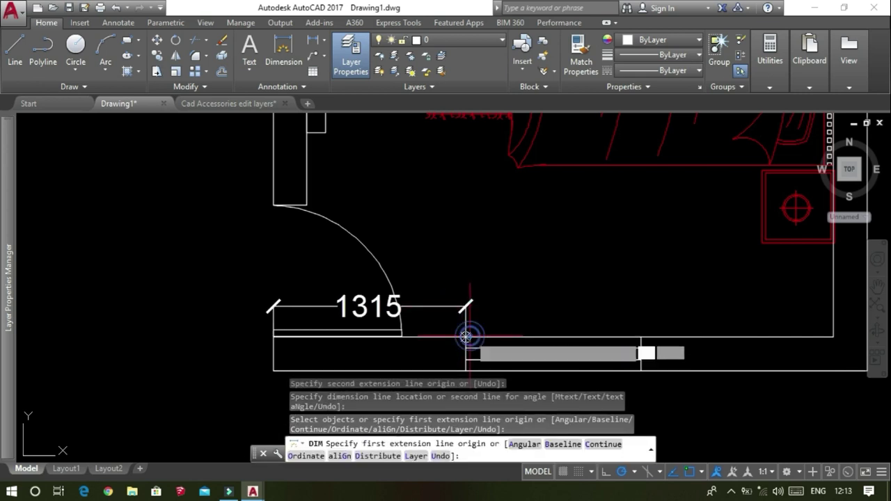
left_click(465, 337)
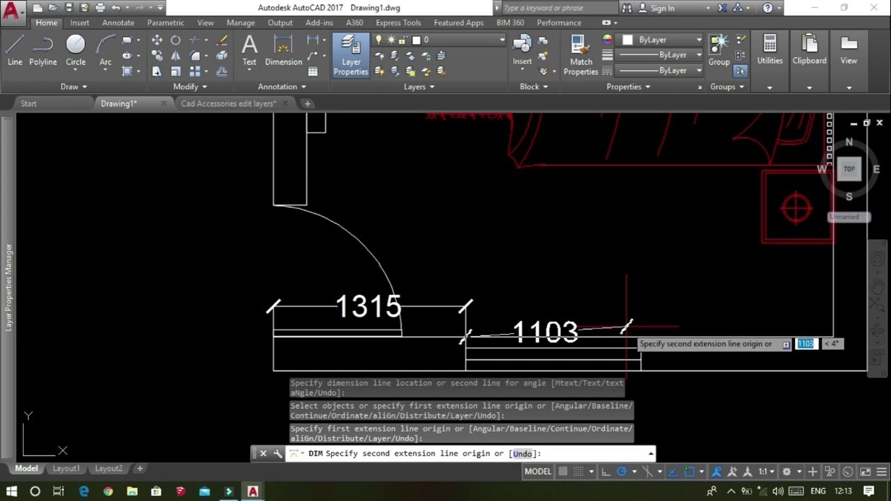
left_click(640, 337)
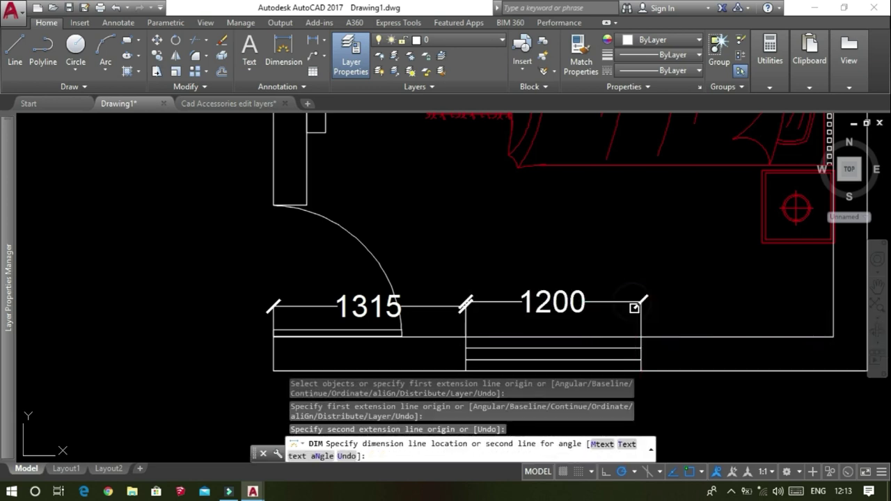
left_click(634, 306)
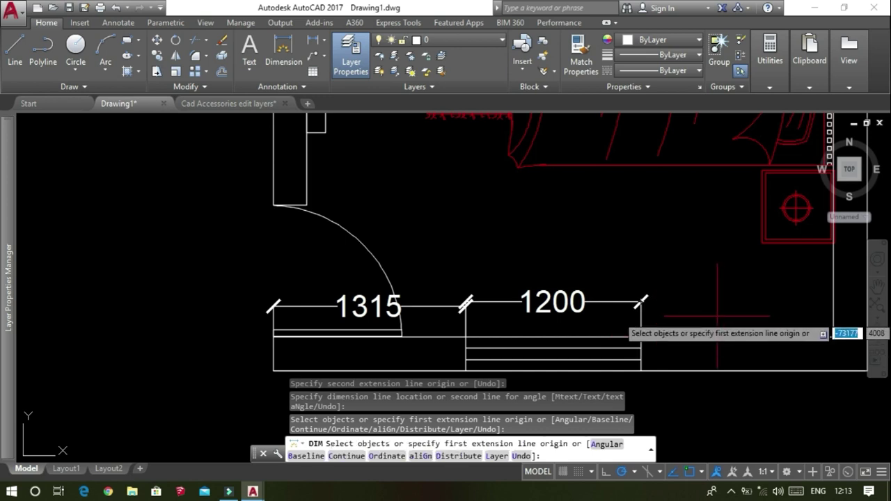
scroll(717, 317, "down", 2)
scroll(682, 317, "down", 4)
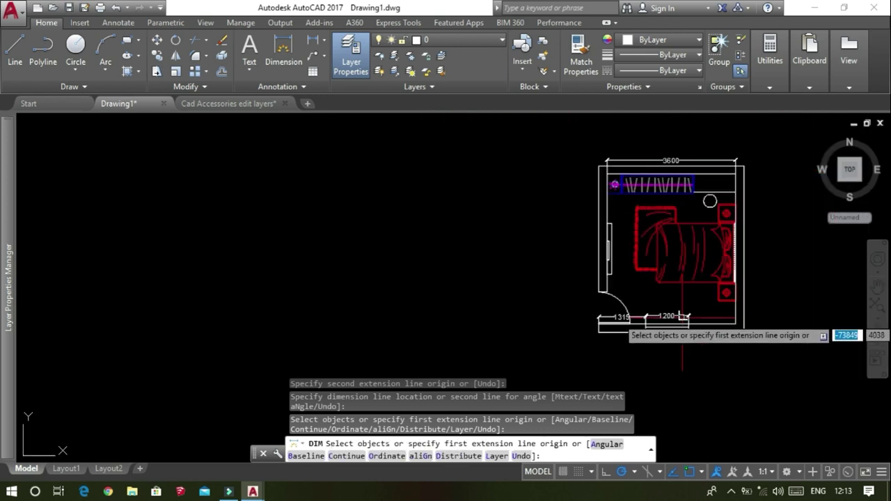
scroll(682, 316, "up", 2)
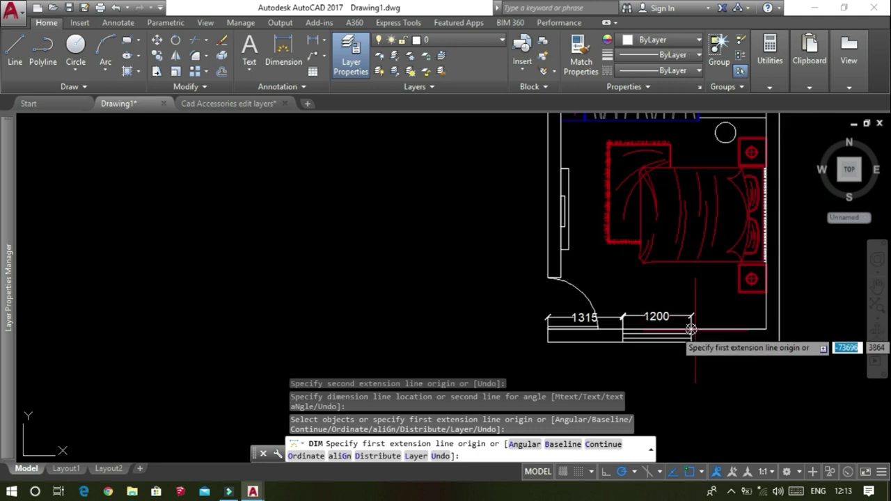
left_click(693, 328)
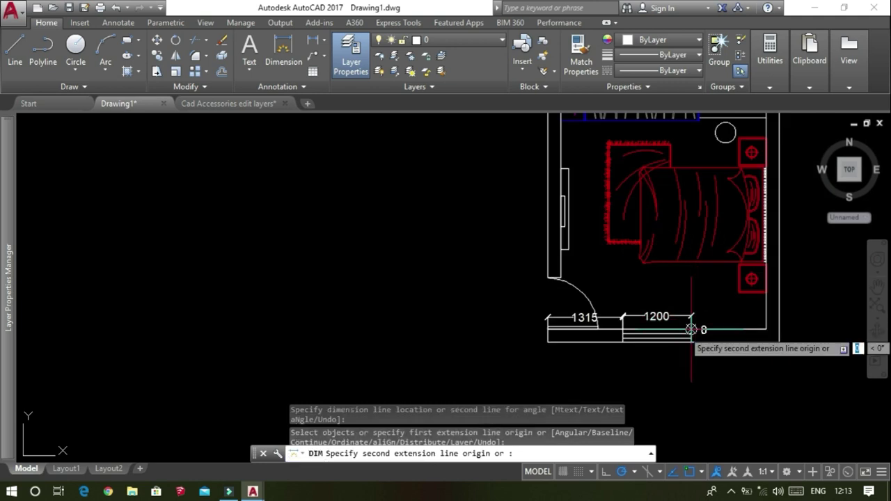
left_click(766, 329)
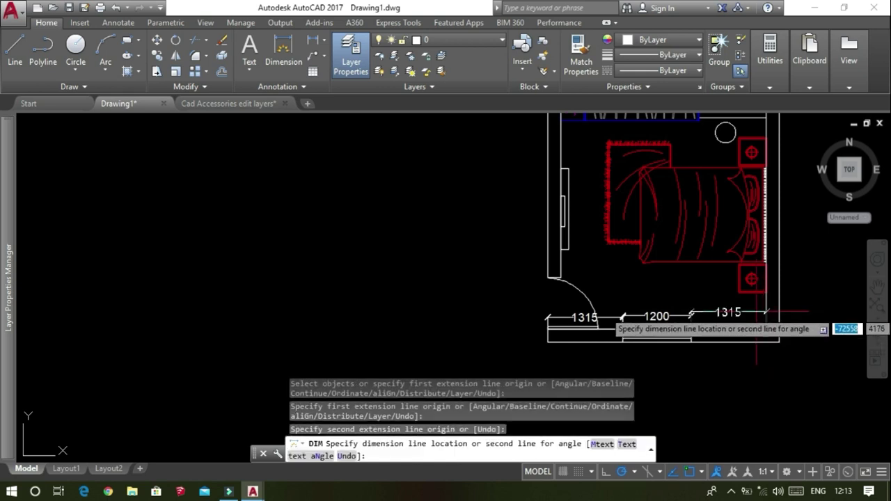
left_click(756, 312)
key("Escape")
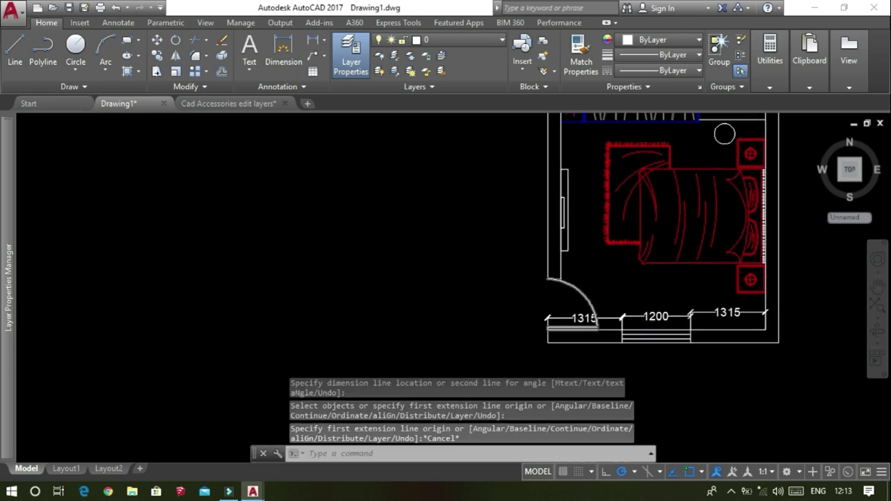
scroll(567, 288, "down", 2)
scroll(566, 199, "down", 3)
scroll(567, 200, "up", 8)
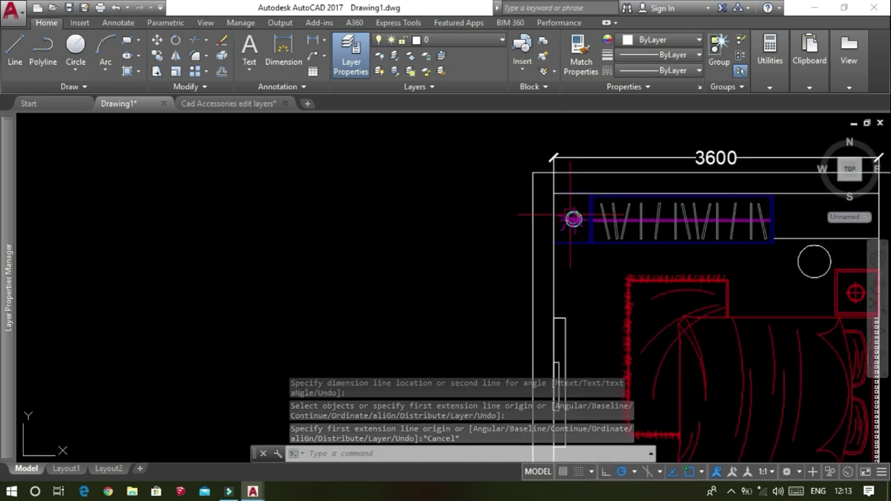
scroll(390, 182, "down", 5)
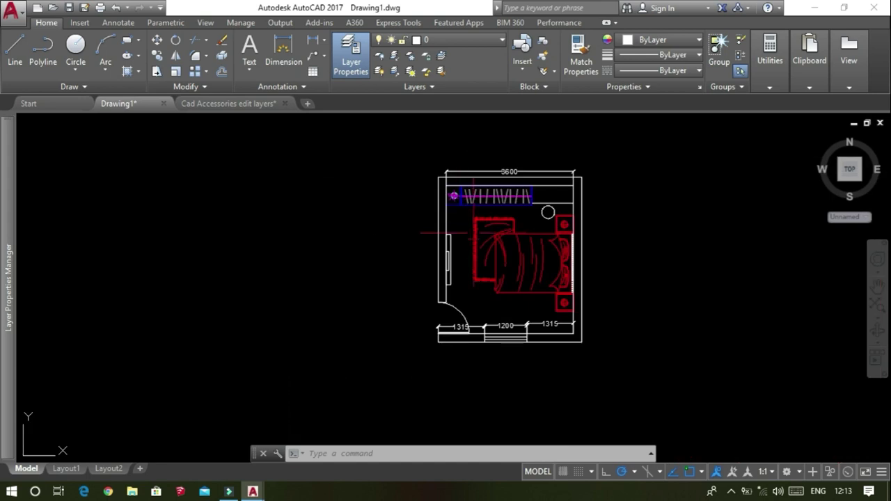
scroll(505, 313, "up", 4)
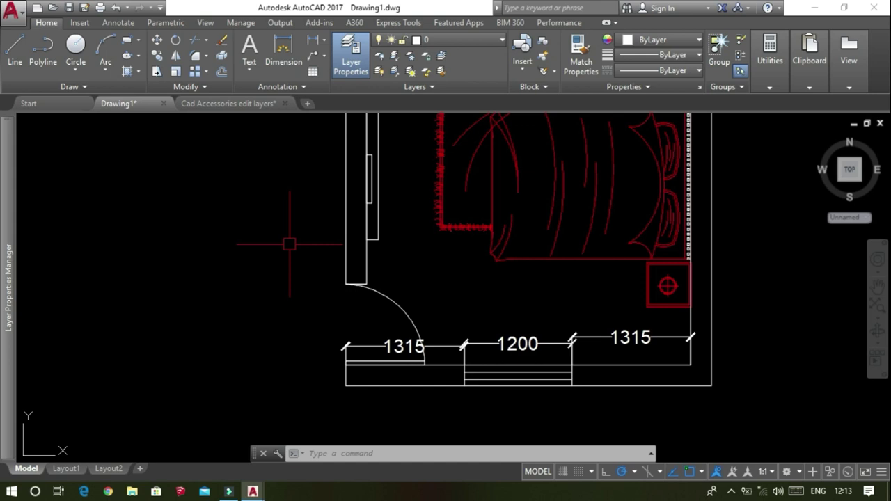
scroll(289, 244, "down", 3)
scroll(290, 245, "down", 1)
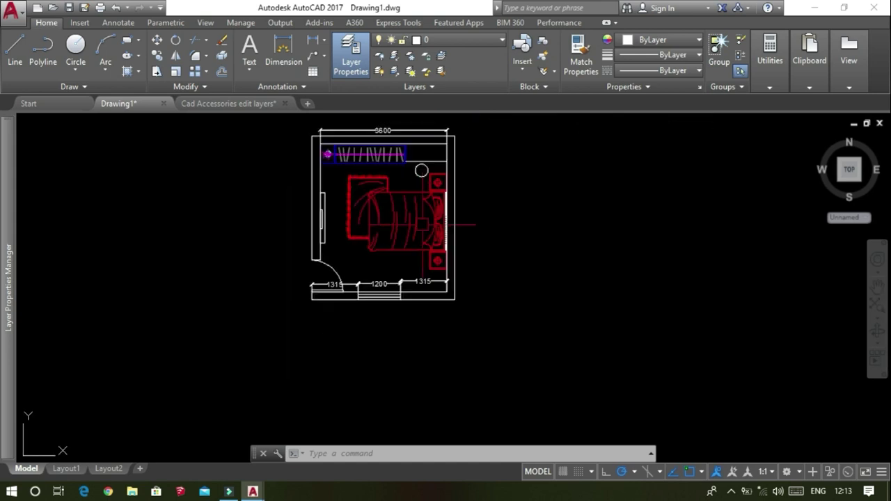
- Draw a multiline text box to the left of the room
left_click(254, 54)
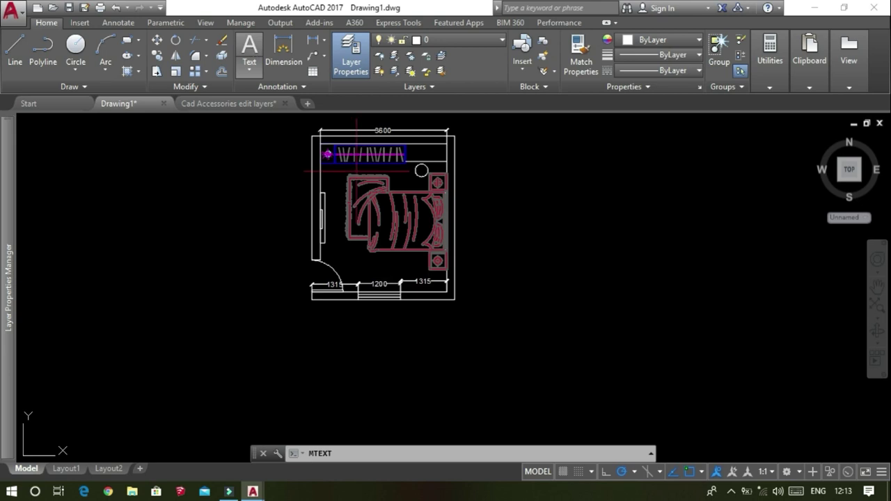
left_click(135, 212)
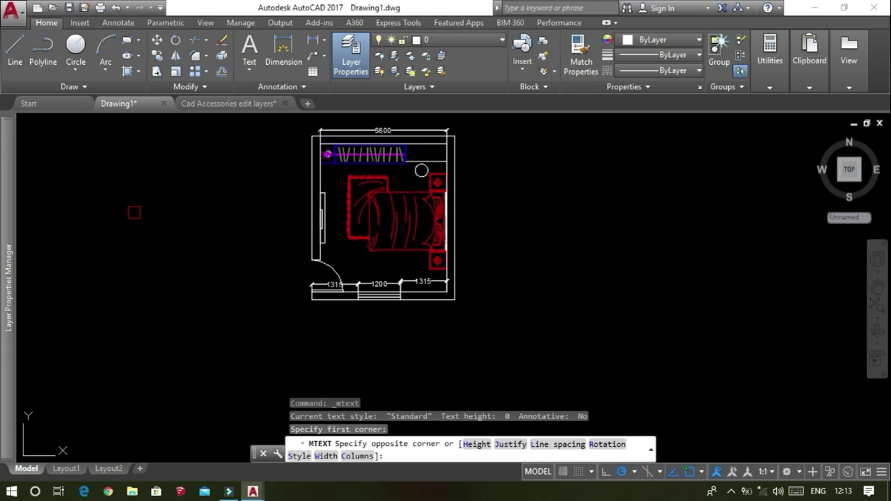
left_click(237, 243)
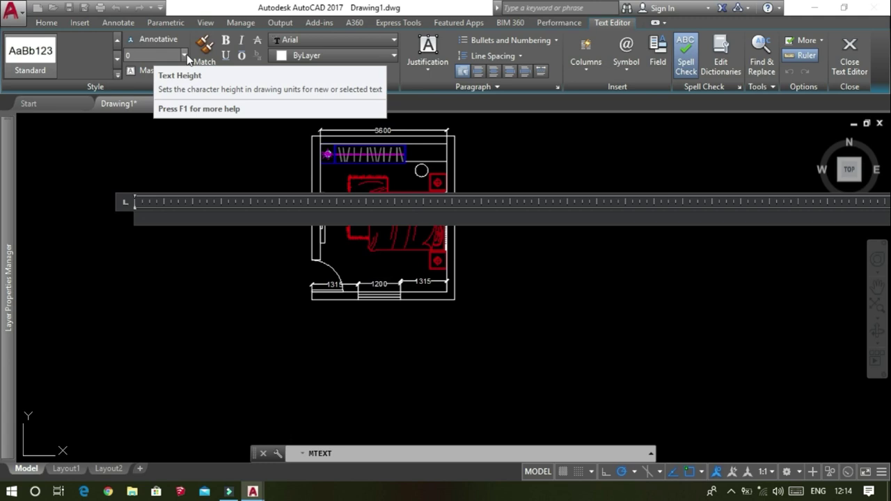
- Set the text height to 200 and exit the editor, keeping the changes
left_click(168, 55)
key("BackSpace")
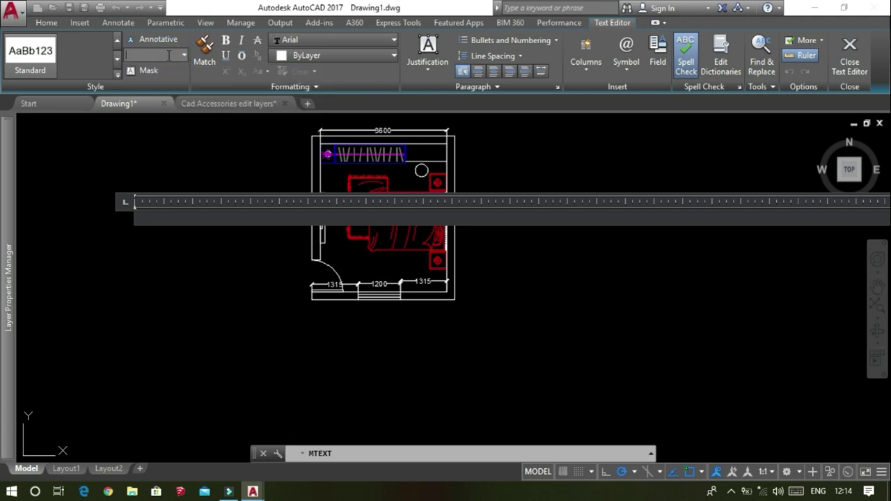
type("20")
type("0")
key("Return")
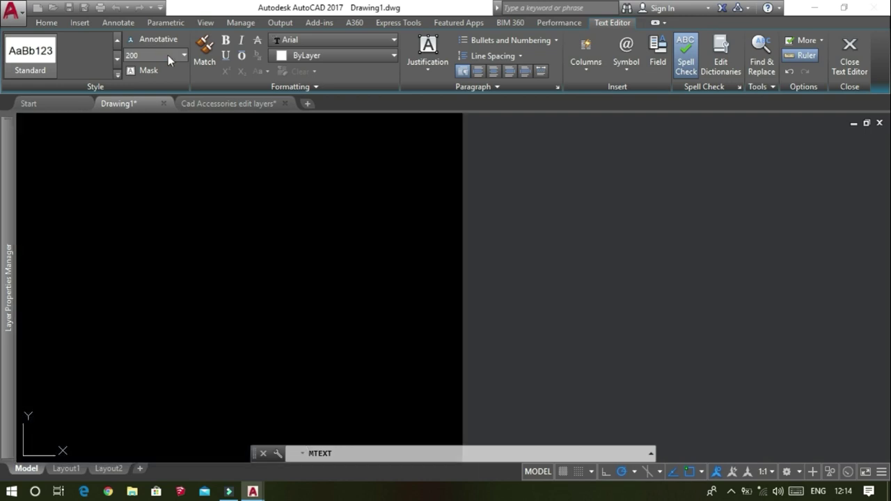
key("Escape")
left_click(466, 252)
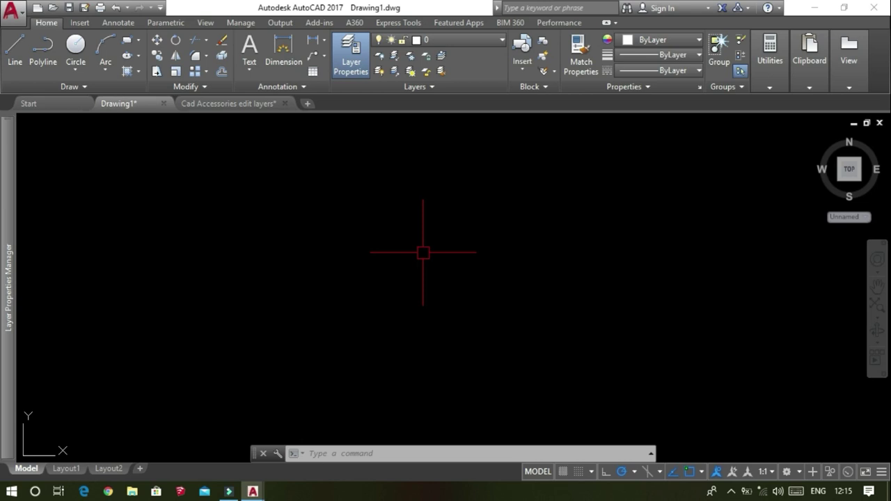
- Zoom to show the whole drawing and select the ROOM text label
type("z")
key("Return")
type("a")
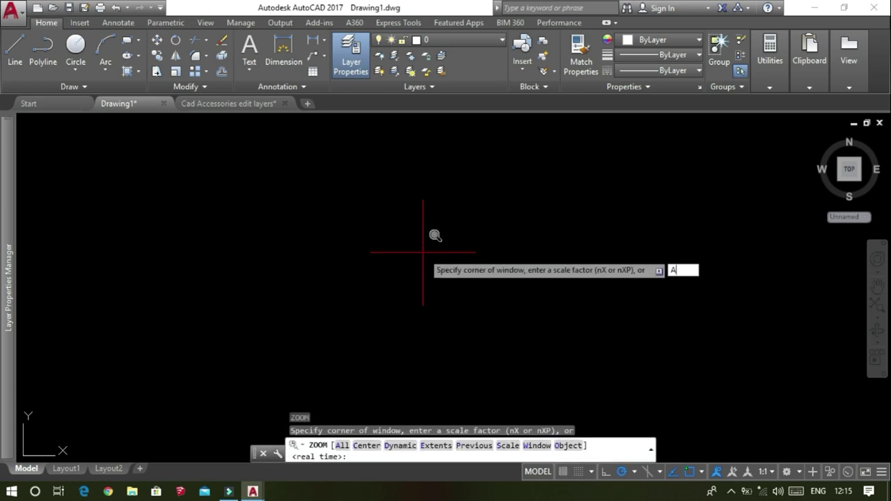
key("Return")
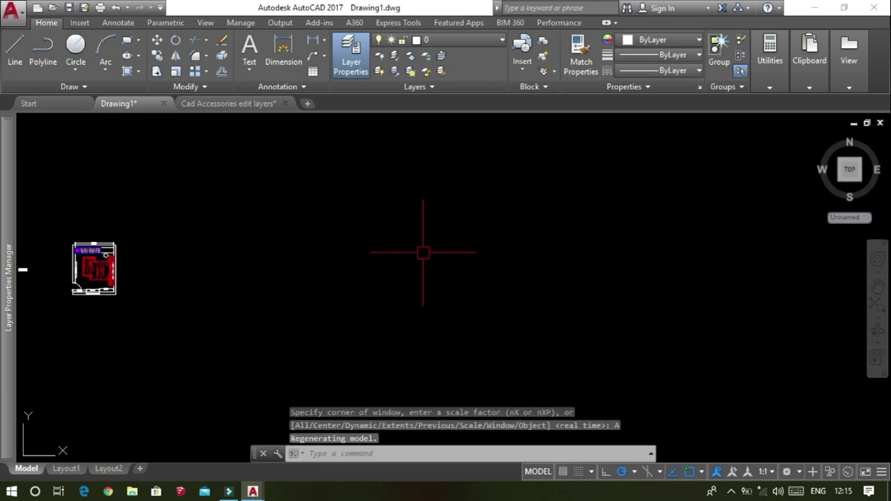
scroll(93, 269, "up", 3)
scroll(174, 261, "down", 5)
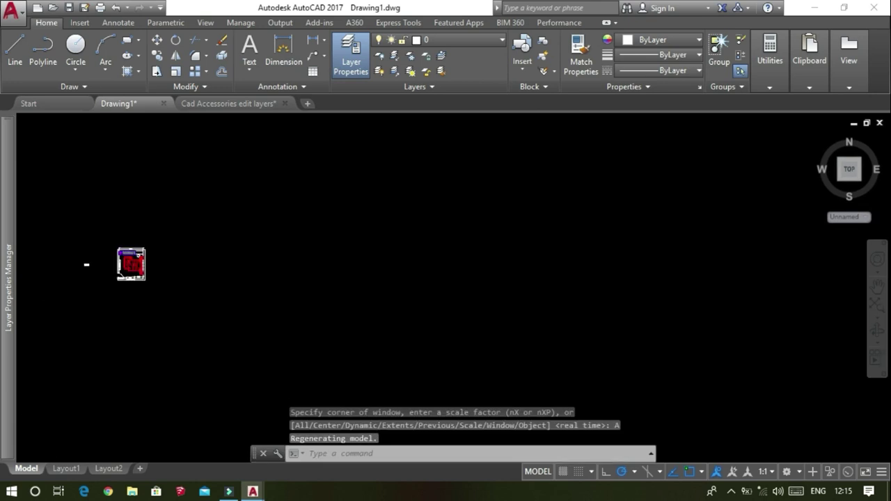
scroll(69, 264, "up", 2)
scroll(146, 256, "up", 2)
scroll(146, 256, "up", 2)
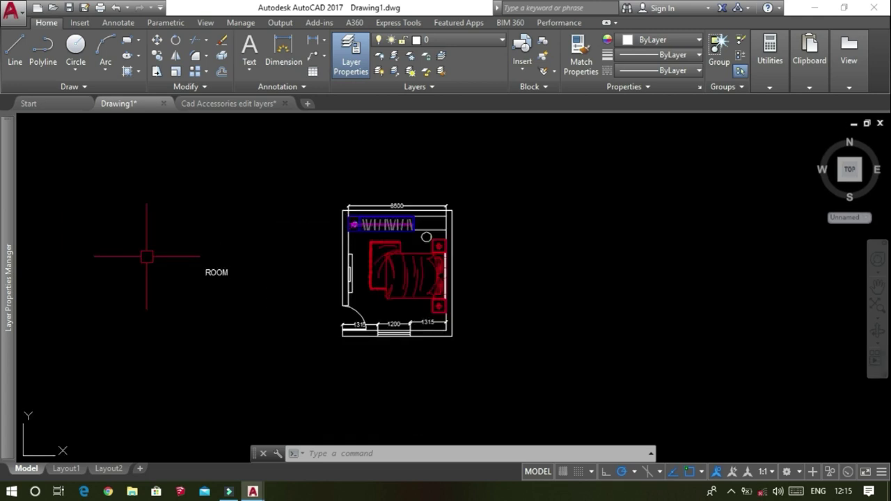
scroll(165, 260, "up", 2)
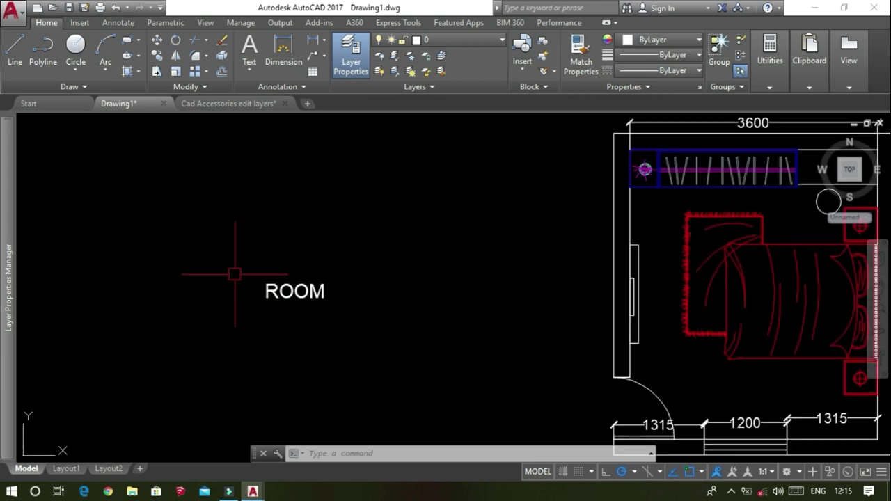
left_click(317, 289)
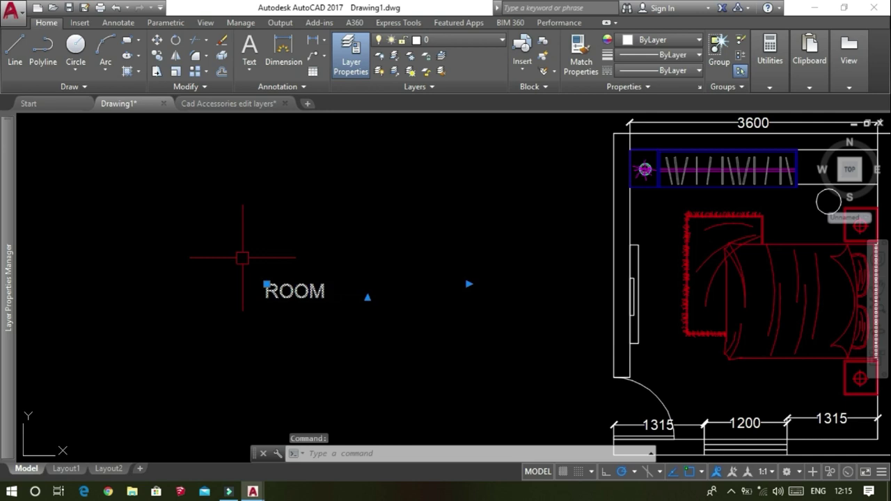
- Copy the ROOM label into the room, just above the bottom-wall dimensions
type("c")
type("o")
key("Return")
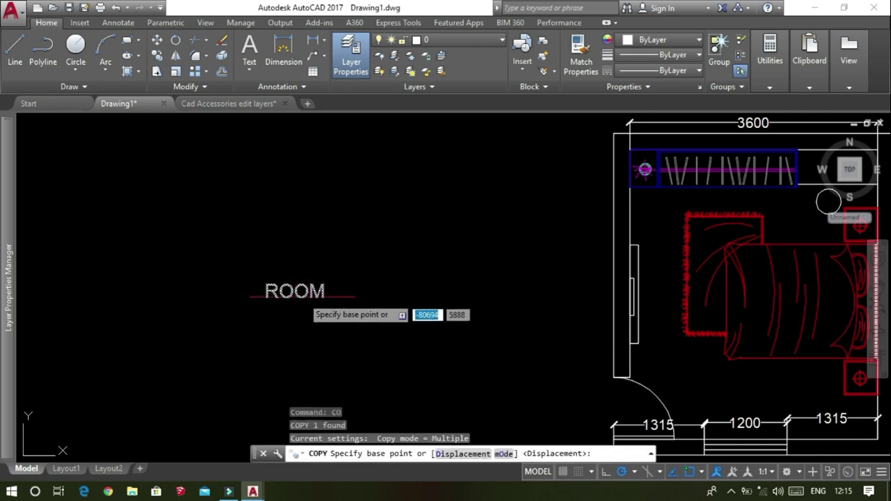
left_click(289, 292)
scroll(292, 296, "down", 4)
scroll(299, 296, "down", 2)
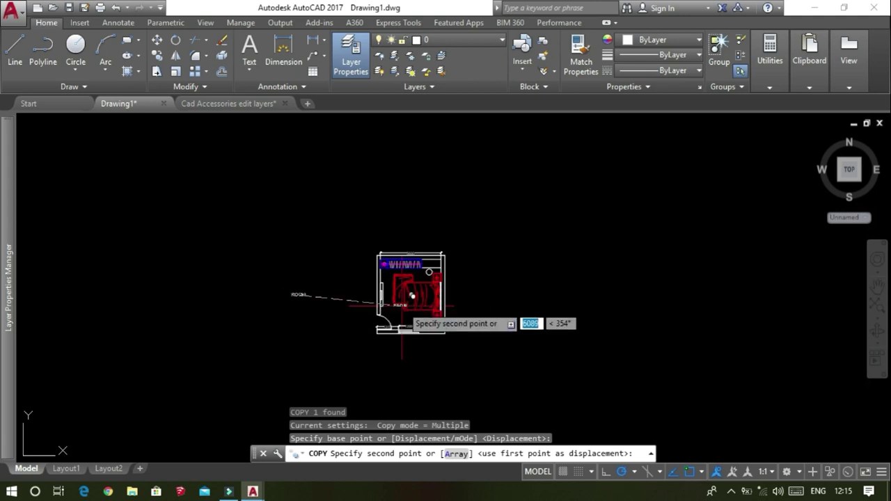
scroll(401, 305, "up", 2)
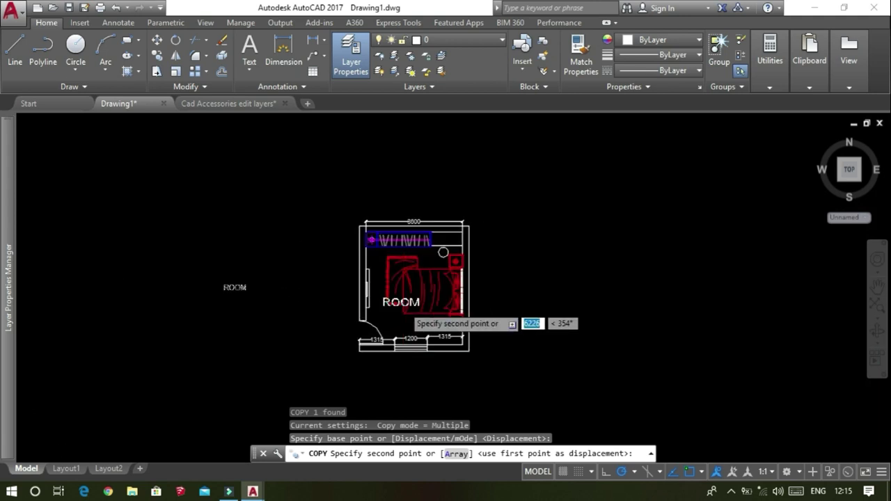
scroll(426, 307, "up", 4)
scroll(431, 324, "up", 2)
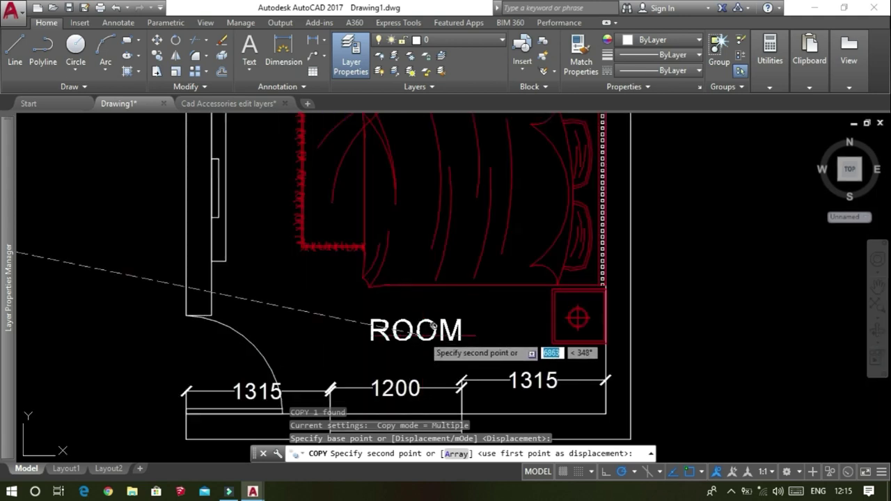
scroll(433, 326, "down", 1)
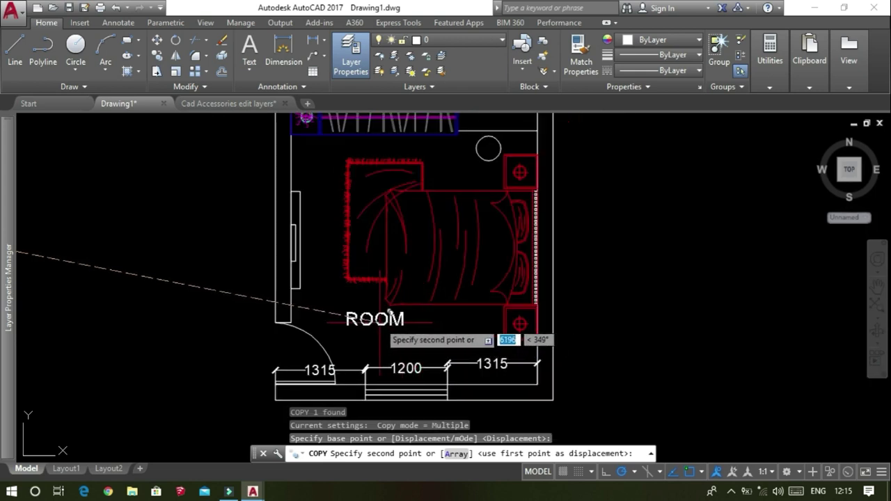
left_click(408, 312)
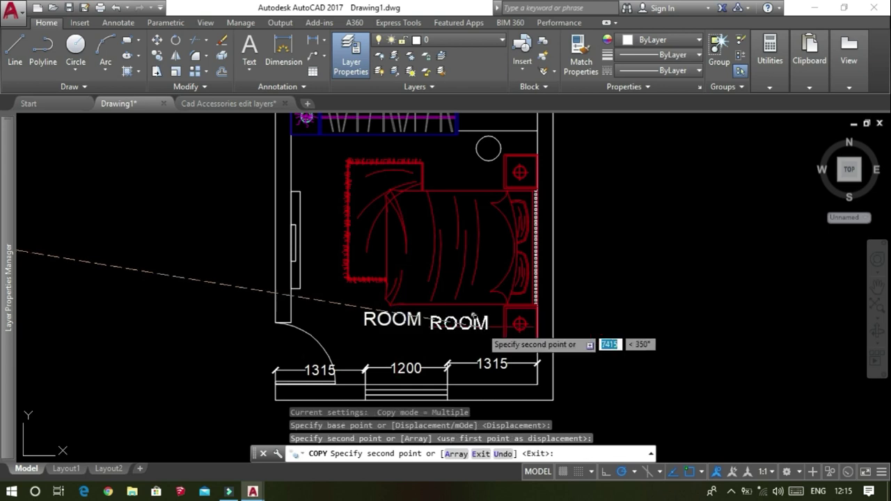
key("Escape")
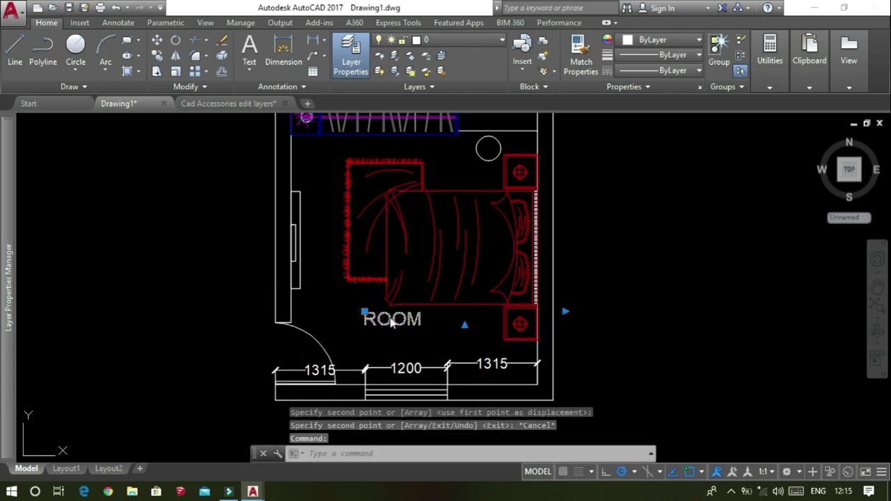
- Open the in-room ROOM label for editing and colour the word blue
double_click(392, 320)
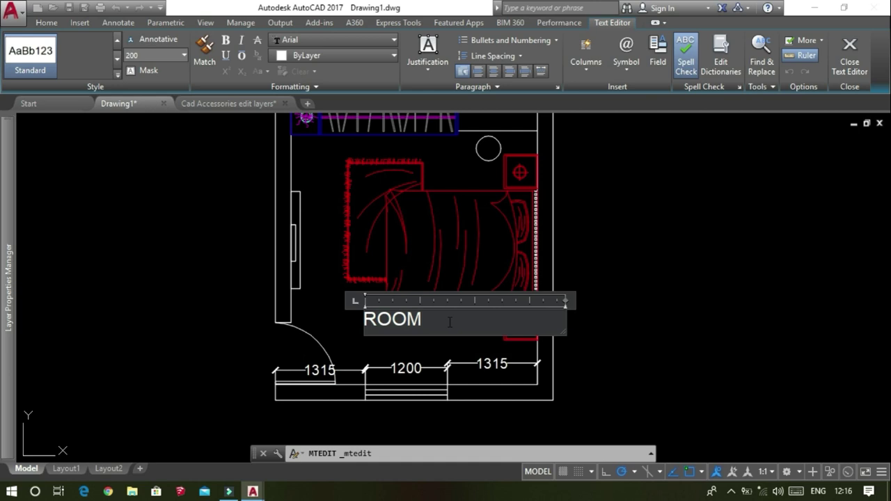
left_click(353, 39)
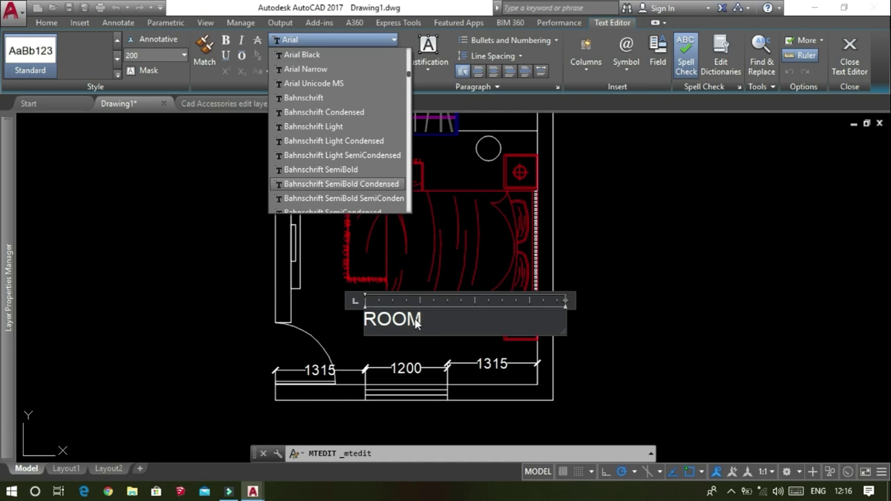
left_click(256, 88)
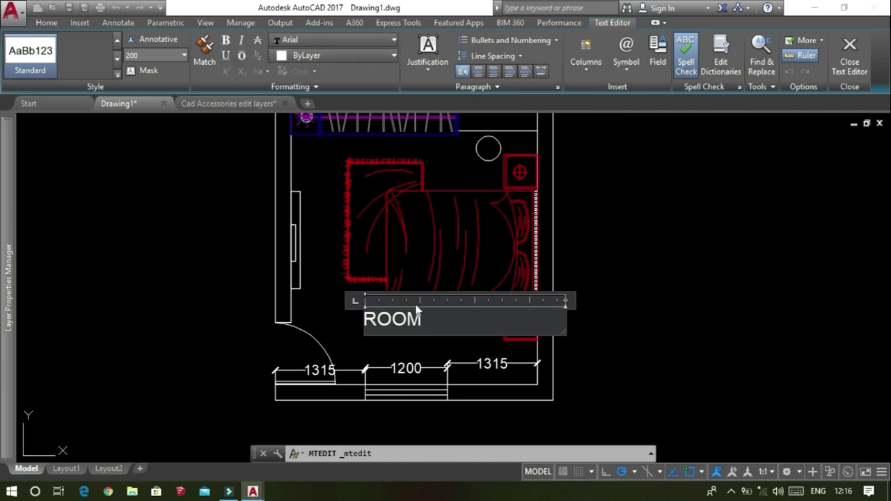
left_click_drag(425, 321, 348, 305)
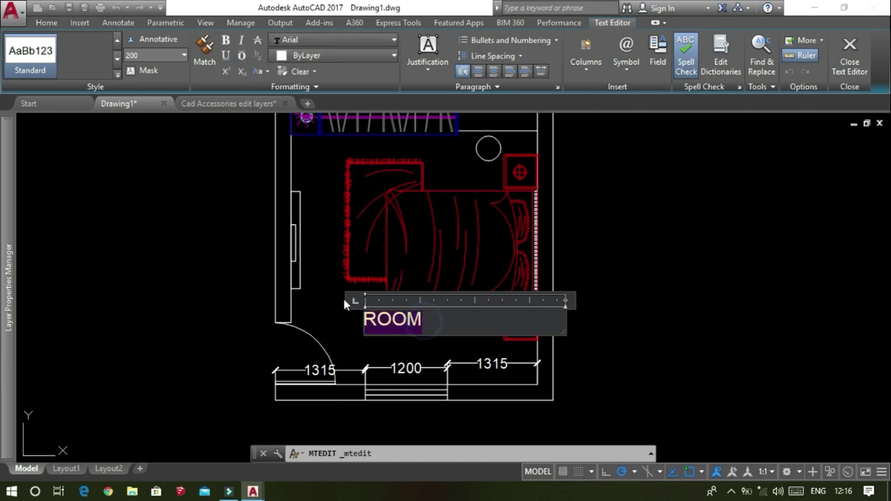
left_click(352, 57)
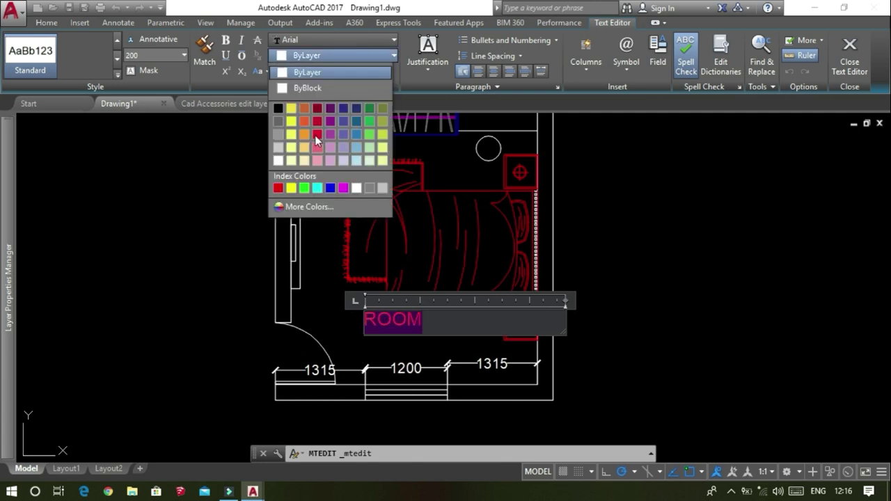
left_click(330, 187)
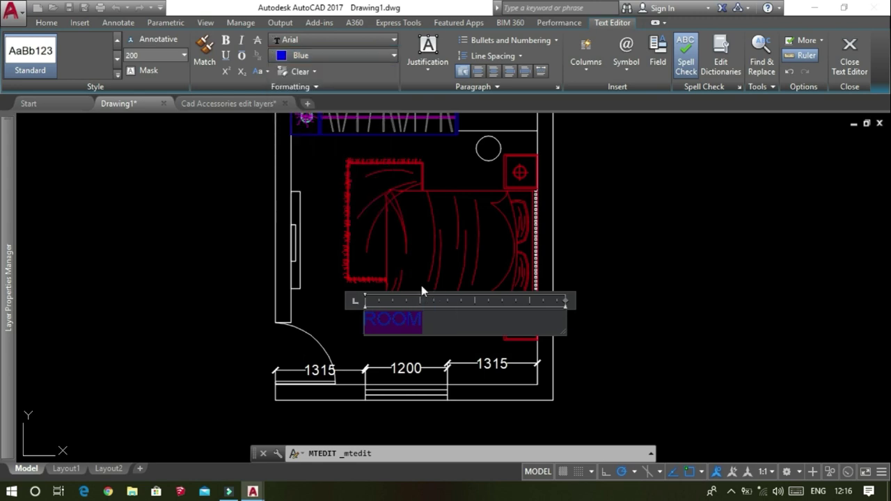
- Reselect ROOM and change its text colour from blue to ByBlock
left_click(437, 321)
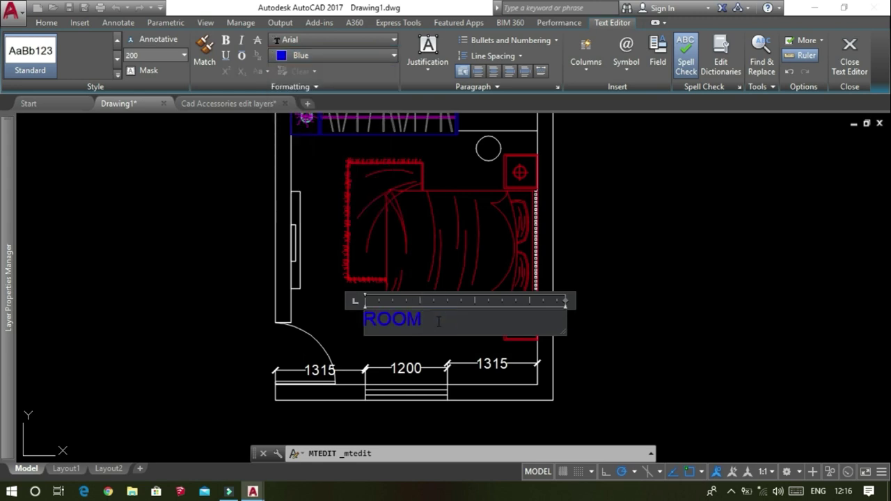
left_click_drag(438, 321, 315, 224)
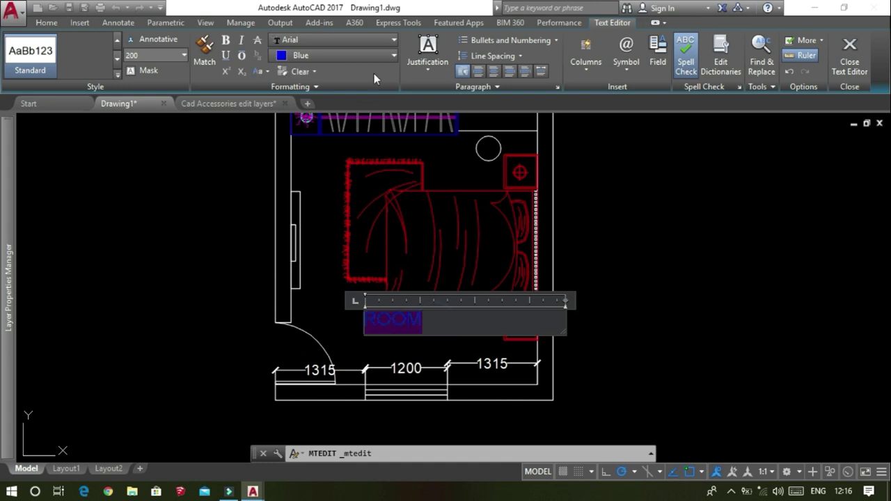
left_click(367, 54)
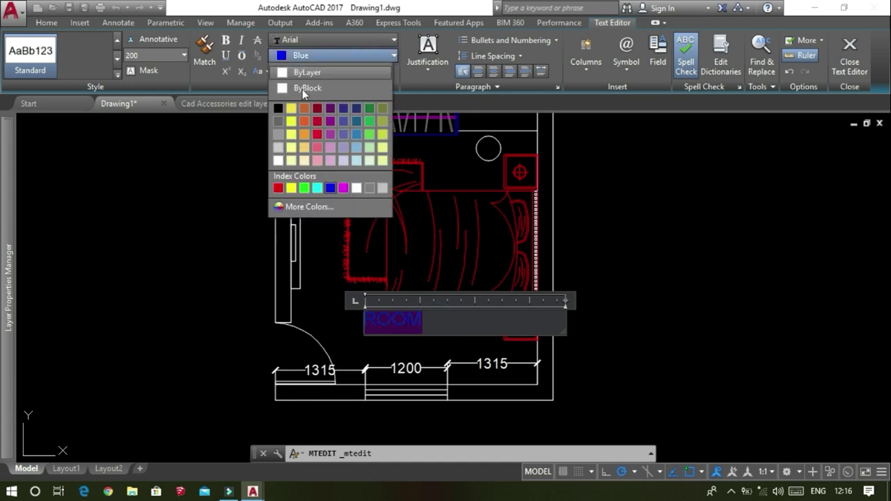
left_click(300, 88)
left_click(440, 315)
left_click(437, 318)
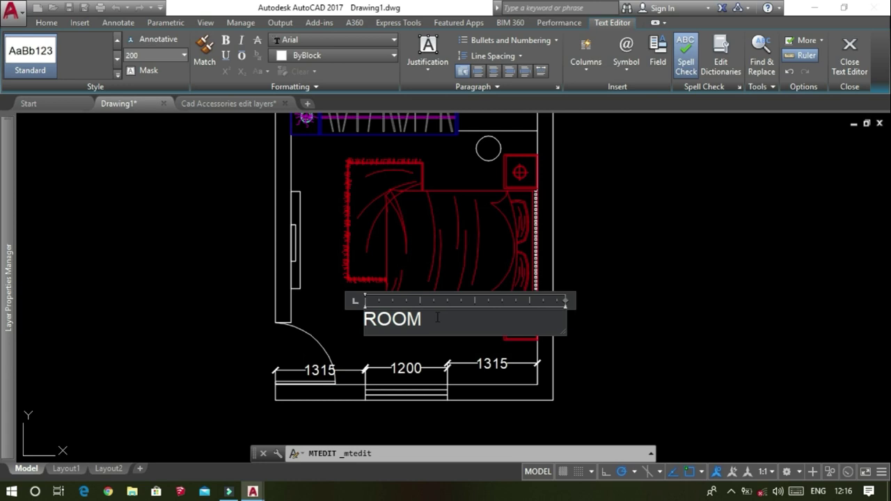
- Add a second line '3600X4200' under ROOM and centre-align both lines
key("Return")
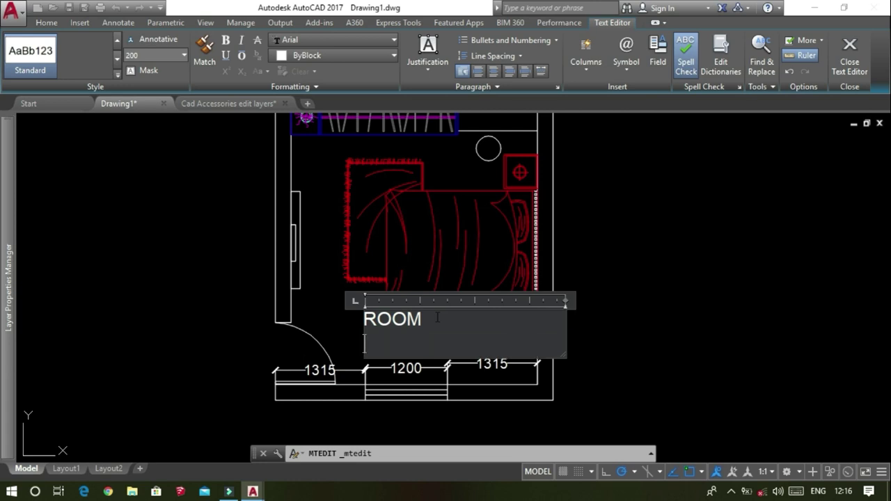
type("3800X")
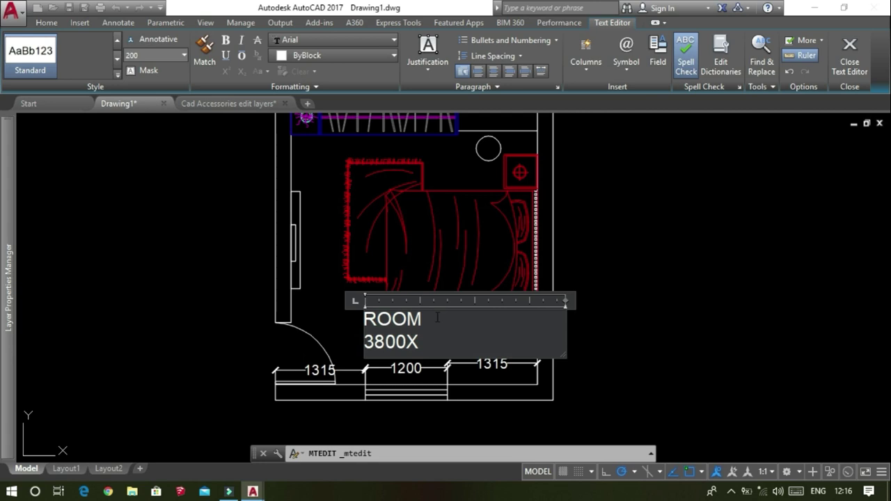
type("4")
key("BackSpace")
key("BackSpace")
key("BackSpace")
key("BackSpace")
key("BackSpace")
type("600X")
type("4200")
left_click(462, 341)
key("ctrl+a")
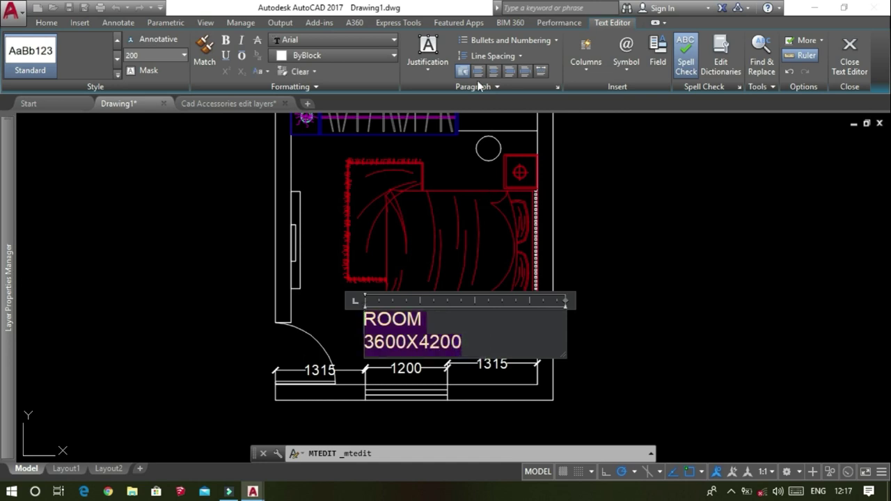
left_click(480, 72)
left_click(491, 74)
left_click(647, 292)
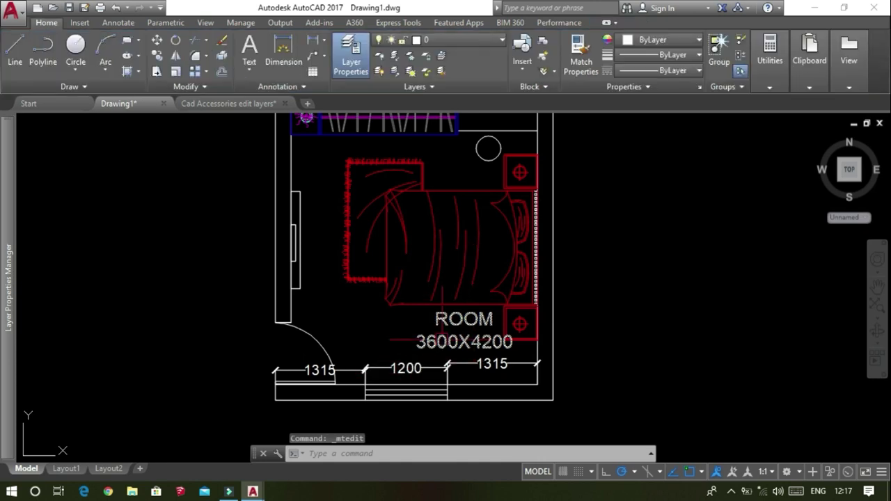
- Move the two-line room label to a central spot beneath the bed
left_click(447, 332)
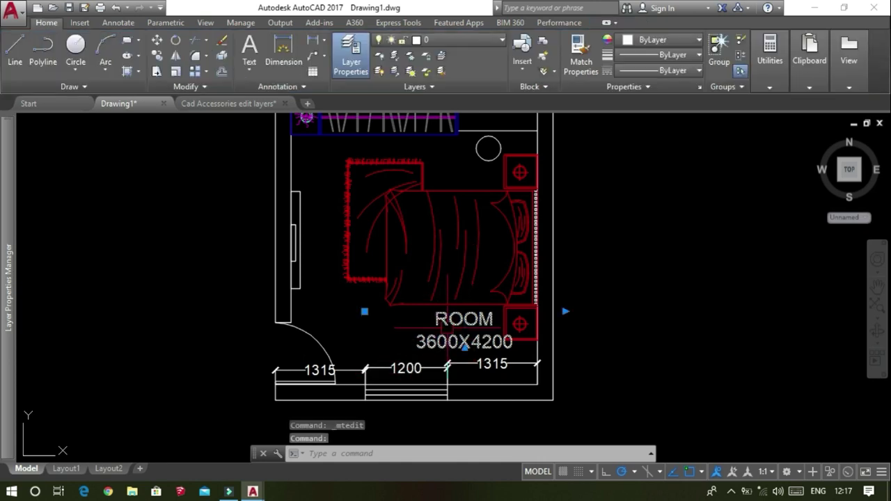
mouse_move(461, 344)
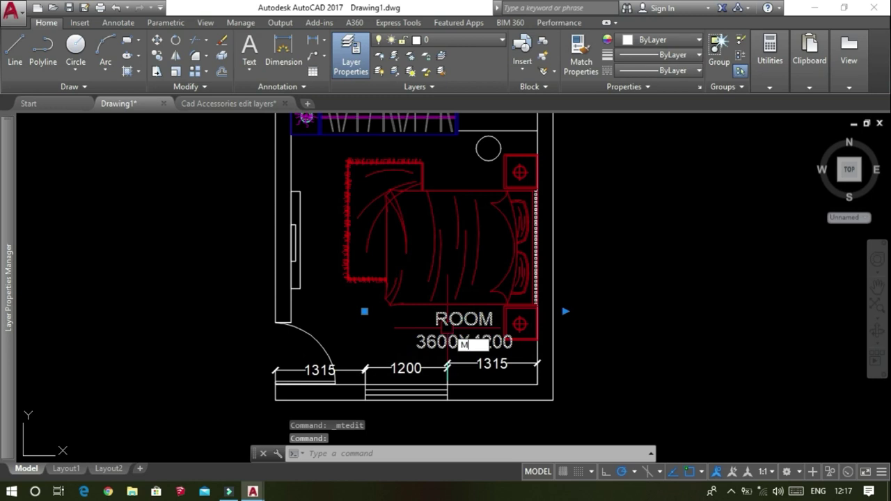
key("Return")
left_click(364, 311)
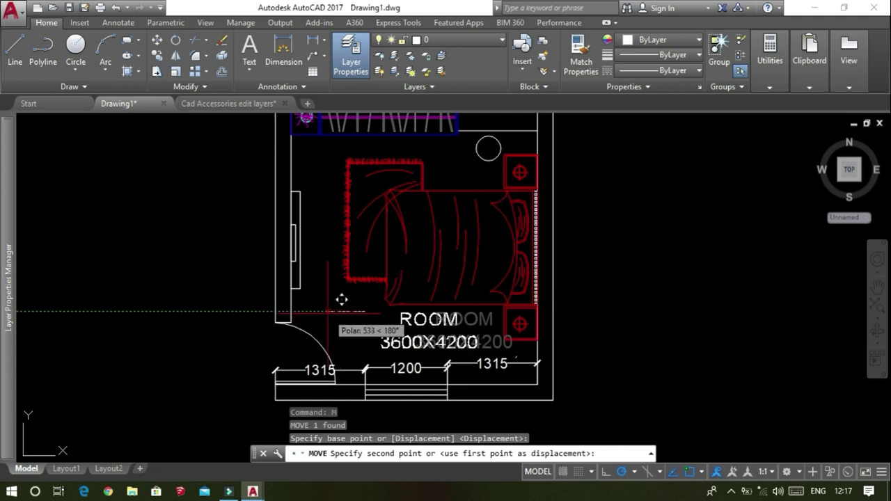
left_click(342, 299)
scroll(604, 324, "down", 2)
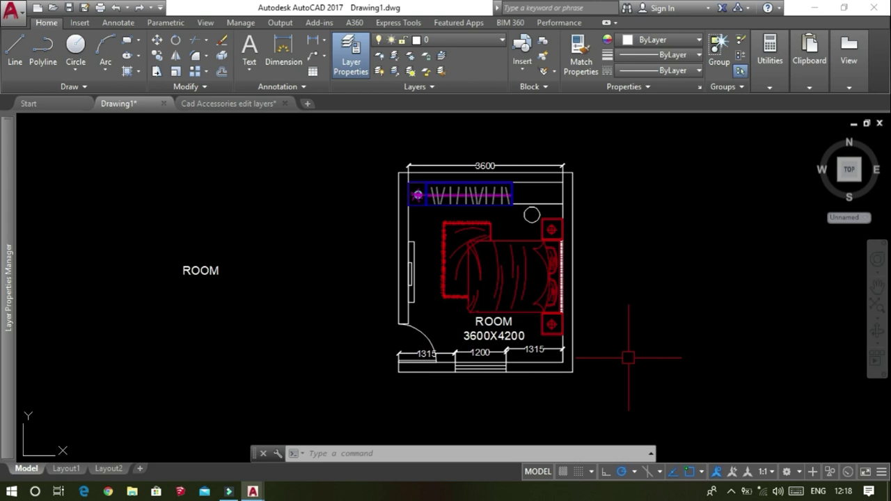
- Start the HATCH command with the HA alias on the 3600x4200 room plan
type("H")
type("A")
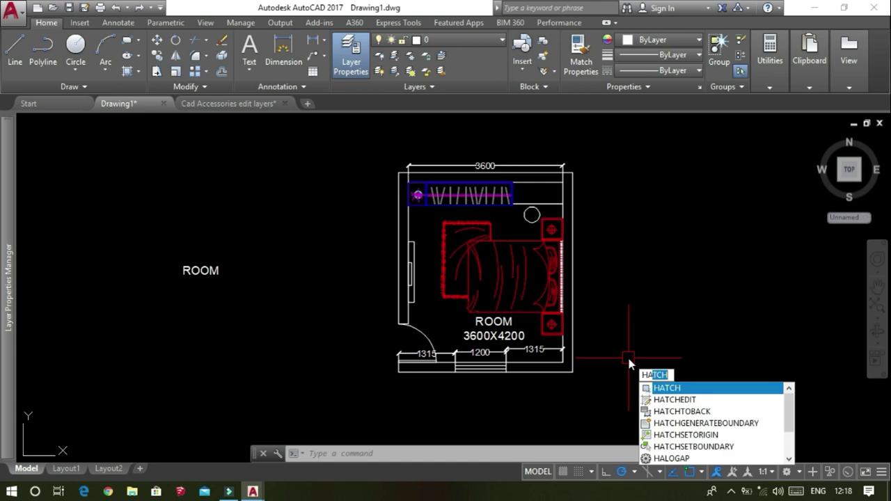
key("Return")
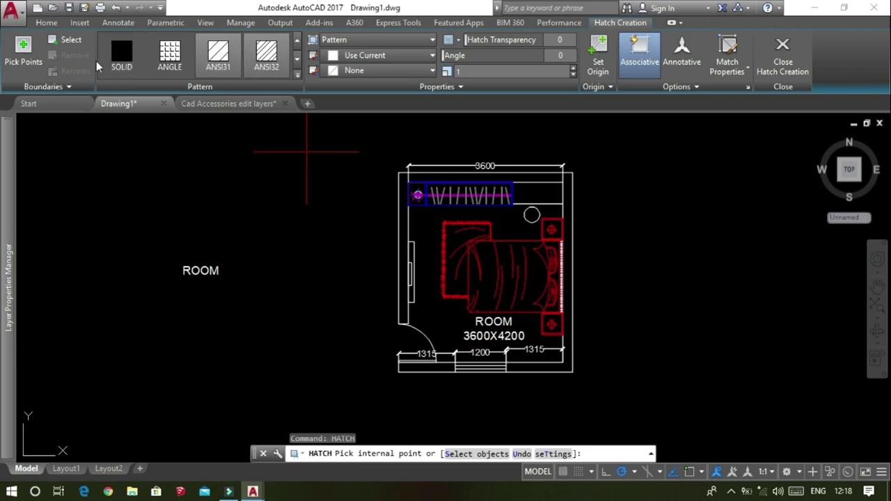
- Browse the full hatch pattern gallery and select the ANSI32 diagonal-line pattern
left_click(299, 77)
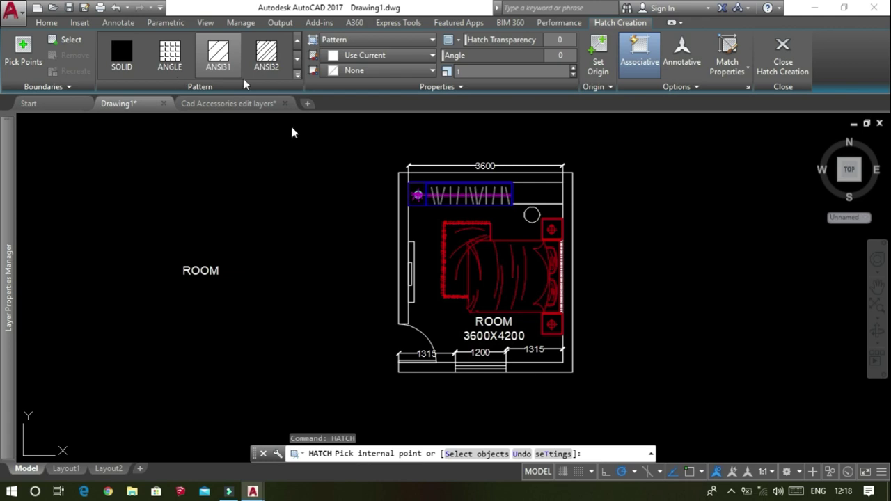
left_click(297, 74)
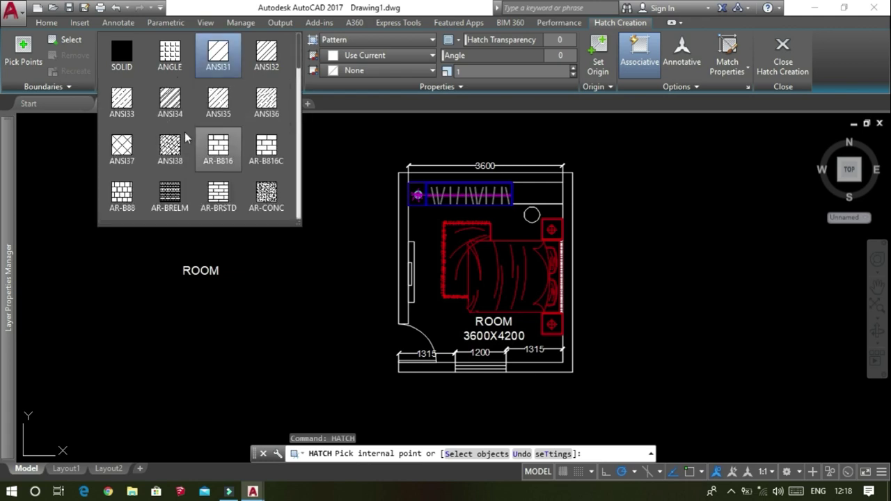
scroll(167, 159, "down", 2)
scroll(158, 160, "down", 1)
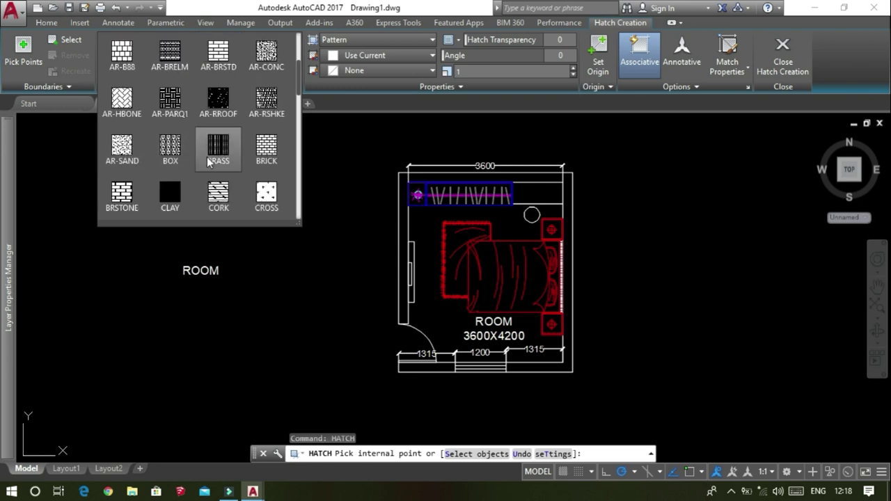
scroll(232, 163, "down", 1)
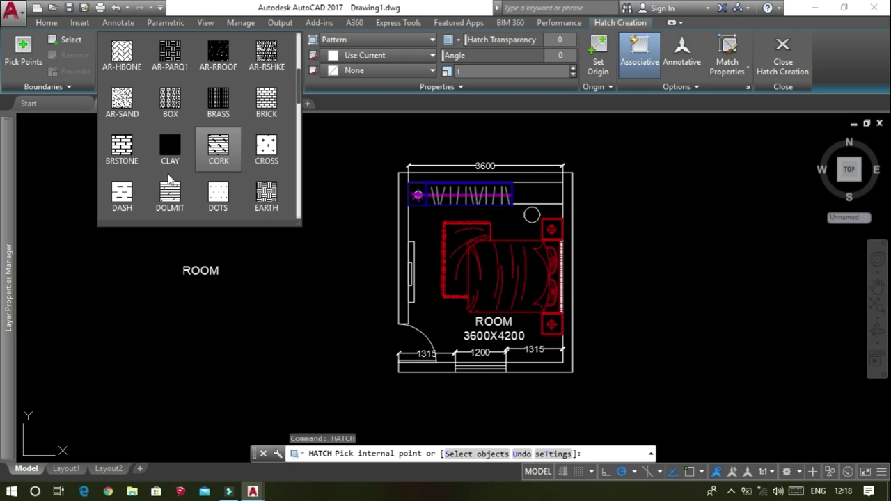
scroll(164, 181, "down", 1)
scroll(129, 174, "down", 1)
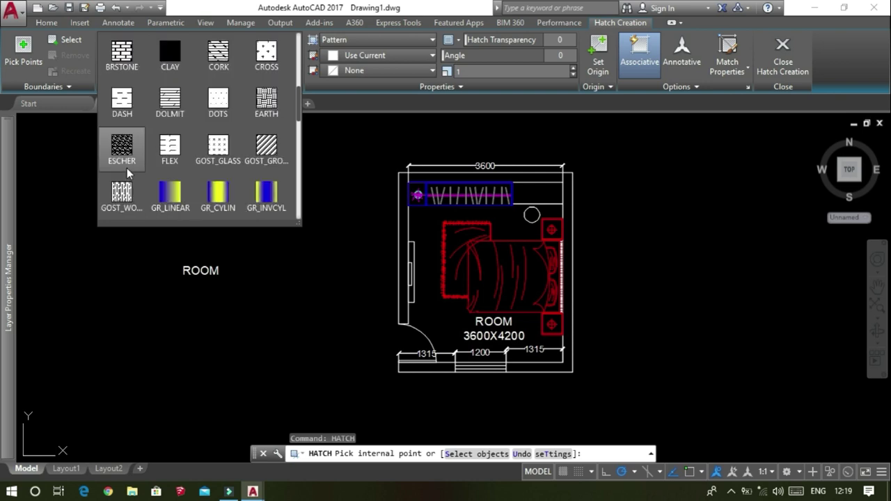
scroll(127, 167, "down", 1)
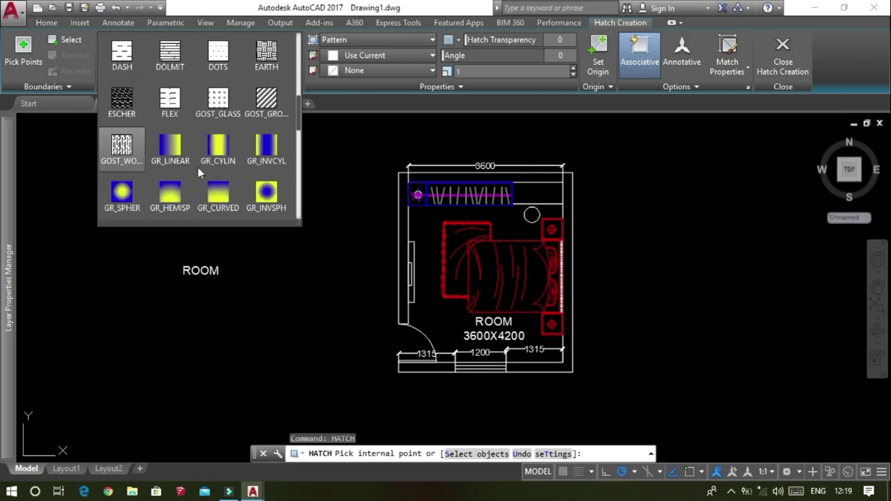
scroll(198, 169, "down", 1)
scroll(181, 194, "down", 1)
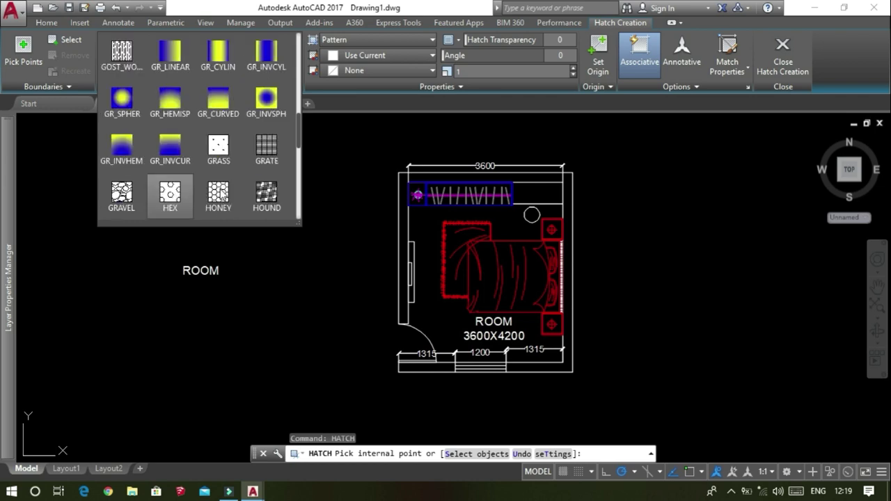
scroll(221, 196, "down", 1)
scroll(222, 196, "down", 1)
scroll(220, 195, "down", 1)
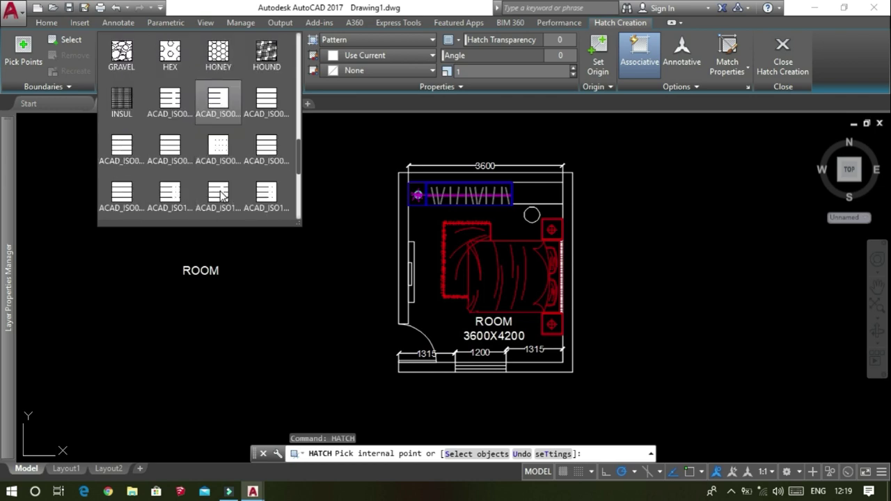
scroll(220, 195, "down", 3)
scroll(220, 196, "down", 1)
scroll(221, 196, "down", 1)
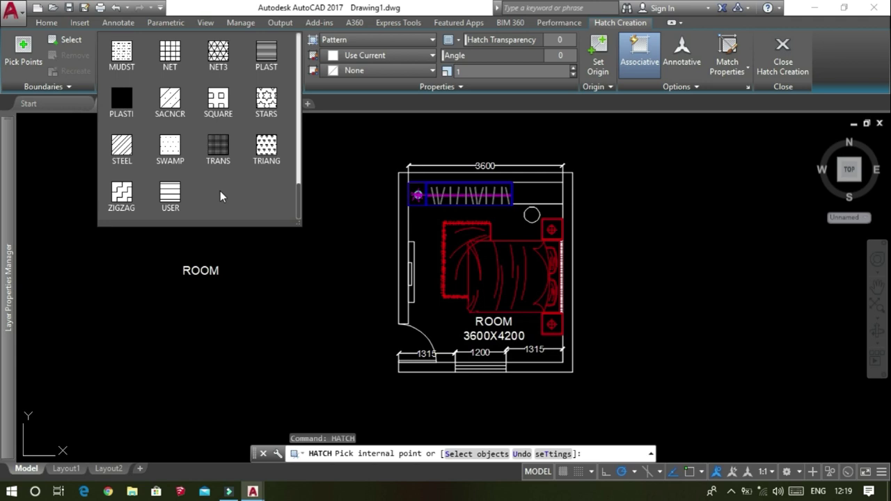
scroll(220, 196, "up", 1)
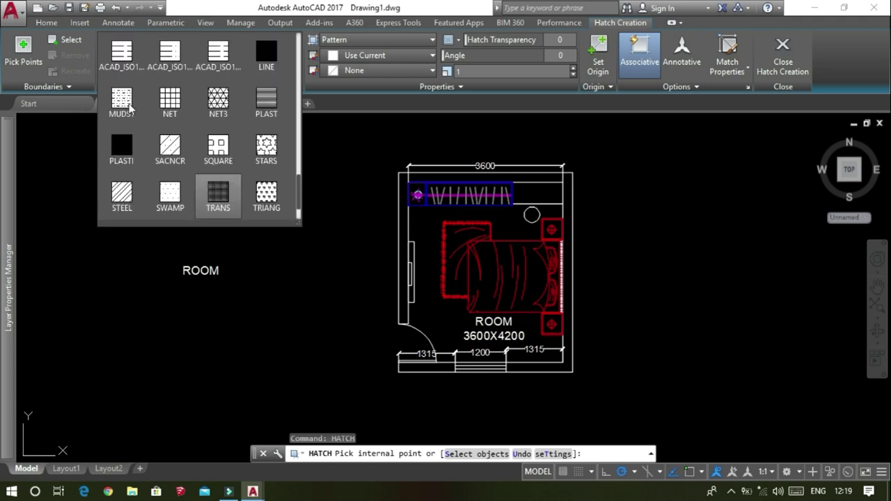
scroll(220, 196, "up", 1)
scroll(174, 110, "up", 1)
scroll(174, 110, "up", 2)
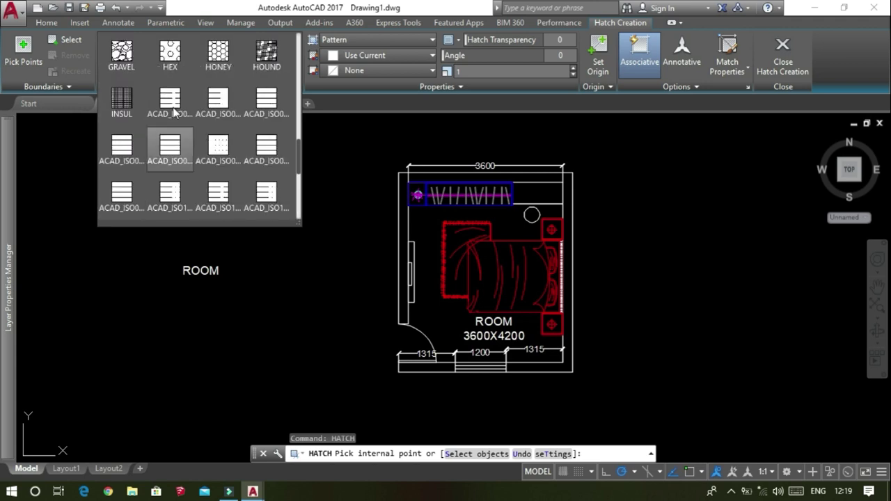
scroll(173, 107, "up", 2)
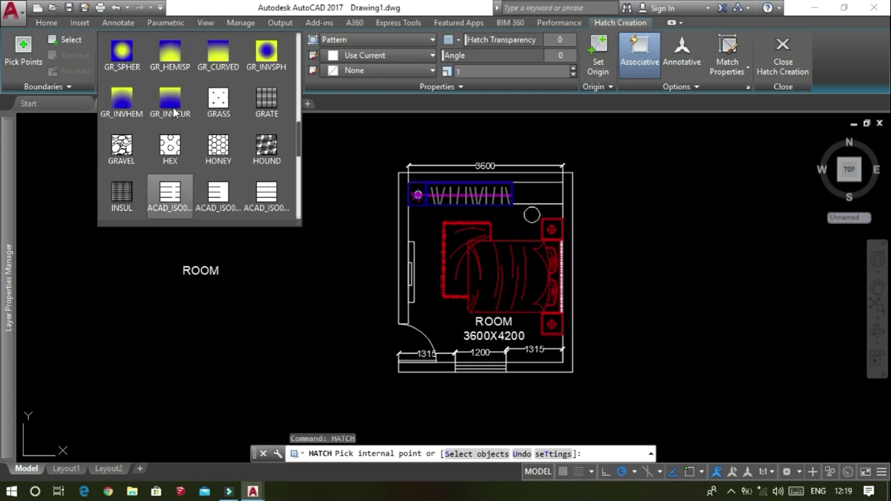
scroll(173, 112, "up", 4)
scroll(173, 111, "up", 3)
scroll(173, 112, "up", 3)
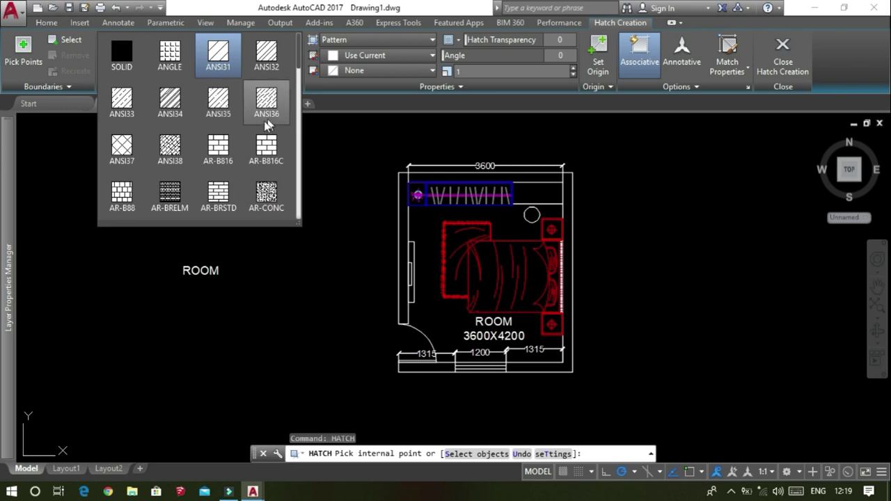
left_click(274, 68)
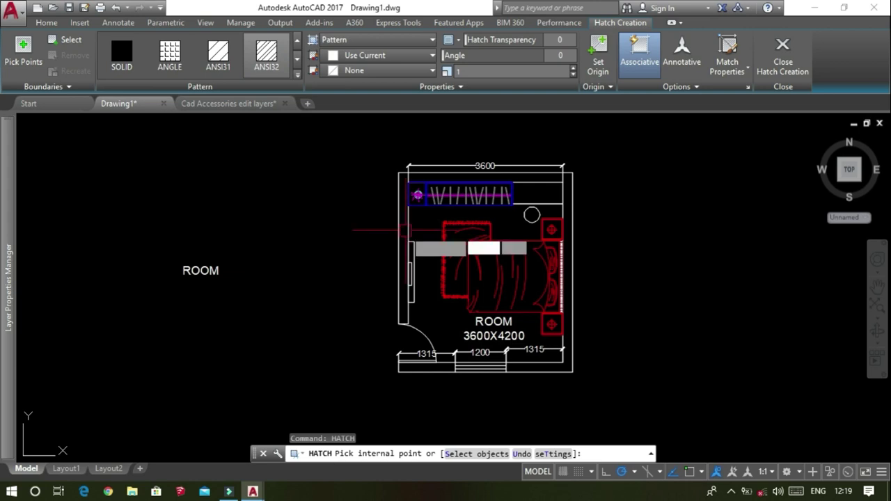
- Pick the wall band as the internal point for the ANSI32 hatch
scroll(404, 230, "up", 6)
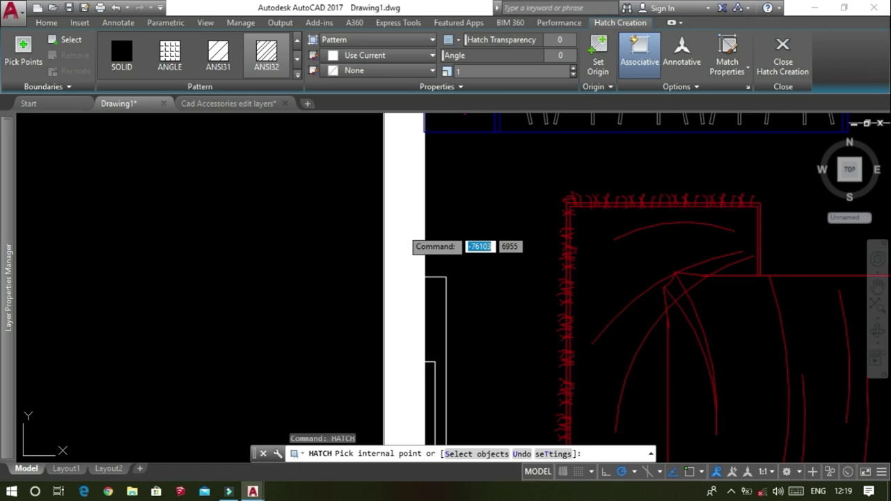
left_click(401, 229)
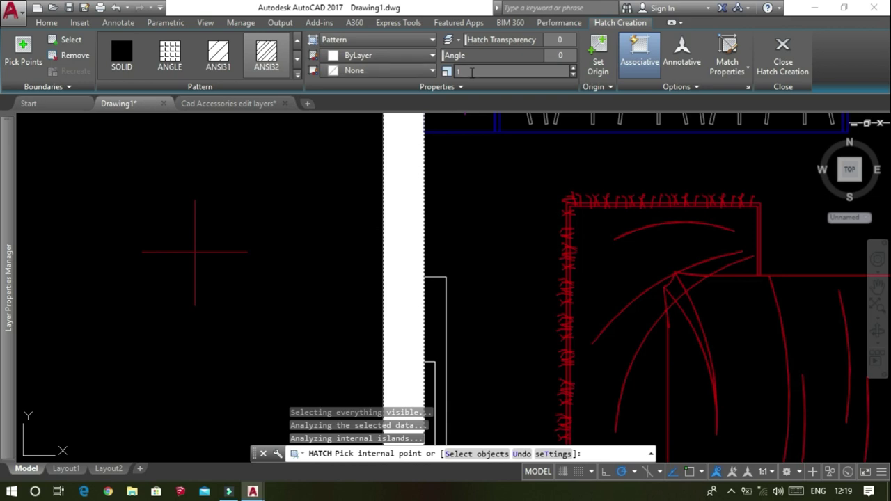
scroll(429, 186, "down", 8)
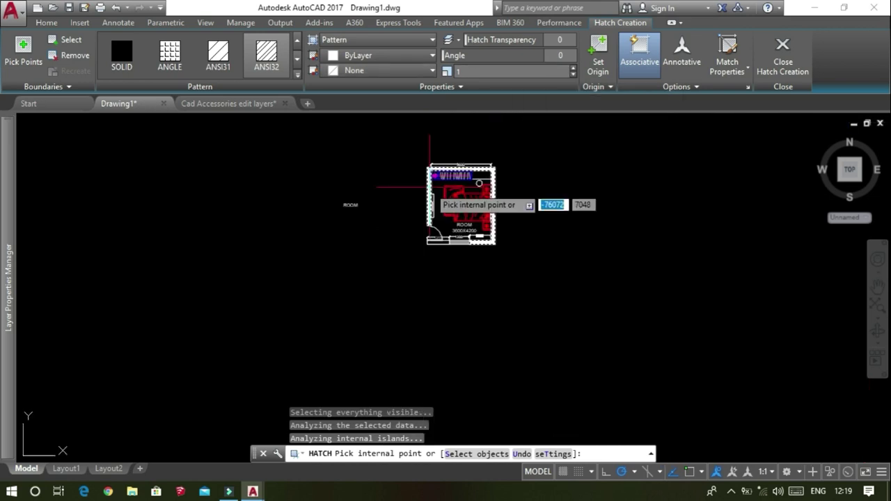
scroll(439, 89, "up", 4)
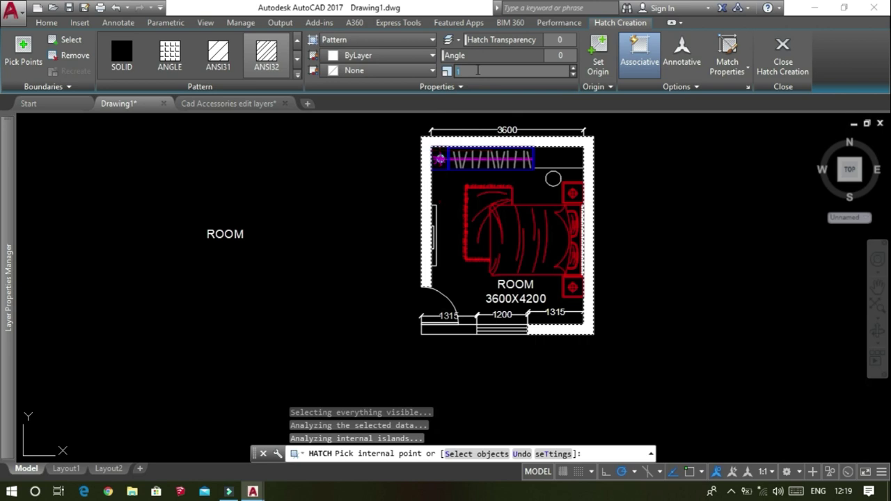
- Try hatch scales 50 and 100, then set it to 500 and finish the hatch
type("50")
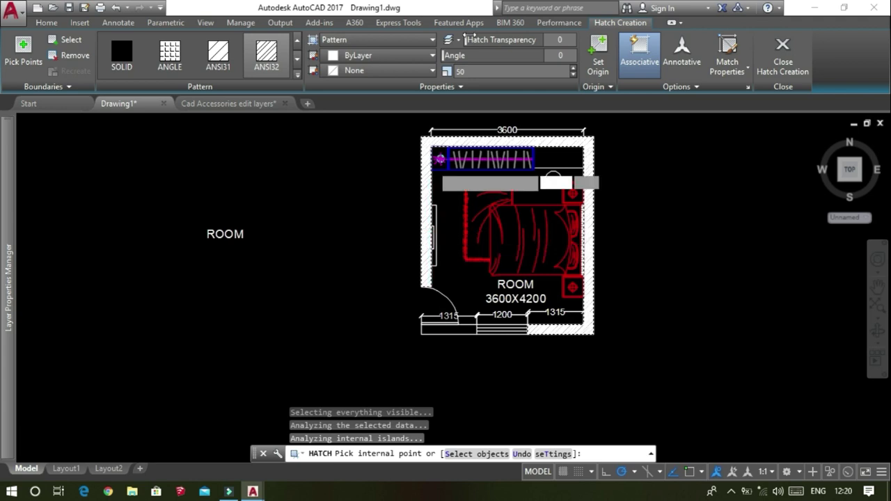
scroll(437, 133, "up", 5)
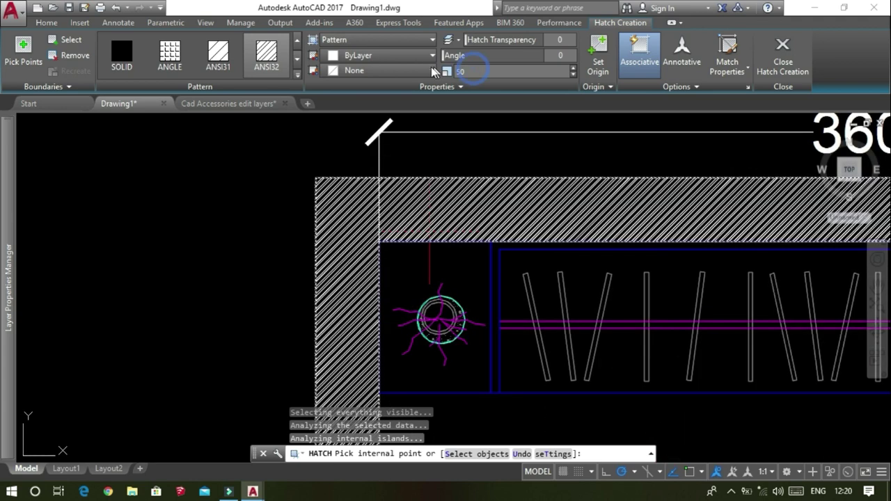
type("100")
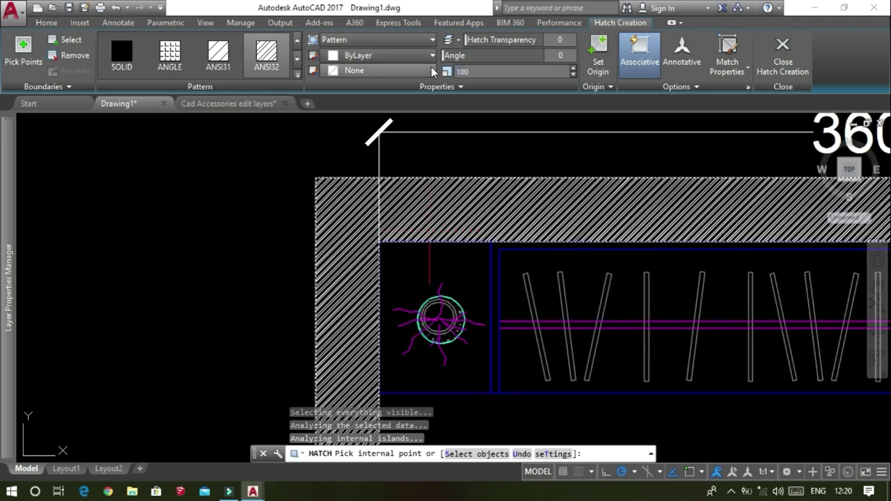
key("Return")
scroll(418, 119, "down", 3)
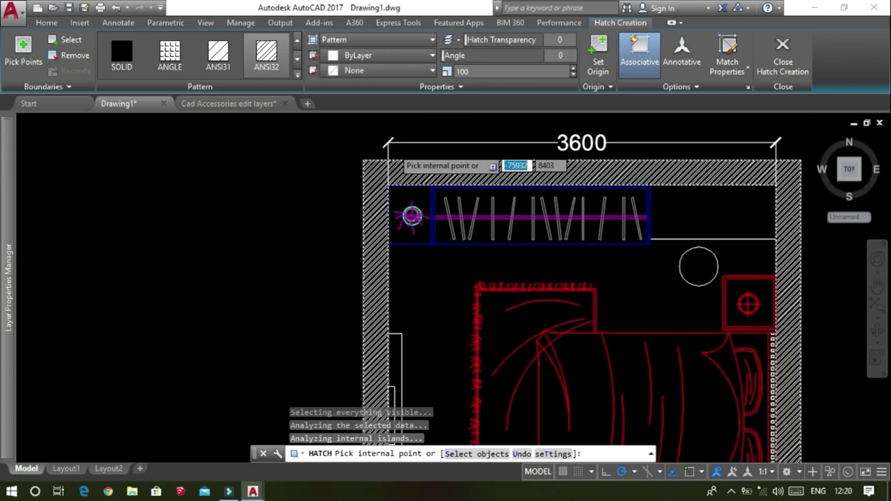
scroll(424, 126, "down", 2)
left_click(476, 72)
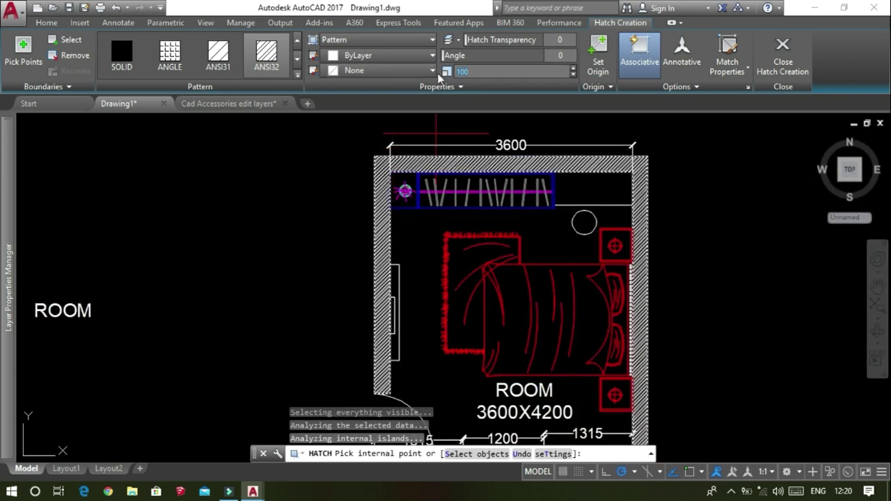
type("500")
key("Return")
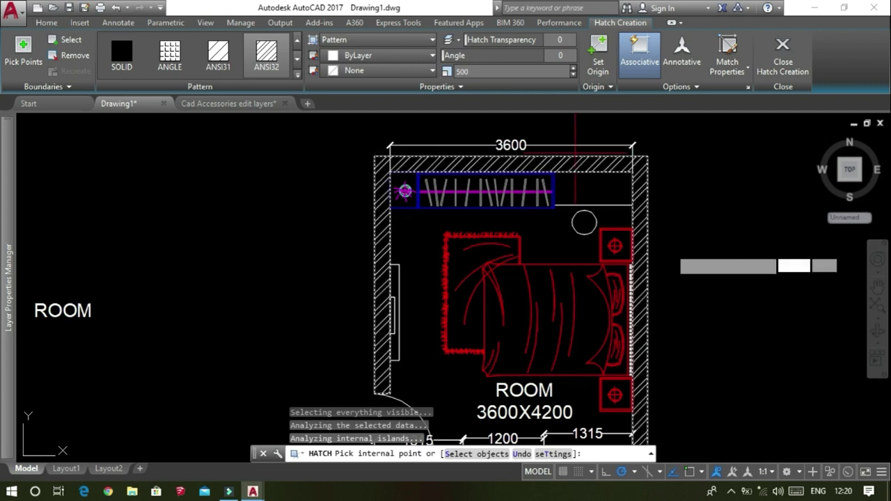
key("Escape")
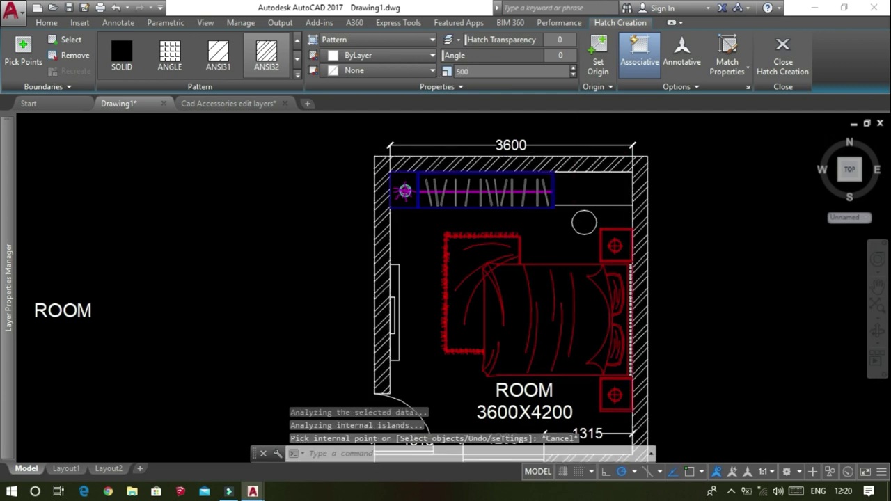
scroll(658, 252, "down", 2)
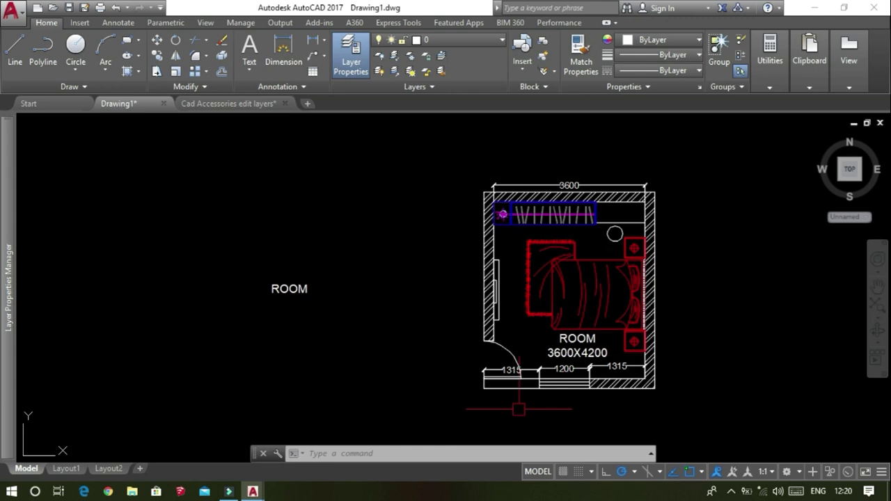
- Hatch the lower-left wall strip beside the door with the ANSI32 pattern
scroll(616, 389, "up", 2)
scroll(616, 390, "up", 2)
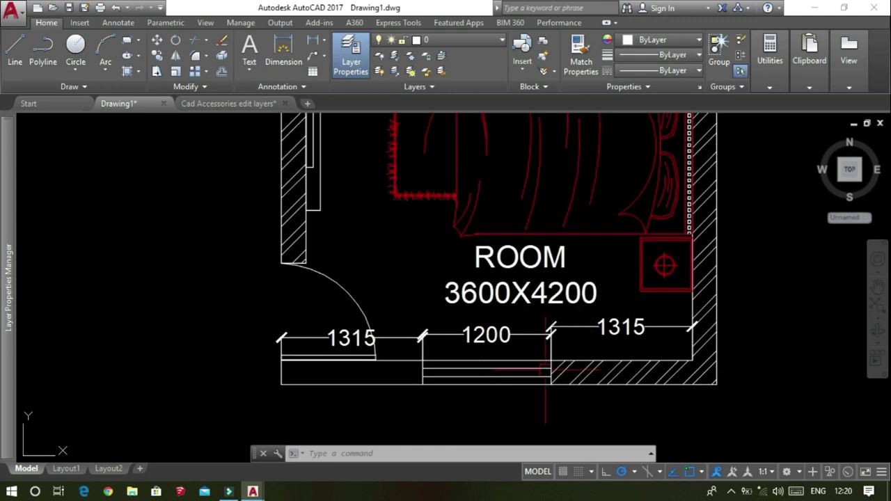
type("HA")
type("h")
key("Return")
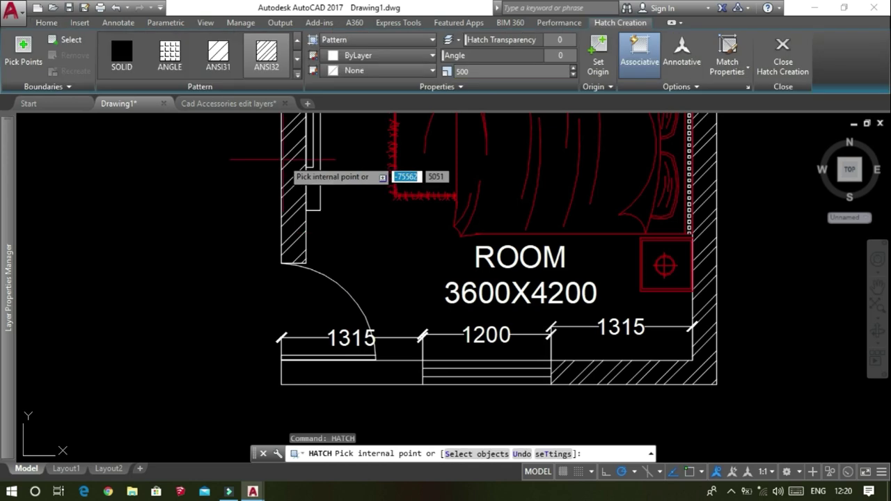
left_click(265, 54)
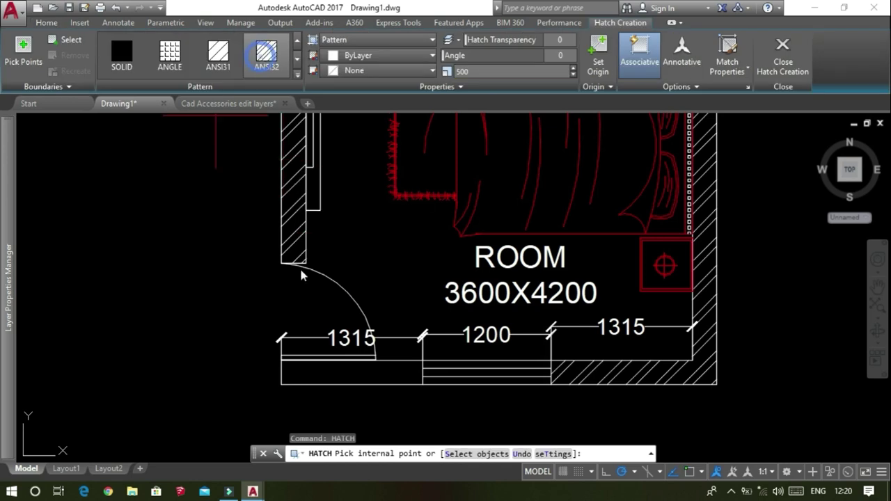
left_click(325, 369)
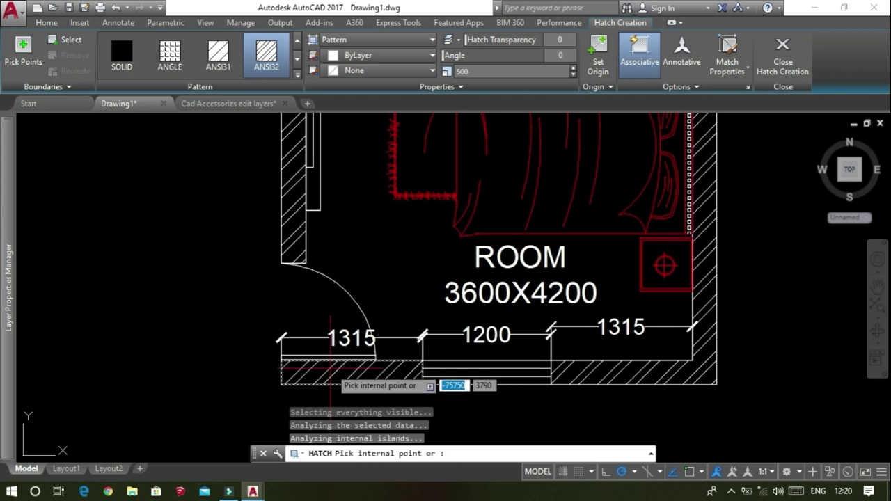
key("Escape")
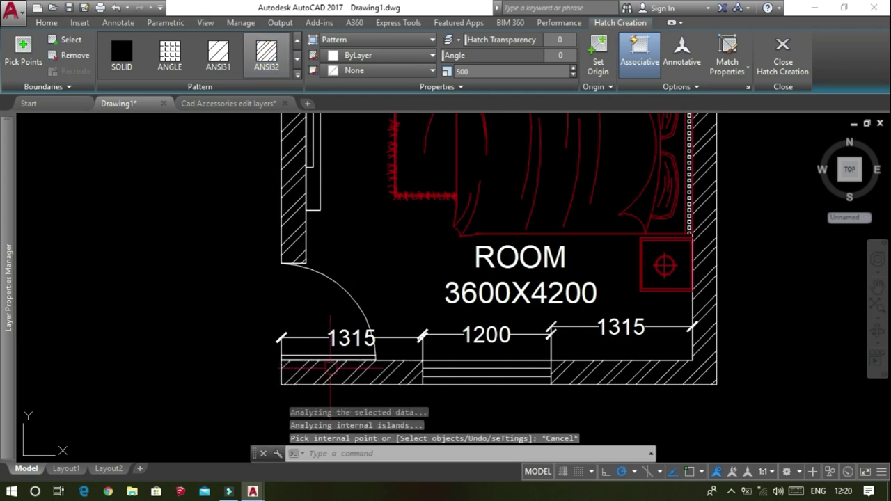
scroll(330, 319, "down", 2)
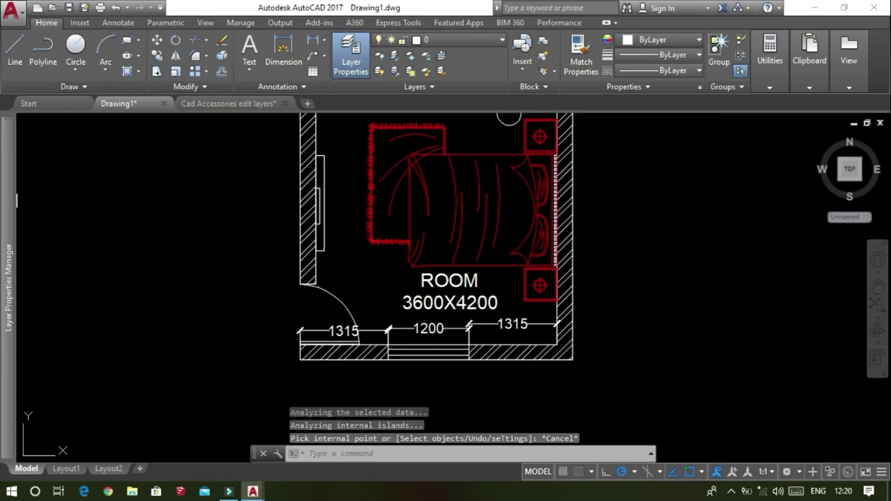
scroll(397, 348, "down", 2)
scroll(397, 355, "down", 2)
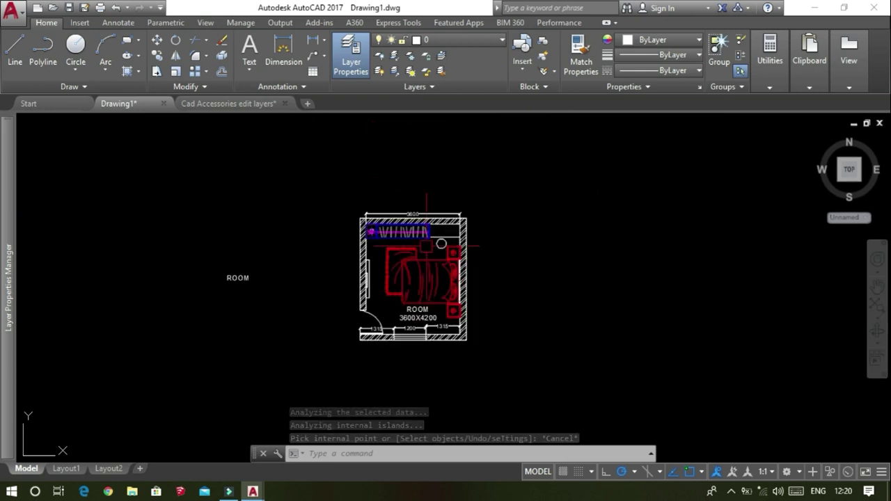
scroll(441, 196, "up", 2)
scroll(440, 196, "up", 2)
scroll(442, 202, "up", 2)
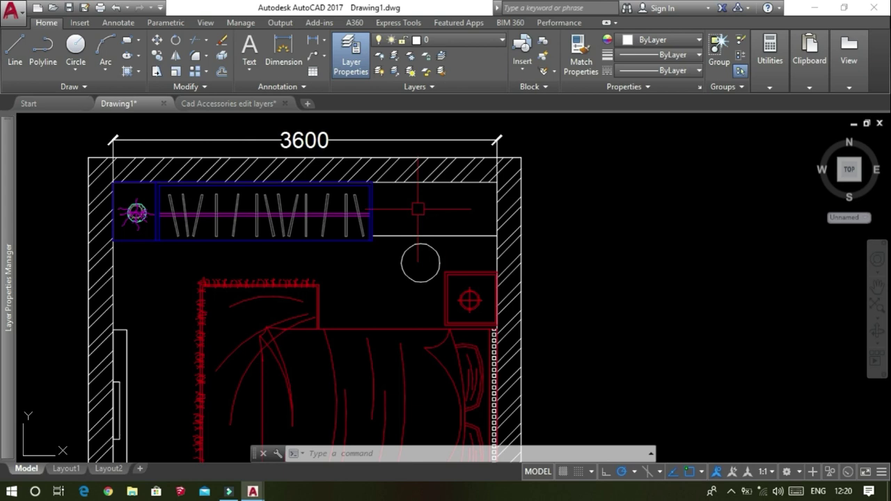
- Start a GOST_WOOD hatch in colour 205,105,40 filling the space beside the wardrobe
type("HA")
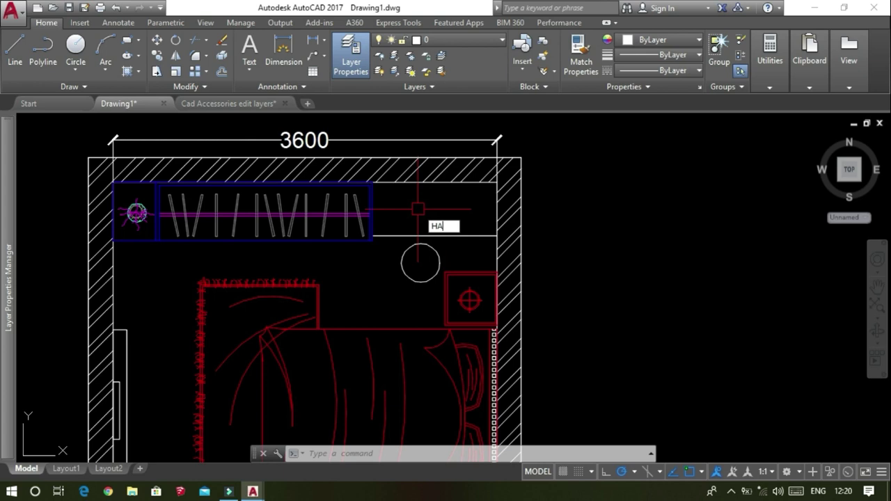
key("Return")
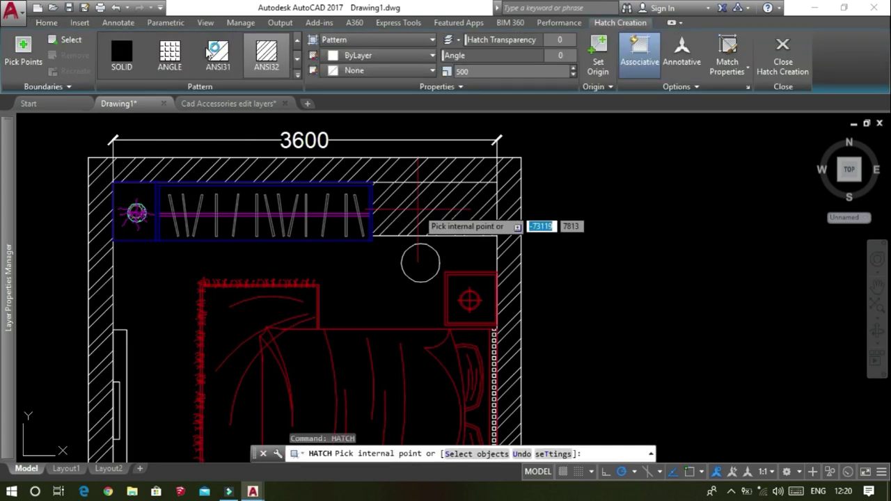
left_click(296, 76)
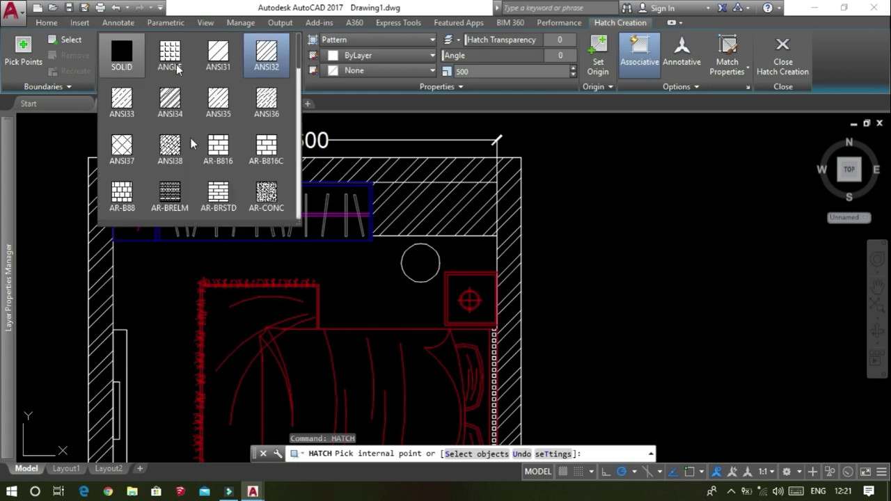
scroll(147, 174, "down", 1)
scroll(142, 179, "down", 1)
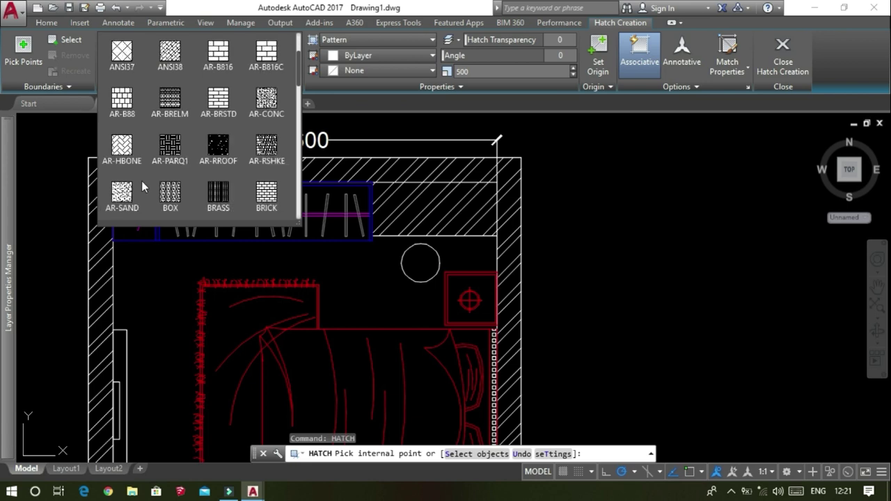
scroll(141, 181, "down", 1)
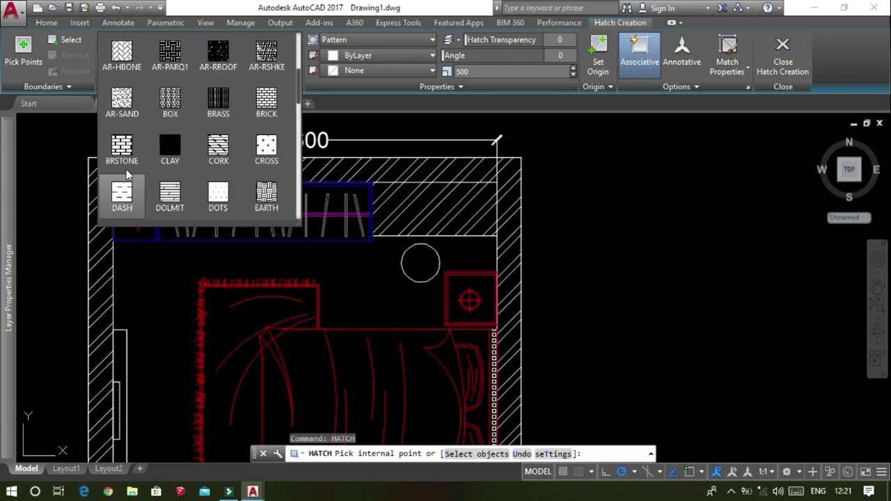
scroll(128, 174, "down", 1)
scroll(126, 168, "down", 2)
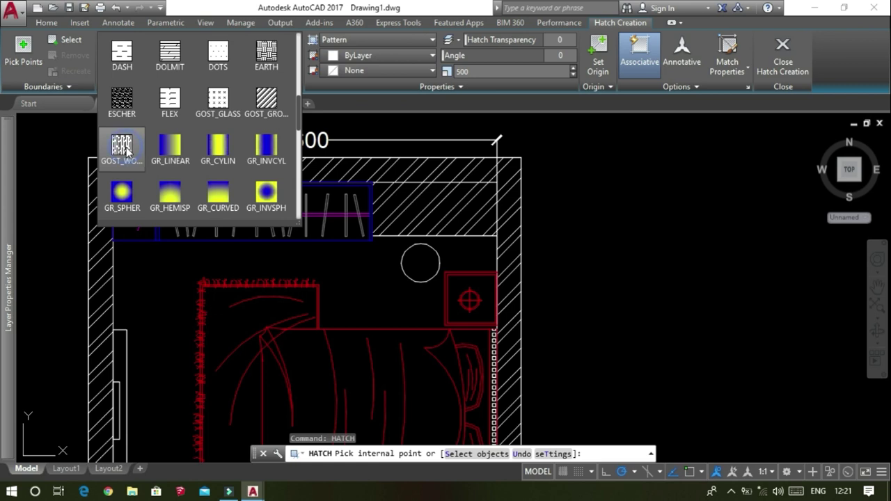
key("Escape")
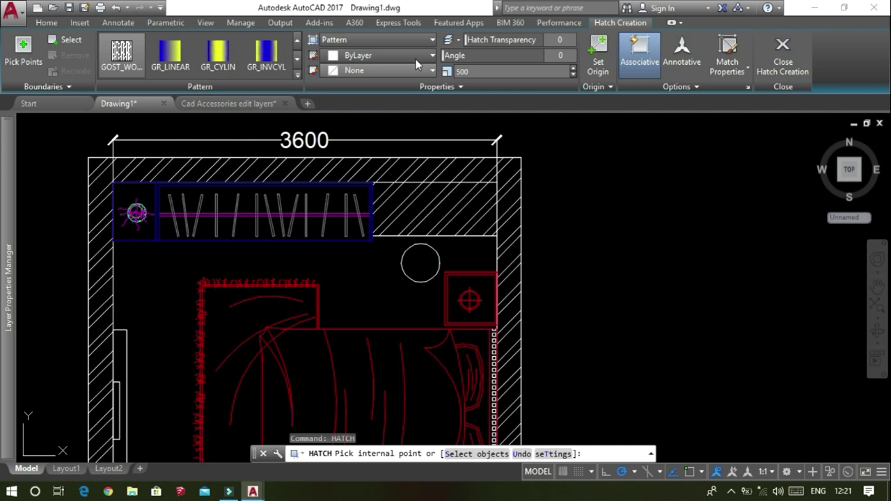
left_click(416, 56)
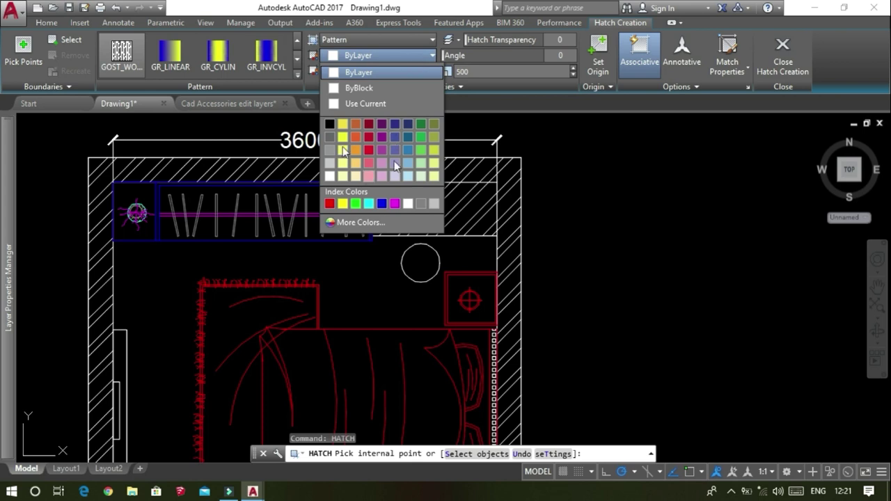
left_click(357, 123)
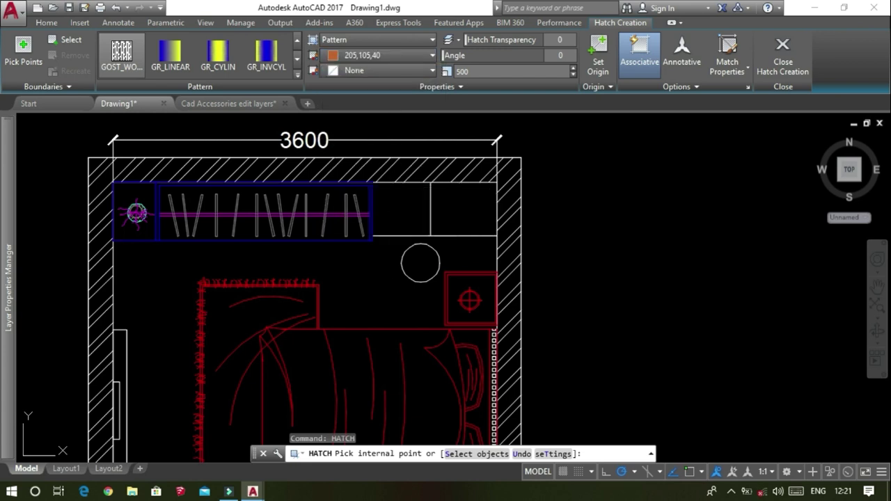
left_click(454, 209)
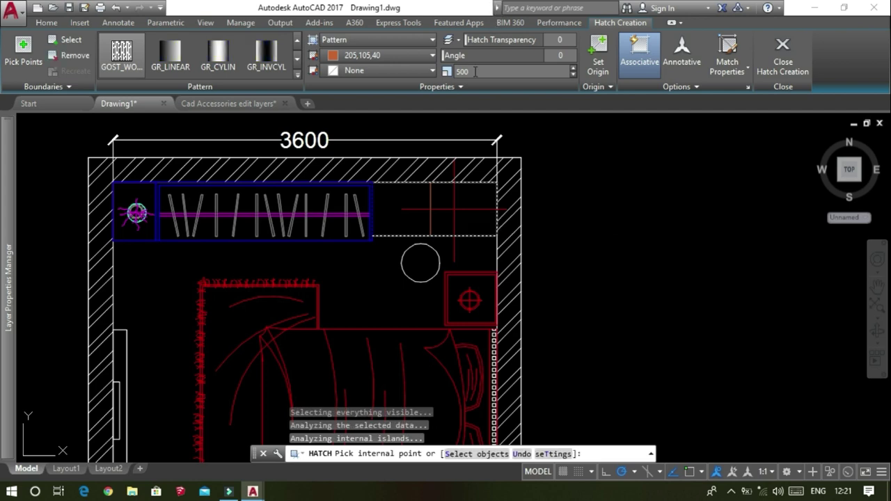
- Adjust the wood hatch scale through 50 and 10, settling on 35
left_click(514, 71)
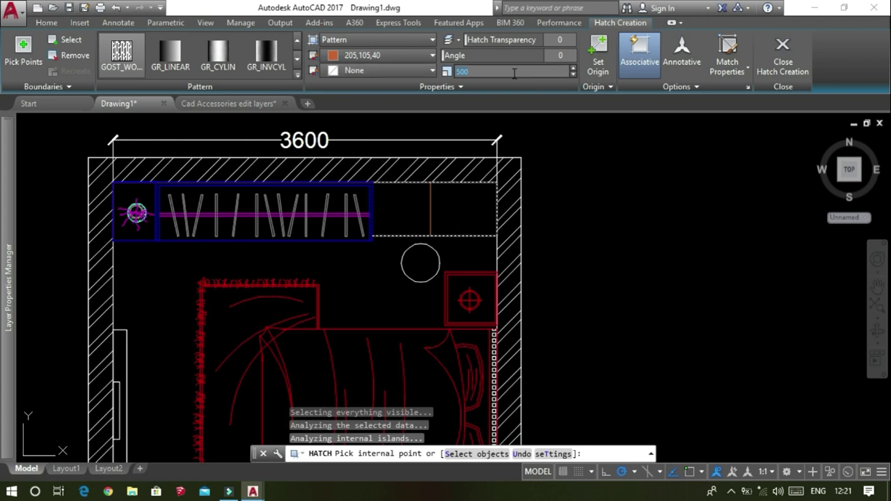
type("50")
key("Return")
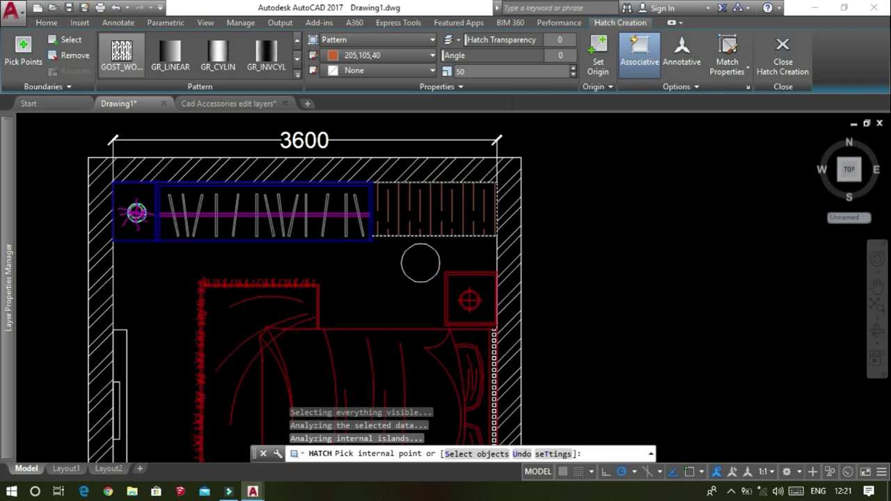
scroll(453, 177, "down", 2)
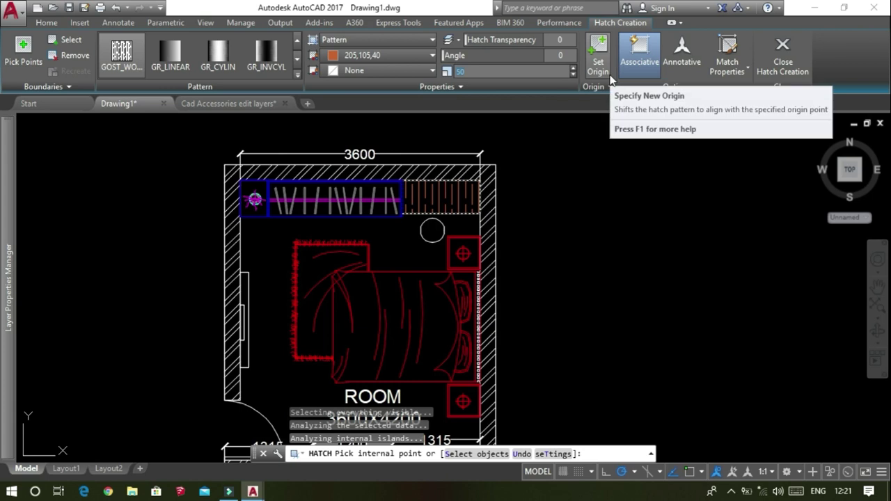
type("10")
key("Return")
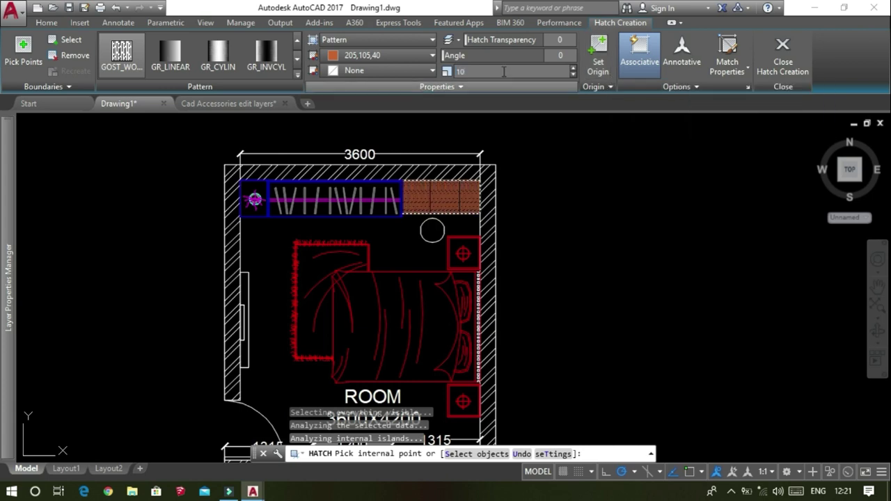
double_click(469, 70)
type("35")
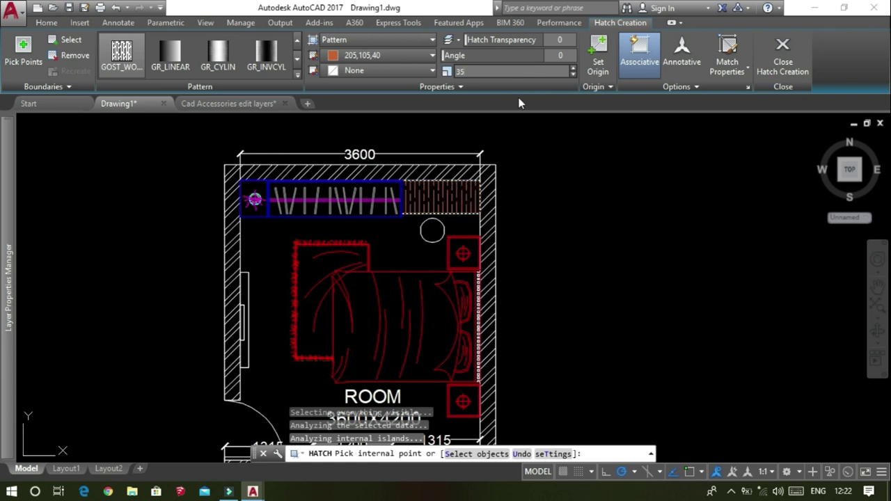
key("Escape")
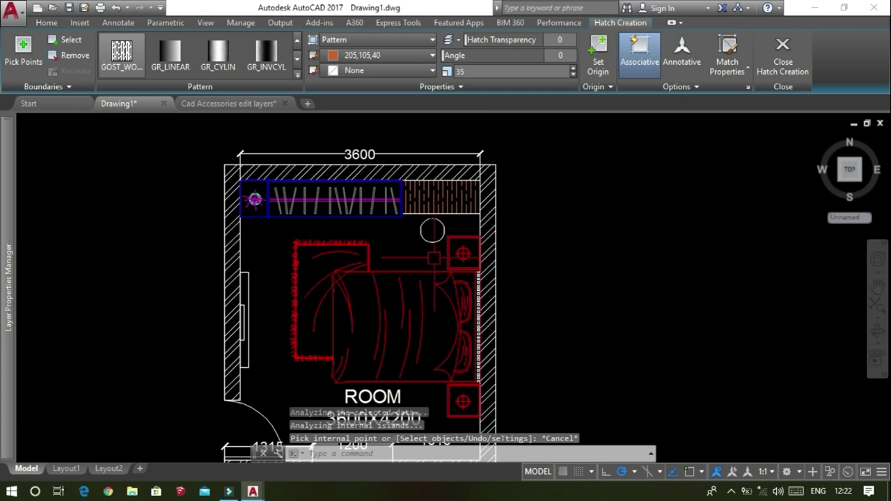
- Select the small circle near the wardrobe, then clear the selection
scroll(426, 244, "up", 2)
scroll(429, 214, "down", 2)
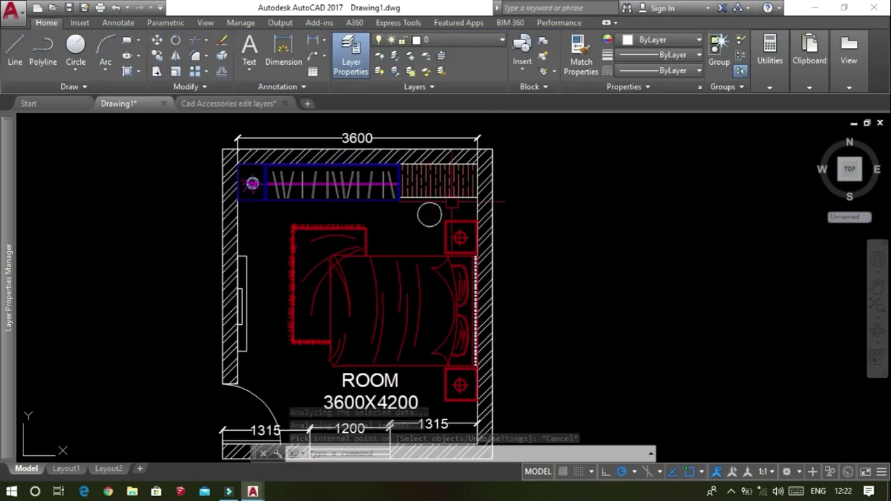
scroll(419, 215, "up", 2)
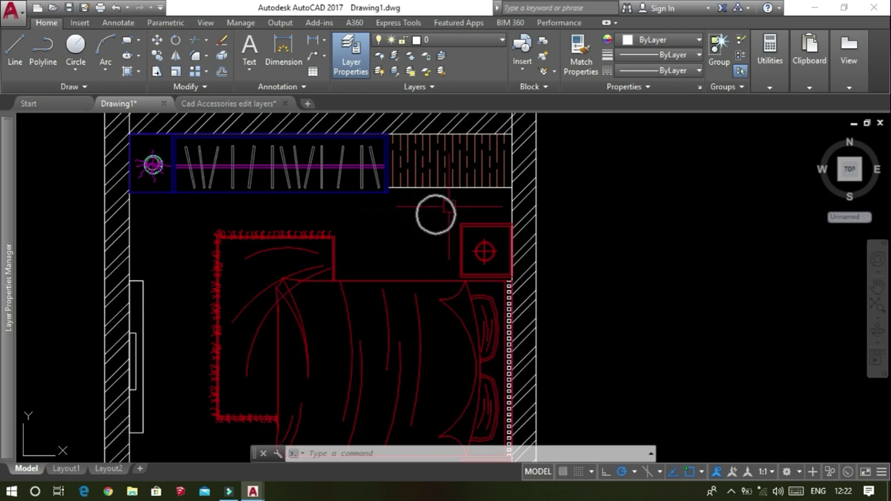
left_click(448, 207)
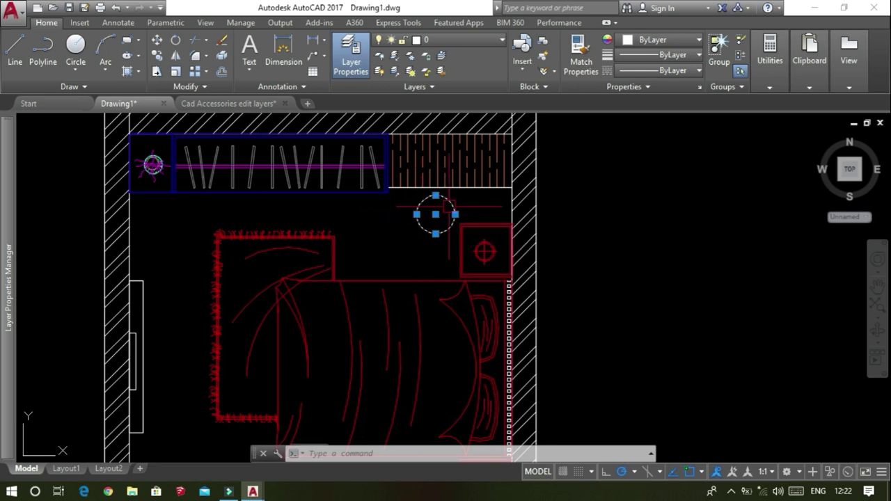
key("Escape")
- Start a new hatch and choose the SOLID fill pattern
type("HA")
key("Return")
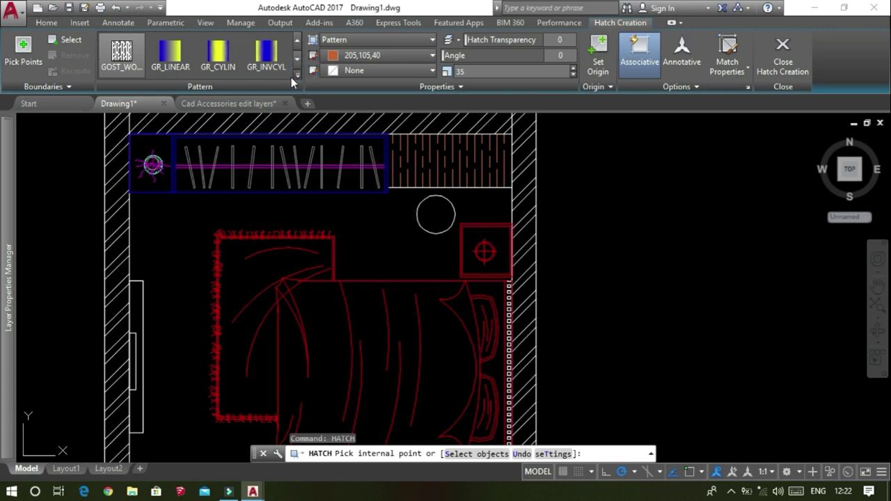
left_click(292, 76)
scroll(250, 78, "up", 2)
scroll(249, 78, "up", 1)
scroll(250, 78, "up", 3)
scroll(249, 78, "up", 2)
scroll(249, 78, "up", 1)
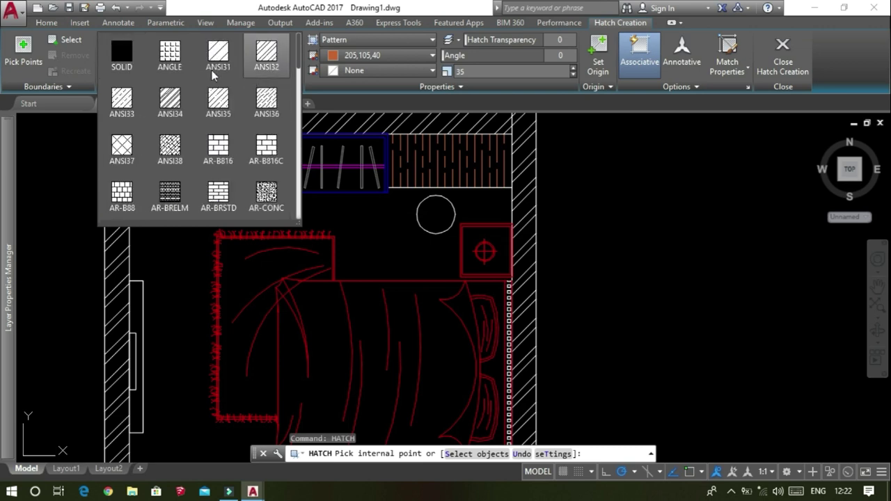
left_click(123, 49)
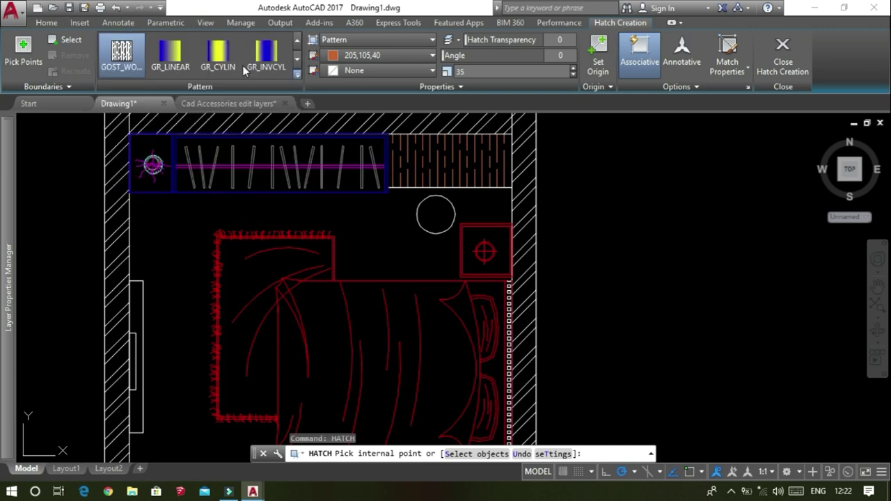
- Fill the circle with solid green 19,155,72 hatch
left_click(403, 62)
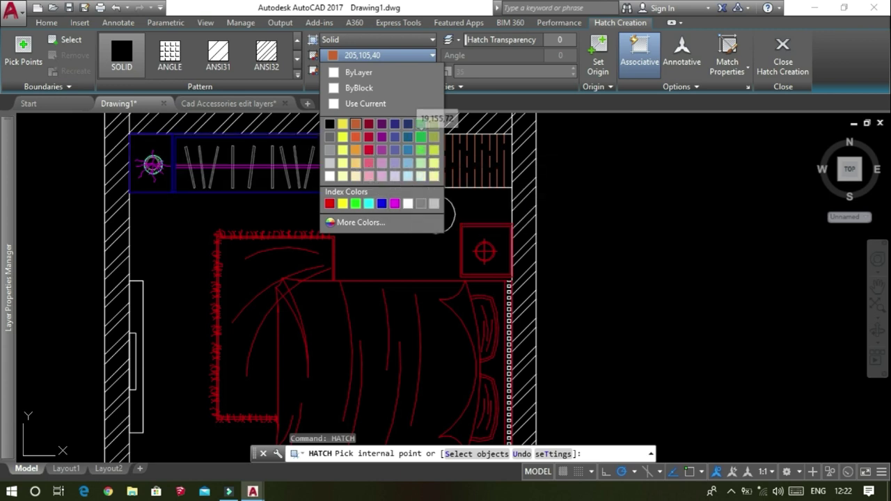
left_click(422, 139)
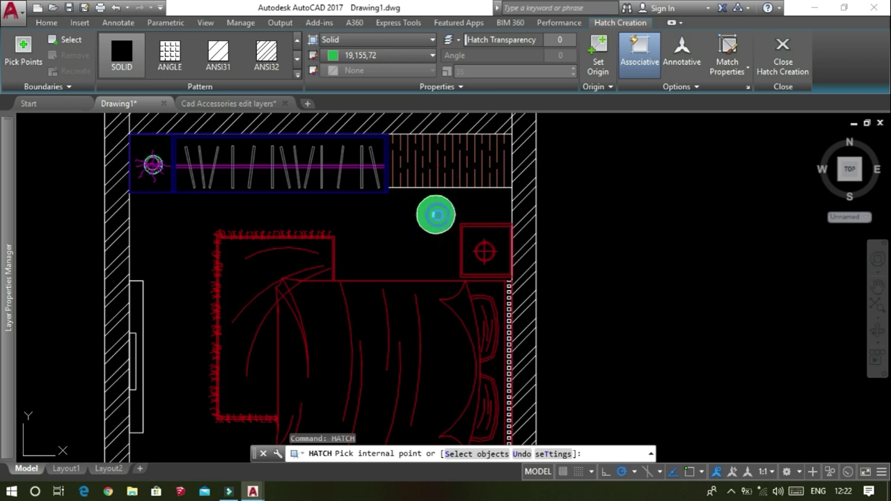
left_click(437, 216)
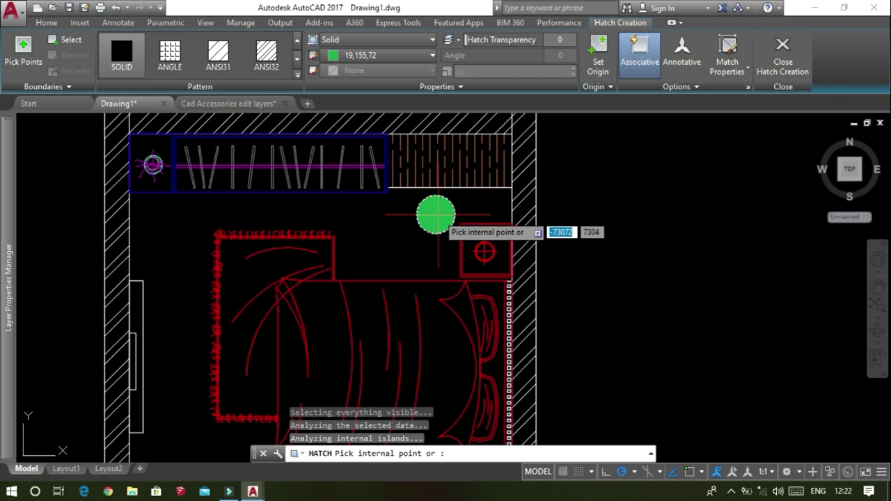
scroll(591, 220, "down", 4)
key("Escape")
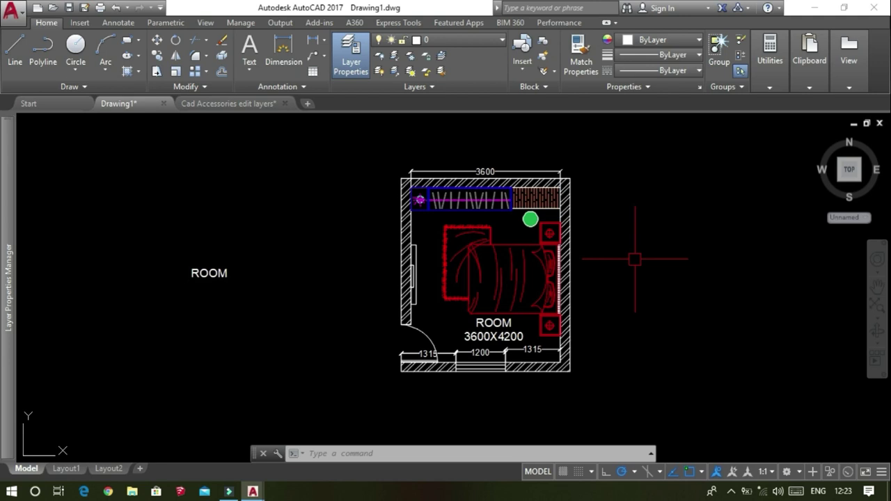
- Cancel the leftover hatch prompt and start RECTANG with the REC alias
key("Escape")
key("Escape")
type("REC")
key("Return")
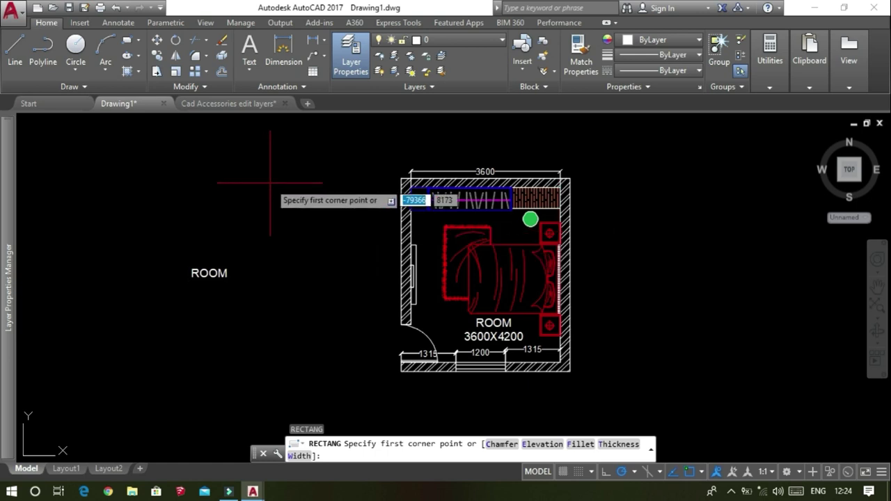
- Draw a border rectangle from above-left to below-right of the room plan
scroll(390, 167, "down", 2)
left_click(386, 160)
middle_click_drag(385, 160, 339, 153)
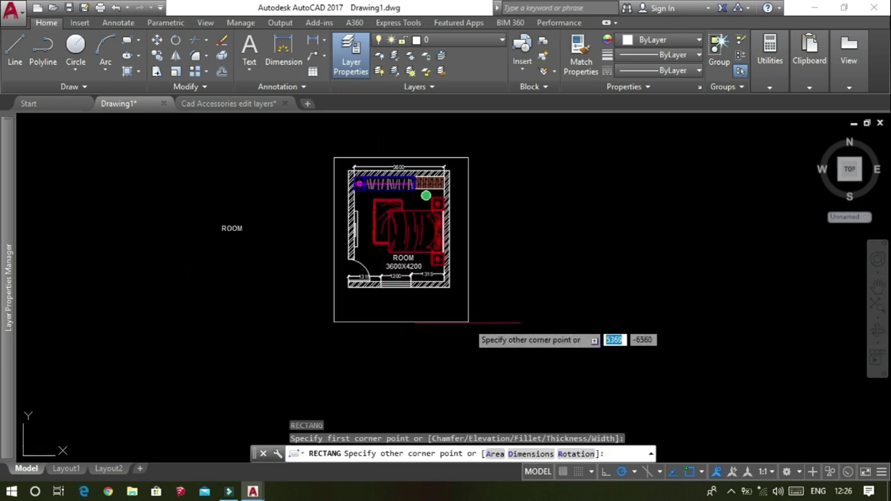
left_click(467, 325)
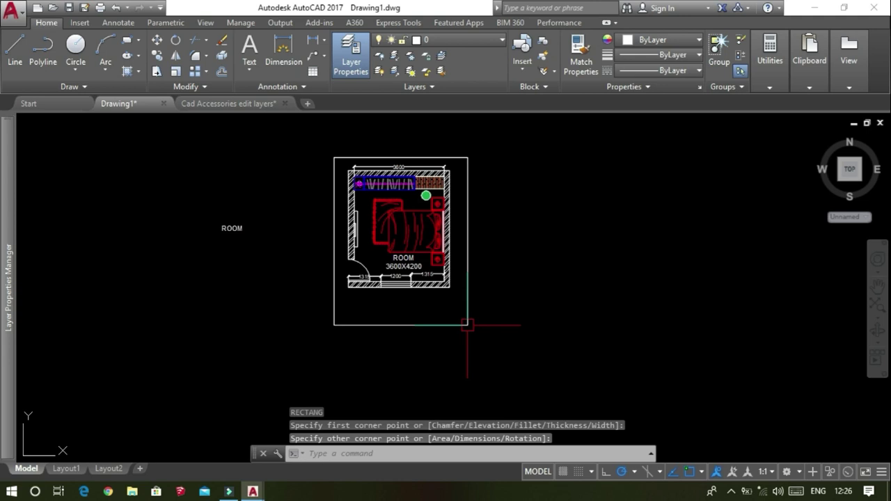
scroll(450, 322, "up", 4)
key("Escape")
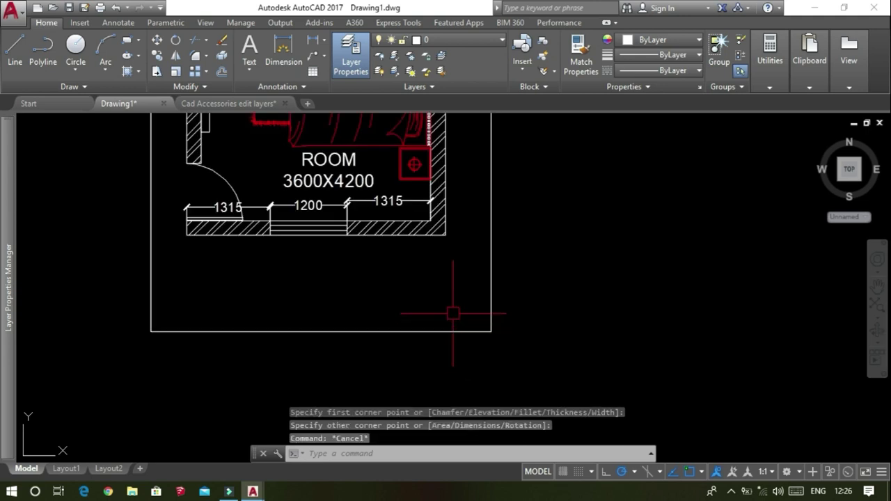
- Stretch the rectangle's bottom edge downward using its midpoint grip
left_click(346, 332)
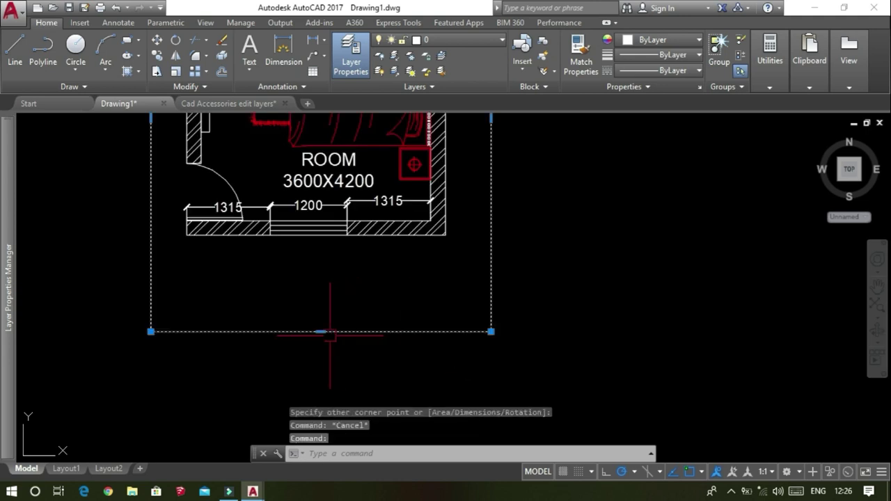
left_click(321, 331)
left_click(319, 358)
key("Escape")
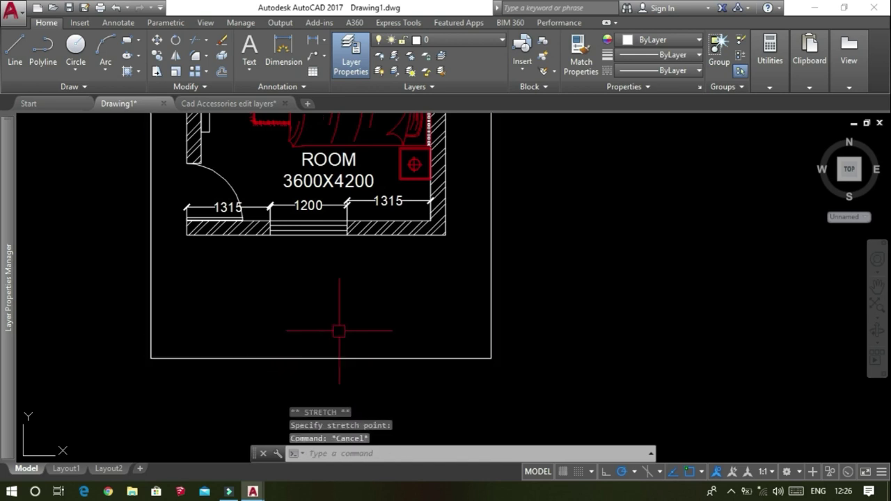
scroll(339, 331, "up", 3)
scroll(339, 328, "down", 7)
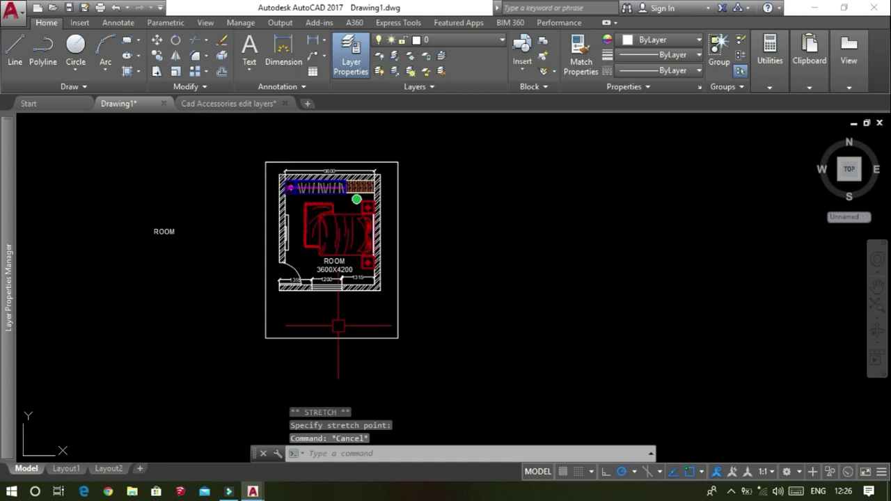
- Explode the border rectangle into separate lines with X
left_click(337, 335)
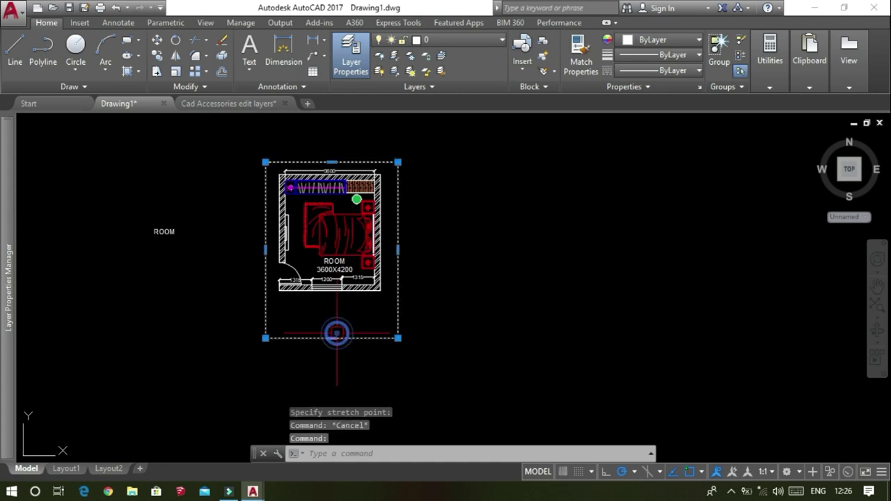
type("X")
left_click(338, 338, "shift")
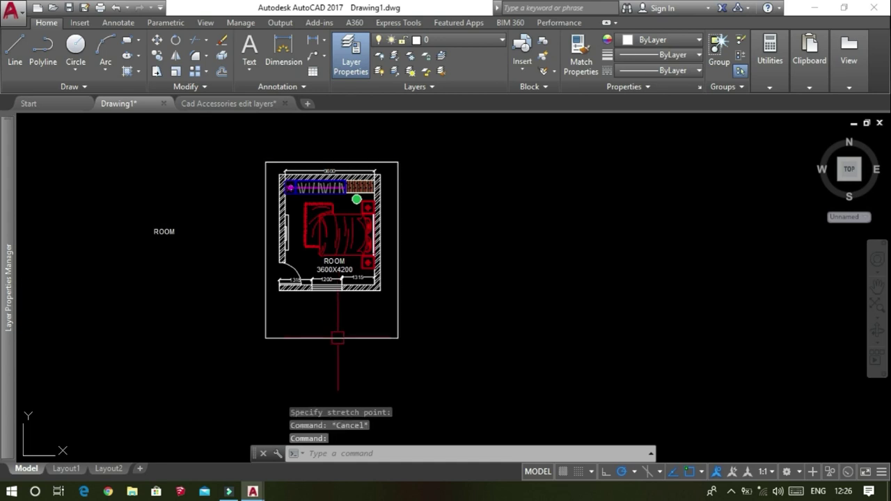
type("x")
key("Return")
key("Escape")
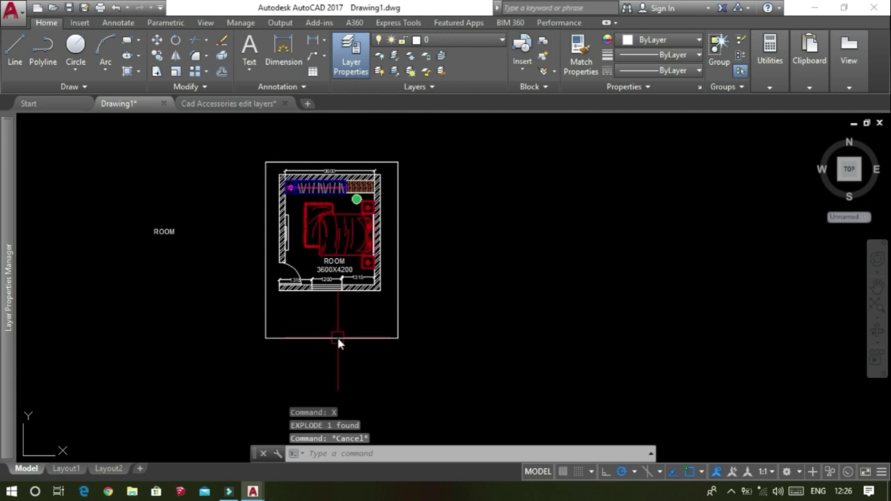
- Offset the border's bottom line 900 upward to form the title strip
type("O")
key("Return")
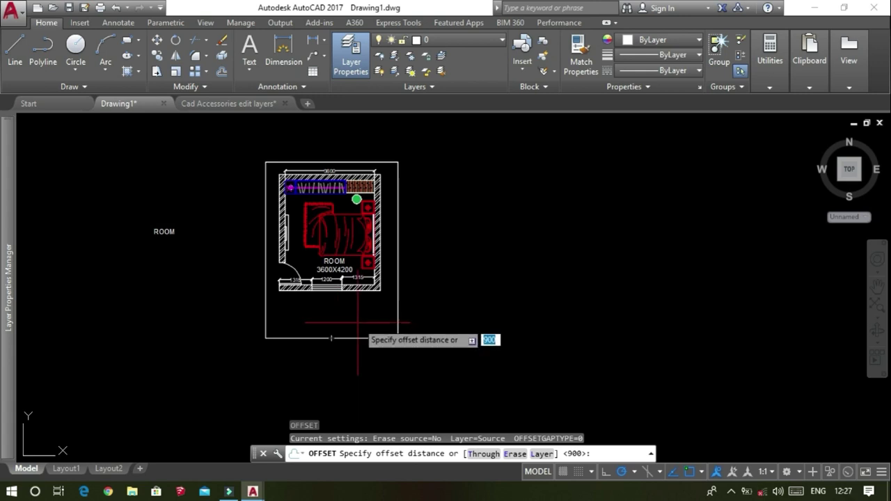
key("Return")
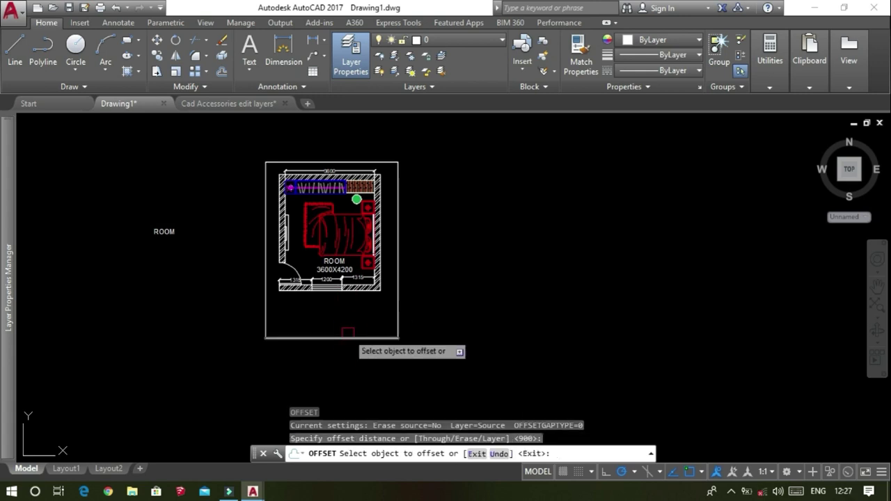
left_click(348, 334)
left_click(340, 306)
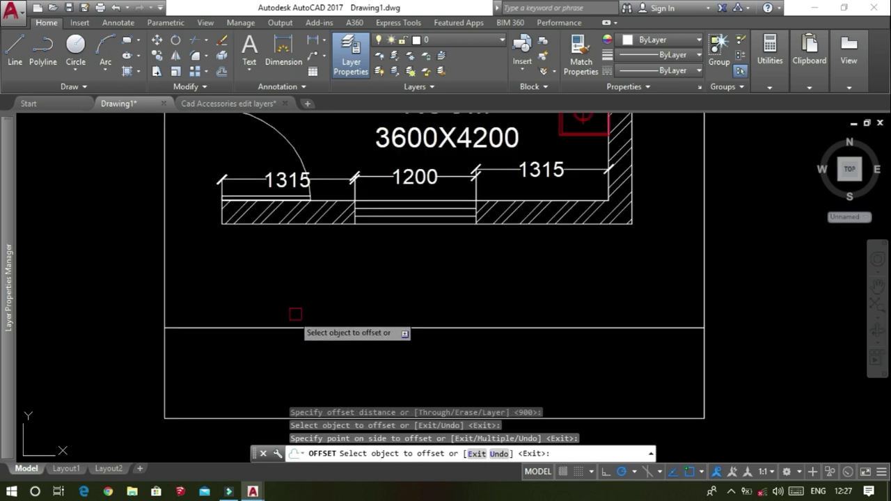
scroll(238, 385, "down", 2)
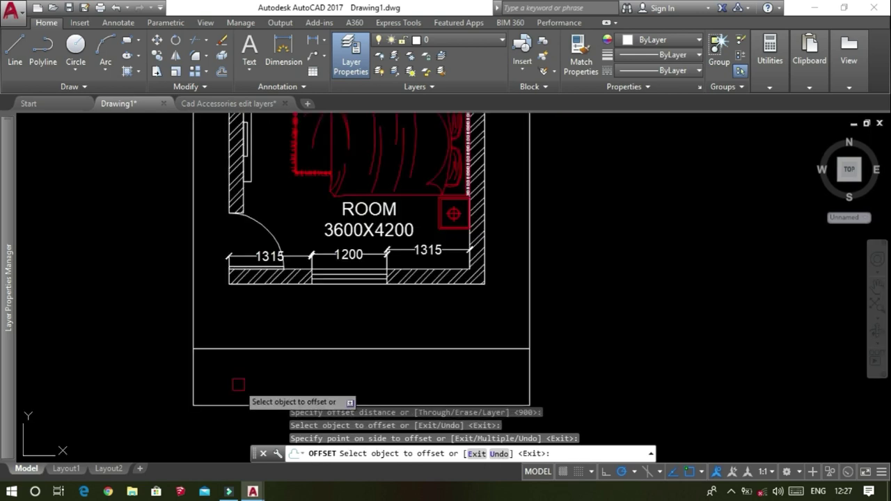
key("Escape")
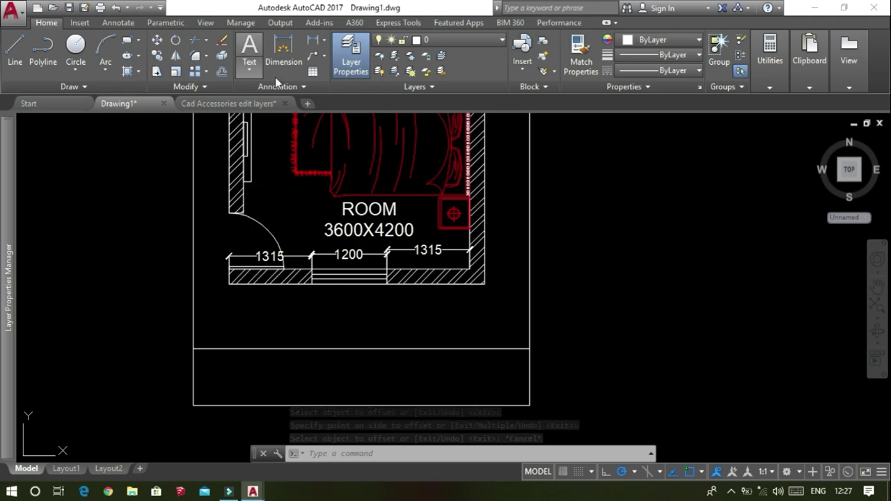
- Copy the ROOM 3600X4200 label down into the bottom title strip
left_click(249, 48)
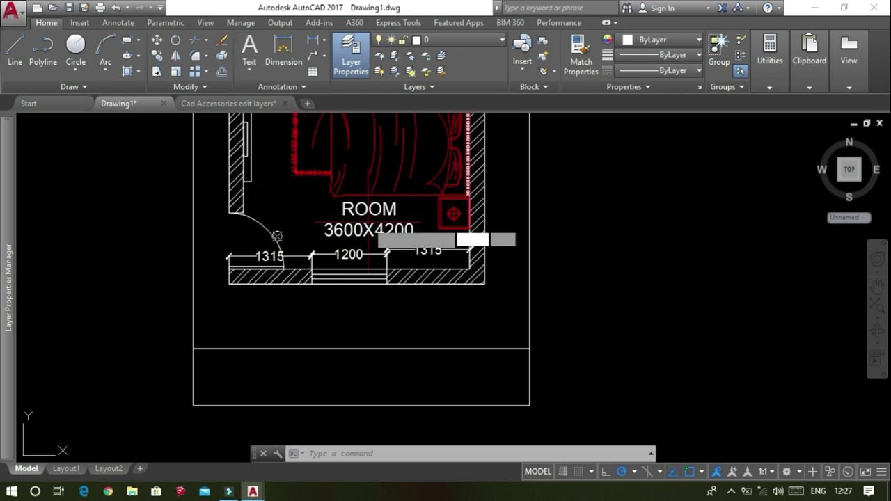
key("Escape")
left_click(362, 202)
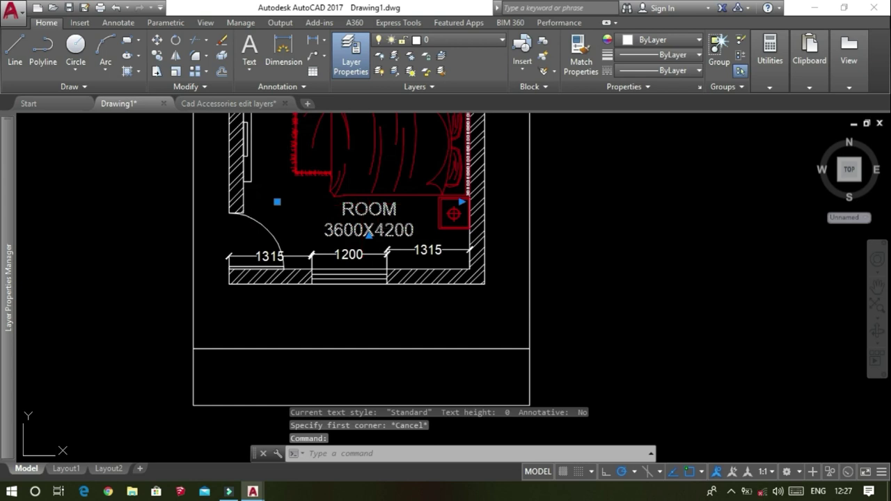
type("co")
key("Return")
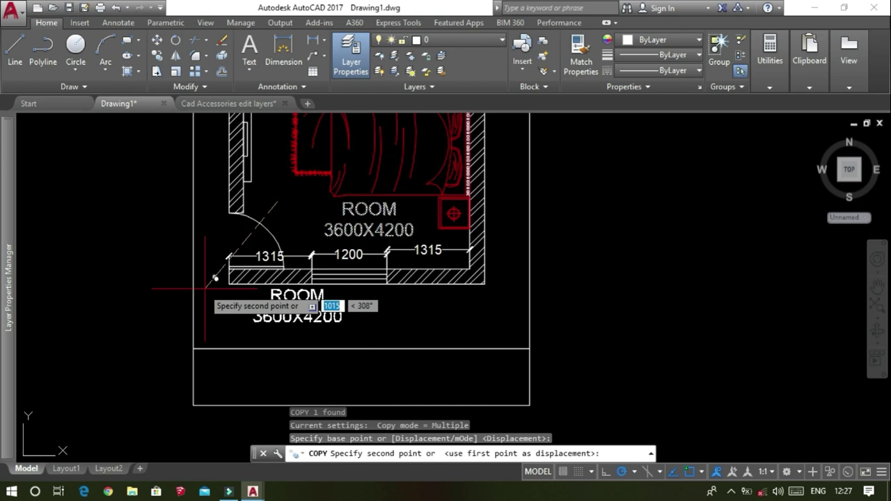
left_click(149, 367)
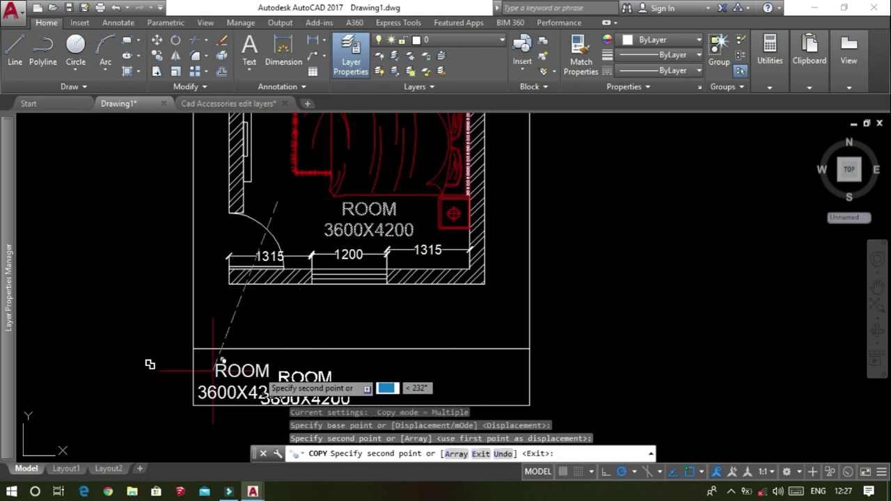
key("Escape")
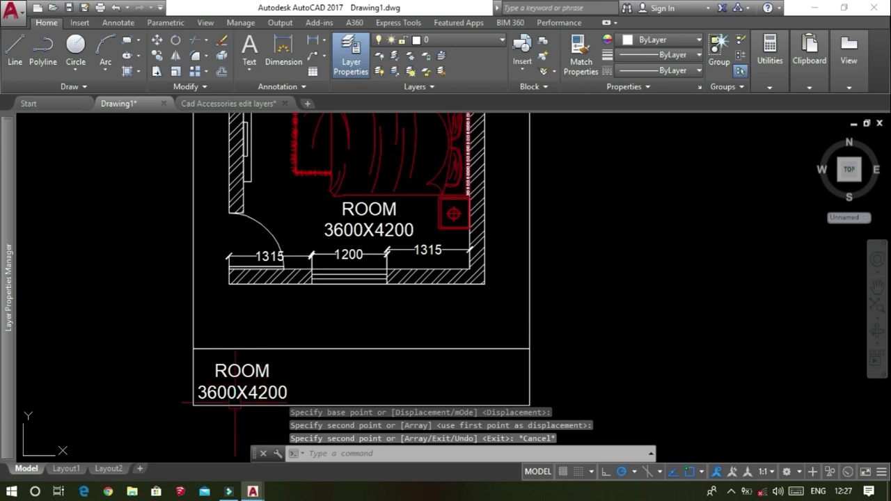
- Change the copied label to read FURNITURE LAYOUT with text height 125
left_click(235, 401)
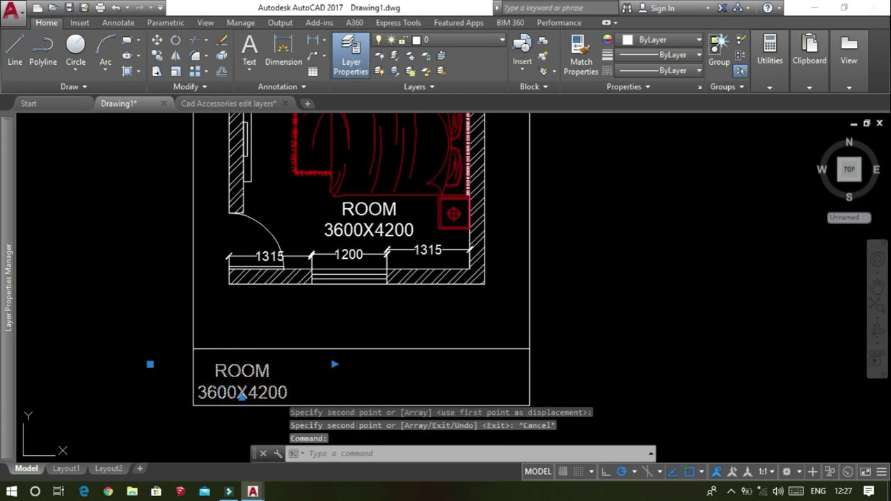
double_click(287, 380)
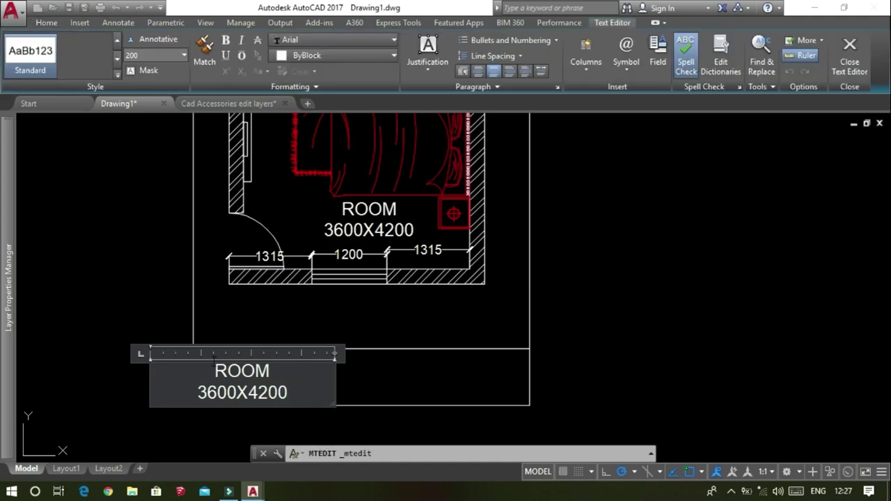
left_click_drag(286, 399, 193, 352)
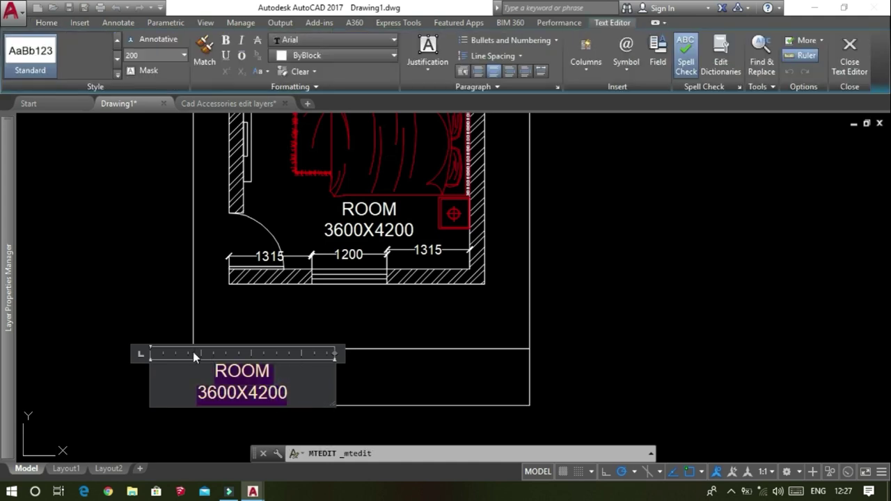
type("FURNITURE")
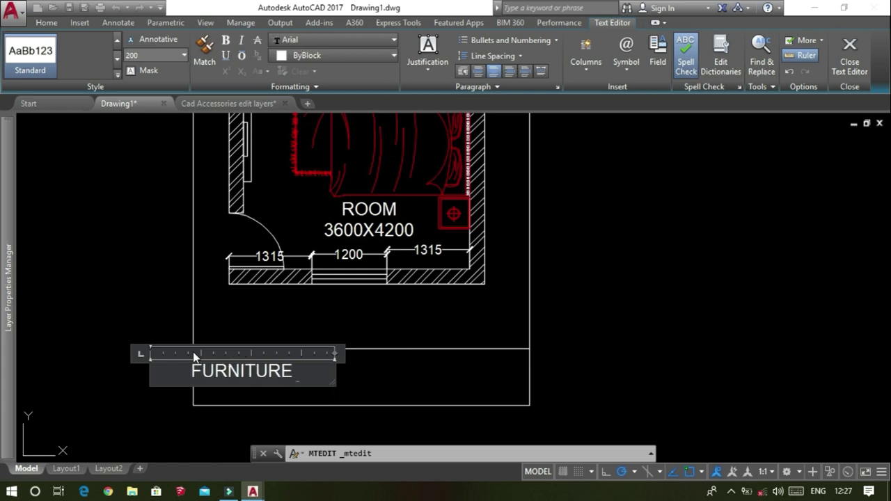
type(" LAYOUT")
key("ctrl+a")
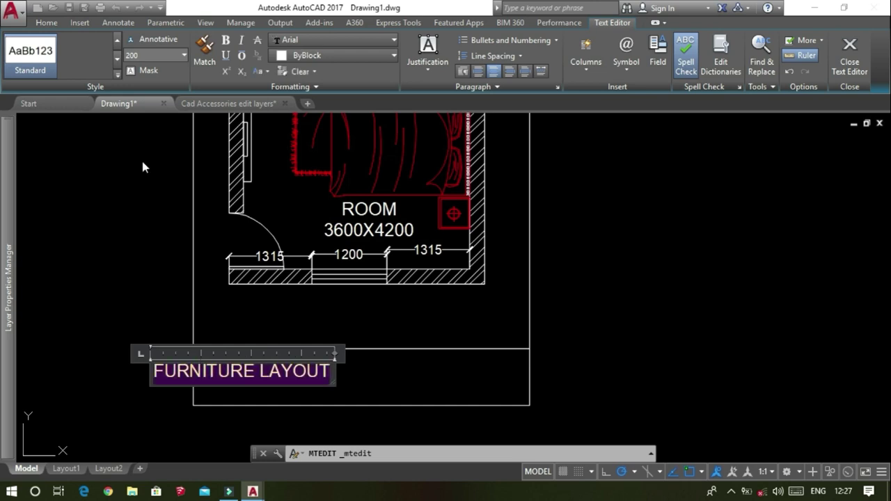
left_click(162, 58)
type("125")
key("Return")
left_click(378, 382)
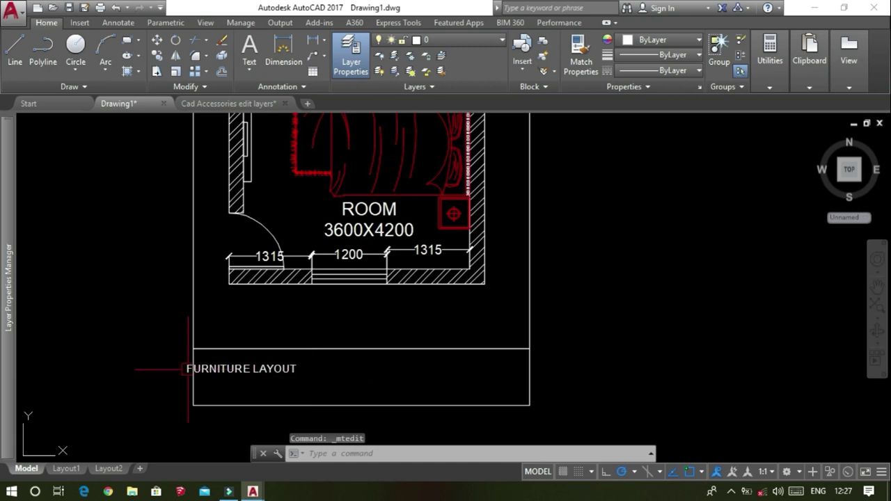
- Narrow the FURNITURE LAYOUT text width so it wraps onto two lines
left_click(254, 369)
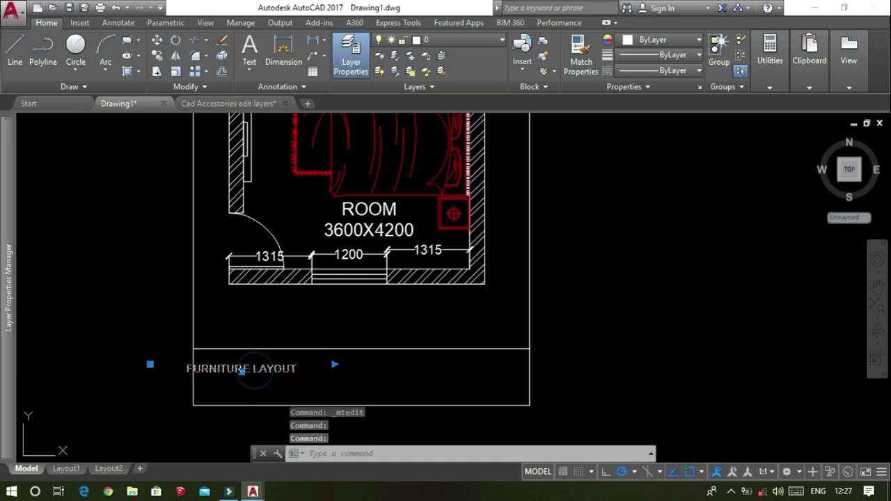
double_click(255, 369)
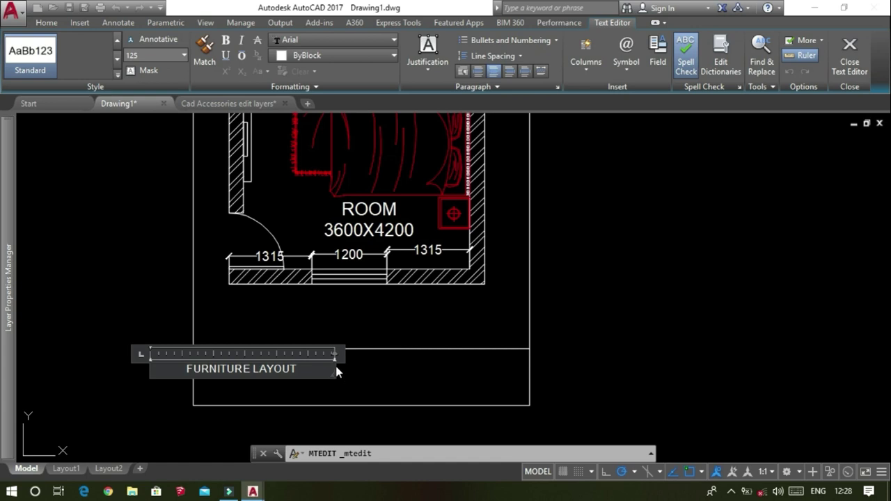
left_click_drag(333, 370, 237, 370)
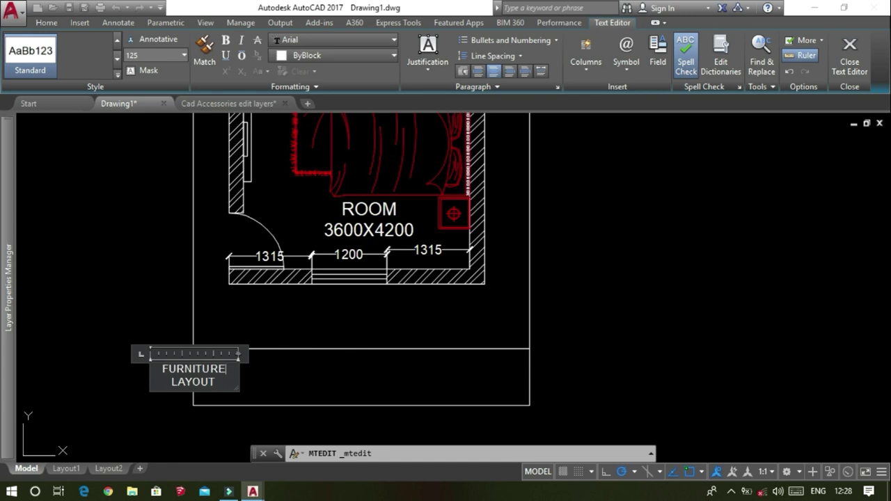
left_click(292, 380)
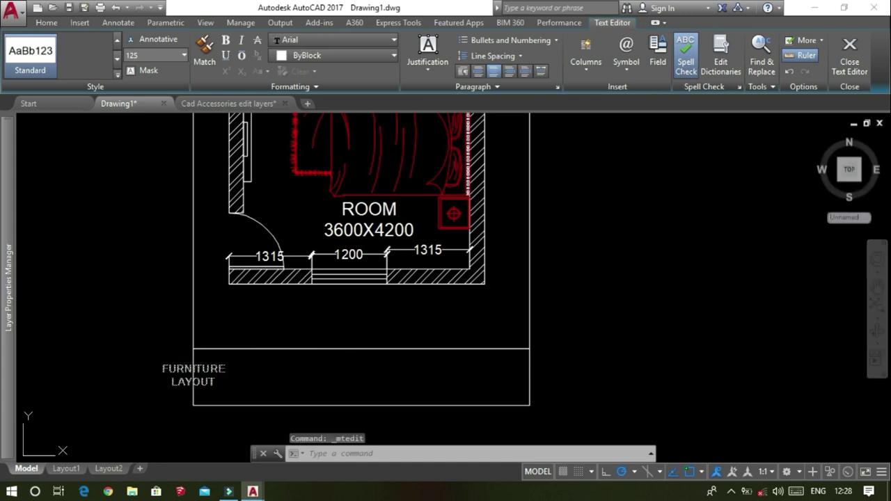
- Move the FURNITURE LAYOUT label inside the left end of the title strip
key("Escape")
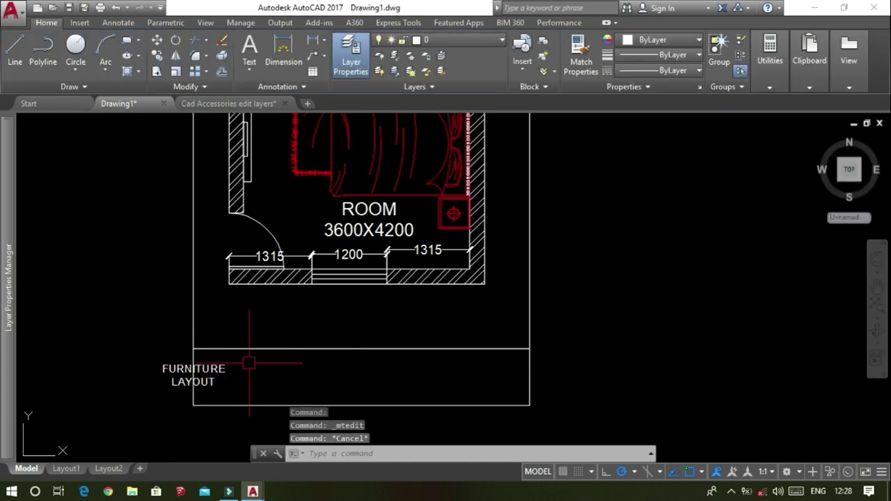
type("M")
key("Return")
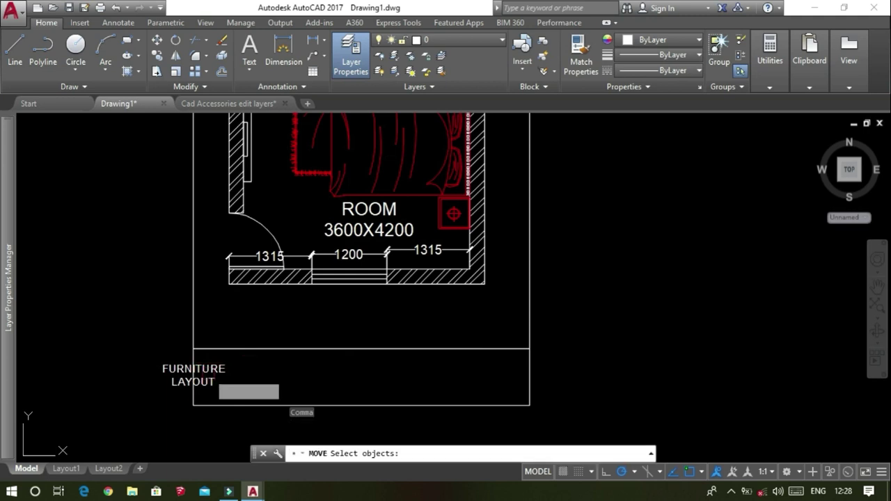
left_click(209, 371)
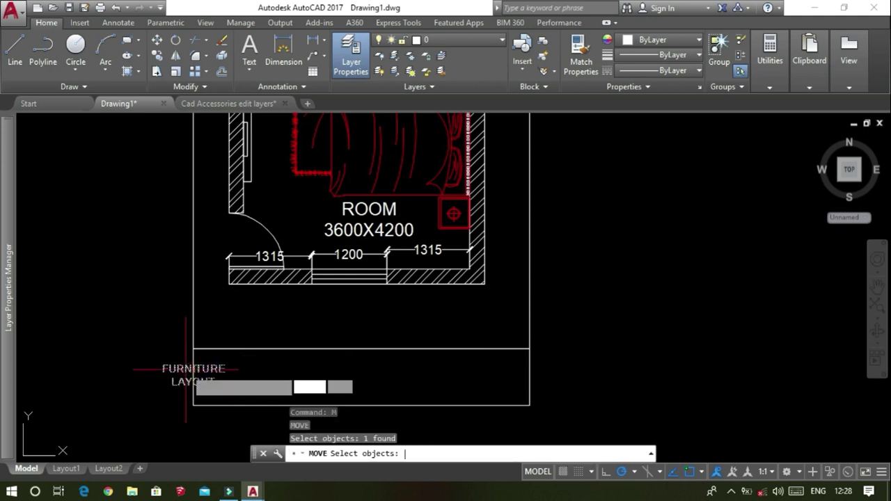
key("Return")
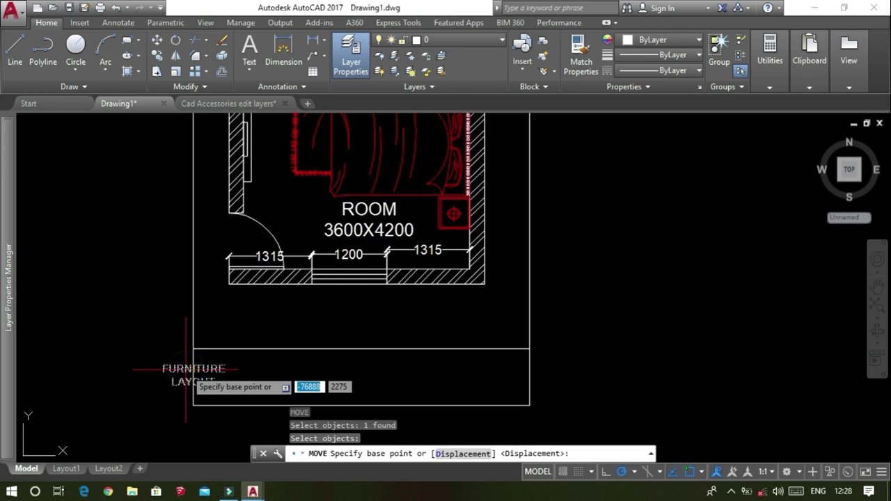
left_click(150, 364)
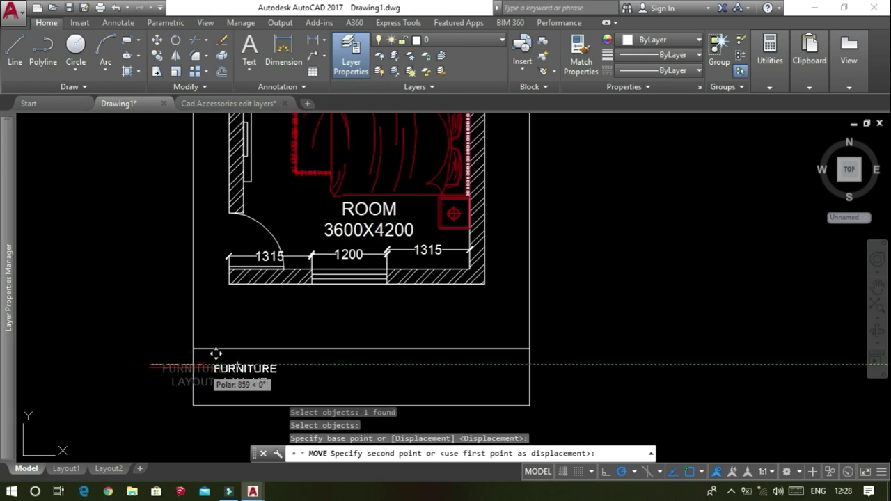
left_click(207, 356)
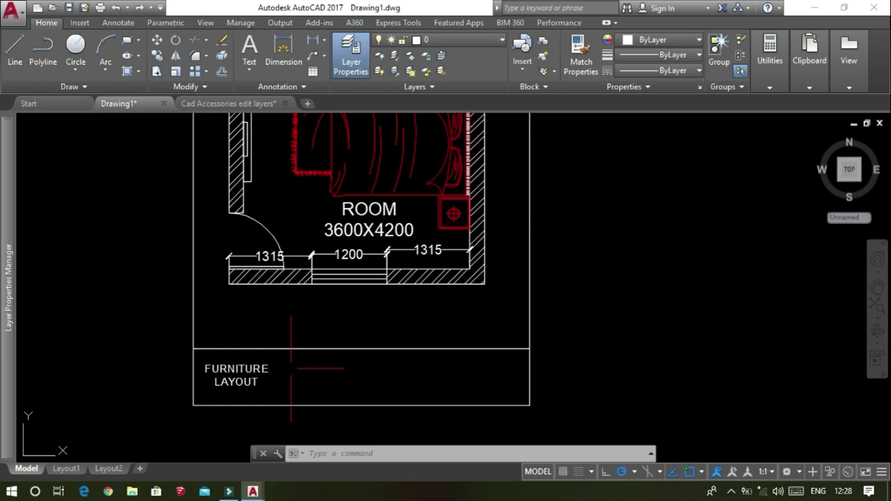
- Copy the FURNITURE LAYOUT label to the right within the title strip
left_click(244, 371)
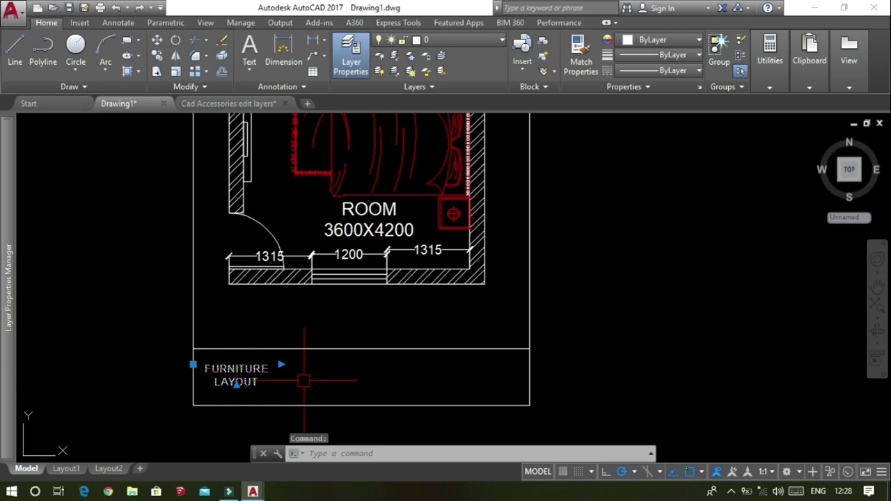
type("c")
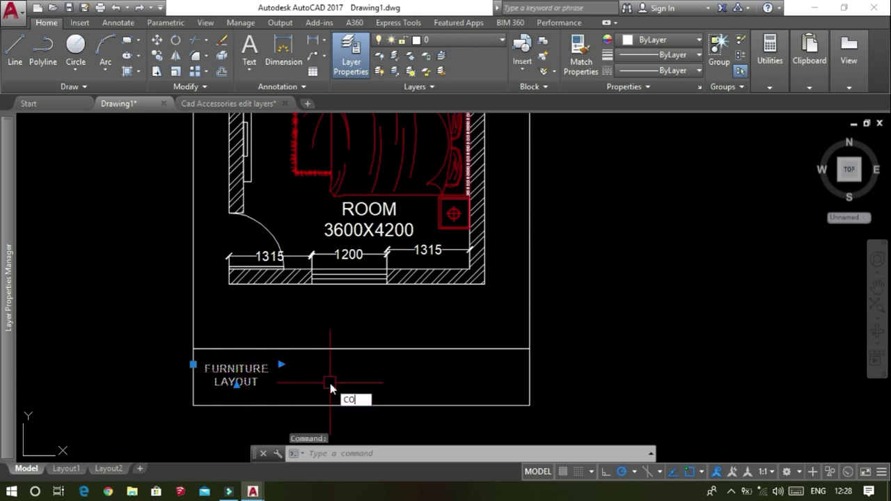
key("Return")
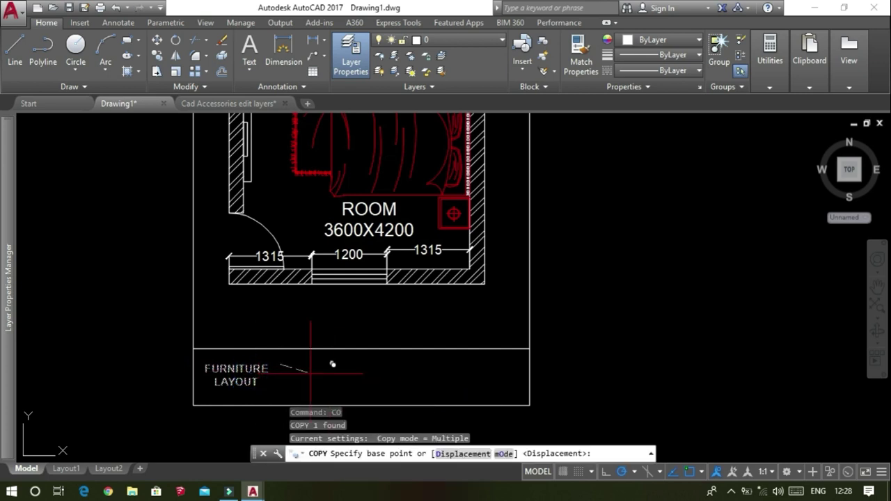
left_click(311, 372)
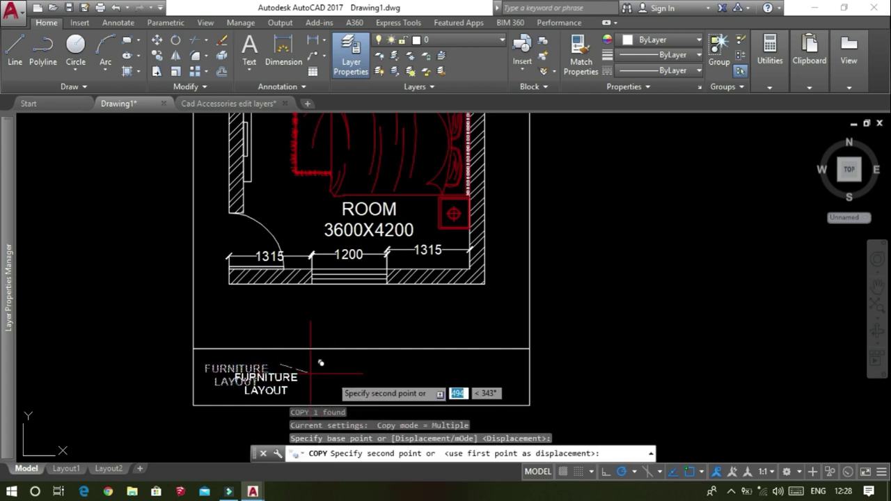
left_click(365, 360)
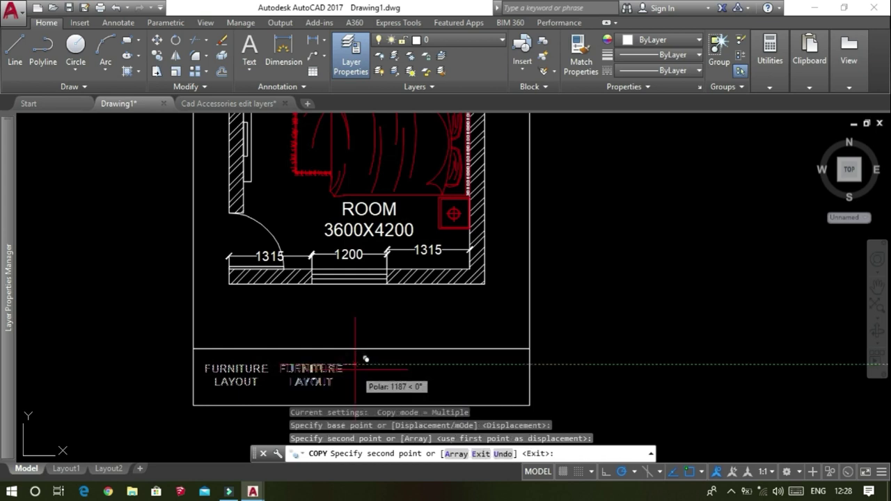
key("Escape")
- Replace the copy's text with the drafter's name and narrow it to wrap onto two lines
left_click(313, 368)
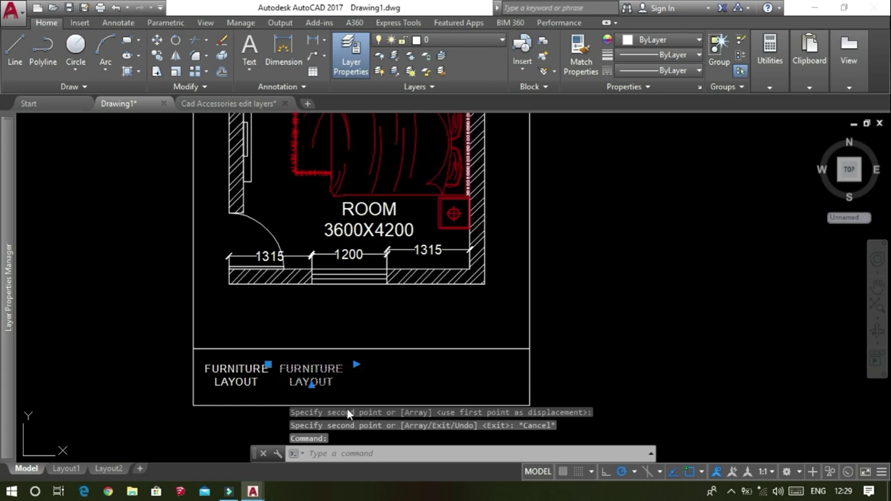
double_click(333, 383)
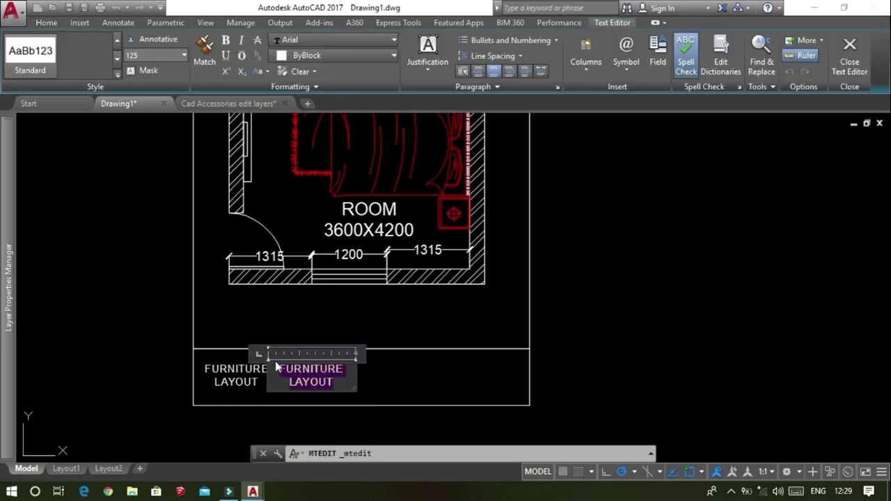
type("ANA")
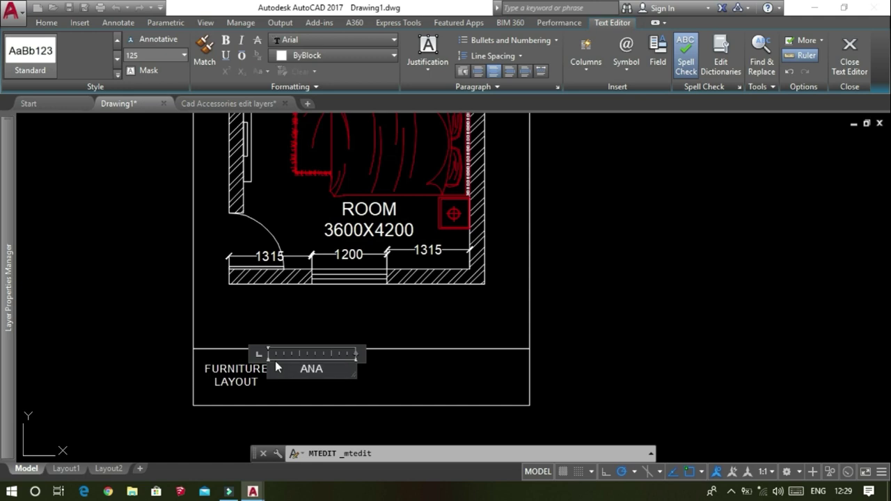
type("S")
type(" KHAN")
left_click_drag(352, 378, 318, 369)
left_click(336, 374)
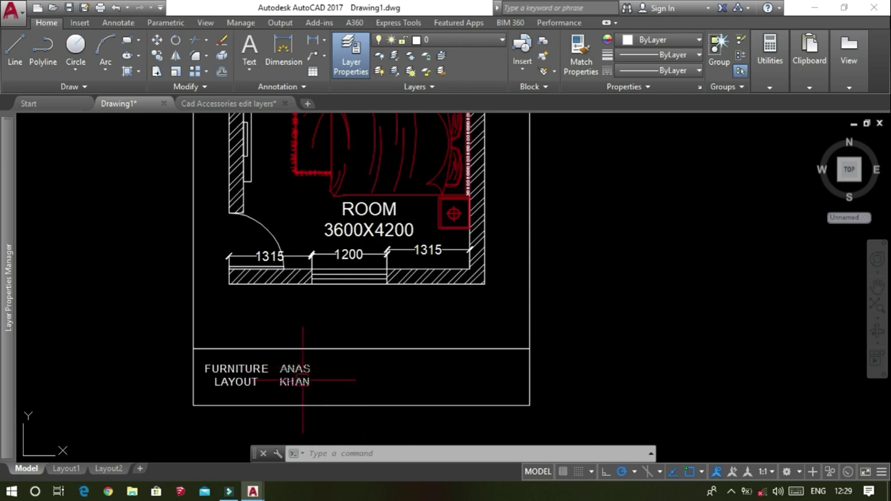
- Copy the drafter's name text to the right in the title strip
left_click(302, 380)
double_click(302, 380)
key("Escape")
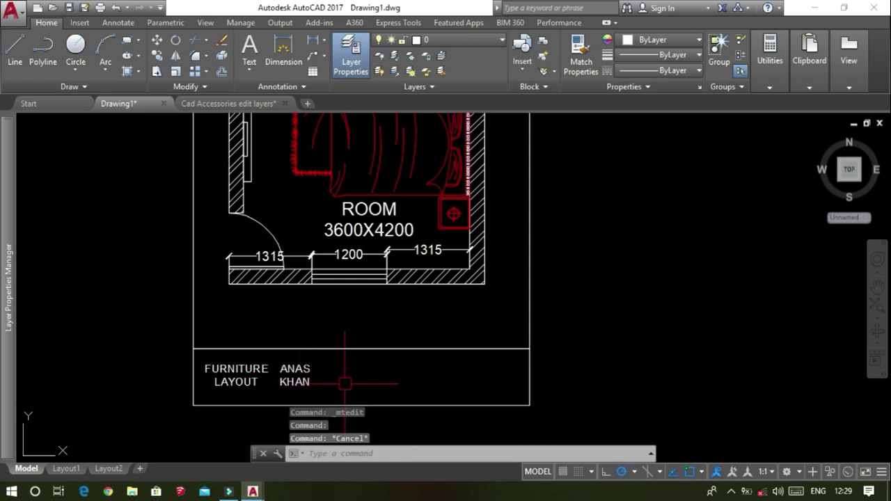
type("co")
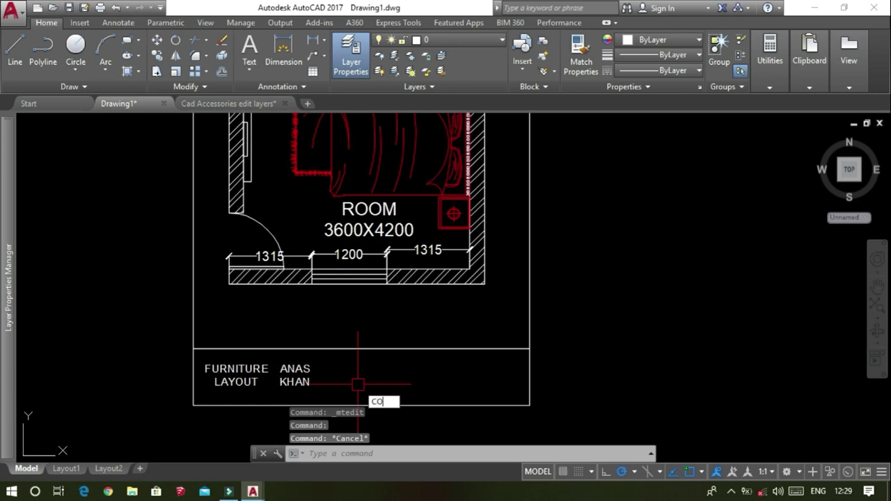
key("Return")
left_click(298, 373)
left_click(298, 373)
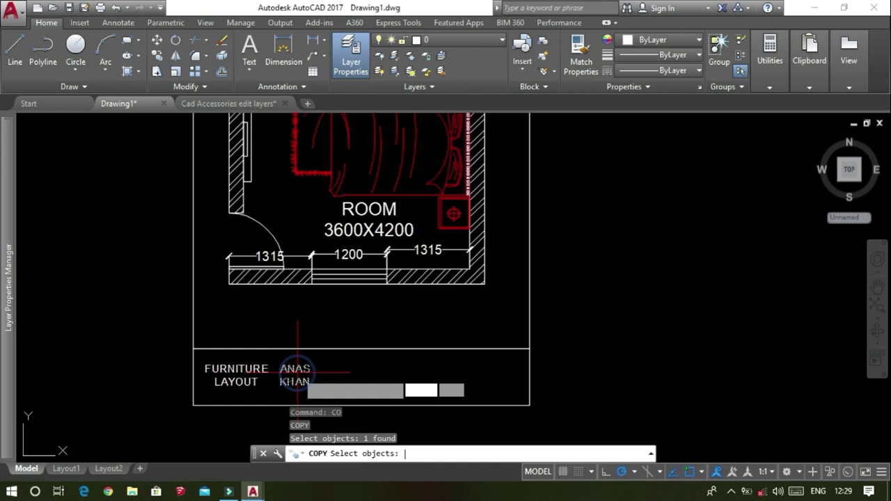
key("Return")
left_click(324, 364)
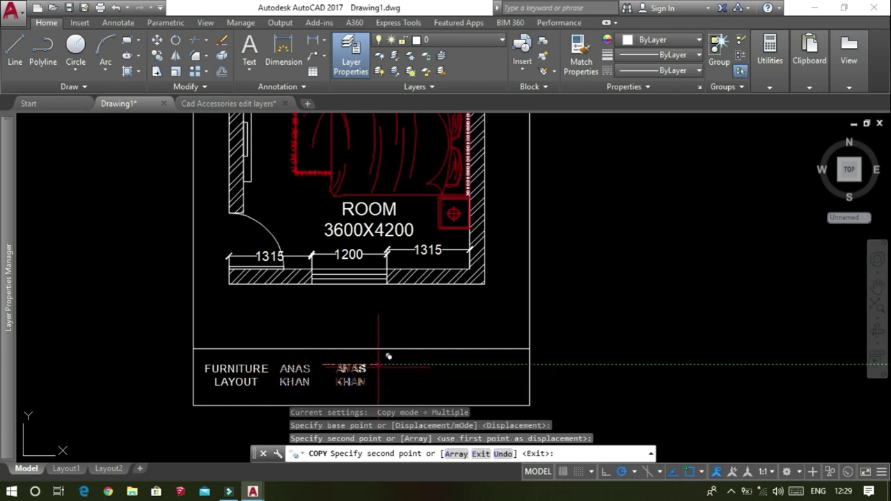
left_click(378, 364)
key("Escape")
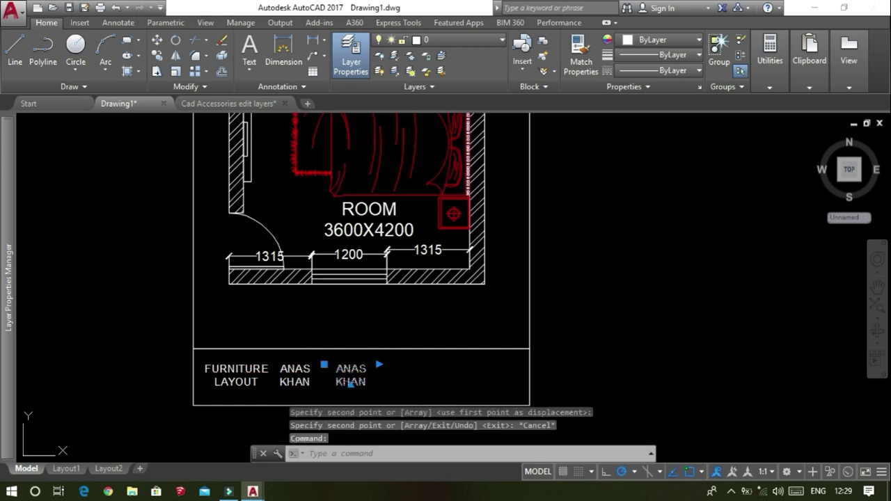
- Change the new copy to read SCALE:- with N.T.S on a second line
double_click(367, 383)
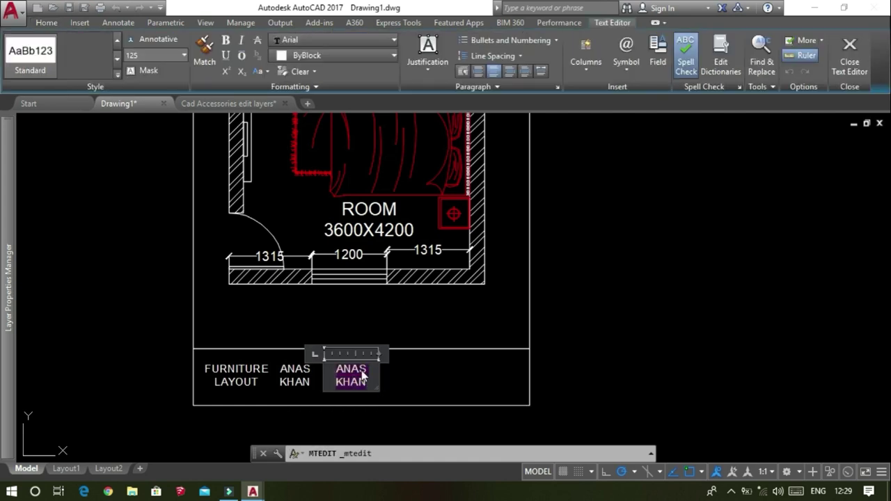
type("SCALE")
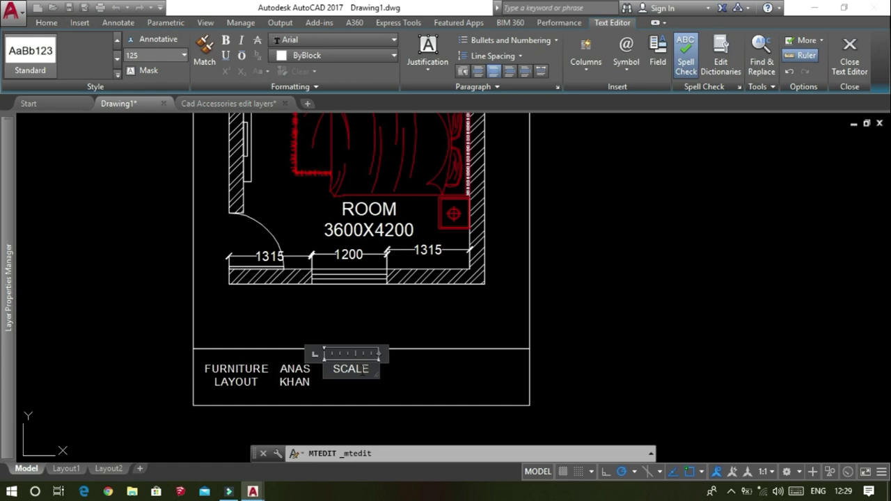
type(":-")
key("Return")
type("N.")
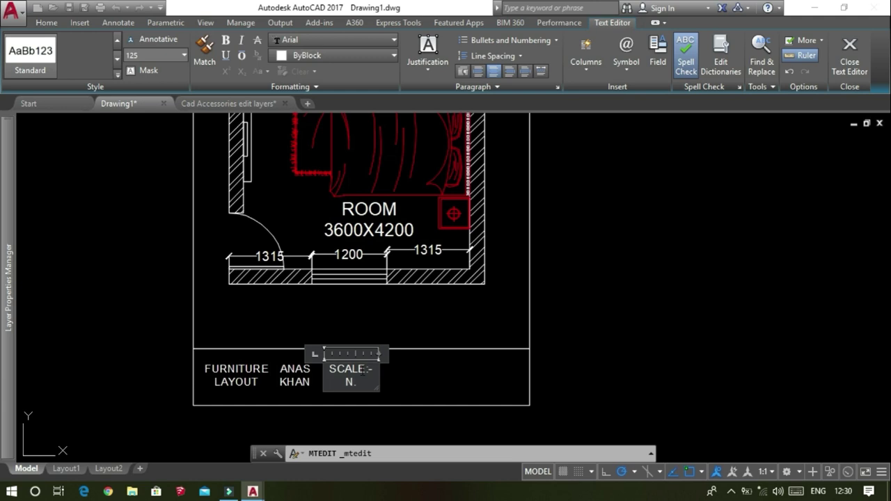
type("T")
type(".S")
left_click(419, 365)
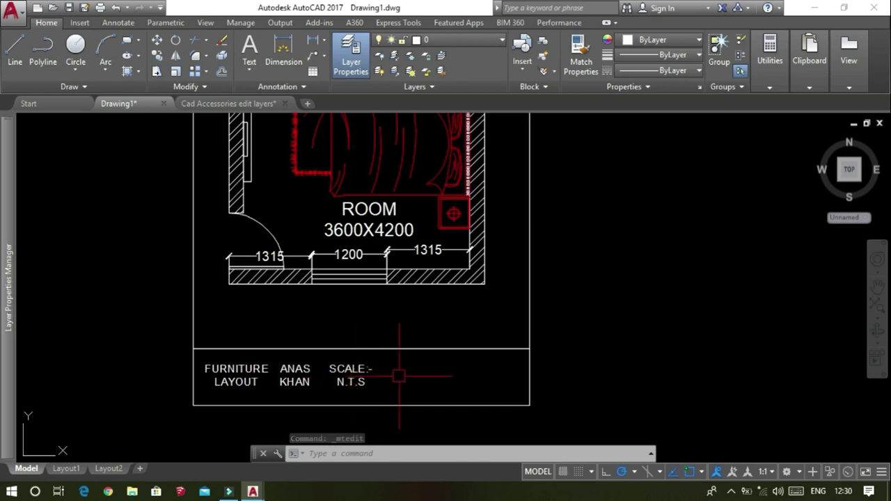
- Copy the SCALE:- N.T.S label further right to the end of the title strip
left_click(364, 372)
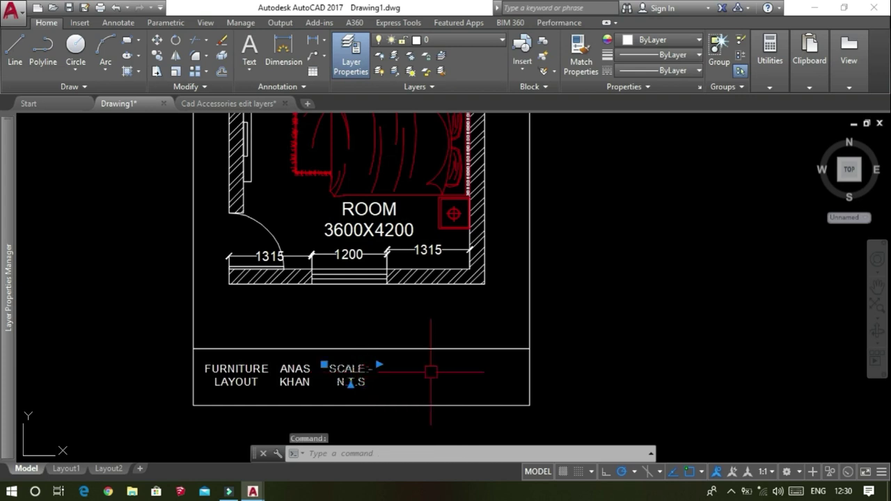
key("Escape")
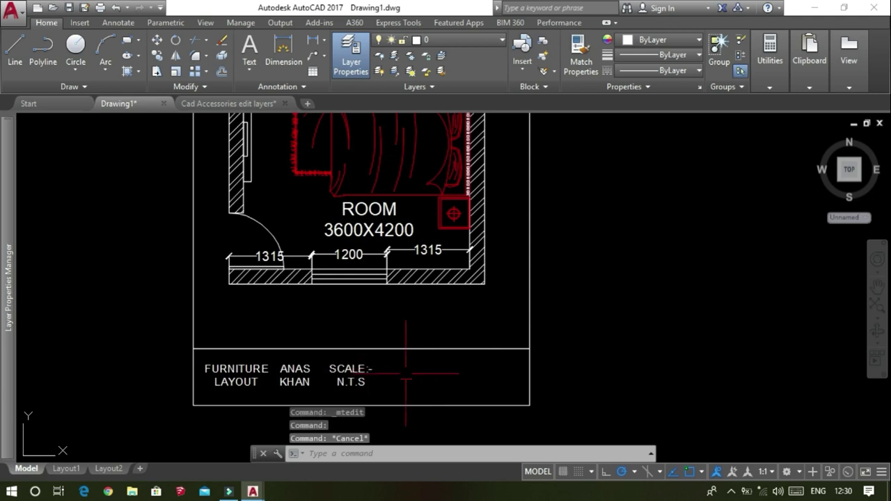
left_click(351, 372)
type("c")
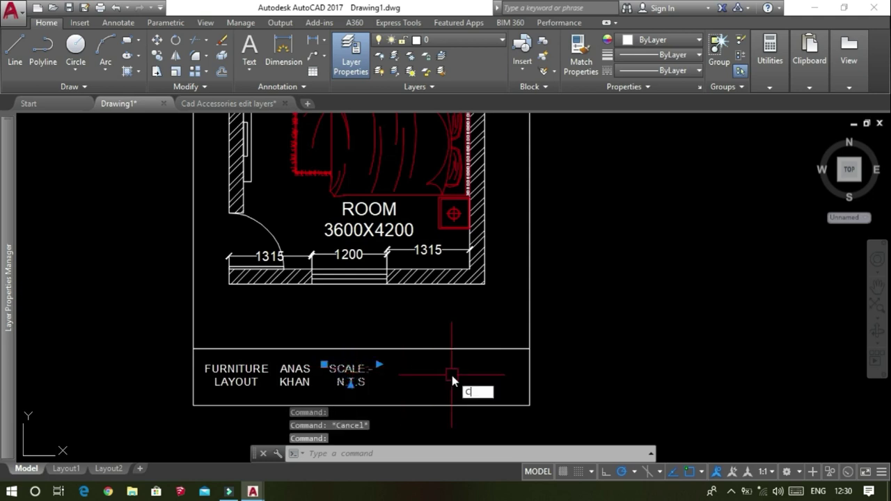
key("Return")
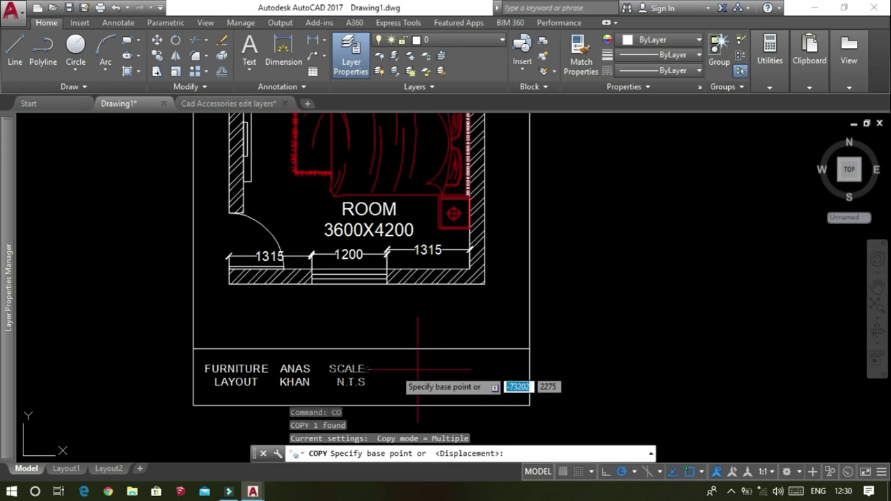
left_click(344, 373)
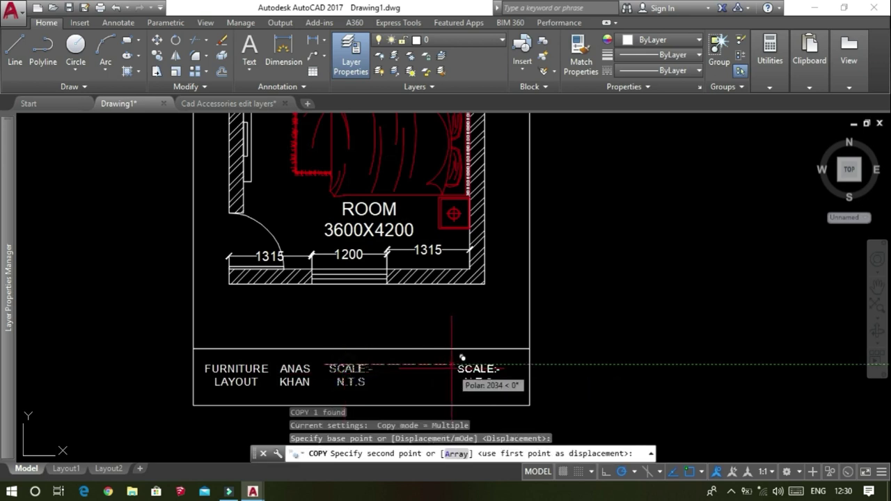
left_click(423, 364)
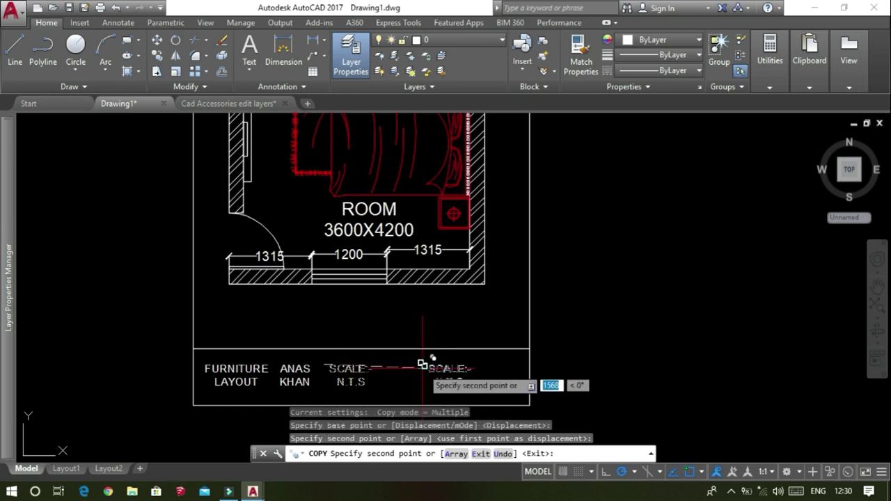
key("Escape")
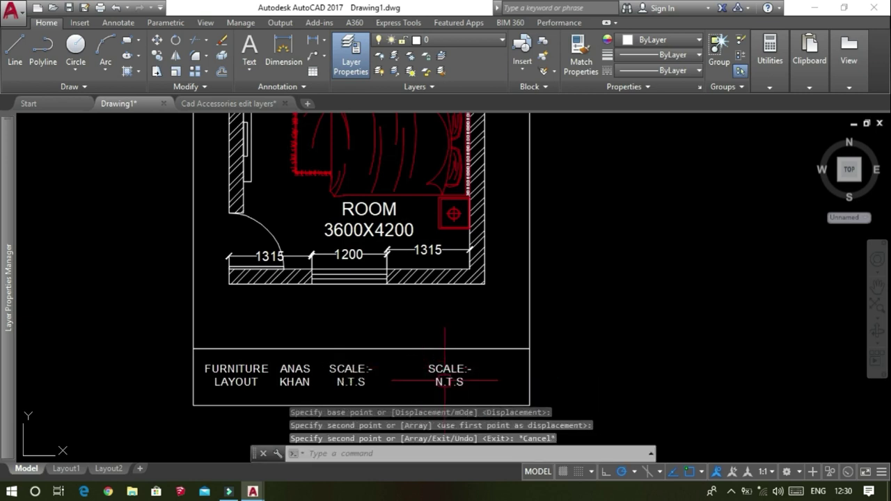
- Replace the right-hand copy with CLIENT NAME: and the client's name, widening its text box
left_click(447, 379)
double_click(449, 382)
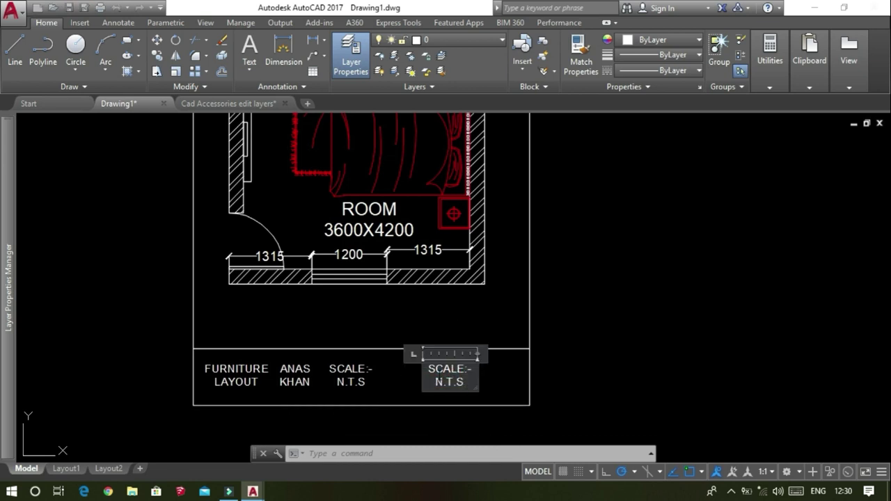
type("CLIENT")
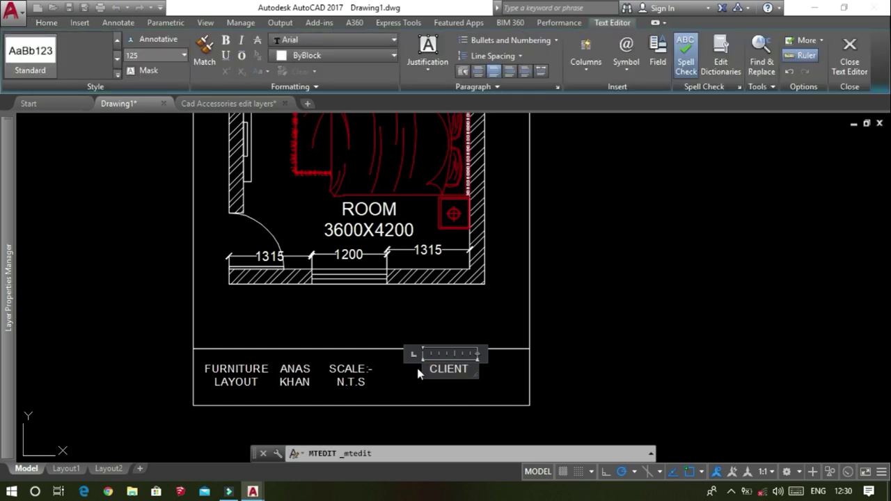
type(" NA")
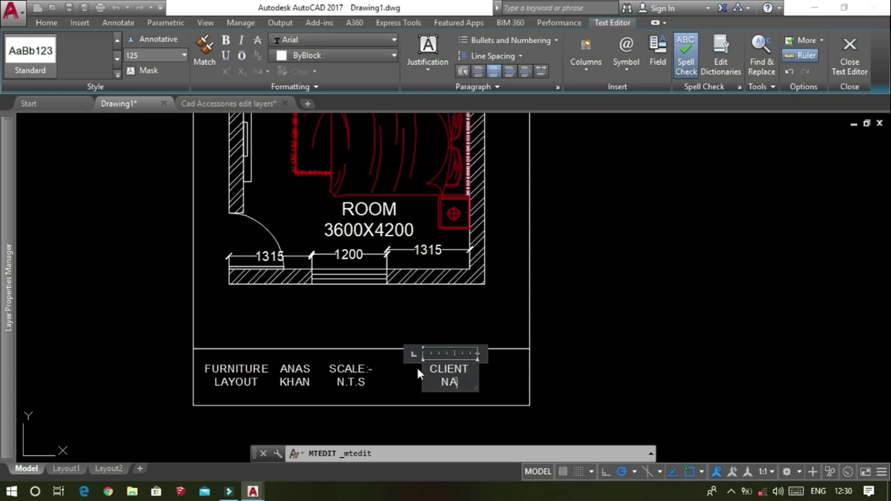
type("ME")
type(":")
type(" AK")
type("ASH")
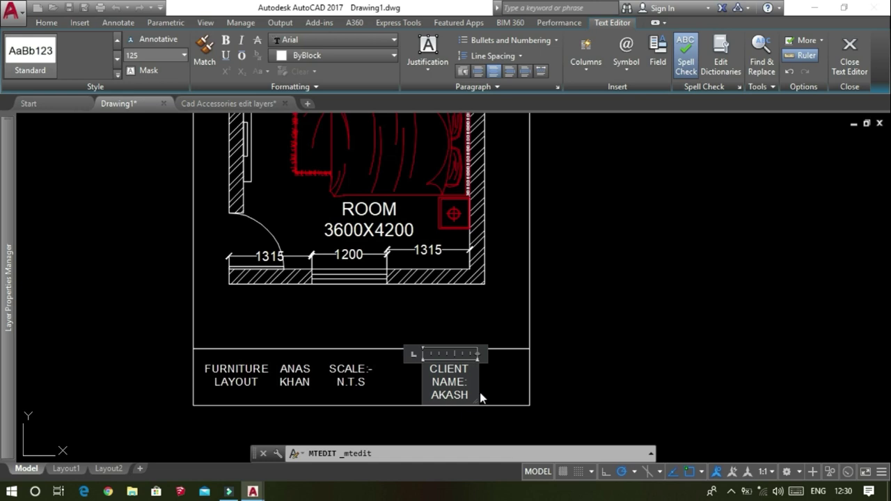
left_click_drag(478, 378, 544, 367)
left_click(544, 367)
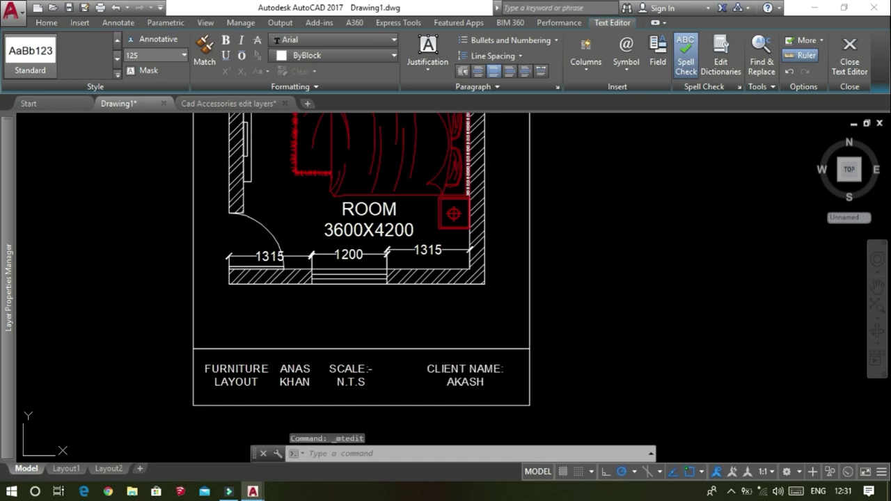
- Move the CLIENT NAME text further right, leaving a gap after the SCALE label
left_click(446, 369)
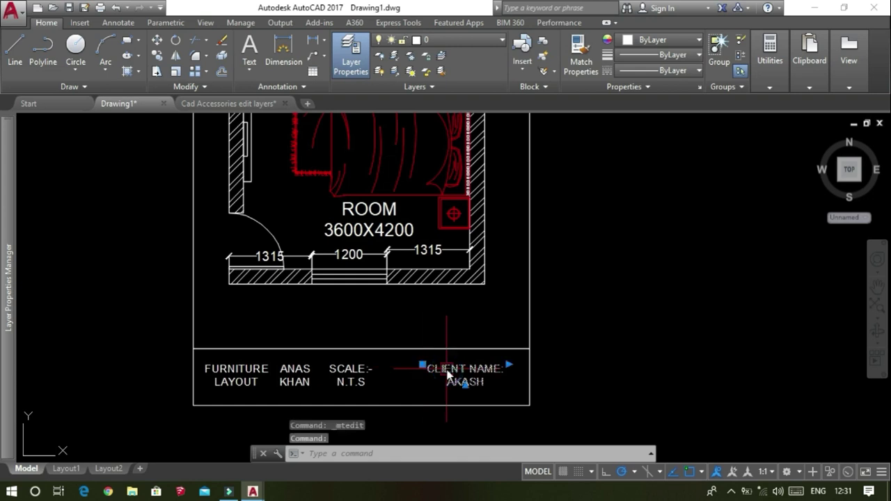
type("M")
key("Return")
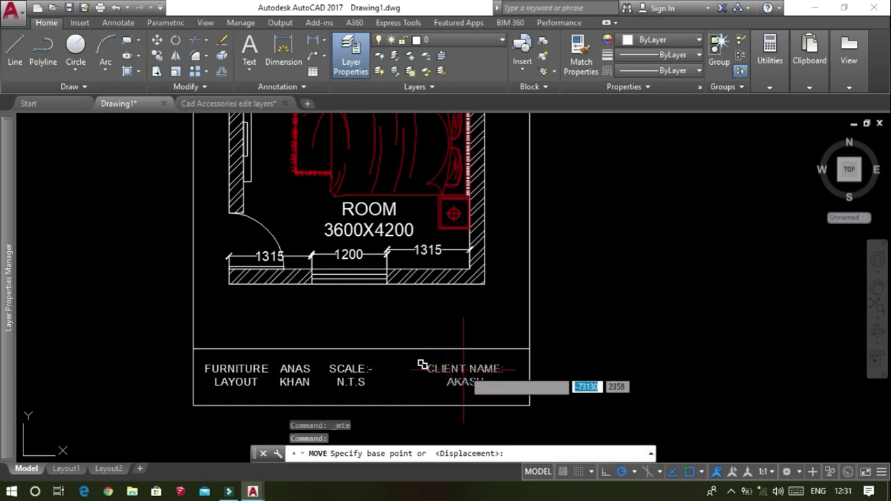
left_click(502, 355)
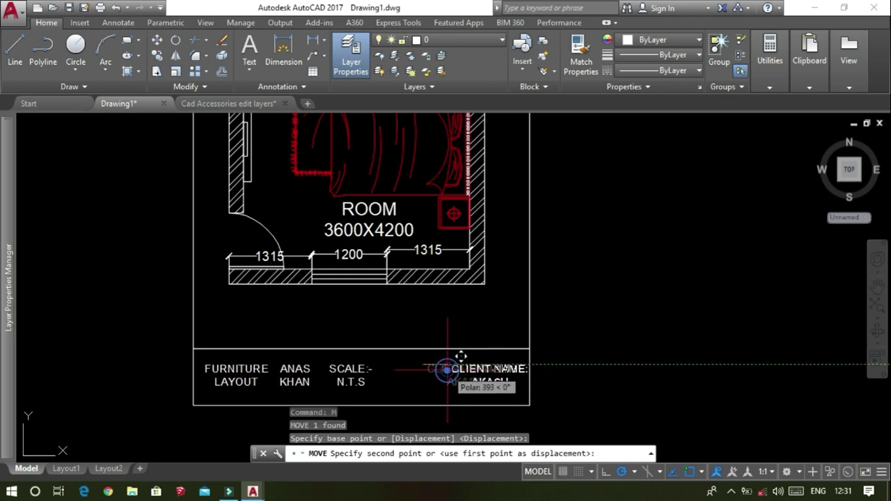
left_click(447, 369)
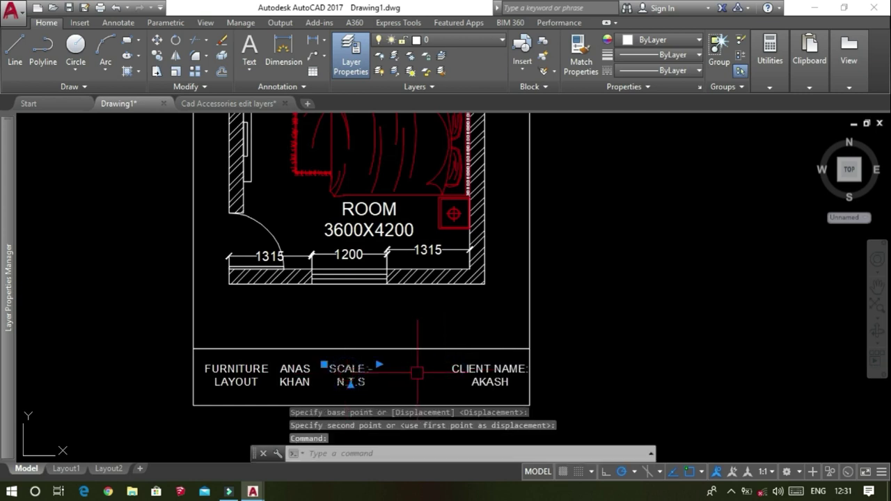
key("Escape")
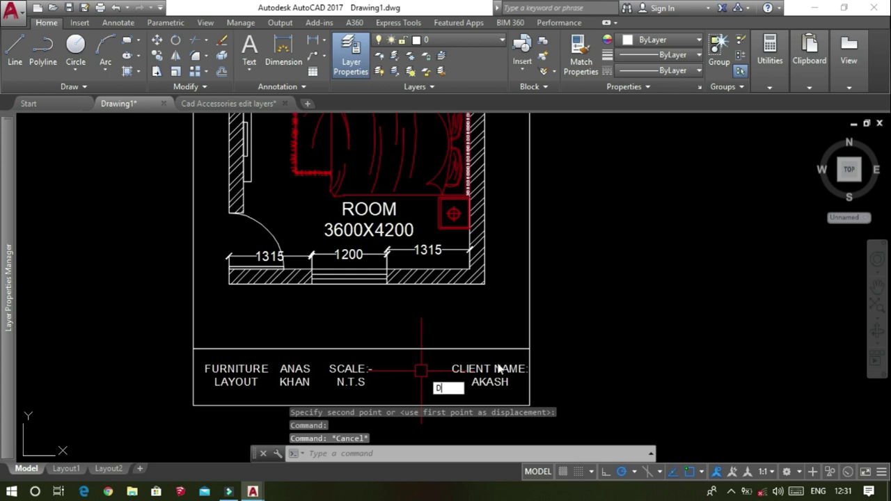
key("Escape")
key("Escape")
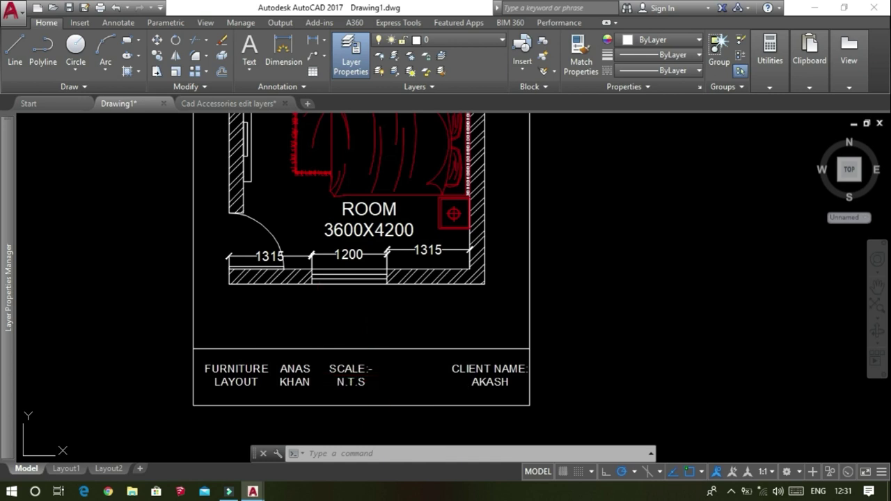
left_click(354, 369)
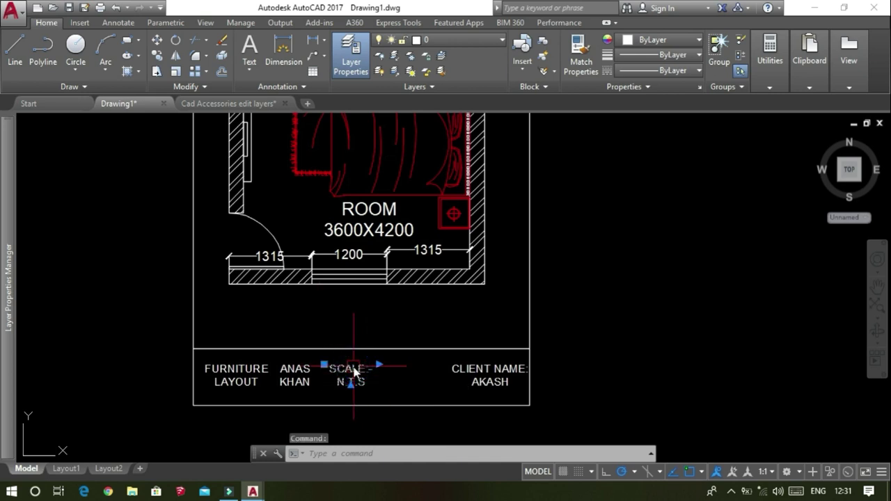
- Cancel the mistyped commands, including an accidental CIRCLE started with C
type("D")
key("BackSpace")
key("Escape")
key("Escape")
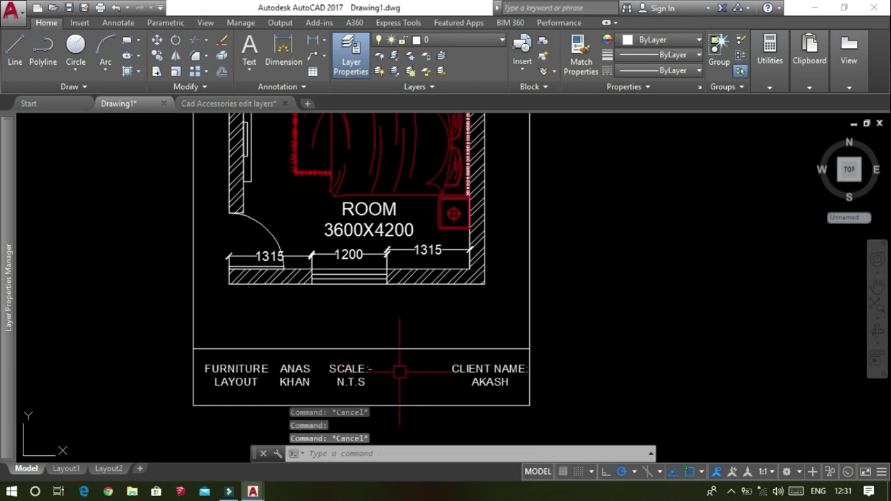
type("D")
key("Return")
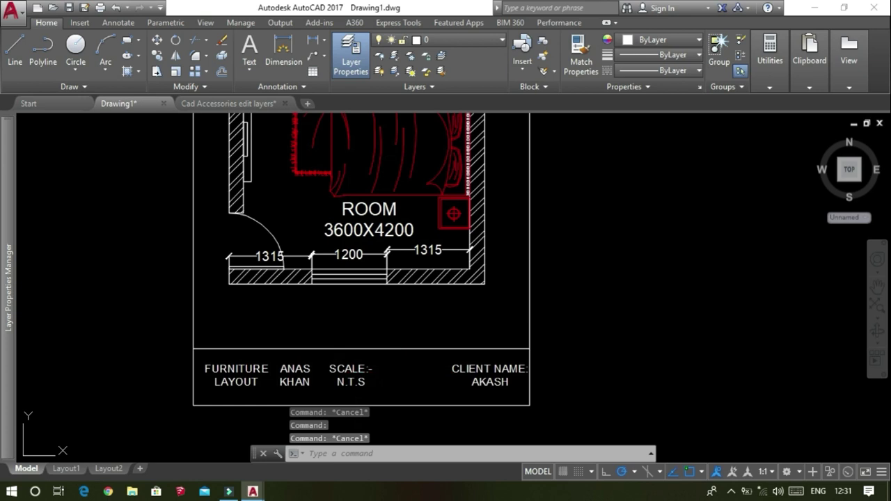
key("Escape")
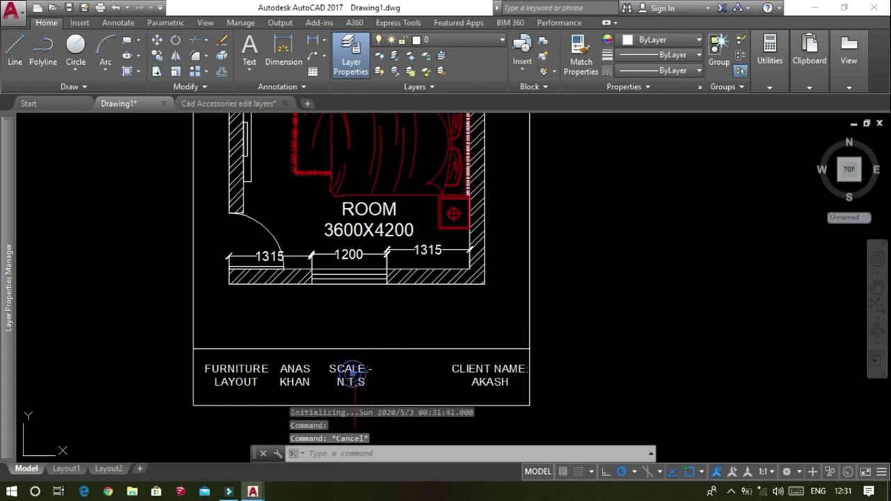
left_click(352, 373)
type("c")
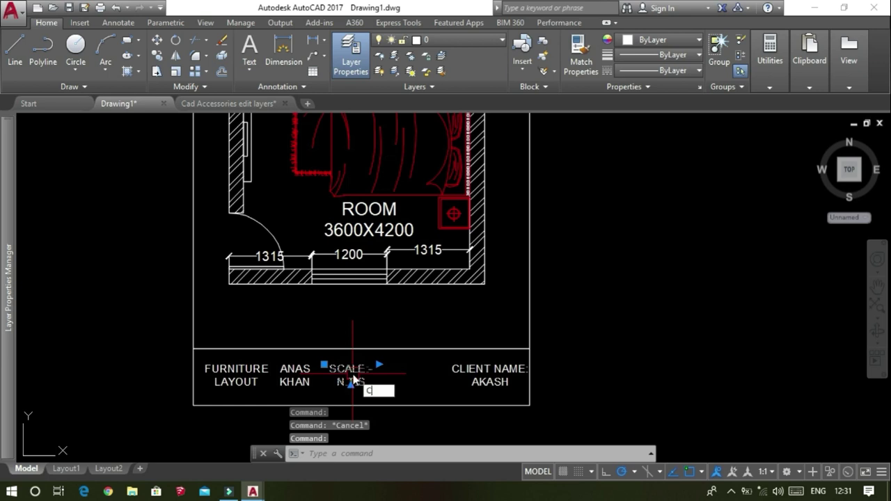
key("Return")
left_click(379, 365)
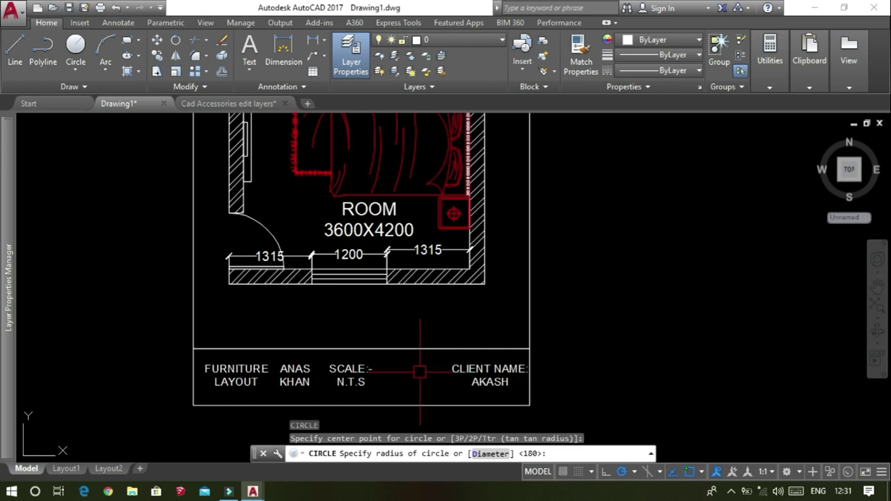
key("Escape")
- Copy the SCALE:- N.T.S label into the gap before CLIENT NAME: using CO
left_click(344, 376)
type("co")
key("Return")
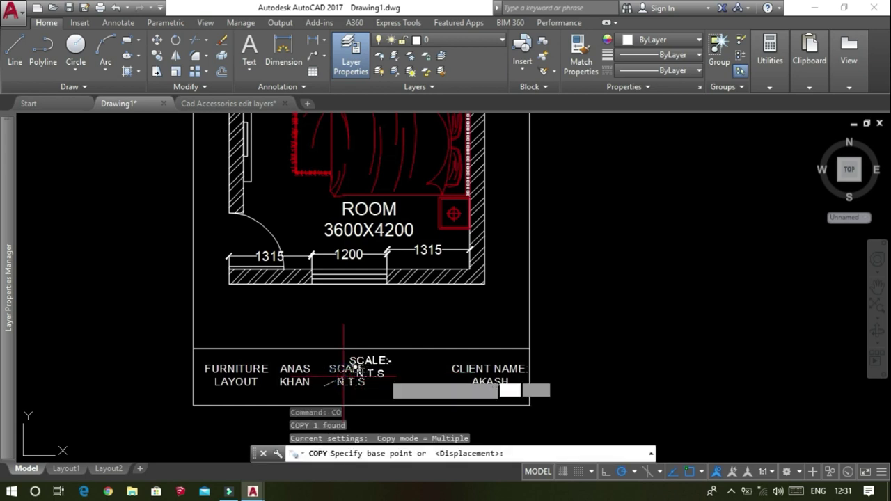
left_click(344, 377)
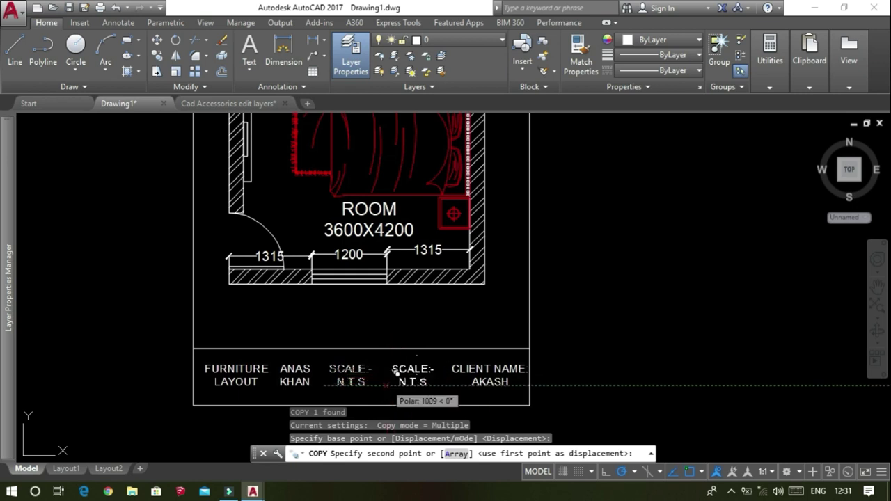
left_click(403, 375)
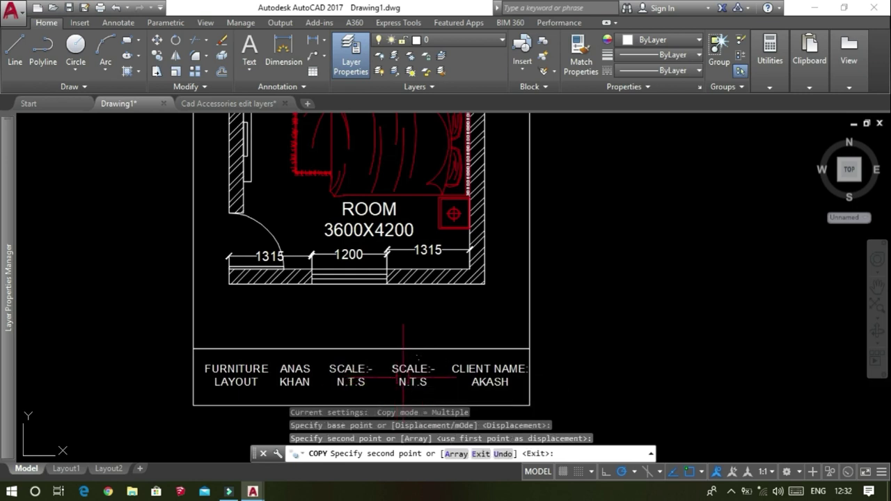
key("Escape")
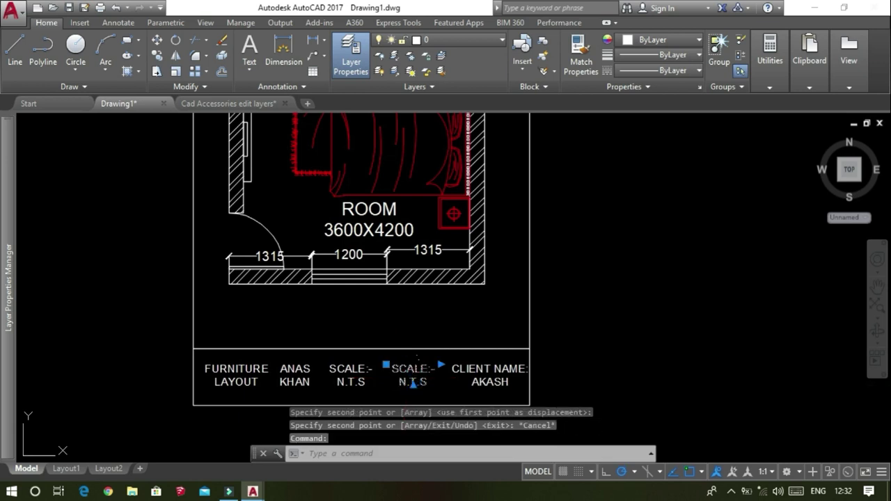
- Rewrite the copied label as DATE:- with 02/04-2020 on the second line
double_click(410, 379)
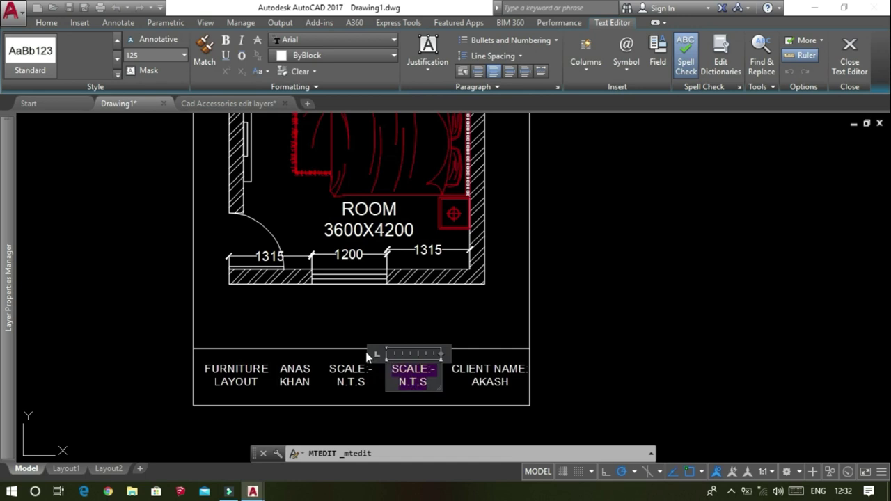
type("DATE")
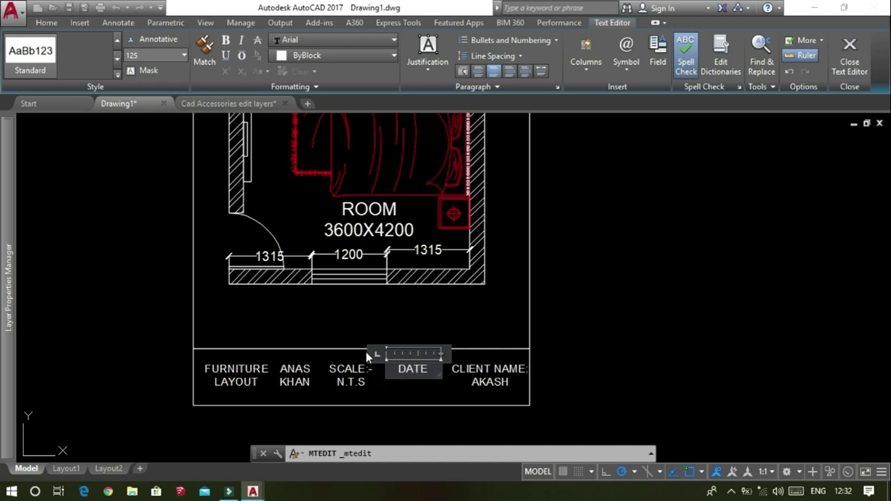
type(":")
type("-")
key("Return")
type("2")
key("Left")
type("02")
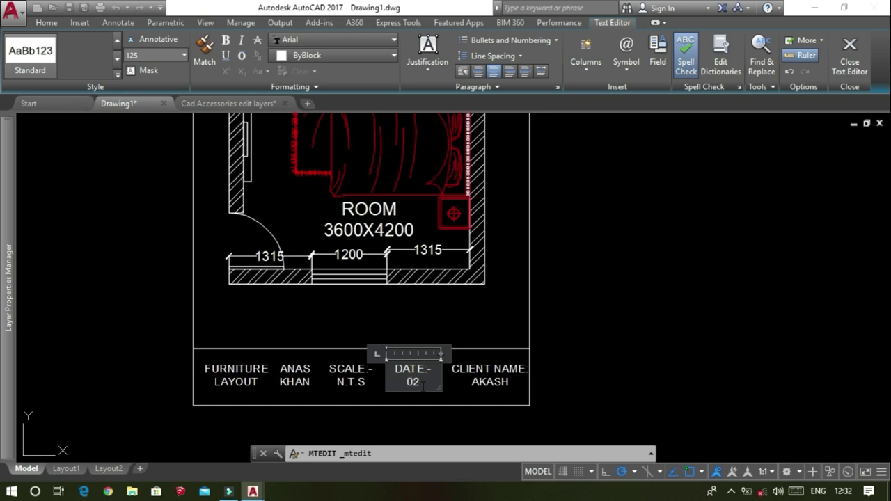
type("/0")
type("4")
type("-220")
key("BackSpace")
key("BackSpace")
type("2")
key("BackSpace")
type("020")
left_click(546, 366)
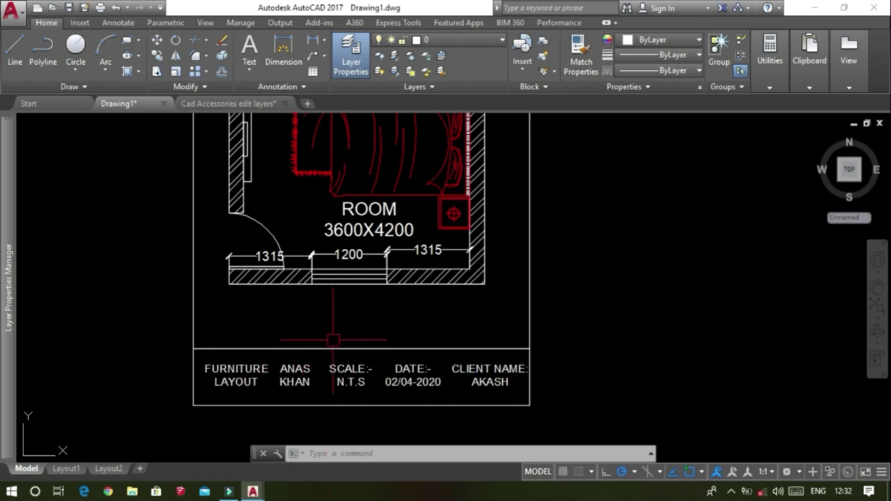
- Start a single-sheet plot with Ctrl+P and drop down the Printer/plotter name list
scroll(437, 390, "down", 5)
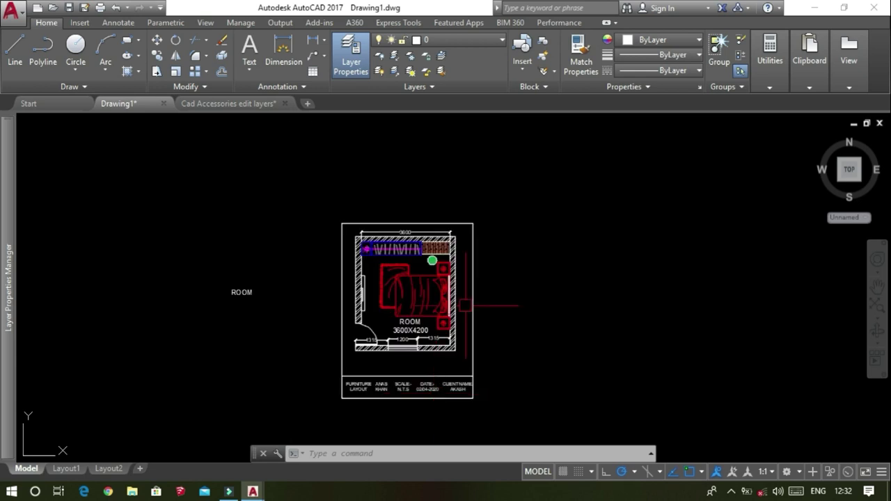
scroll(445, 317, "up", 2)
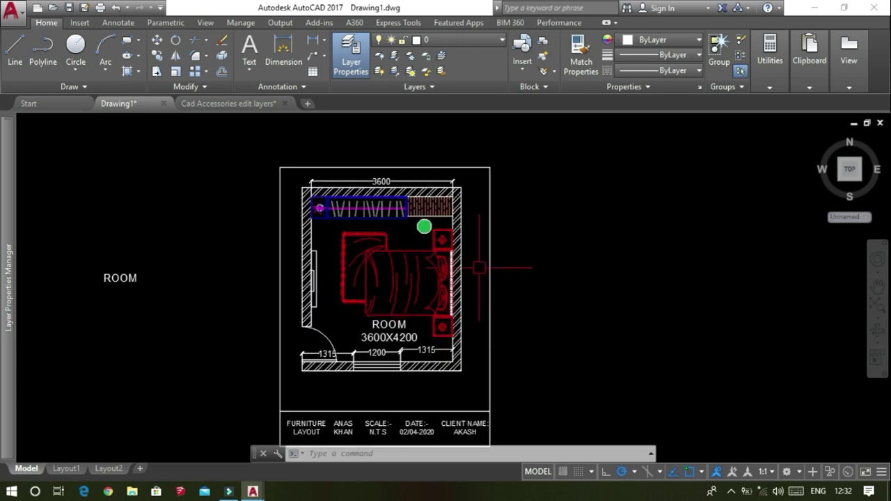
scroll(478, 267, "down", 4)
scroll(477, 286, "up", 2)
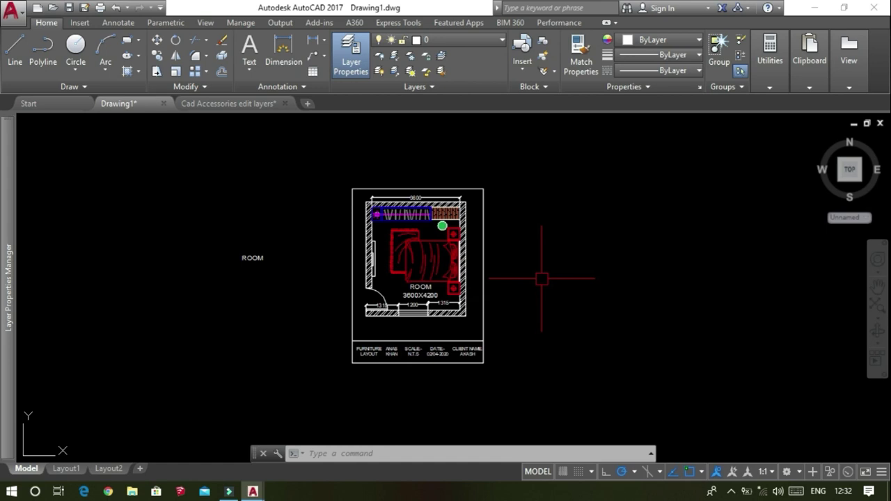
key("ctrl+p")
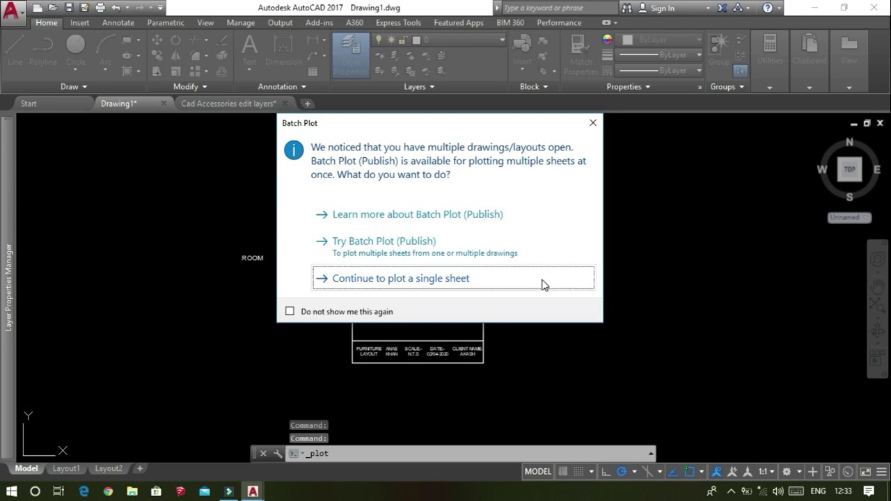
left_click(478, 282)
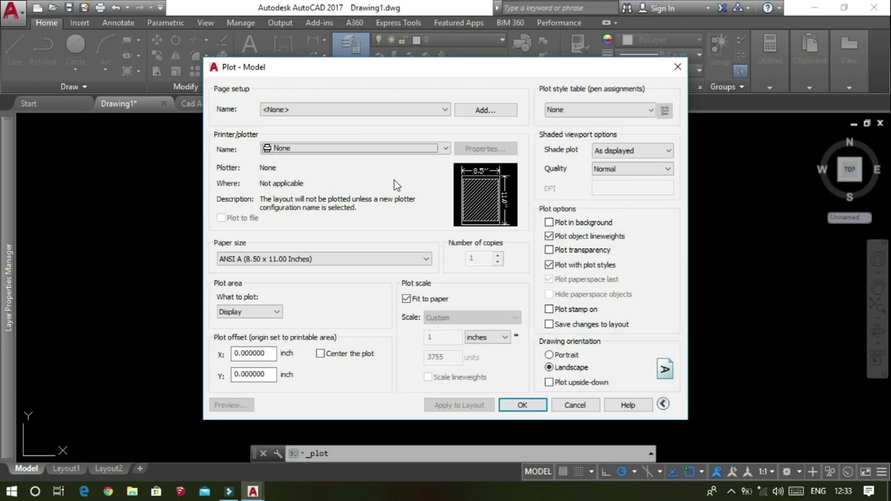
left_click(308, 151)
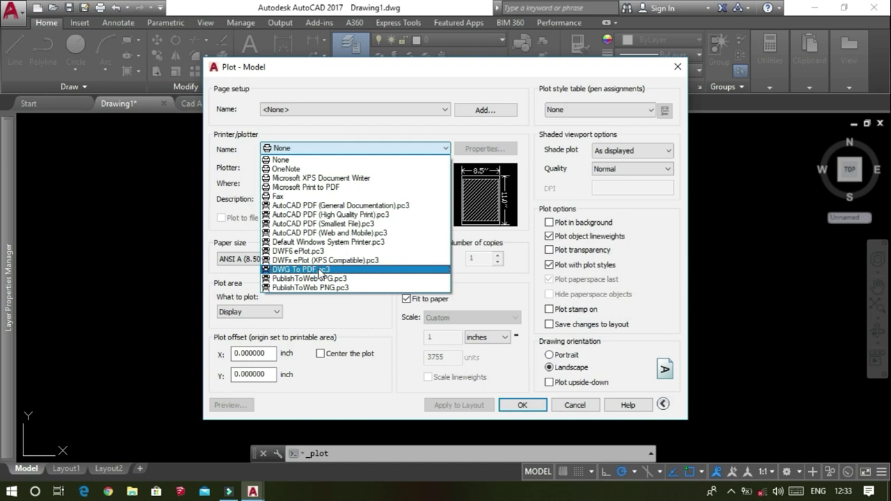
- Choose DWG To PDF.pc3 with ISO A4 (297.00 x 210.00 MM) paper, keeping Fit to paper on
left_click(320, 271)
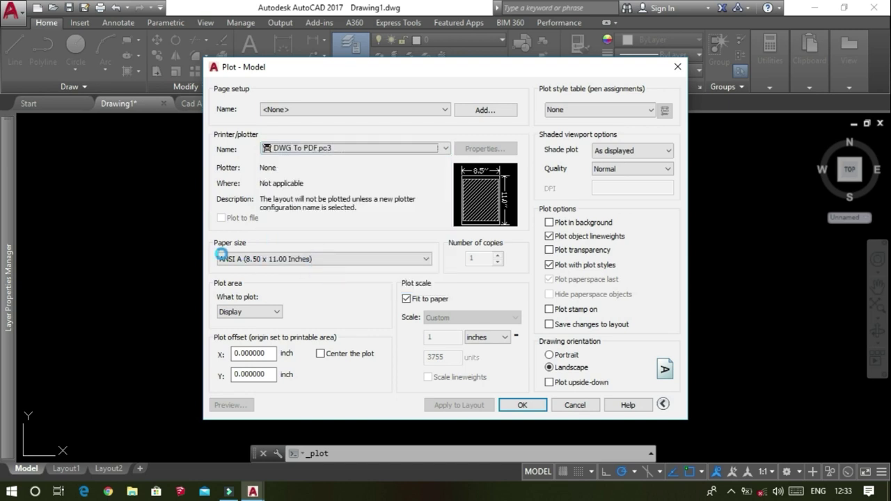
left_click(365, 259)
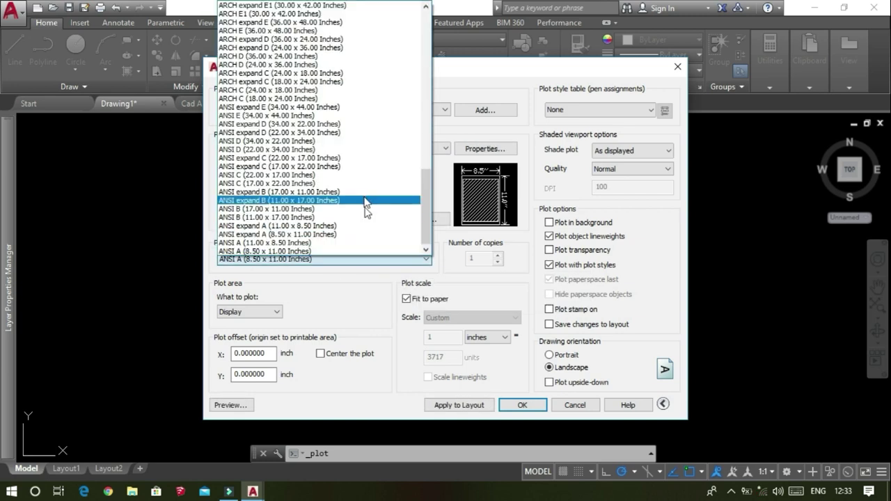
scroll(388, 239, "up", 5)
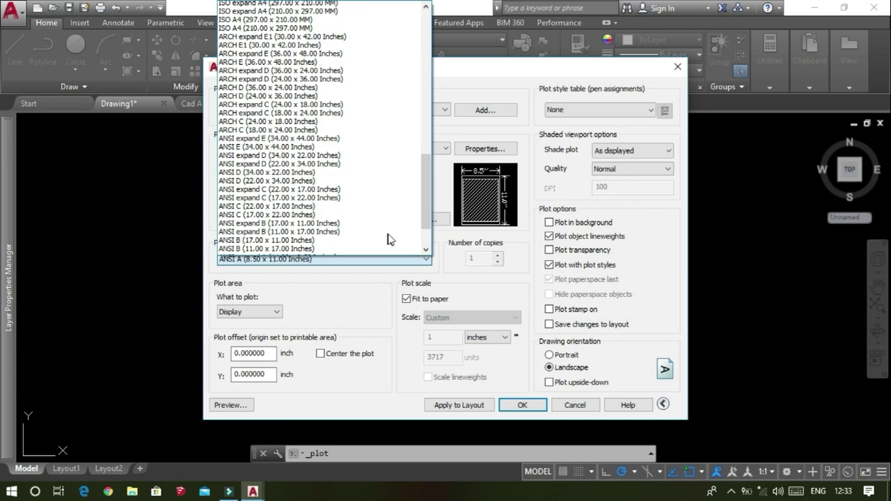
scroll(333, 136, "up", 4)
scroll(332, 177, "up", 1)
scroll(331, 194, "up", 1)
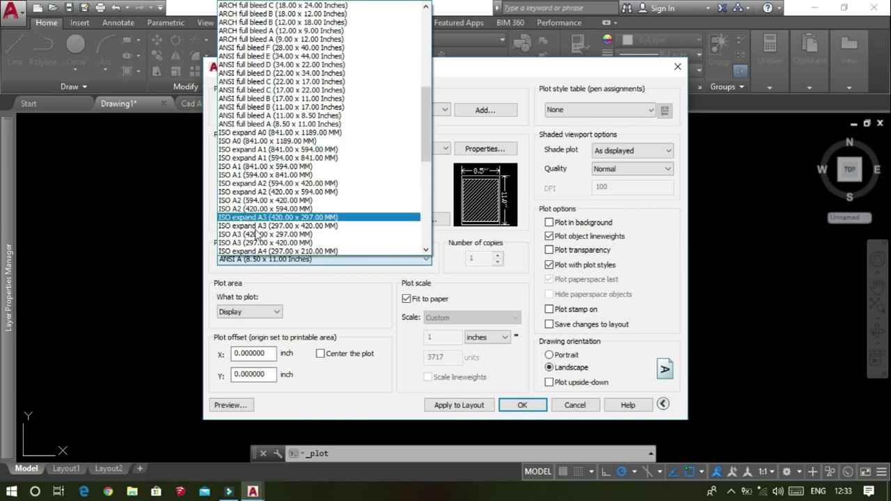
scroll(256, 235, "down", 1)
scroll(258, 240, "down", 1)
scroll(258, 240, "up", 1)
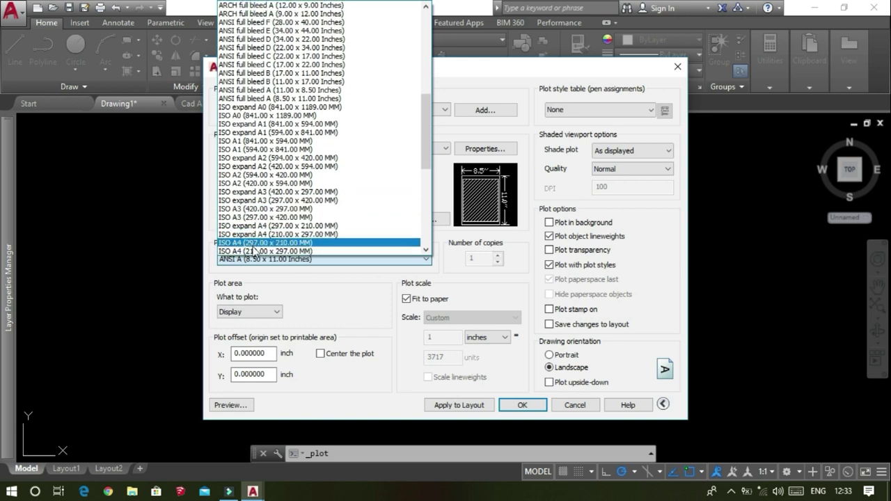
left_click(241, 243)
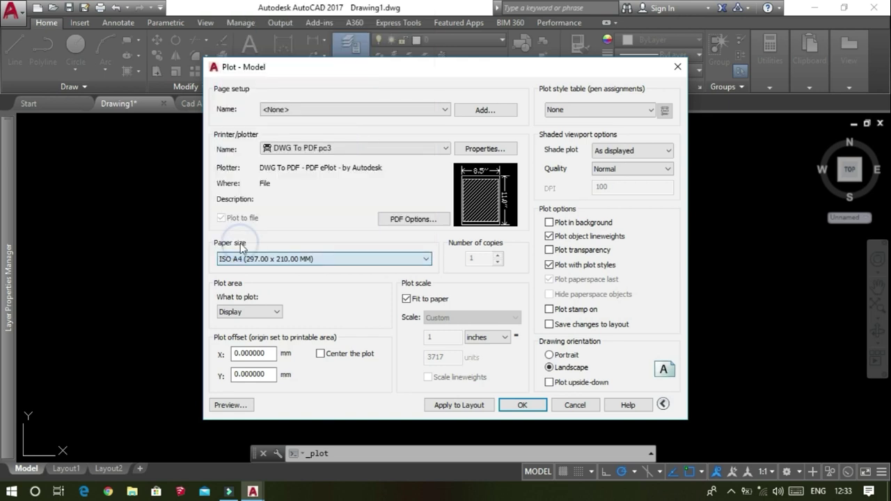
left_click(406, 299)
left_click(407, 298)
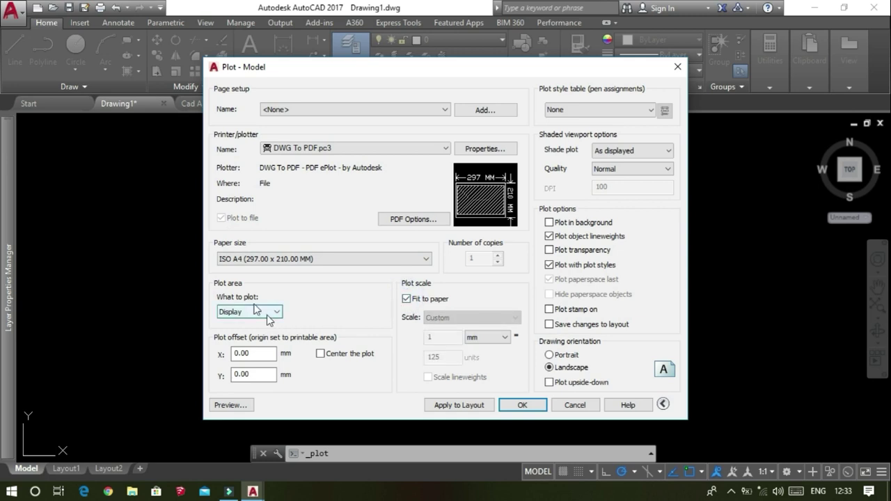
left_click(246, 313)
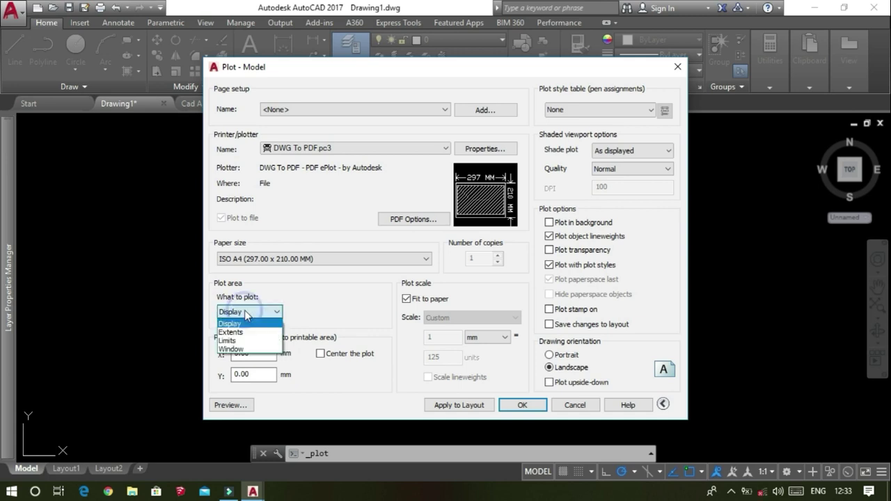
- Set the plot area to Window, picking corners around the drawing border and title strip
left_click(267, 349)
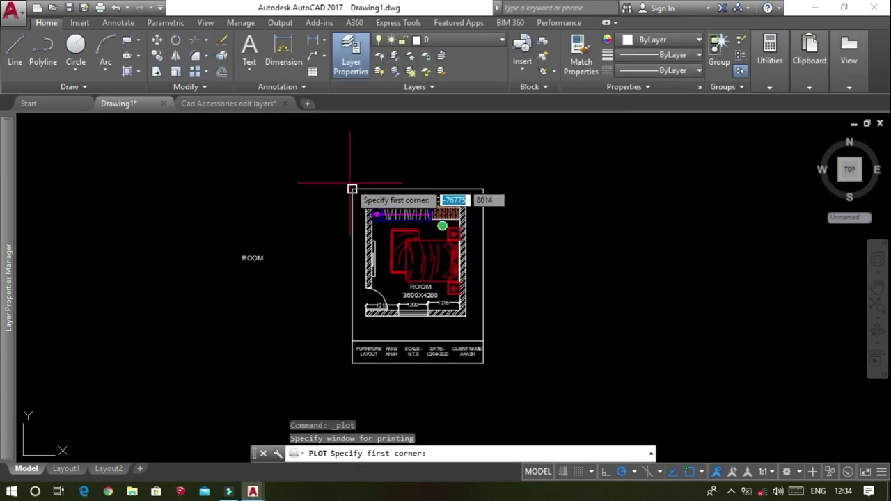
left_click(365, 194)
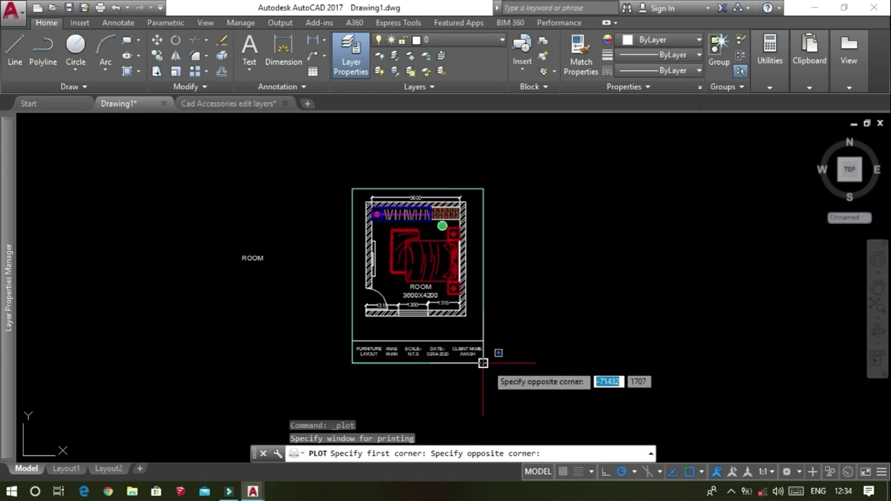
left_click(483, 363)
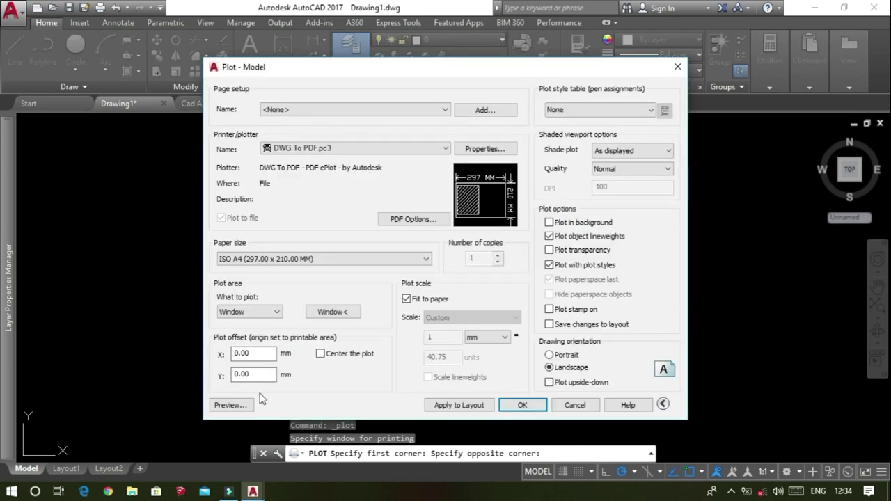
left_click(233, 407)
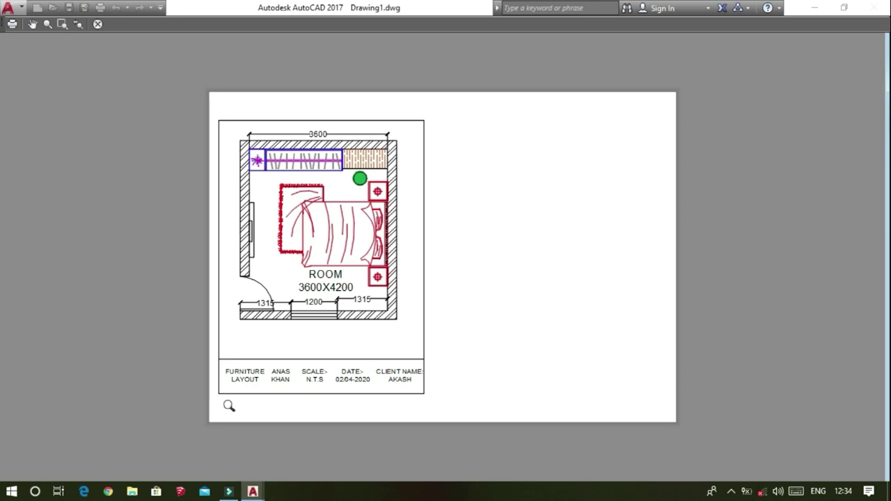
key("Escape")
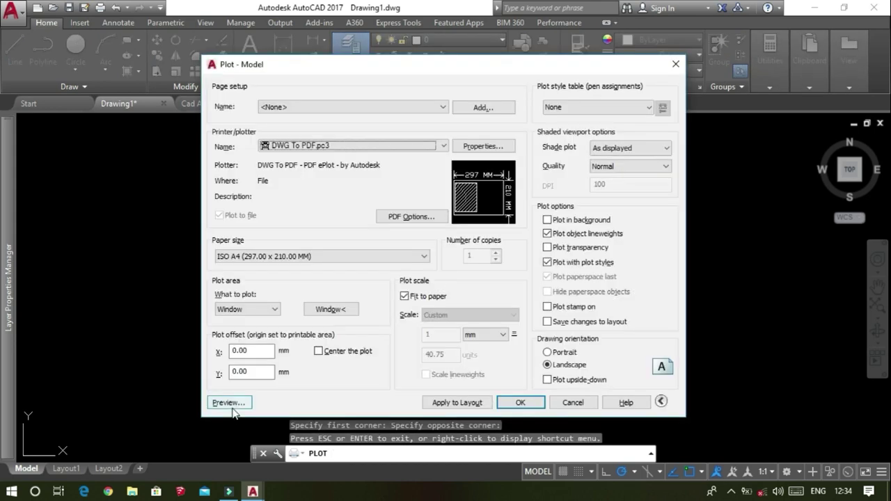
- Centre the plot on the A4 sheet, preview it, then close the preview and Plot dialog
left_click(346, 355)
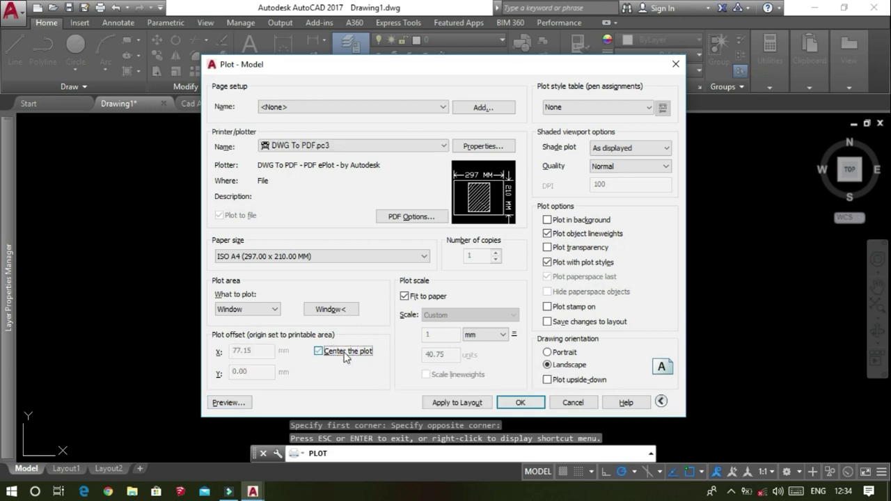
left_click(243, 403)
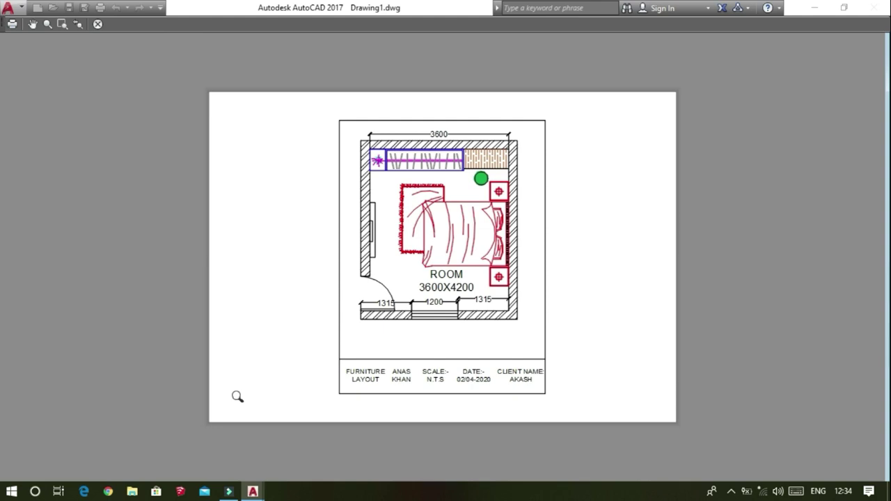
key("Escape")
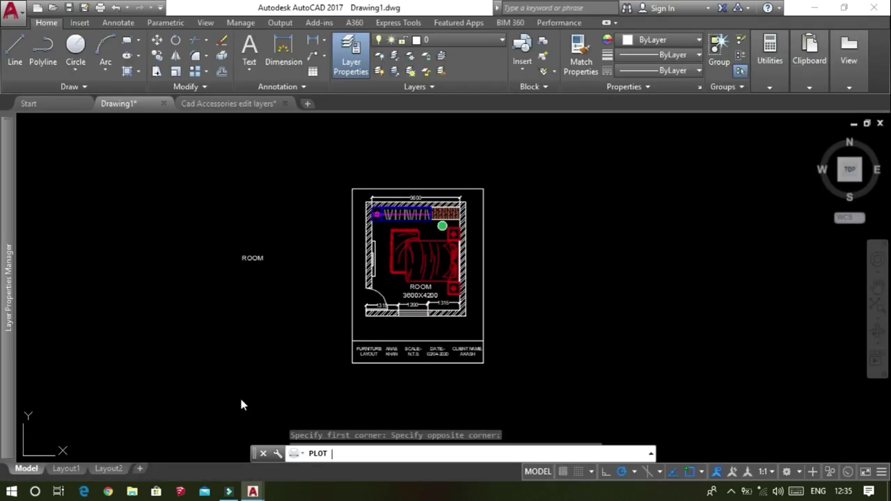
- Reopen the plot settings, set Portrait drawing orientation, and accept to create the PDF
key("Return")
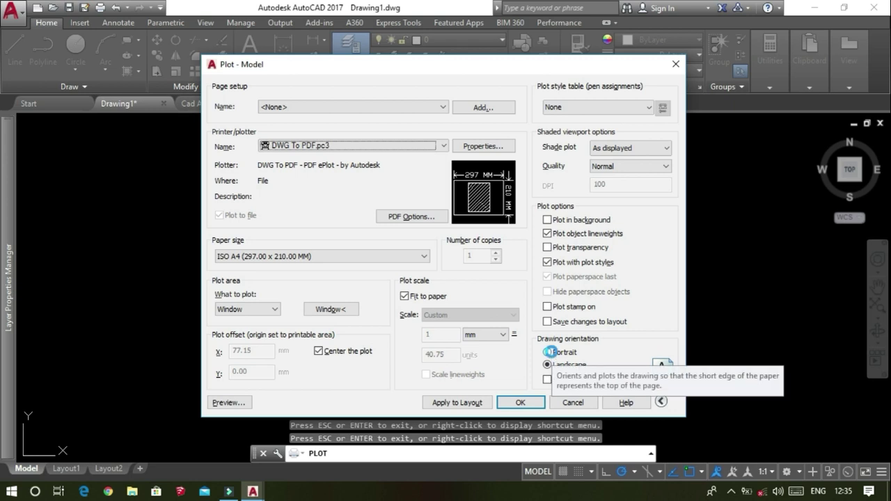
left_click(553, 354)
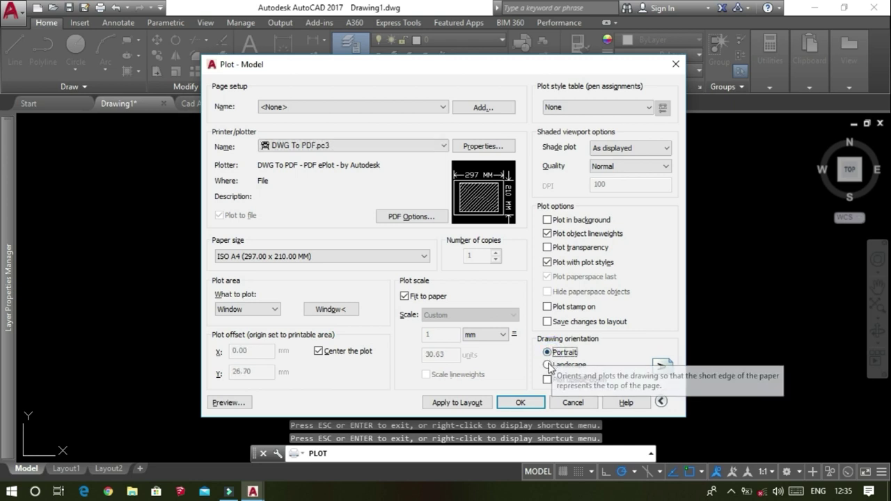
left_click(548, 364)
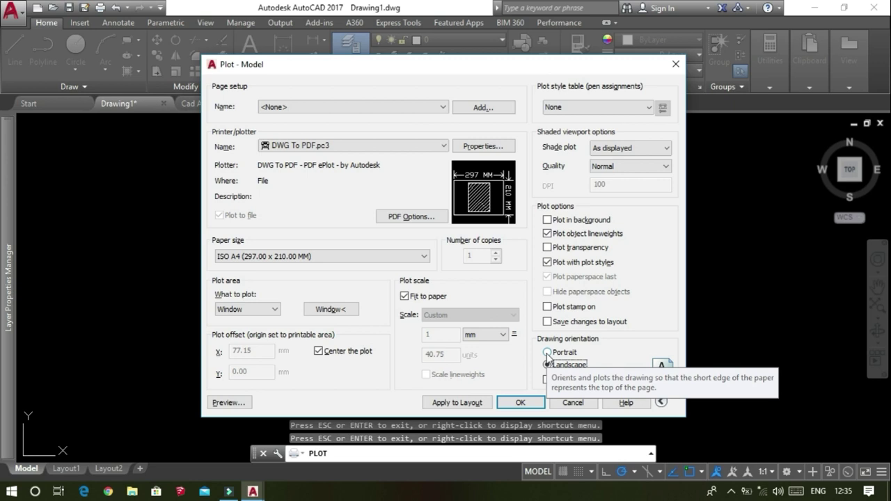
left_click(548, 353)
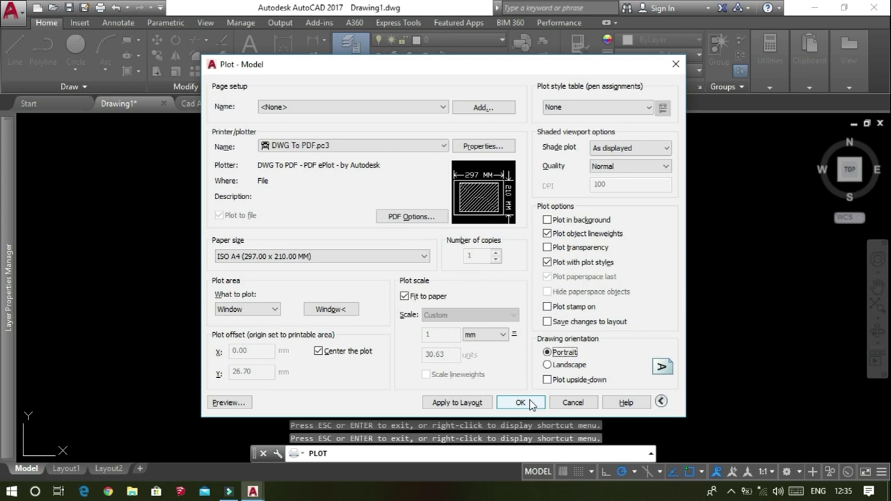
left_click(531, 404)
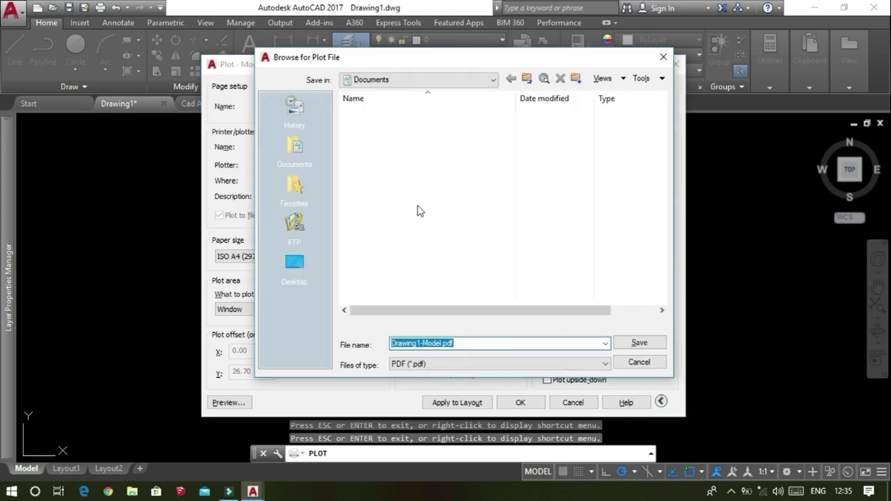
- Save the plot PDF to the Desktop as AKASH
left_click(295, 273)
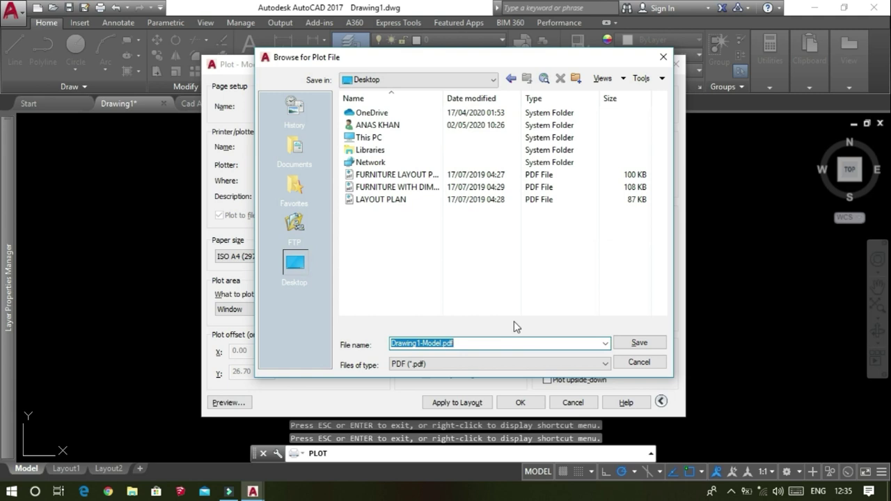
type("AKASH")
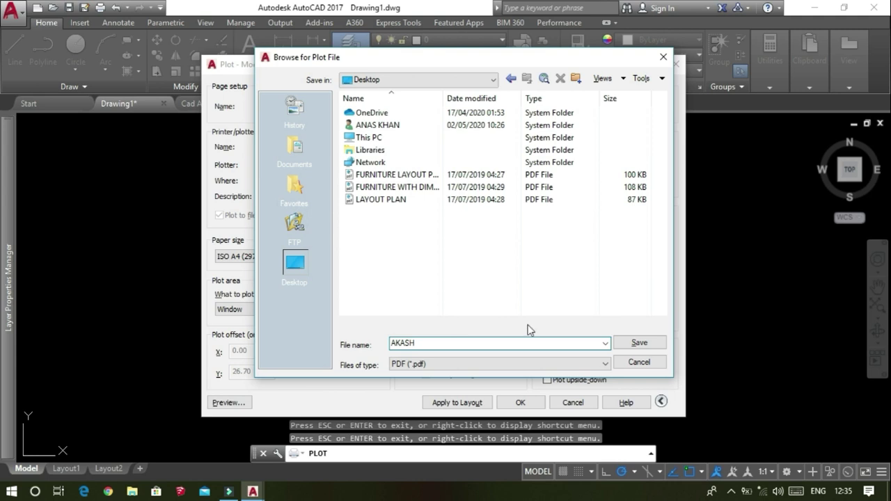
left_click(650, 348)
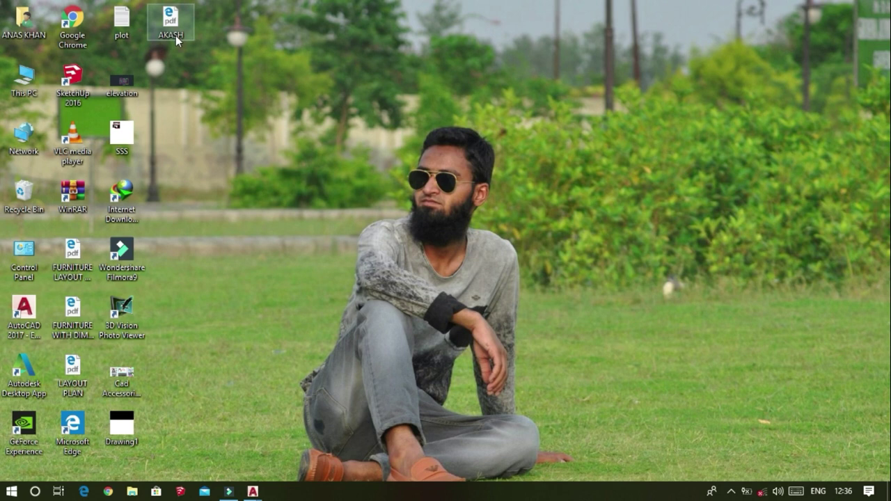
- Open the AKASH PDF from the desktop to view the plotted room plan
double_click(174, 33)
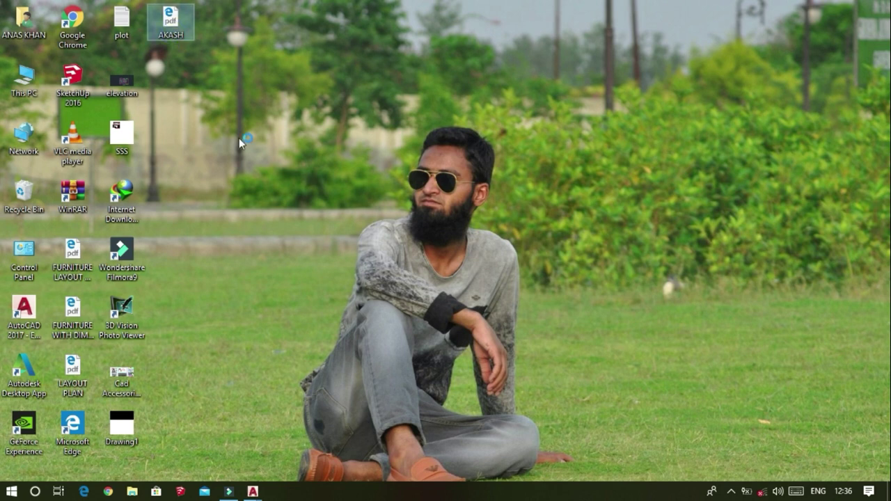